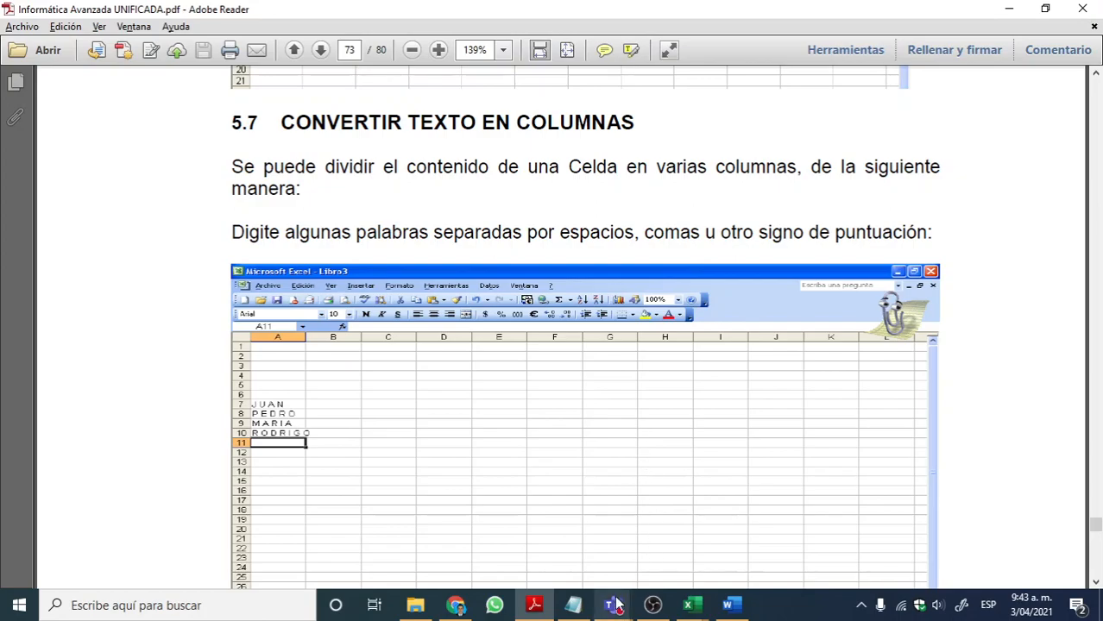
Step: Switch to the Teams meeting window and start sharing the screen with the participants
{"action": "left_click", "coordinate": [643, 533]}
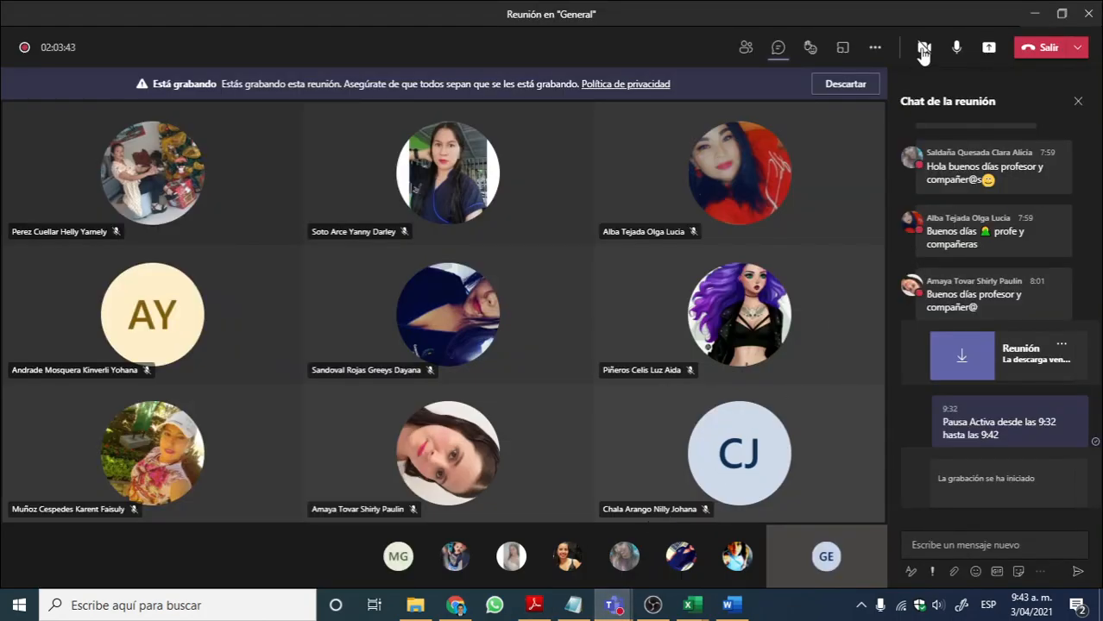
{"action": "left_click", "coordinate": [875, 47]}
{"action": "left_click", "coordinate": [989, 47]}
{"action": "left_click", "coordinate": [128, 458]}
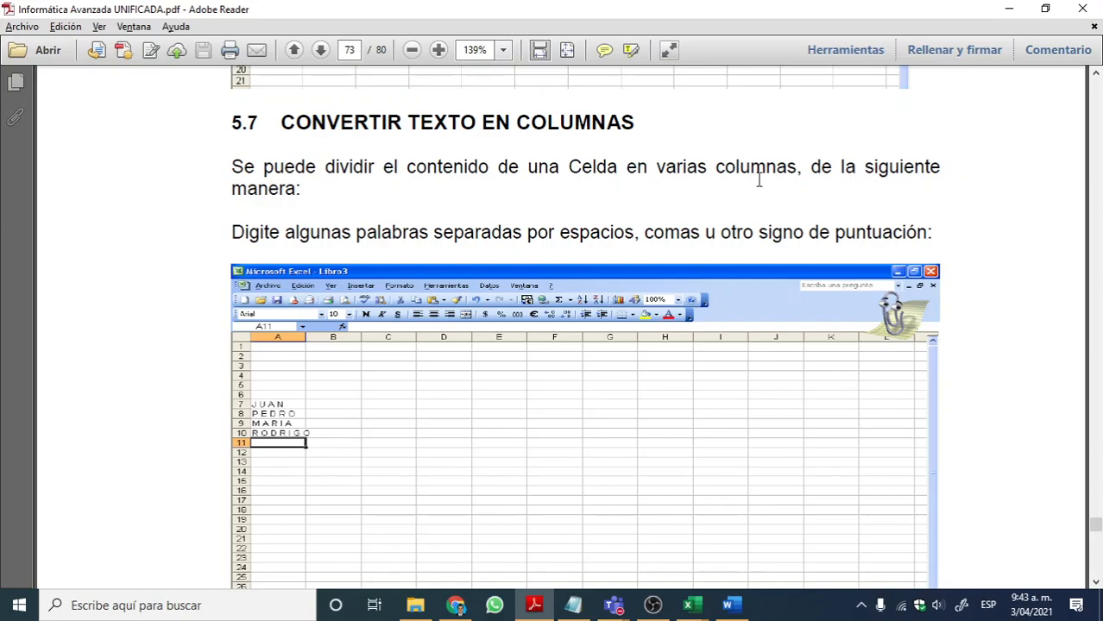
Step: Look through the PDF from section 5.7 to the text functions, and return to highlight the heading "USO DE FÓRMULAS" in section 5.8
{"action": "scroll", "coordinate": [708, 192], "scroll_direction": "down", "scroll_amount": 10}
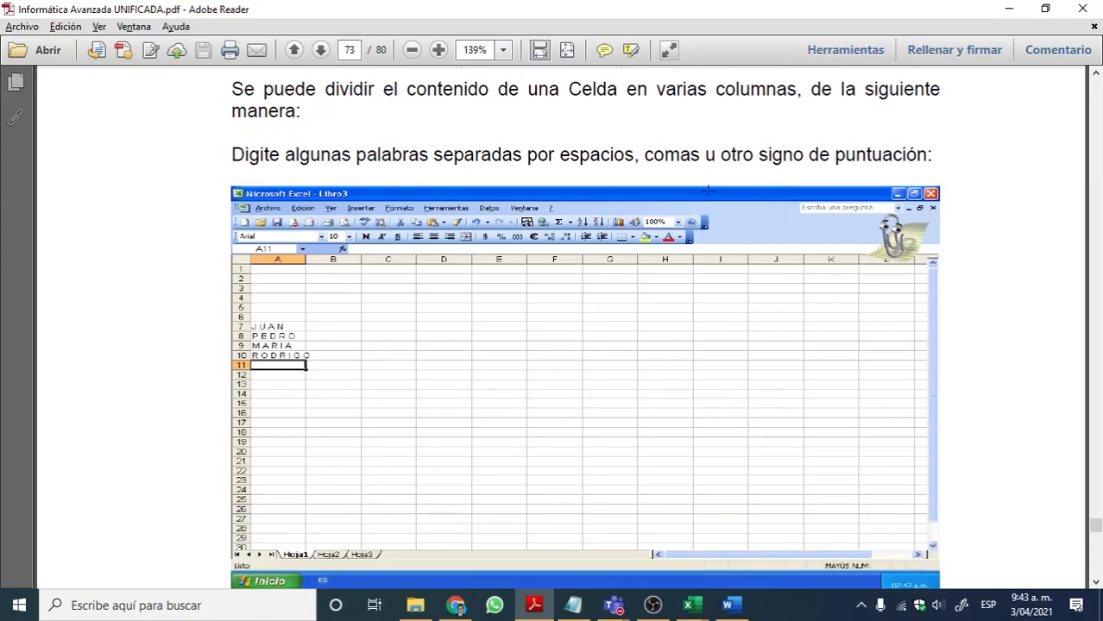
{"action": "scroll", "coordinate": [714, 200], "scroll_direction": "down", "scroll_amount": 12}
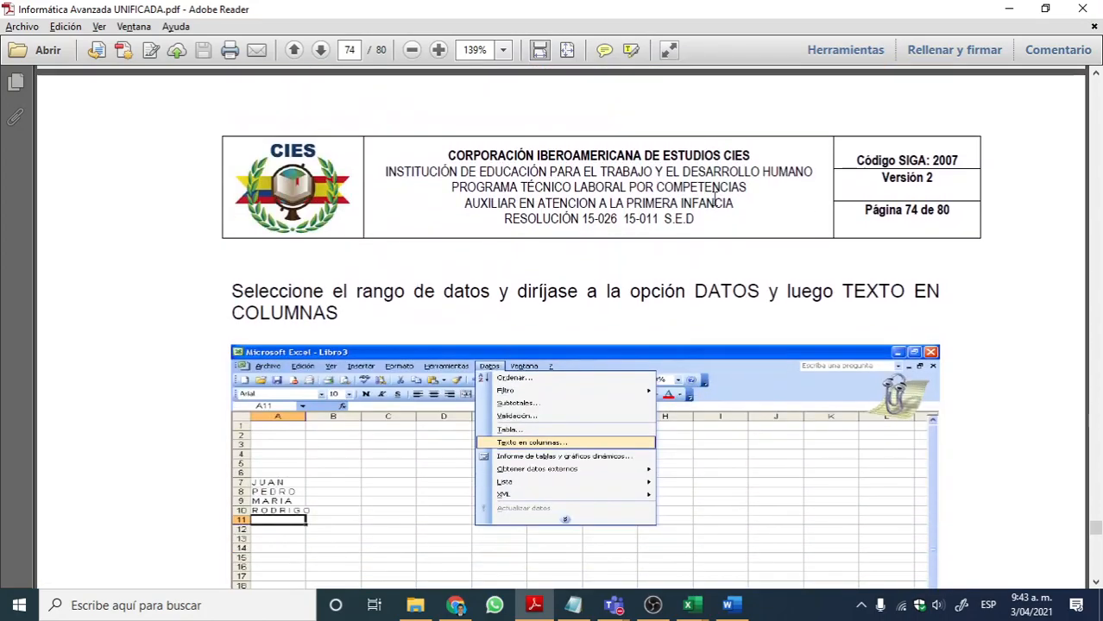
{"action": "scroll", "coordinate": [702, 247], "scroll_direction": "down", "scroll_amount": 11}
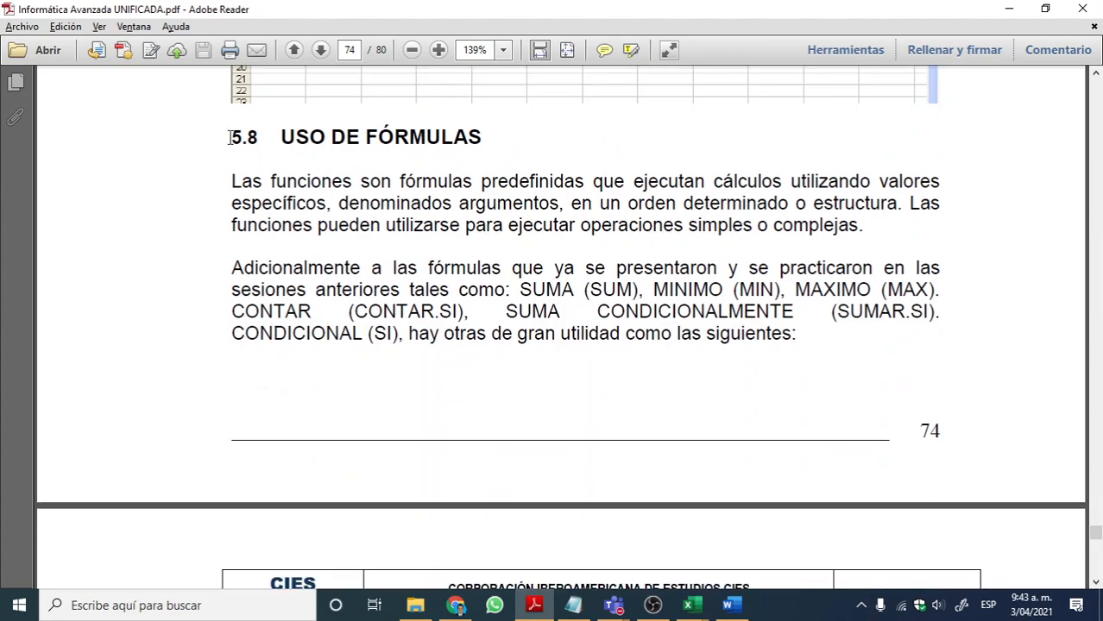
{"action": "scroll", "coordinate": [468, 273], "scroll_direction": "down", "scroll_amount": 10}
{"action": "scroll", "coordinate": [468, 278], "scroll_direction": "down", "scroll_amount": 3}
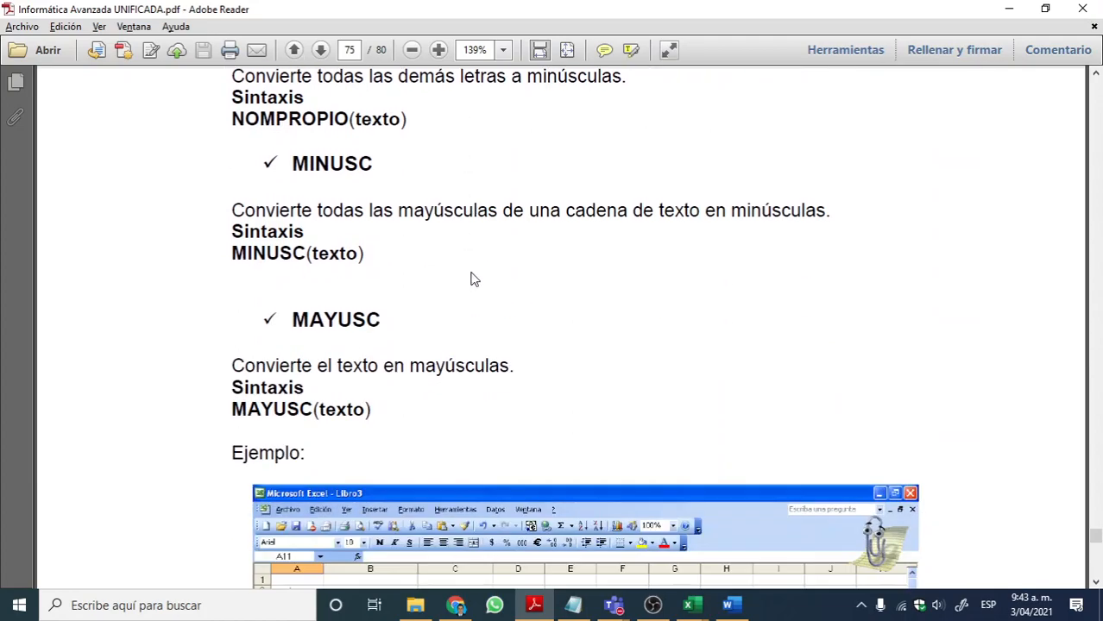
{"action": "scroll", "coordinate": [468, 281], "scroll_direction": "up", "scroll_amount": 8}
{"action": "scroll", "coordinate": [432, 277], "scroll_direction": "up", "scroll_amount": 3}
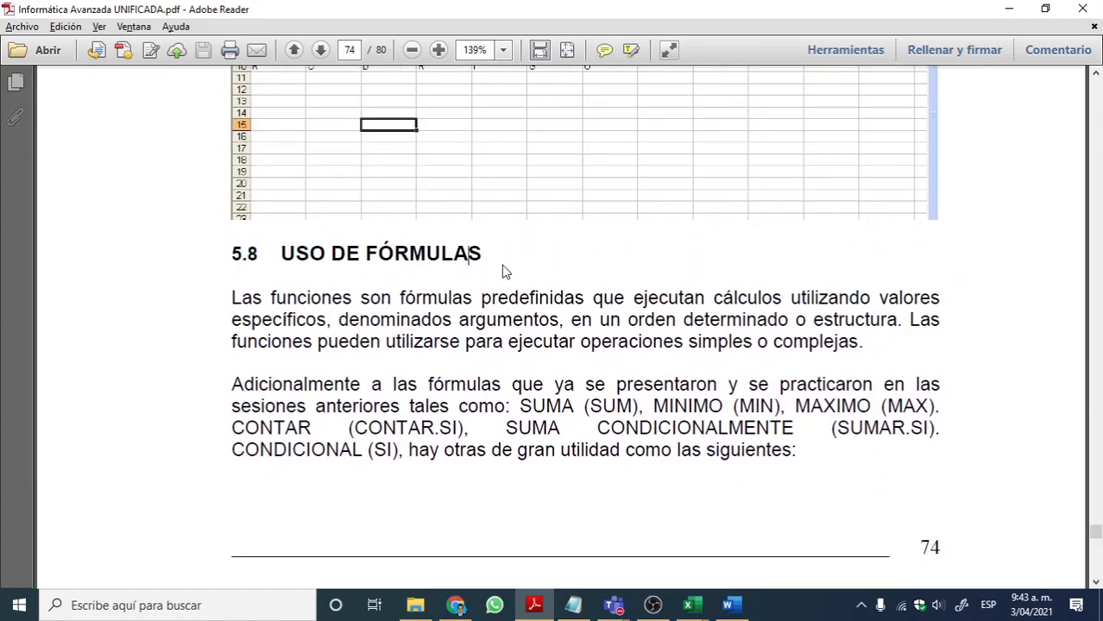
{"action": "left_click_drag", "start_coordinate": [278, 255], "coordinate": [484, 256]}
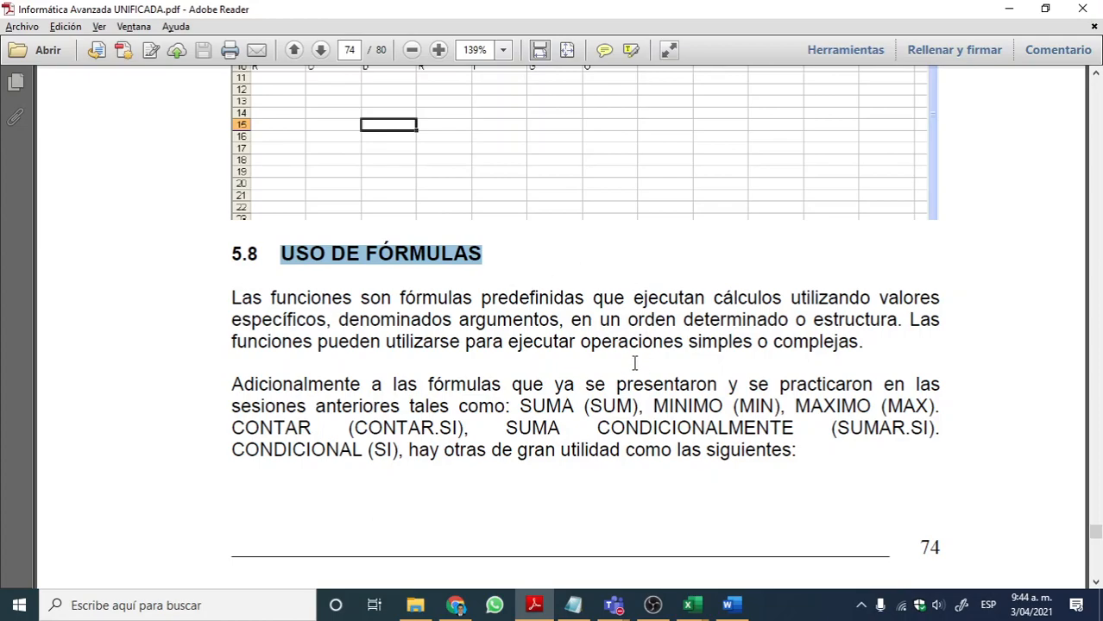
Step: Review the NOMPROPIO, MINUSC, MAYUSC and REPETIR descriptions and their examples on pages 75 to 77
{"action": "scroll", "coordinate": [664, 401], "scroll_direction": "down", "scroll_amount": 10}
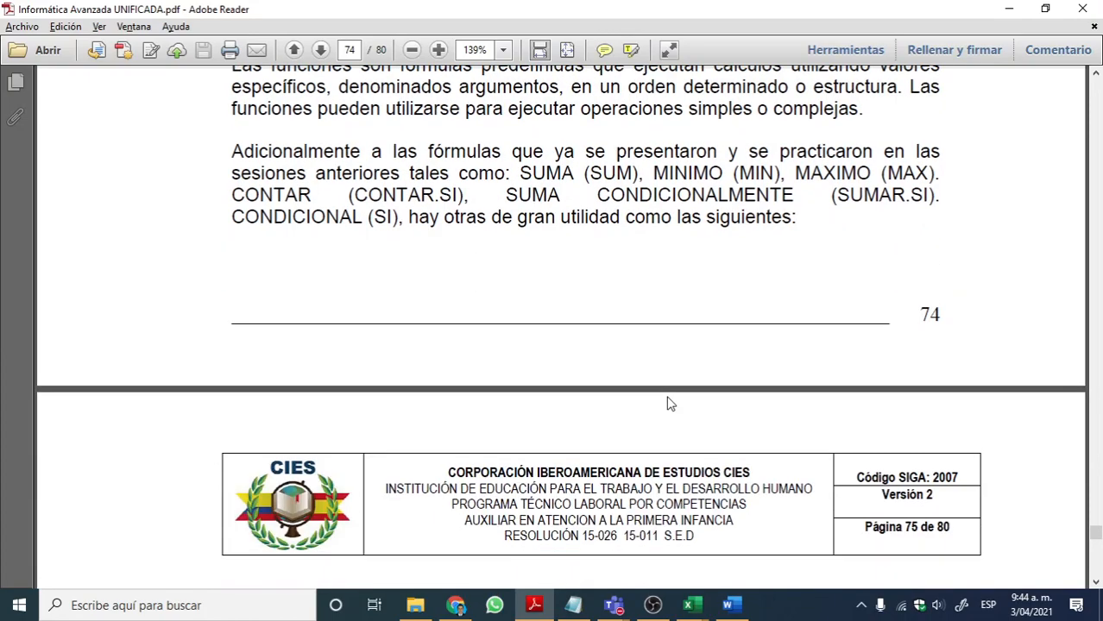
{"action": "scroll", "coordinate": [405, 321], "scroll_direction": "down", "scroll_amount": 2}
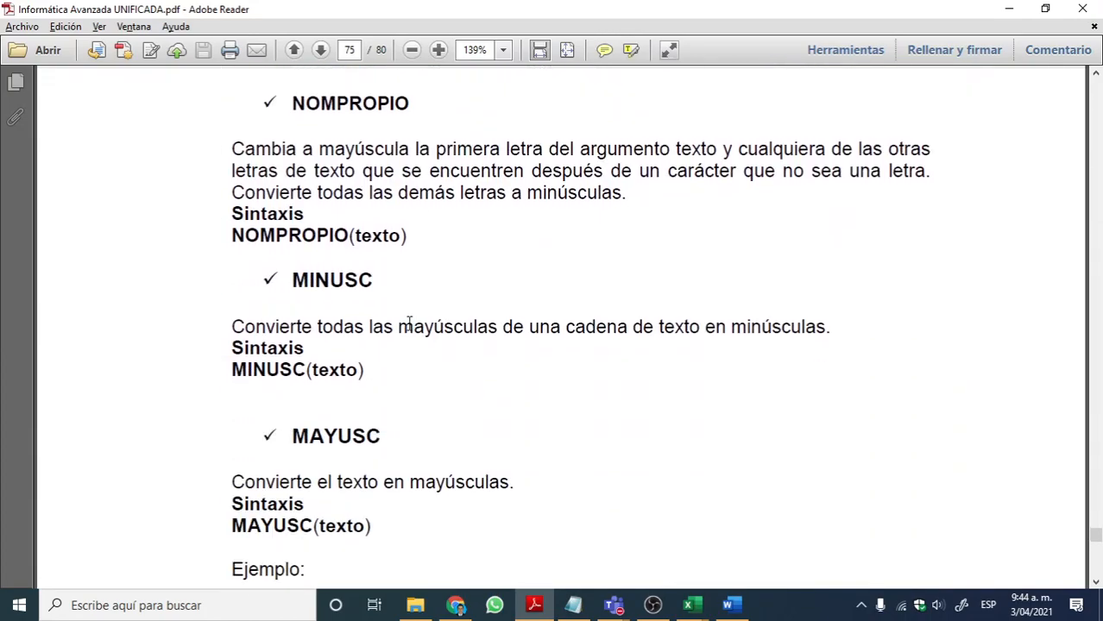
{"action": "scroll", "coordinate": [451, 344], "scroll_direction": "down", "scroll_amount": 12}
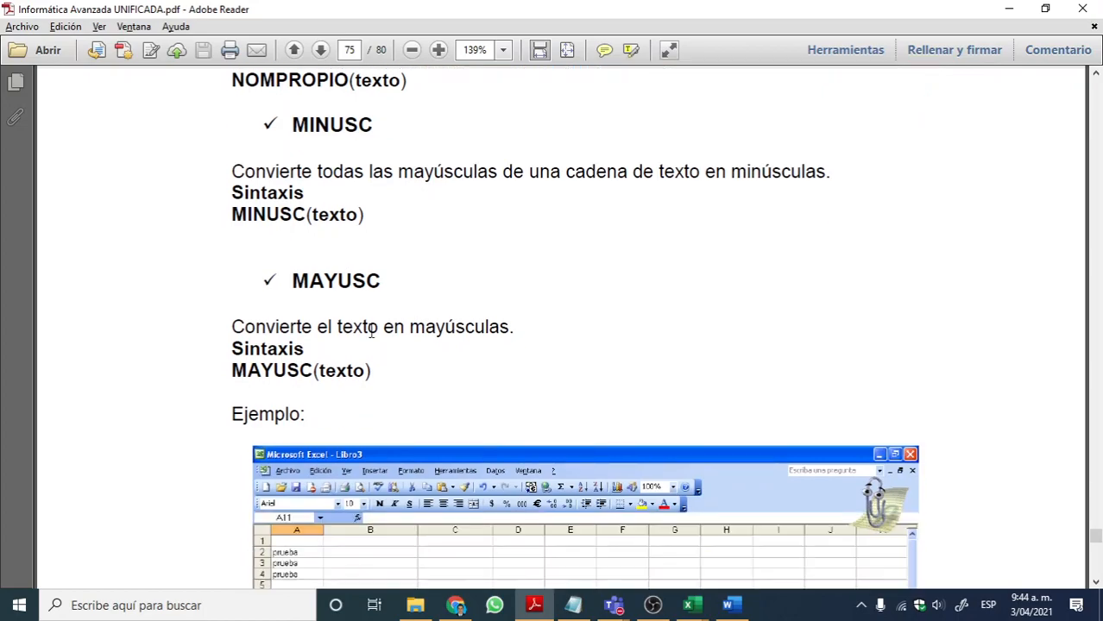
{"action": "scroll", "coordinate": [460, 356], "scroll_direction": "down", "scroll_amount": 15}
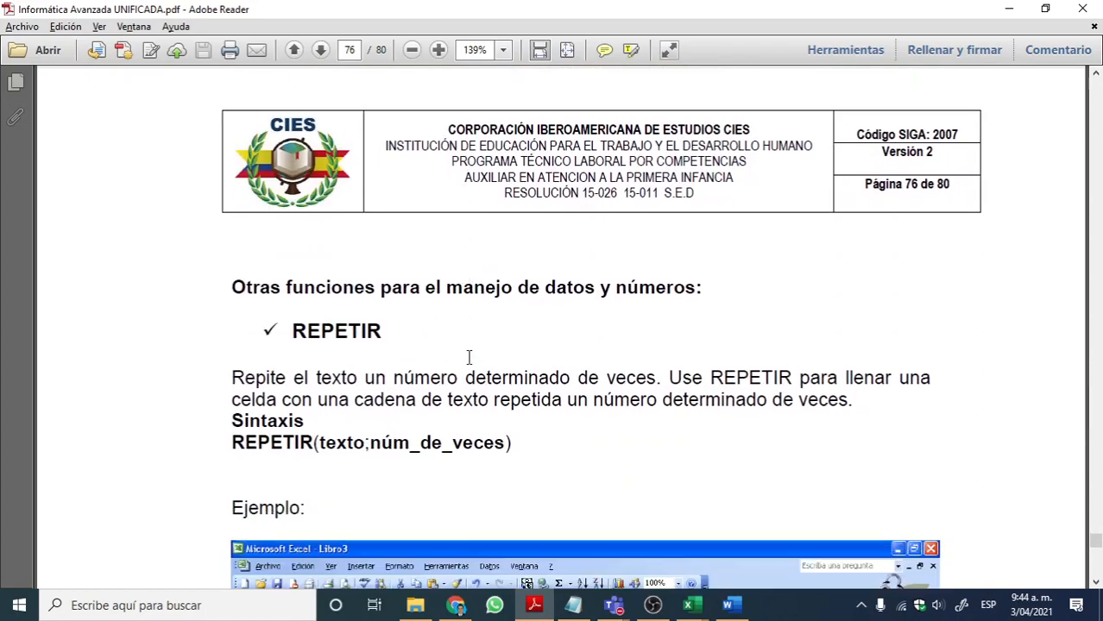
{"action": "scroll", "coordinate": [405, 321], "scroll_direction": "down", "scroll_amount": 15}
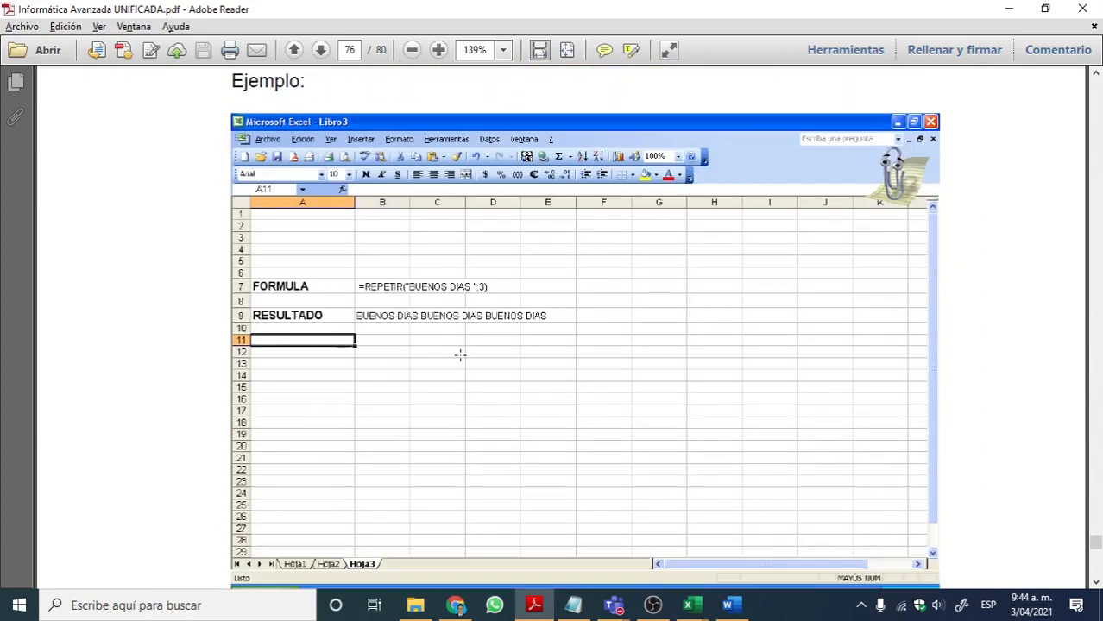
{"action": "scroll", "coordinate": [334, 331], "scroll_direction": "down", "scroll_amount": 15}
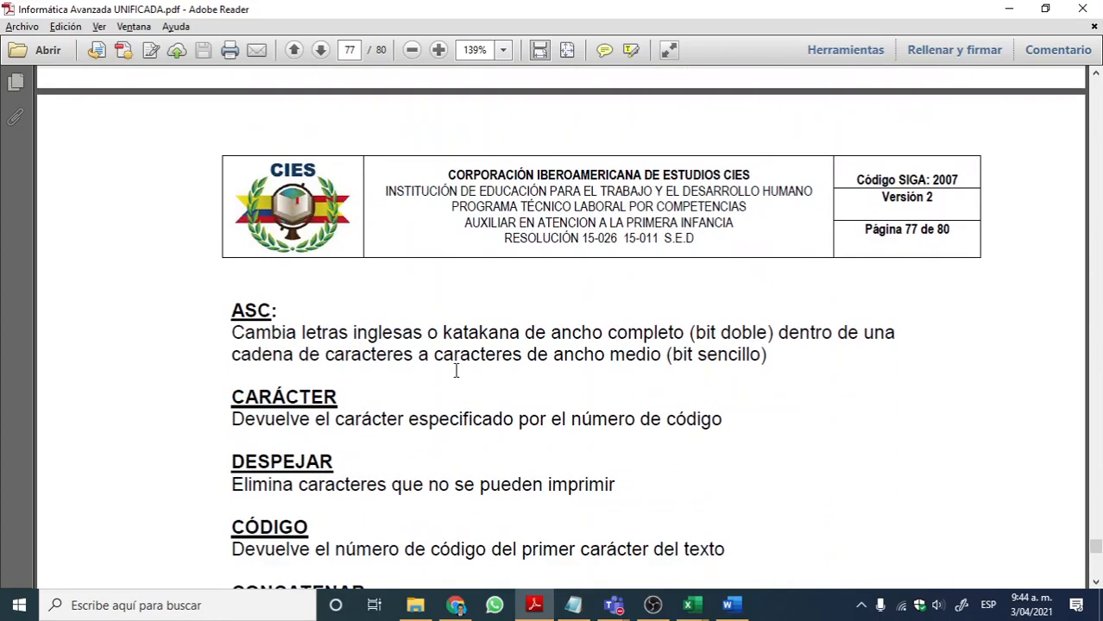
{"action": "scroll", "coordinate": [466, 378], "scroll_direction": "up", "scroll_amount": 15}
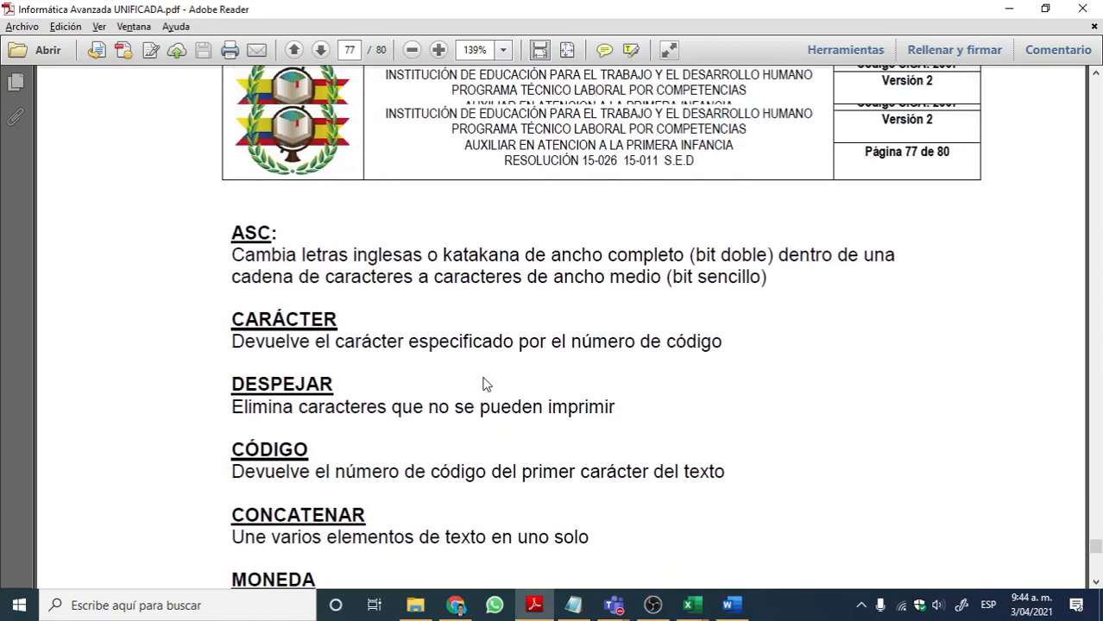
{"action": "scroll", "coordinate": [482, 377], "scroll_direction": "up", "scroll_amount": 15}
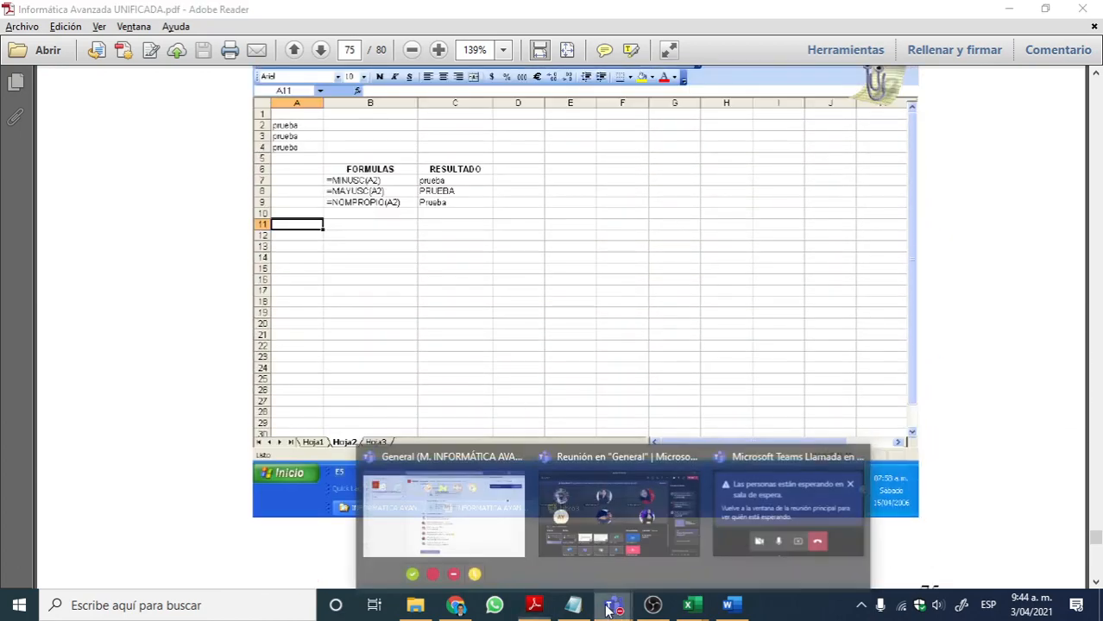
Step: Admit the person in the Teams waiting room, show the participant list, and minimize the meeting window
{"action": "left_click", "coordinate": [764, 510]}
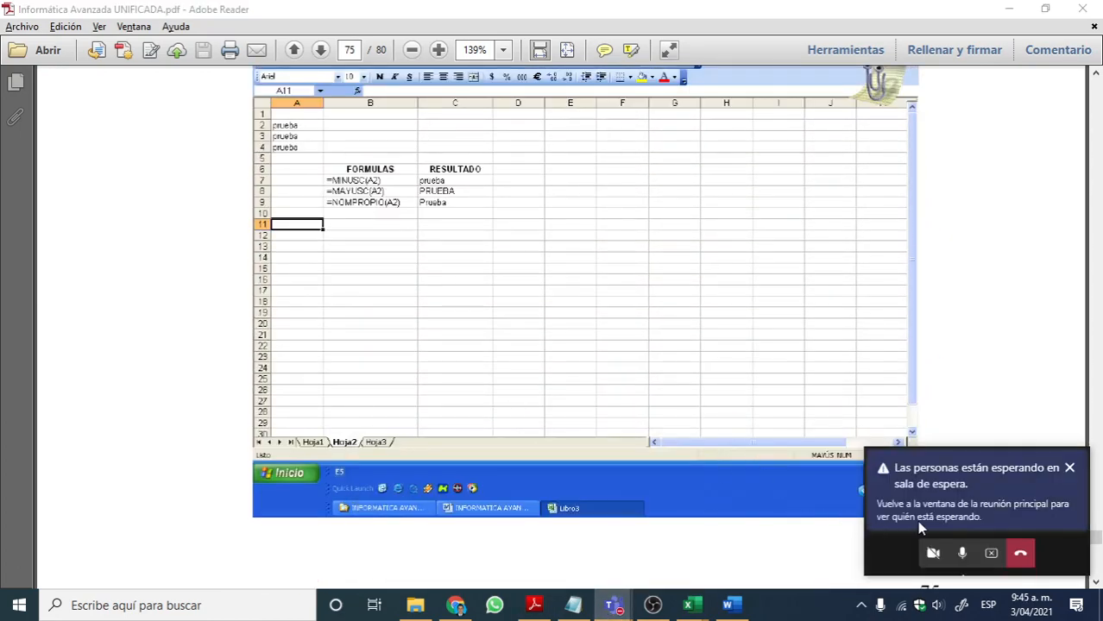
{"action": "left_click", "coordinate": [701, 570]}
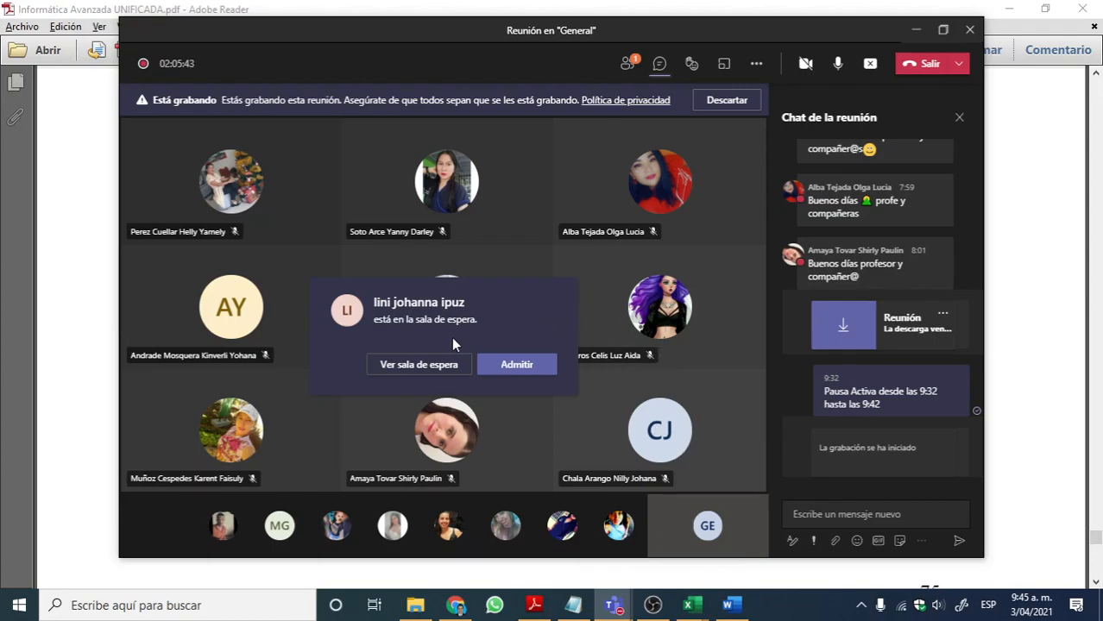
{"action": "left_click", "coordinate": [530, 369]}
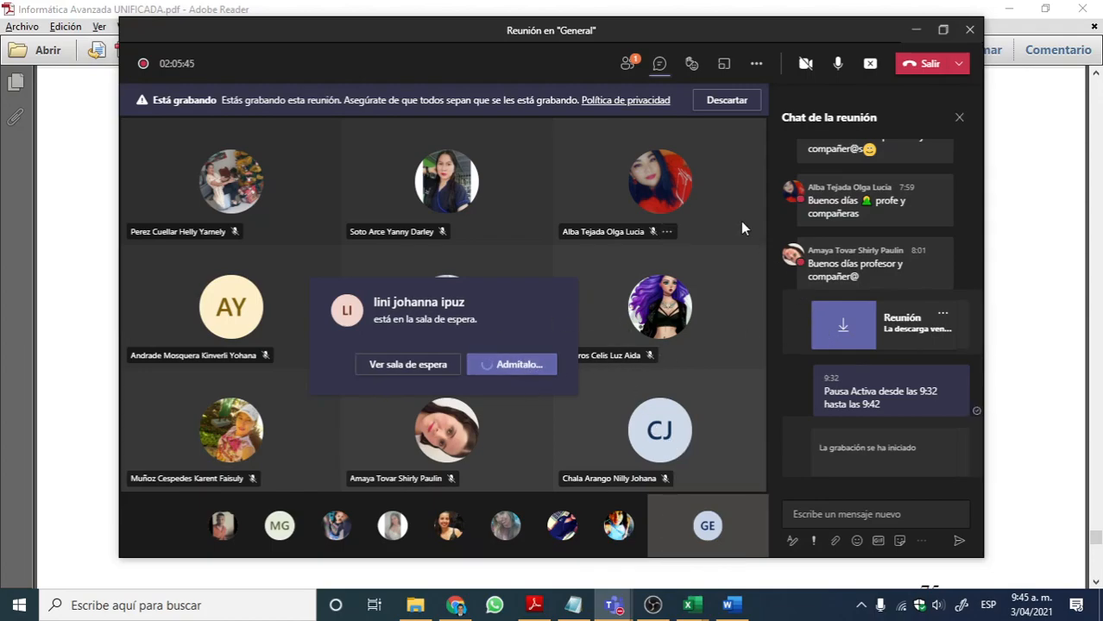
{"action": "left_click", "coordinate": [628, 68]}
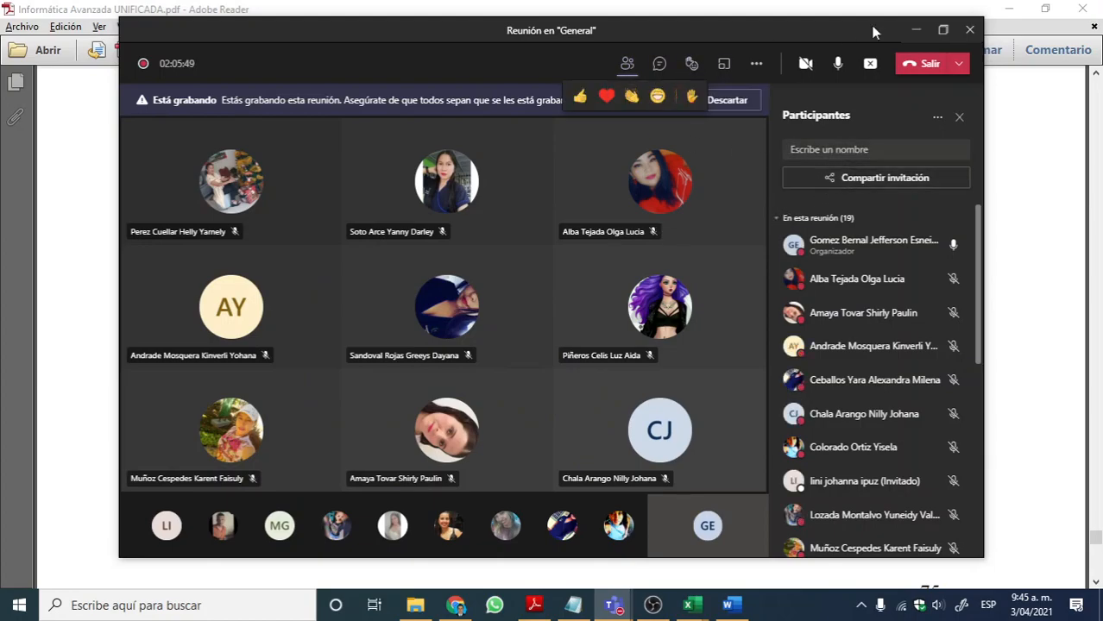
{"action": "left_click", "coordinate": [915, 29]}
Step: Return to section 5.8 and highlight the list of previously practised formulas, and its first entry "SUMA (SUM)" alone
{"action": "scroll", "coordinate": [679, 194], "scroll_direction": "up", "scroll_amount": 10}
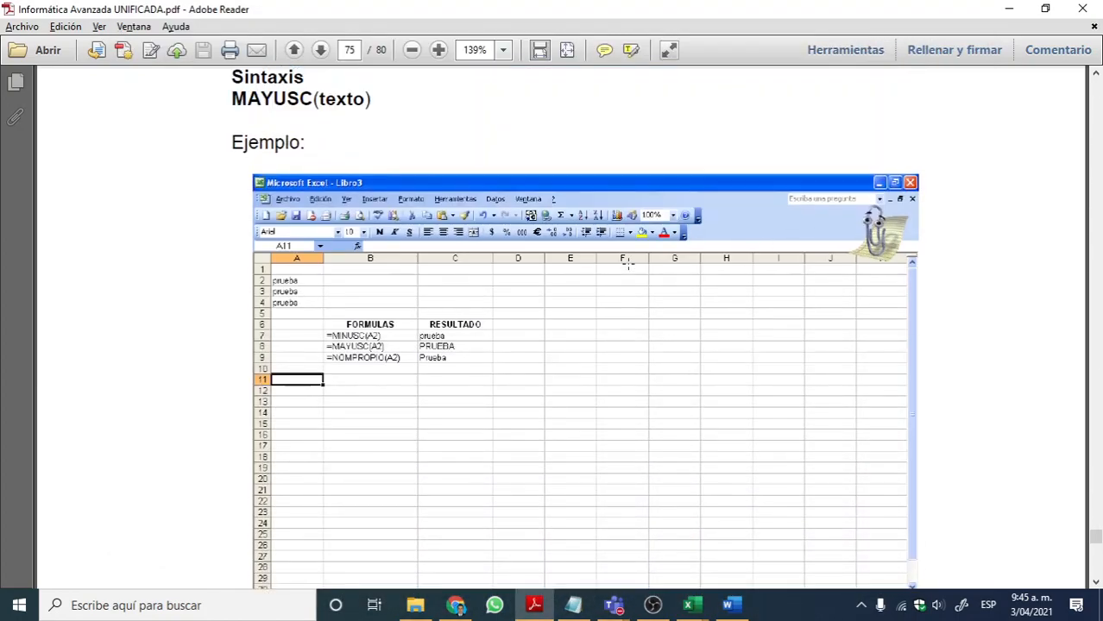
{"action": "scroll", "coordinate": [656, 269], "scroll_direction": "up", "scroll_amount": 10}
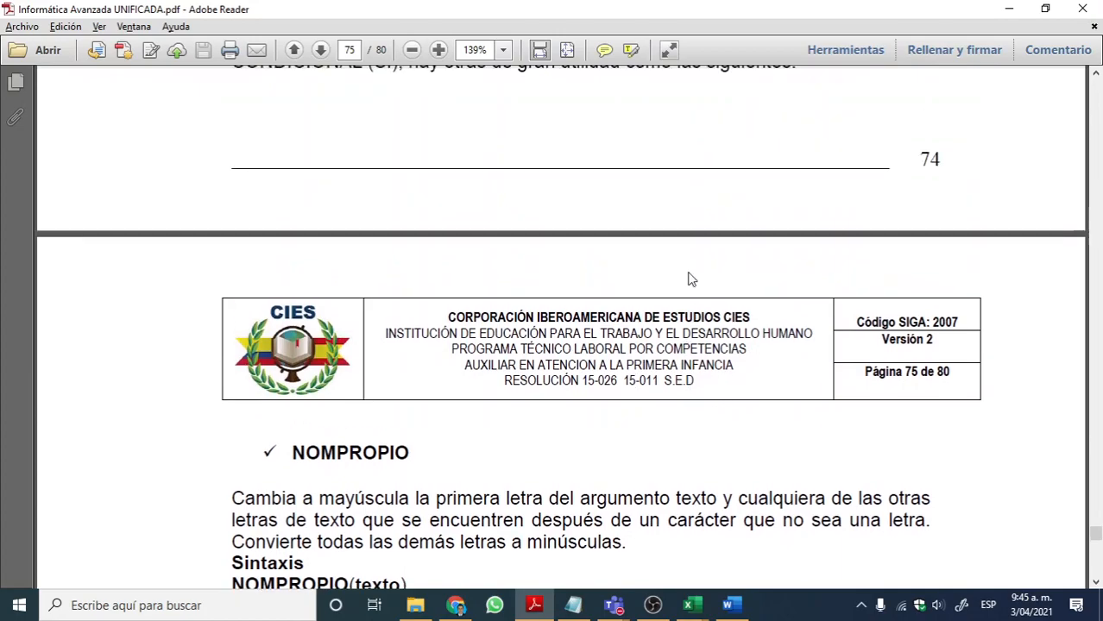
{"action": "scroll", "coordinate": [697, 279], "scroll_direction": "down", "scroll_amount": 2}
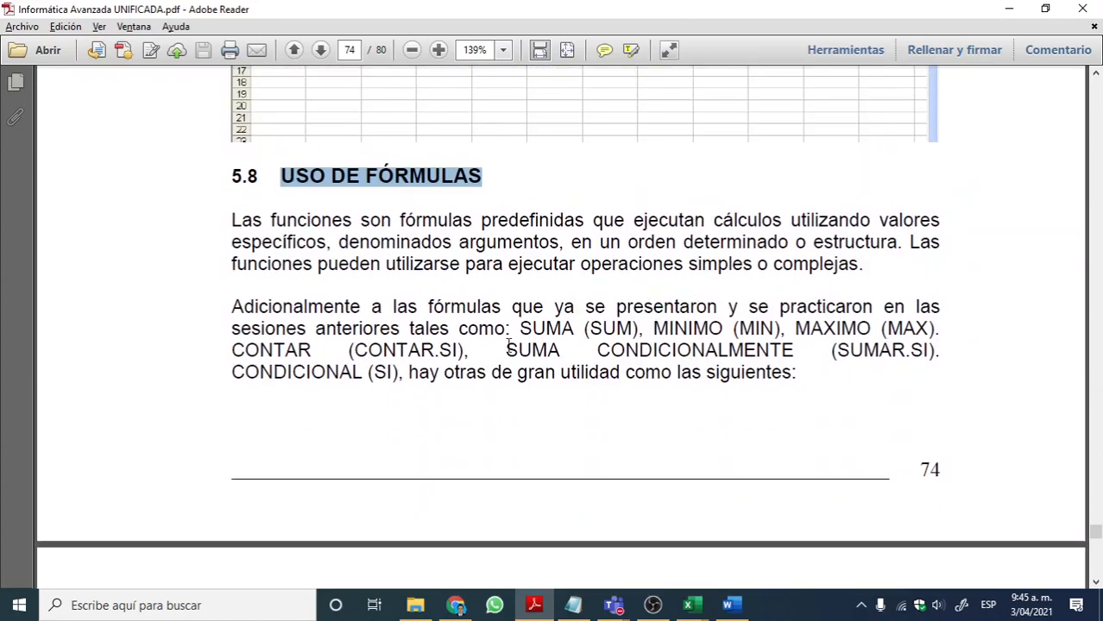
{"action": "left_click_drag", "start_coordinate": [518, 330], "coordinate": [403, 366]}
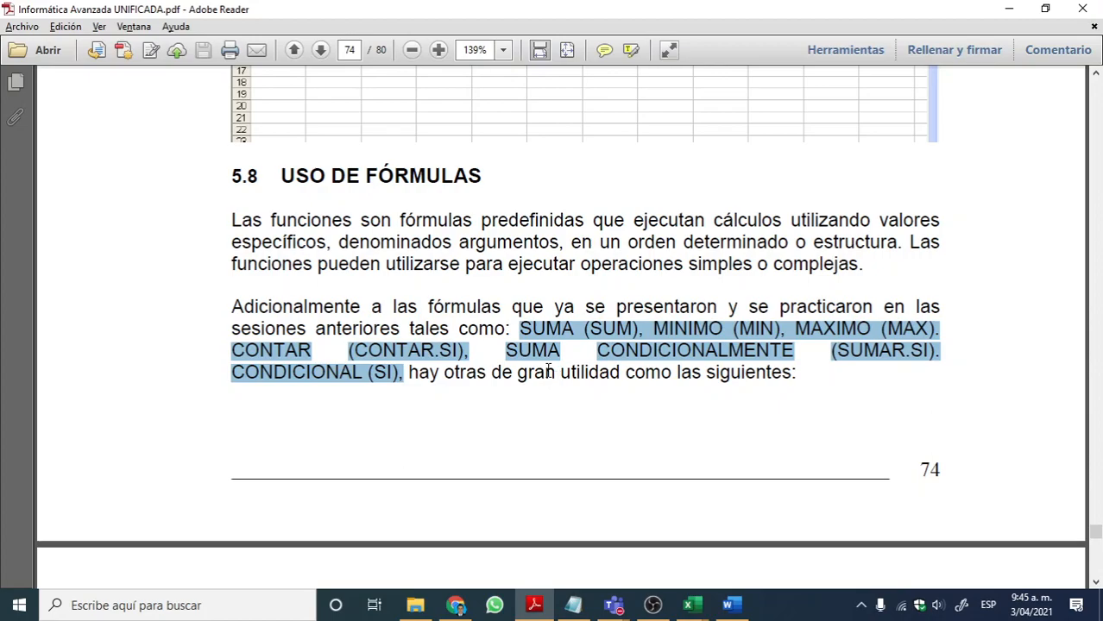
{"action": "left_click", "coordinate": [557, 335]}
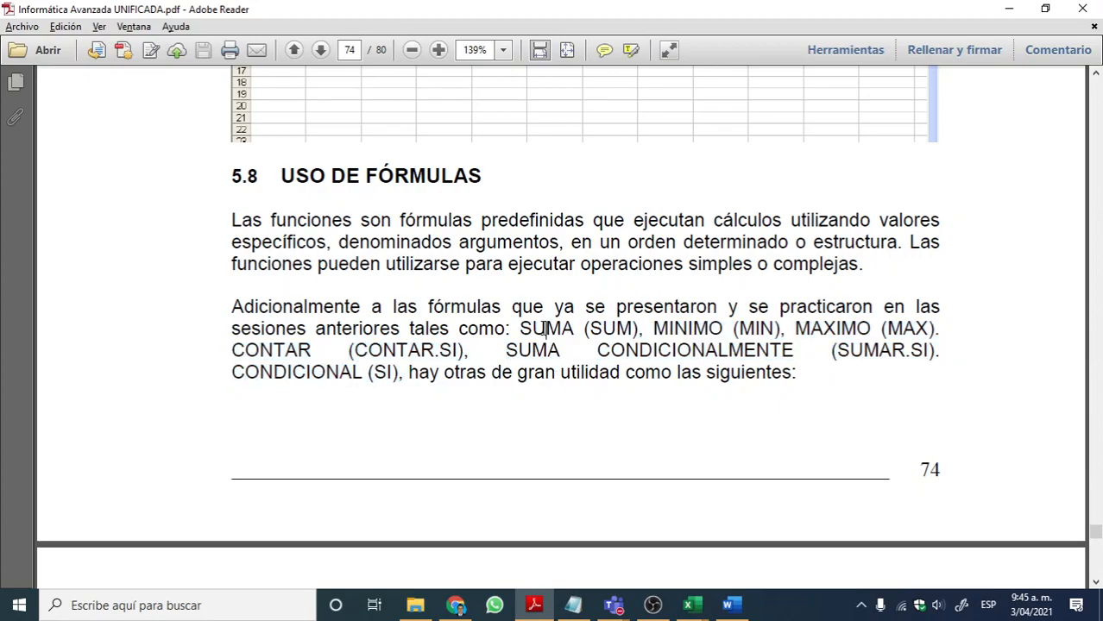
{"action": "left_click_drag", "start_coordinate": [519, 328], "coordinate": [628, 324]}
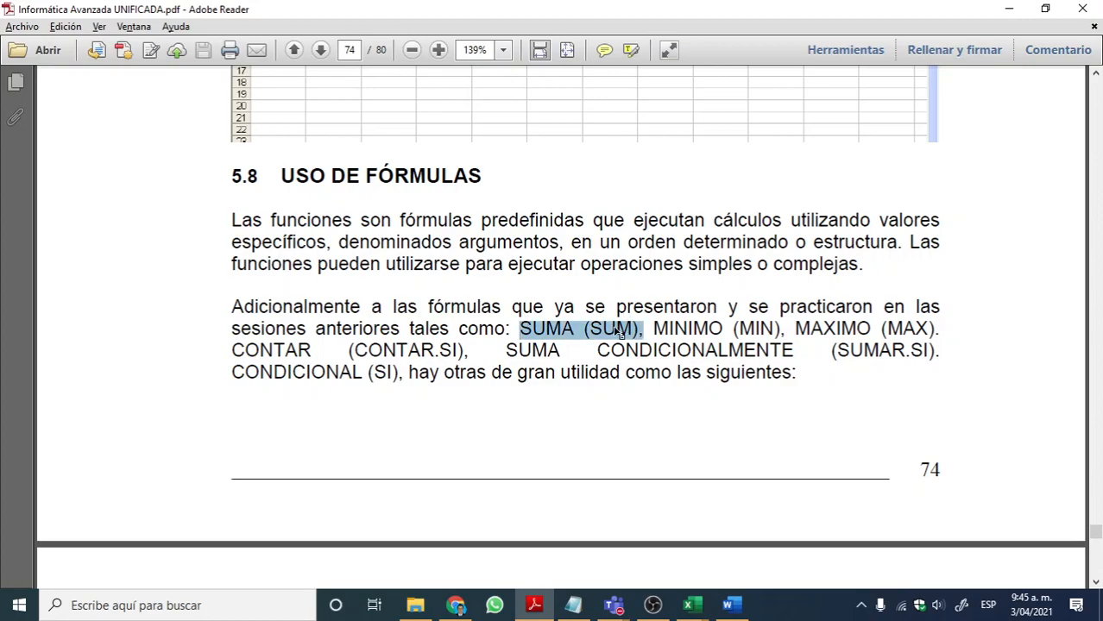
Step: Open a blank Bloc de notas (Notepad) document and move its window slightly higher over the PDF
{"action": "left_click", "coordinate": [9, 613]}
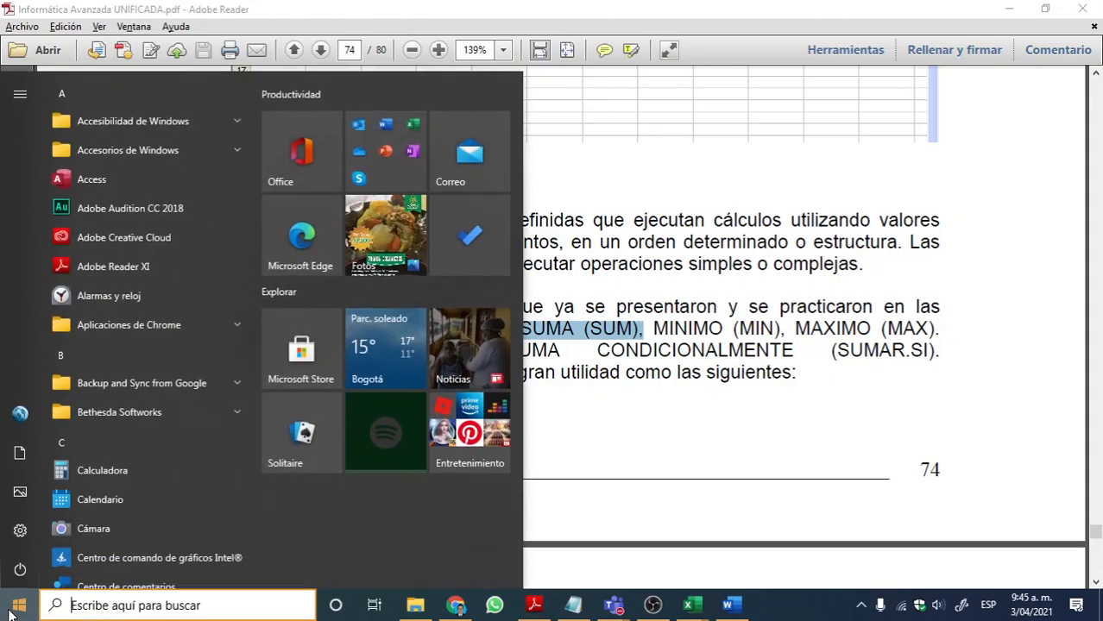
{"action": "type", "text": "bloc"}
{"action": "key", "text": "Return"}
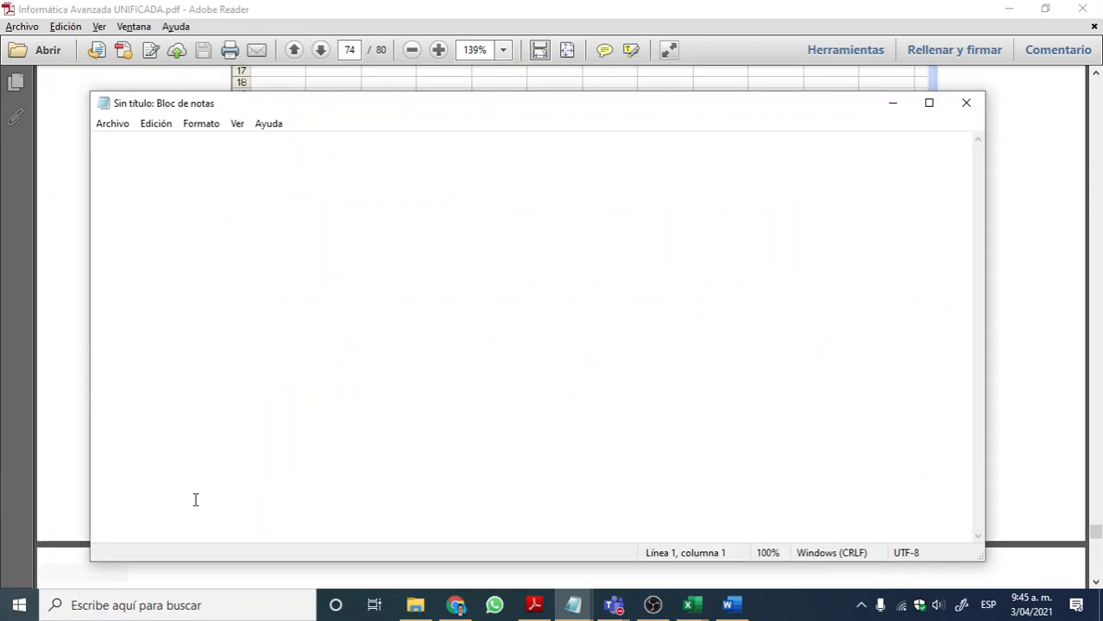
{"action": "left_click_drag", "start_coordinate": [645, 110], "coordinate": [667, 79]}
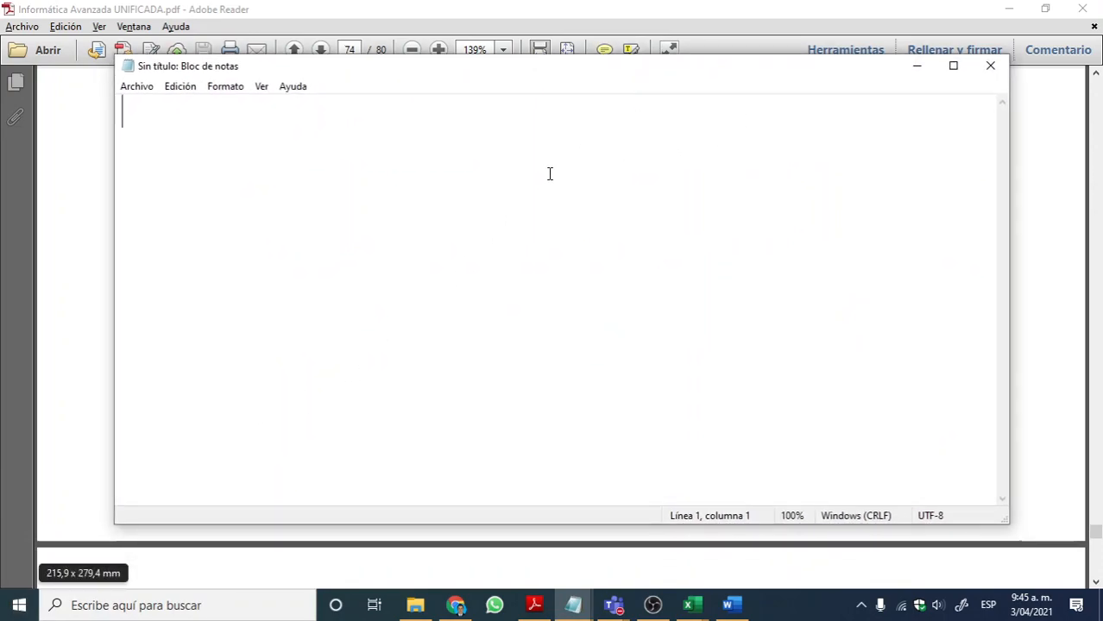
Step: Write the example formula =SUMA(A1:A10) on the first line of the note
{"action": "type", "text": "=su"}
{"action": "key", "text": "BackSpace"}
{"action": "key", "text": "BackSpace"}
{"action": "type", "text": "SUMA"}
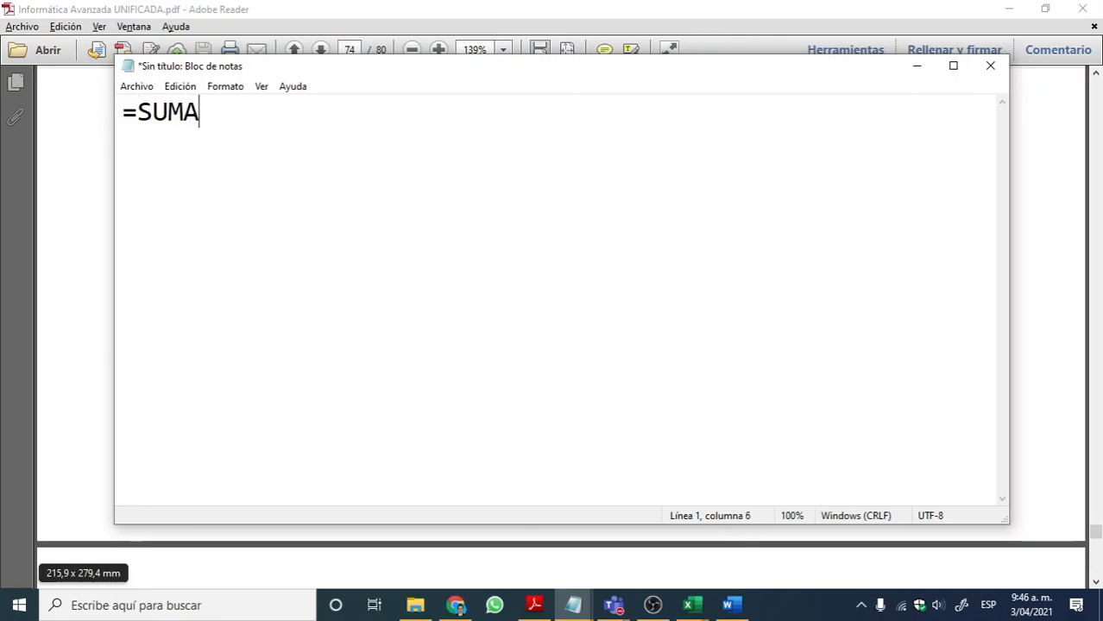
{"action": "type", "text": "(A1"}
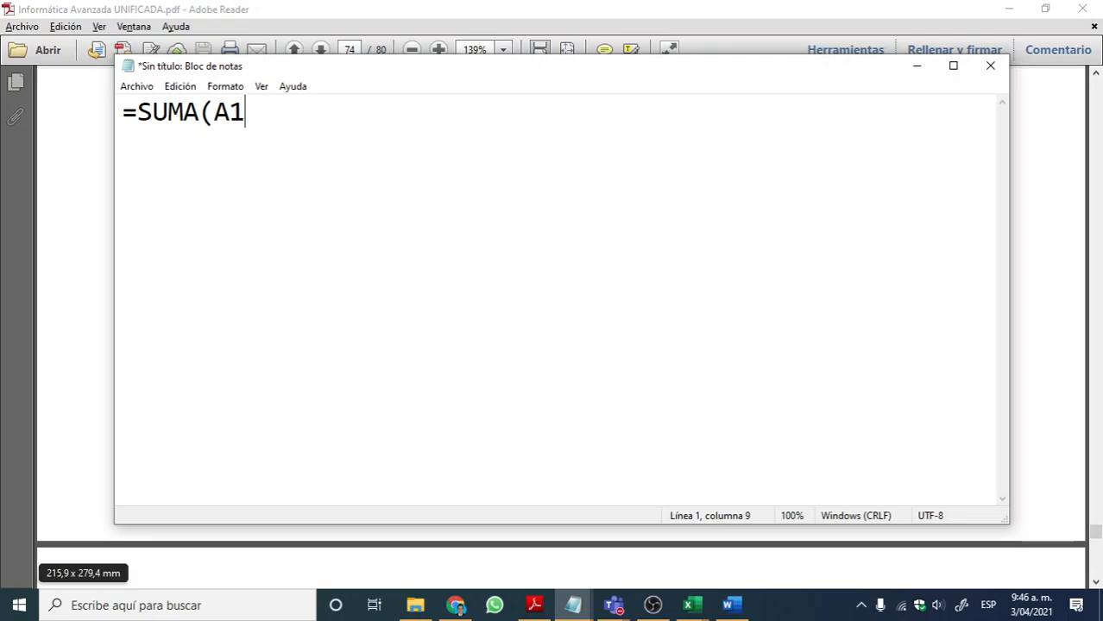
{"action": "type", "text": ":A10)"}
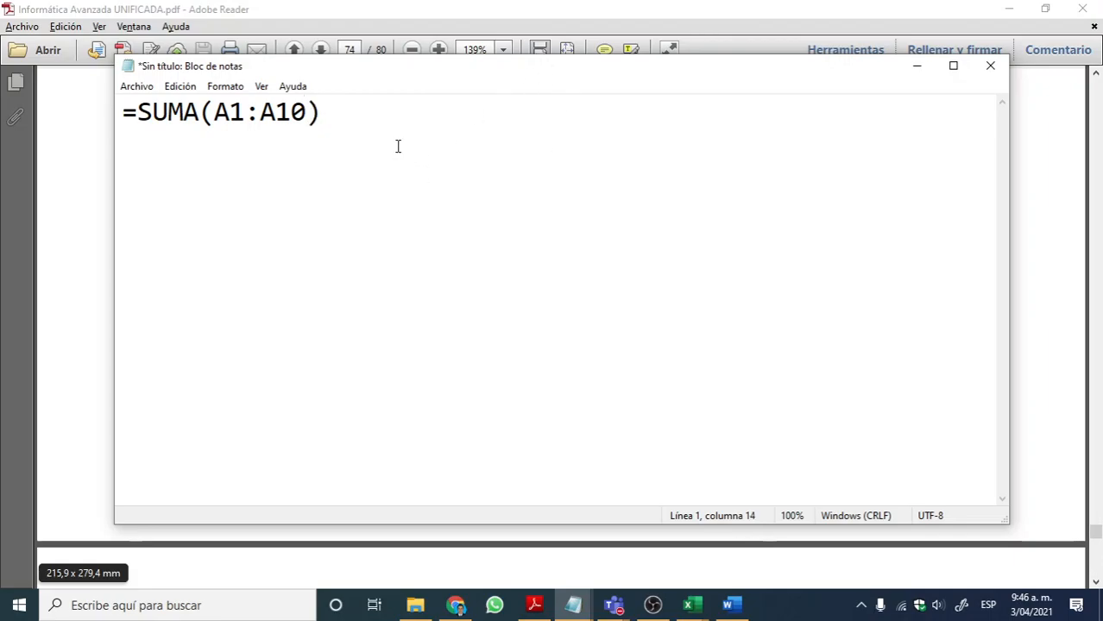
Step: Point out the parts of the SUMA formula by highlighting the whole formula, its range A1:A10, and the colon
{"action": "left_click_drag", "start_coordinate": [346, 113], "coordinate": [122, 117]}
{"action": "left_click_drag", "start_coordinate": [213, 112], "coordinate": [307, 111]}
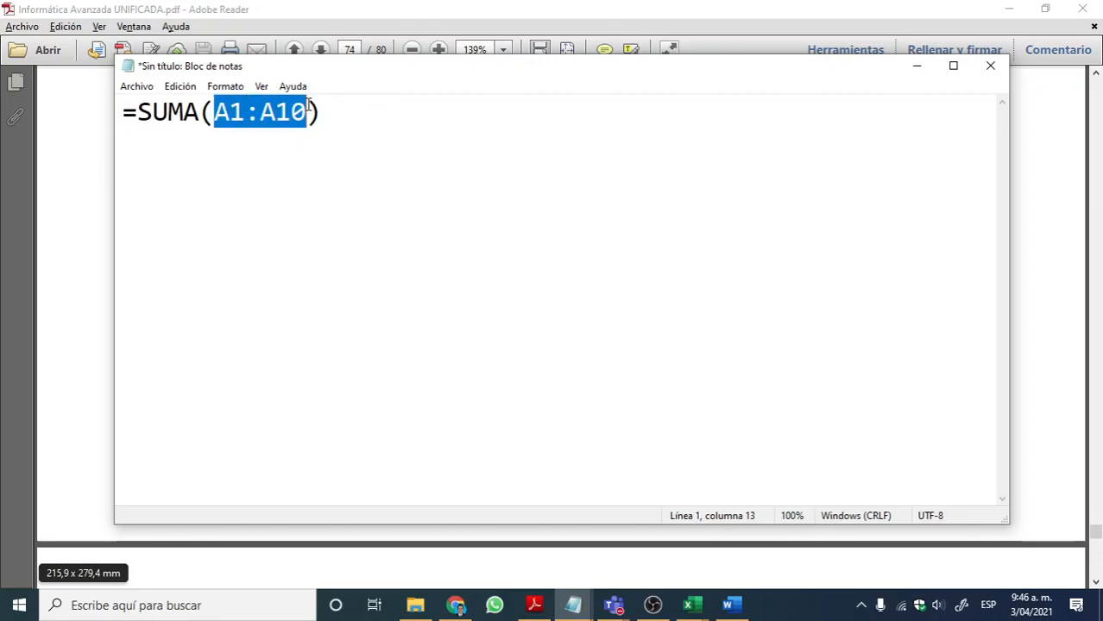
{"action": "left_click", "coordinate": [217, 111]}
{"action": "key", "text": "Right"}
{"action": "key", "text": "Right"}
{"action": "key", "text": "Right"}
{"action": "key", "text": "Right"}
{"action": "left_click_drag", "start_coordinate": [244, 109], "coordinate": [259, 113]}
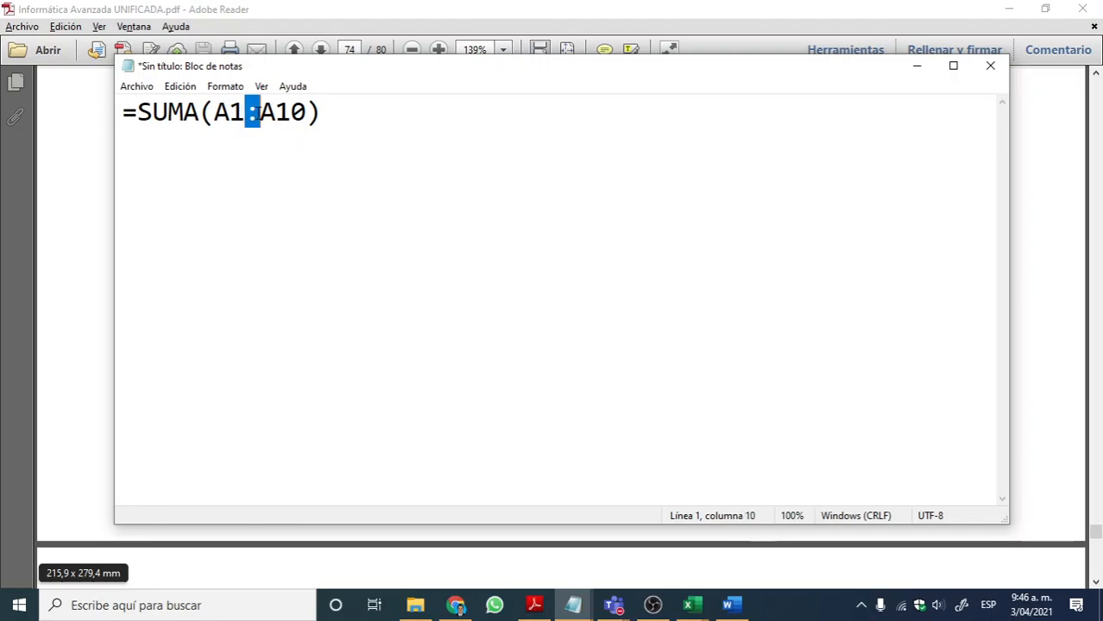
Step: Highlight the range A1:A10 again, followed by the complete SUMA formula in the note
{"action": "left_click_drag", "start_coordinate": [214, 112], "coordinate": [307, 112]}
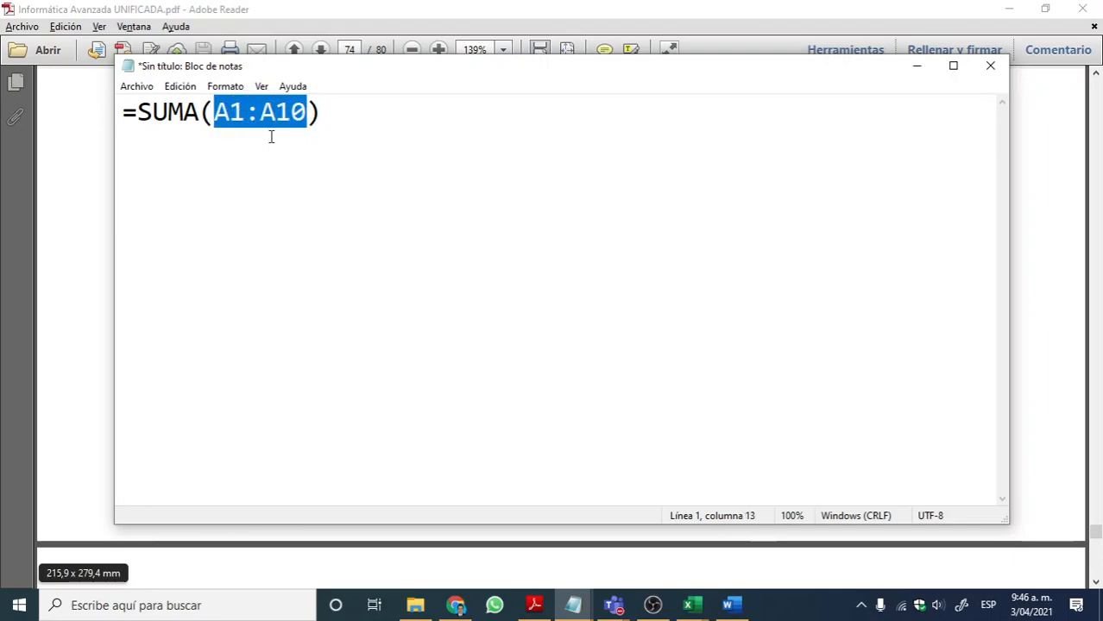
{"action": "left_click_drag", "start_coordinate": [358, 115], "coordinate": [128, 121]}
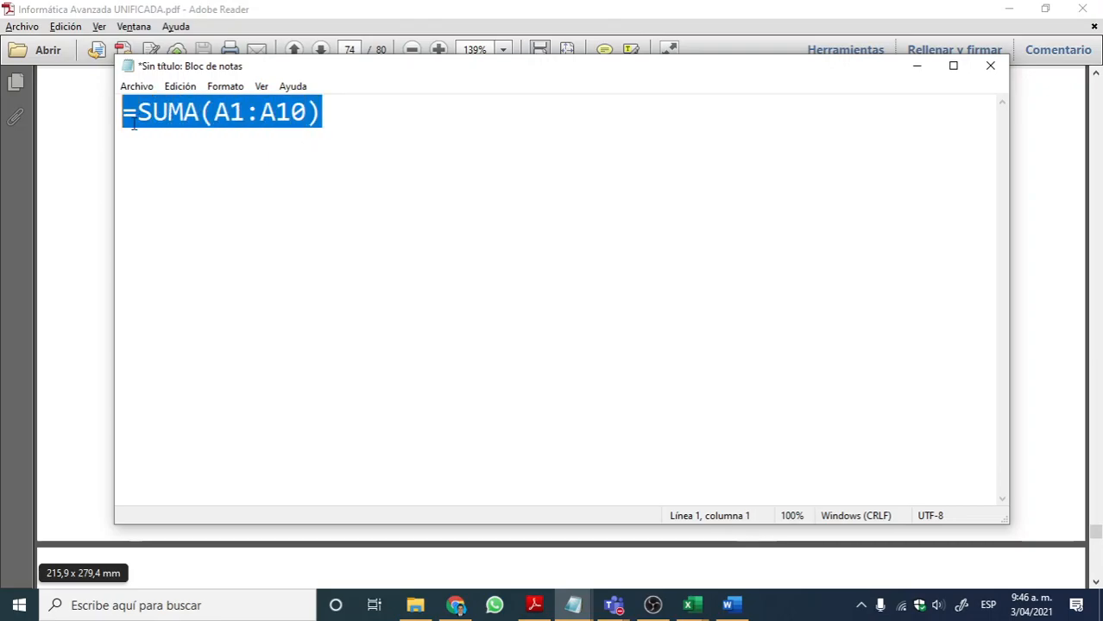
Step: Open the PRACTICAS EXCEL workbook from the INFORMATICA AVANZADA folder
{"action": "left_click", "coordinate": [689, 605]}
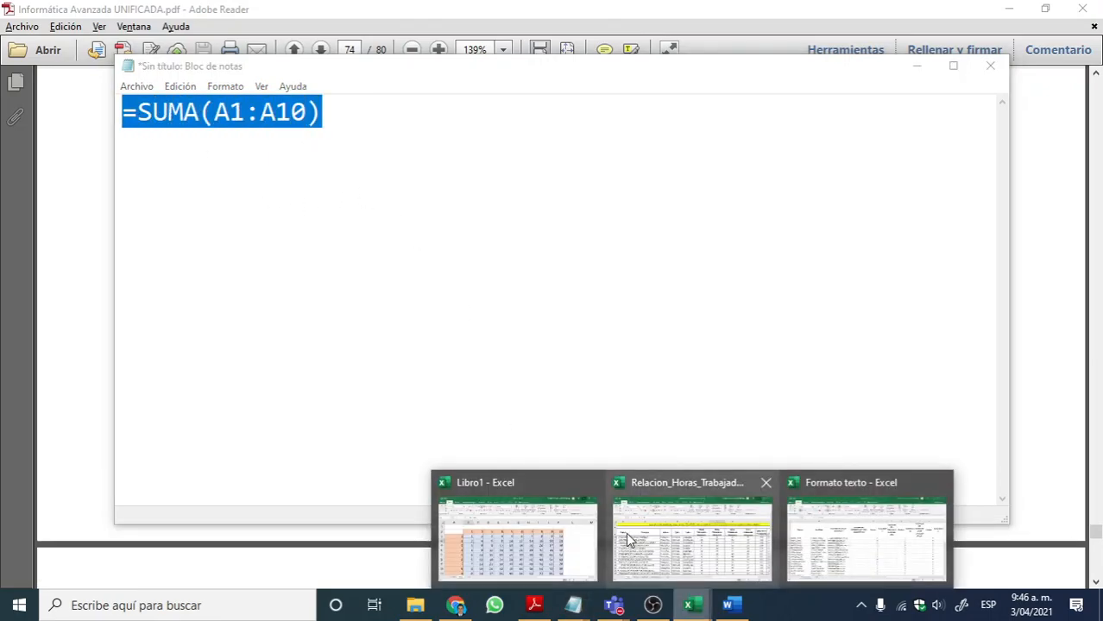
{"action": "mouse_move", "coordinate": [639, 540]}
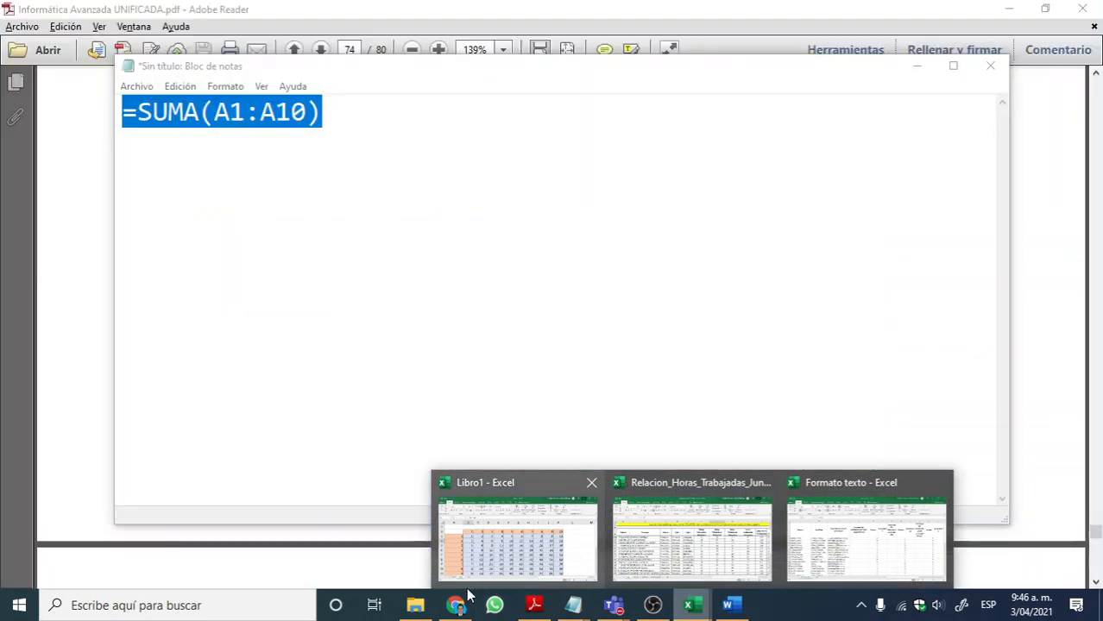
{"action": "left_click", "coordinate": [415, 605]}
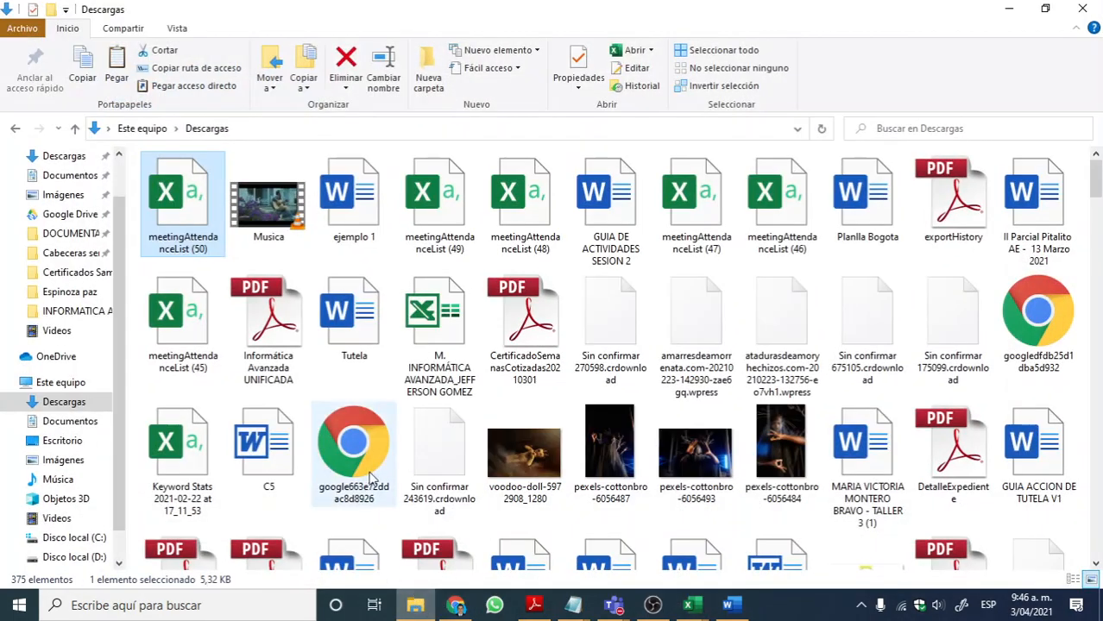
{"action": "left_click", "coordinate": [78, 310]}
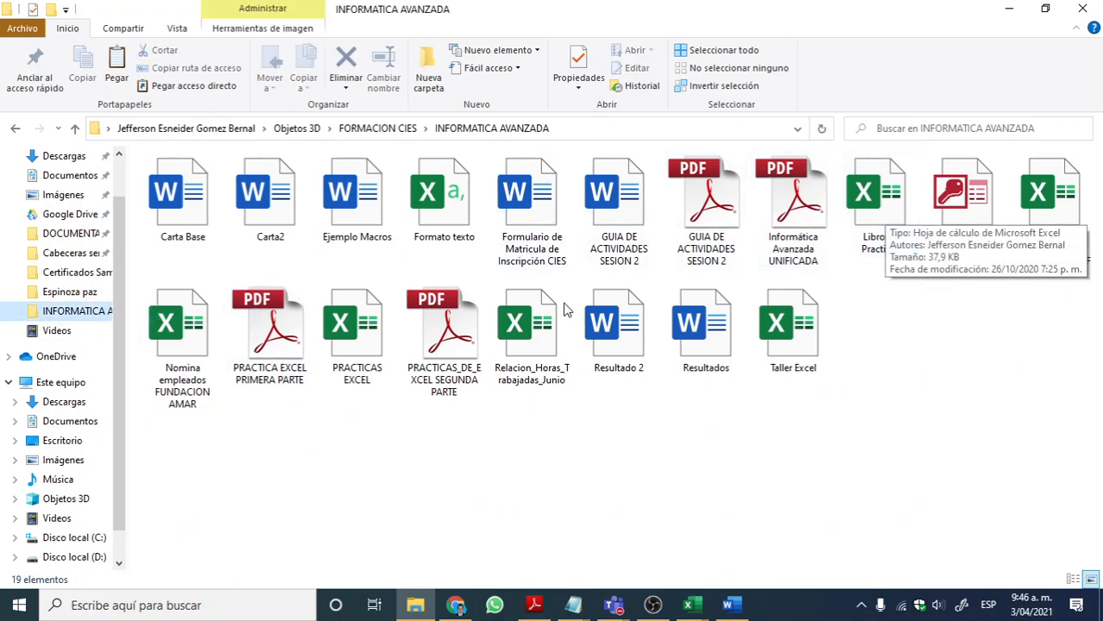
{"action": "left_click", "coordinate": [369, 331]}
{"action": "double_click", "coordinate": [366, 326]}
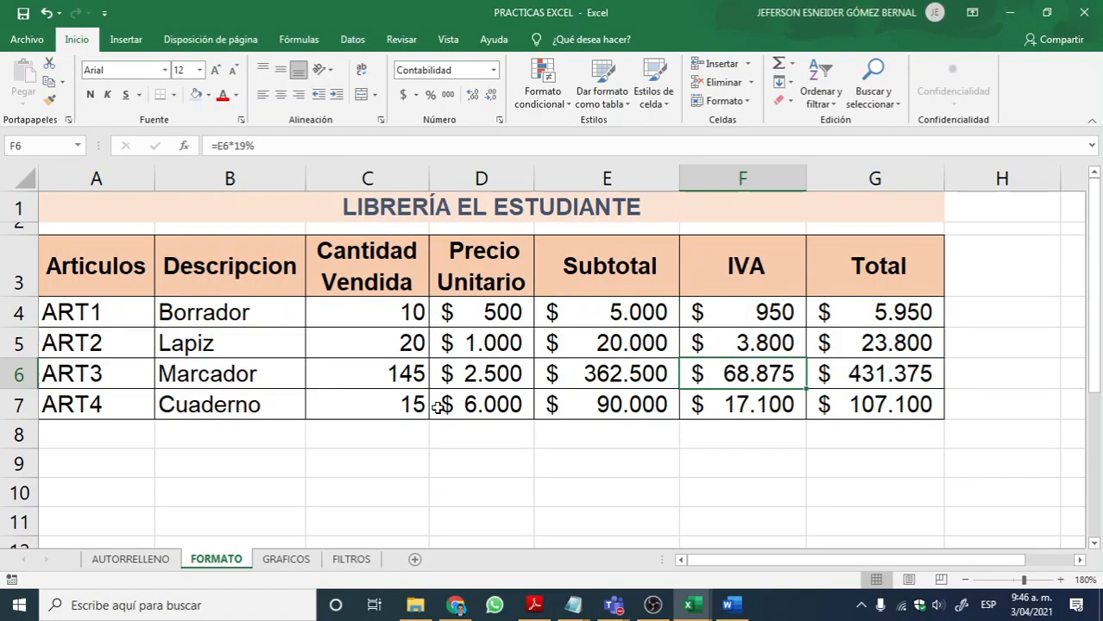
Step: Look through the existing sheets AUTORRELLENO, FORMATO, GRAFICOS and FILTROS for the exercises already practised
{"action": "left_click", "coordinate": [290, 560]}
{"action": "left_click", "coordinate": [349, 560]}
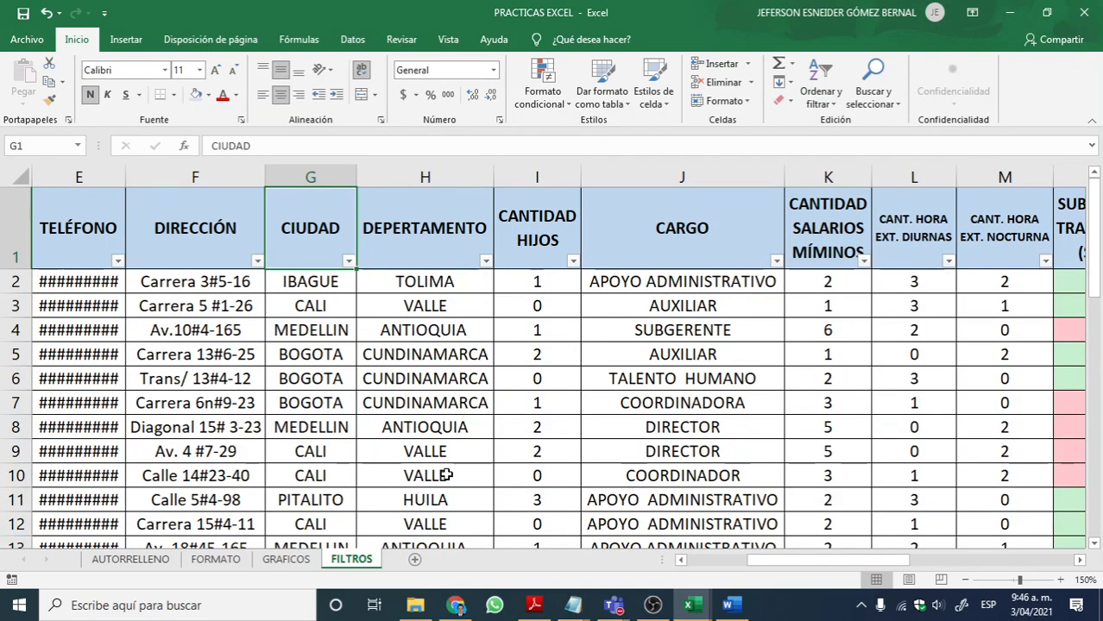
{"action": "scroll", "coordinate": [509, 373], "scroll_direction": "down", "scroll_amount": 3}
{"action": "scroll", "coordinate": [402, 436], "scroll_direction": "up", "scroll_amount": 3}
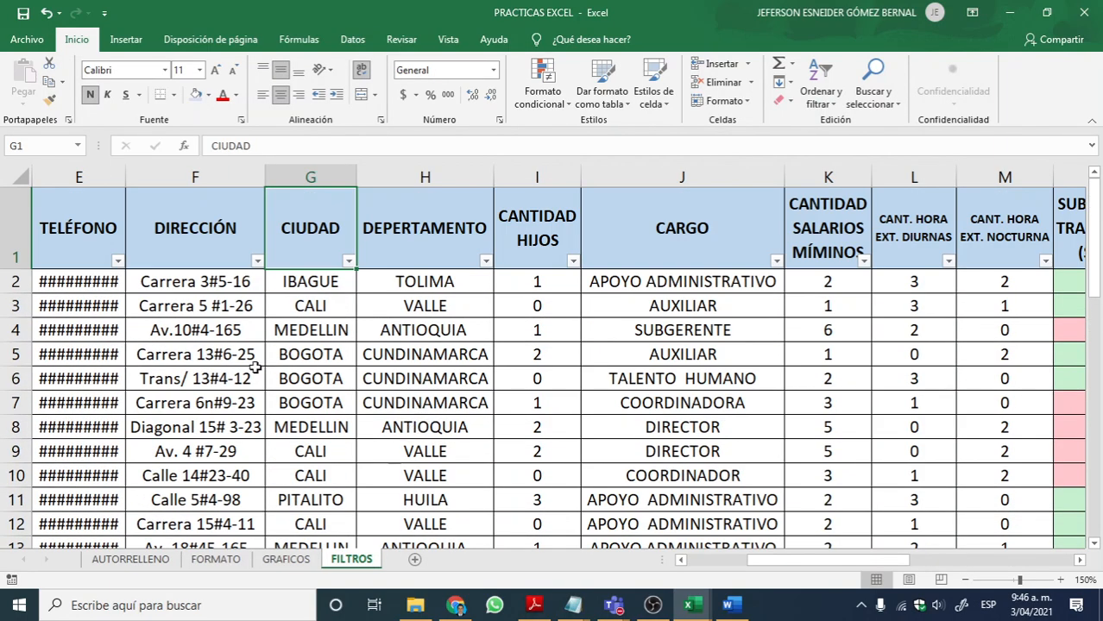
{"action": "left_click", "coordinate": [130, 561]}
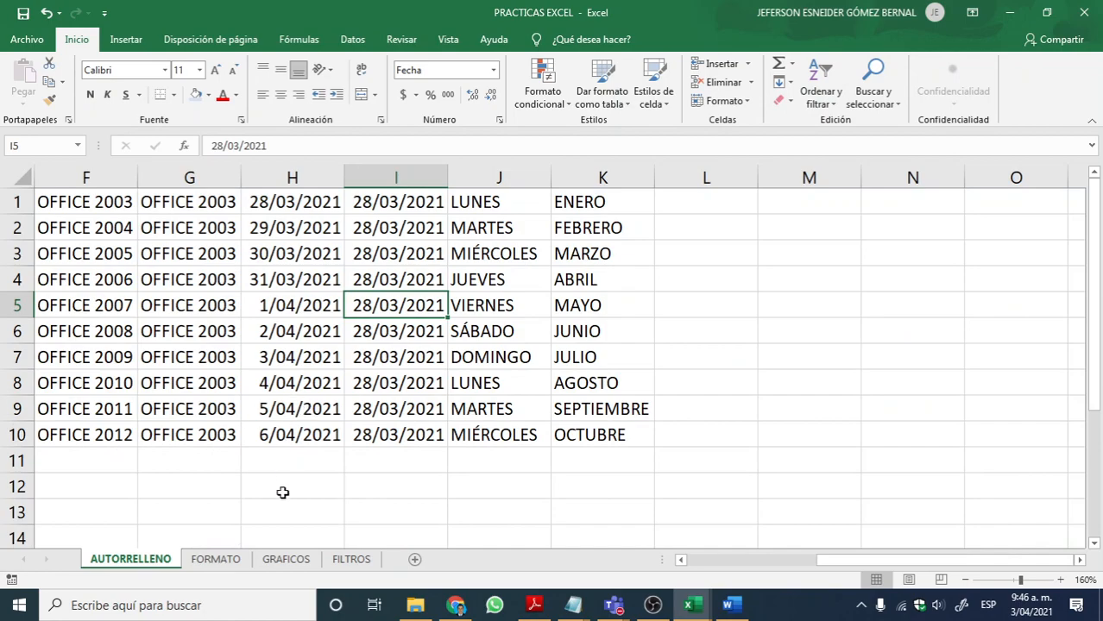
{"action": "left_click", "coordinate": [217, 559]}
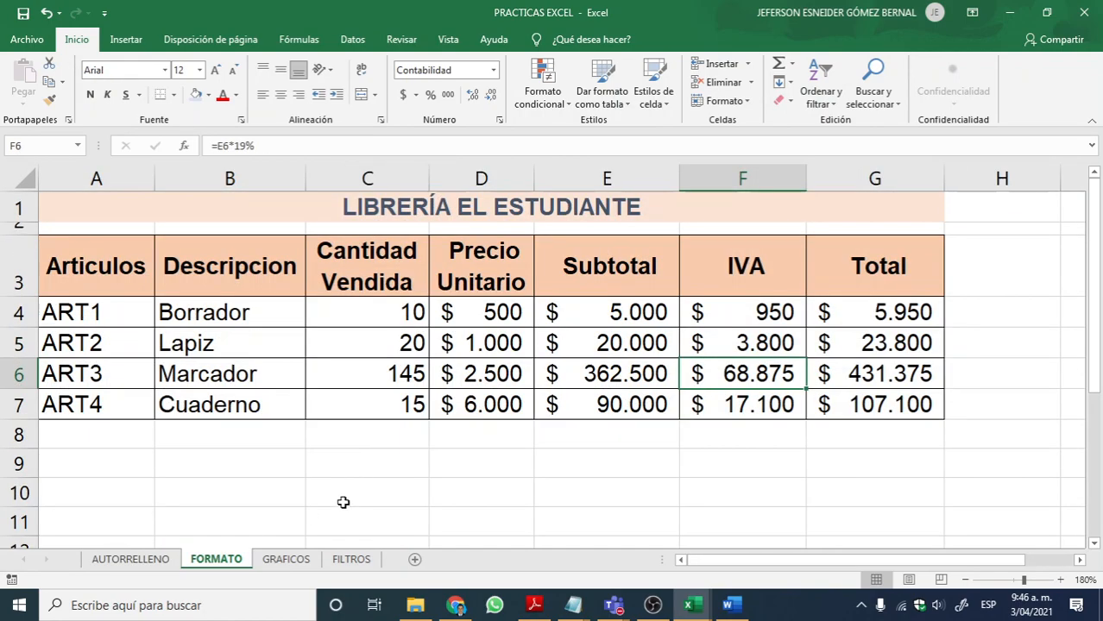
{"action": "left_click", "coordinate": [288, 559]}
{"action": "left_click", "coordinate": [352, 559]}
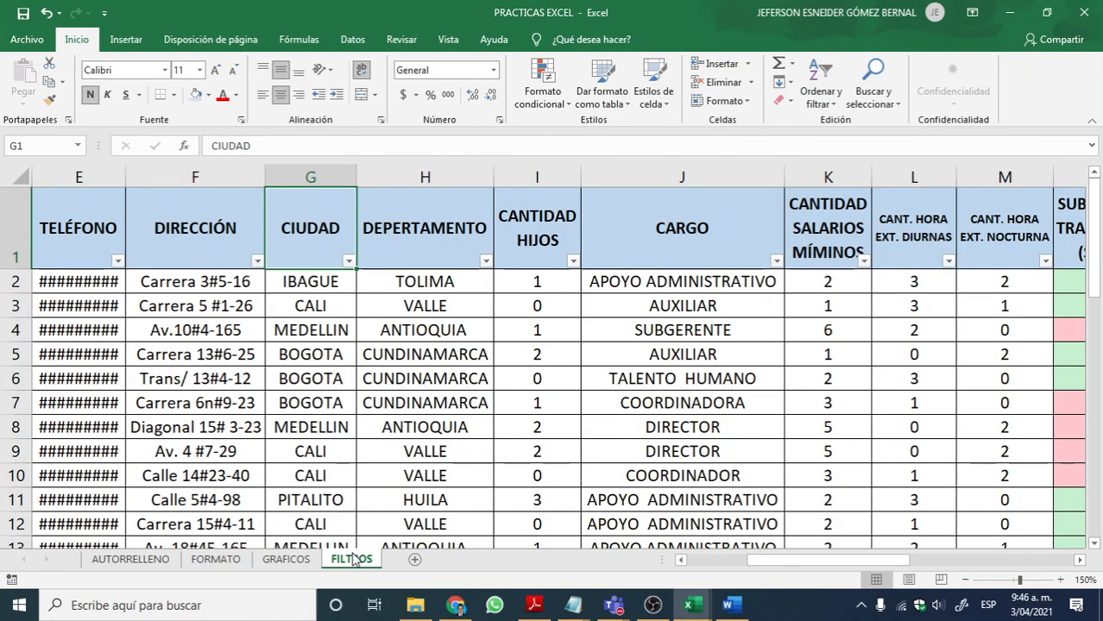
Step: Add a new worksheet after FILTROS and name it SUMA
{"action": "left_click", "coordinate": [413, 561]}
{"action": "double_click", "coordinate": [405, 559]}
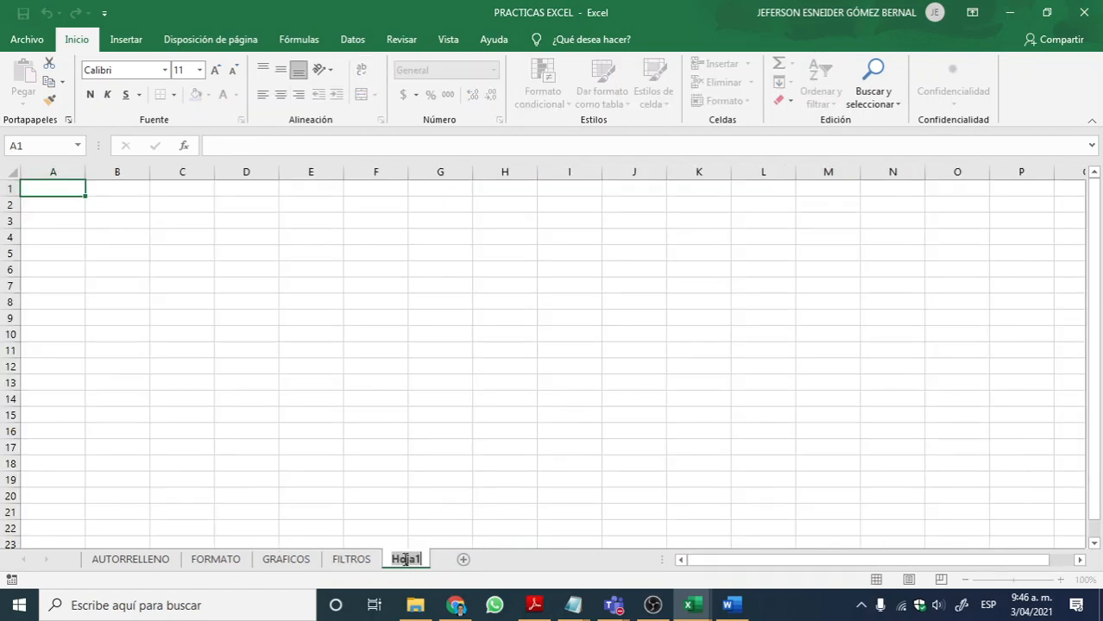
{"action": "type", "text": "SUMA"}
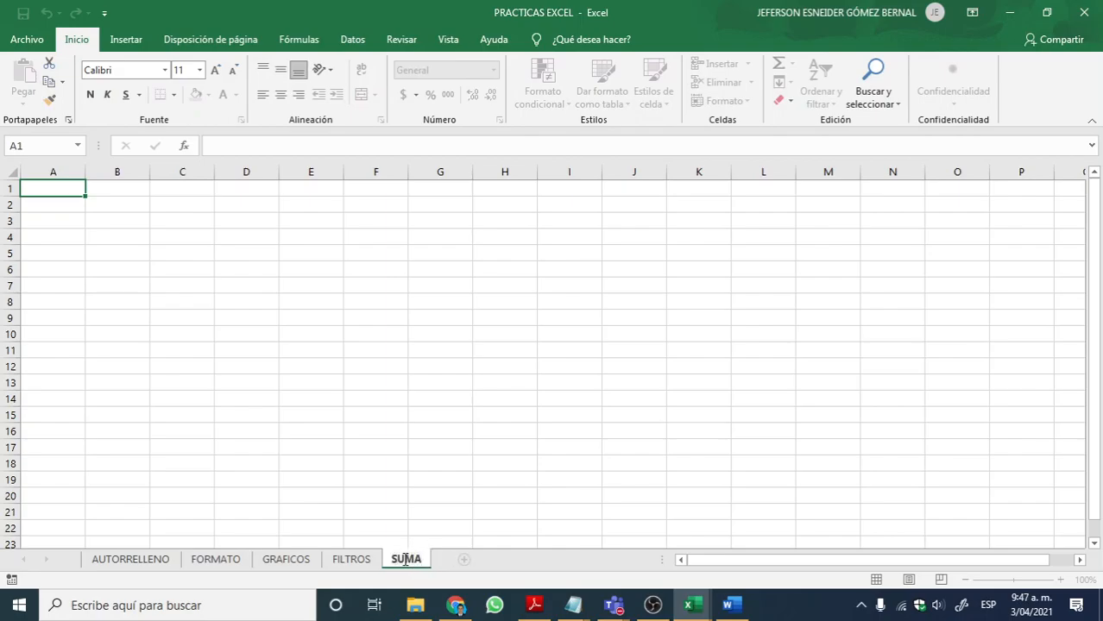
{"action": "left_click", "coordinate": [362, 444]}
{"action": "left_click", "coordinate": [34, 202]}
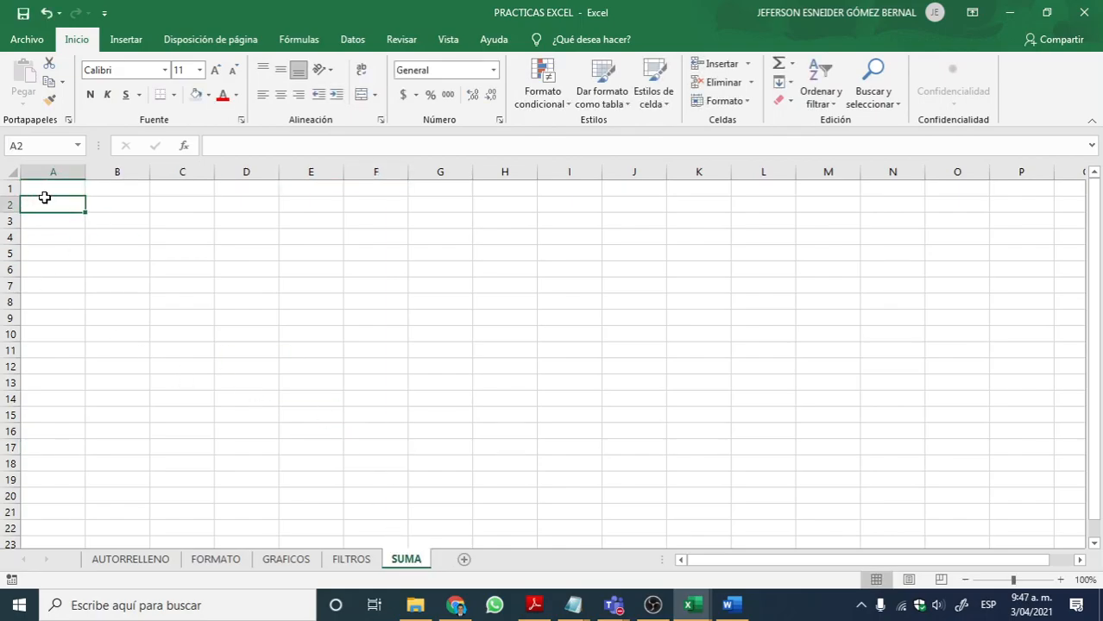
Step: Open the Libro de Practicas workbook from the INFORMATICA AVANZADA folder and go to its sheet Ejercicio 8(23)
{"action": "left_click", "coordinate": [414, 604]}
{"action": "double_click", "coordinate": [890, 211]}
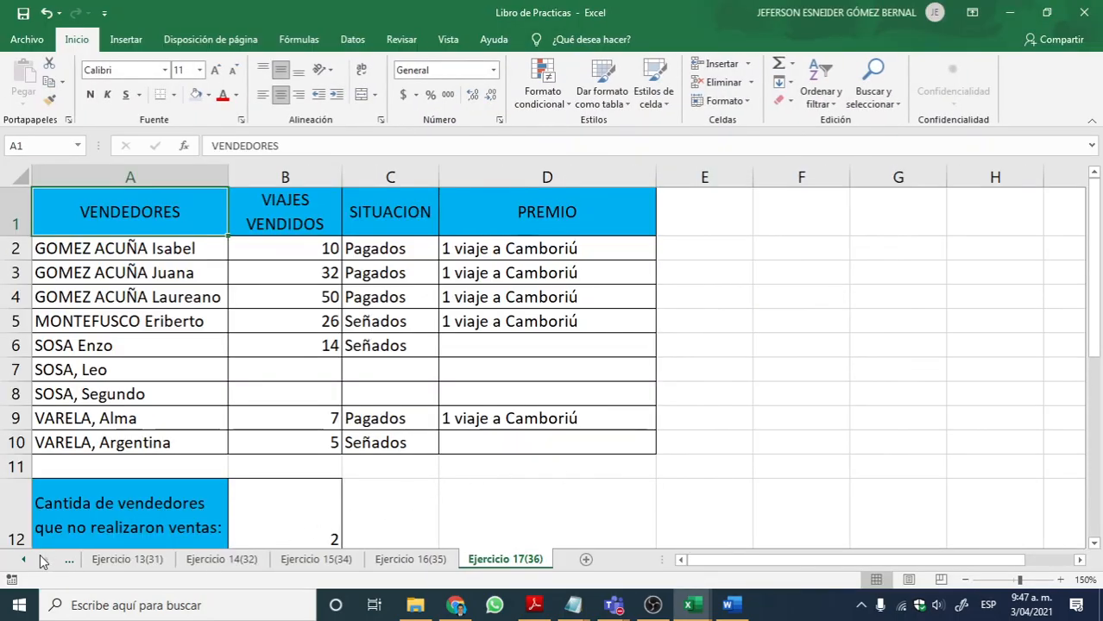
{"action": "left_click", "coordinate": [24, 560]}
{"action": "left_click", "coordinate": [24, 560]}
{"action": "left_click", "coordinate": [24, 560]}
{"action": "left_click", "coordinate": [24, 560]}
{"action": "left_click", "coordinate": [24, 560]}
{"action": "left_click", "coordinate": [24, 560]}
{"action": "left_click", "coordinate": [298, 560]}
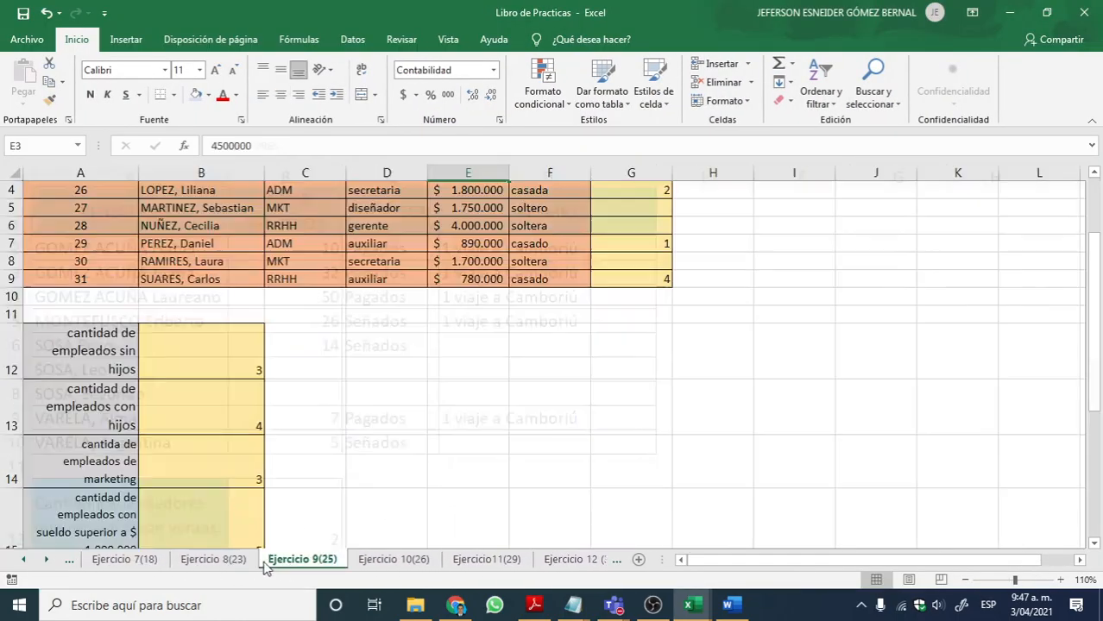
{"action": "left_click", "coordinate": [213, 560]}
{"action": "left_click", "coordinate": [130, 560]}
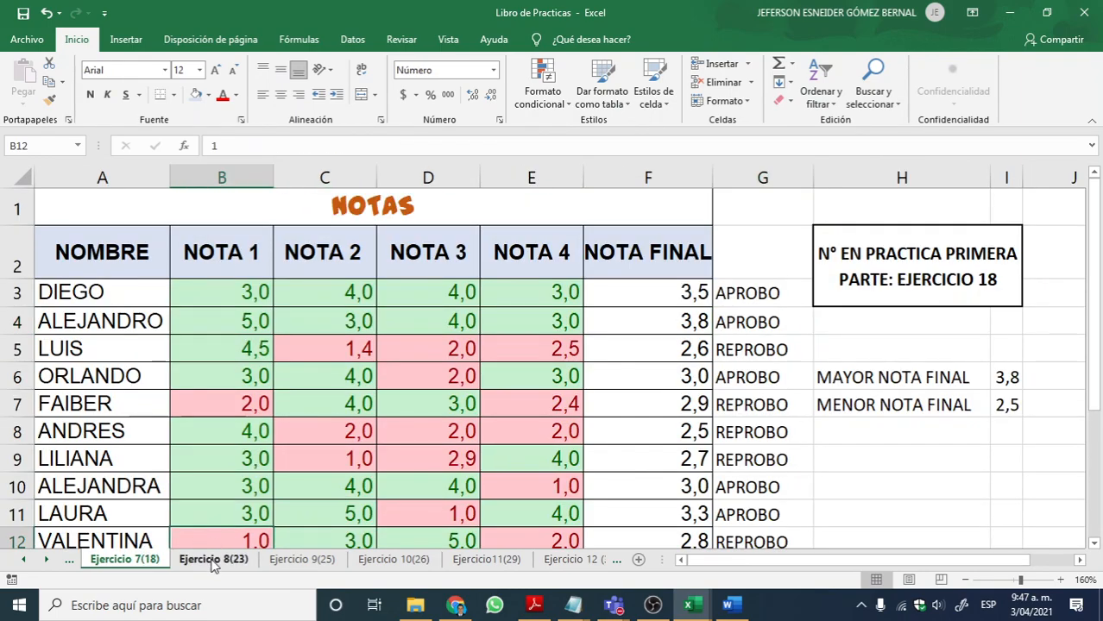
{"action": "left_click", "coordinate": [213, 561]}
Step: Copy the vehicle price table with its summary rows and paste it at cell A1 of the SUMA sheet in PRACTICAS EXCEL
{"action": "left_click_drag", "start_coordinate": [82, 200], "coordinate": [833, 485]}
{"action": "key", "text": "ctrl+c"}
{"action": "key", "text": "alt+Tab"}
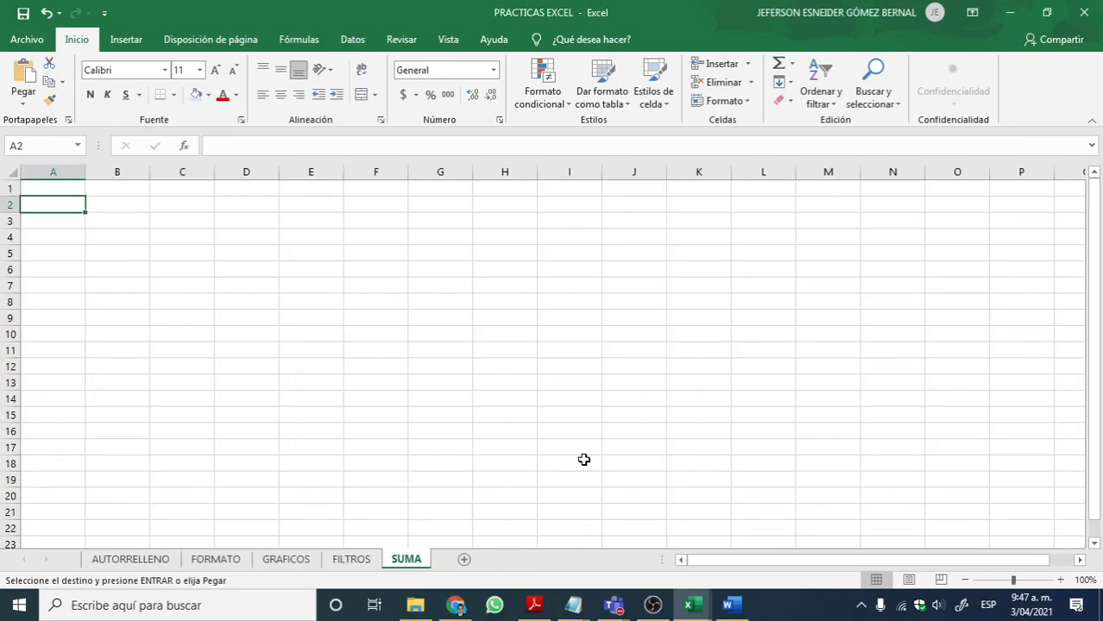
{"action": "left_click", "coordinate": [69, 186]}
{"action": "right_click", "coordinate": [68, 187]}
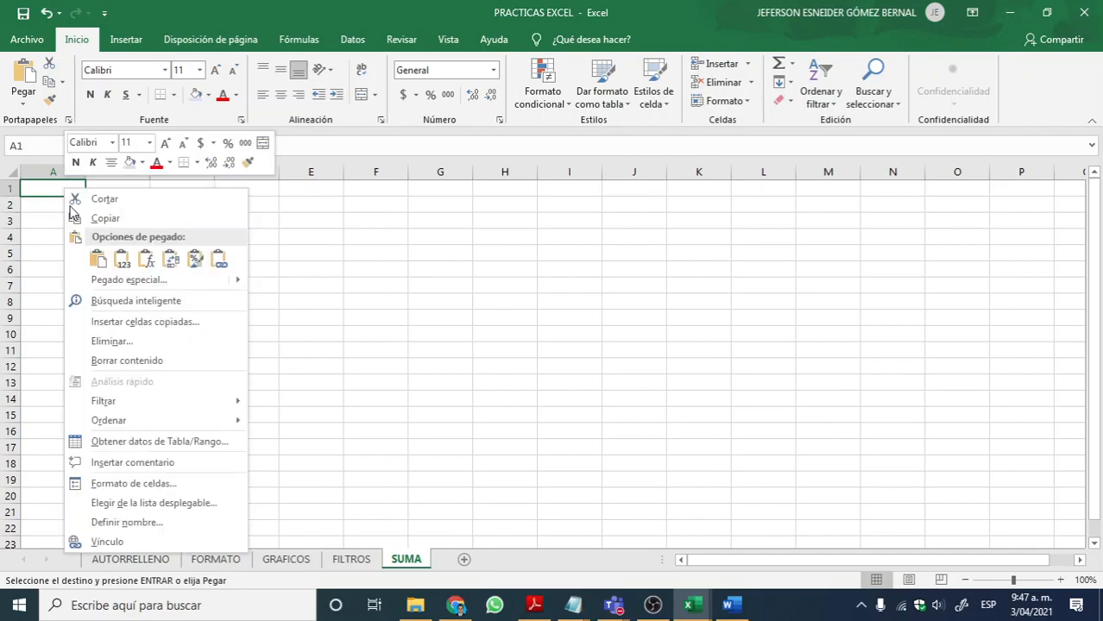
{"action": "left_click", "coordinate": [97, 259]}
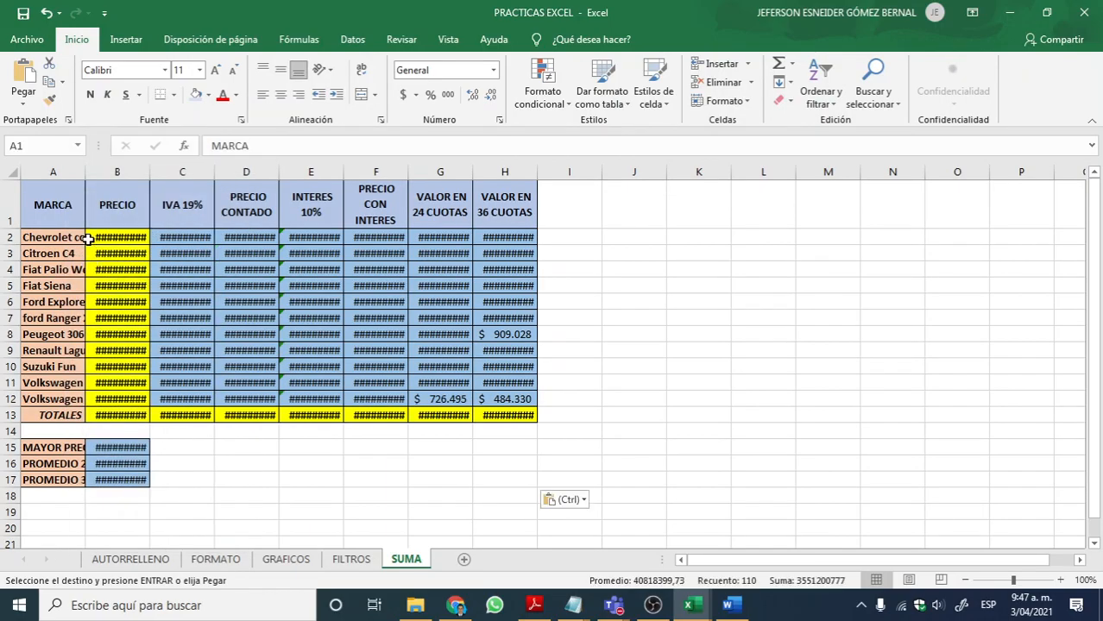
Step: Autofit the widths of columns A to H so the pasted vehicle names and amounts fit
{"action": "double_click", "coordinate": [86, 167]}
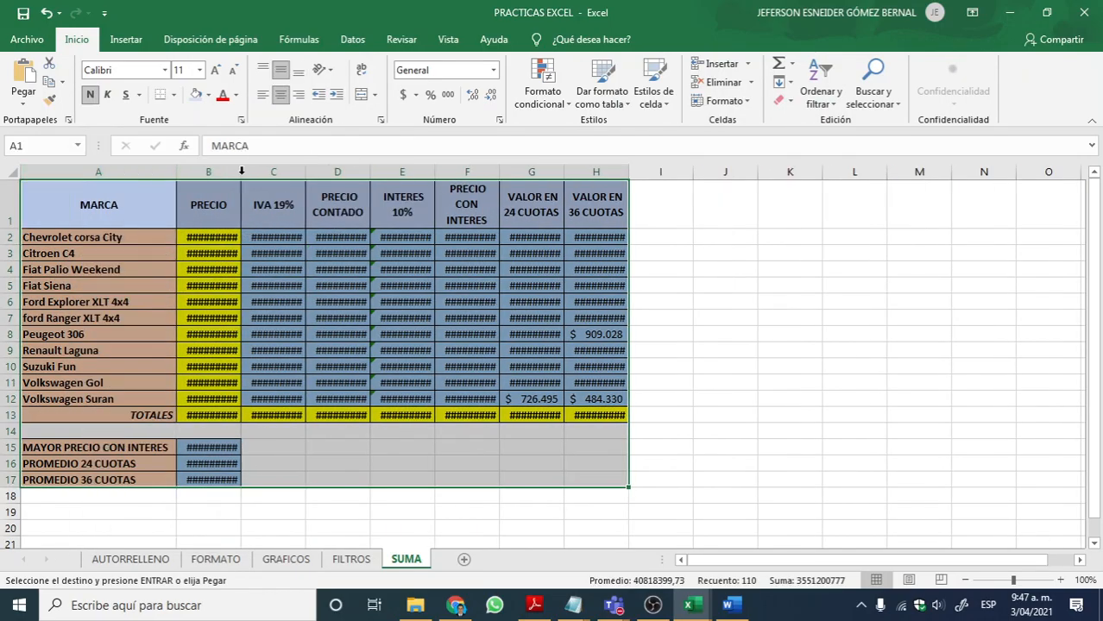
{"action": "double_click", "coordinate": [243, 172]}
{"action": "left_click", "coordinate": [306, 172]}
{"action": "double_click", "coordinate": [320, 172]}
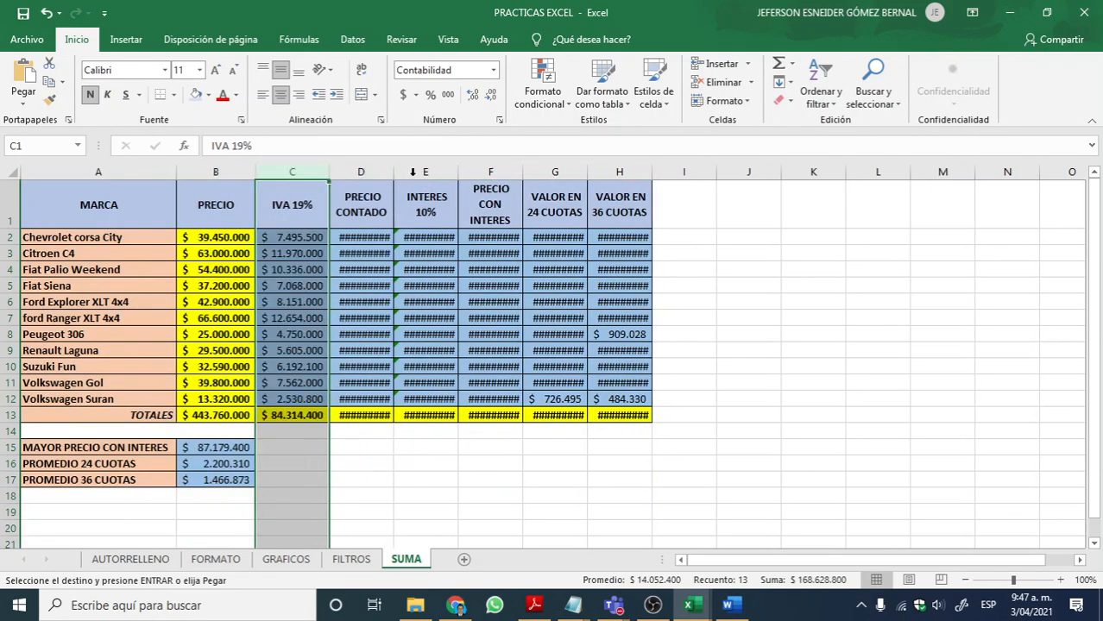
{"action": "left_click", "coordinate": [387, 172]}
{"action": "left_click", "coordinate": [396, 170]}
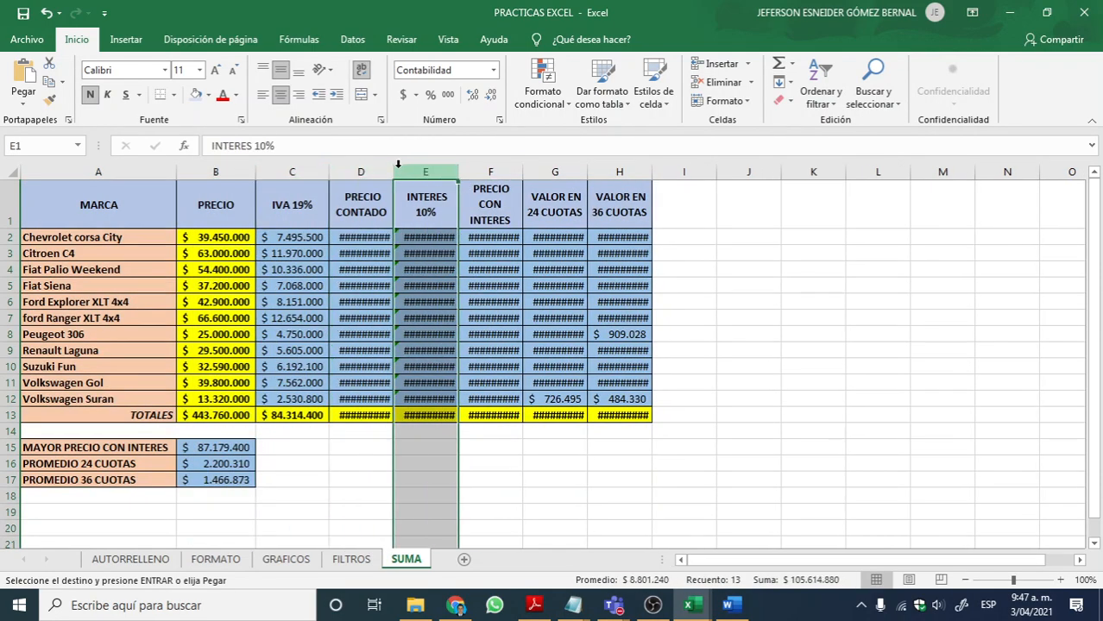
{"action": "double_click", "coordinate": [394, 170]}
{"action": "double_click", "coordinate": [472, 170]}
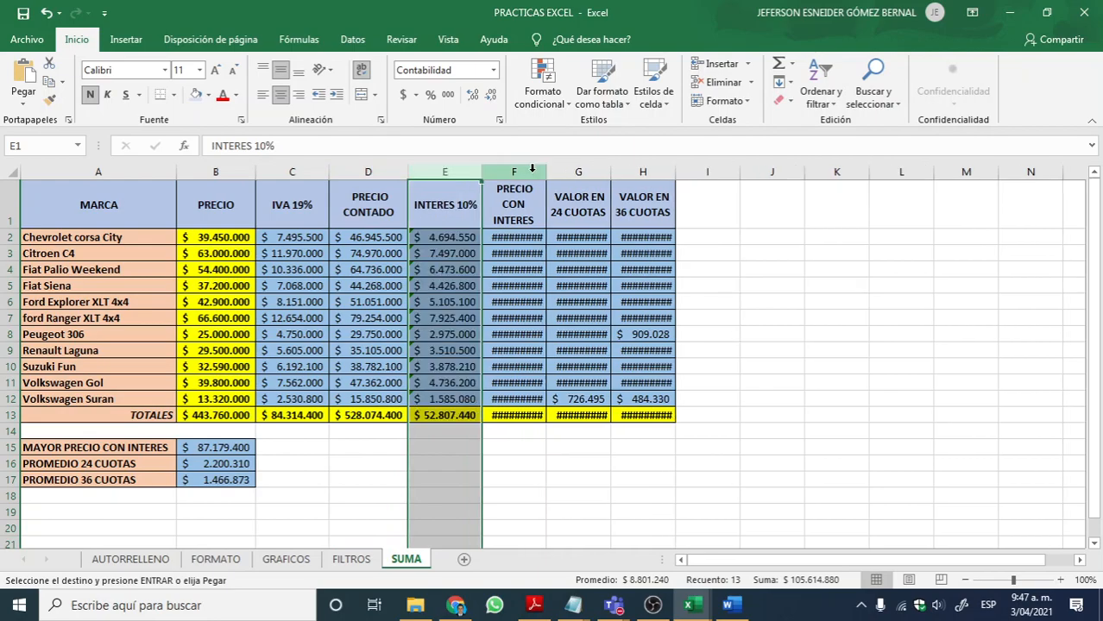
{"action": "left_click", "coordinate": [557, 172]}
{"action": "double_click", "coordinate": [547, 173]}
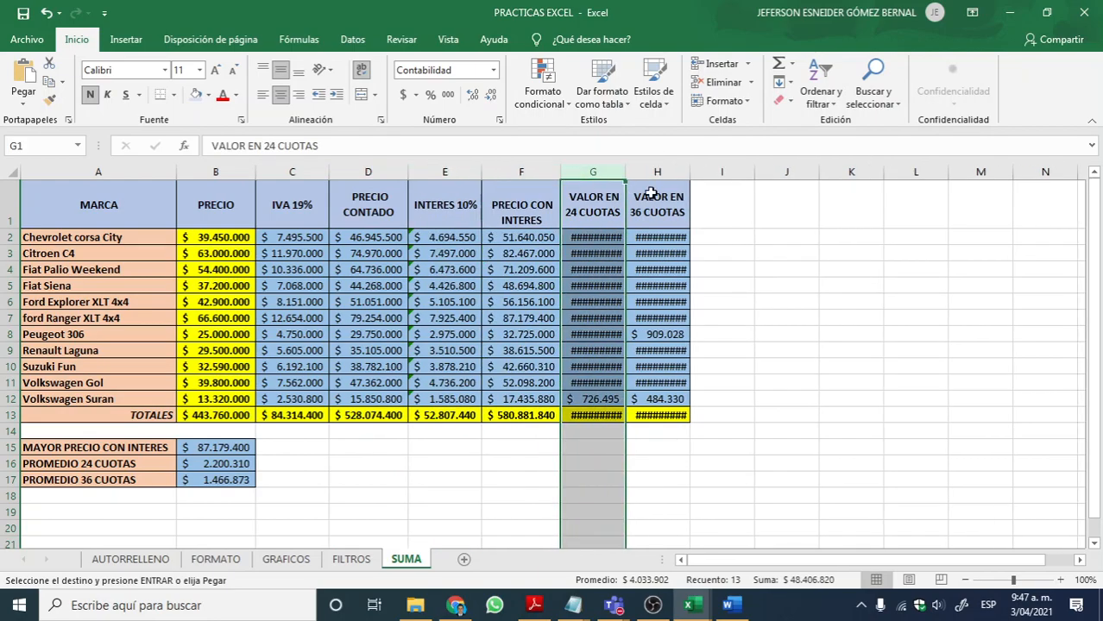
{"action": "double_click", "coordinate": [628, 172]}
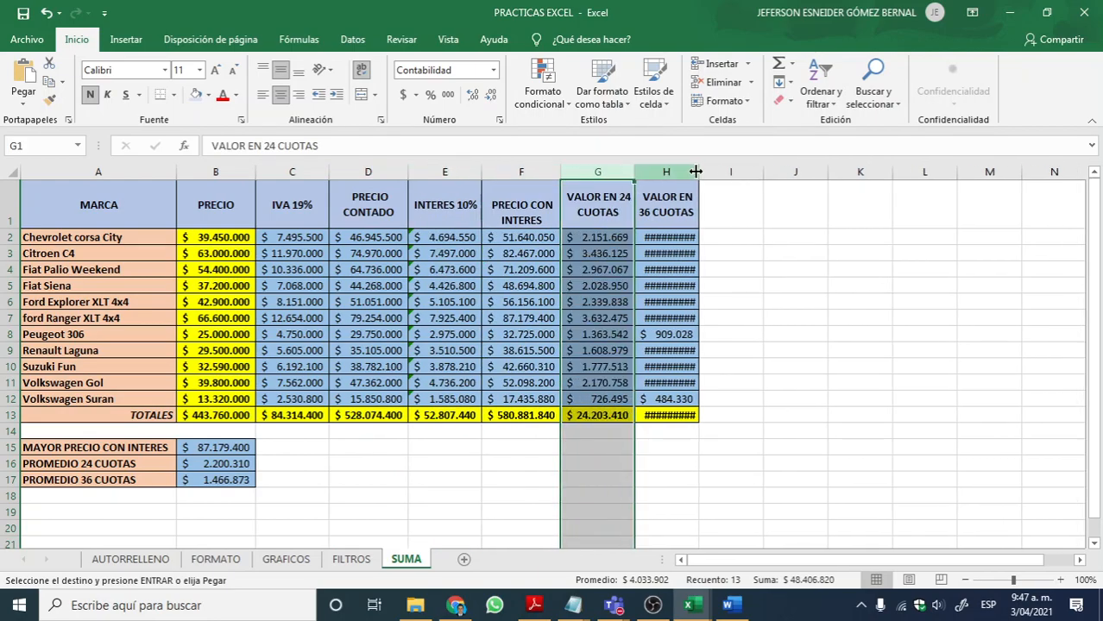
{"action": "double_click", "coordinate": [696, 172]}
Step: Clear the contents of the TOTALES row, B13:H13, and of the summary cells B15:B17
{"action": "left_click_drag", "start_coordinate": [226, 415], "coordinate": [635, 416]}
{"action": "key", "text": "Delete"}
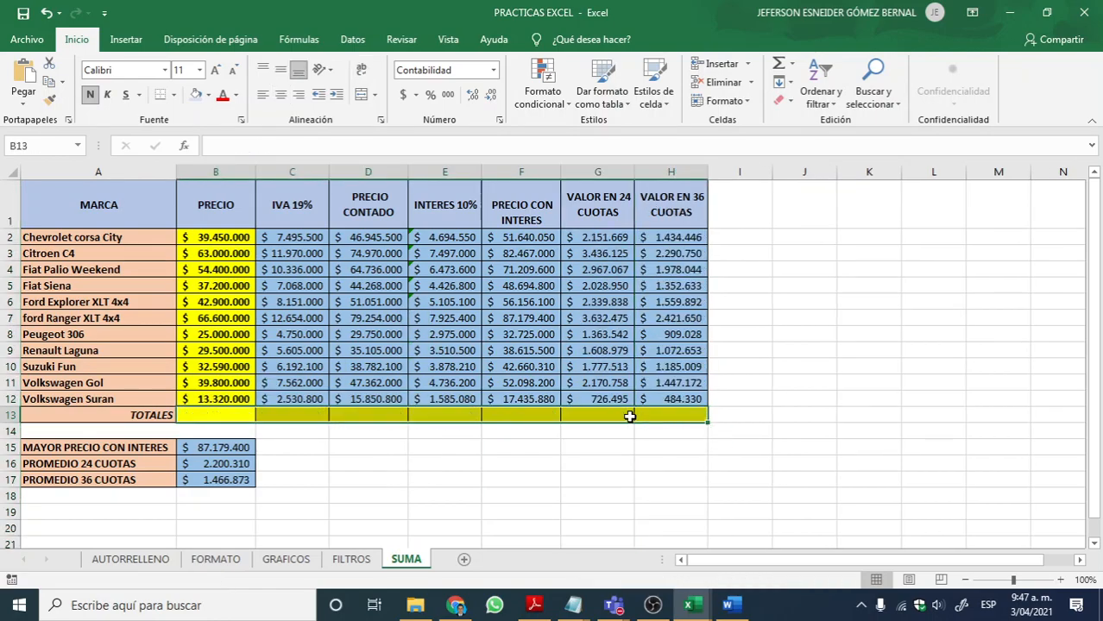
{"action": "left_click_drag", "start_coordinate": [251, 447], "coordinate": [245, 477]}
{"action": "key", "text": "Delete"}
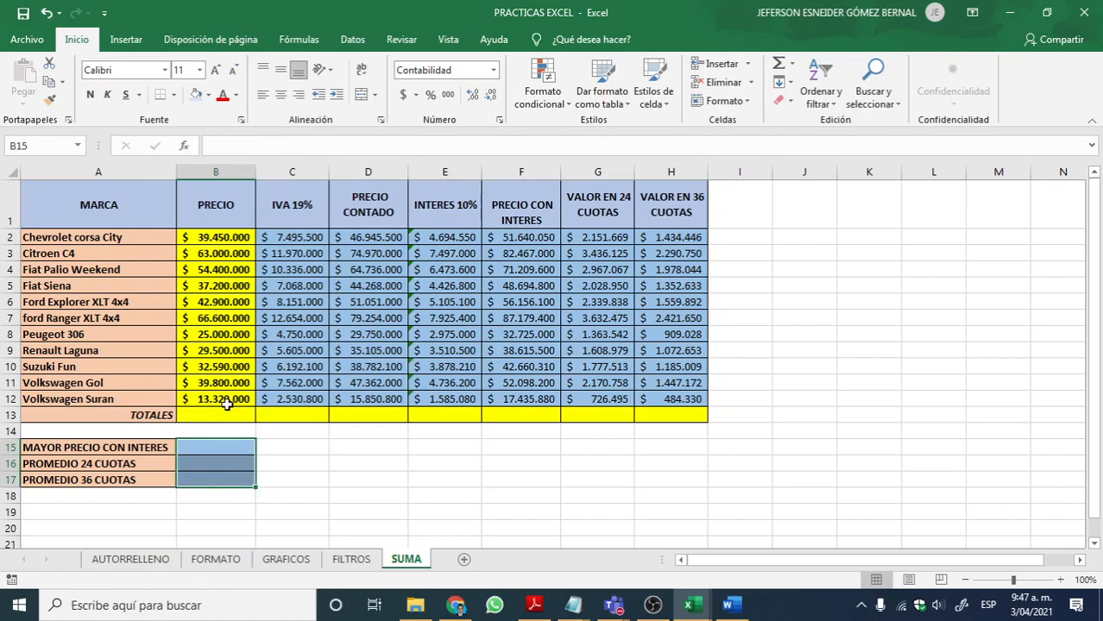
Step: Total the PRECIO column in B13 with the formula =SUMA(B2:B12)
{"action": "left_click", "coordinate": [220, 412]}
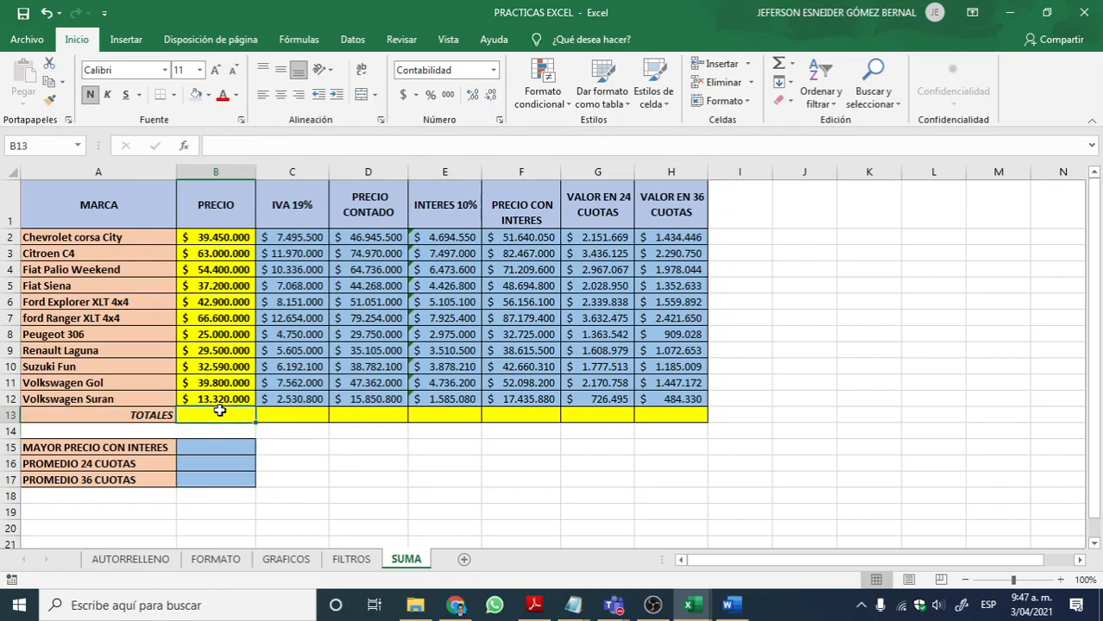
{"action": "type", "text": "=SUMA("}
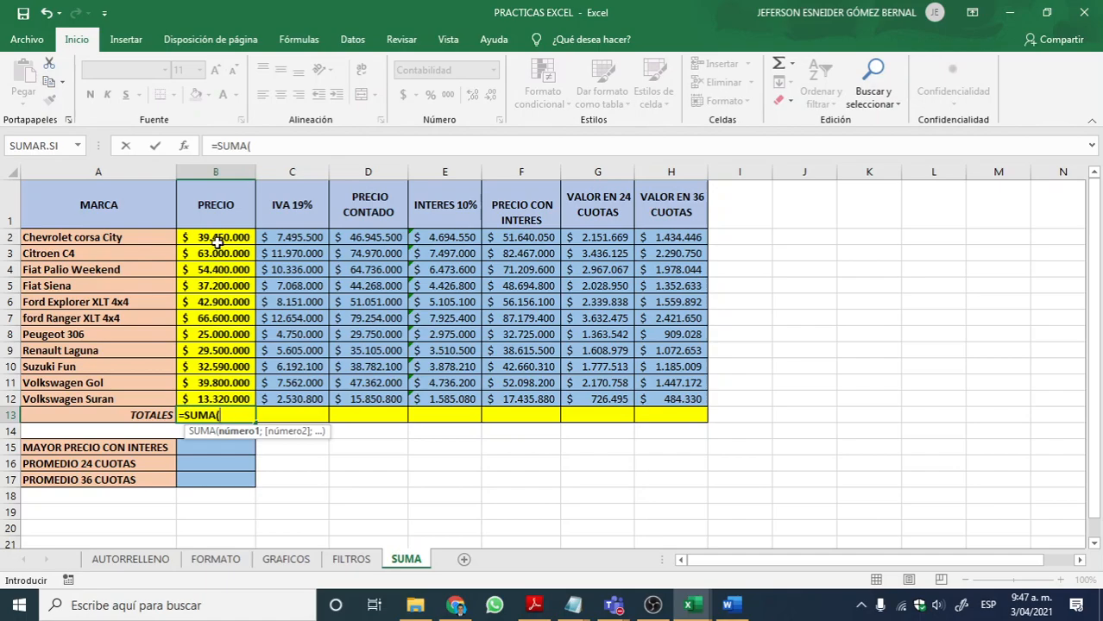
{"action": "left_click_drag", "start_coordinate": [221, 238], "coordinate": [222, 401]}
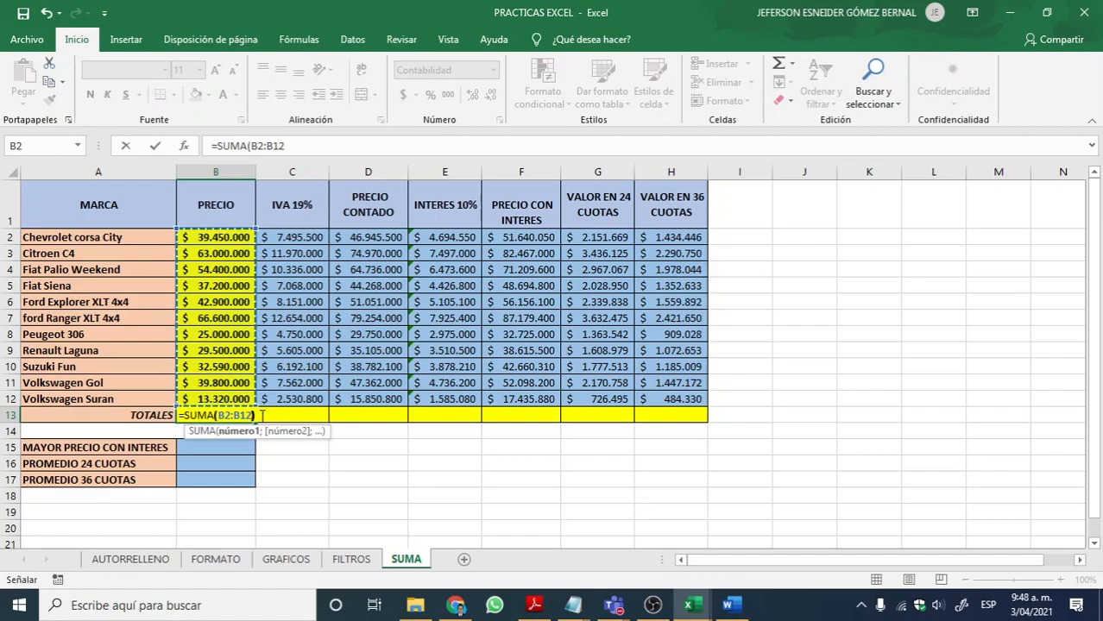
{"action": "type", "text": ")"}
{"action": "key", "text": "Return"}
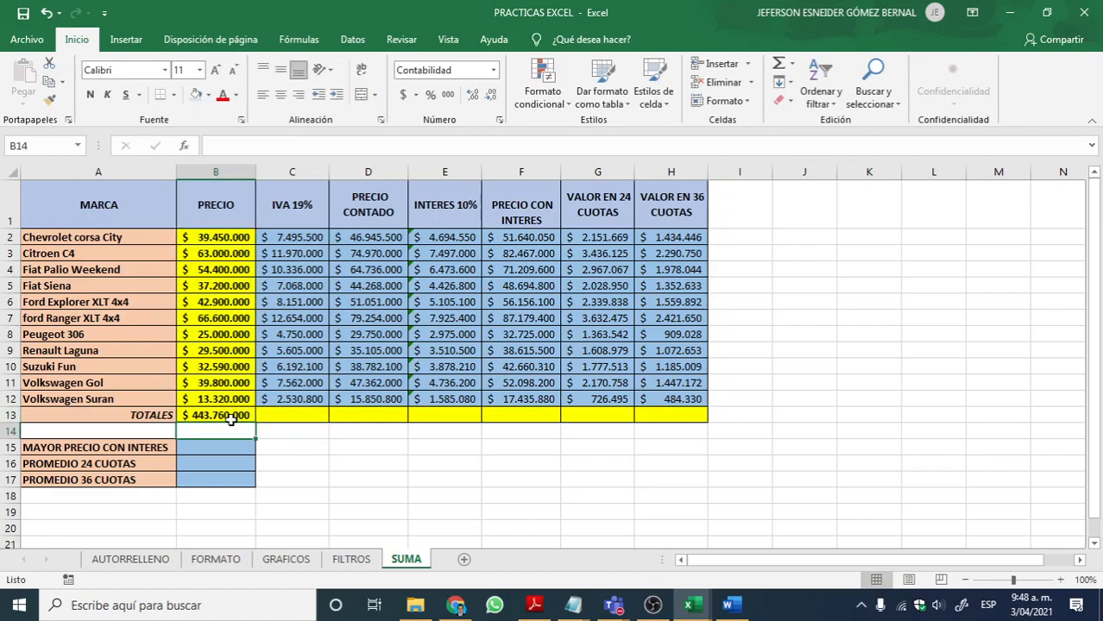
Step: Fill the PRECIO total formula from B13 across the TOTALES row to H13
{"action": "left_click", "coordinate": [231, 416]}
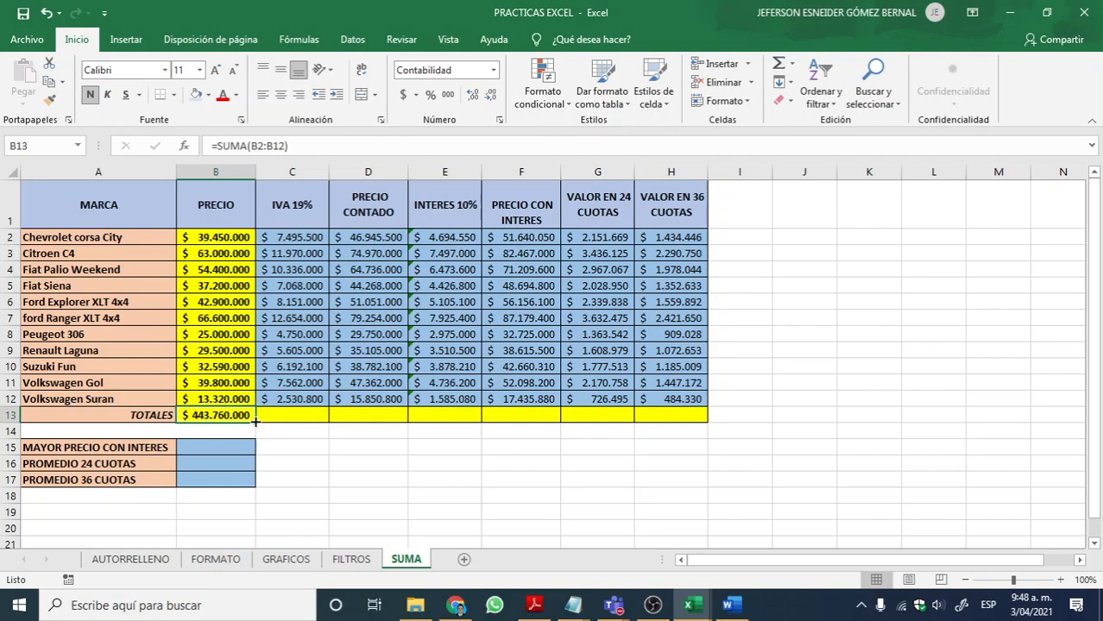
{"action": "left_click_drag", "start_coordinate": [255, 422], "coordinate": [701, 416]}
Step: Examine the copied SUMA formulas in C13:H13 one by one to check which column range each one adds
{"action": "left_click", "coordinate": [670, 416]}
{"action": "double_click", "coordinate": [670, 416]}
{"action": "key", "text": "Escape"}
{"action": "double_click", "coordinate": [621, 416]}
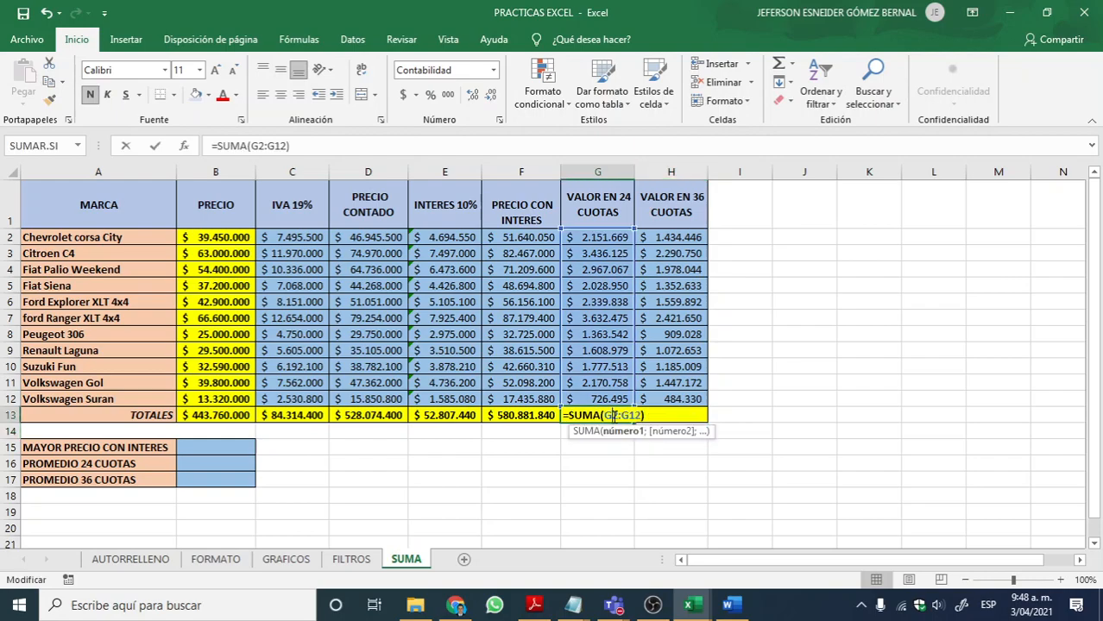
{"action": "key", "text": "Escape"}
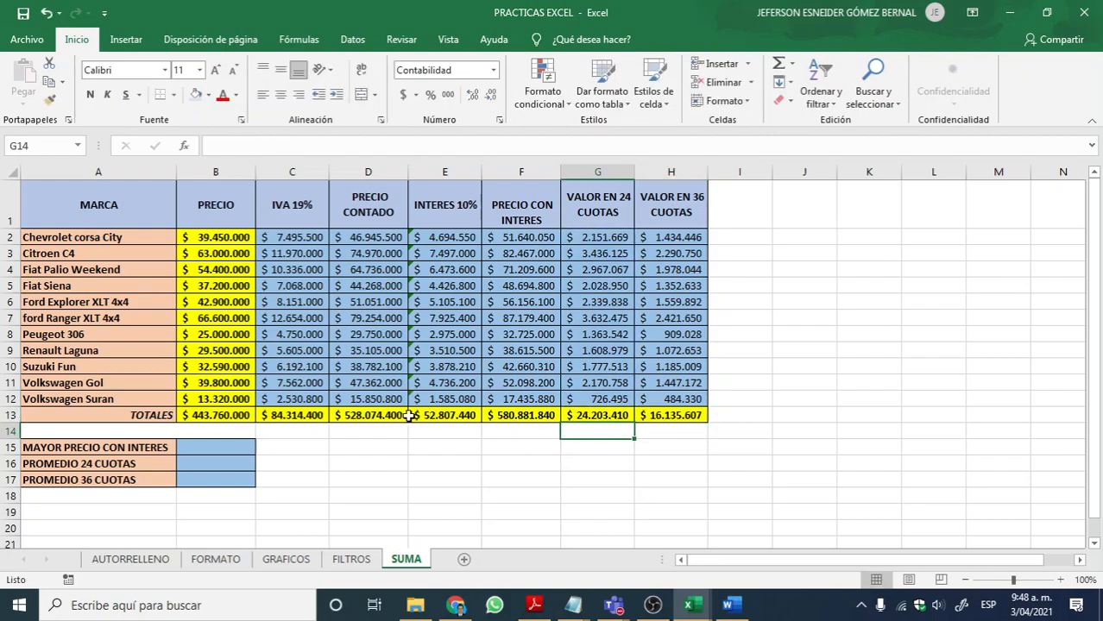
{"action": "double_click", "coordinate": [324, 416]}
{"action": "key", "text": "Escape"}
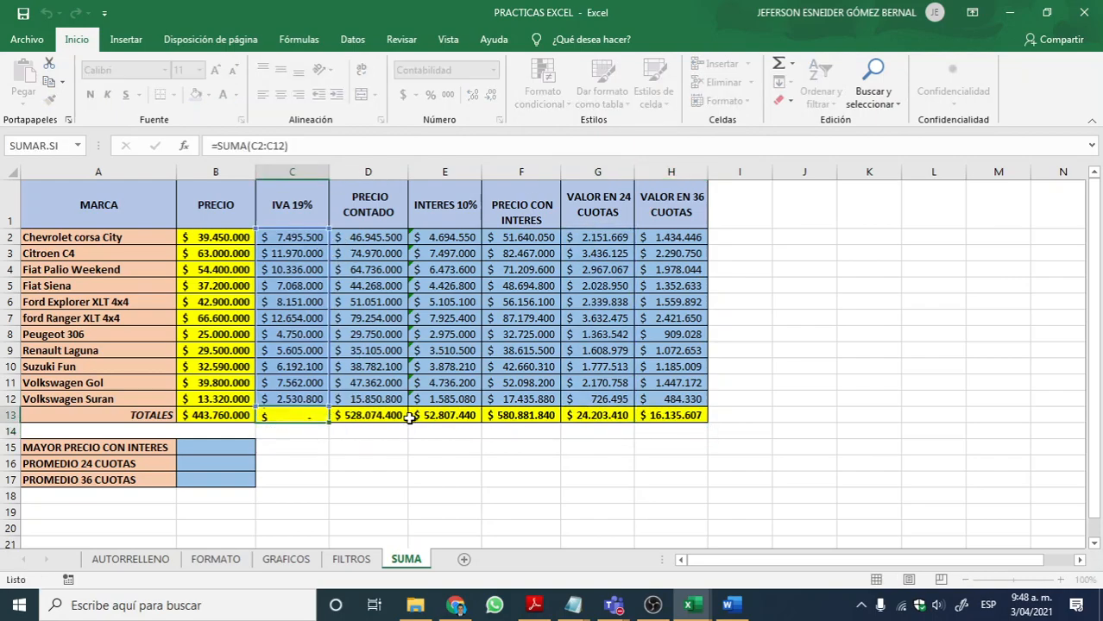
{"action": "left_click", "coordinate": [371, 416]}
{"action": "double_click", "coordinate": [374, 416]}
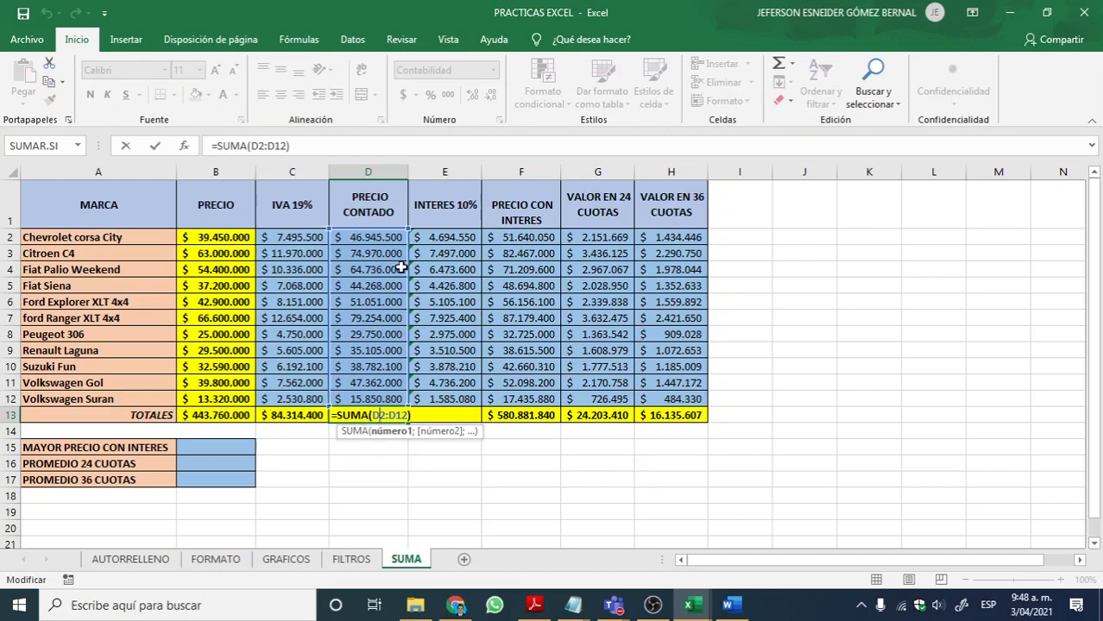
{"action": "key", "text": "Escape"}
{"action": "left_click", "coordinate": [445, 416]}
{"action": "double_click", "coordinate": [444, 416]}
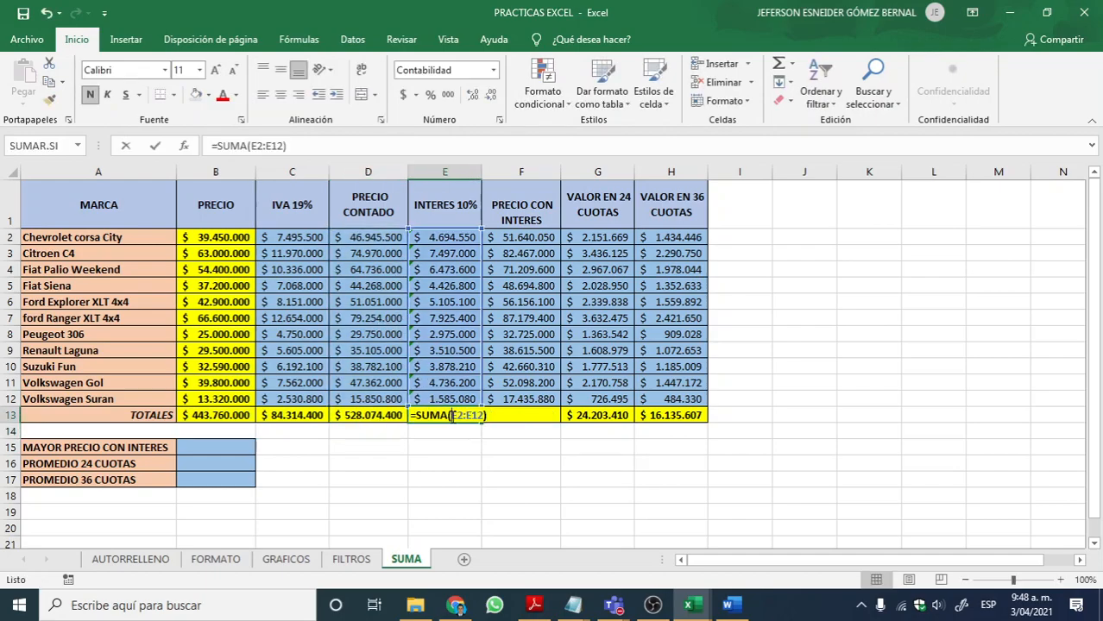
{"action": "key", "text": "Escape"}
{"action": "left_click", "coordinate": [522, 416]}
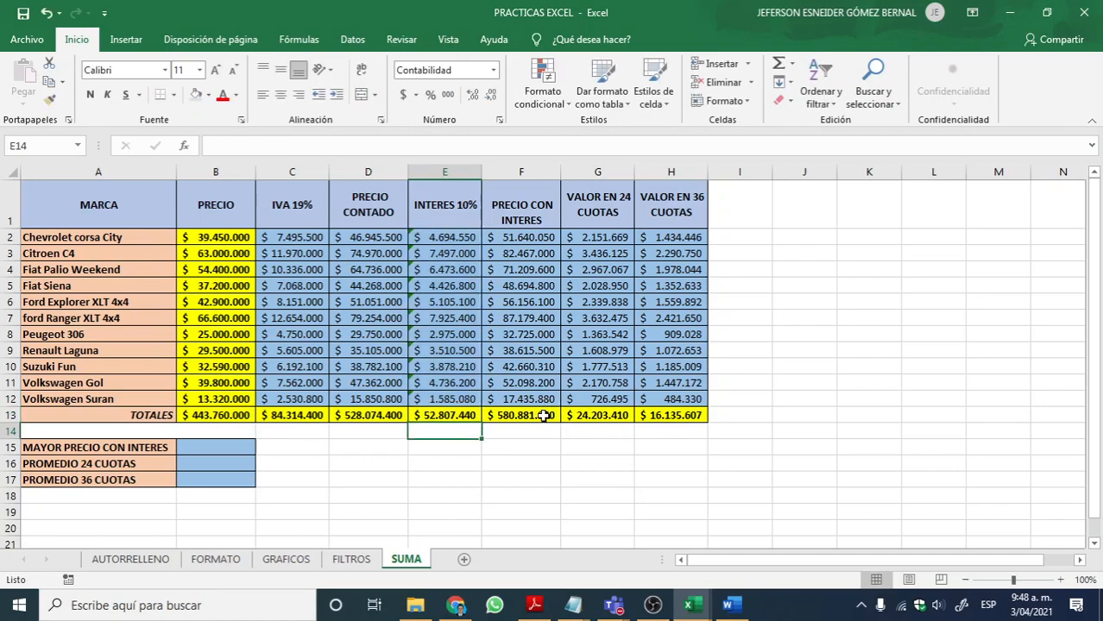
{"action": "double_click", "coordinate": [521, 415]}
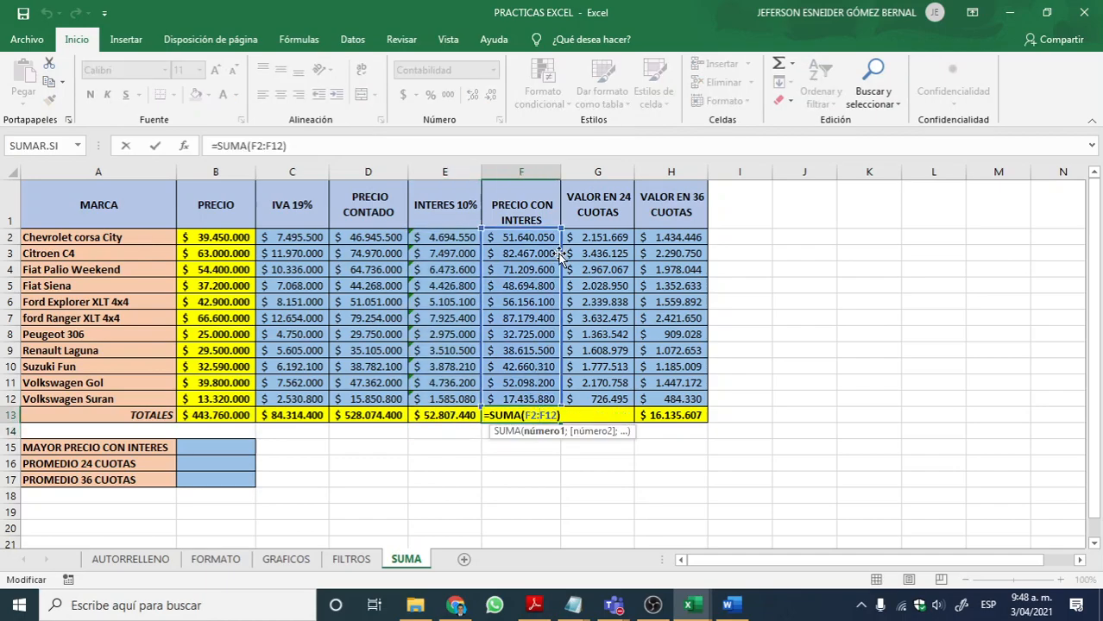
{"action": "key", "text": "Return"}
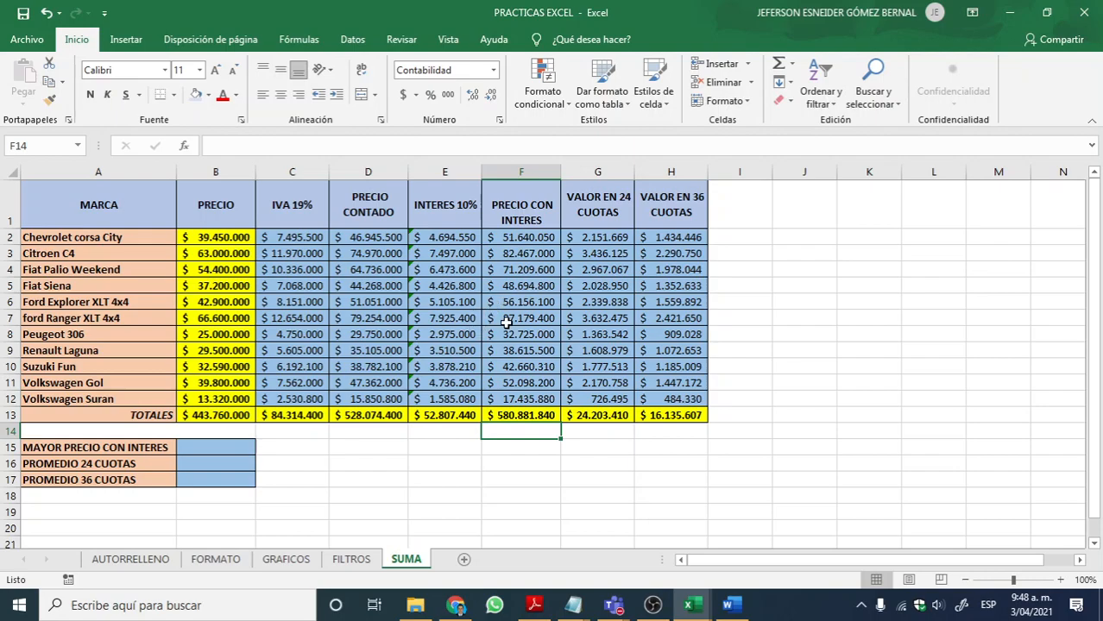
Step: Switch to the PDF guide in Adobe Reader and highlight MINIMO (MIN) and MAXIMO (MAX) in section 5.8
{"action": "left_click", "coordinate": [539, 606]}
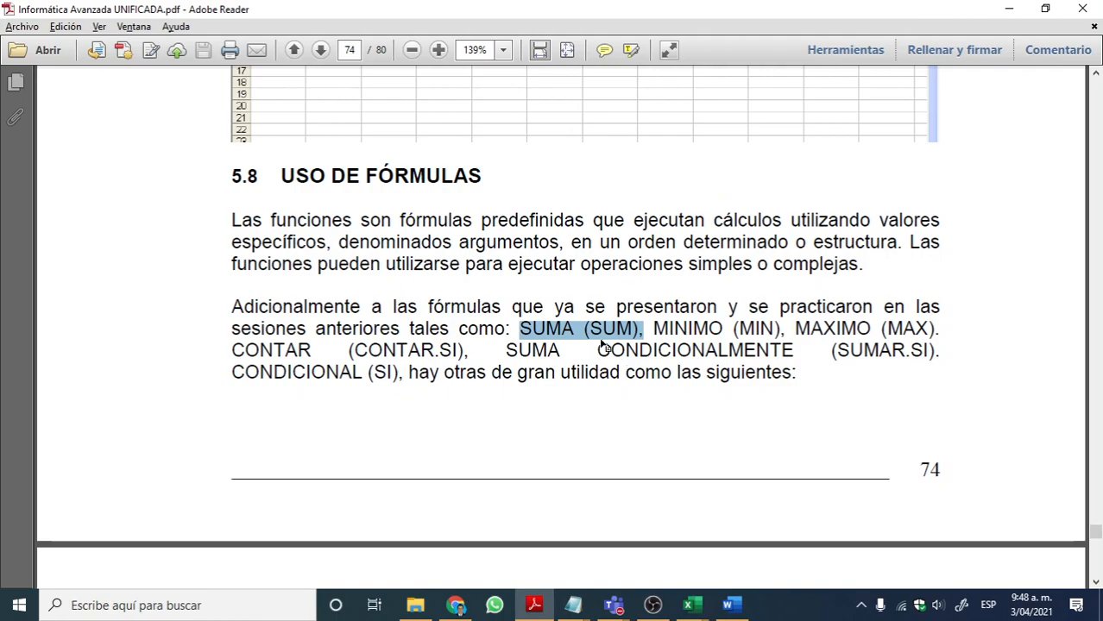
{"action": "left_click", "coordinate": [596, 328]}
{"action": "left_click_drag", "start_coordinate": [524, 328], "coordinate": [937, 328]}
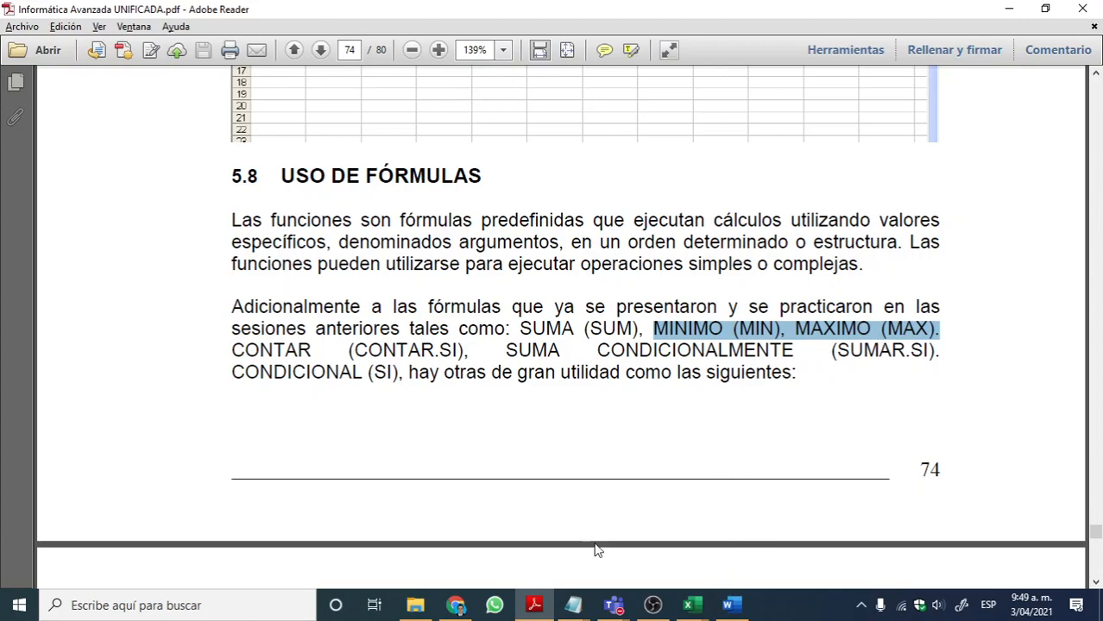
Step: Return to the PRACTICAS EXCEL workbook, enlarge the sheet to 120% and highlight the PRECIO CON INTERES values in F2:F12
{"action": "mouse_move", "coordinate": [691, 605]}
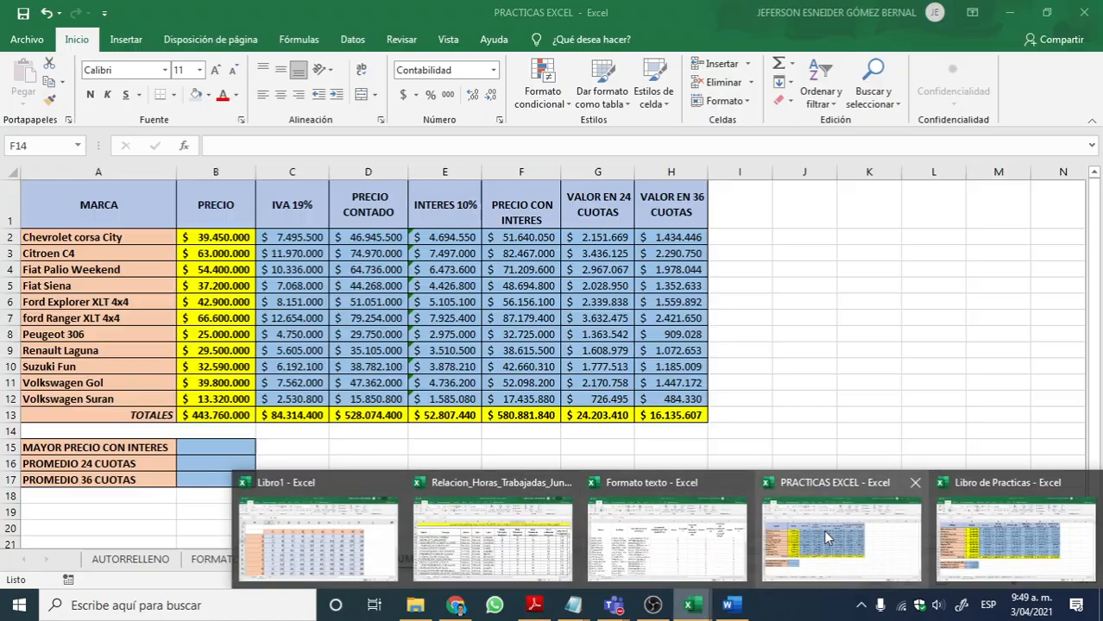
{"action": "left_click", "coordinate": [826, 538]}
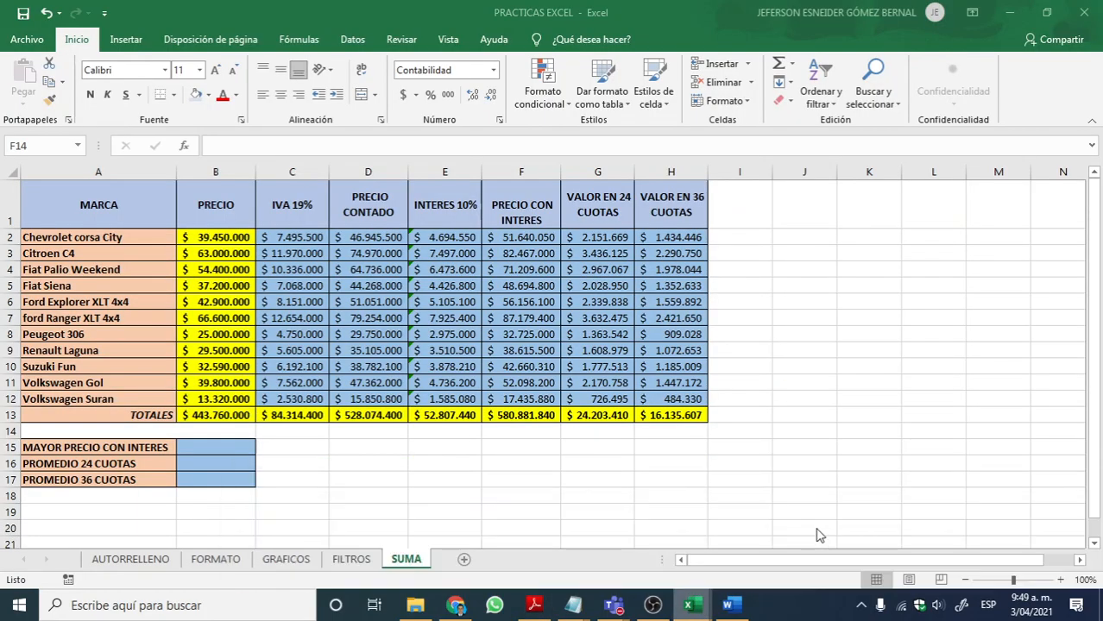
{"action": "left_click", "coordinate": [198, 463]}
{"action": "left_click", "coordinate": [198, 449]}
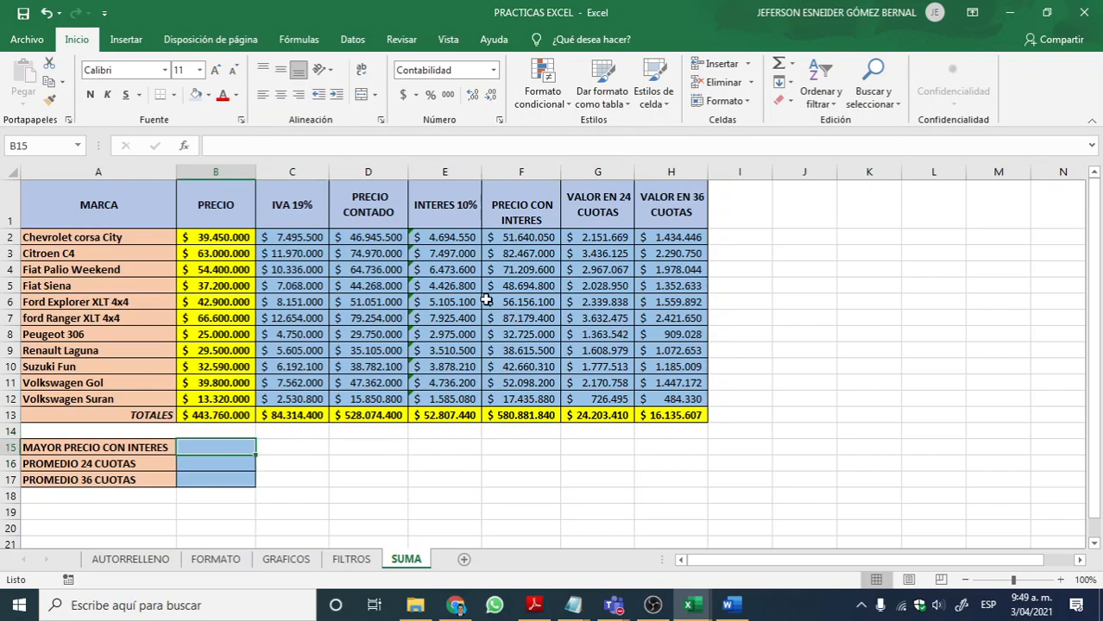
{"action": "left_click_drag", "start_coordinate": [547, 238], "coordinate": [548, 401]}
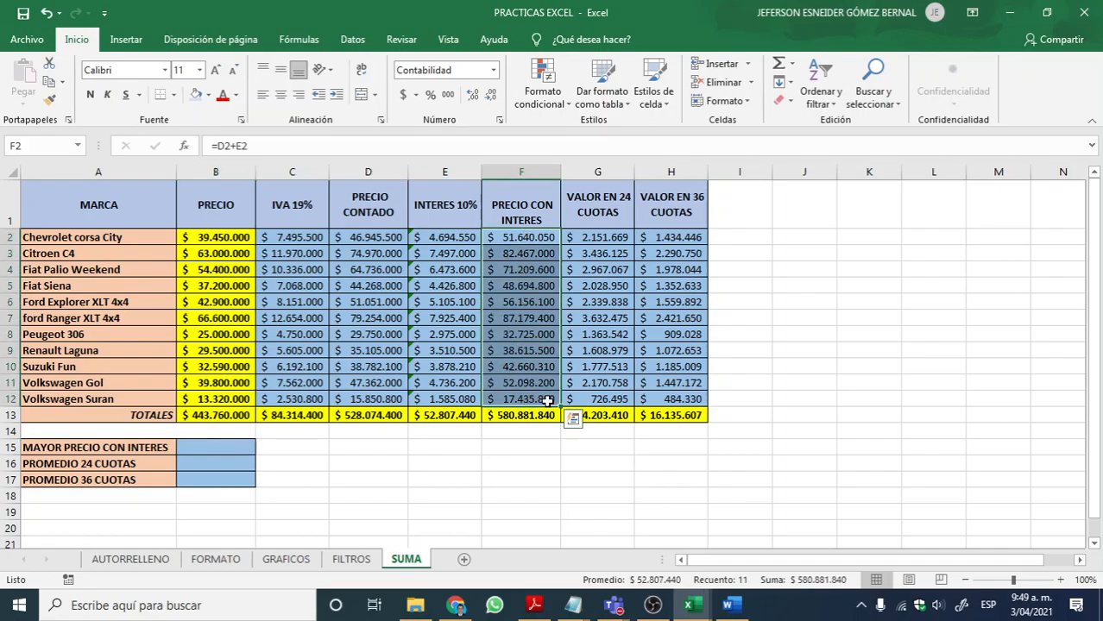
{"action": "left_click", "coordinate": [1061, 583]}
{"action": "left_click", "coordinate": [1061, 584]}
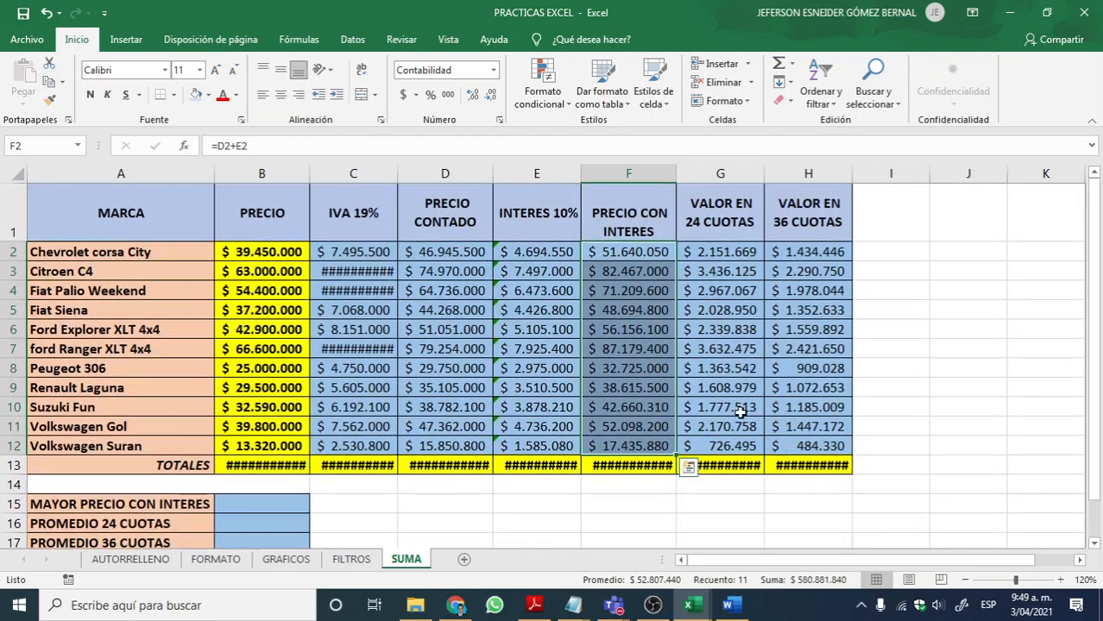
{"action": "left_click", "coordinate": [628, 257]}
{"action": "left_click_drag", "start_coordinate": [626, 252], "coordinate": [628, 446]}
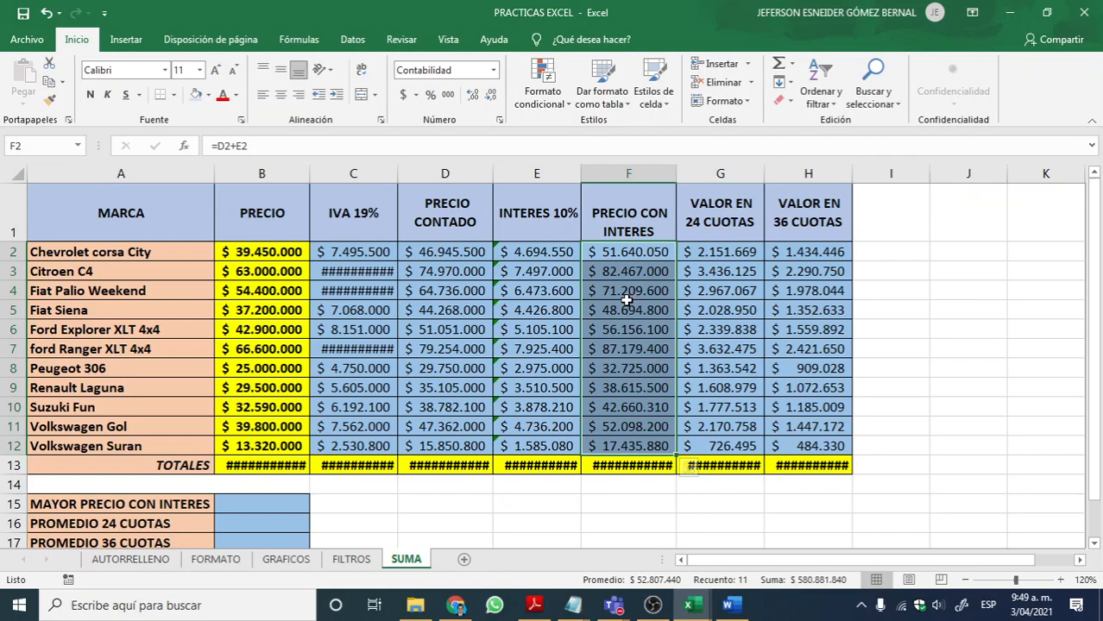
Step: Begin a formula with =MAX in B15, beside MAYOR PRECIO CON INTERES
{"action": "left_click", "coordinate": [276, 502]}
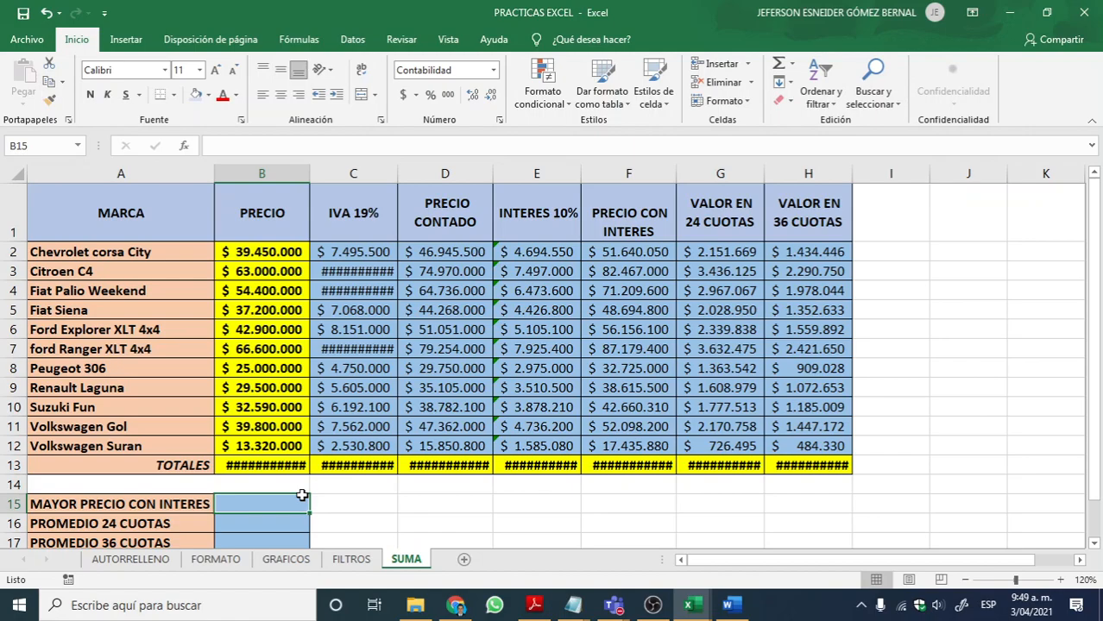
{"action": "type", "text": "="}
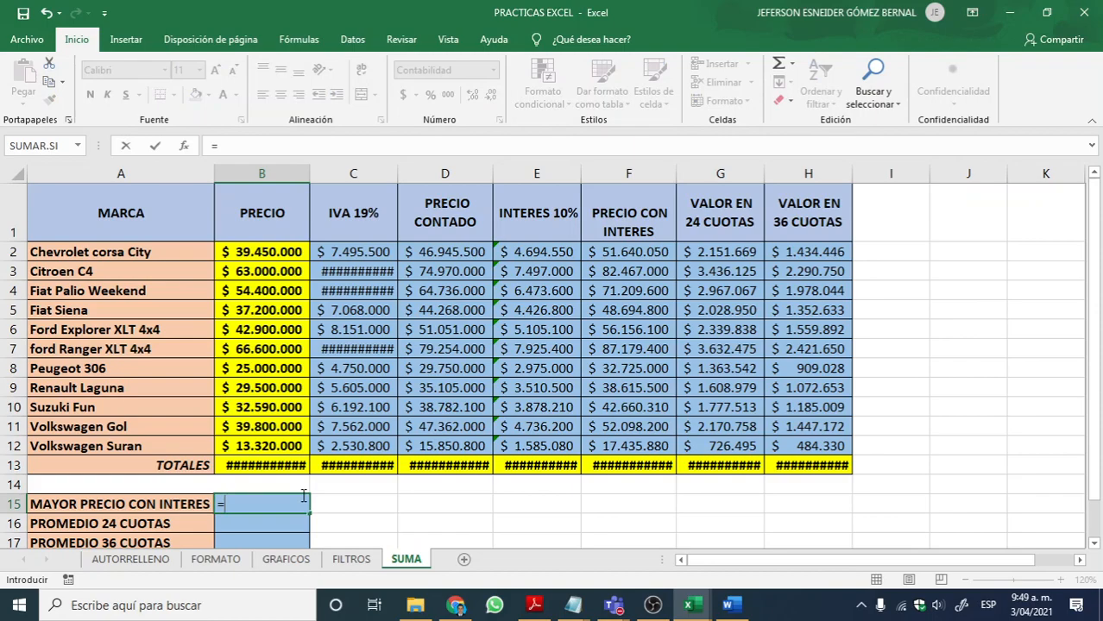
{"action": "type", "text": "MAZ"}
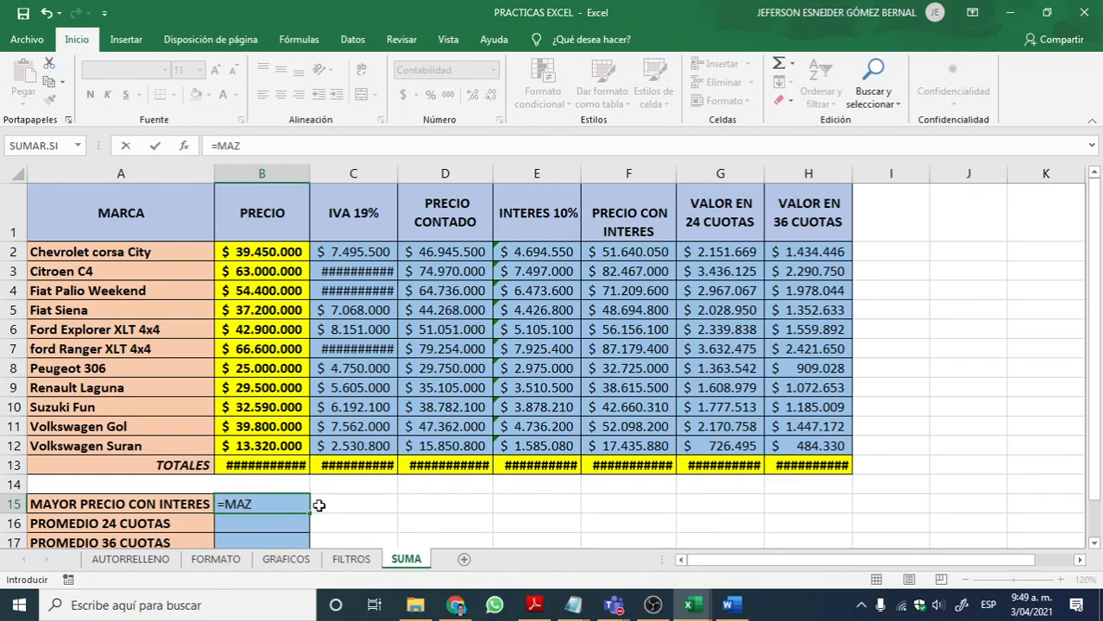
{"action": "key", "text": "BackSpace"}
{"action": "type", "text": "X"}
Step: Switch to the Notepad syntax notes and add the line =MAX(A1:A10) below the SUMA example
{"action": "left_click", "coordinate": [573, 605]}
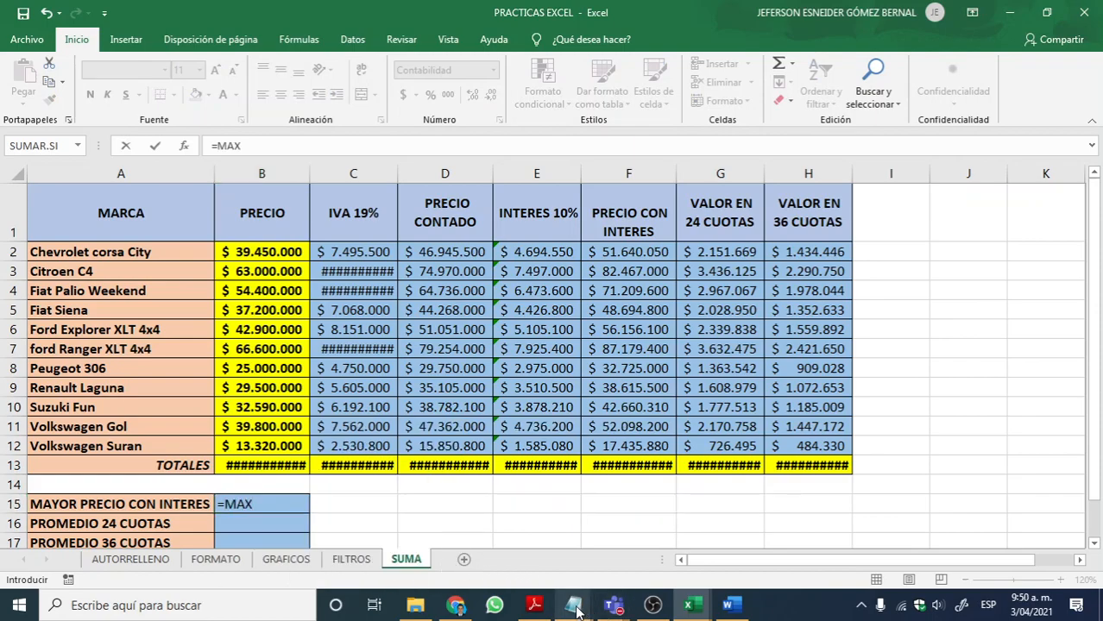
{"action": "left_click", "coordinate": [661, 531]}
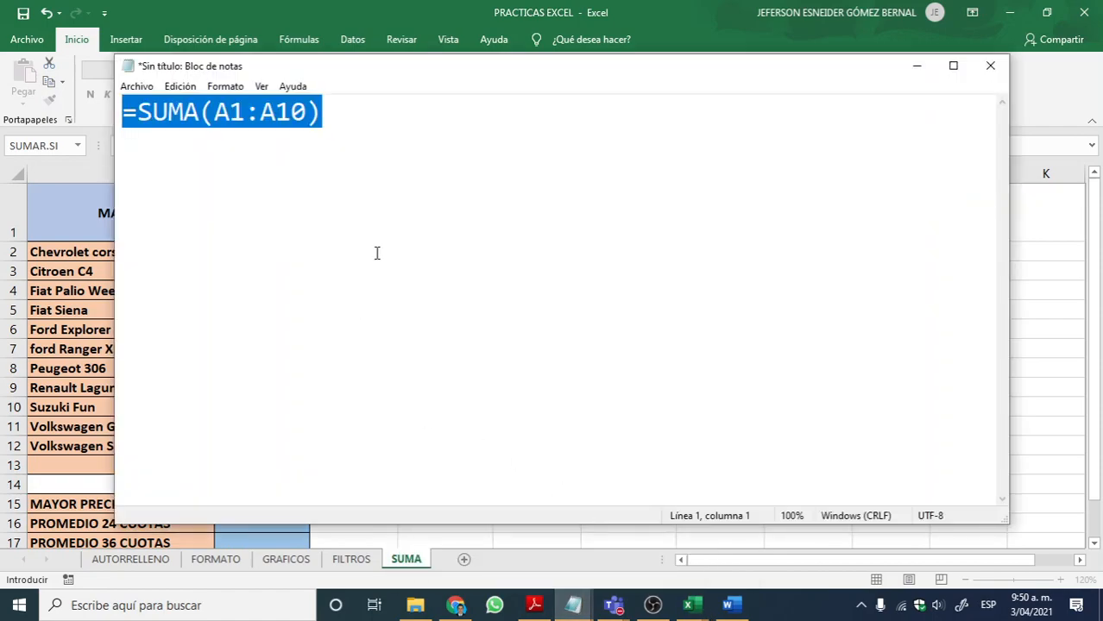
{"action": "left_click", "coordinate": [388, 126]}
{"action": "key", "text": "Return"}
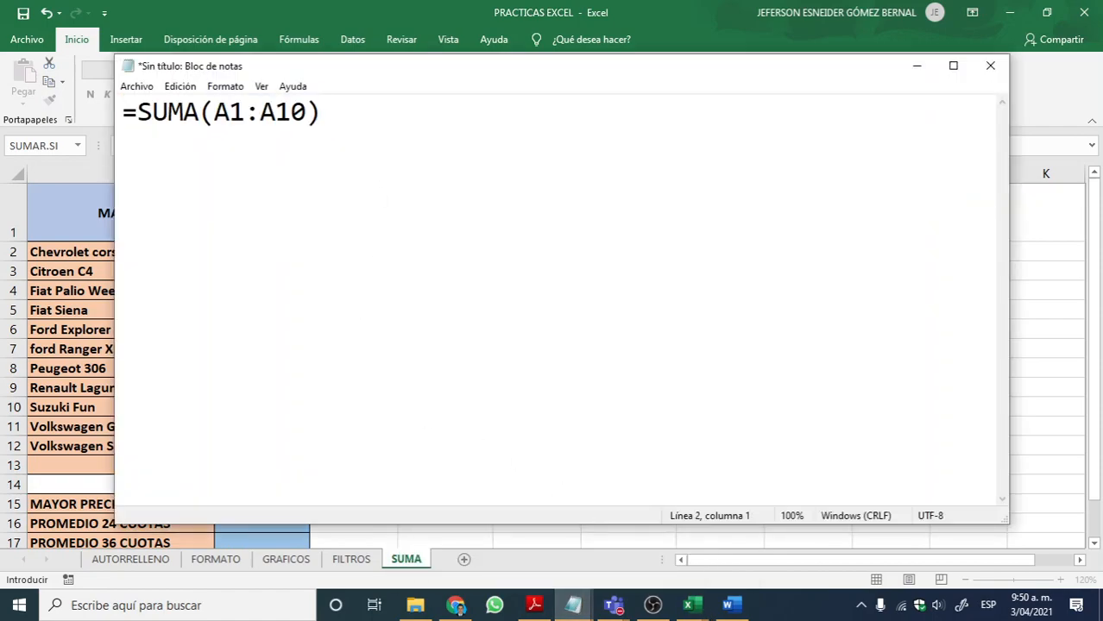
{"action": "type", "text": "=MAX"}
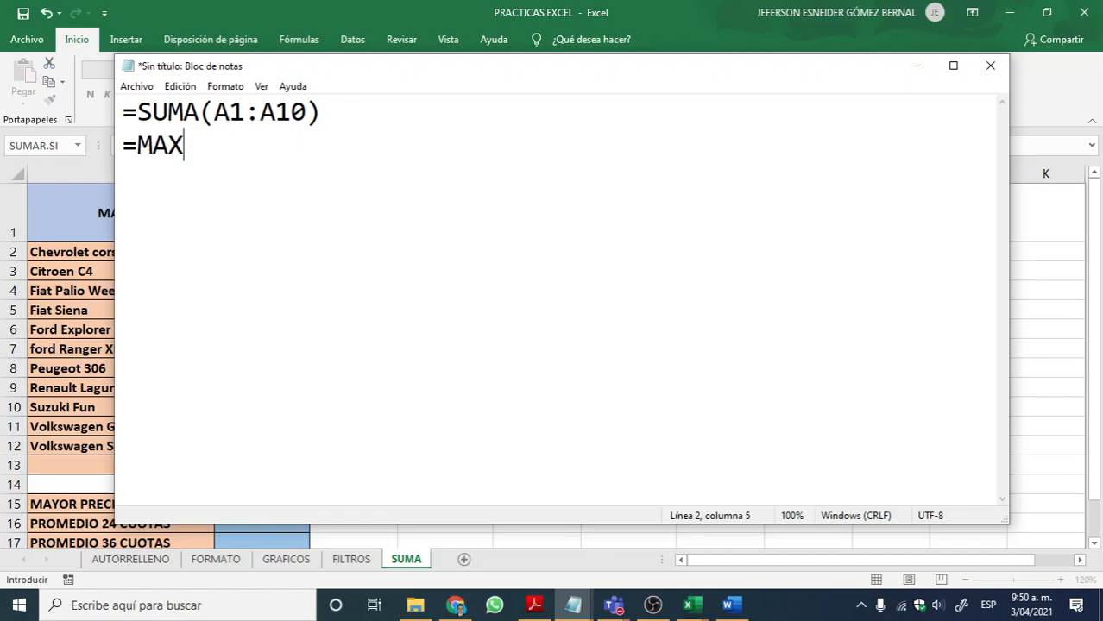
{"action": "type", "text": "(A1:A10)"}
{"action": "key", "text": "Return"}
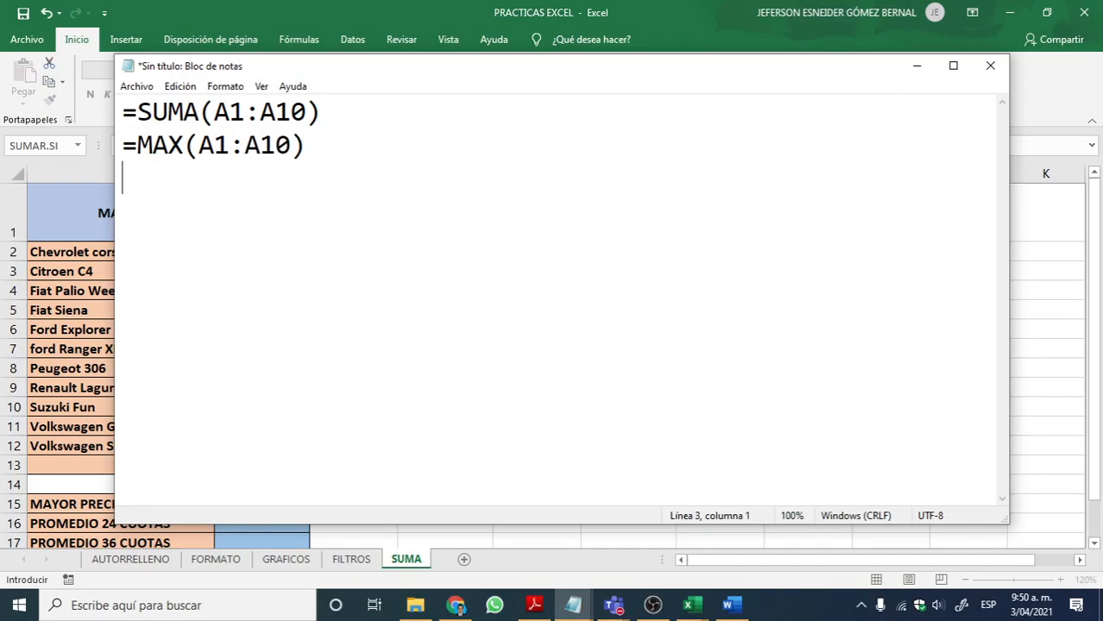
Step: Add the line =MIN(A1:A10) below the MAX example
{"action": "type", "text": "=MIN("}
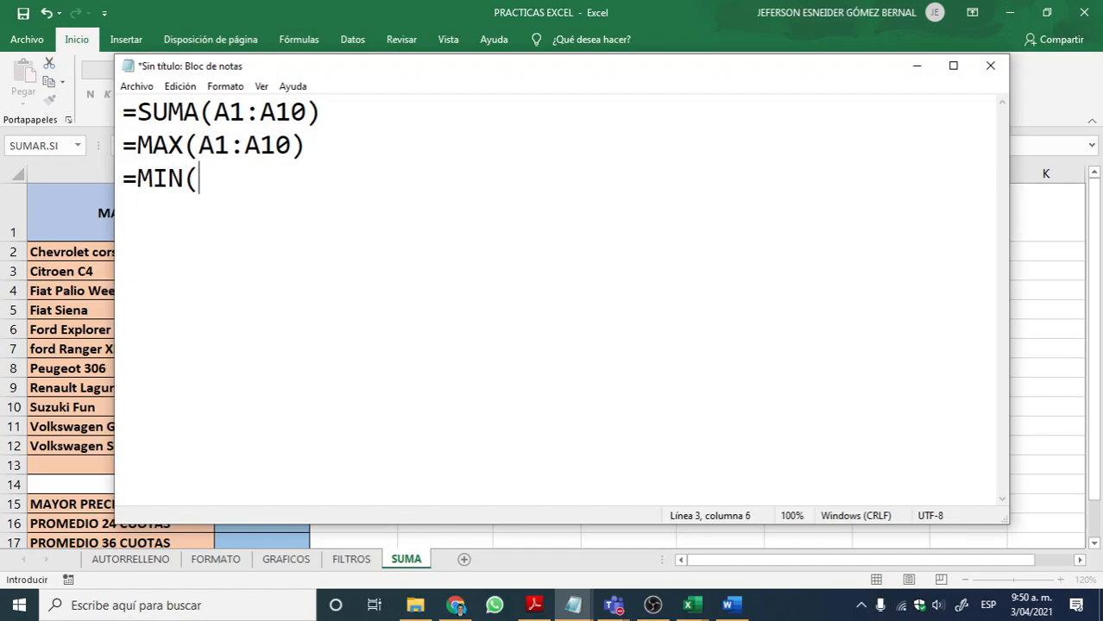
{"action": "type", "text": "A1:A10"}
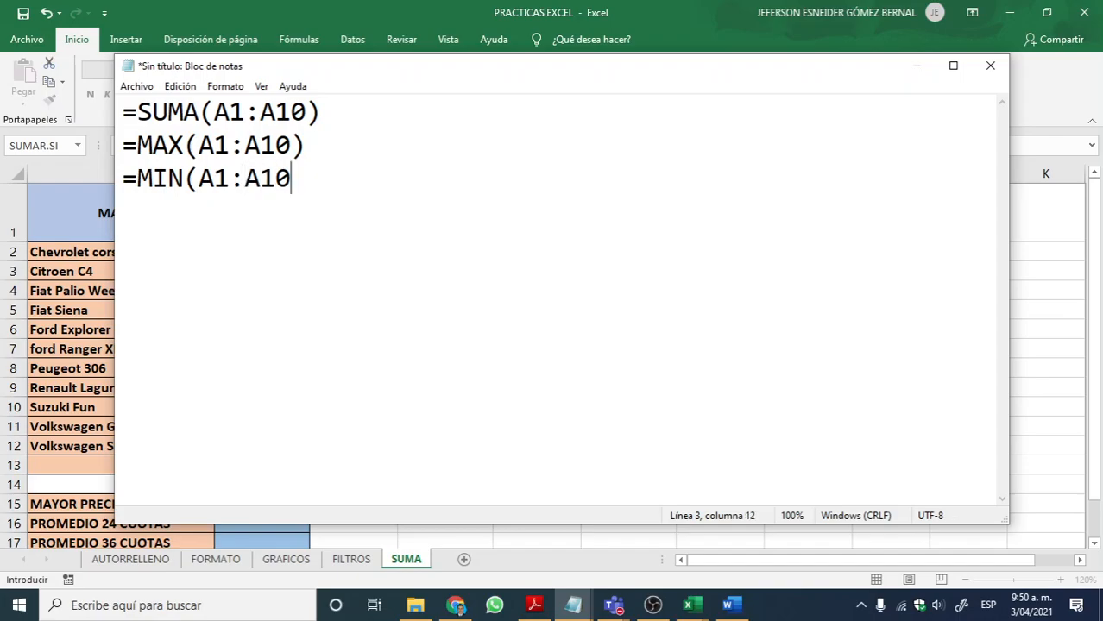
{"action": "type", "text": ")"}
Step: Switch back to Excel and complete the formula in B15 as =MAX(F2:F12) to get the highest price with interest
{"action": "key", "text": "alt+Tab"}
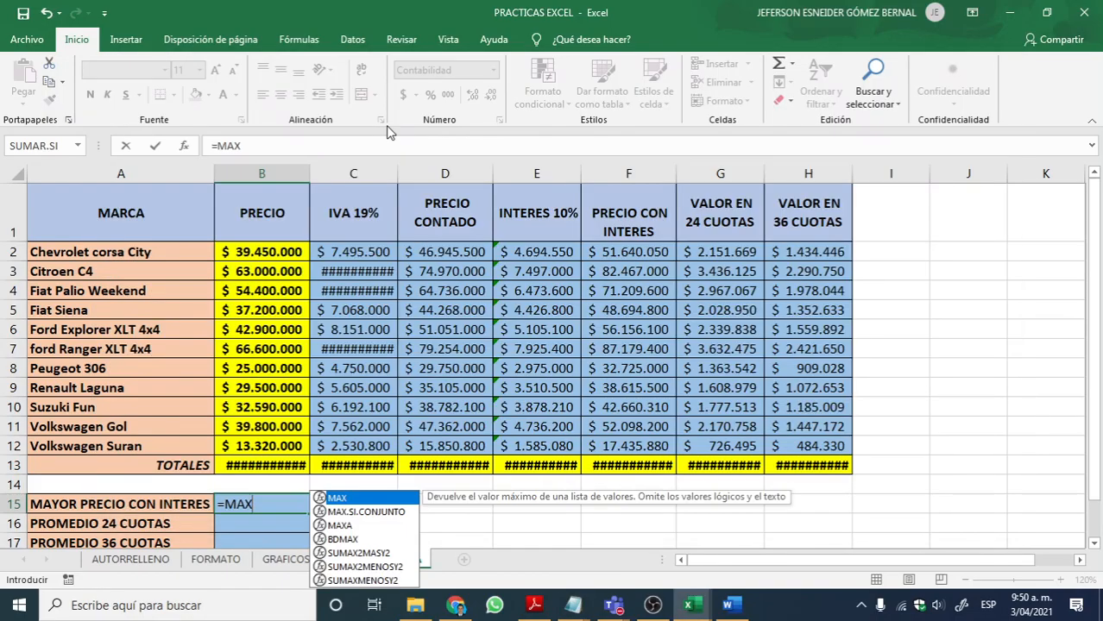
{"action": "scroll", "coordinate": [418, 371], "scroll_direction": "down", "scroll_amount": 1}
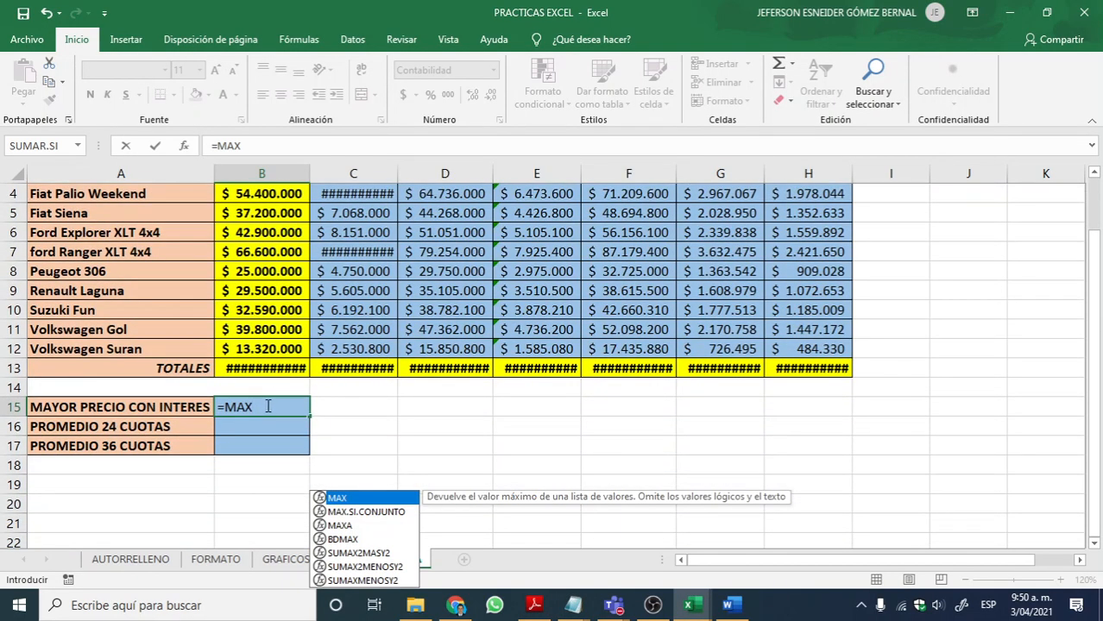
{"action": "type", "text": "("}
{"action": "scroll", "coordinate": [386, 367], "scroll_direction": "up", "scroll_amount": 1}
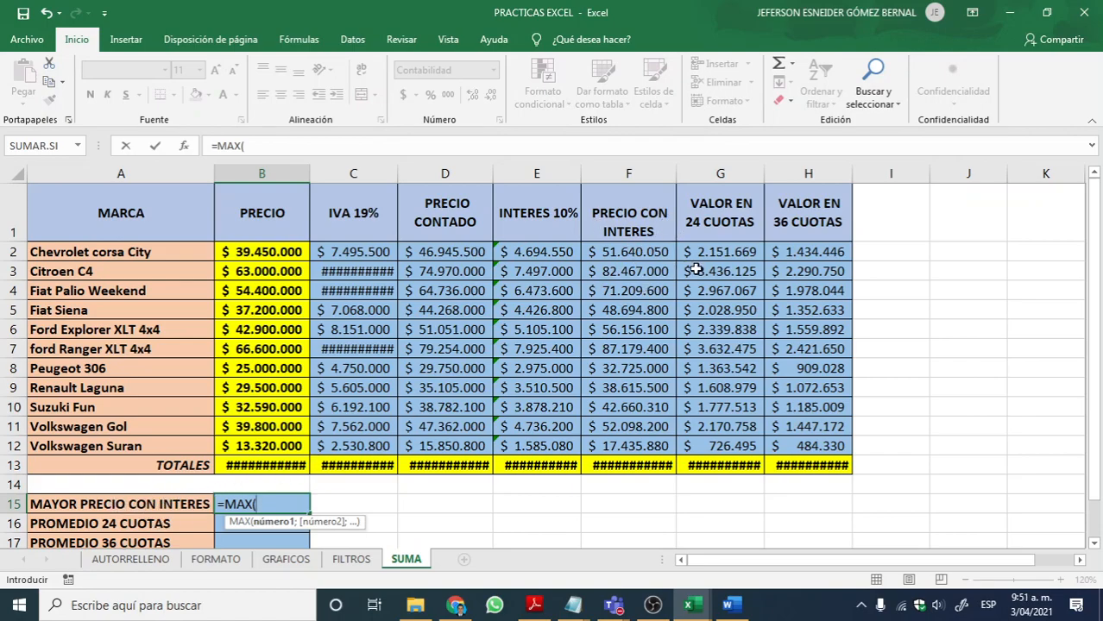
{"action": "left_click_drag", "start_coordinate": [630, 254], "coordinate": [639, 446]}
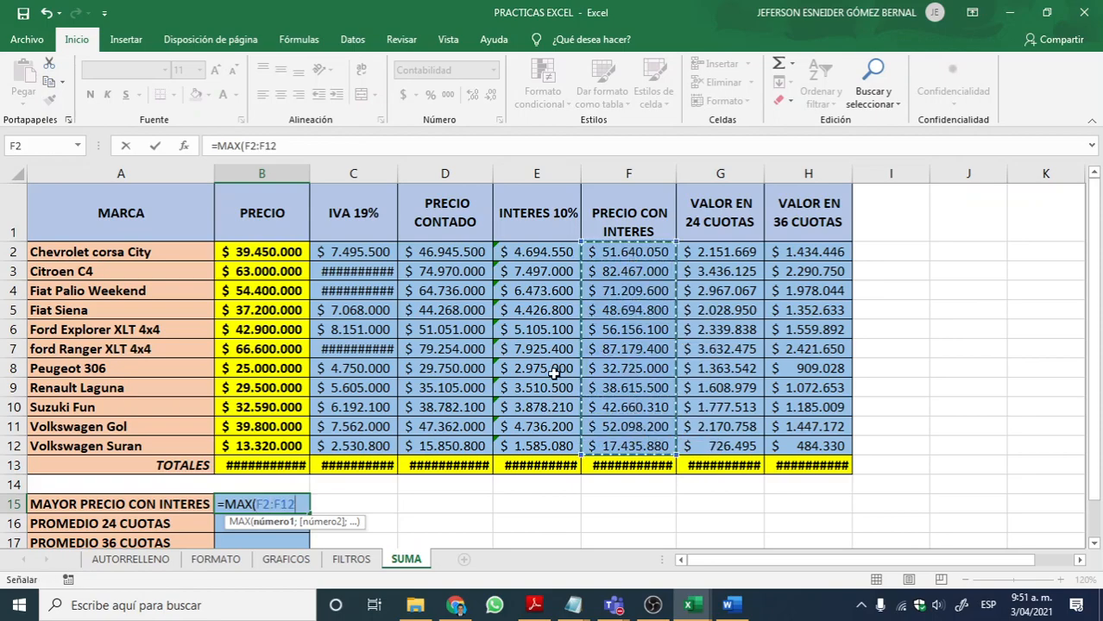
{"action": "type", "text": ")"}
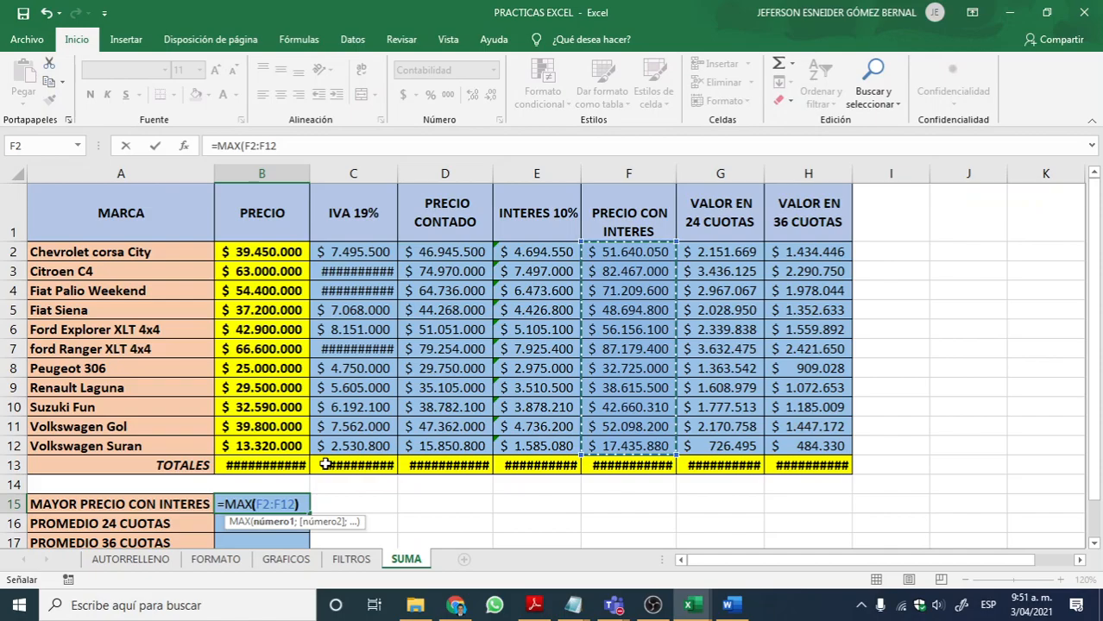
{"action": "scroll", "coordinate": [326, 458], "scroll_direction": "down", "scroll_amount": 1}
{"action": "scroll", "coordinate": [327, 454], "scroll_direction": "up", "scroll_amount": 1}
{"action": "scroll", "coordinate": [254, 489], "scroll_direction": "down", "scroll_amount": 1}
{"action": "scroll", "coordinate": [226, 426], "scroll_direction": "down", "scroll_amount": 1}
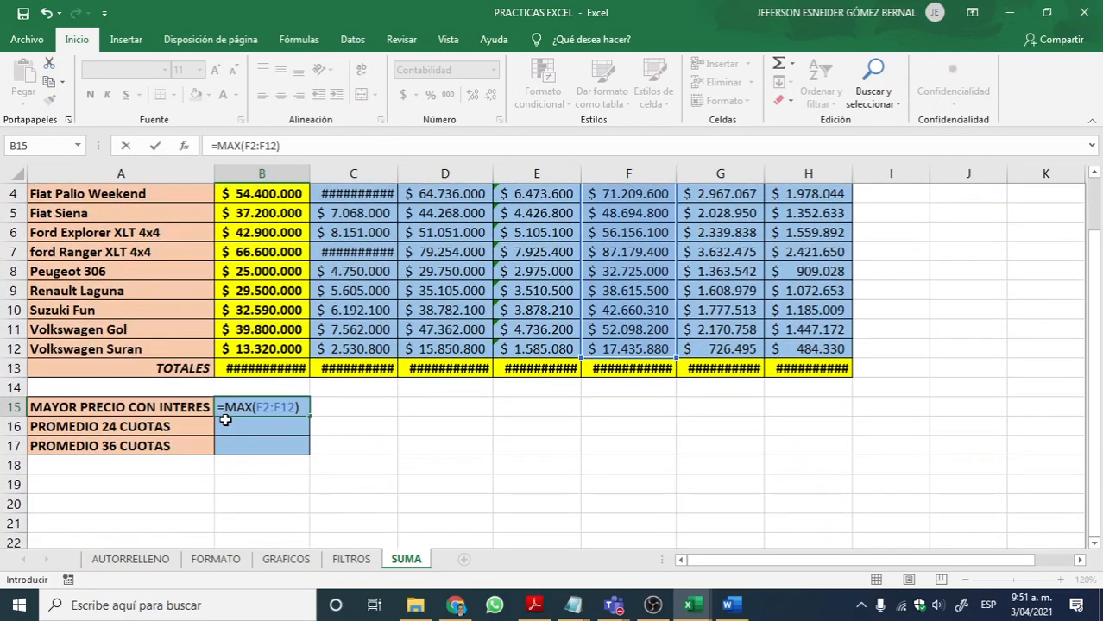
{"action": "scroll", "coordinate": [226, 418], "scroll_direction": "up", "scroll_amount": 1}
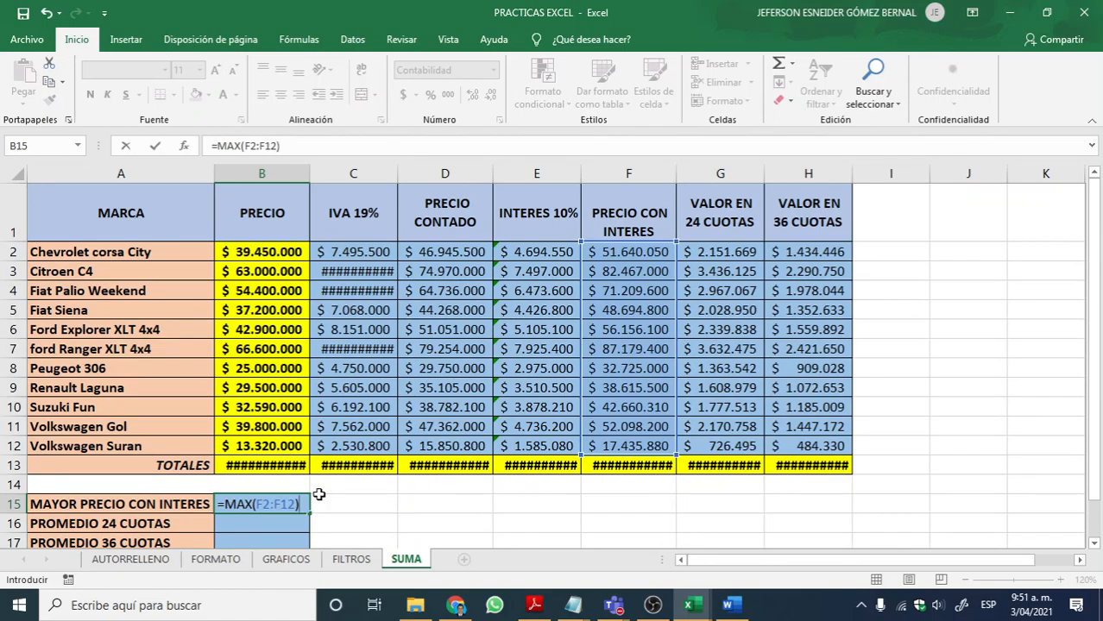
{"action": "key", "text": "Return"}
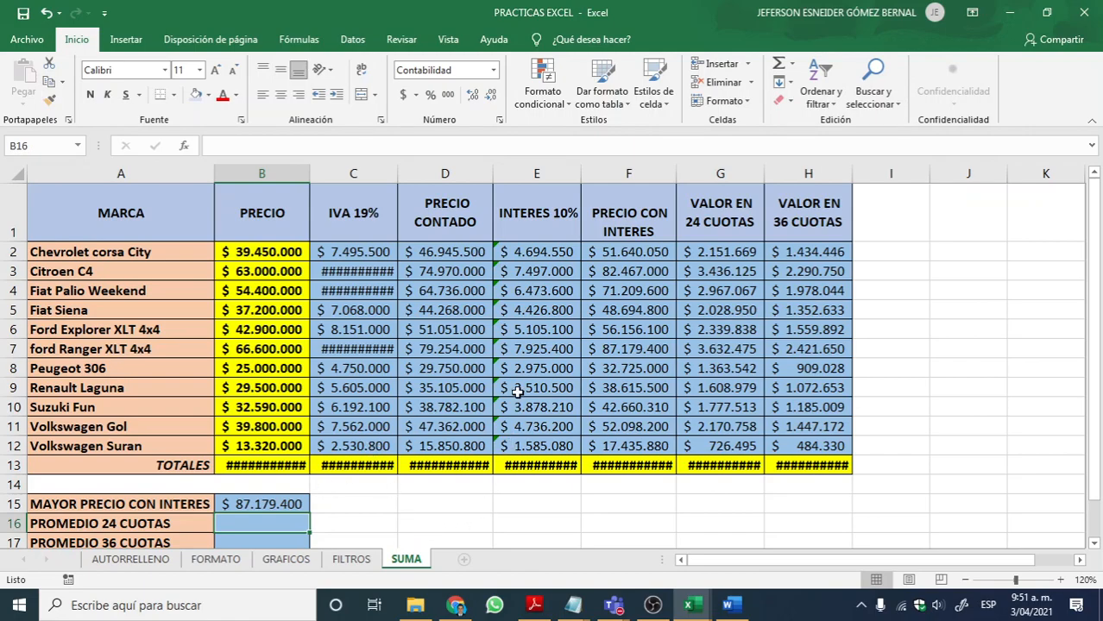
Step: Compare the vehicle values under PRECIO CON INTERES in F2:F12 with the highest price calculated in B15
{"action": "left_click_drag", "start_coordinate": [626, 259], "coordinate": [621, 446]}
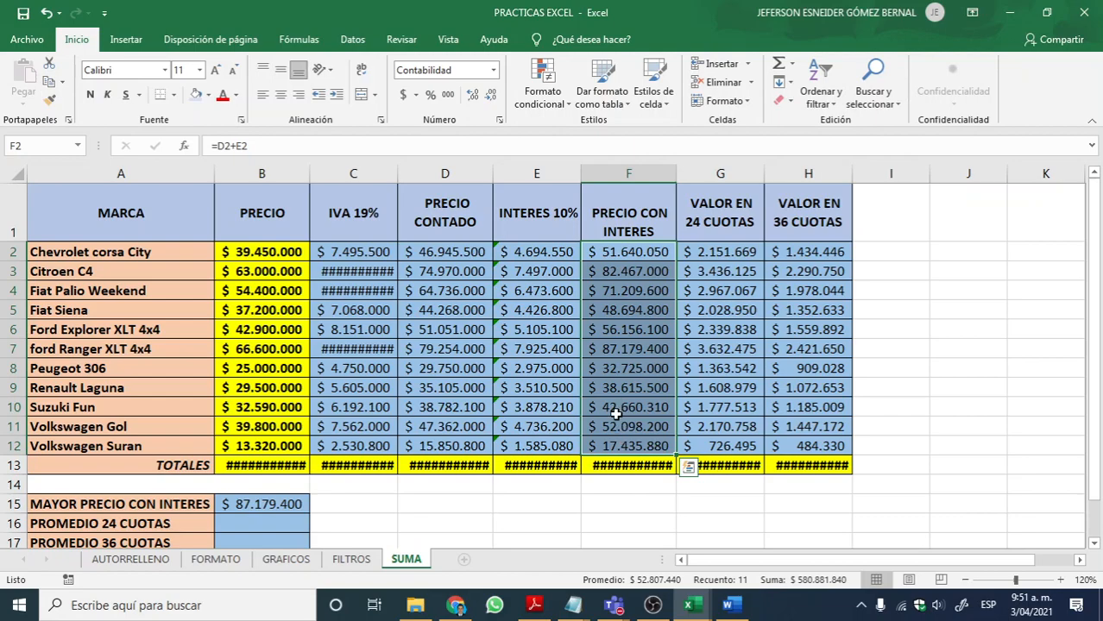
{"action": "left_click", "coordinate": [628, 366]}
{"action": "left_click", "coordinate": [621, 347]}
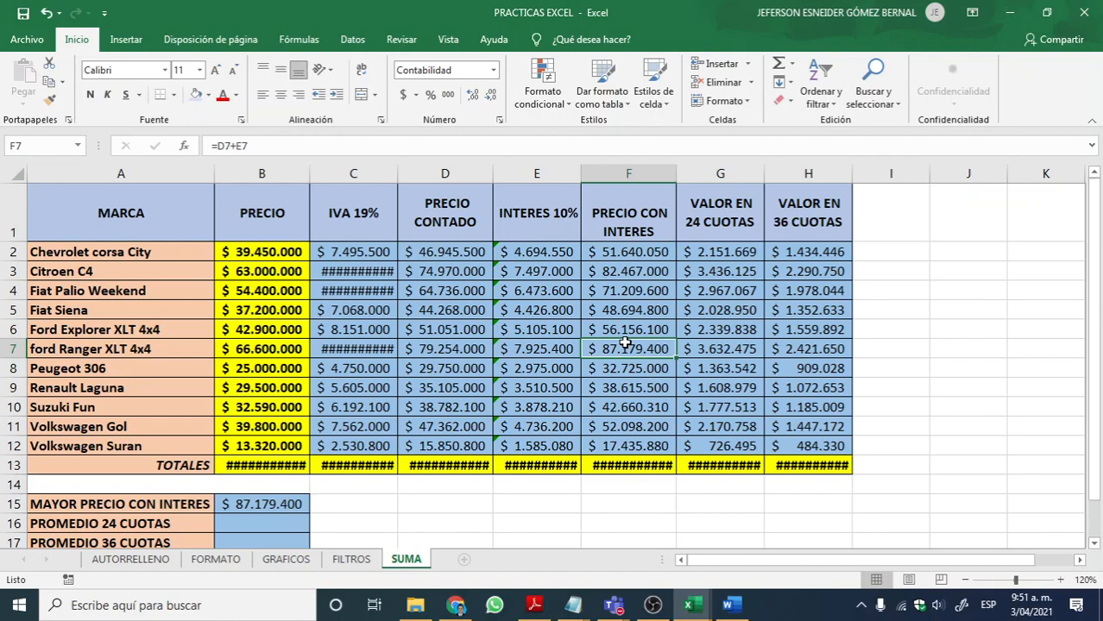
{"action": "left_click", "coordinate": [624, 329]}
{"action": "left_click", "coordinate": [625, 310]}
{"action": "left_click", "coordinate": [626, 291]}
{"action": "left_click", "coordinate": [625, 274]}
{"action": "left_click", "coordinate": [618, 256]}
{"action": "left_click", "coordinate": [618, 273]}
{"action": "left_click", "coordinate": [611, 309]}
{"action": "left_click", "coordinate": [599, 331]}
{"action": "left_click", "coordinate": [623, 426]}
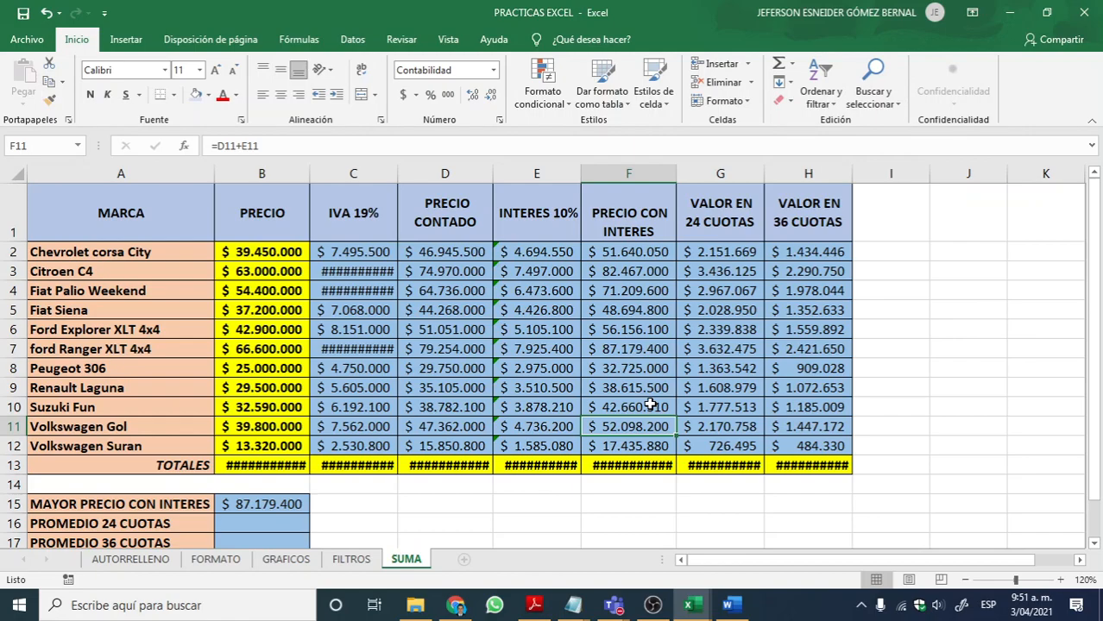
Step: Switch to the course PDF and highlight CONTAR (CONTAR.SI) in section 5.8, USO DE FÓRMULAS
{"action": "key", "text": "alt+Tab"}
{"action": "key", "text": "alt+Tab"}
{"action": "key", "text": "Tab"}
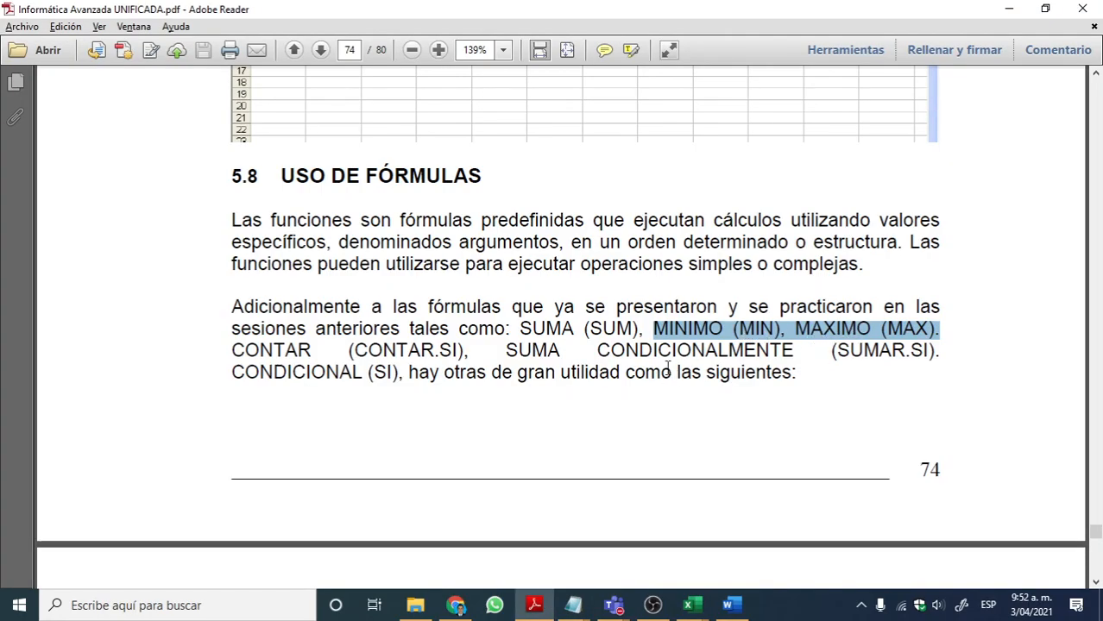
{"action": "left_click_drag", "start_coordinate": [233, 350], "coordinate": [464, 353]}
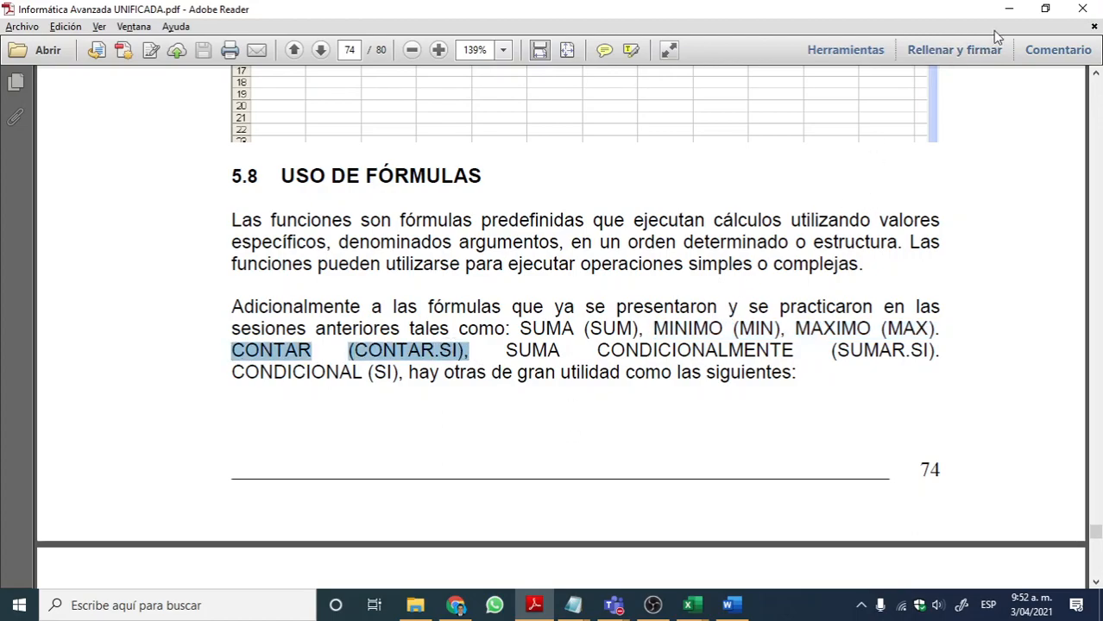
Step: Return to the Notepad syntax notes and add =CONTAR(A1:A10) below the MIN example, separated by a blank line
{"action": "left_click", "coordinate": [1008, 9]}
{"action": "key", "text": "Return"}
{"action": "key", "text": "Return"}
{"action": "type", "text": "=CIO"}
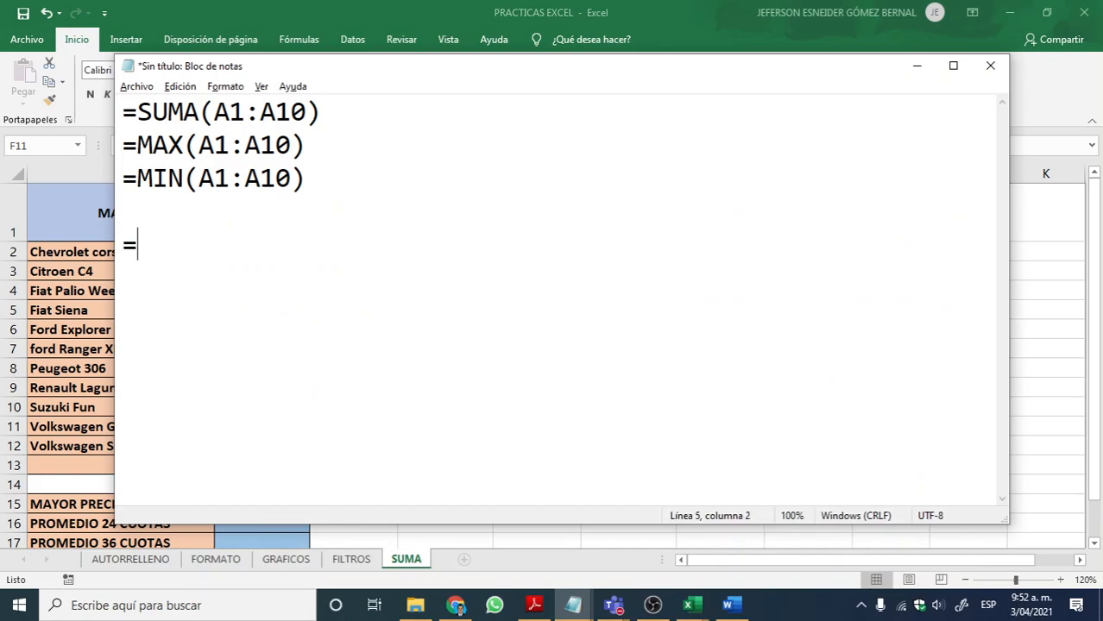
{"action": "key", "text": "BackSpace"}
{"action": "key", "text": "BackSpace"}
{"action": "type", "text": "ONTAR("}
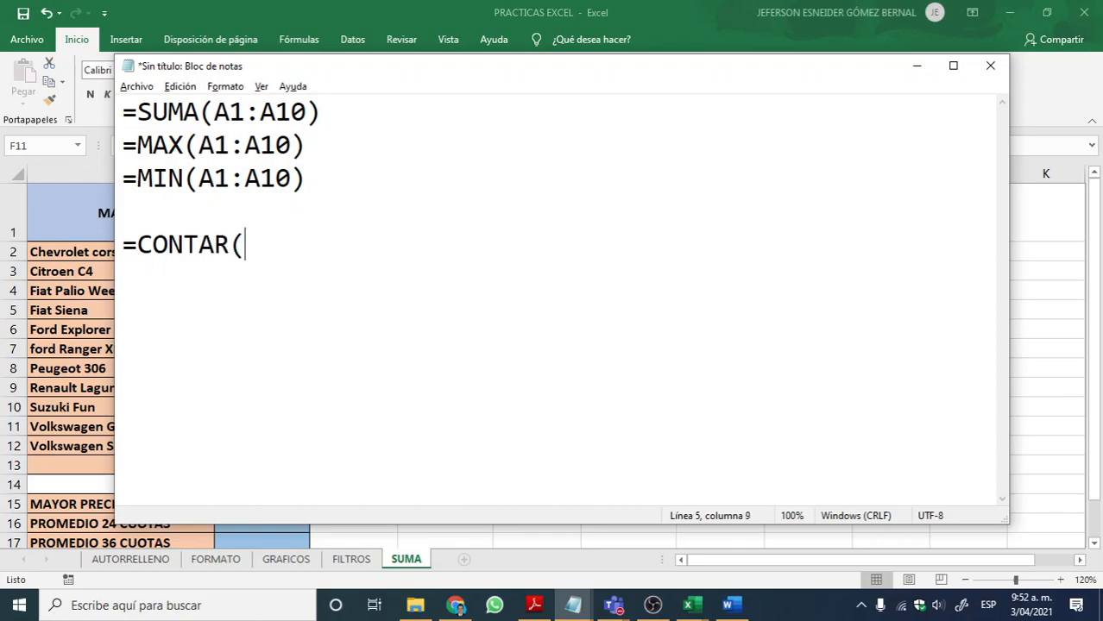
{"action": "type", "text": "A1:A10"}
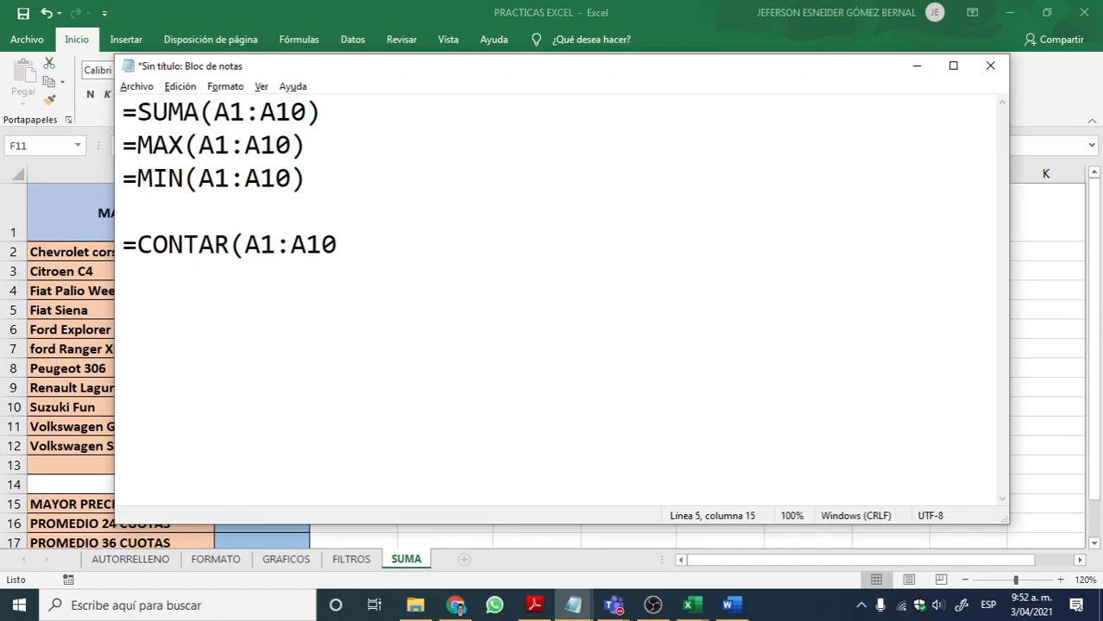
{"action": "type", "text": ")"}
{"action": "mouse_move", "coordinate": [341, 246]}
{"action": "left_mouse_down"}
{"action": "mouse_move", "coordinate": [249, 245]}
{"action": "mouse_move", "coordinate": [354, 243]}
{"action": "left_mouse_up"}
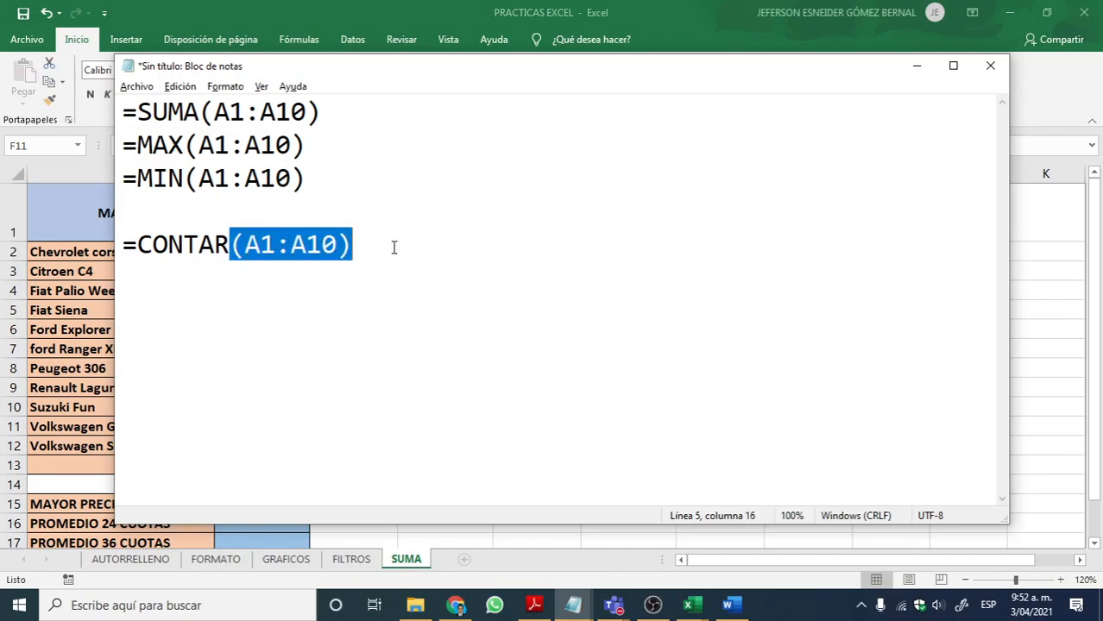
Step: Add the line =CONTARA(A1:A10) below the CONTAR example
{"action": "left_click", "coordinate": [380, 246]}
{"action": "key", "text": "Return"}
{"action": "type", "text": "="}
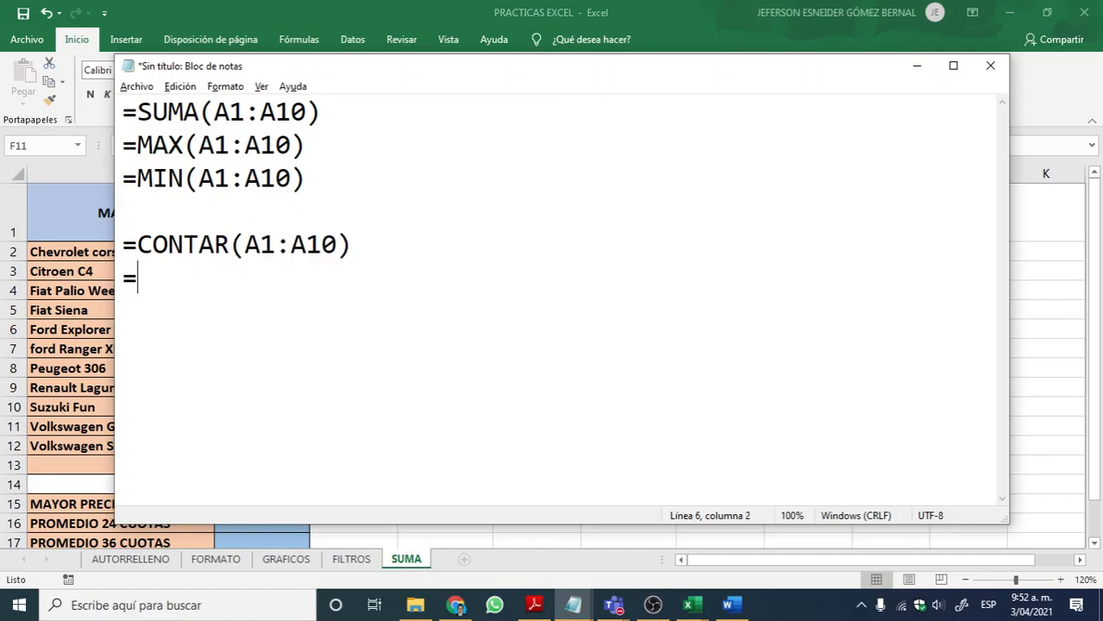
{"action": "type", "text": "CIBNT"}
{"action": "key", "text": "BackSpace"}
{"action": "key", "text": "BackSpace"}
{"action": "key", "text": "BackSpace"}
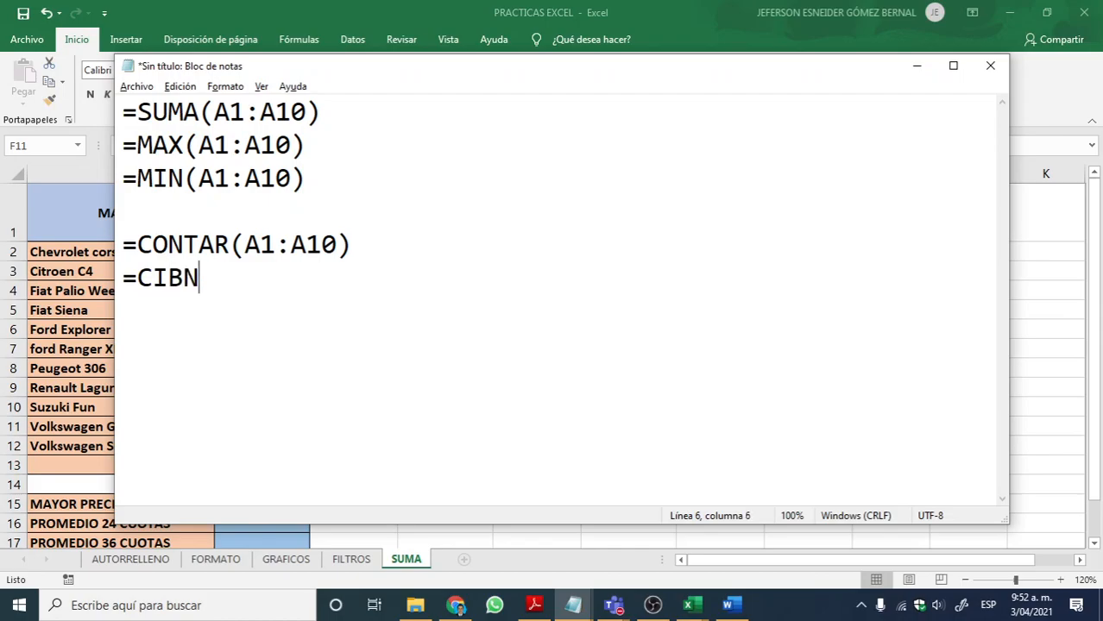
{"action": "key", "text": "BackSpace"}
{"action": "type", "text": "O"}
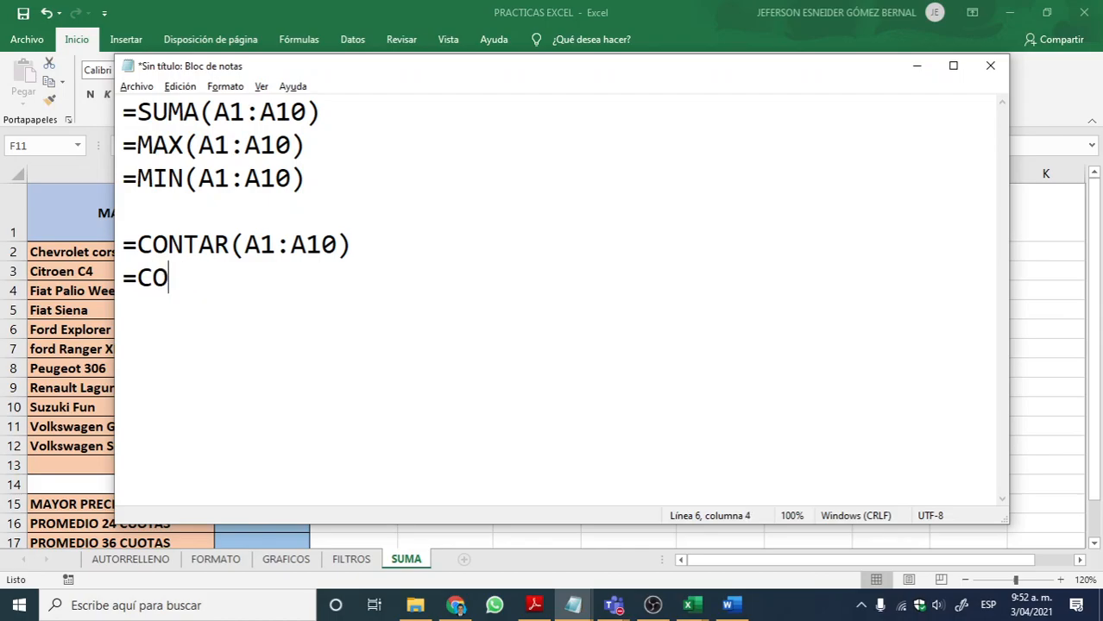
{"action": "type", "text": "NTARA((A1:A10)"}
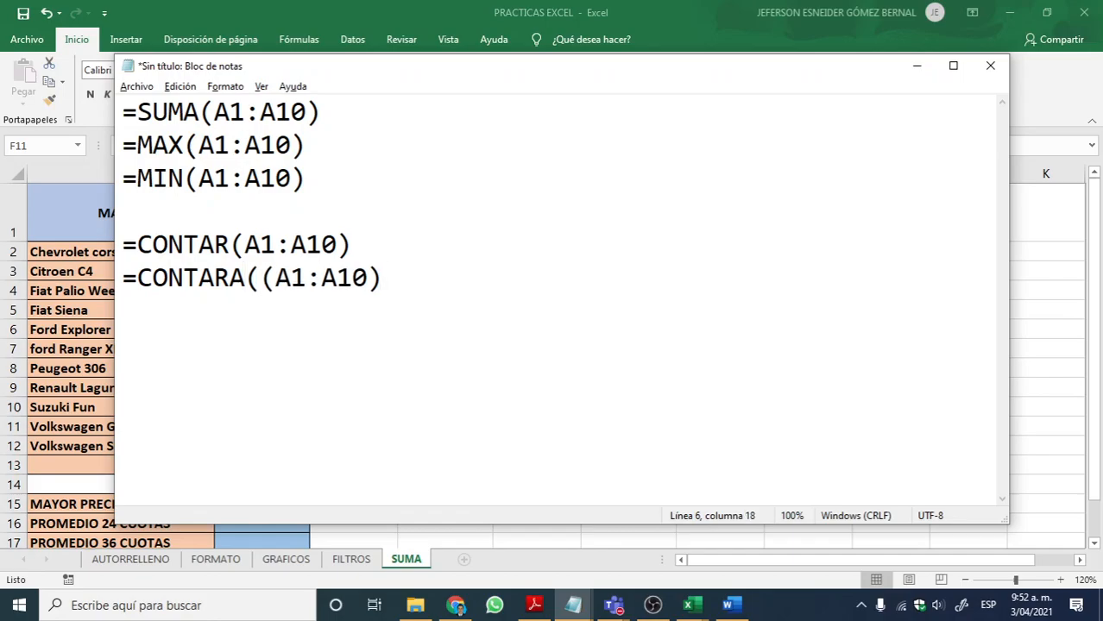
{"action": "key", "text": "BackSpace"}
{"action": "key", "text": "BackSpace"}
{"action": "key", "text": "BackSpace"}
{"action": "key", "text": "BackSpace"}
{"action": "key", "text": "BackSpace"}
{"action": "key", "text": "BackSpace"}
{"action": "key", "text": "BackSpace"}
{"action": "key", "text": "BackSpace"}
{"action": "key", "text": "BackSpace"}
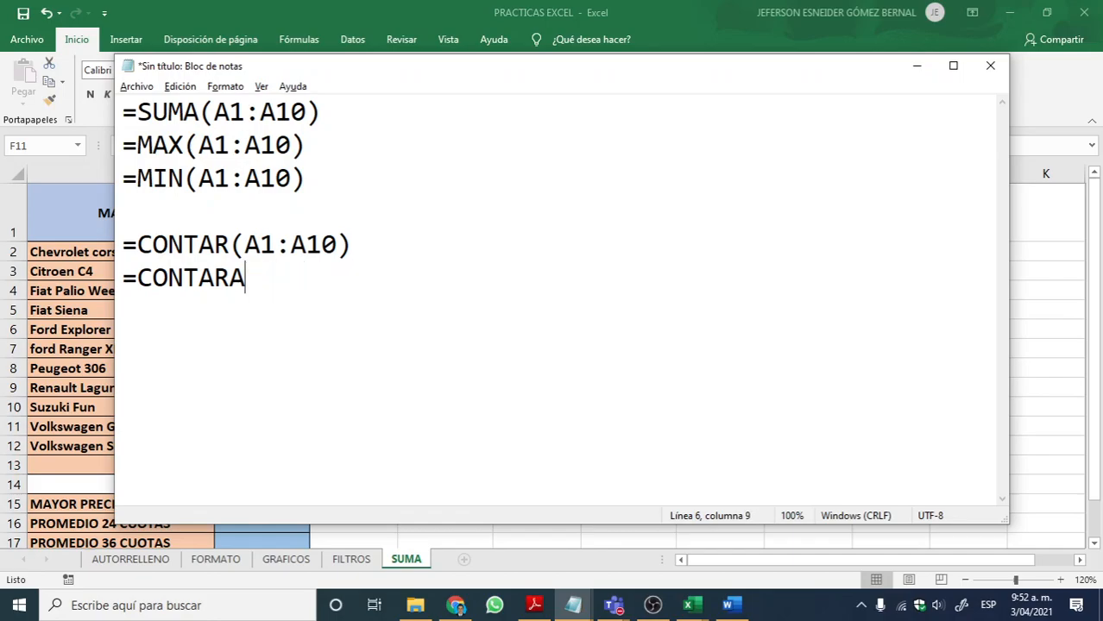
{"action": "type", "text": "(A1:A10)"}
Step: Add the line =CONTAR.BLANCO(A1:A10) below the CONTARA example
{"action": "key", "text": "Return"}
{"action": "type", "text": "=CIO"}
{"action": "key", "text": "BackSpace"}
{"action": "key", "text": "BackSpace"}
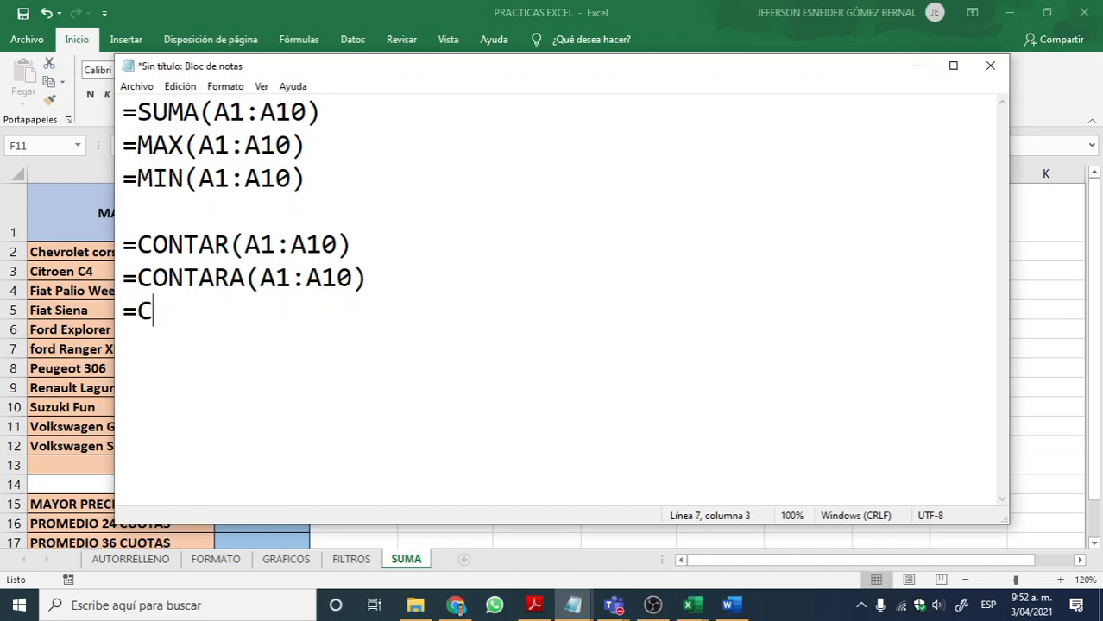
{"action": "type", "text": "ONTAR"}
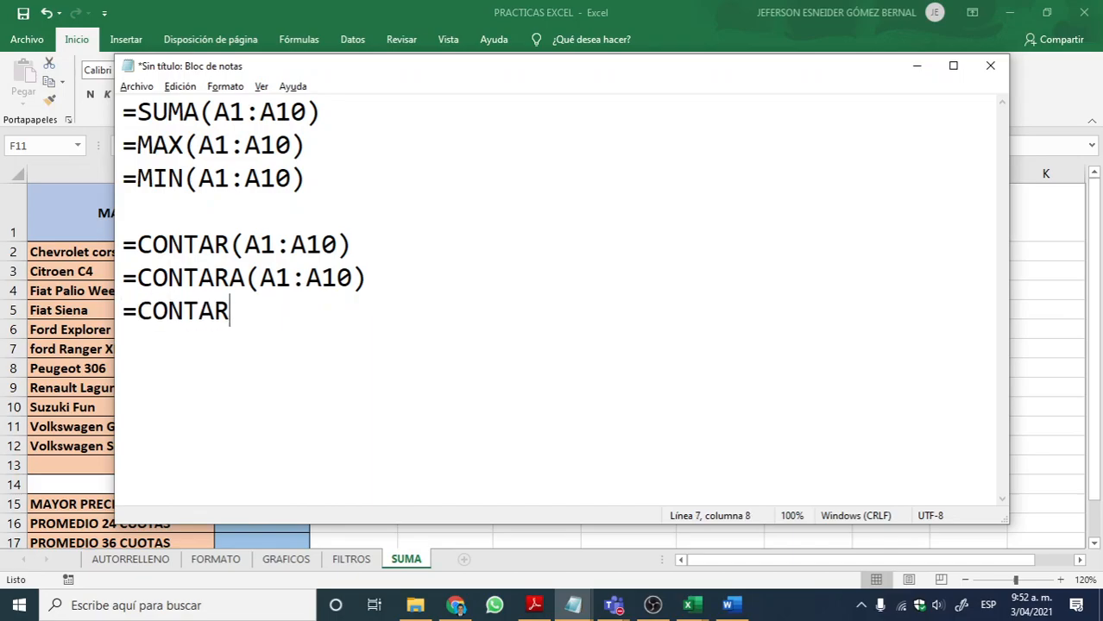
{"action": "type", "text": ".BLANCO"}
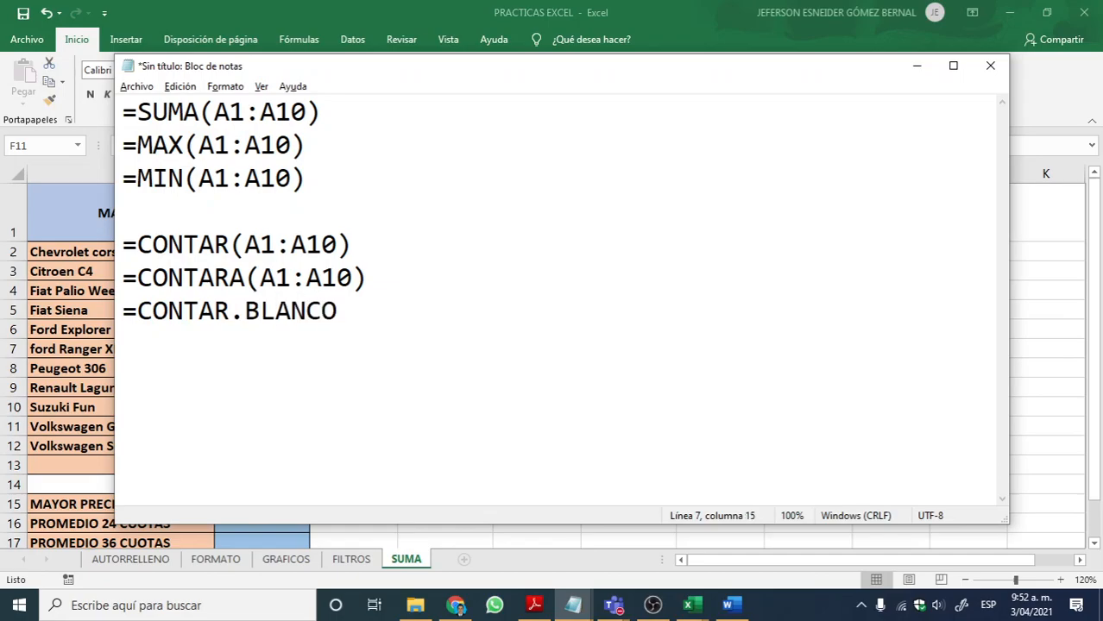
{"action": "type", "text": "(A1:A10)"}
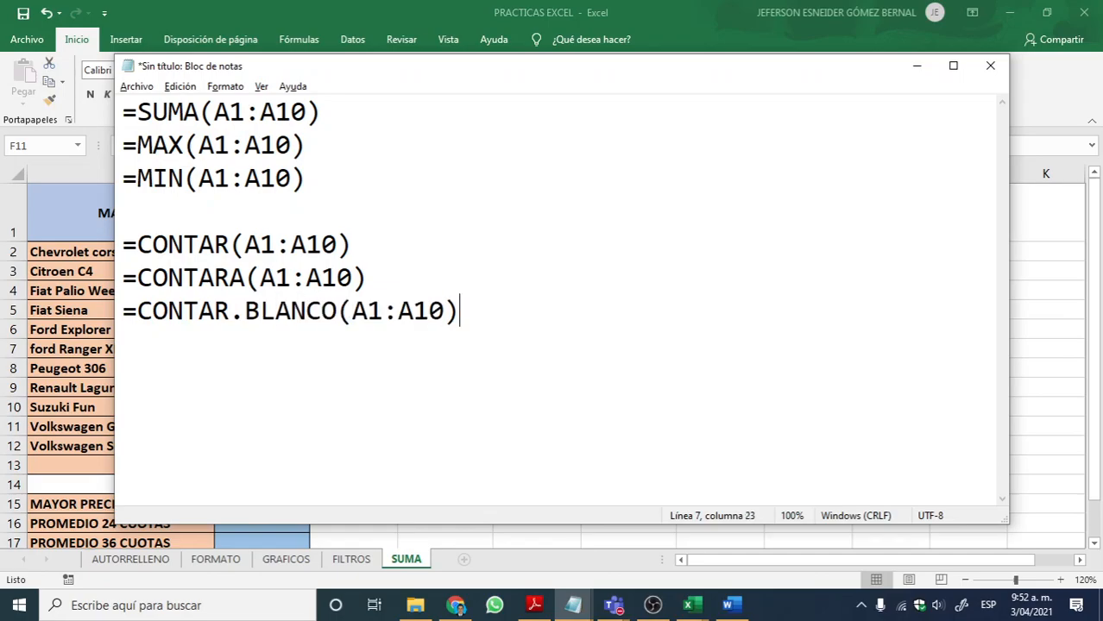
Step: Add the line =CONTAR.SI(A1:A10;"20") below the CONTAR.BLANCO example
{"action": "key", "text": "Return"}
{"action": "type", "text": "=CON"}
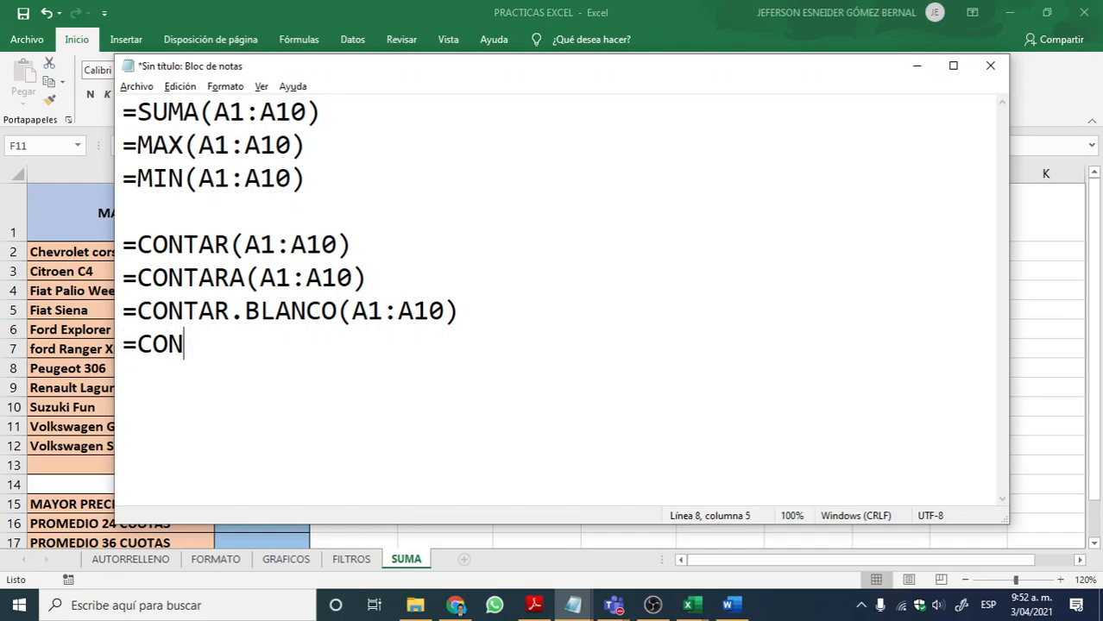
{"action": "type", "text": "TAR."}
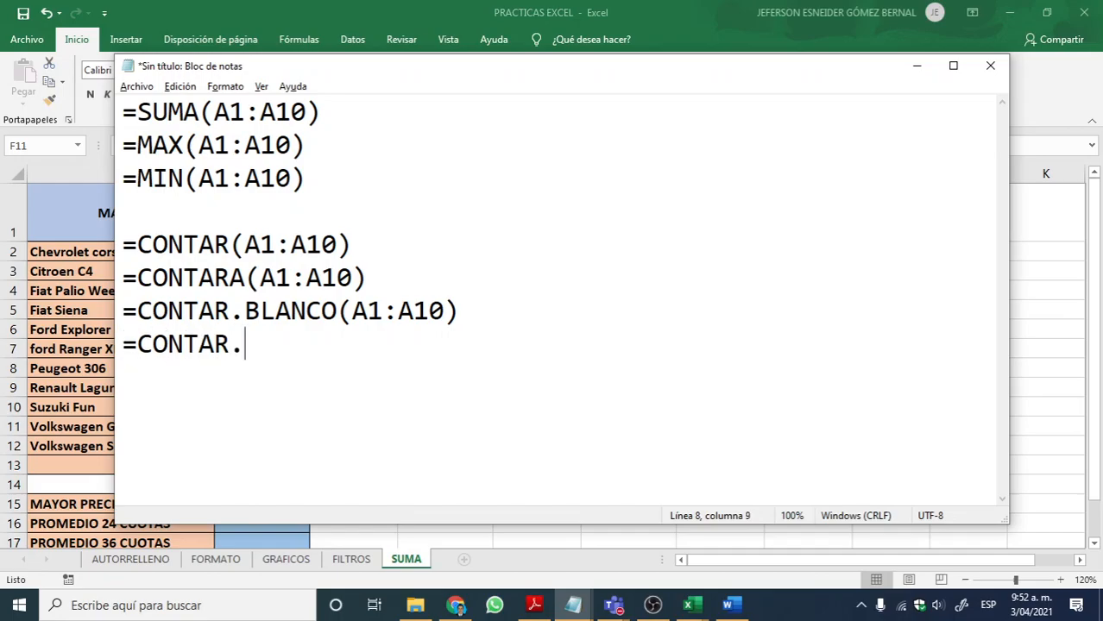
{"action": "type", "text": "SI("}
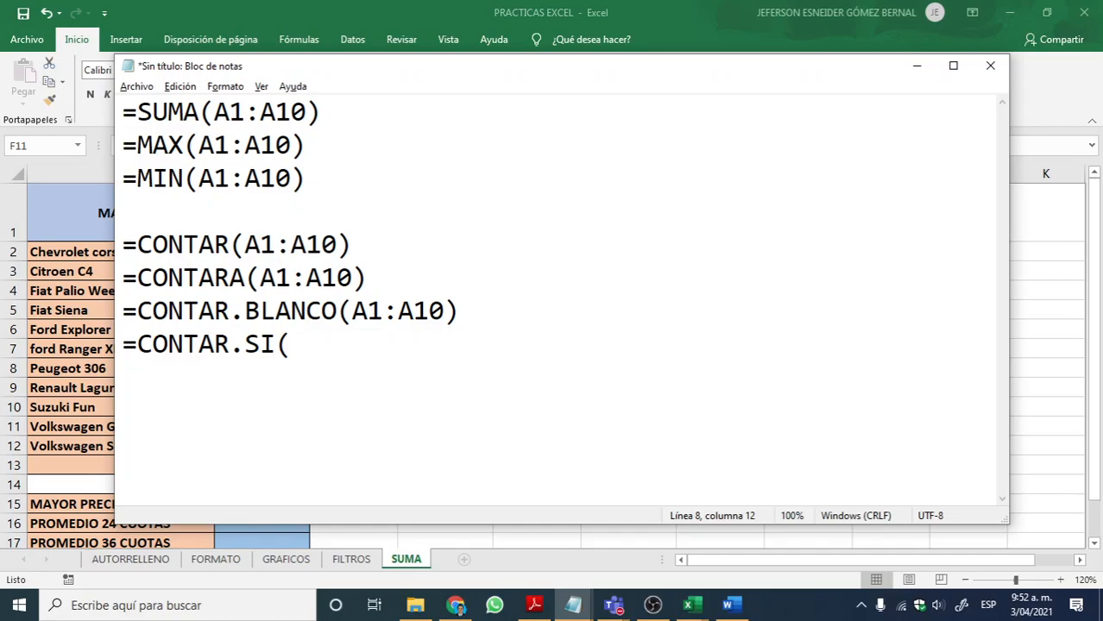
{"action": "type", "text": "(A1:A10)"}
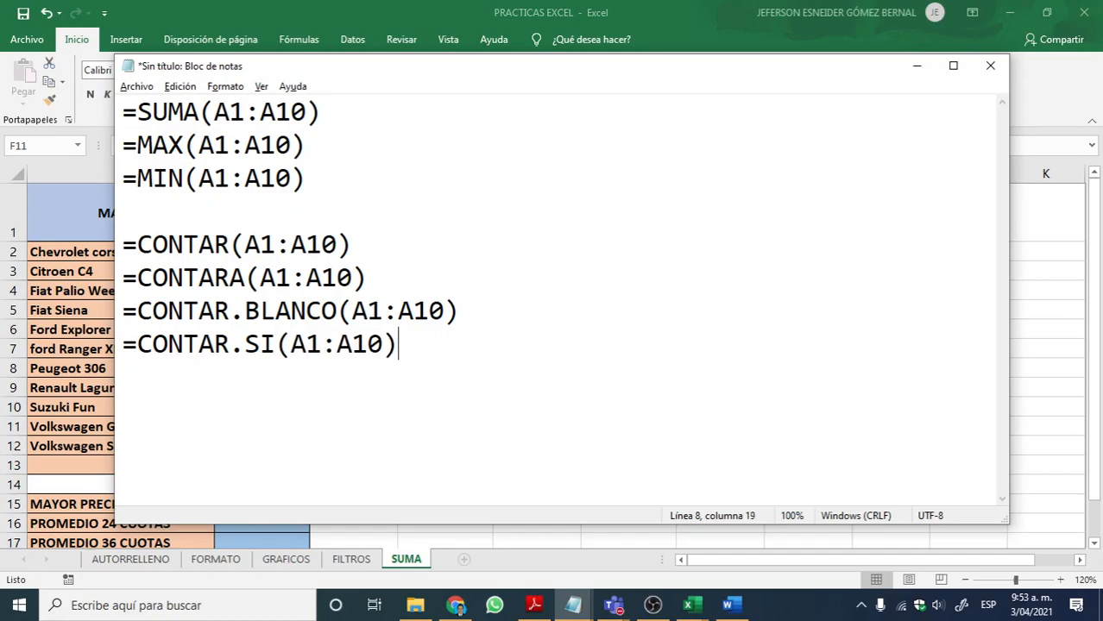
{"action": "key", "text": "Left"}
{"action": "type", "text": ";\"20"}
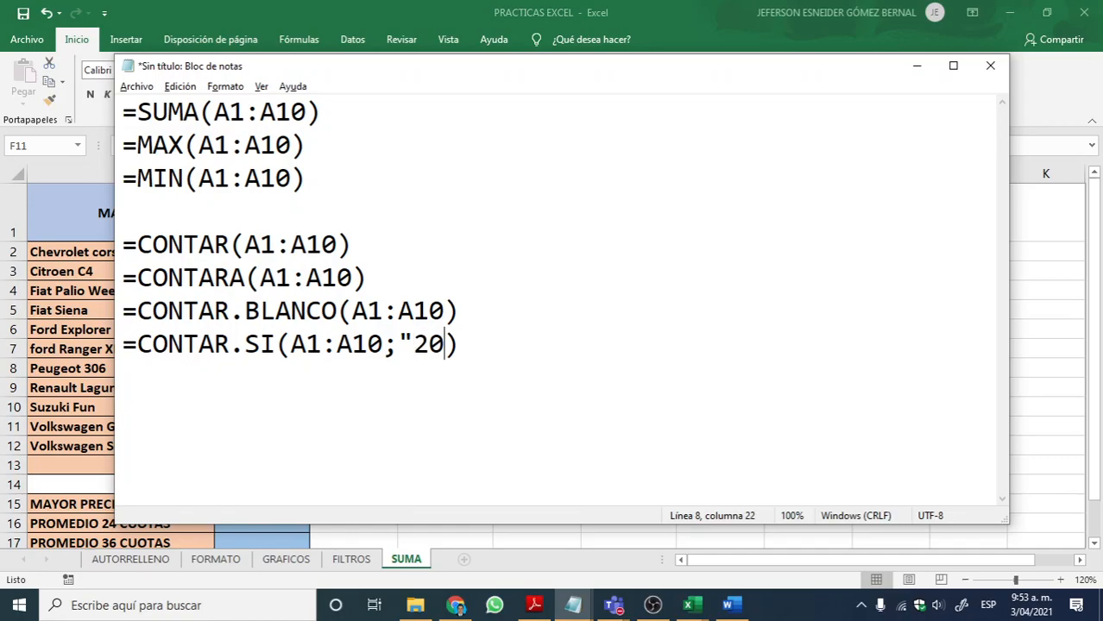
{"action": "type", "text": "\")"}
{"action": "key", "text": "BackSpace"}
Step: Annotate the CONTAR line with NUMERICOS and the CONTARA line with ALFANUMERICOS
{"action": "left_click_drag", "start_coordinate": [523, 352], "coordinate": [115, 232]}
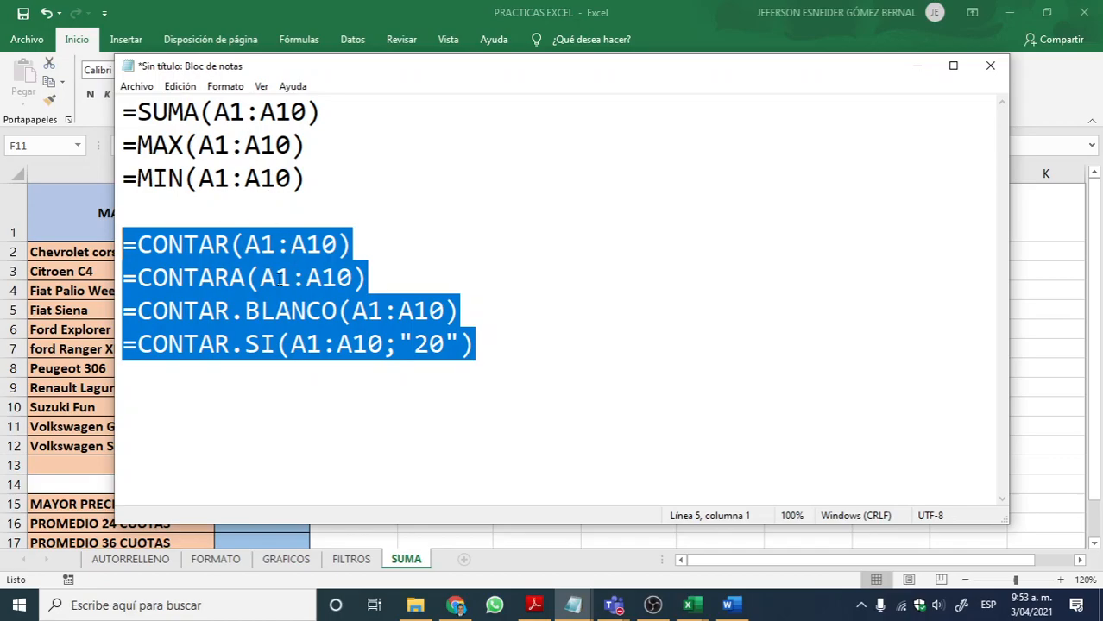
{"action": "left_click", "coordinate": [246, 244]}
{"action": "left_click_drag", "start_coordinate": [369, 244], "coordinate": [119, 245]}
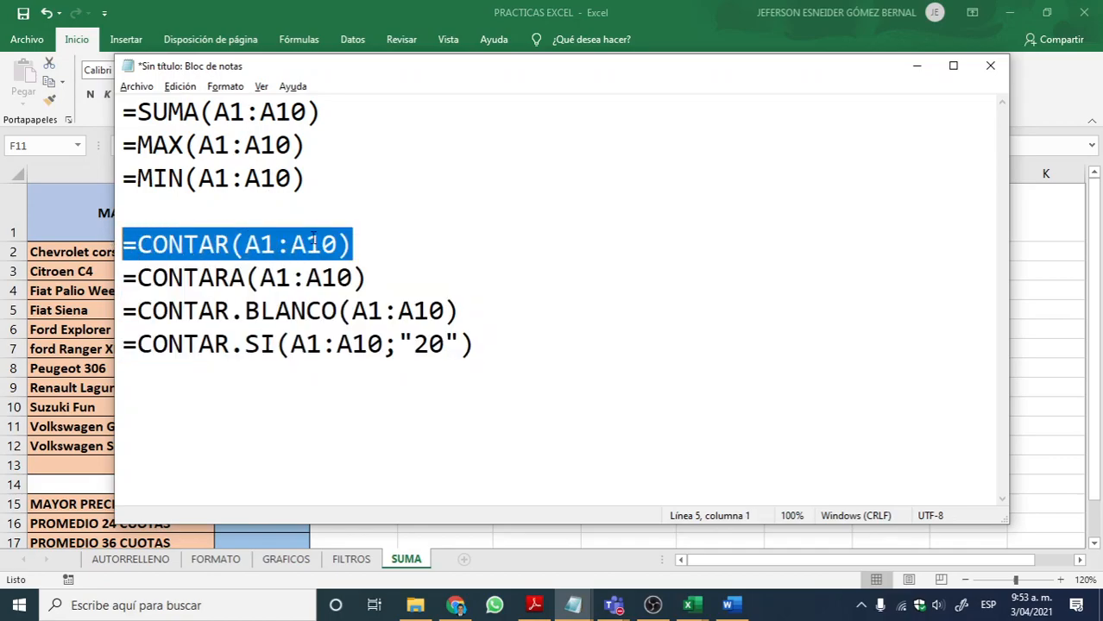
{"action": "left_click", "coordinate": [366, 244]}
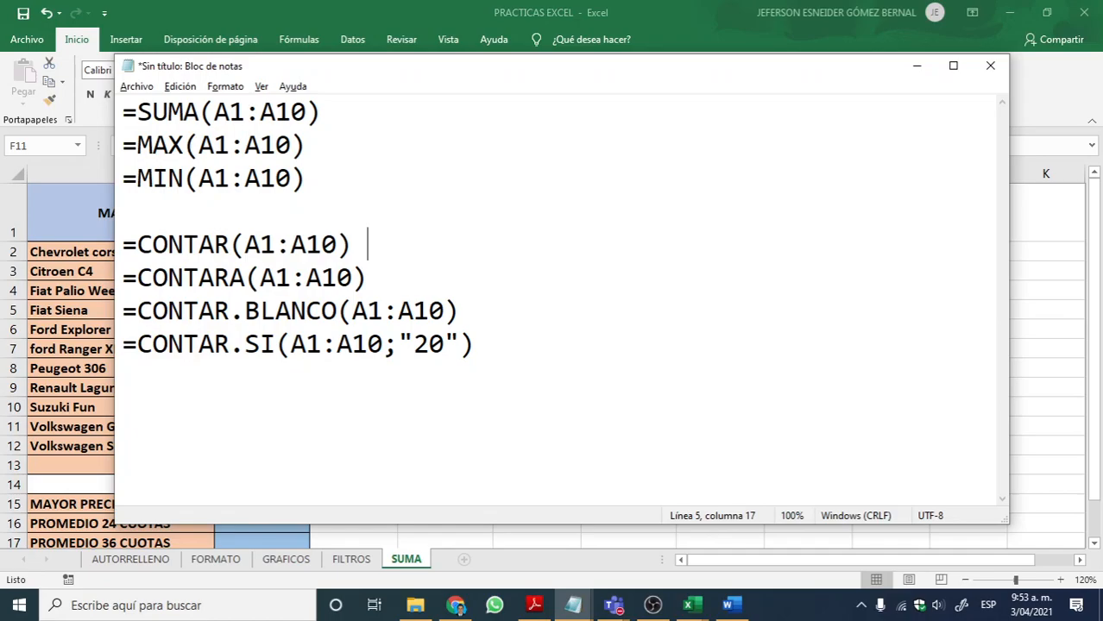
{"action": "type", "text": "NUMER"}
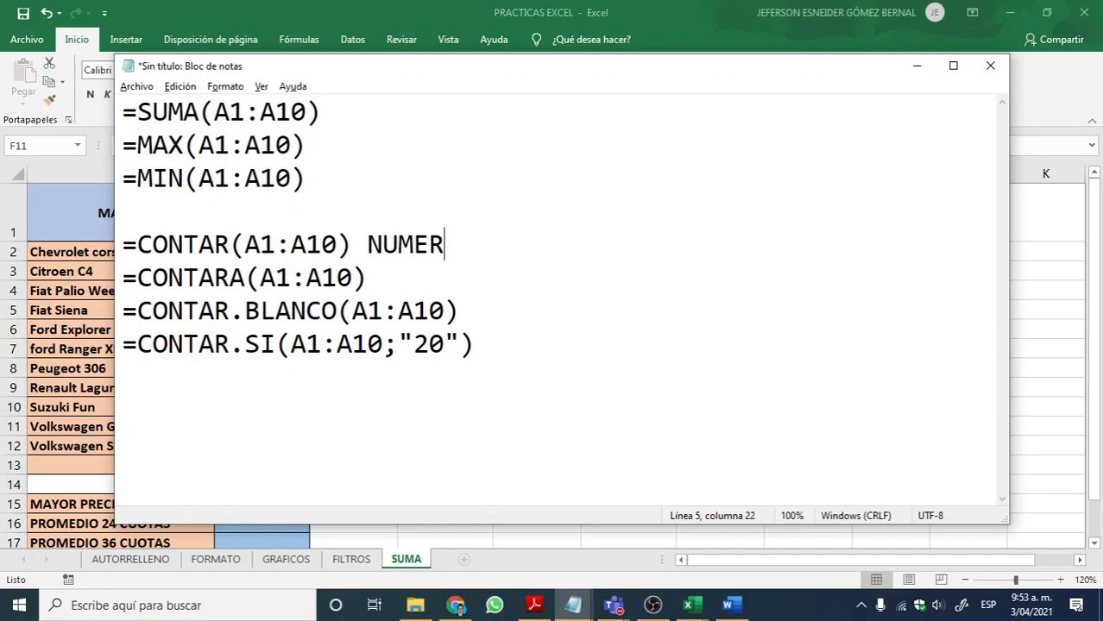
{"action": "type", "text": "ICOS"}
{"action": "left_click", "coordinate": [391, 285]}
{"action": "type", "text": "ALFAN"}
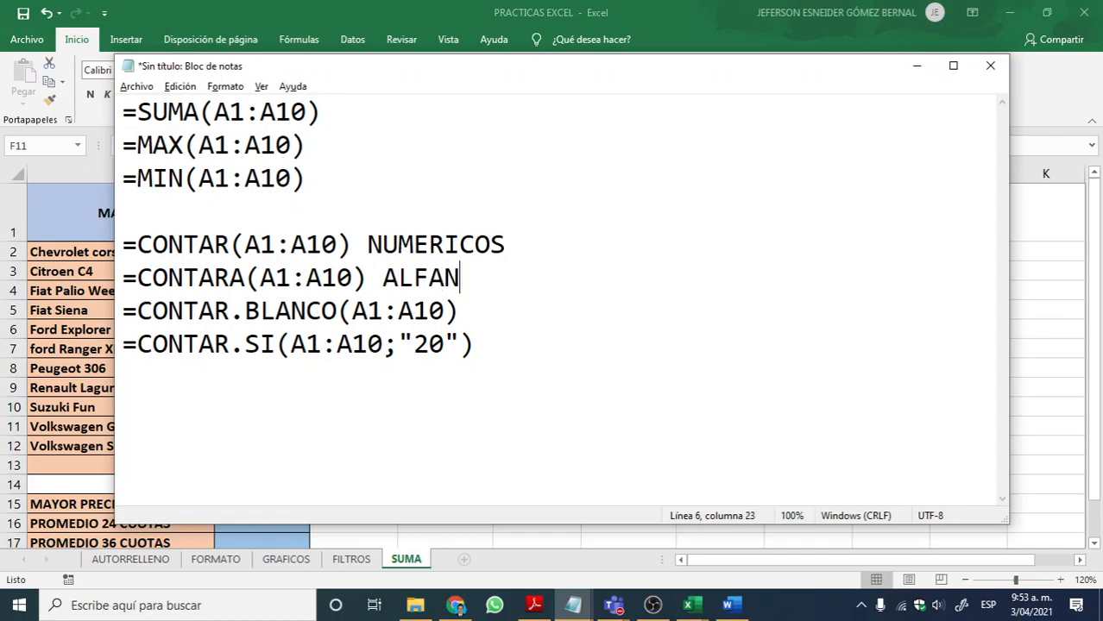
{"action": "type", "text": "UMERICOS"}
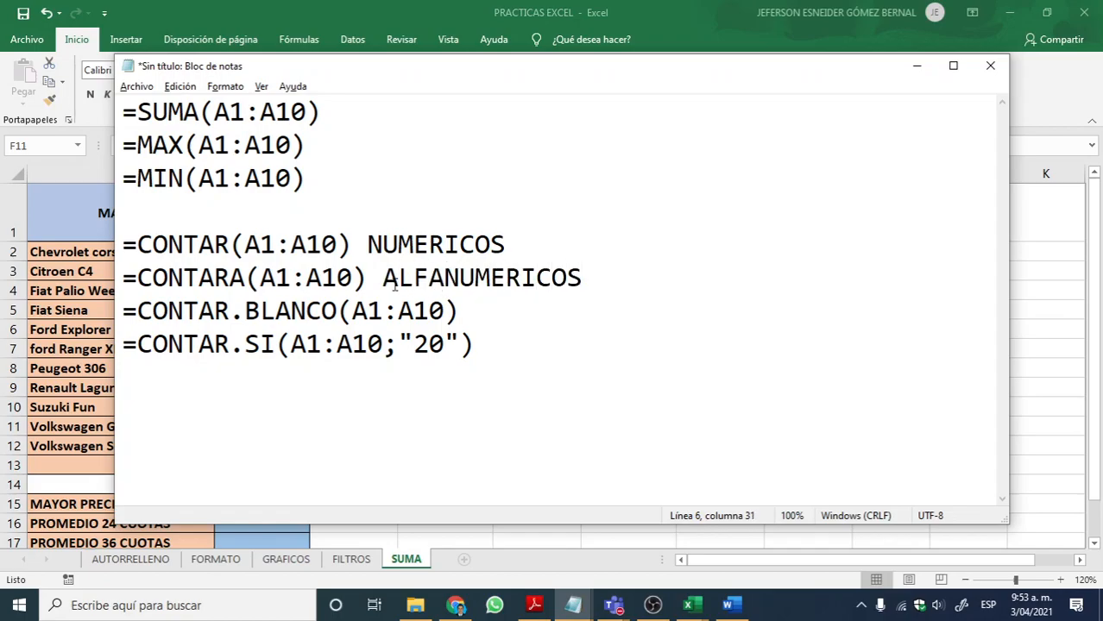
Step: Annotate the CONTAR.BLANCO line with CELDAS EN BLANCO
{"action": "left_click", "coordinate": [492, 304]}
{"action": "type", "text": "CELDAS ENB"}
{"action": "key", "text": "BackSpace"}
{"action": "type", "text": "BLANCO"}
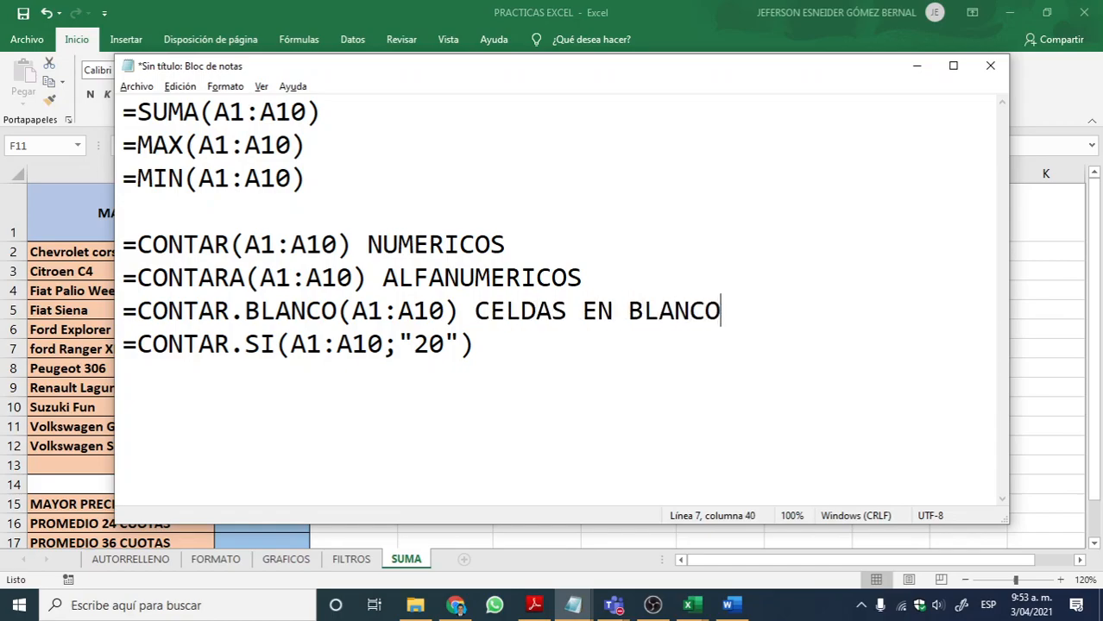
Step: Annotate the CONTAR.SI line with CUENTA EN BASE A UNA CONDICION
{"action": "left_click", "coordinate": [528, 342]}
{"action": "type", "text": "CUENTA EN"}
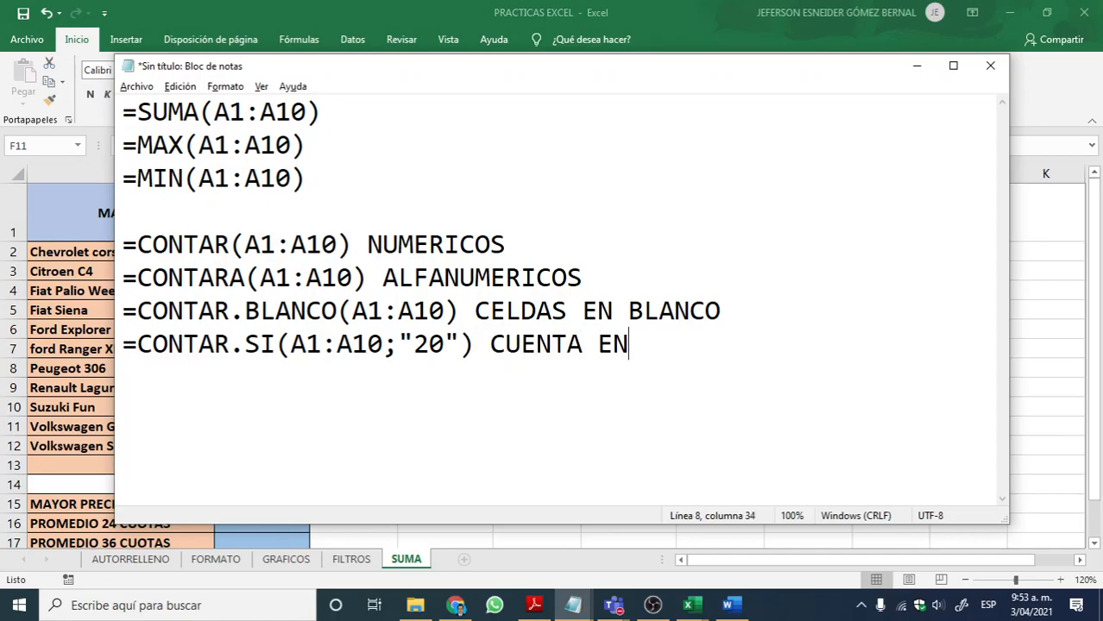
{"action": "type", "text": "BASEA"}
{"action": "key", "text": "BackSpace"}
{"action": "key", "text": "BackSpace"}
{"action": "key", "text": "BackSpace"}
{"action": "key", "text": "BackSpace"}
{"action": "key", "text": "BackSpace"}
{"action": "key", "text": "BackSpace"}
{"action": "type", "text": "BASE A U"}
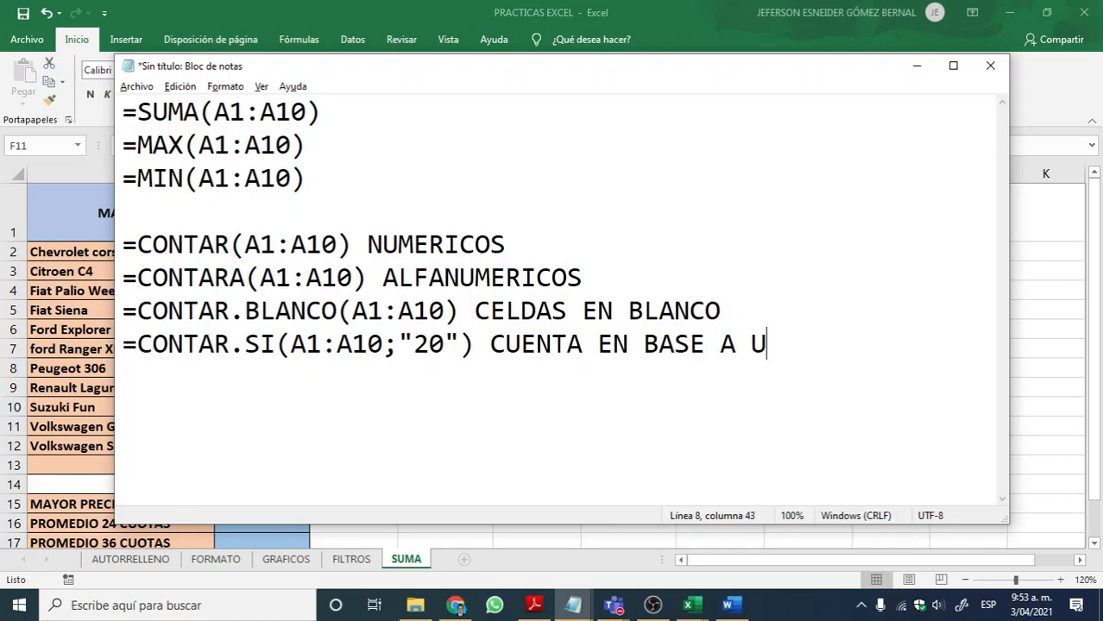
{"action": "type", "text": "NA CONDICION"}
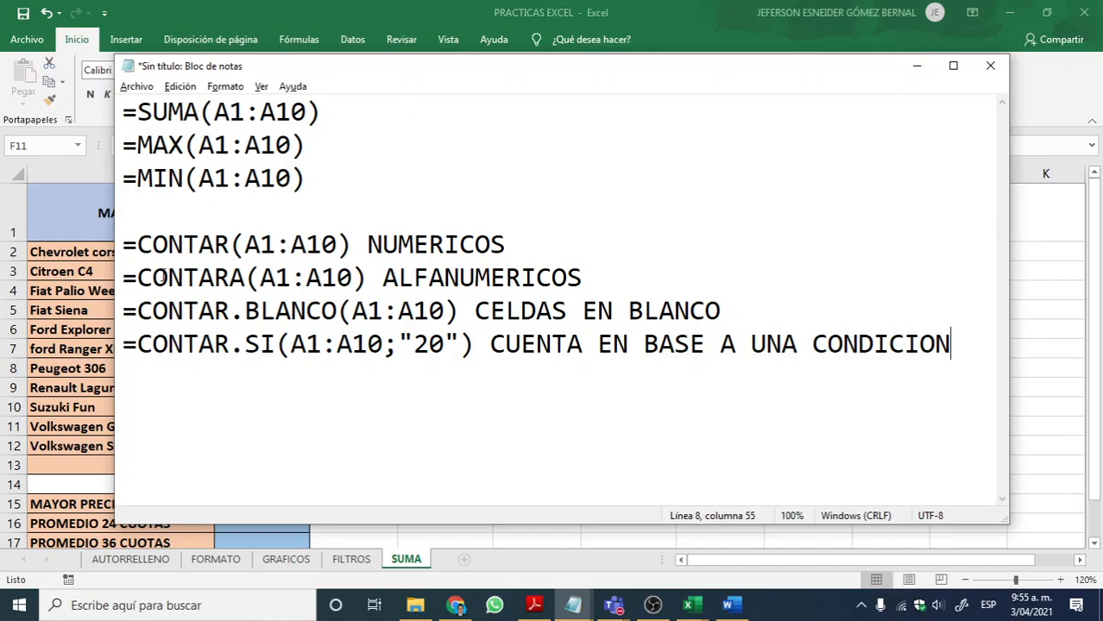
Step: Review the CONTAR.BLANCO range and the full CONTAR.SI syntax by highlighting them in the notes
{"action": "left_click_drag", "start_coordinate": [122, 344], "coordinate": [485, 345]}
{"action": "left_click_drag", "start_coordinate": [338, 311], "coordinate": [466, 312]}
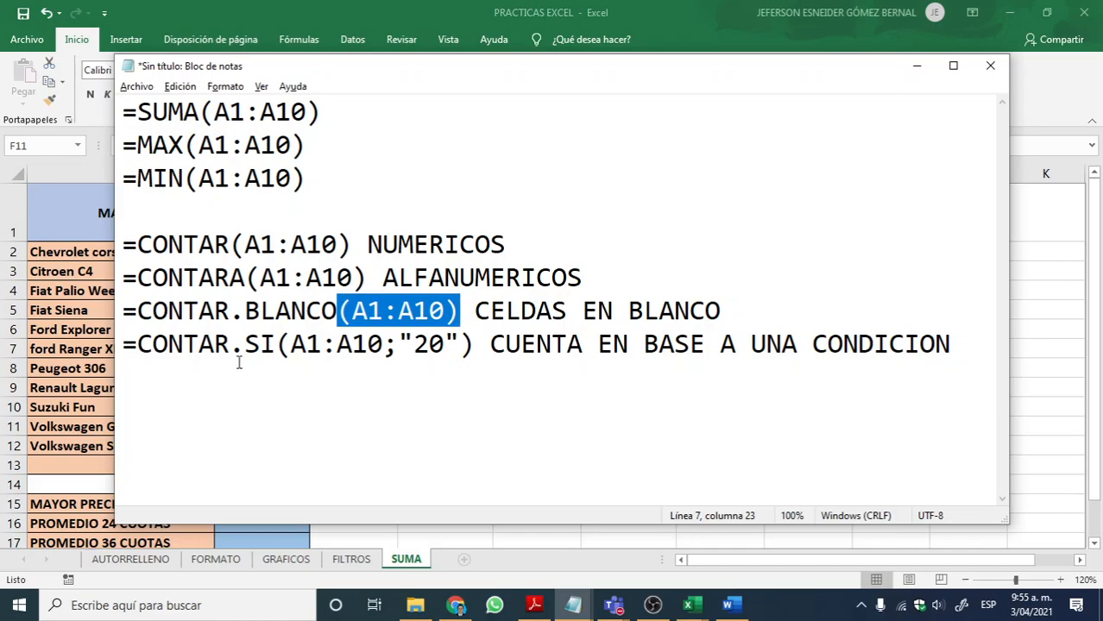
{"action": "left_click", "coordinate": [214, 346]}
{"action": "left_click_drag", "start_coordinate": [121, 344], "coordinate": [480, 345]}
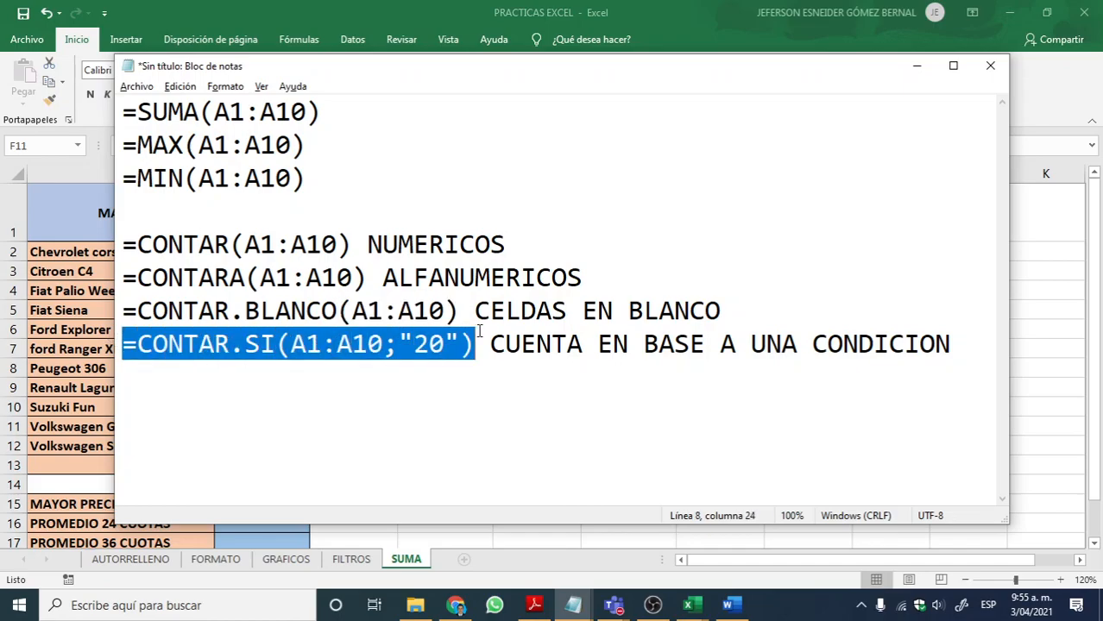
Step: Review the CONTAR.SI arguments in the notes by highlighting the A1:A10 range, the semicolon and the 20 criterion
{"action": "left_click", "coordinate": [353, 345]}
{"action": "left_click_drag", "start_coordinate": [292, 345], "coordinate": [397, 345]}
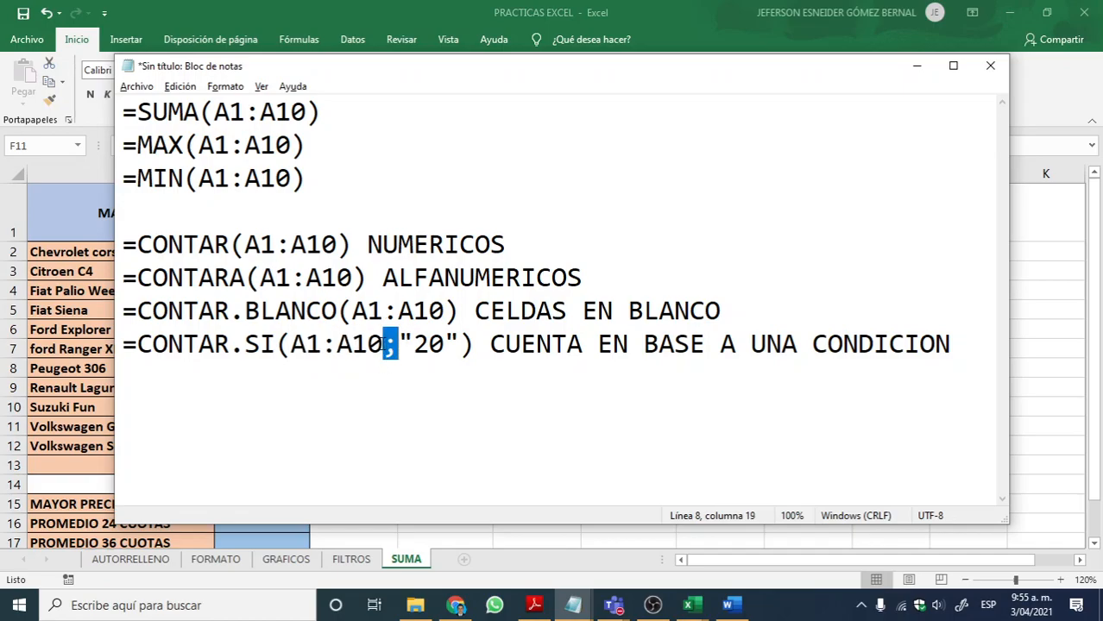
{"action": "left_click", "coordinate": [388, 346]}
{"action": "left_click_drag", "start_coordinate": [385, 346], "coordinate": [397, 345]}
{"action": "left_click", "coordinate": [388, 346]}
{"action": "left_click_drag", "start_coordinate": [388, 346], "coordinate": [413, 344]}
{"action": "left_click", "coordinate": [413, 344]}
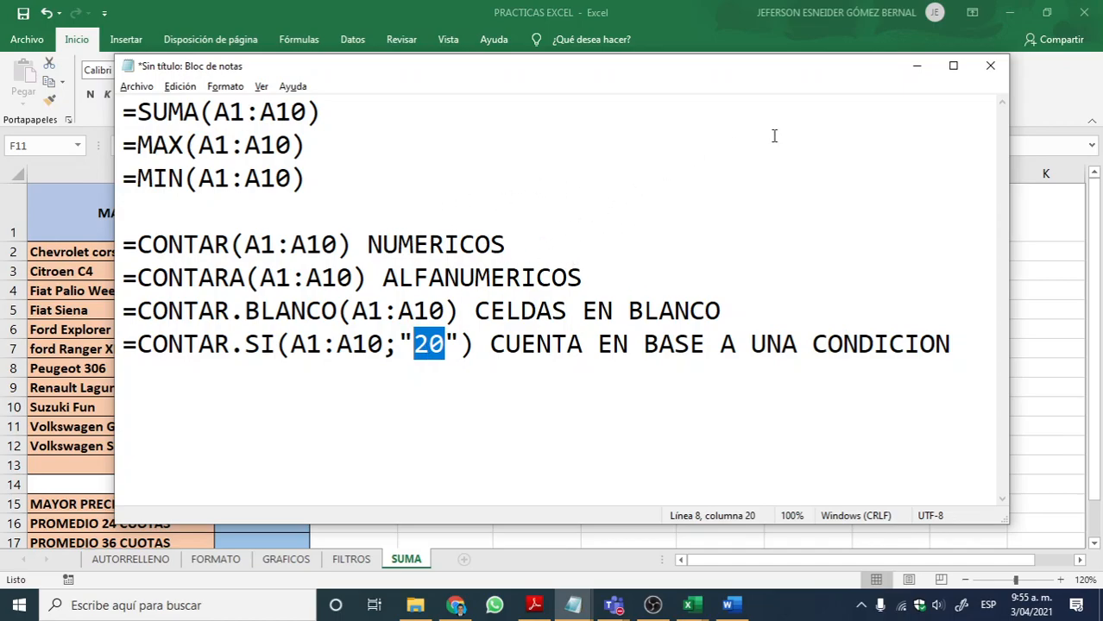
Step: Minimize the notes, add a new sheet to the PRACTICAS EXCEL workbook and name it CONTAR
{"action": "left_click", "coordinate": [917, 66]}
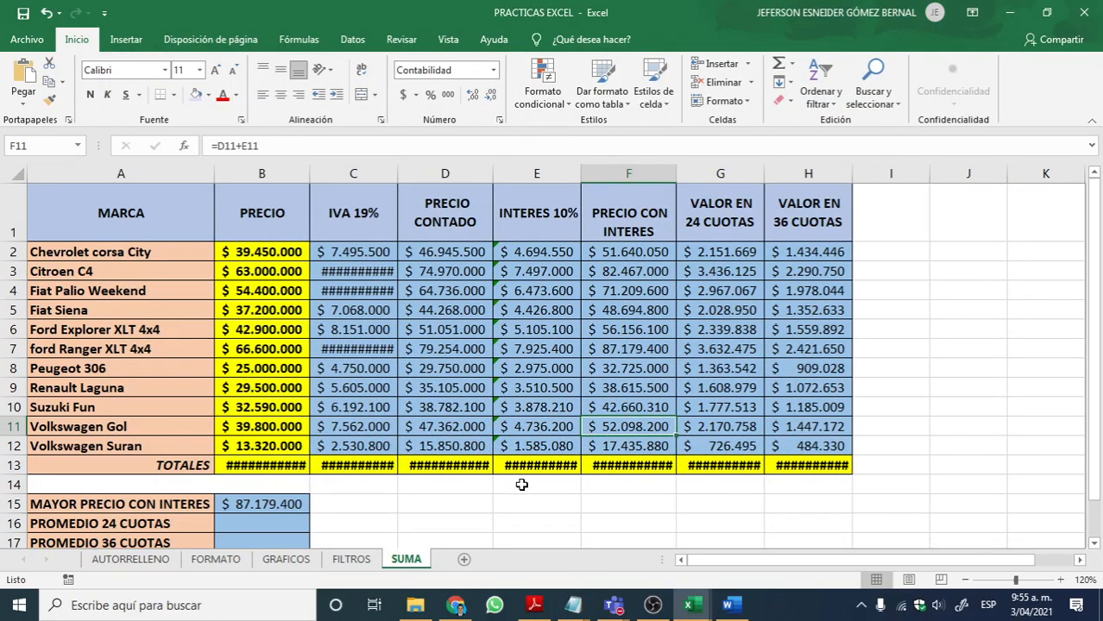
{"action": "left_click", "coordinate": [463, 559]}
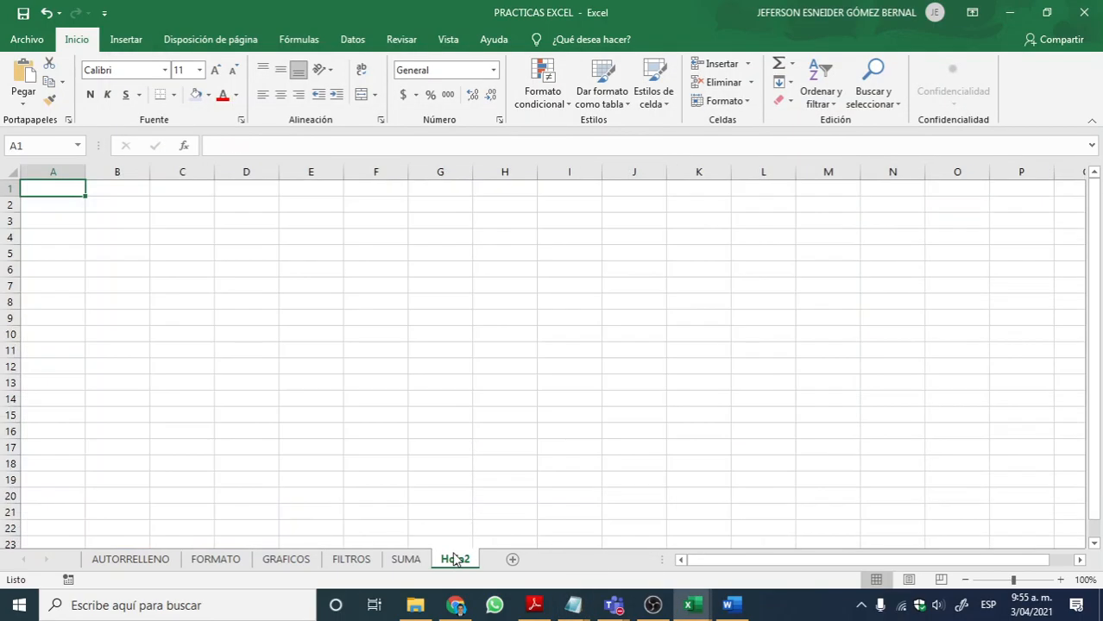
{"action": "double_click", "coordinate": [456, 559]}
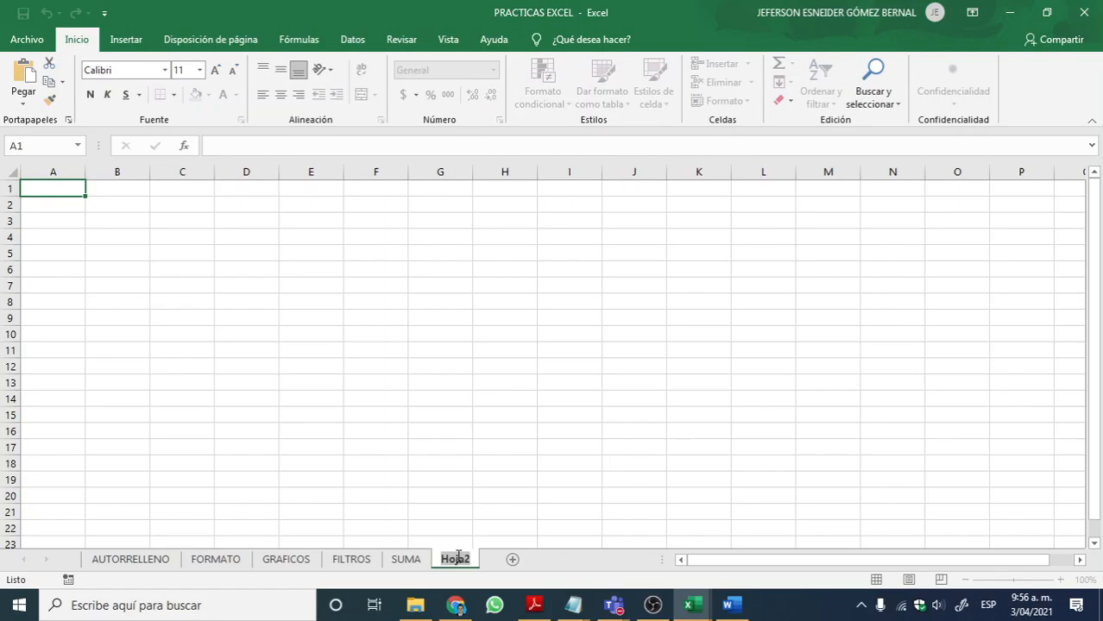
{"action": "type", "text": "CONTAR"}
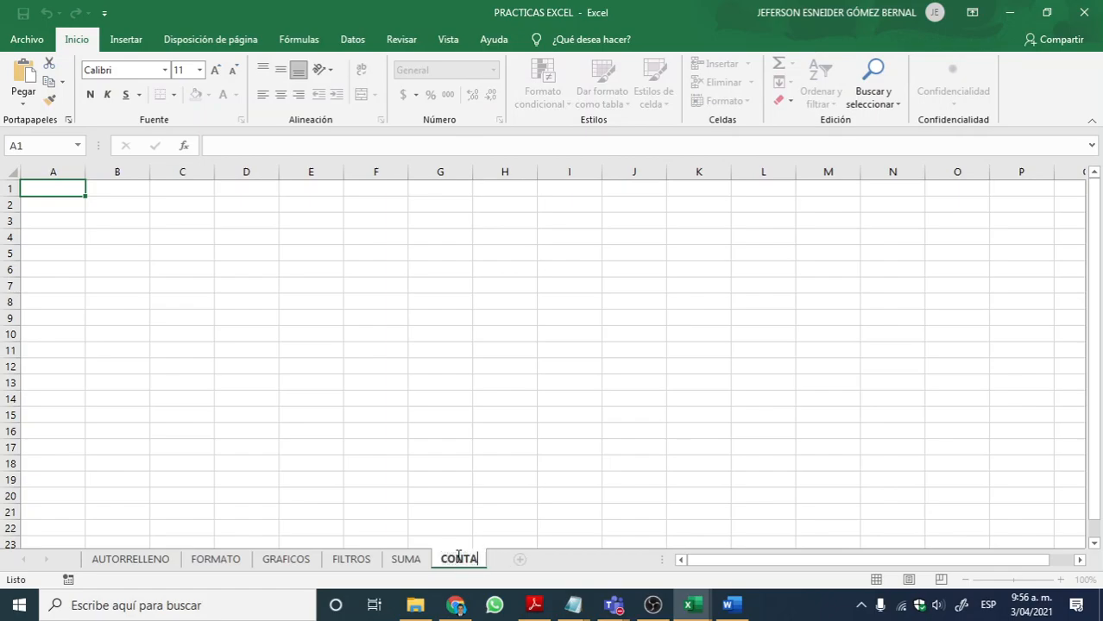
{"action": "key", "text": "Return"}
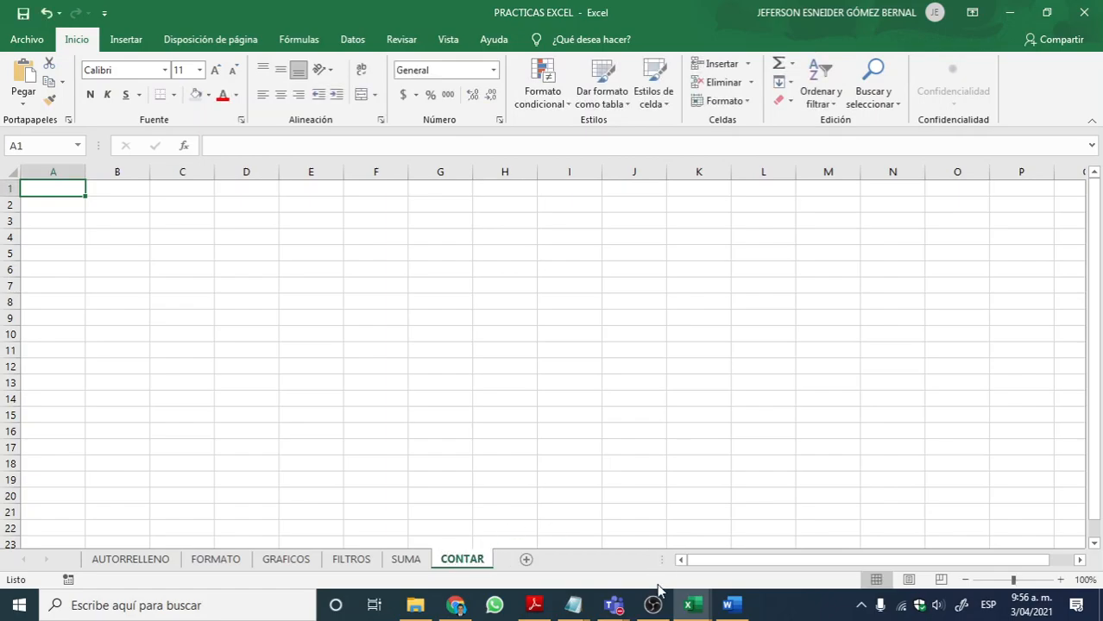
Step: Switch to the Libro de Practicas workbook and open the Ejercicio 10(26) sheet
{"action": "left_click", "coordinate": [690, 613]}
{"action": "left_click", "coordinate": [966, 519]}
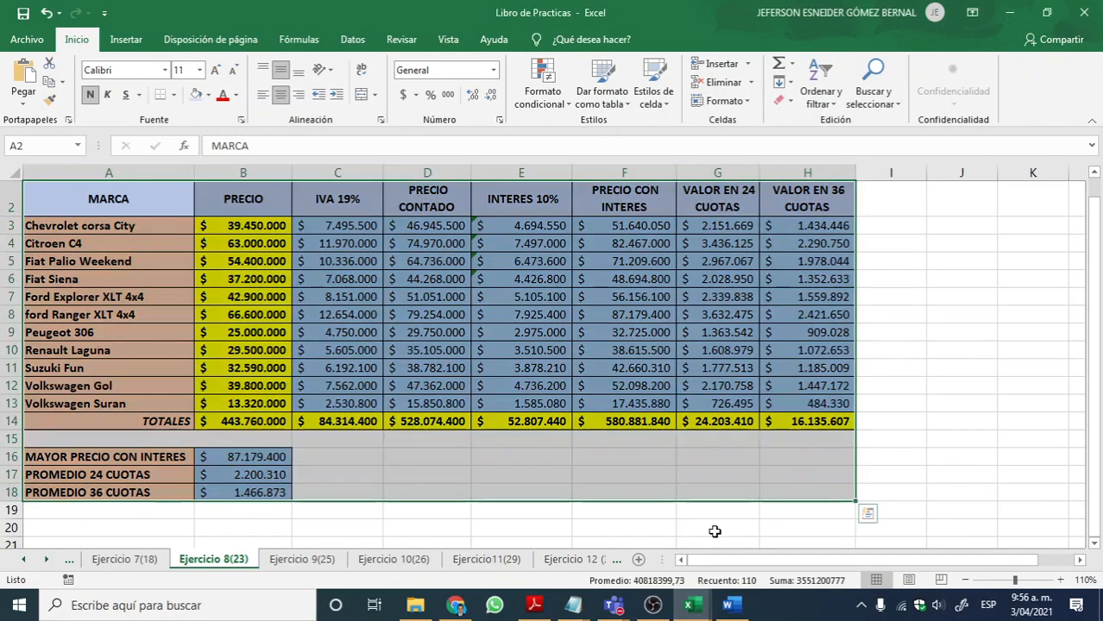
{"action": "left_click", "coordinate": [393, 559]}
{"action": "left_click", "coordinate": [486, 559]}
{"action": "left_click", "coordinate": [394, 559]}
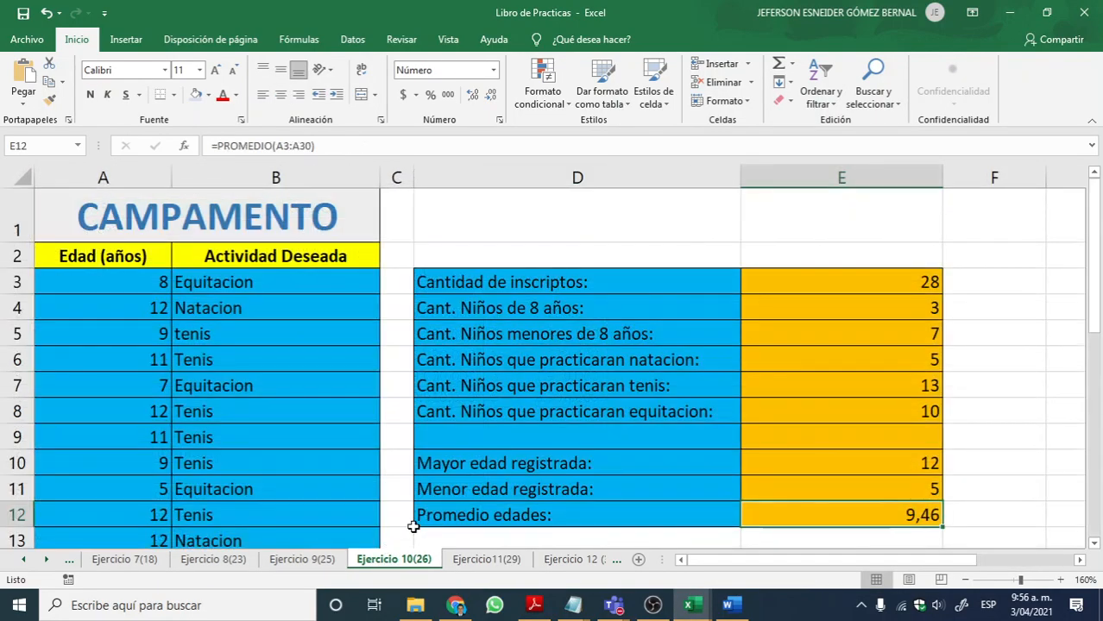
Step: Copy the entire Ejercicio 10(26) sheet and paste it into the CONTAR sheet of the PRACTICAS EXCEL workbook
{"action": "left_click", "coordinate": [24, 178]}
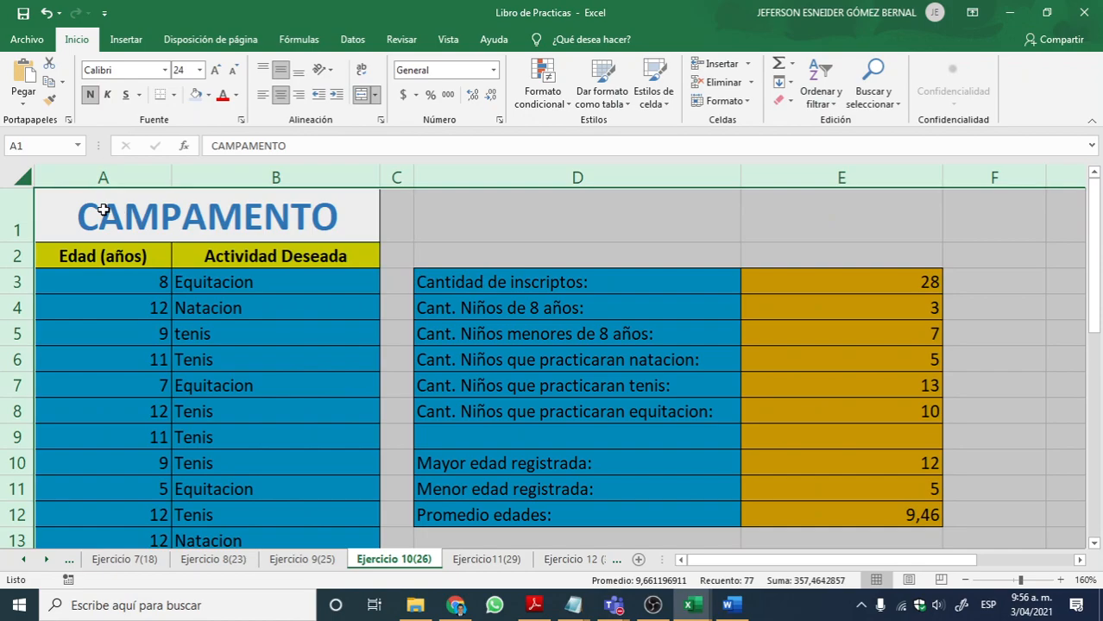
{"action": "key", "text": "ctrl+c"}
{"action": "key", "text": "alt+Tab"}
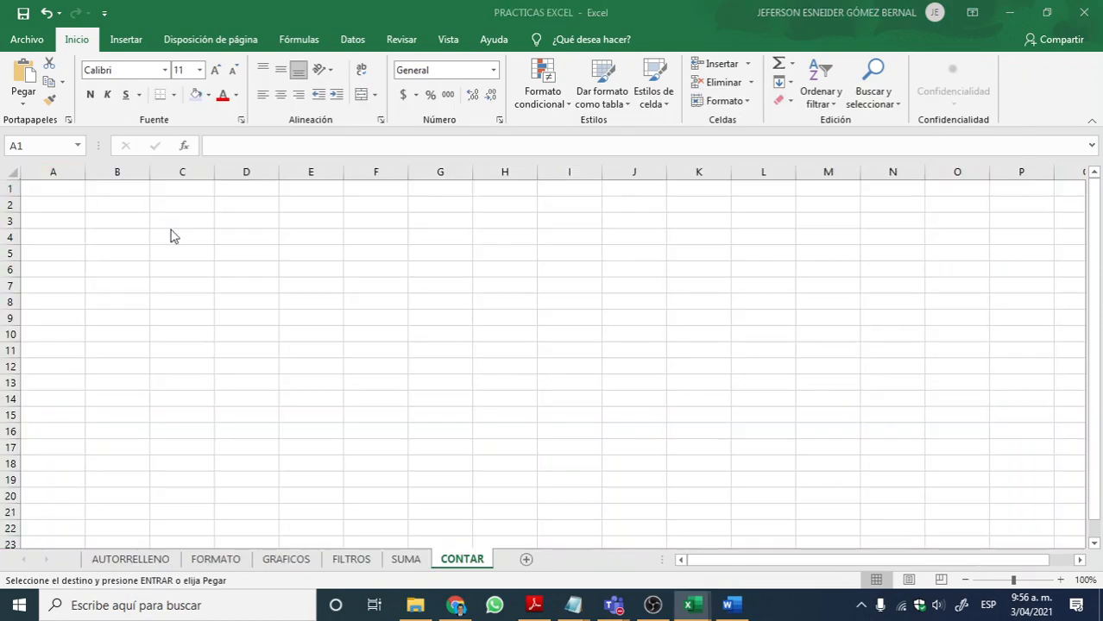
{"action": "left_click", "coordinate": [8, 172]}
{"action": "key", "text": "ctrl+v"}
Step: Clear the contents of E3:E14 beside the summary labels, keeping the cell formatting
{"action": "left_click", "coordinate": [406, 288]}
{"action": "left_click_drag", "start_coordinate": [500, 242], "coordinate": [525, 417]}
{"action": "key", "text": "Delete"}
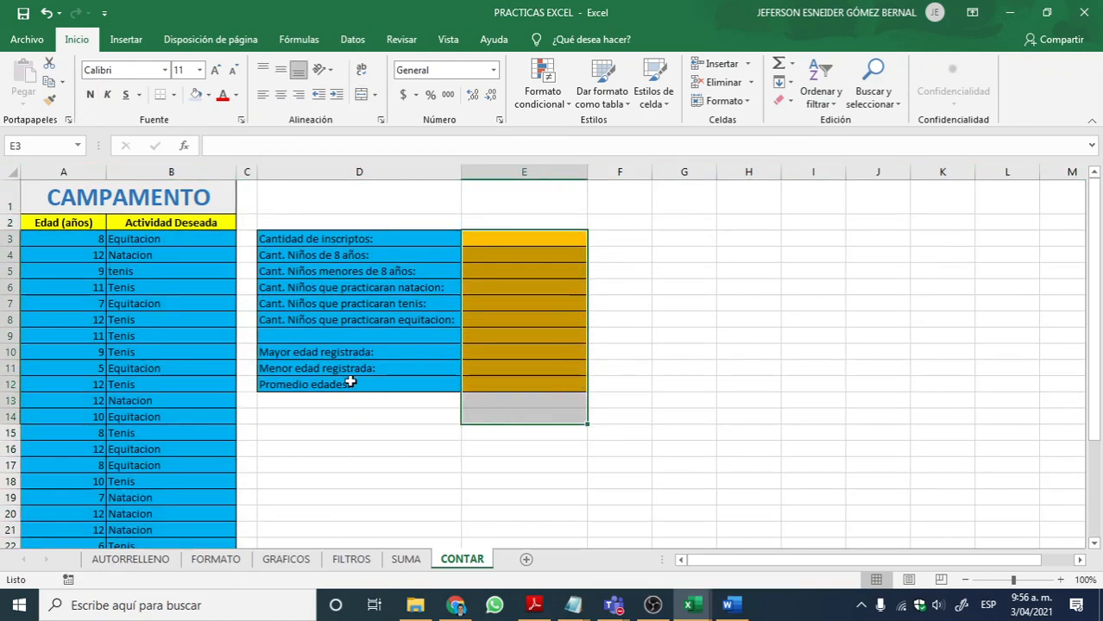
Step: Examine the Edad and Actividad Deseada columns in the first records of the CAMPAMENTO table
{"action": "left_click", "coordinate": [113, 227]}
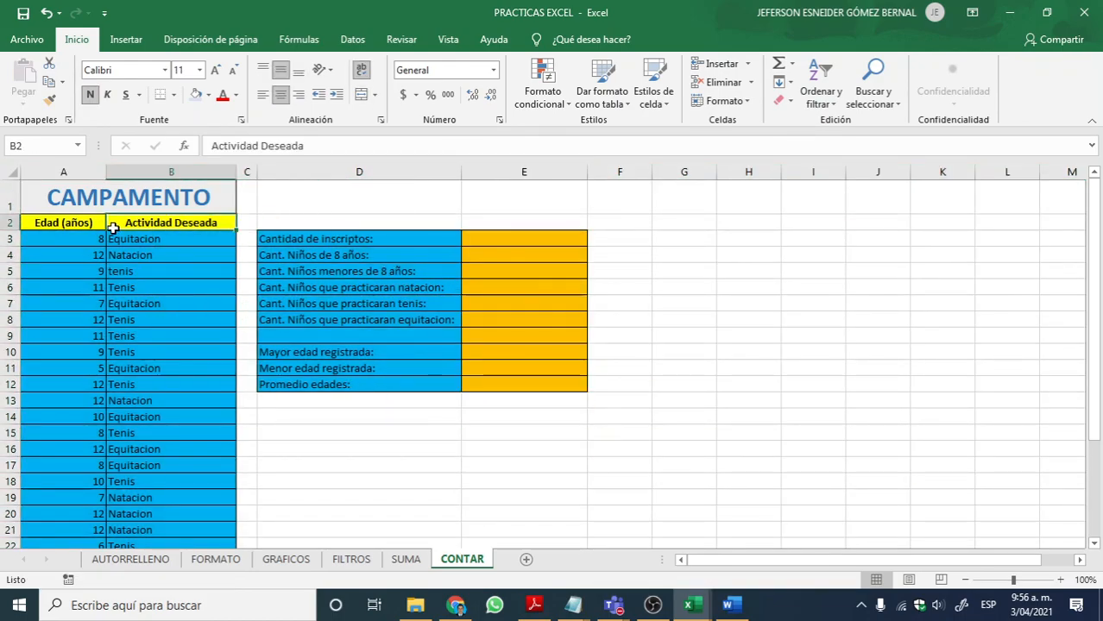
{"action": "left_click", "coordinate": [59, 237]}
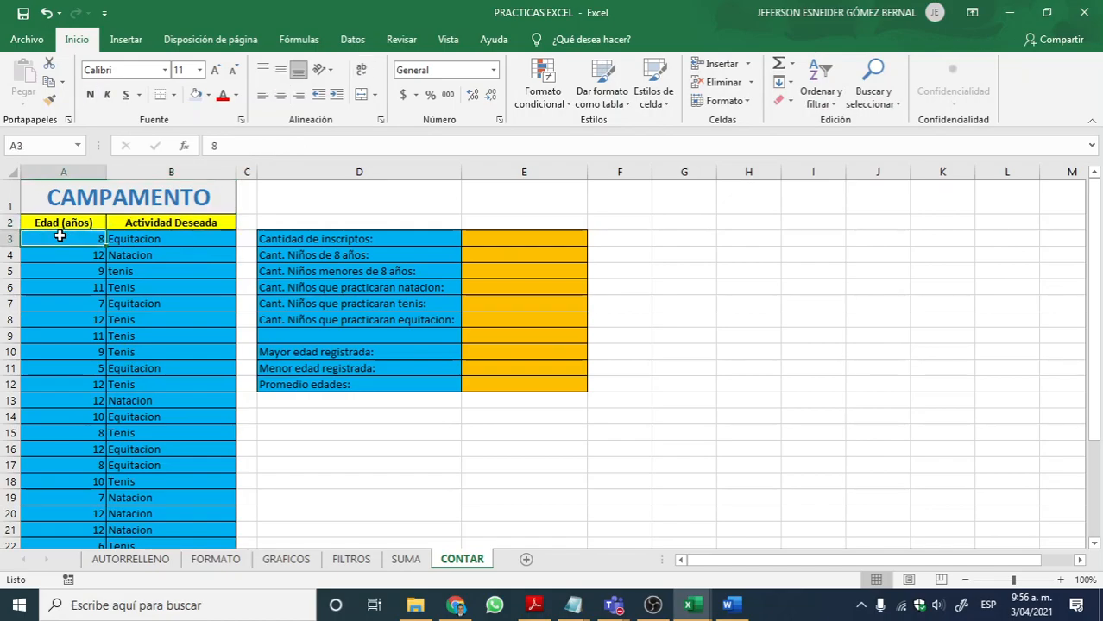
{"action": "left_click", "coordinate": [78, 302]}
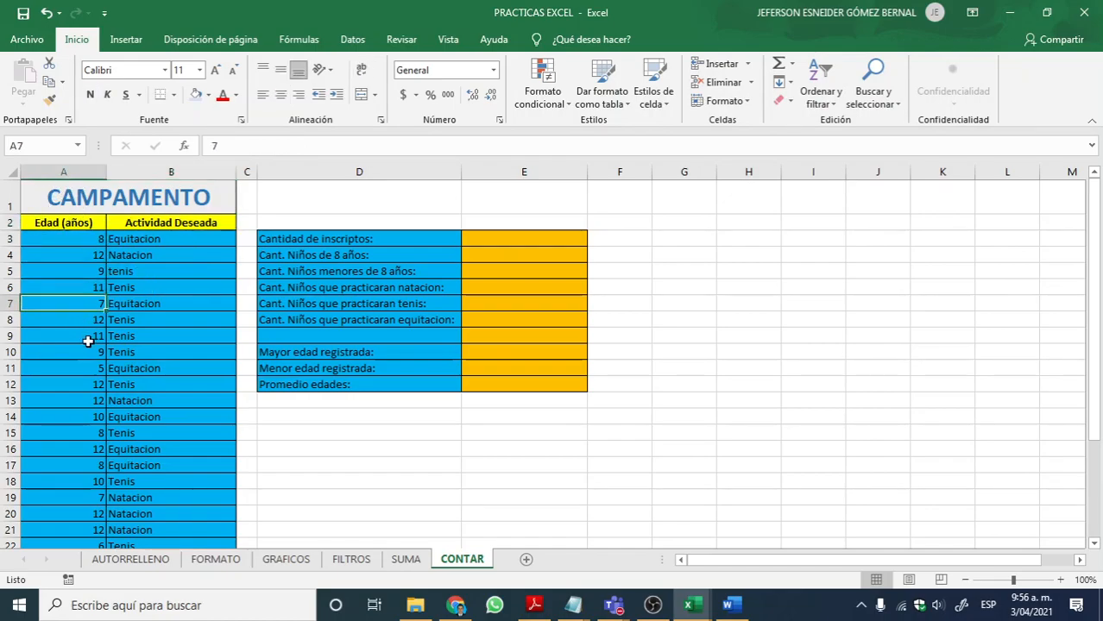
{"action": "left_click", "coordinate": [186, 255]}
{"action": "left_click", "coordinate": [169, 287]}
{"action": "left_click_drag", "start_coordinate": [164, 320], "coordinate": [165, 336]}
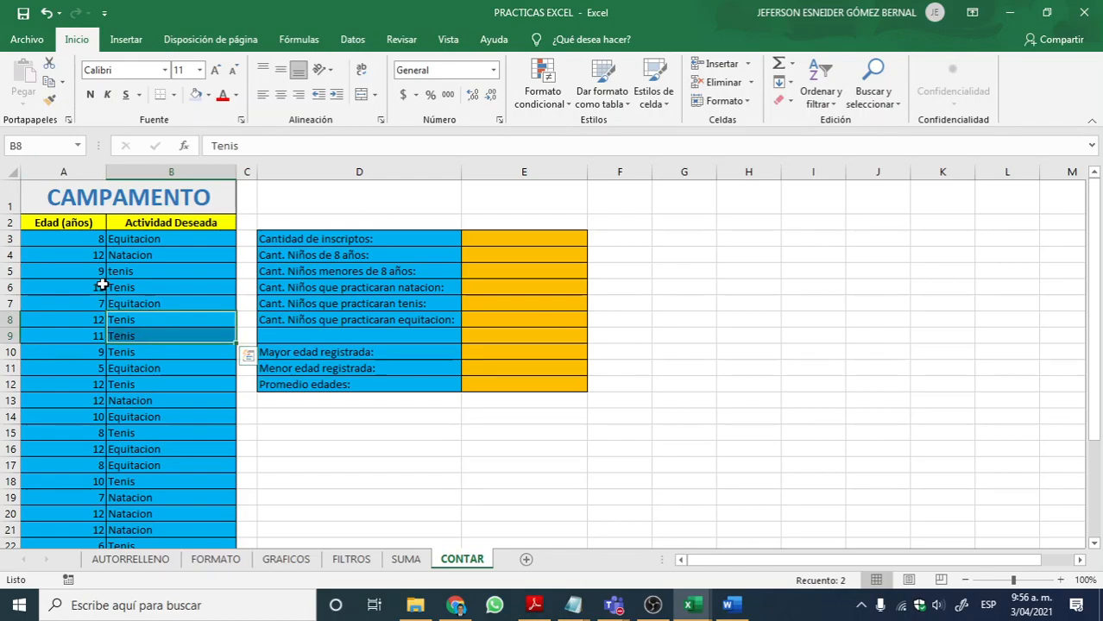
{"action": "left_click", "coordinate": [81, 242]}
{"action": "left_click", "coordinate": [161, 242]}
{"action": "left_click", "coordinate": [81, 252]}
{"action": "left_click", "coordinate": [153, 254]}
{"action": "scroll", "coordinate": [140, 320], "scroll_direction": "down", "scroll_amount": 5}
{"action": "scroll", "coordinate": [139, 320], "scroll_direction": "up", "scroll_amount": 5}
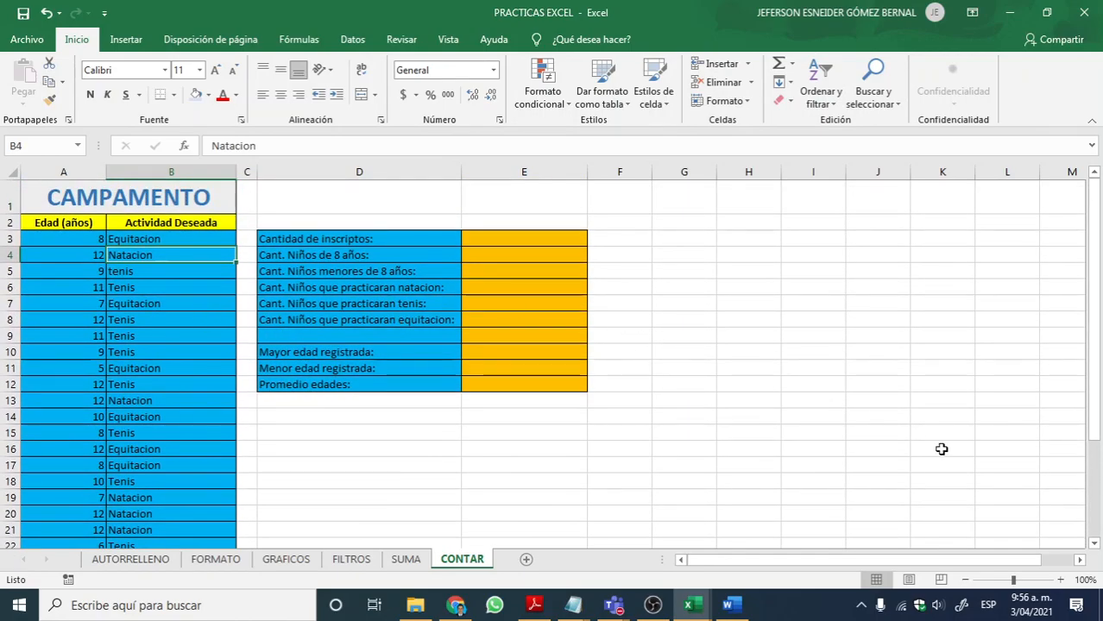
Step: Examine how age and activity pair up in the last CAMPAMENTO record in row 30, and return to cell E3
{"action": "left_click", "coordinate": [1061, 581]}
{"action": "left_click", "coordinate": [1060, 581]}
{"action": "left_click", "coordinate": [1060, 581]}
{"action": "left_click", "coordinate": [1061, 581]}
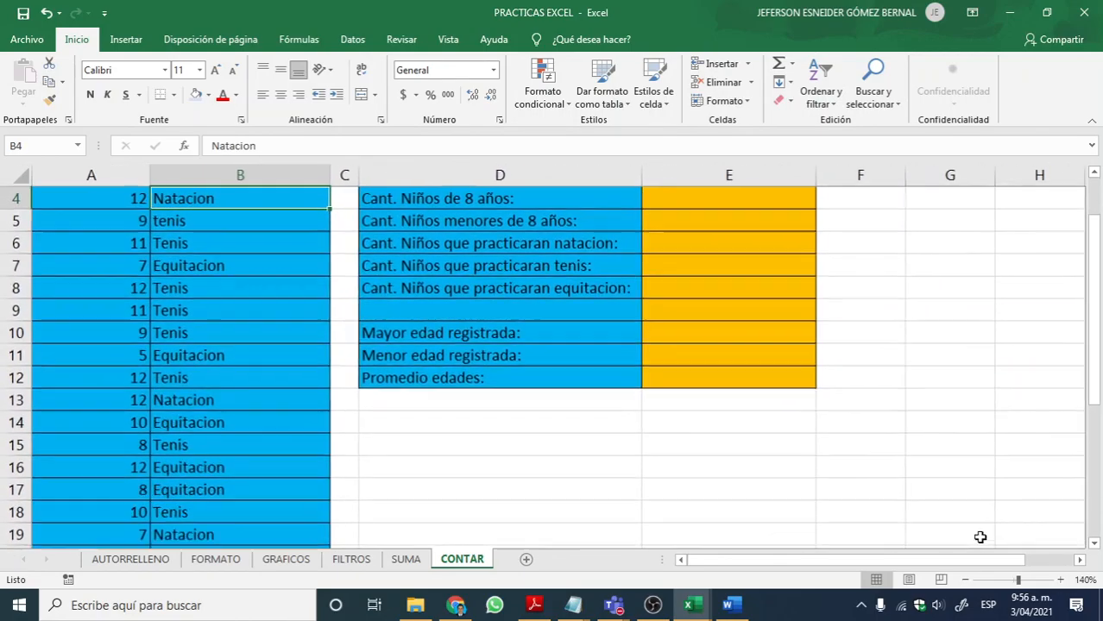
{"action": "scroll", "coordinate": [884, 498], "scroll_direction": "up", "scroll_amount": 1}
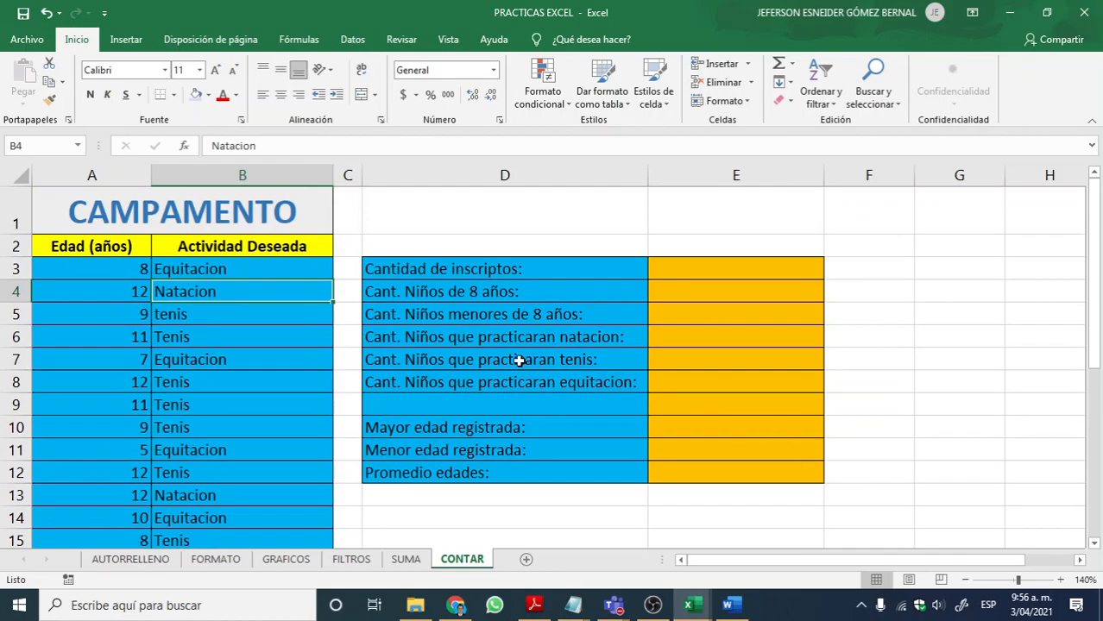
{"action": "scroll", "coordinate": [226, 306], "scroll_direction": "down", "scroll_amount": 7}
{"action": "left_click", "coordinate": [221, 380]}
{"action": "left_click", "coordinate": [129, 380]}
{"action": "left_click", "coordinate": [216, 380]}
{"action": "left_click", "coordinate": [133, 379]}
{"action": "left_click", "coordinate": [201, 381]}
{"action": "left_click", "coordinate": [113, 383]}
{"action": "left_click", "coordinate": [205, 388]}
{"action": "left_click", "coordinate": [106, 379]}
{"action": "left_click", "coordinate": [172, 380]}
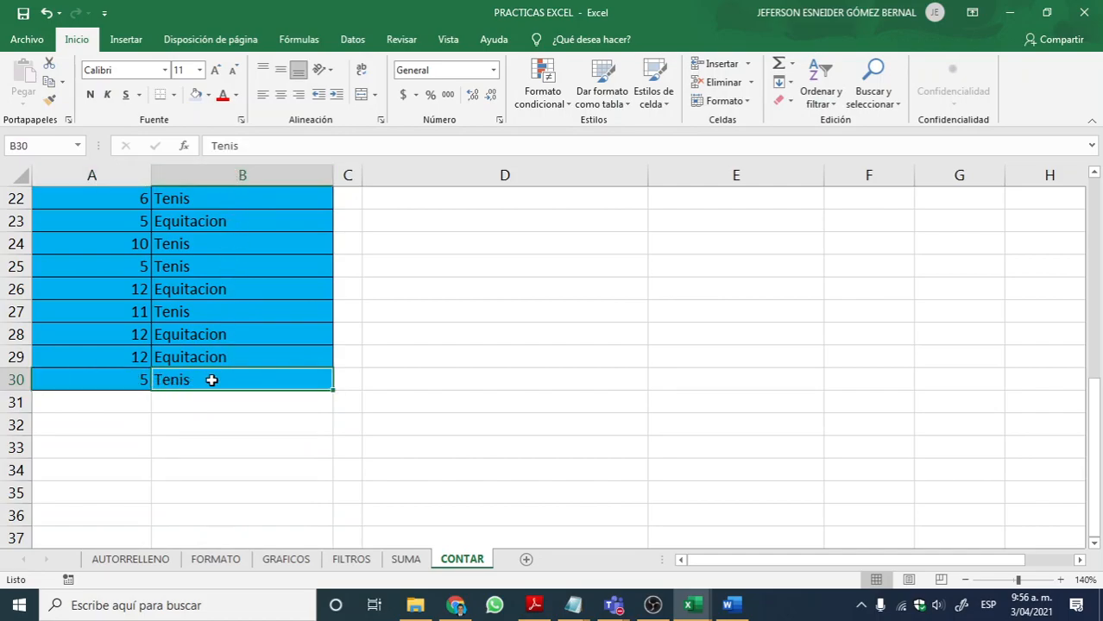
{"action": "left_click", "coordinate": [106, 383]}
{"action": "left_click", "coordinate": [194, 381]}
{"action": "left_click", "coordinate": [88, 378]}
{"action": "left_click", "coordinate": [194, 381]}
{"action": "left_click", "coordinate": [120, 380]}
{"action": "scroll", "coordinate": [371, 347], "scroll_direction": "up", "scroll_amount": 7}
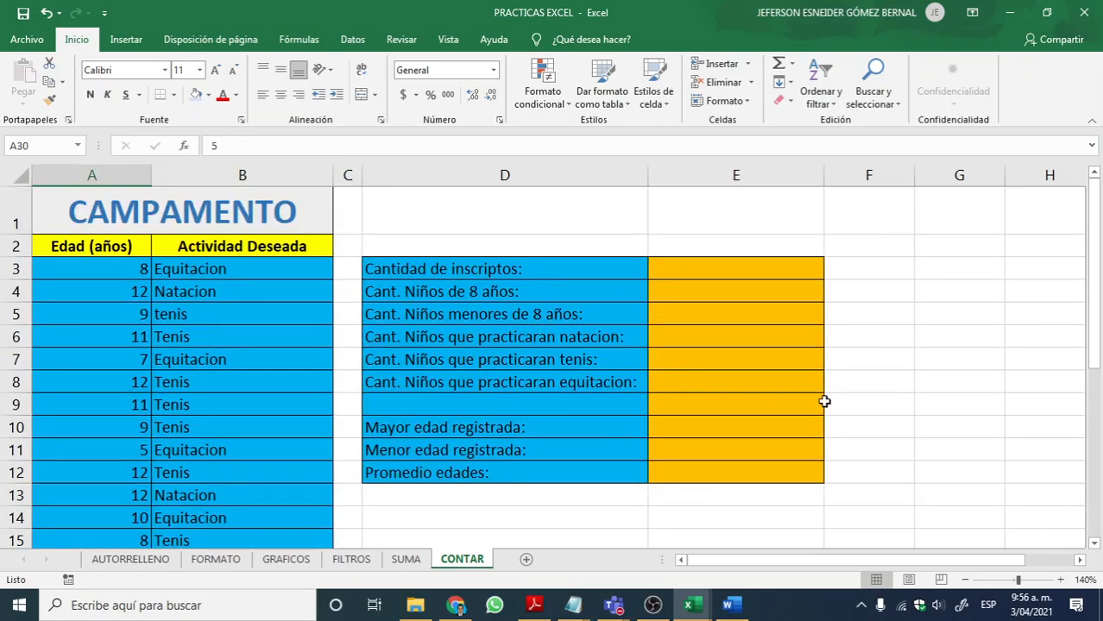
{"action": "left_click", "coordinate": [1060, 580]}
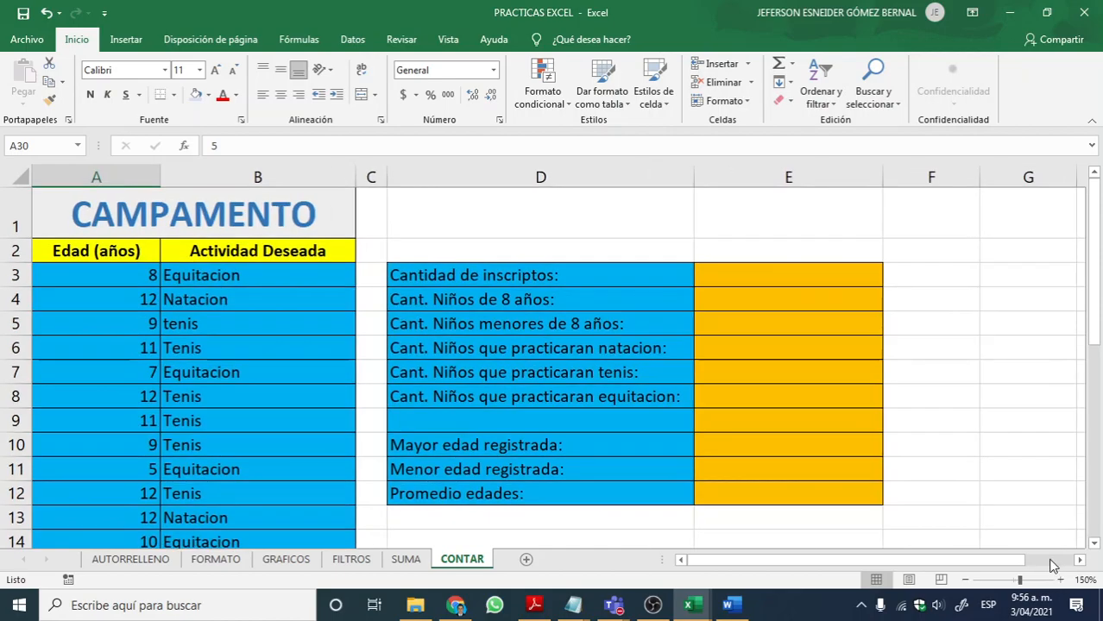
{"action": "left_click", "coordinate": [736, 282]}
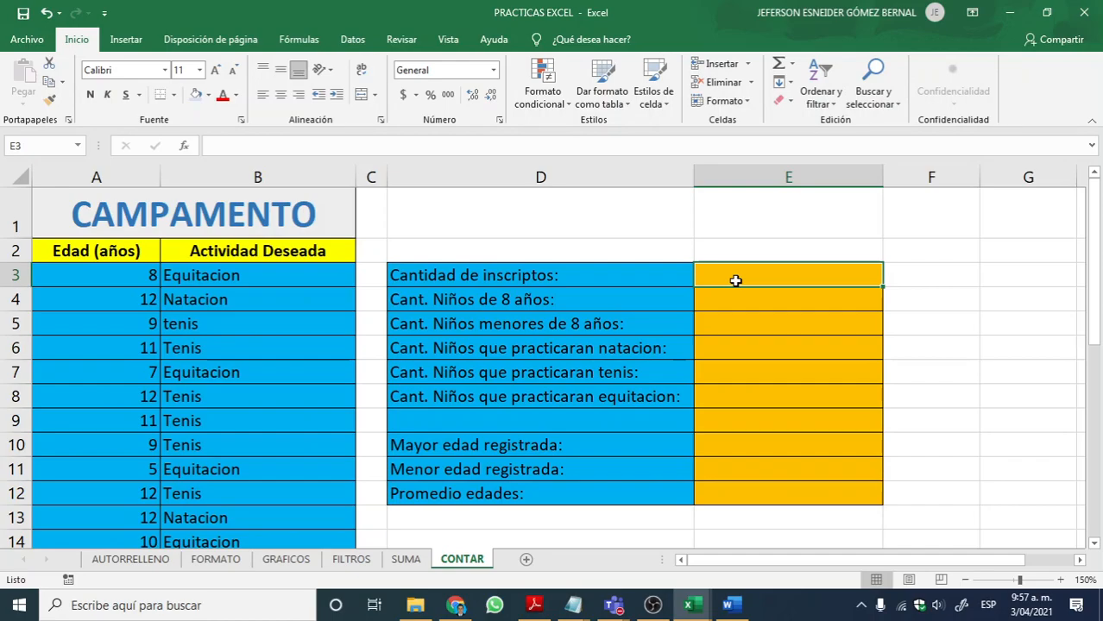
Step: Switch to the Teams meeting, stop the current screen share and share the Screen #1 desktop again
{"action": "key", "text": "alt+Tab"}
{"action": "key", "text": "alt+Tab"}
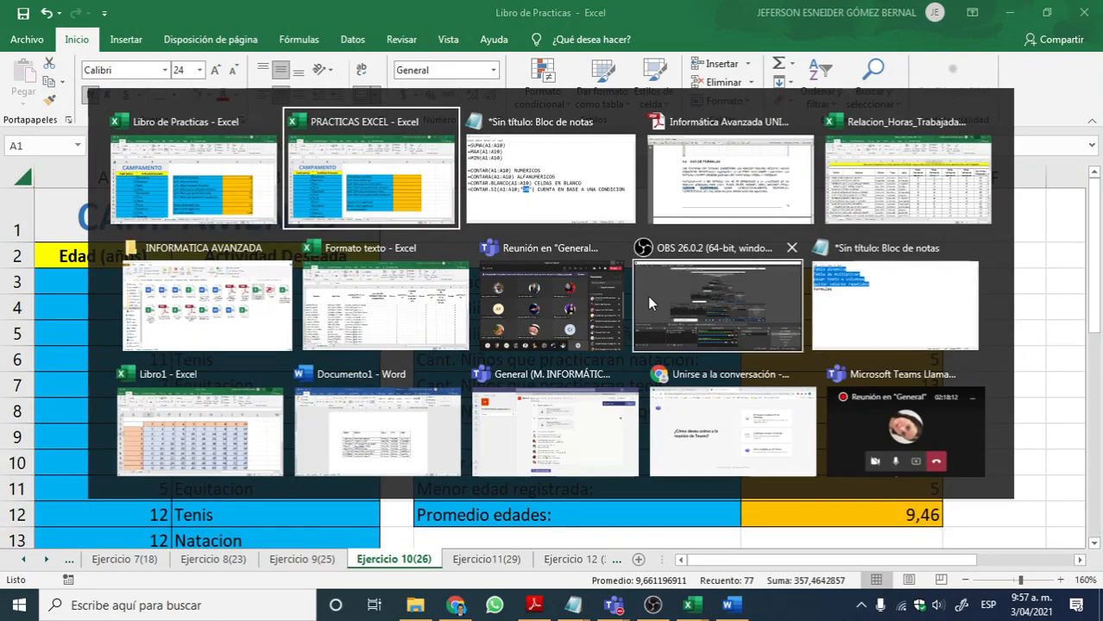
{"action": "left_click", "coordinate": [551, 304]}
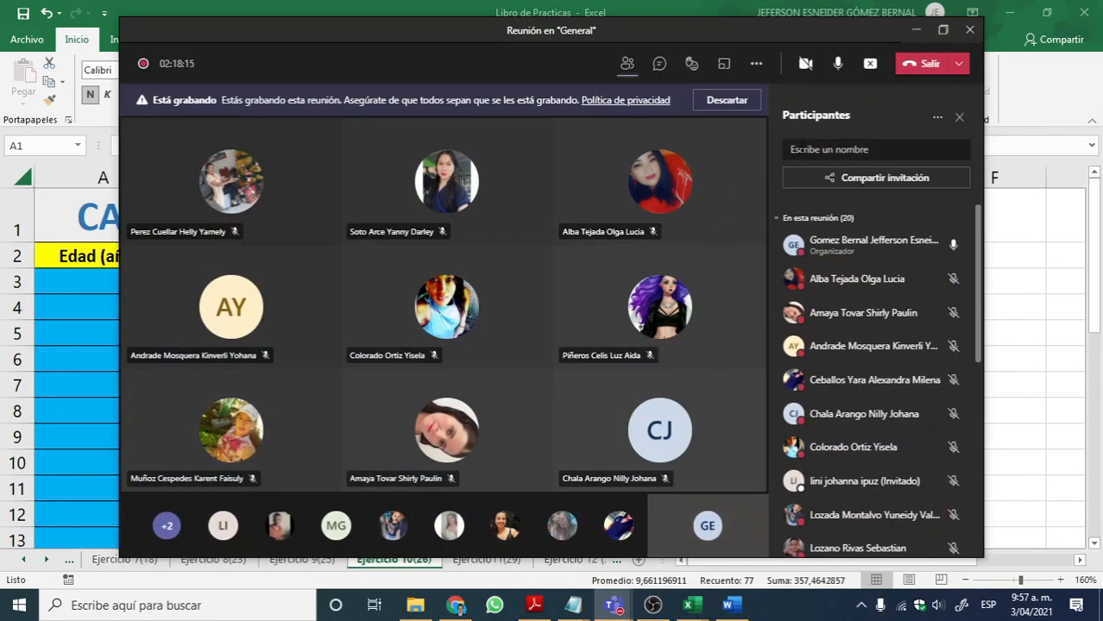
{"action": "left_click", "coordinate": [870, 67]}
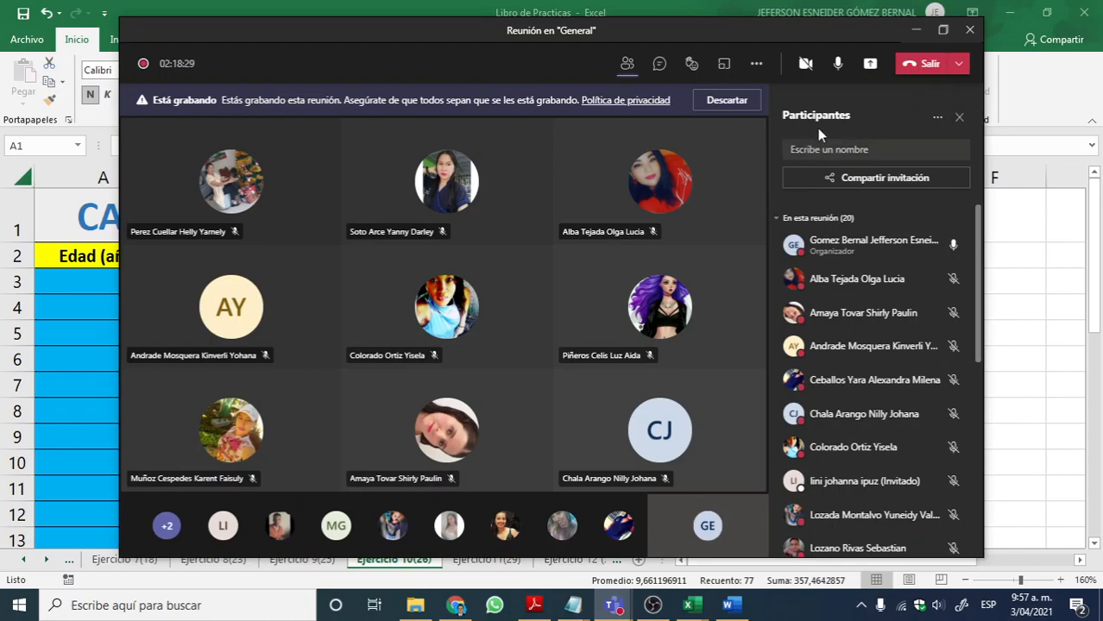
{"action": "left_click", "coordinate": [871, 66]}
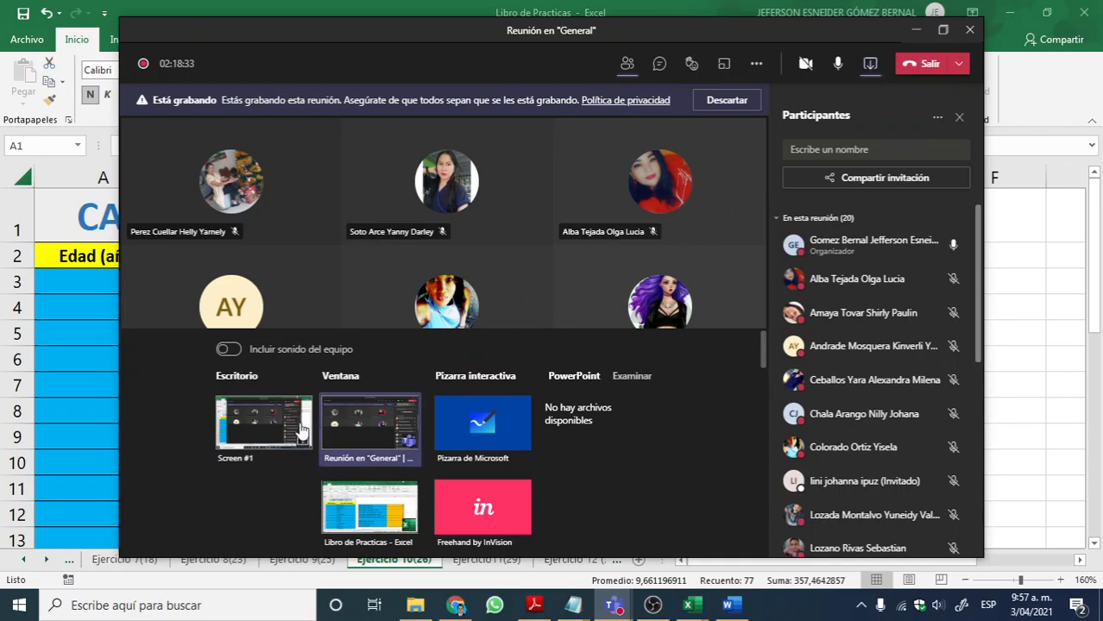
{"action": "left_click", "coordinate": [265, 432]}
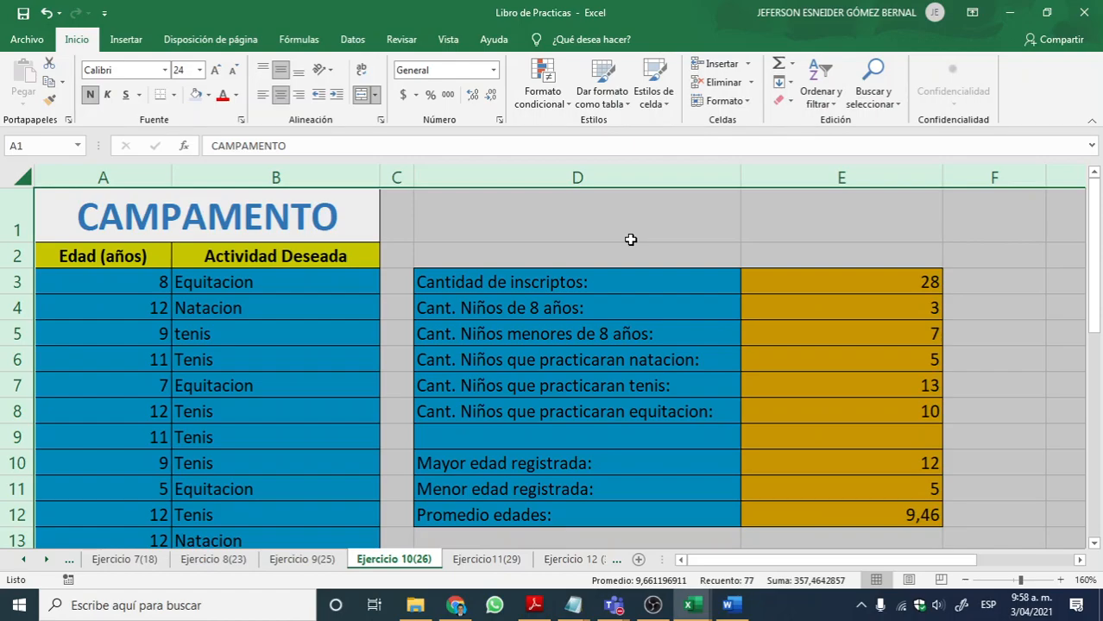
Step: Review the solved results in E3:E12 of Ejercicio 10(26) and switch back to the PRACTICAS EXCEL workbook
{"action": "left_click", "coordinate": [802, 266]}
{"action": "left_click_drag", "start_coordinate": [800, 274], "coordinate": [820, 515]}
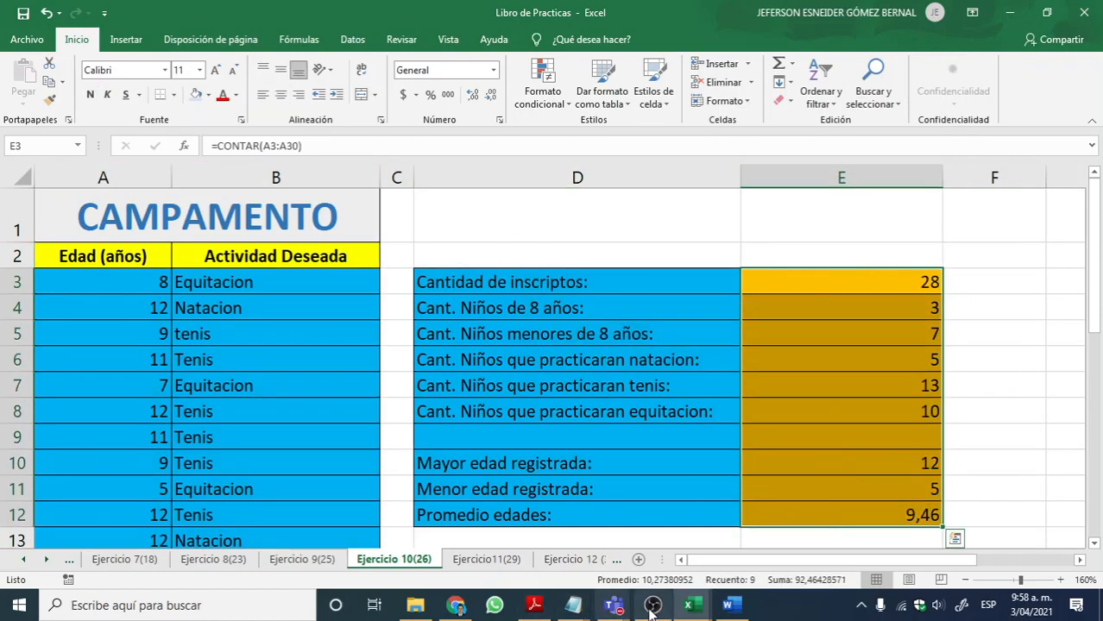
{"action": "left_click", "coordinate": [690, 605]}
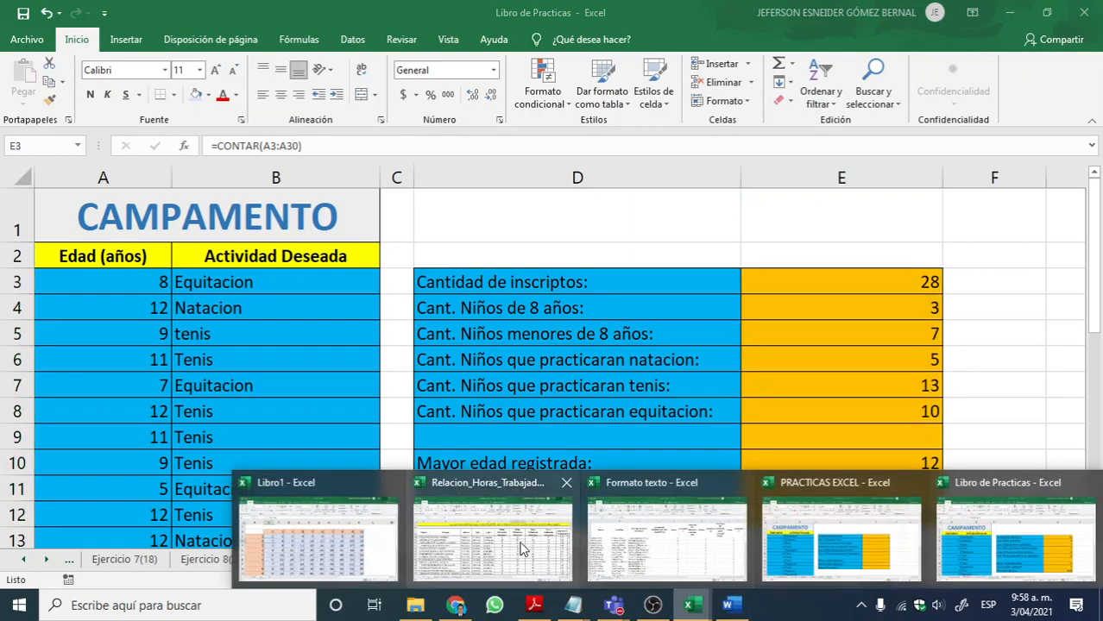
{"action": "left_click", "coordinate": [958, 531]}
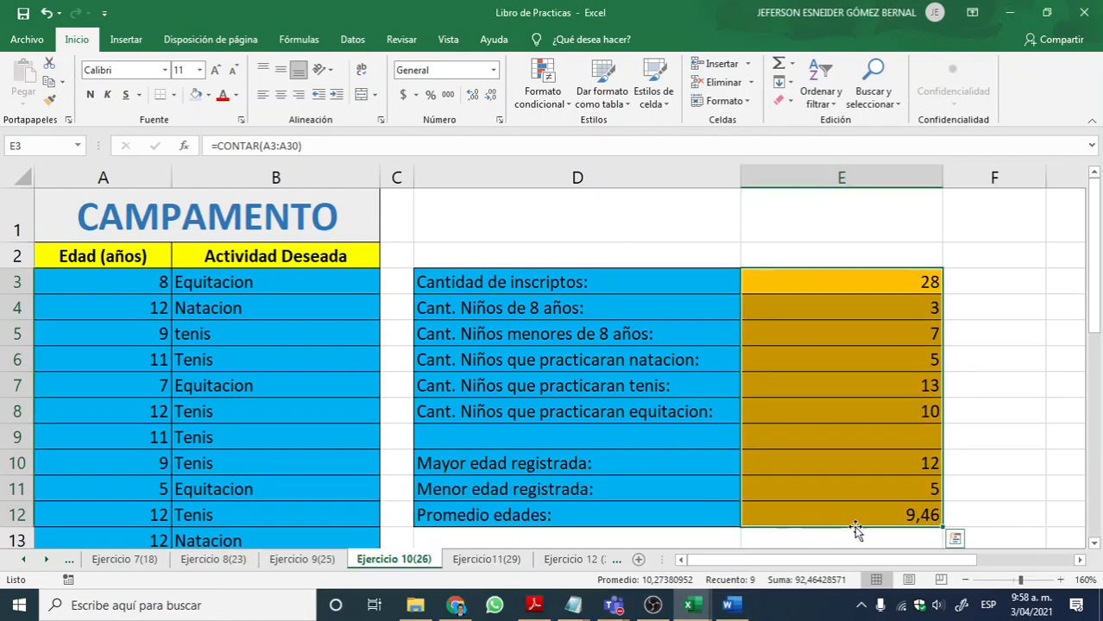
{"action": "left_click", "coordinate": [690, 605]}
{"action": "left_click", "coordinate": [741, 530]}
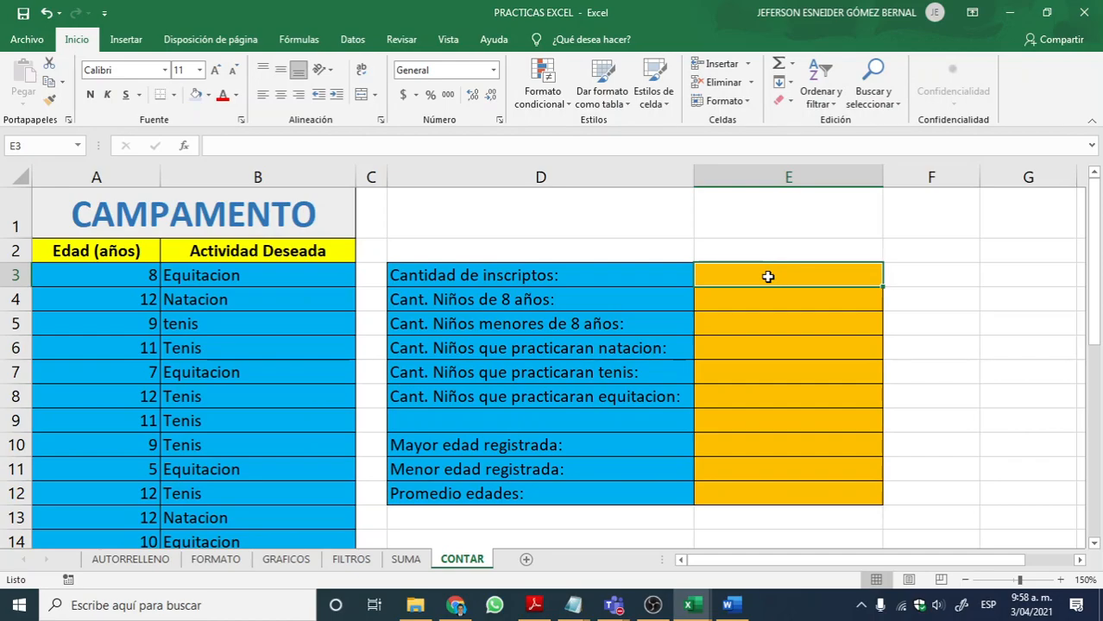
Step: Check the Teams meeting window, minimize it and return to the empty result cells of the CONTAR sheet
{"action": "key", "text": "alt+Tab"}
{"action": "key", "text": "alt+Tab"}
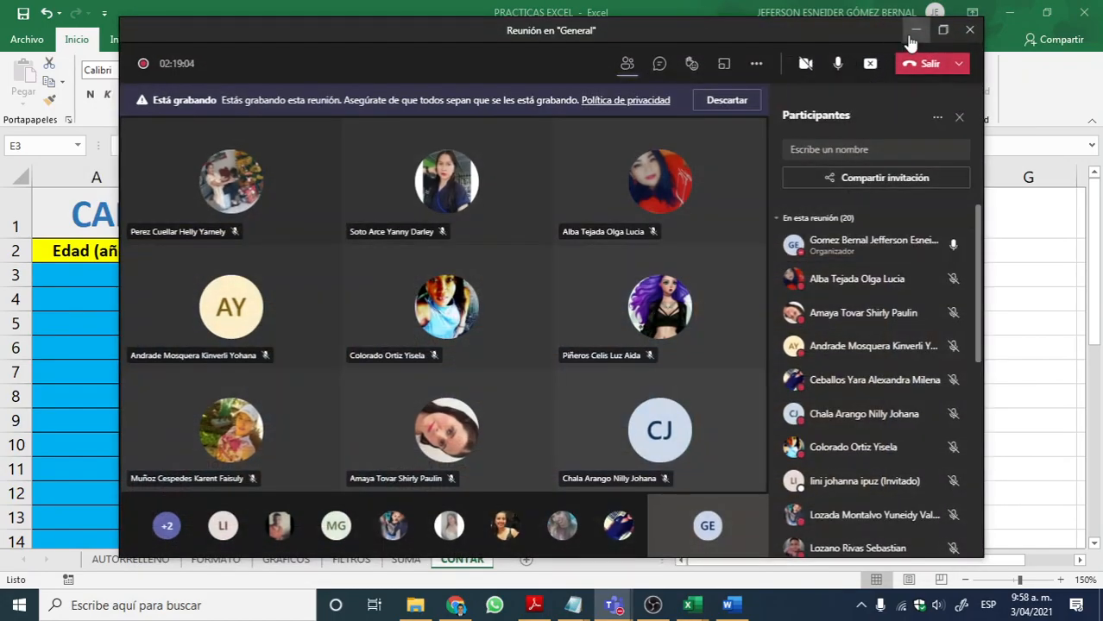
{"action": "left_click", "coordinate": [915, 31]}
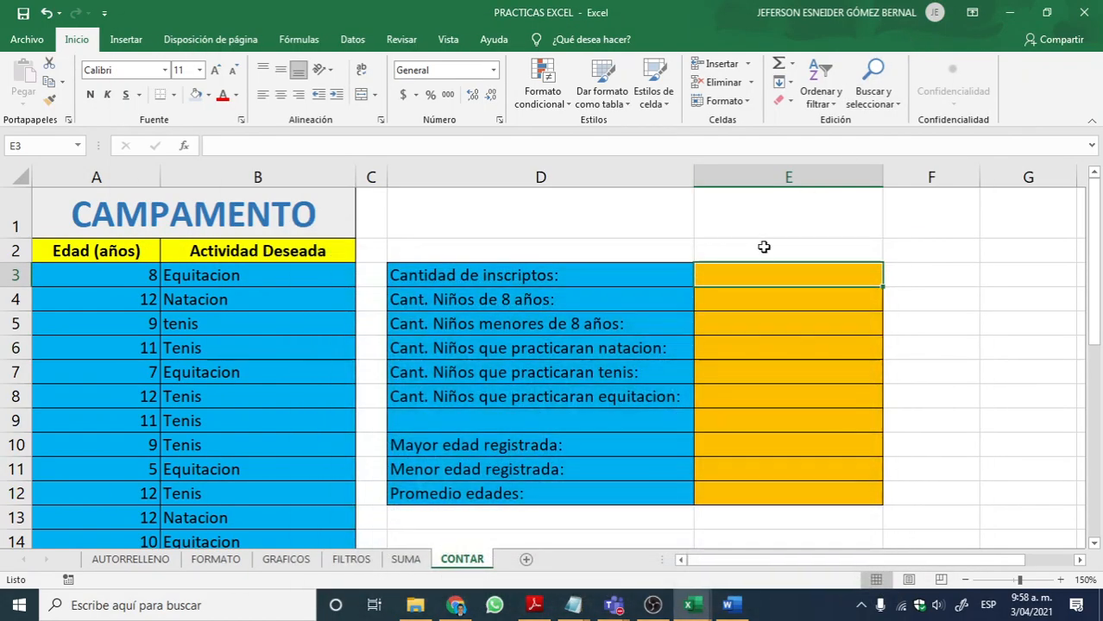
{"action": "left_click", "coordinate": [716, 349]}
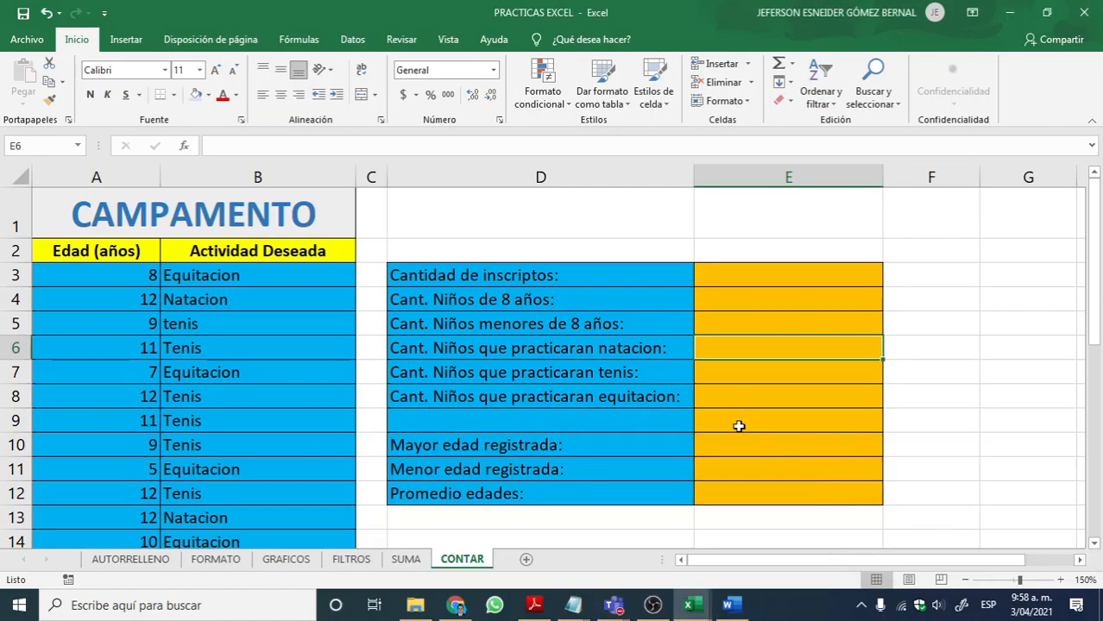
Step: Look over the Teams meeting participants again, minimize the meeting and go back to the question labels on the CONTAR sheet
{"action": "key", "text": "alt+Tab"}
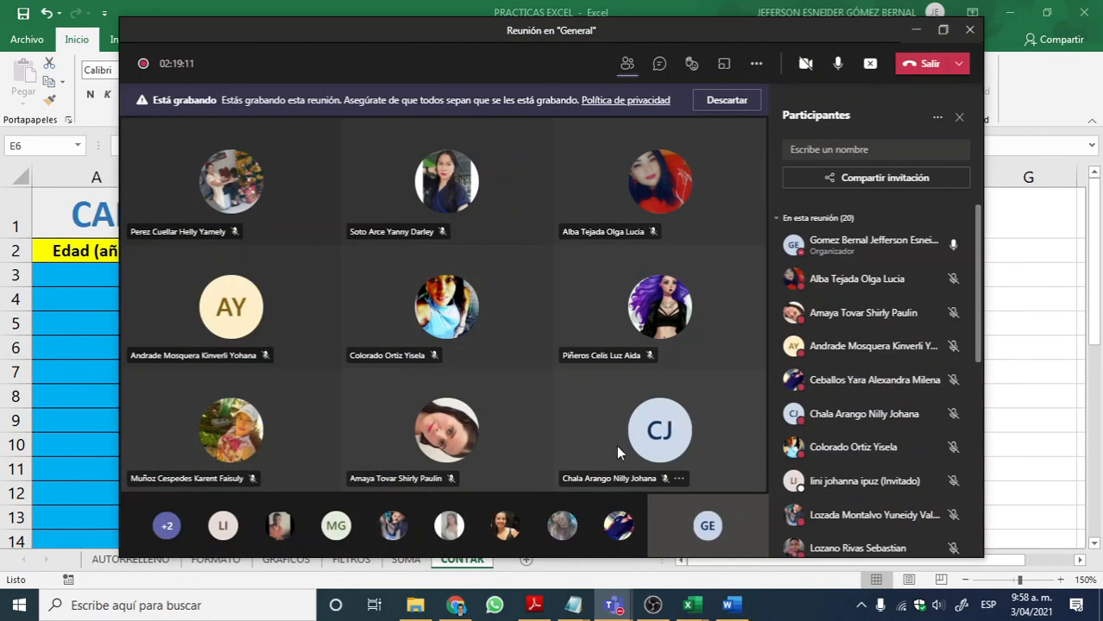
{"action": "key", "text": "alt+Tab"}
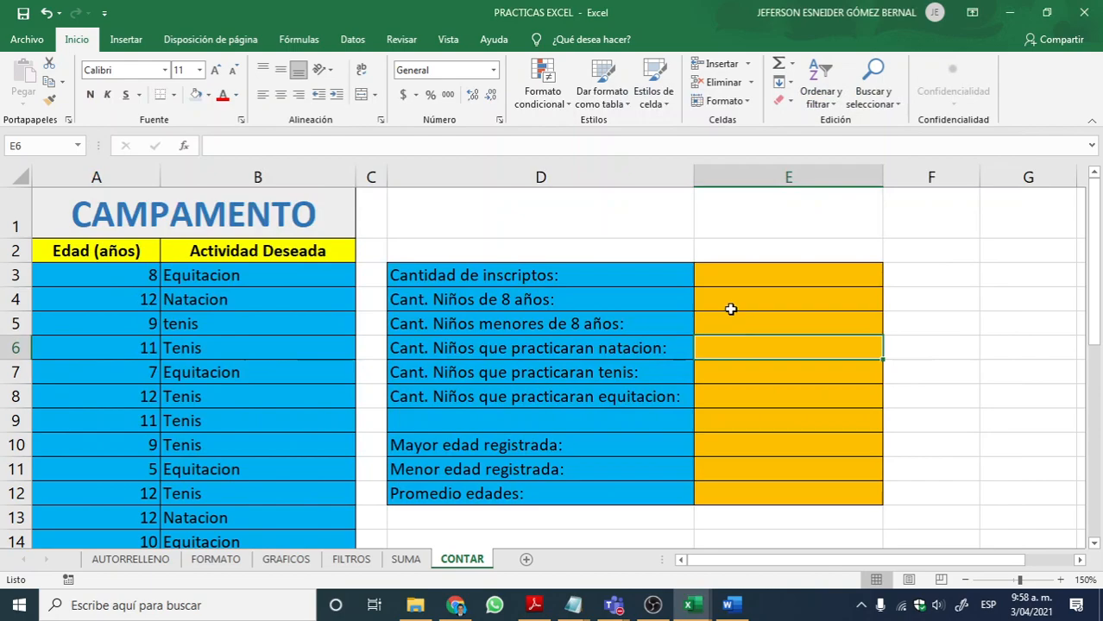
{"action": "key", "text": "alt+Tab"}
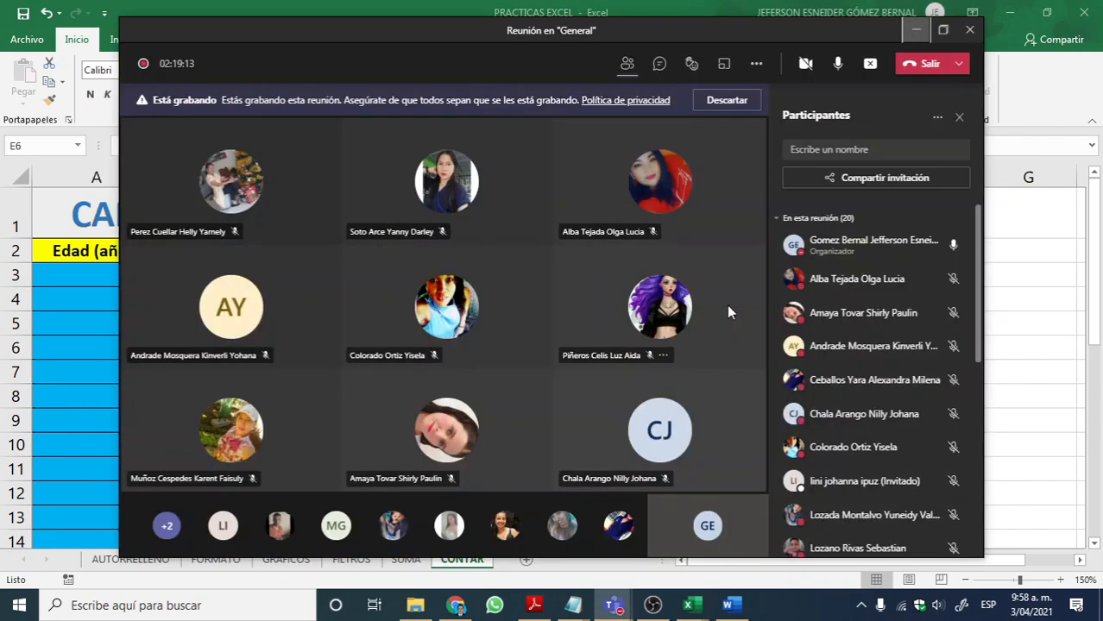
{"action": "left_click", "coordinate": [913, 35]}
{"action": "left_click", "coordinate": [616, 328]}
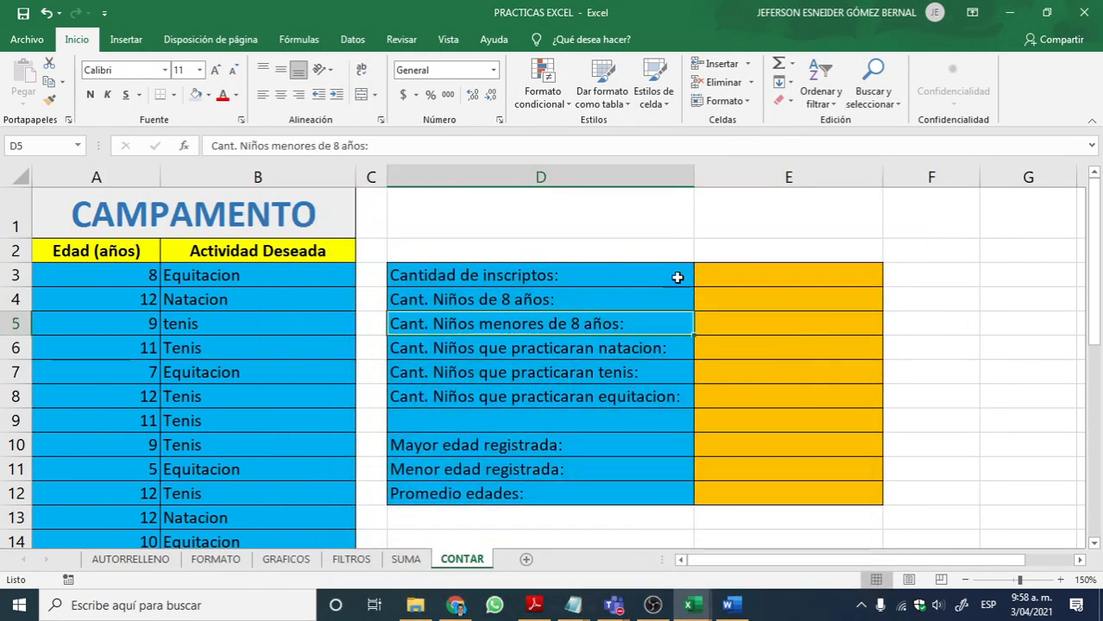
Step: Enter =CONTAR(A3:A30) in E3 to count the enrolled children from the age column
{"action": "left_click", "coordinate": [719, 273]}
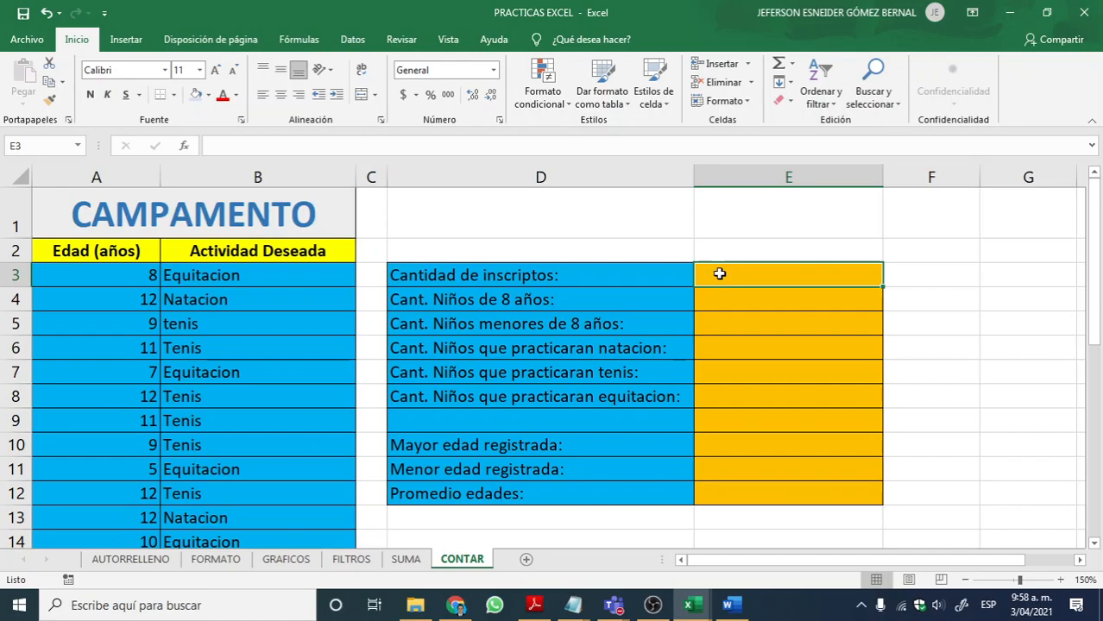
{"action": "type", "text": "="}
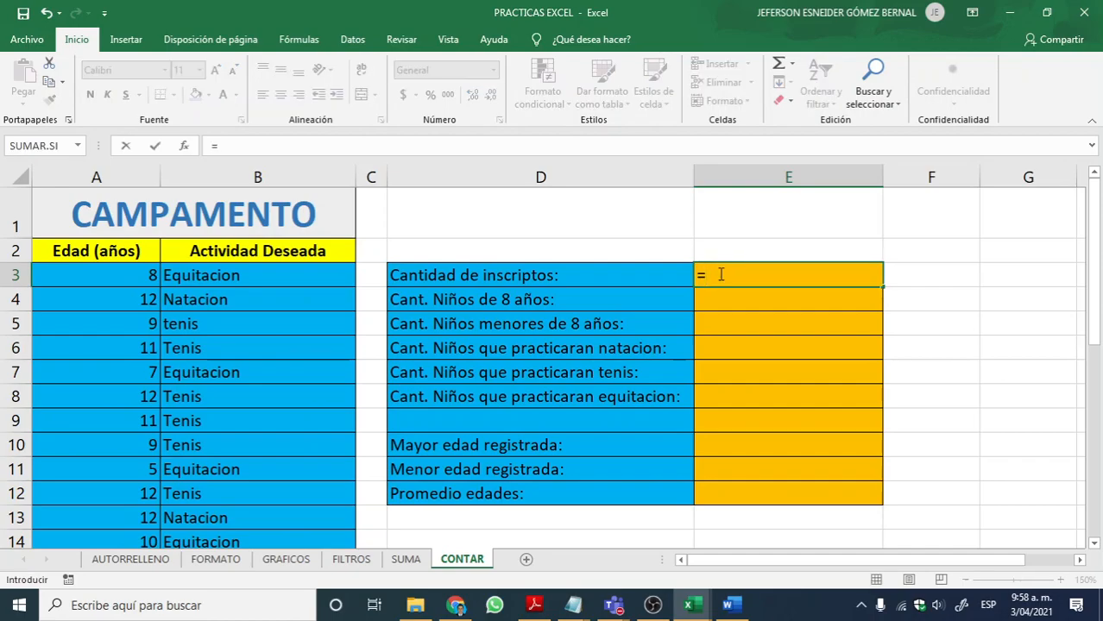
{"action": "type", "text": "CONTAR"}
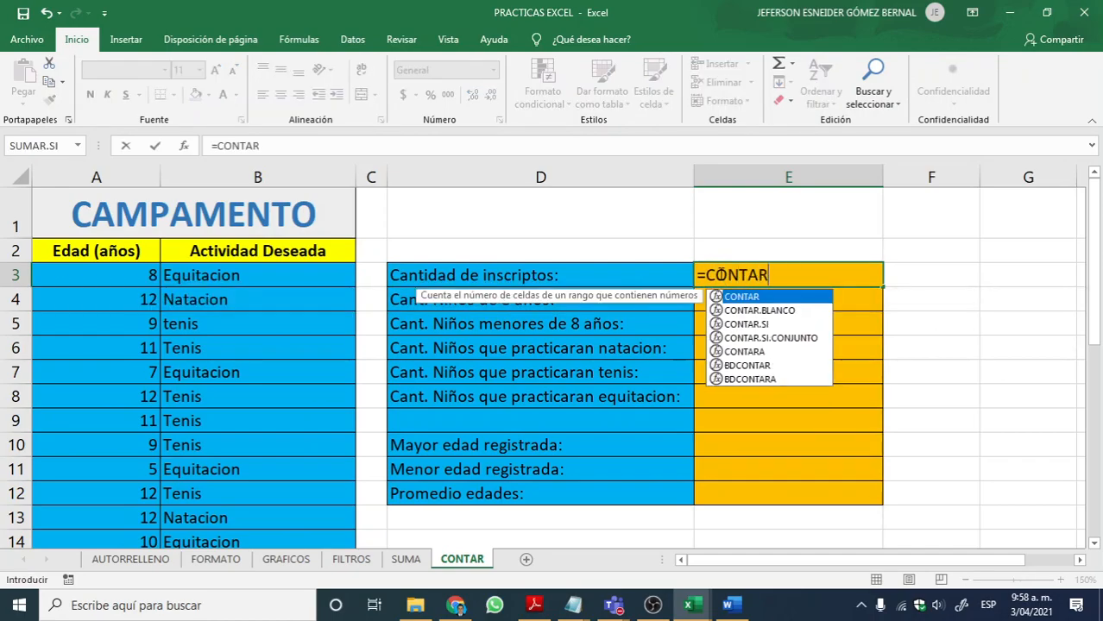
{"action": "type", "text": "("}
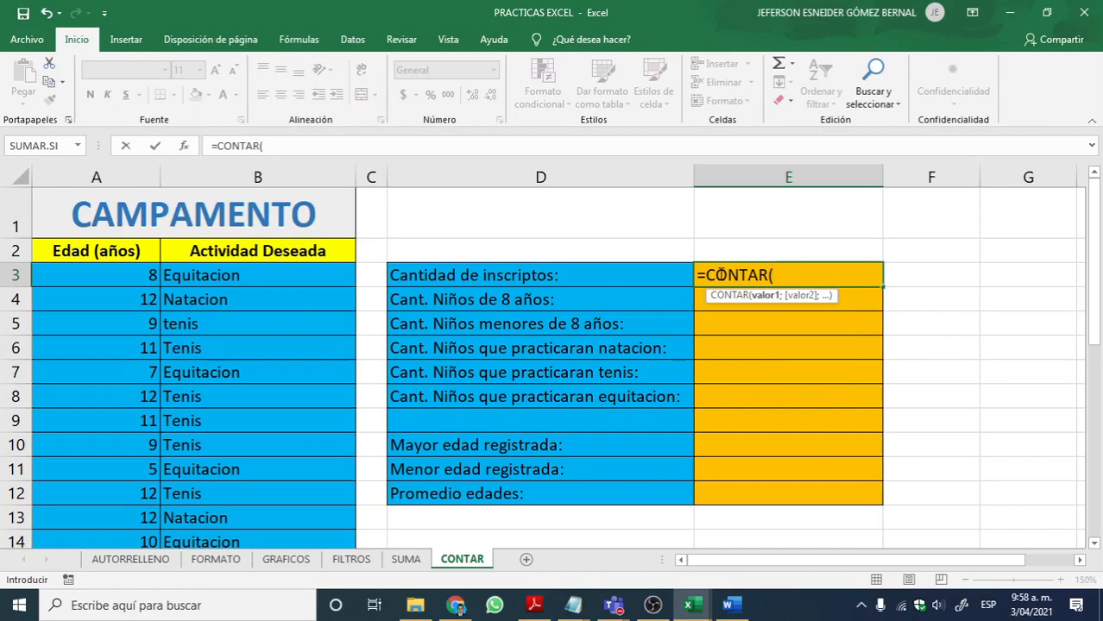
{"action": "type", "text": "A3:A39"}
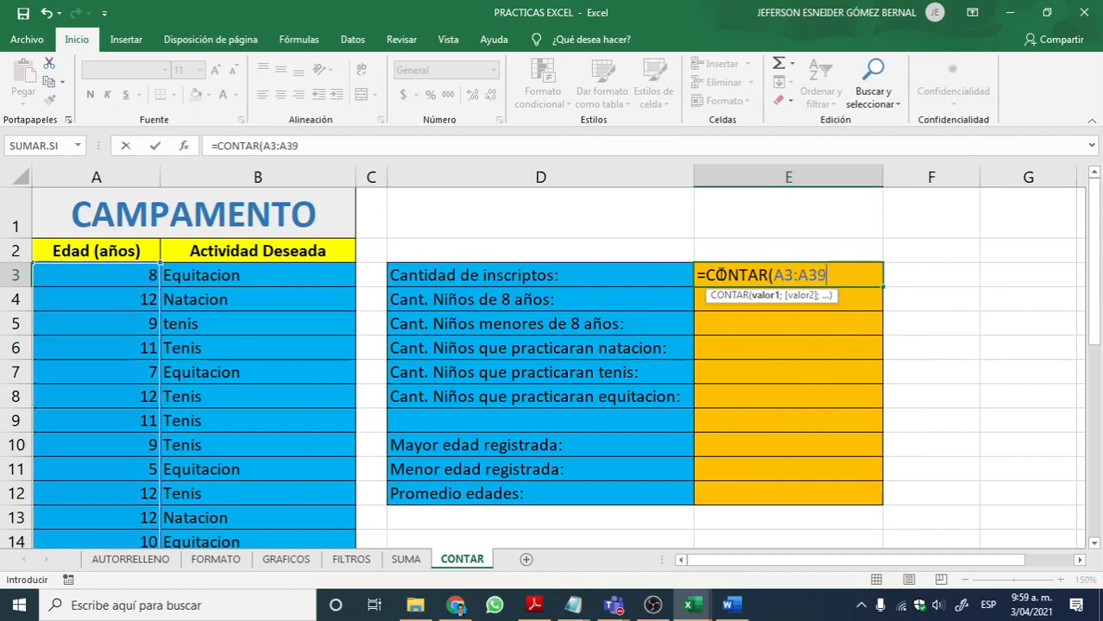
{"action": "key", "text": "BackSpace"}
{"action": "type", "text": "0)"}
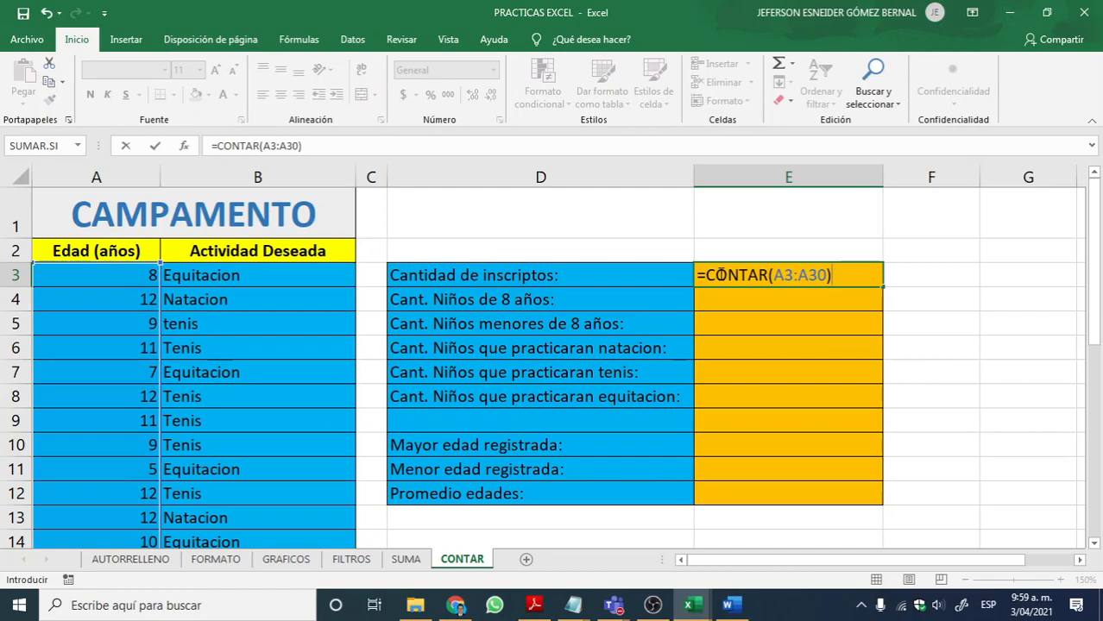
{"action": "key", "text": "Return"}
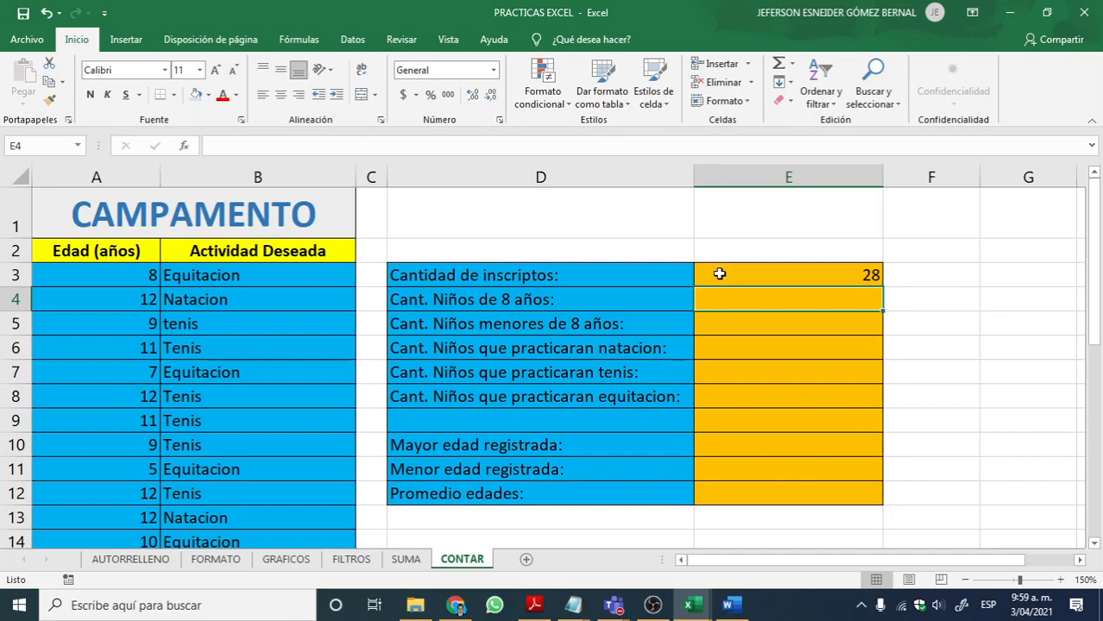
Step: Change the formula in E3 to =CONTARA(B3:B30) so it counts the activity text entries instead
{"action": "double_click", "coordinate": [719, 274]}
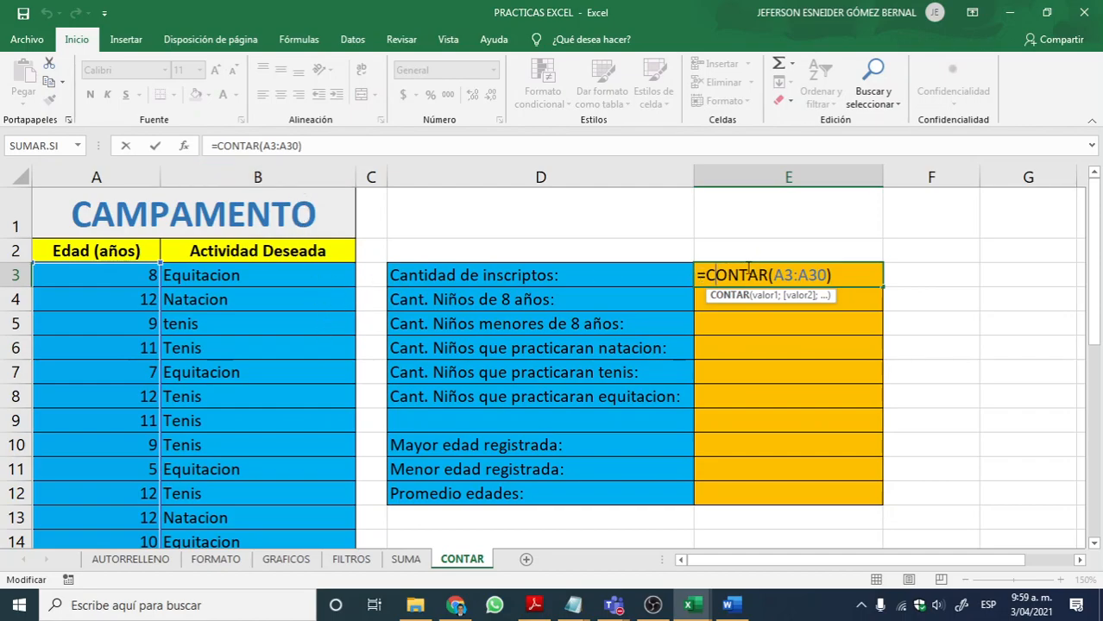
{"action": "left_click_drag", "start_coordinate": [770, 275], "coordinate": [705, 275]}
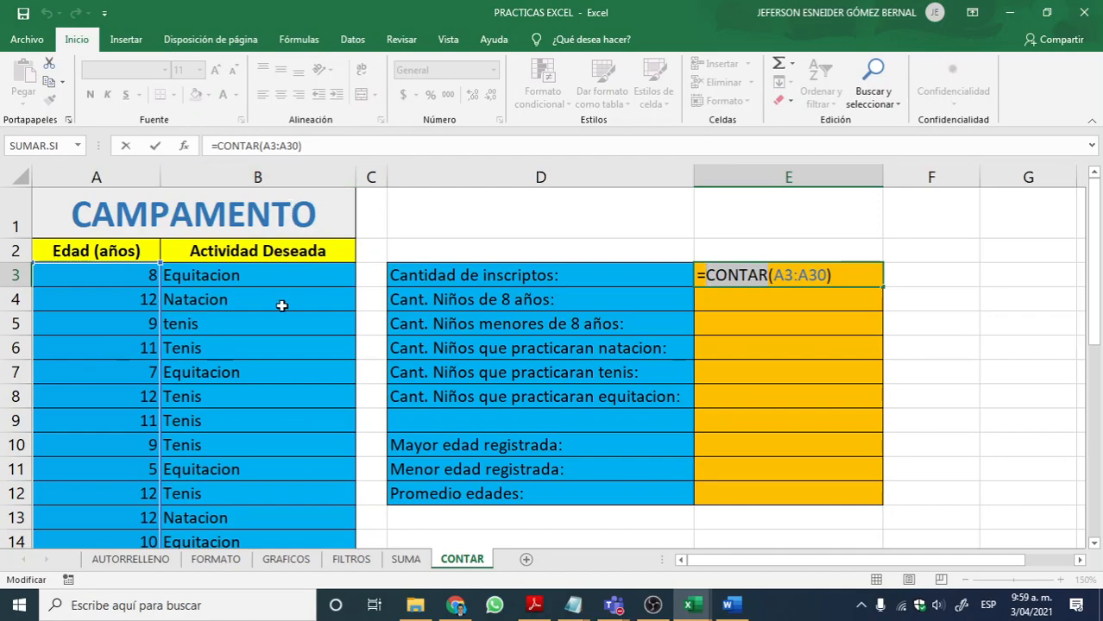
{"action": "left_click", "coordinate": [771, 274]}
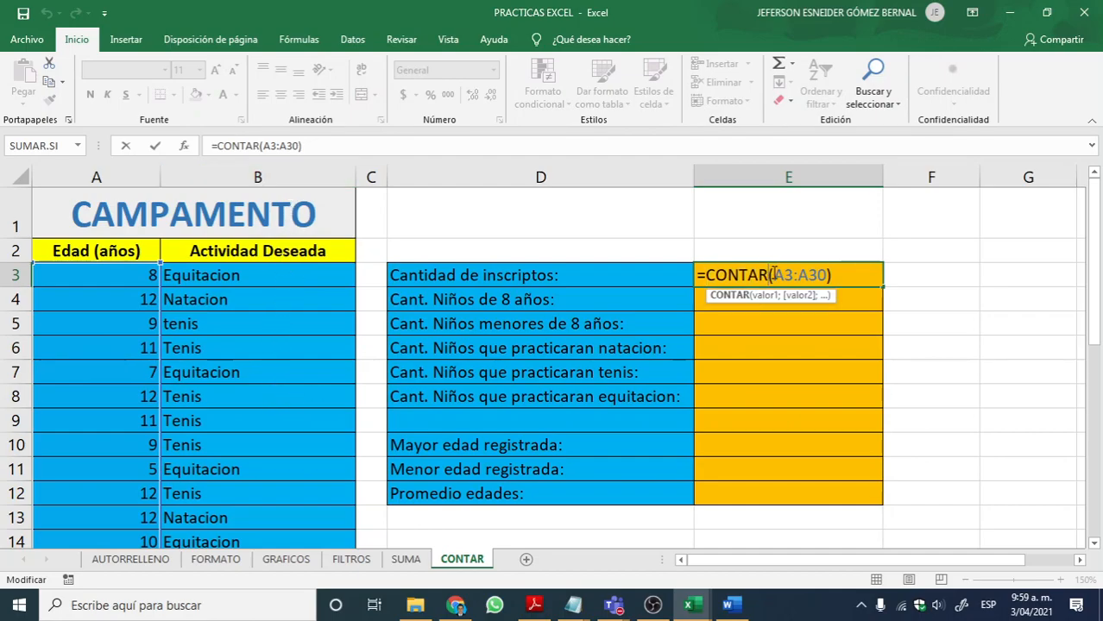
{"action": "type", "text": "A"}
{"action": "left_click", "coordinate": [800, 277]}
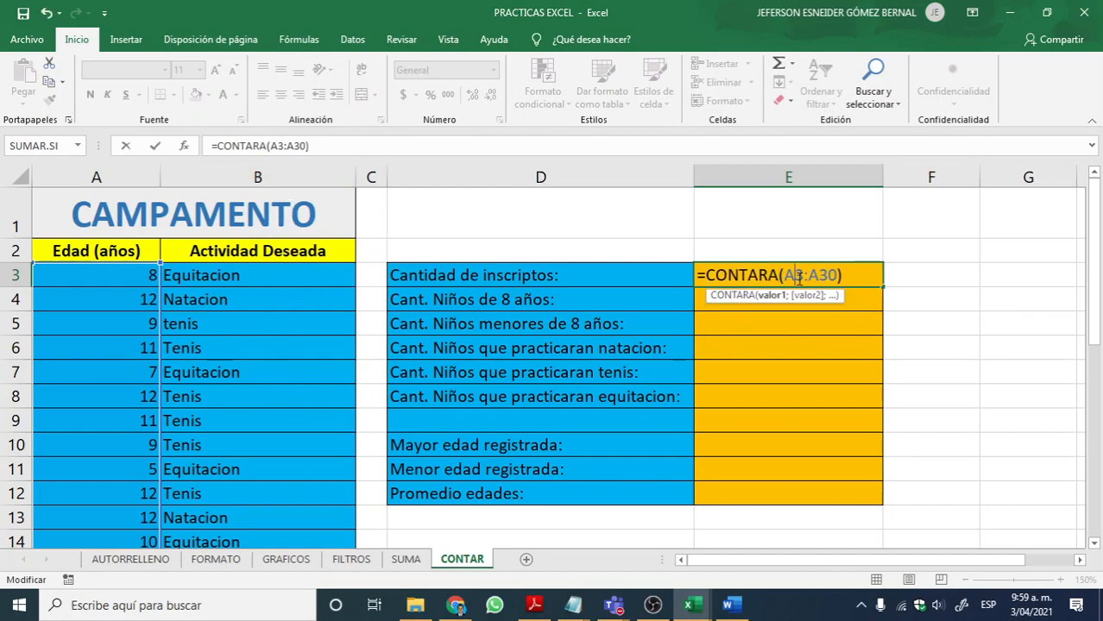
{"action": "key", "text": "BackSpace"}
{"action": "type", "text": "B"}
{"action": "left_click", "coordinate": [819, 274]}
{"action": "key", "text": "BackSpace"}
{"action": "type", "text": "B"}
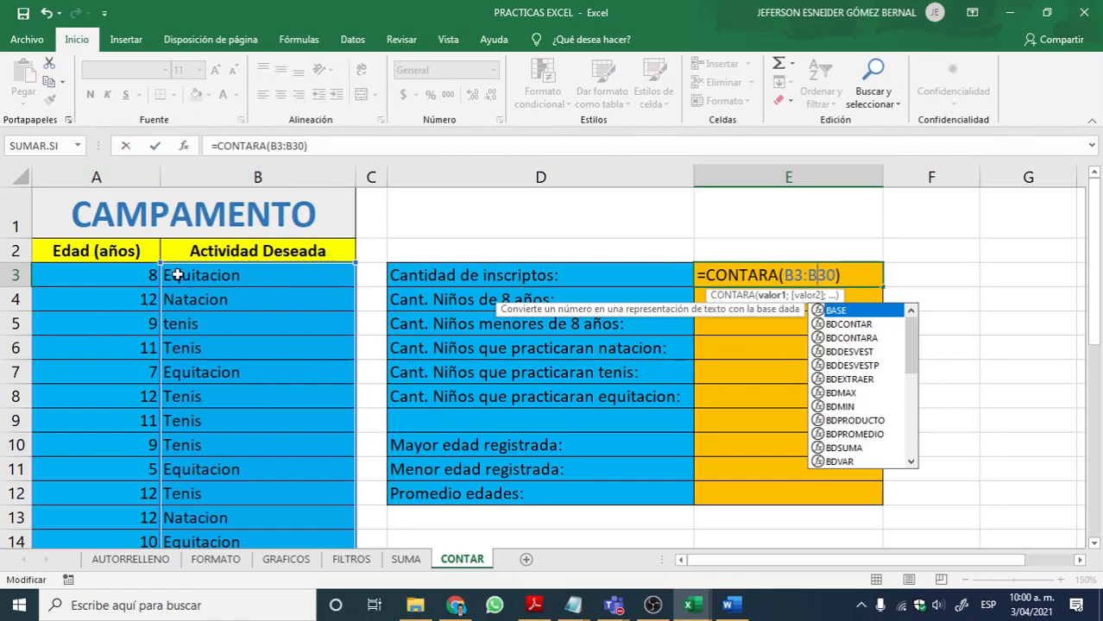
{"action": "key", "text": "Return"}
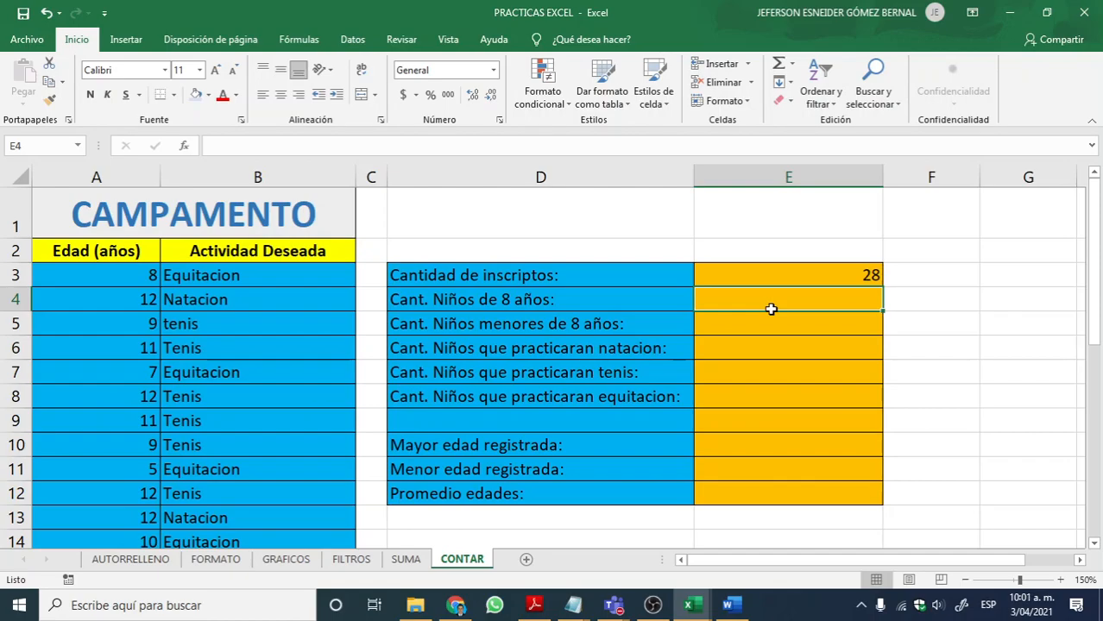
Step: Enter =CONTAR.SI(A3:A30;"8") in E4 to count the 8-year-old children
{"action": "type", "text": "=CONTA"}
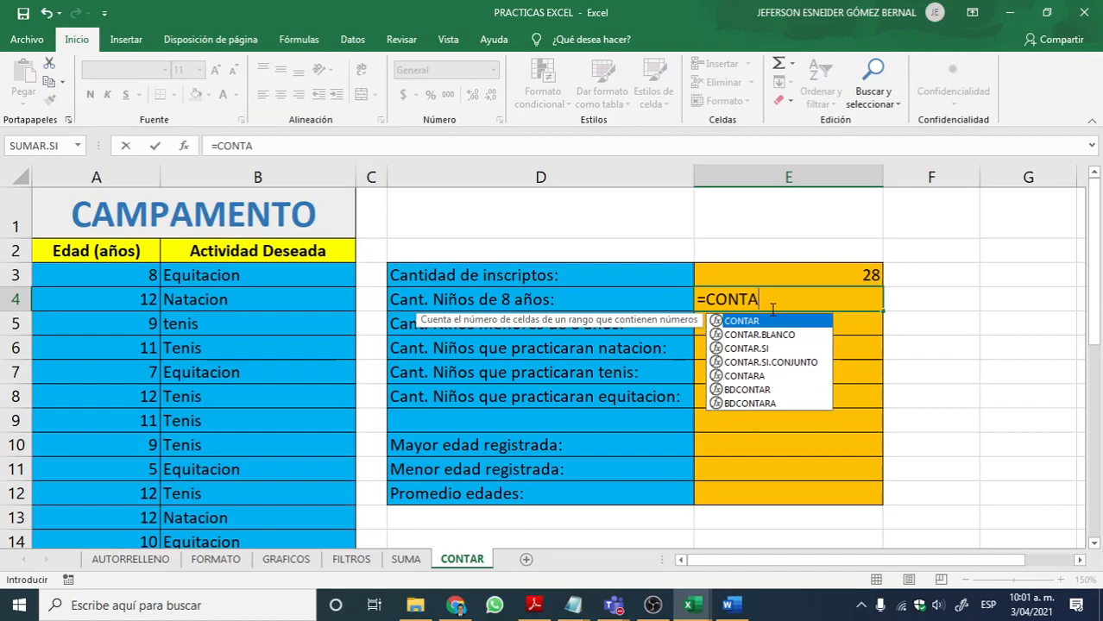
{"action": "type", "text": "R.SI"}
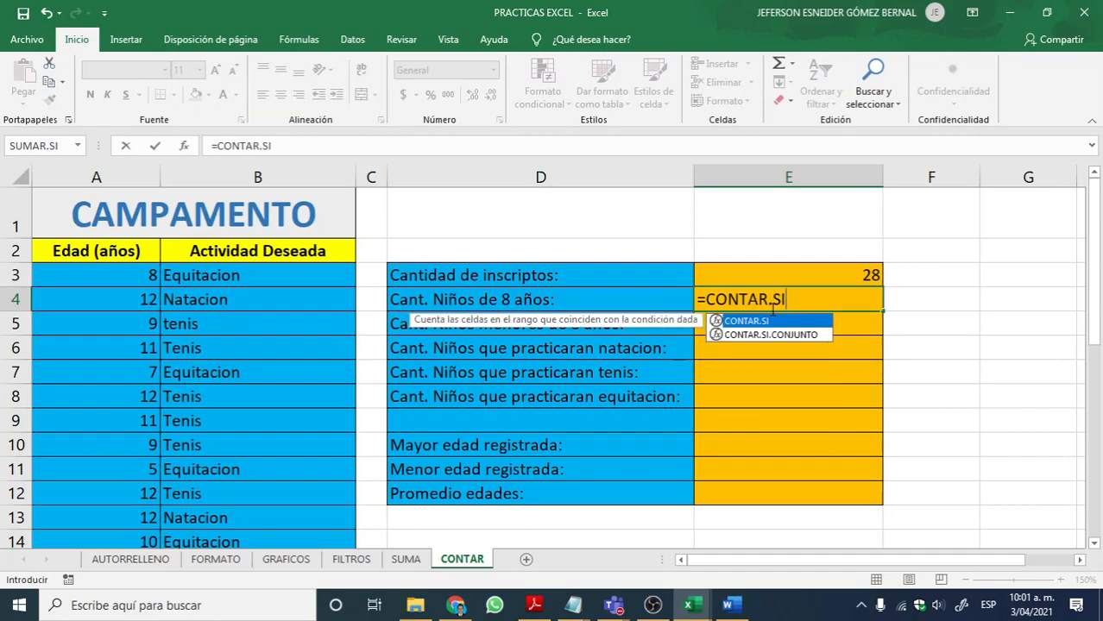
{"action": "type", "text": "("}
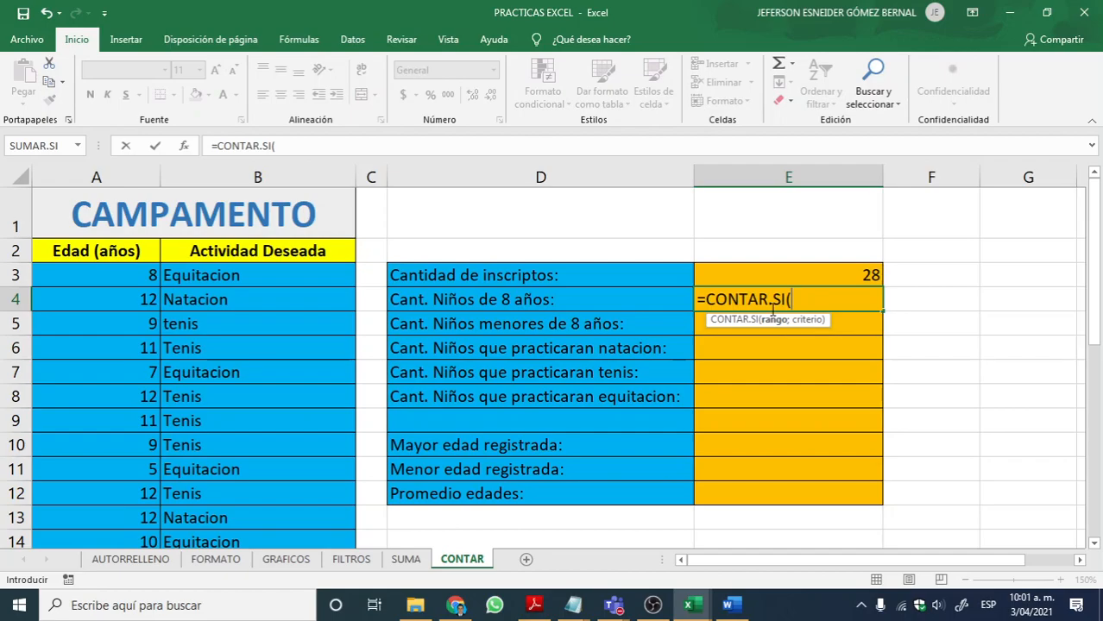
{"action": "type", "text": "A1"}
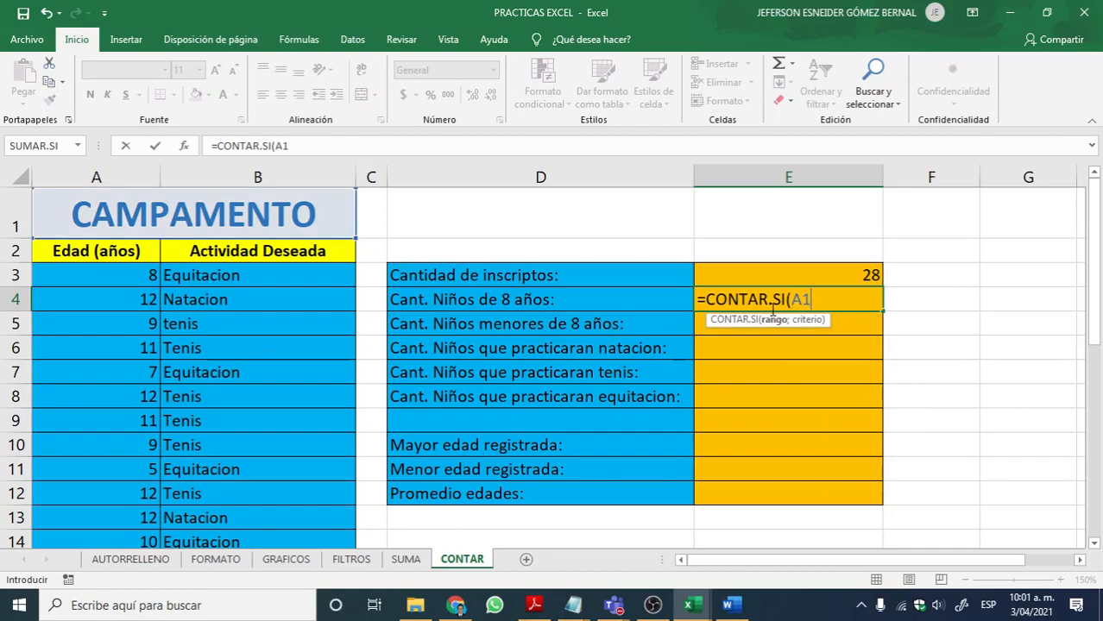
{"action": "key", "text": "BackSpace"}
{"action": "type", "text": "3"}
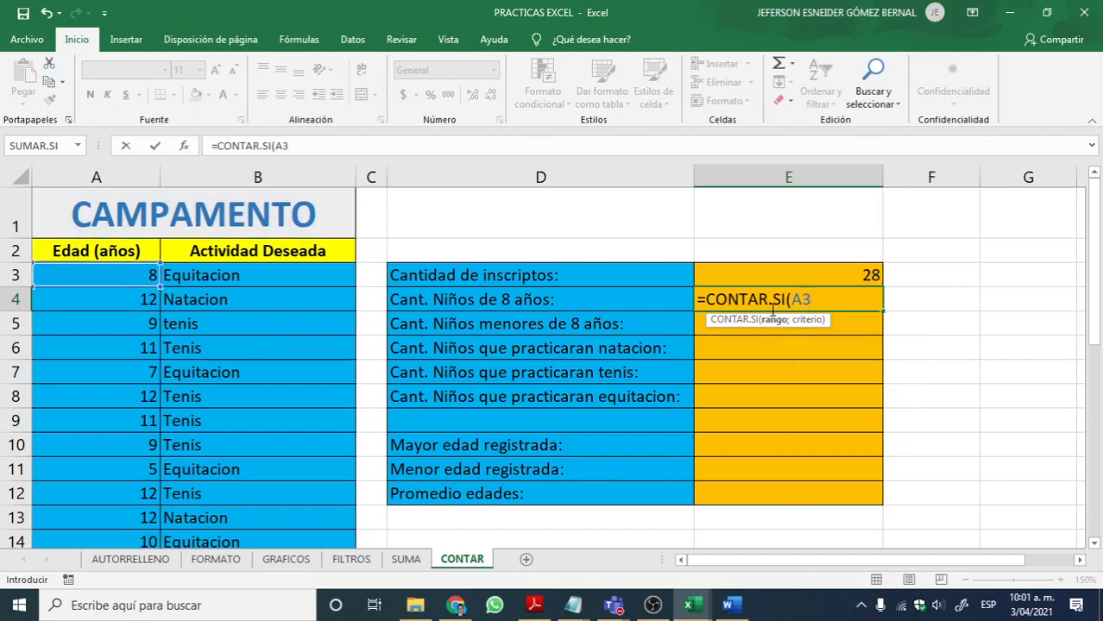
{"action": "type", "text": ":A"}
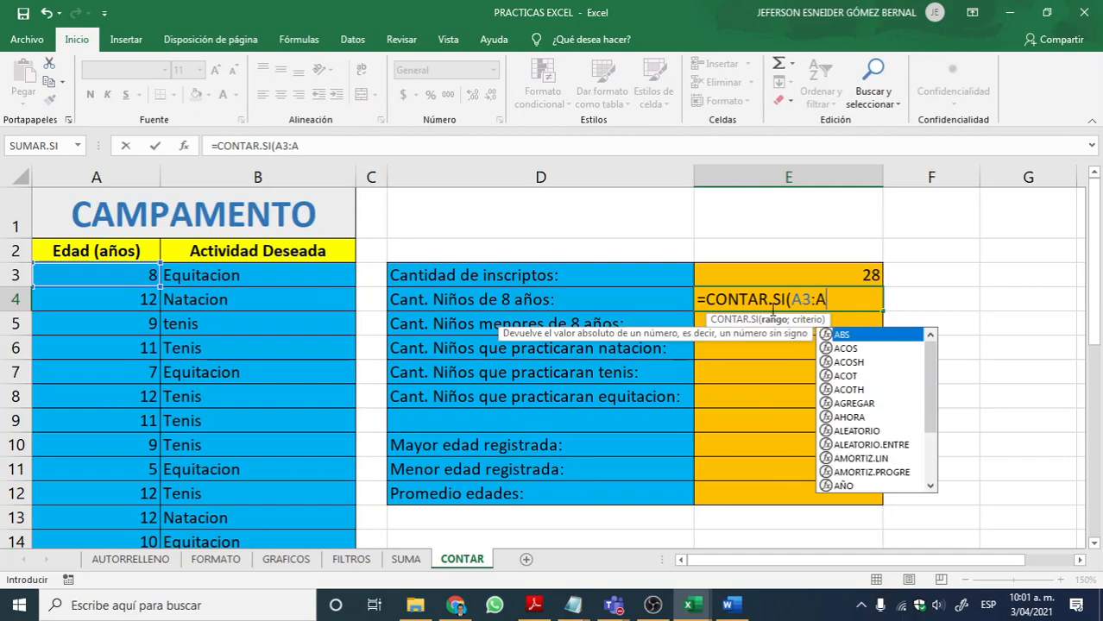
{"action": "type", "text": "30"}
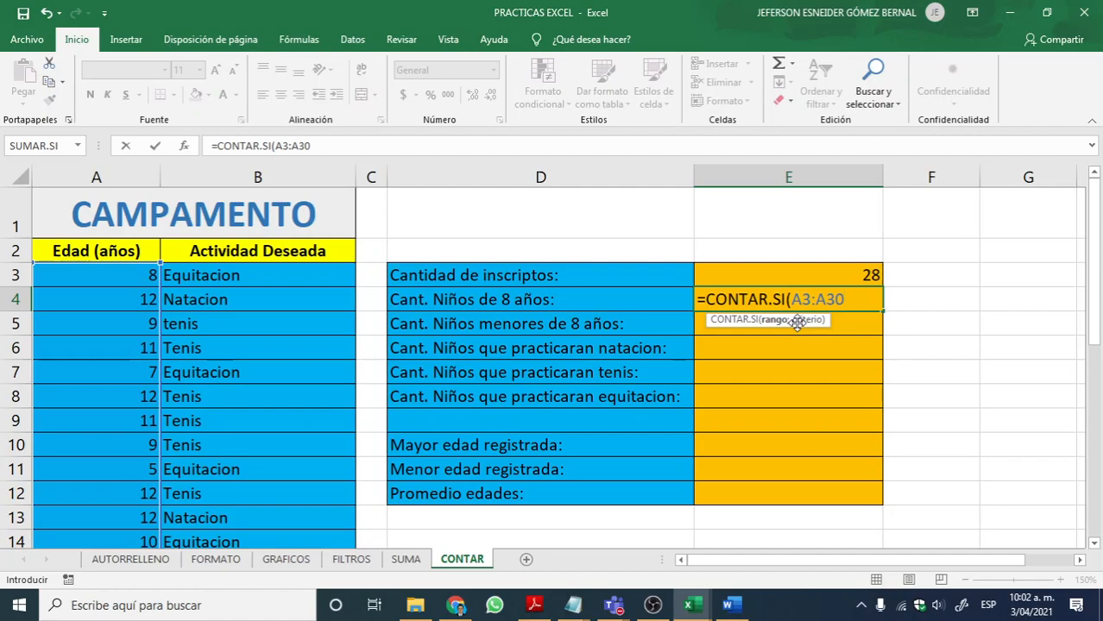
{"action": "type", "text": ";"}
{"action": "type", "text": "\"8 \")"}
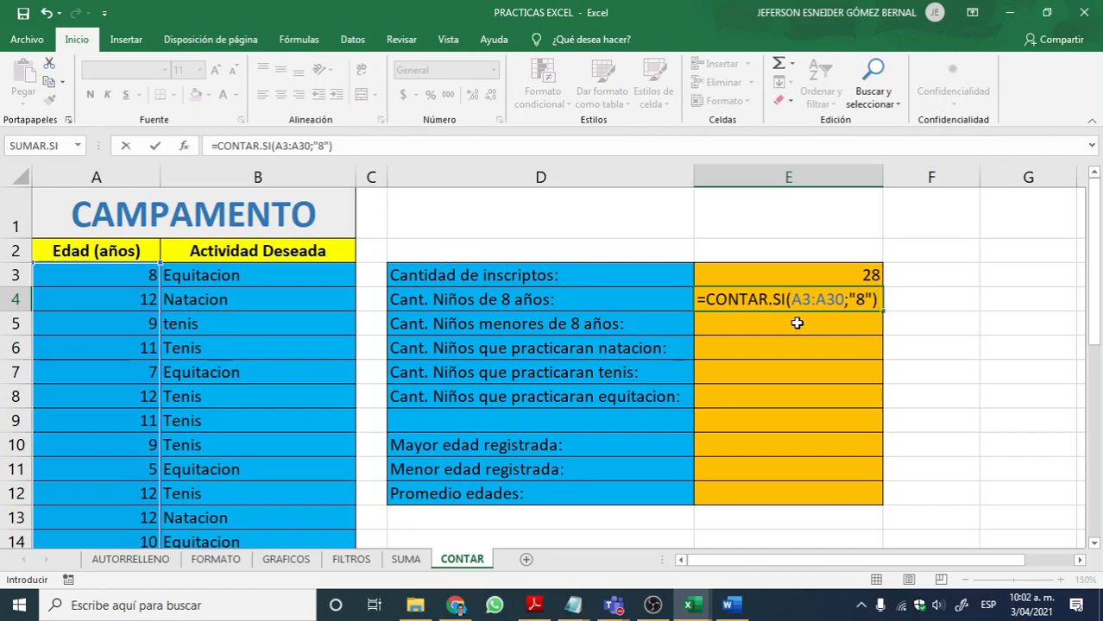
{"action": "key", "text": "Return"}
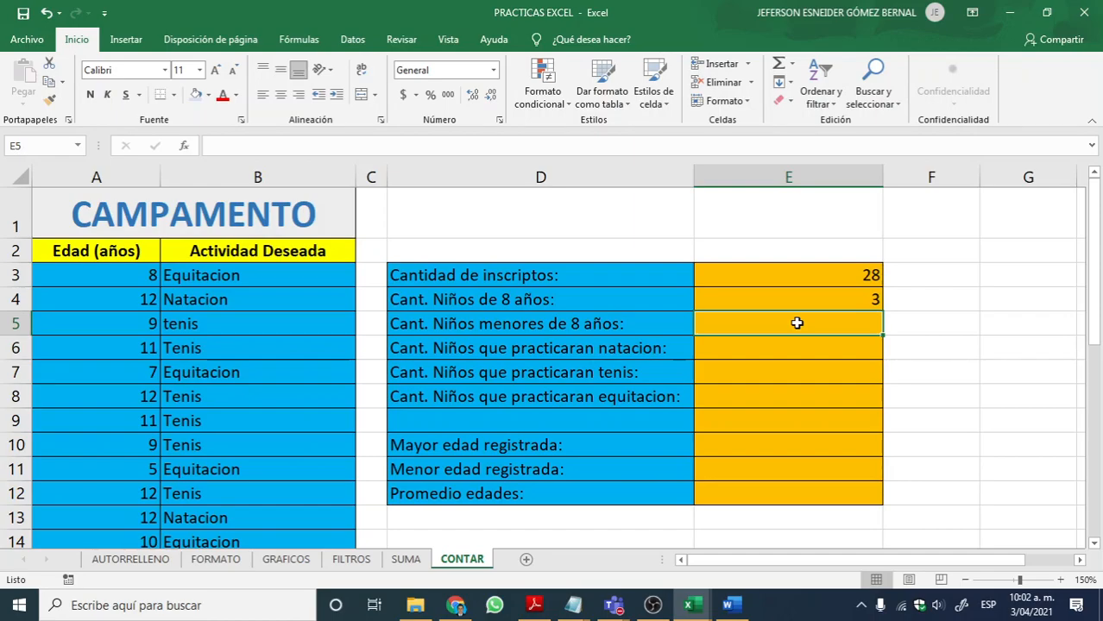
Step: Write =CONTAR.SI(A3:A30;"<8") in E5 to count the children younger than 8 years
{"action": "type", "text": "="}
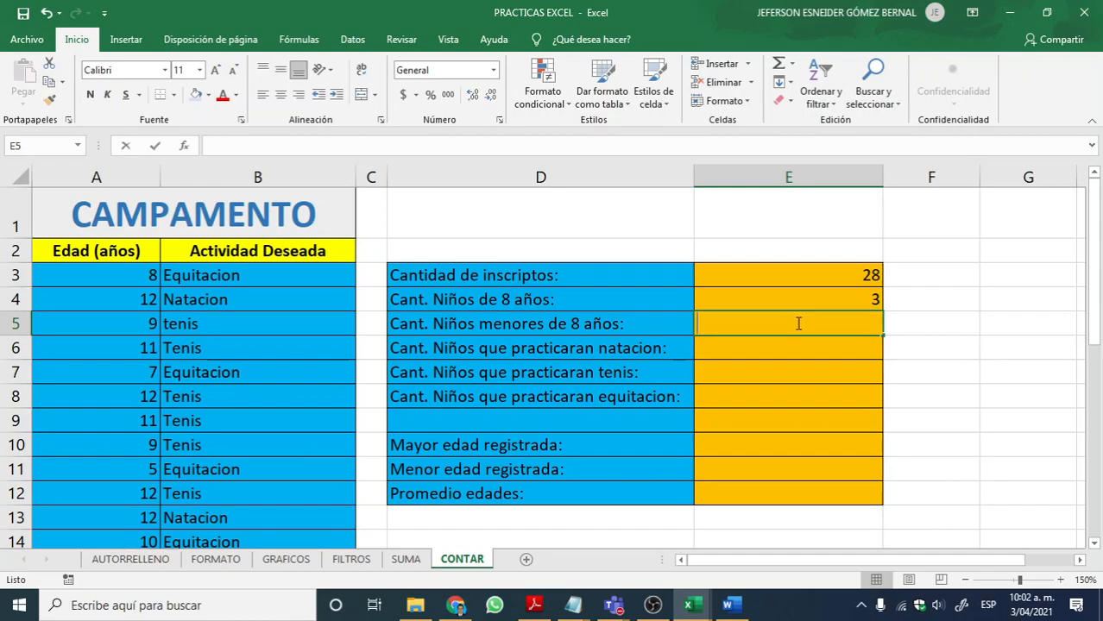
{"action": "type", "text": "CONTAR.SI"}
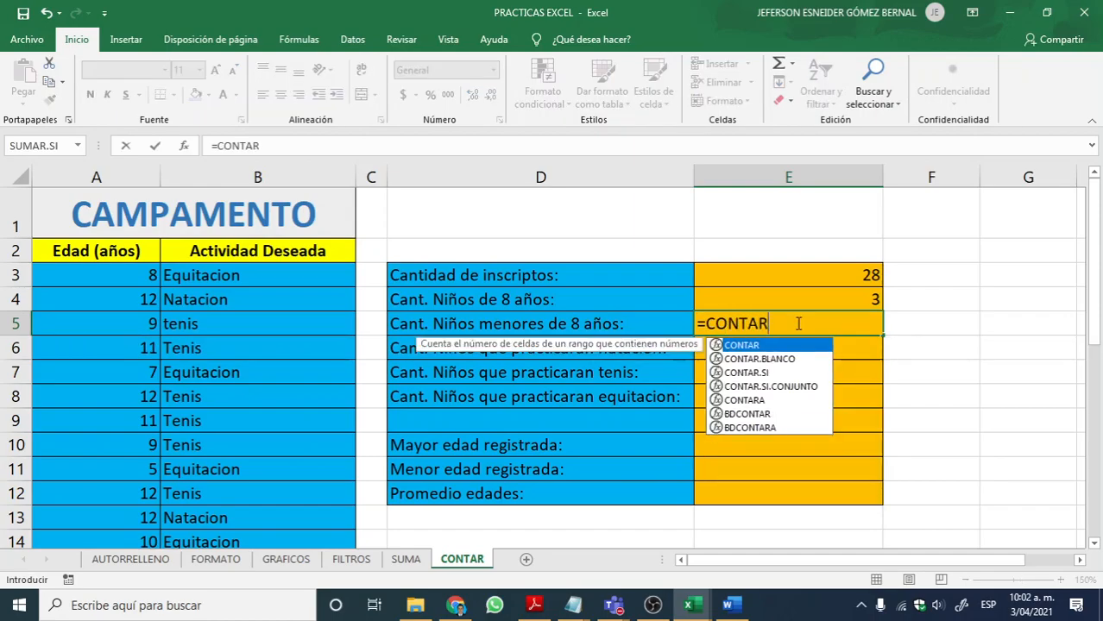
{"action": "type", "text": "("}
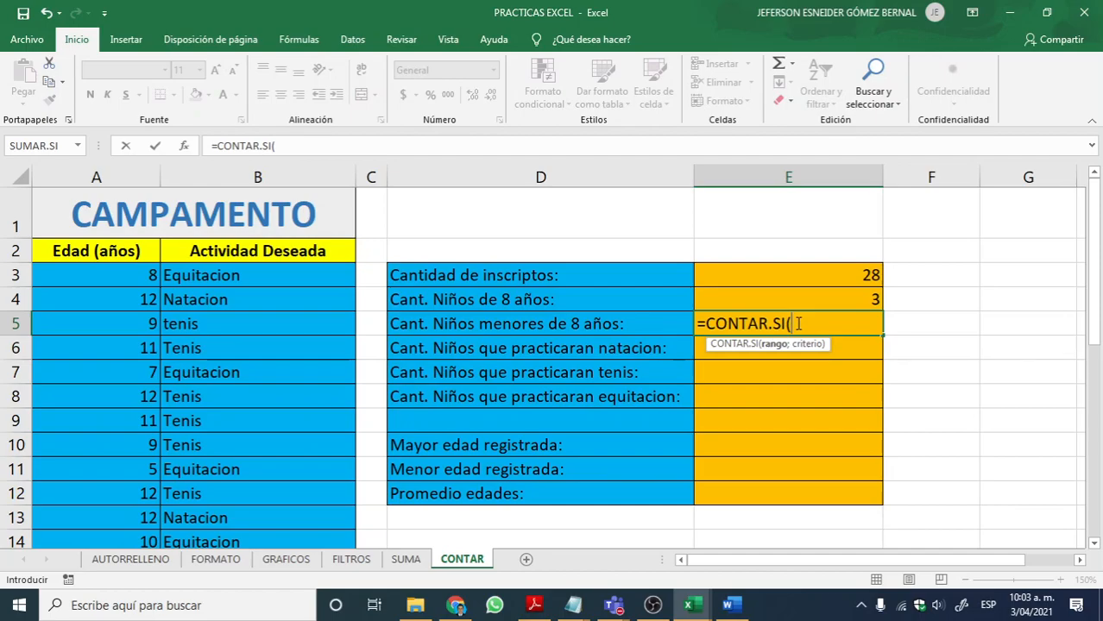
{"action": "type", "text": "A3"}
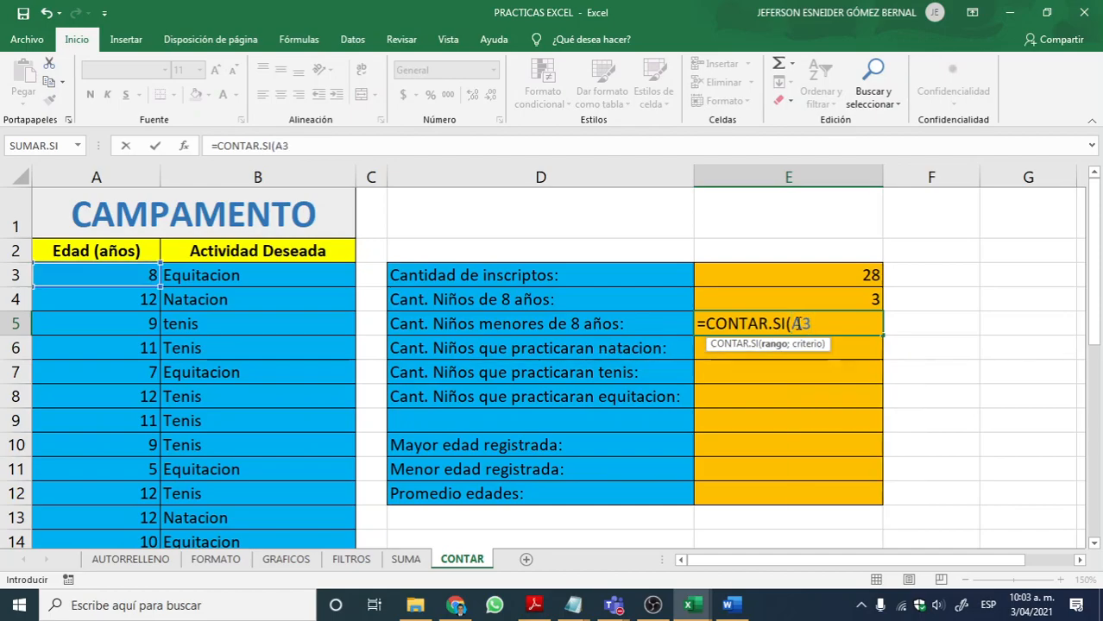
{"action": "type", "text": ":A30"}
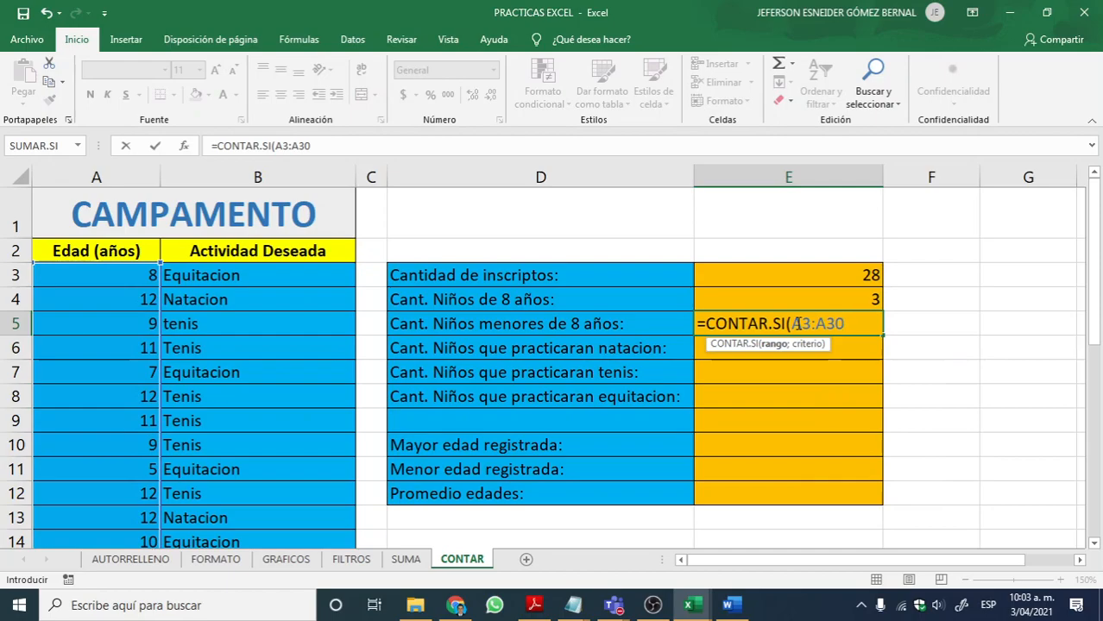
{"action": "type", "text": ";"}
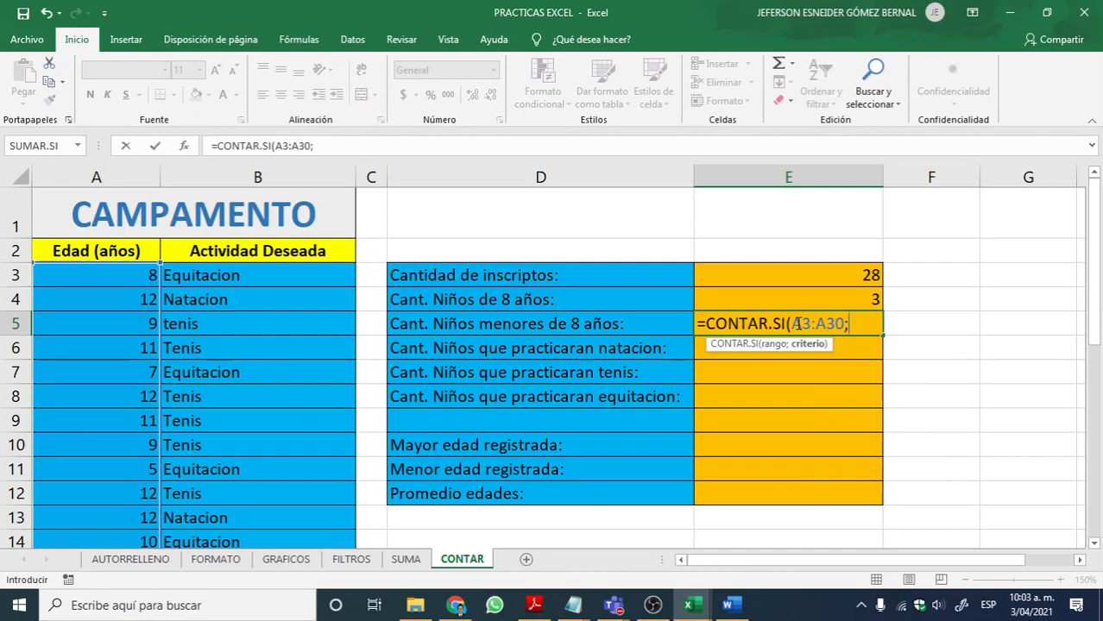
{"action": "type", "text": "\"<"}
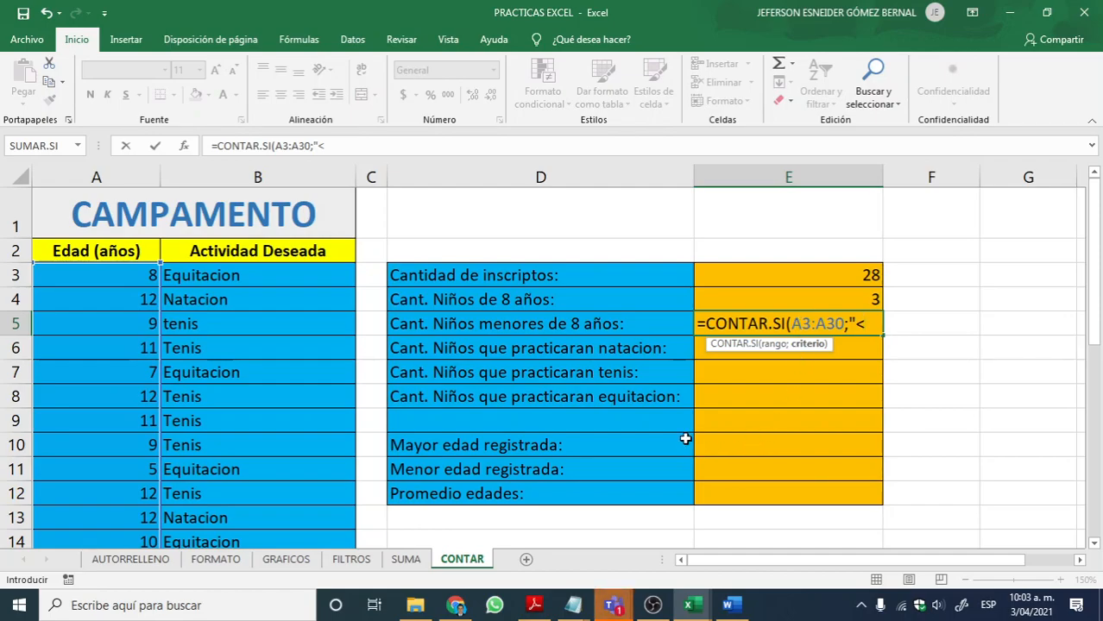
{"action": "type", "text": "8"}
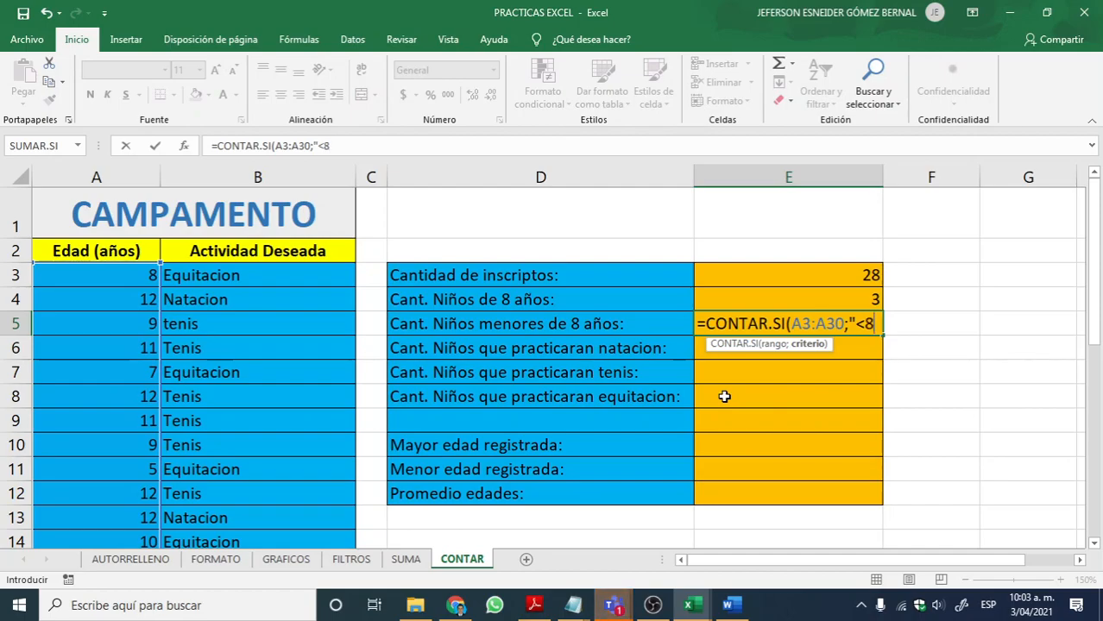
{"action": "type", "text": "\")"}
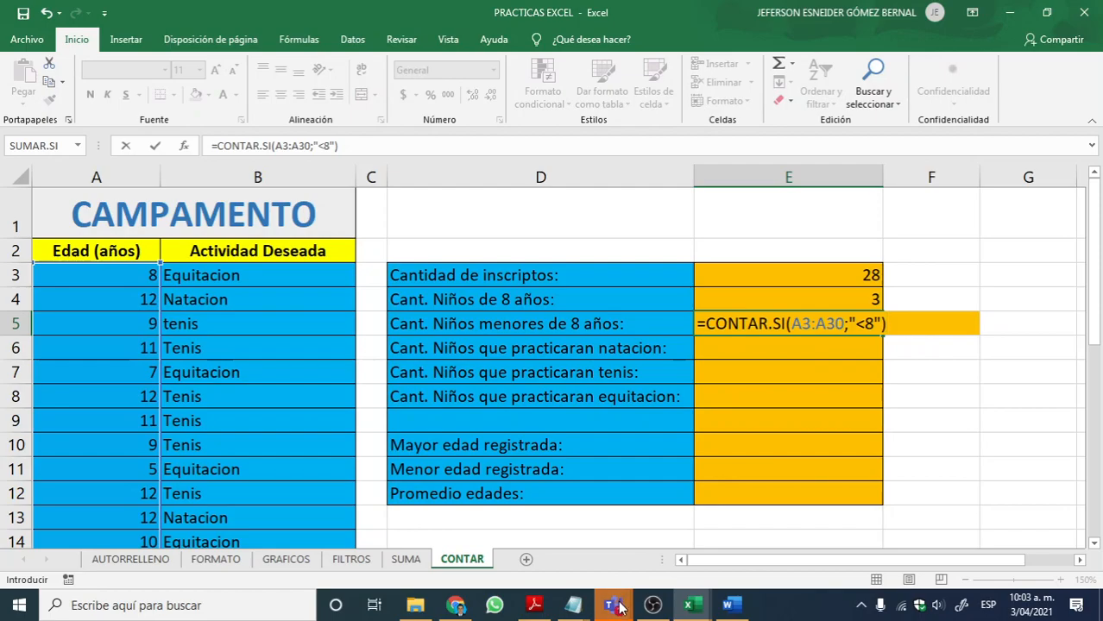
Step: Read the Teams meeting chat, minimize the meeting and commit the formula in E5 back in Excel
{"action": "mouse_move", "coordinate": [614, 605]}
{"action": "left_click", "coordinate": [605, 509]}
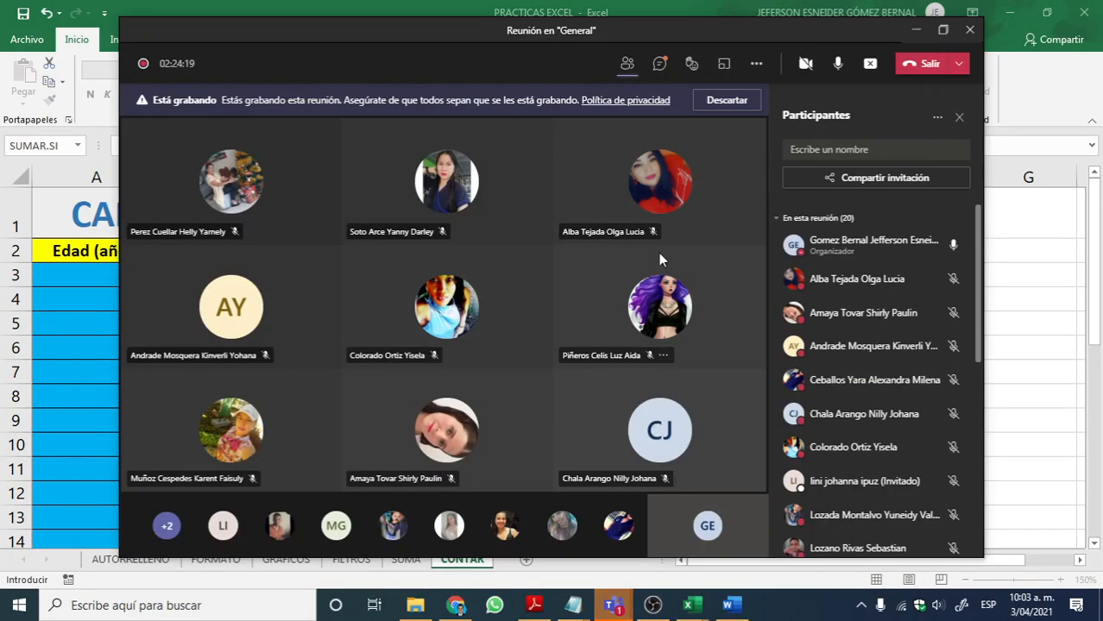
{"action": "left_click", "coordinate": [660, 63]}
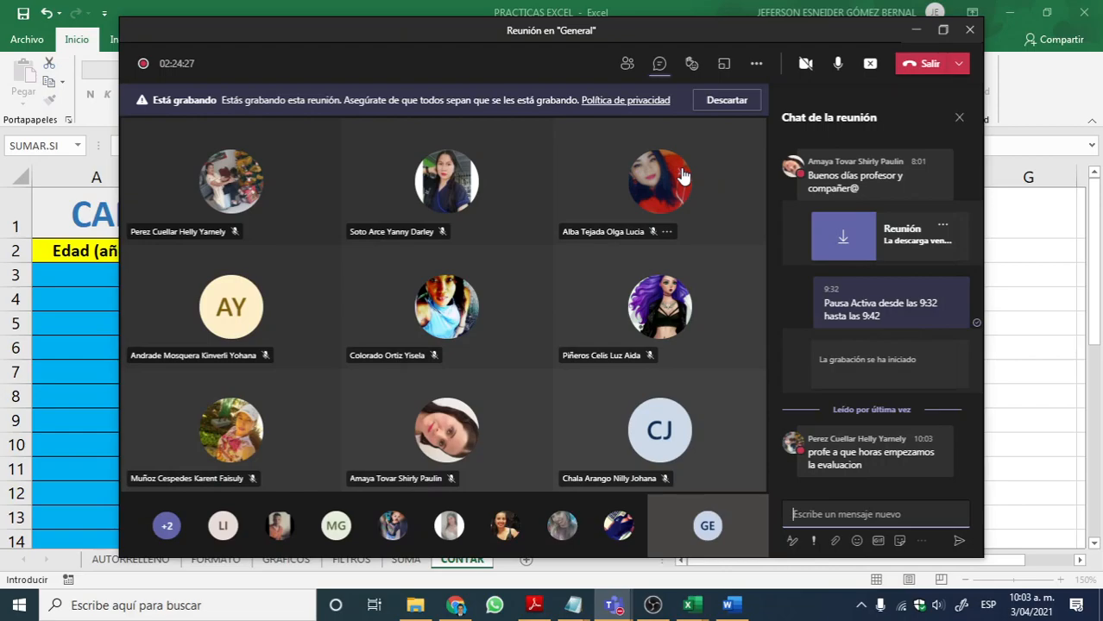
{"action": "mouse_move", "coordinate": [682, 175]}
{"action": "left_click", "coordinate": [919, 34]}
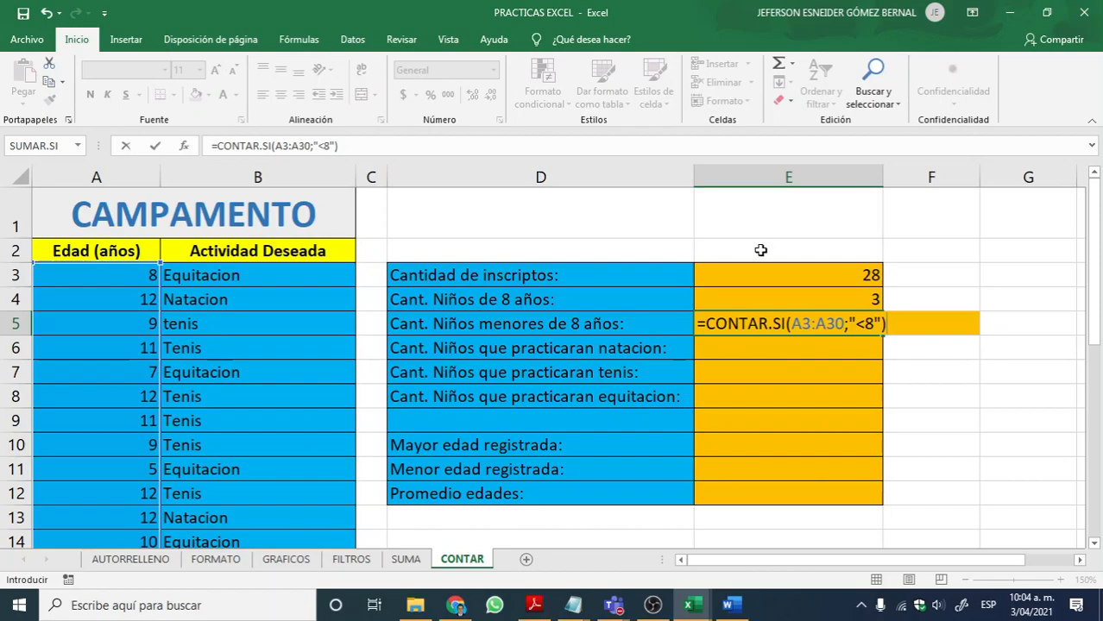
{"action": "key", "text": "Return"}
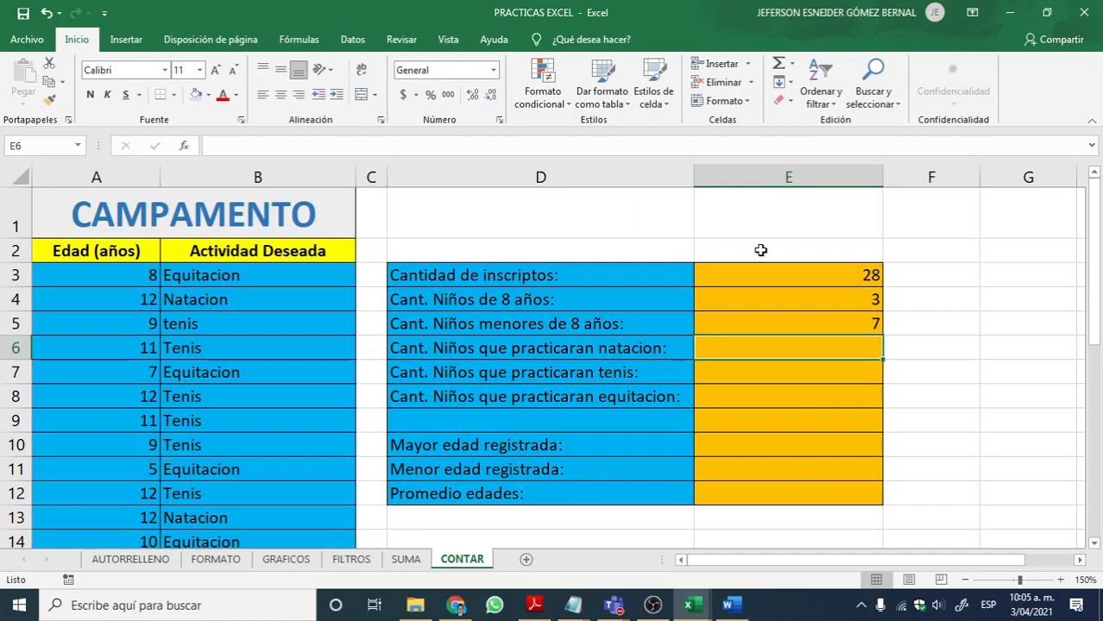
Step: Write =CONTAR.SI(B3:B30;"Natacion") in E6 to count the children who will practise swimming
{"action": "type", "text": "="}
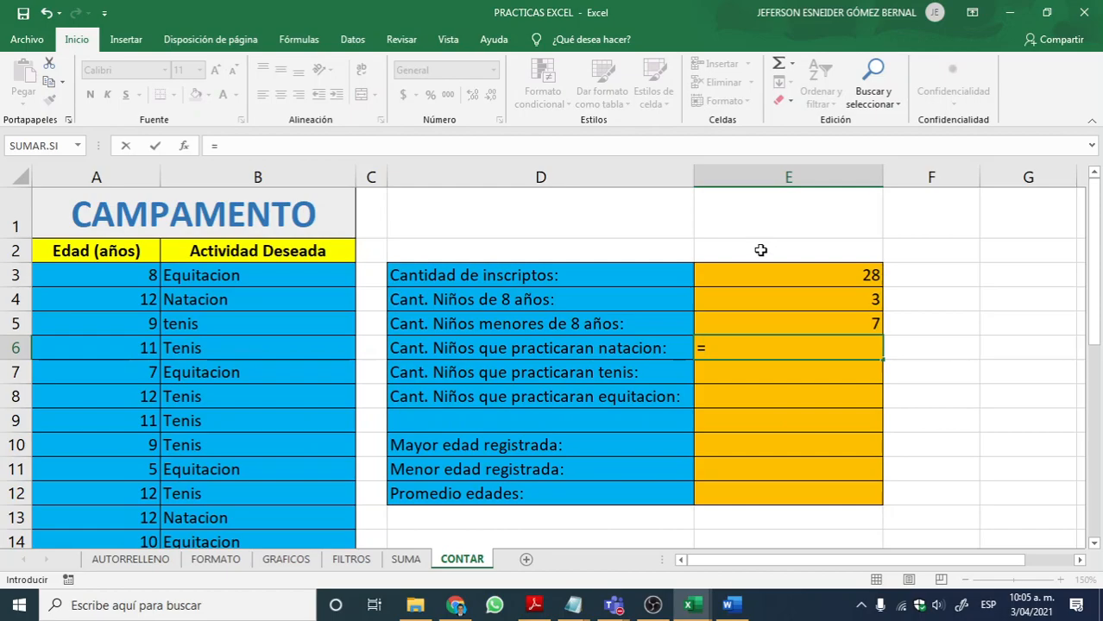
{"action": "type", "text": "CONTAR.S"}
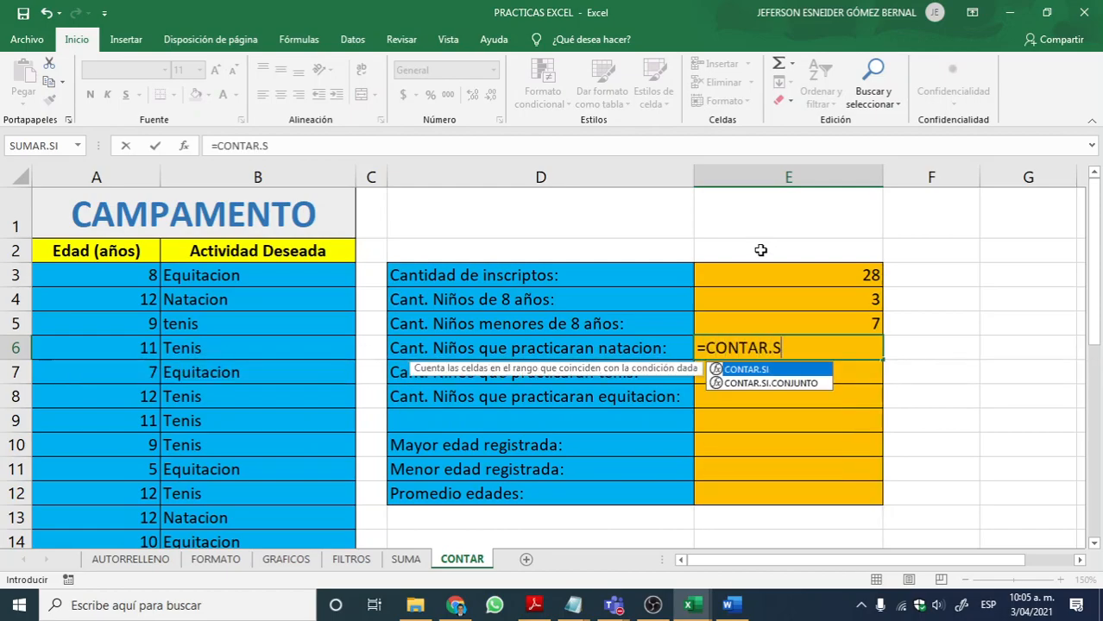
{"action": "type", "text": "I("}
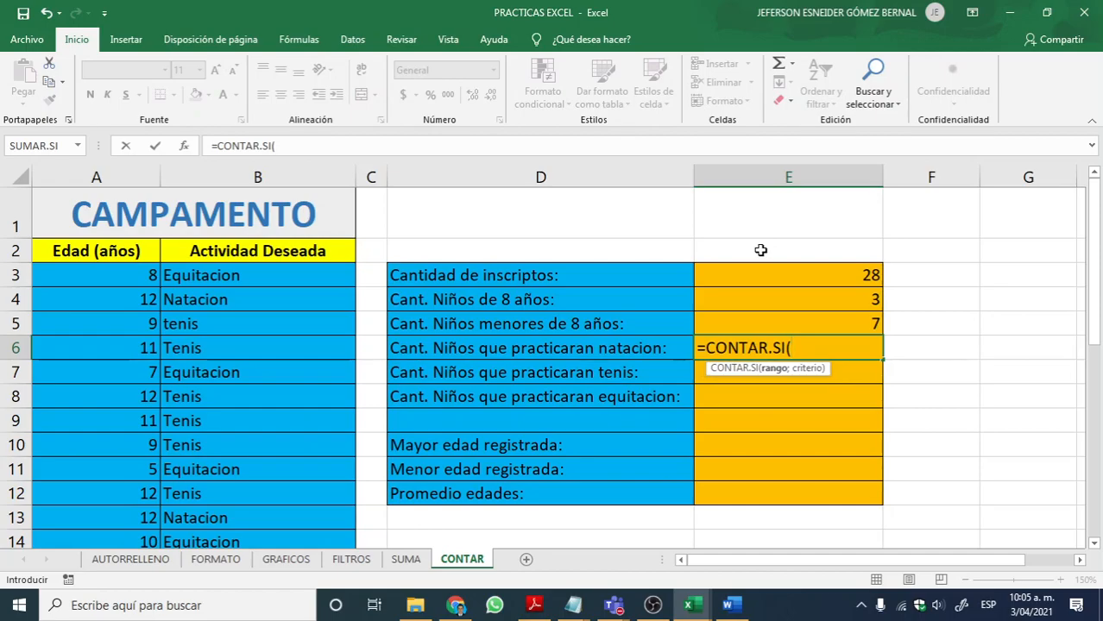
{"action": "type", "text": "B3:B"}
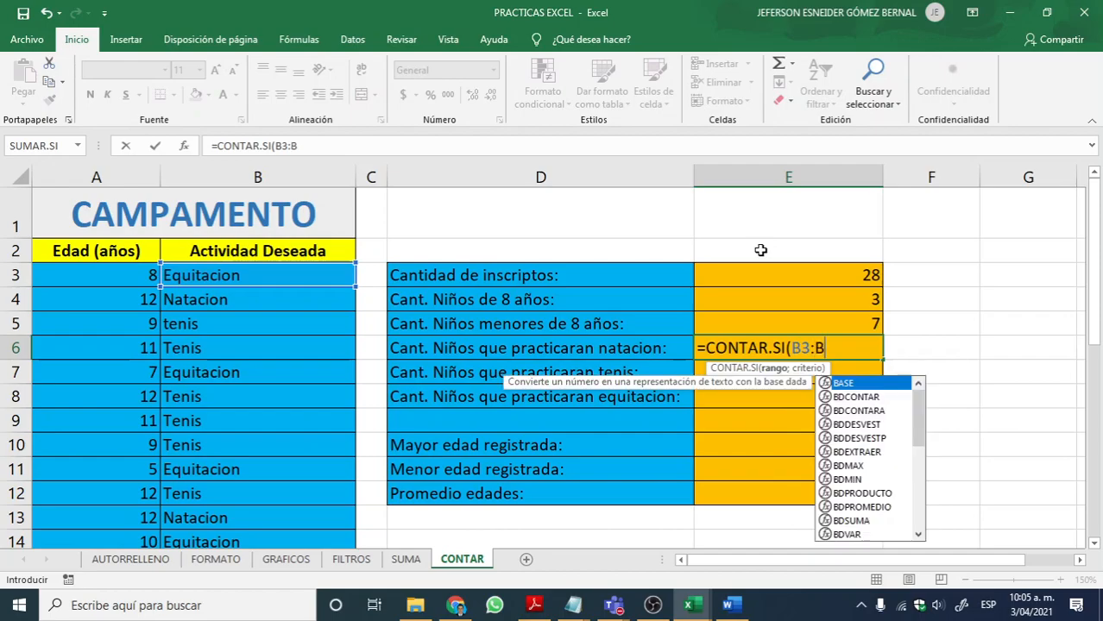
{"action": "type", "text": "30)"}
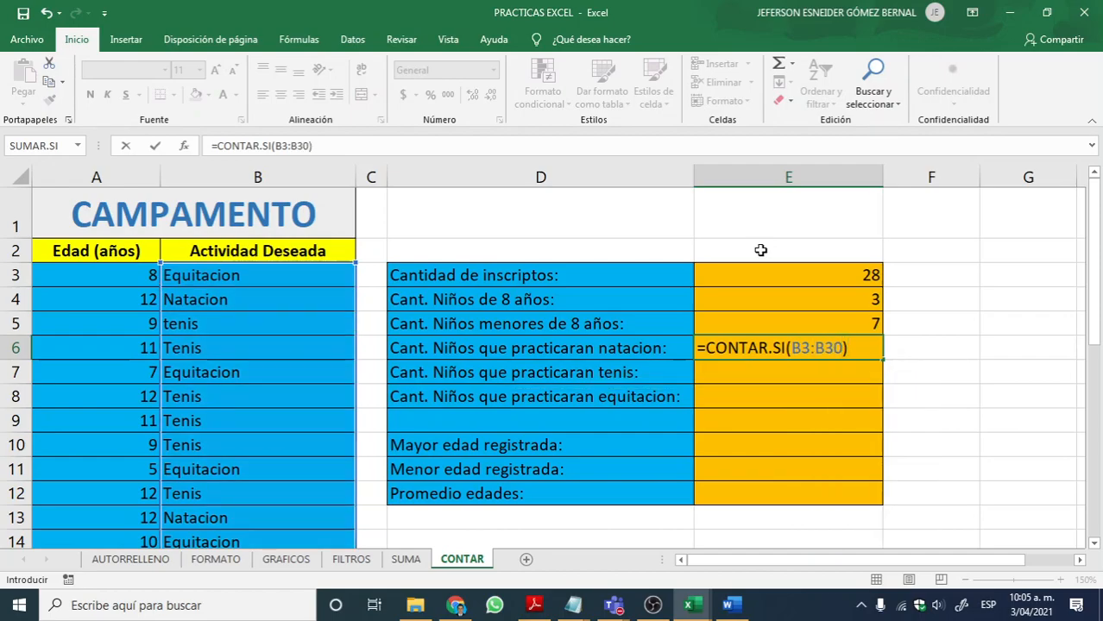
{"action": "key", "text": "BackSpace"}
{"action": "type", "text": ";"}
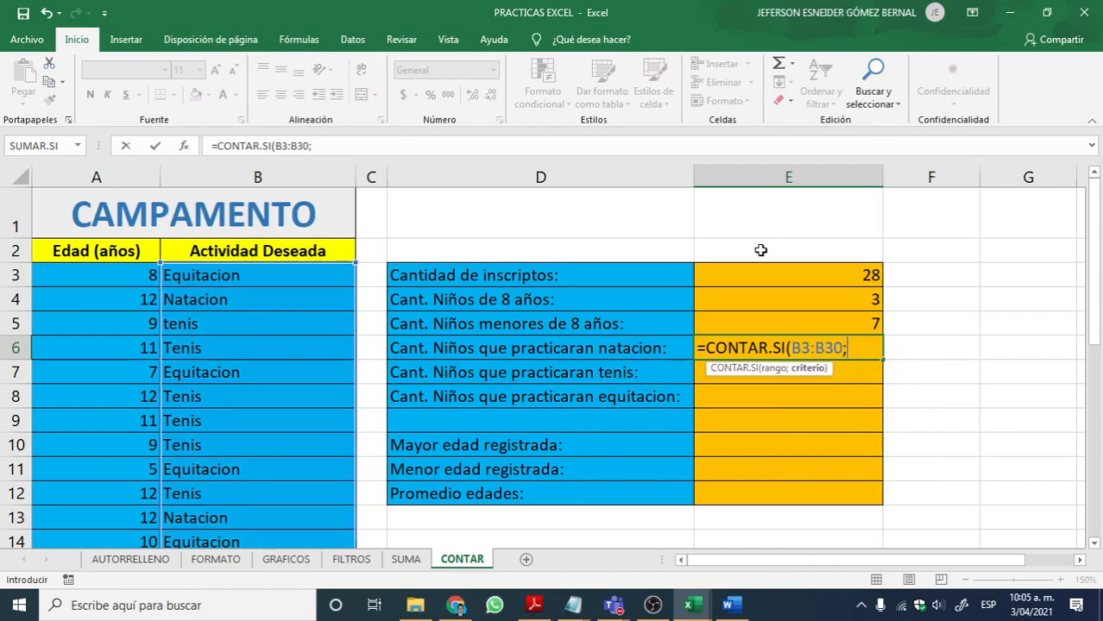
{"action": "type", "text": "\"NATA"}
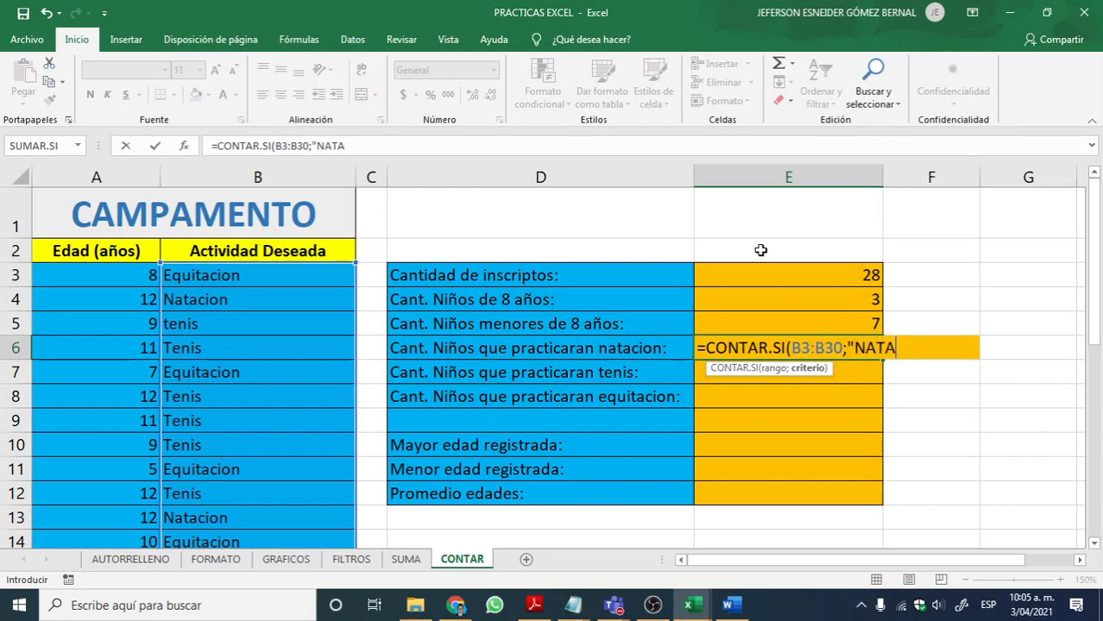
{"action": "type", "text": "CION"}
{"action": "key", "text": "BackSpace"}
{"action": "key", "text": "BackSpace"}
{"action": "key", "text": "BackSpace"}
{"action": "key", "text": "BackSpace"}
{"action": "key", "text": "BackSpace"}
{"action": "key", "text": "BackSpace"}
{"action": "key", "text": "BackSpace"}
{"action": "key", "text": "BackSpace"}
{"action": "type", "text": "Natacion"}
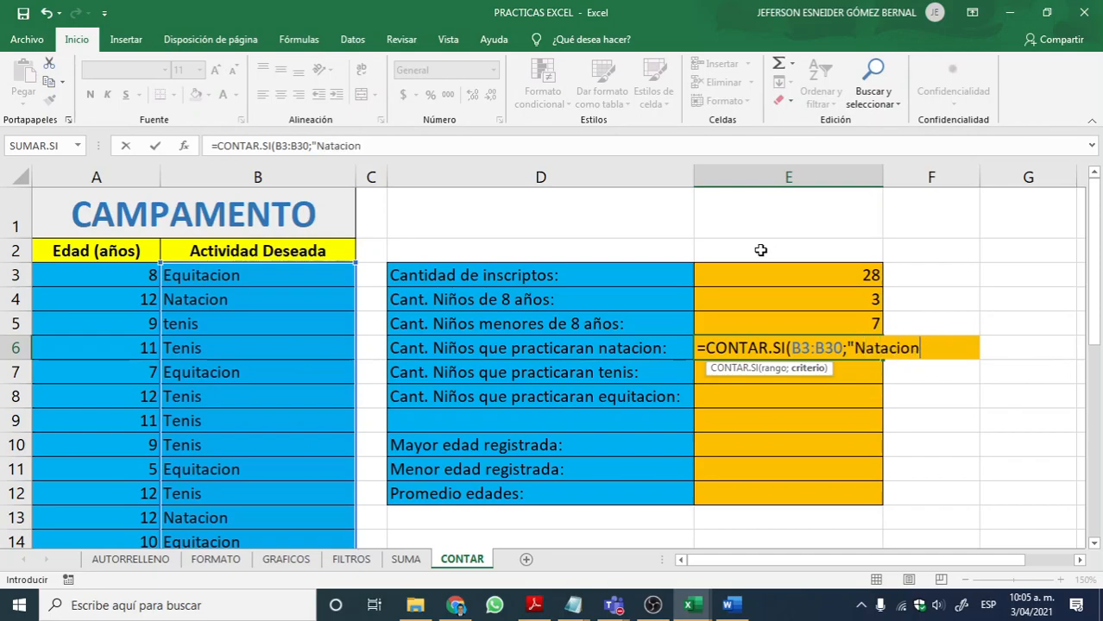
{"action": "type", "text": "\")"}
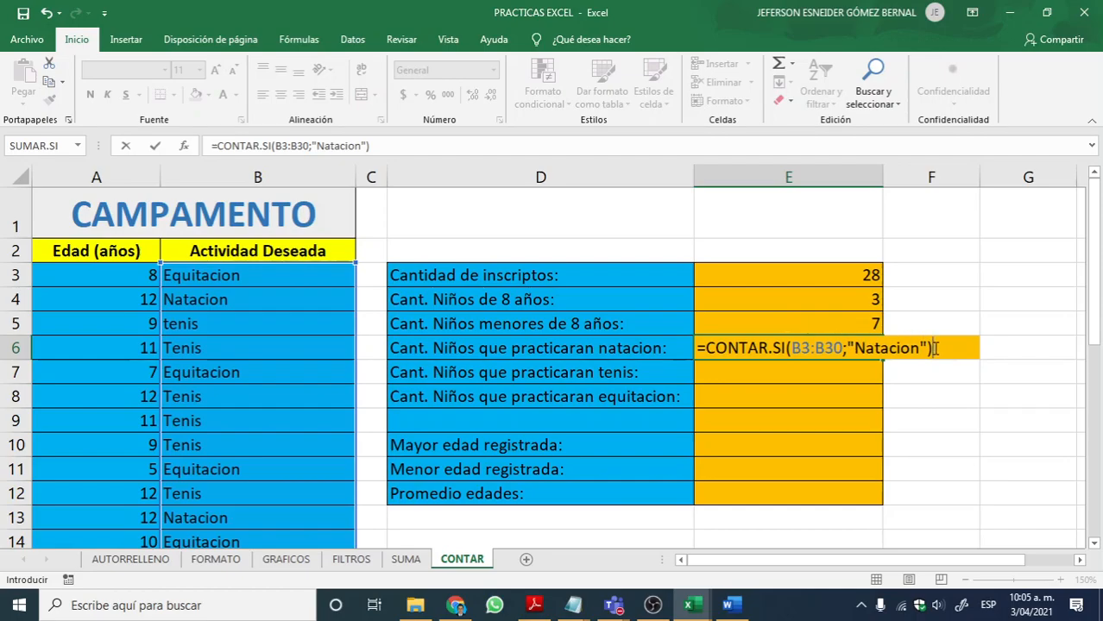
Step: Reuse the formula text from E6 in E7, changing the criterion to "Tenis" to count the tennis children
{"action": "left_click_drag", "start_coordinate": [935, 348], "coordinate": [693, 348]}
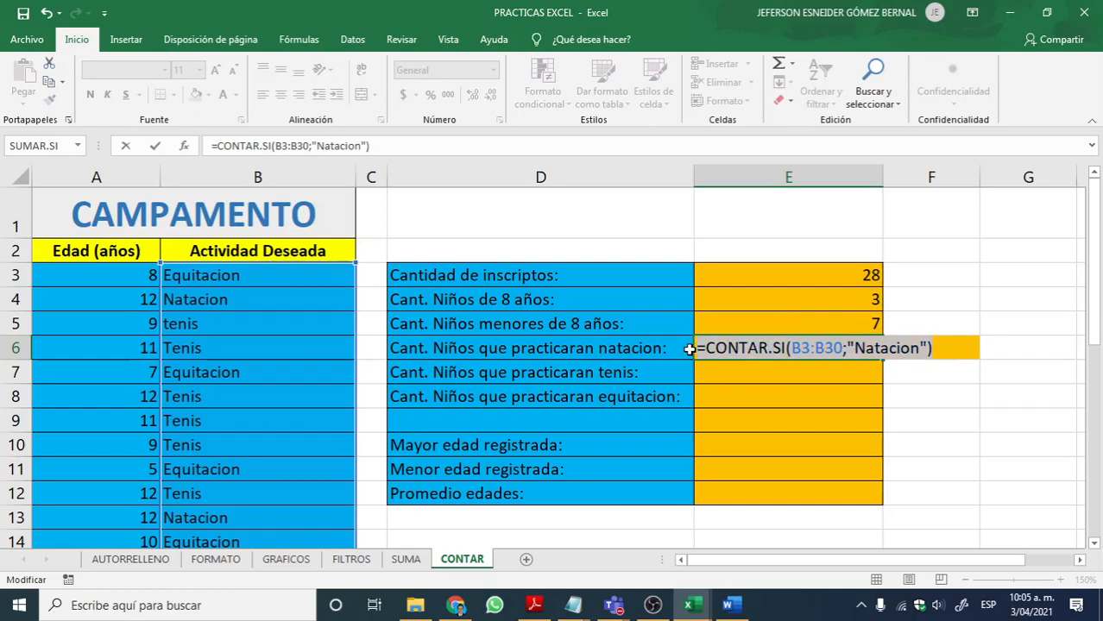
{"action": "key", "text": "ctrl+c"}
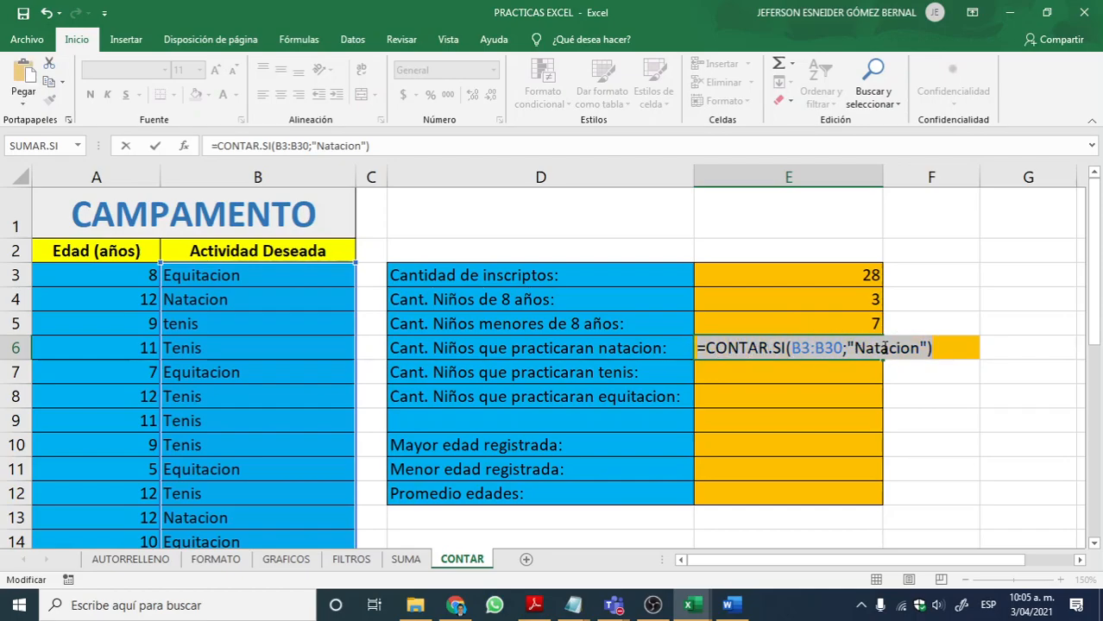
{"action": "key", "text": "Return"}
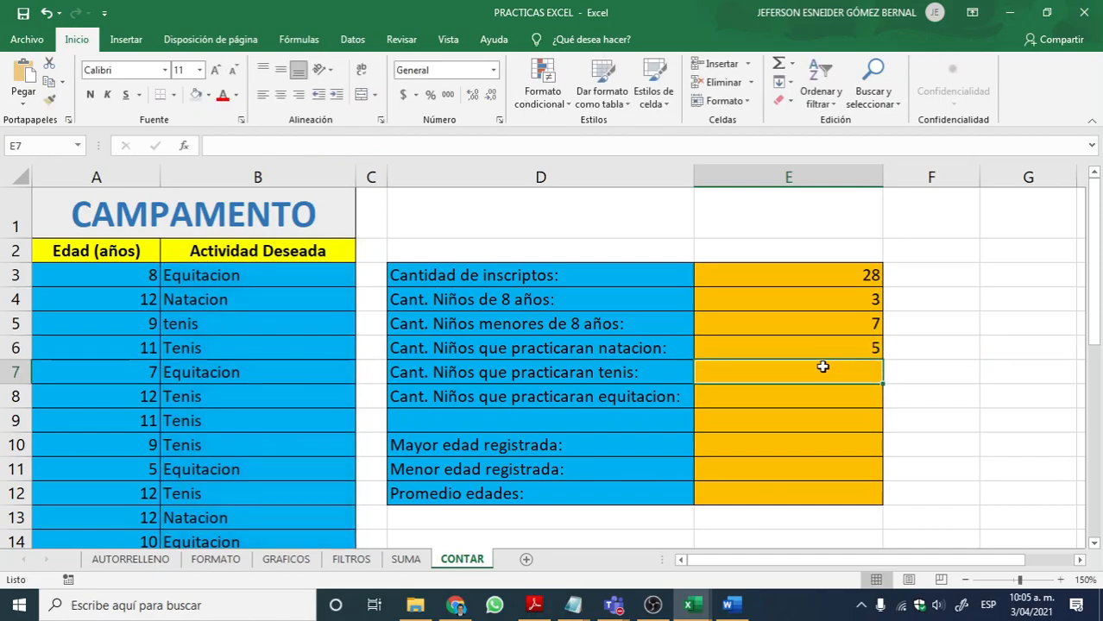
{"action": "double_click", "coordinate": [819, 367]}
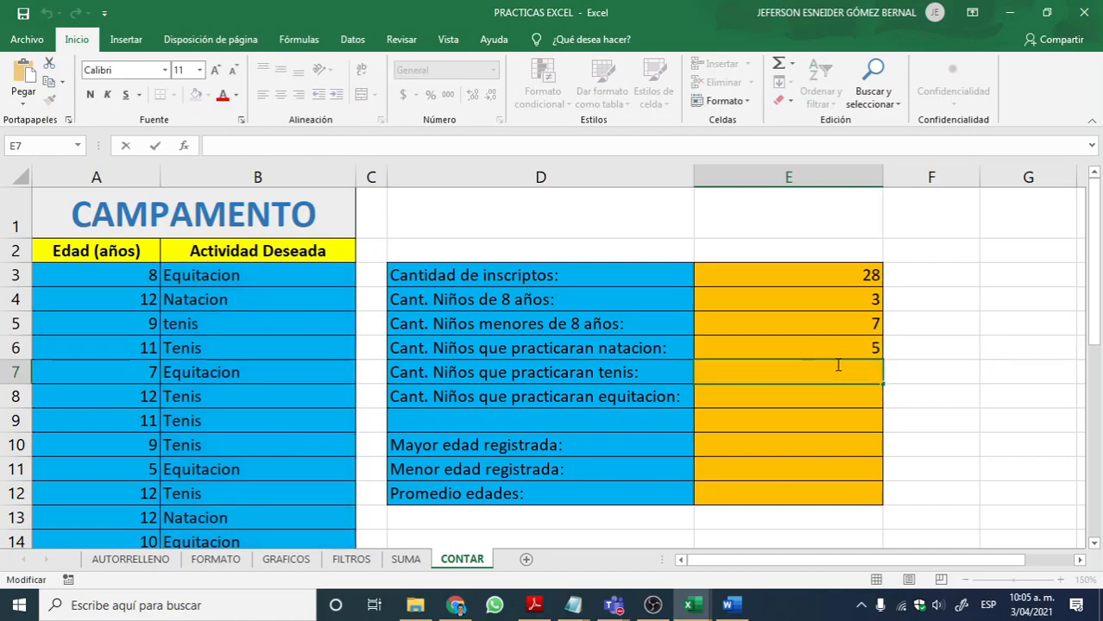
{"action": "key", "text": "ctrl+v"}
{"action": "left_click_drag", "start_coordinate": [854, 369], "coordinate": [920, 369]}
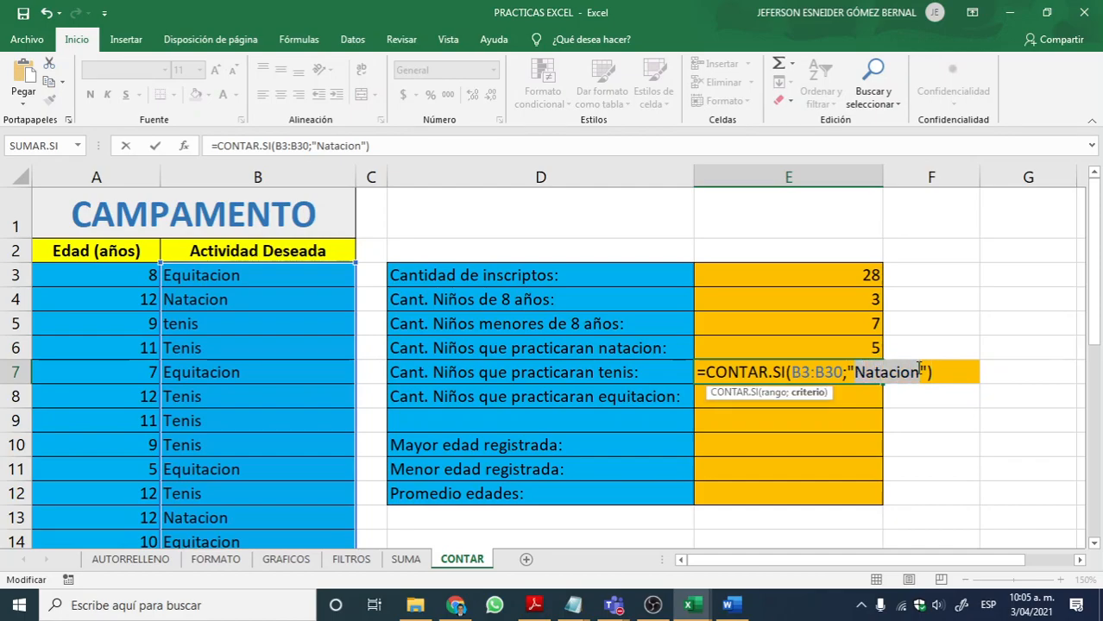
{"action": "type", "text": "t"}
{"action": "key", "text": "BackSpace"}
{"action": "type", "text": "Te"}
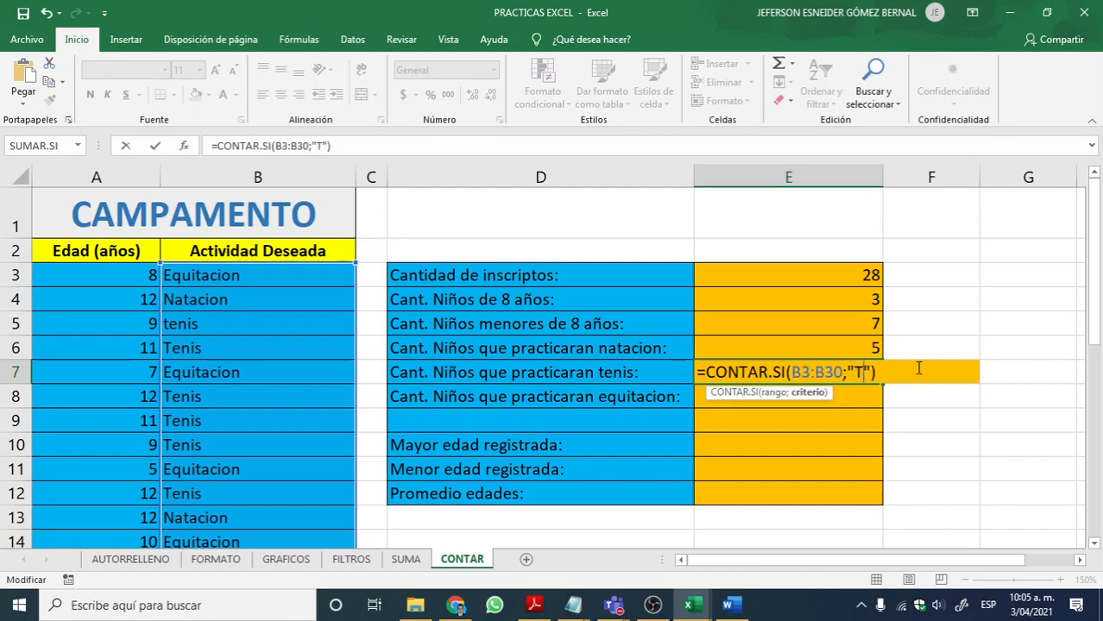
{"action": "type", "text": "nis"}
{"action": "key", "text": "Return"}
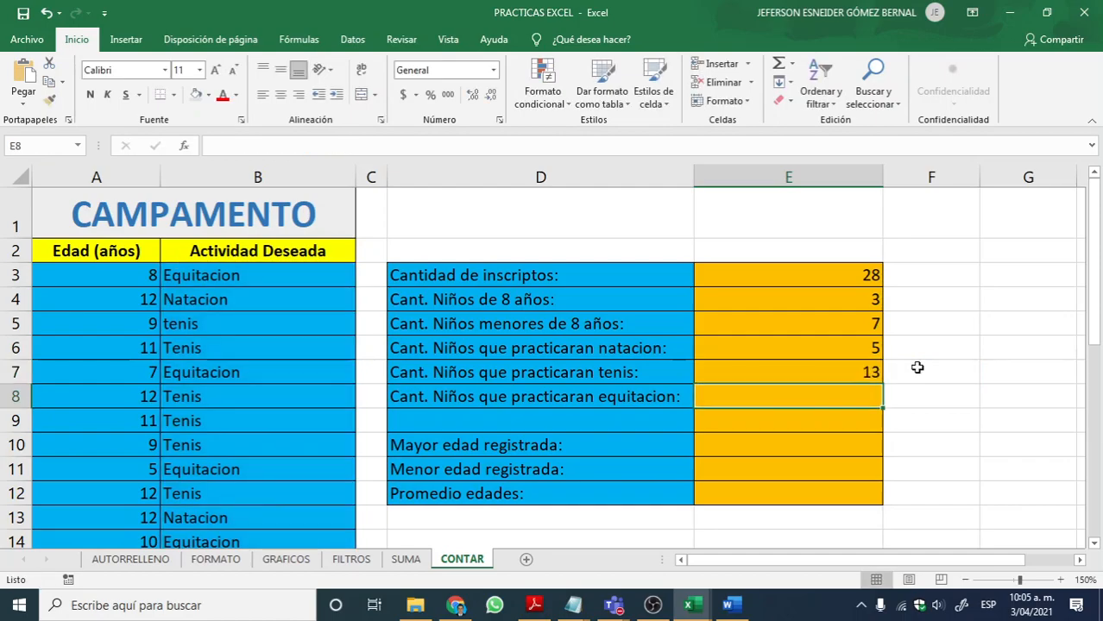
Step: Paste the copied CONTAR.SI formula into E8 and change its criterion to "Equitacion"
{"action": "double_click", "coordinate": [783, 394]}
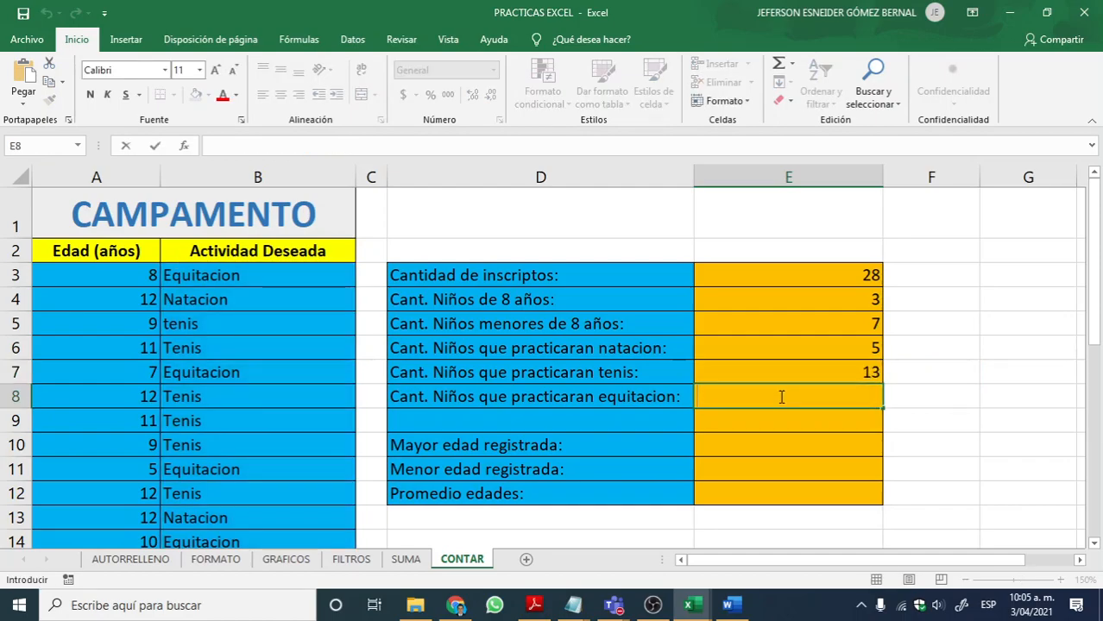
{"action": "key", "text": "ctrl+v"}
{"action": "left_click_drag", "start_coordinate": [854, 396], "coordinate": [918, 394]}
{"action": "type", "text": "equi"}
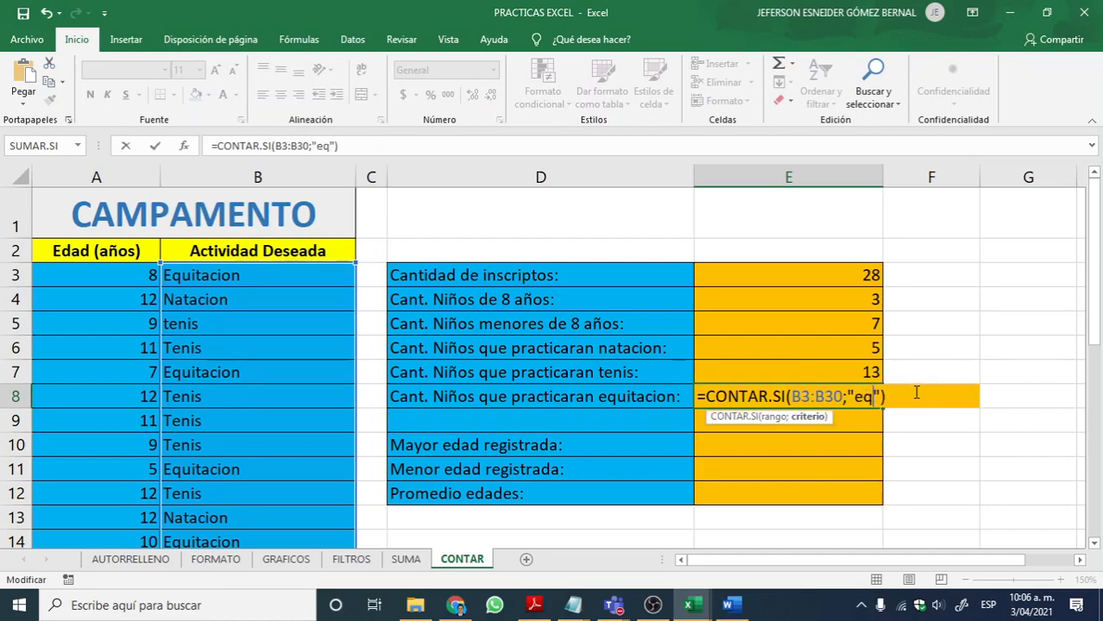
{"action": "type", "text": "tacion"}
{"action": "key", "text": "BackSpace"}
{"action": "key", "text": "BackSpace"}
{"action": "key", "text": "BackSpace"}
{"action": "key", "text": "BackSpace"}
{"action": "key", "text": "BackSpace"}
{"action": "key", "text": "BackSpace"}
{"action": "key", "text": "BackSpace"}
{"action": "key", "text": "BackSpace"}
{"action": "key", "text": "BackSpace"}
{"action": "key", "text": "BackSpace"}
{"action": "type", "text": "Equitacion"}
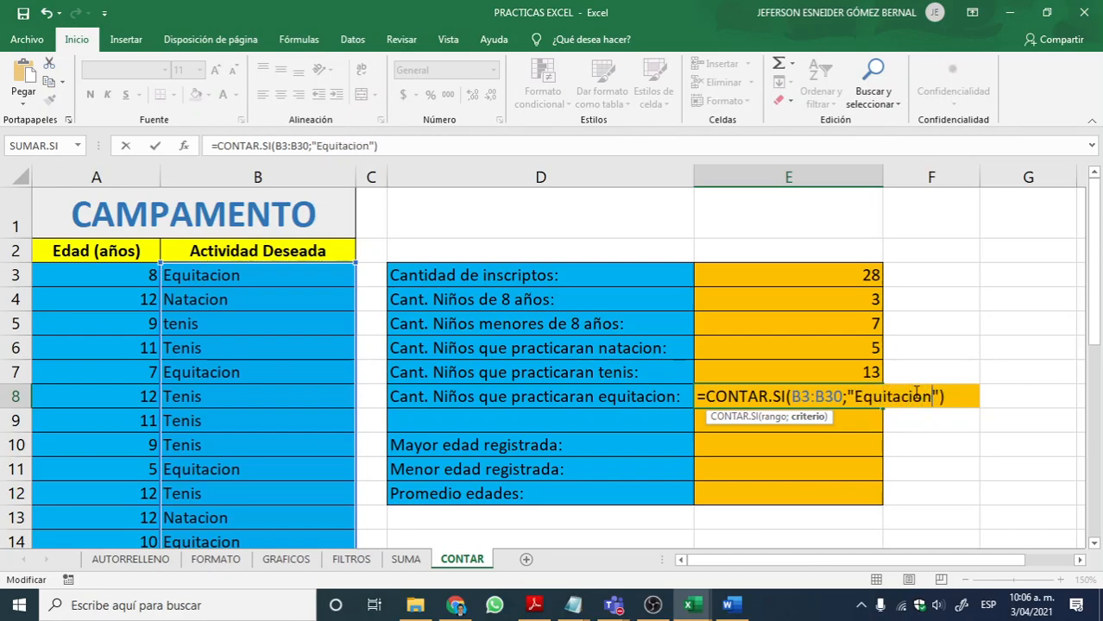
{"action": "key", "text": "Return"}
Step: Review the formulas in E8, E7 and E6, and select E6:E8 to check the sum of the three activity counts
{"action": "left_click", "coordinate": [820, 389]}
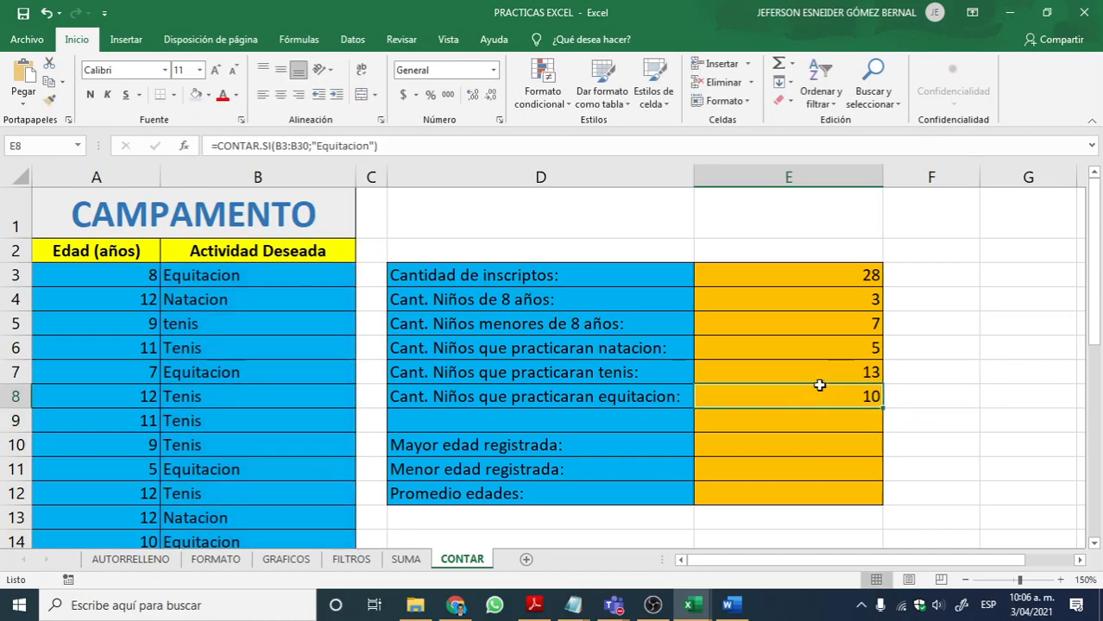
{"action": "left_click", "coordinate": [827, 368]}
{"action": "left_click", "coordinate": [826, 357]}
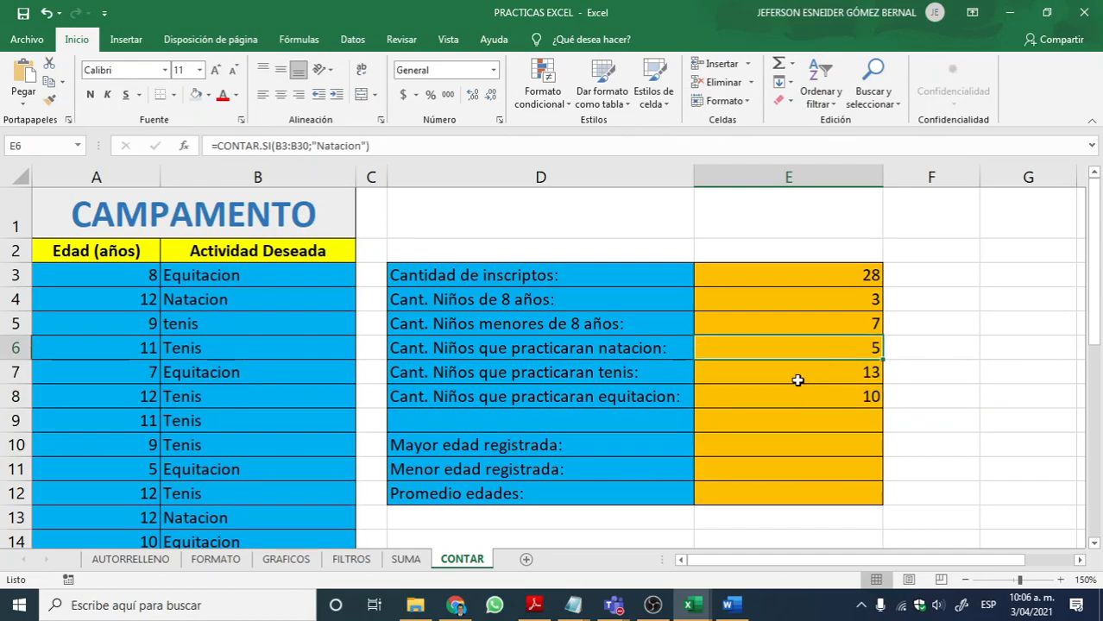
{"action": "left_click_drag", "start_coordinate": [803, 394], "coordinate": [812, 346]}
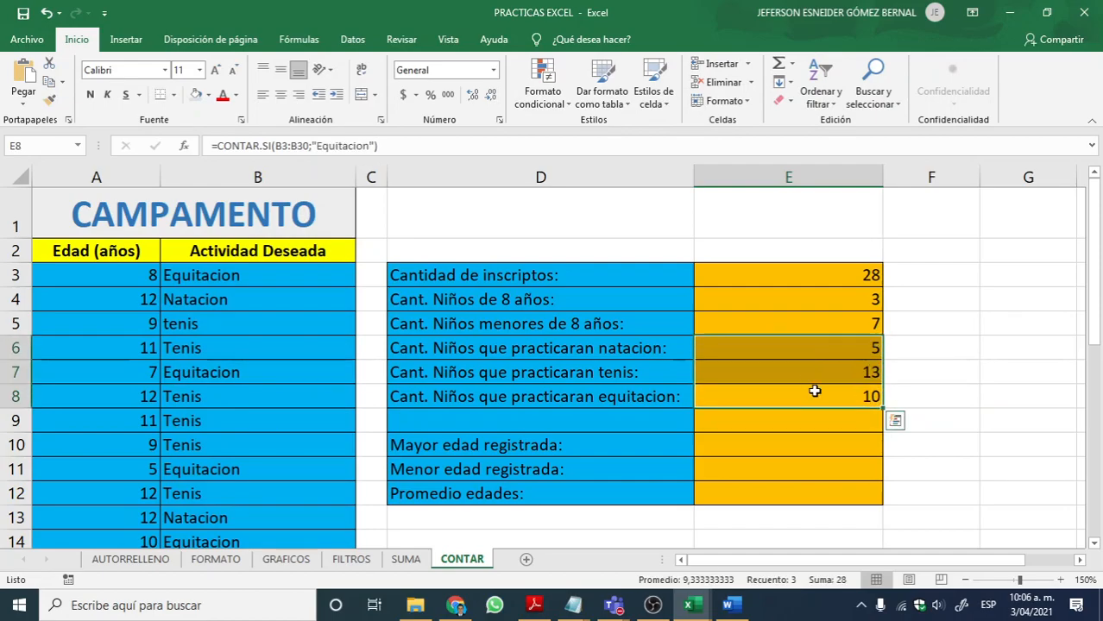
{"action": "left_click", "coordinate": [818, 357]}
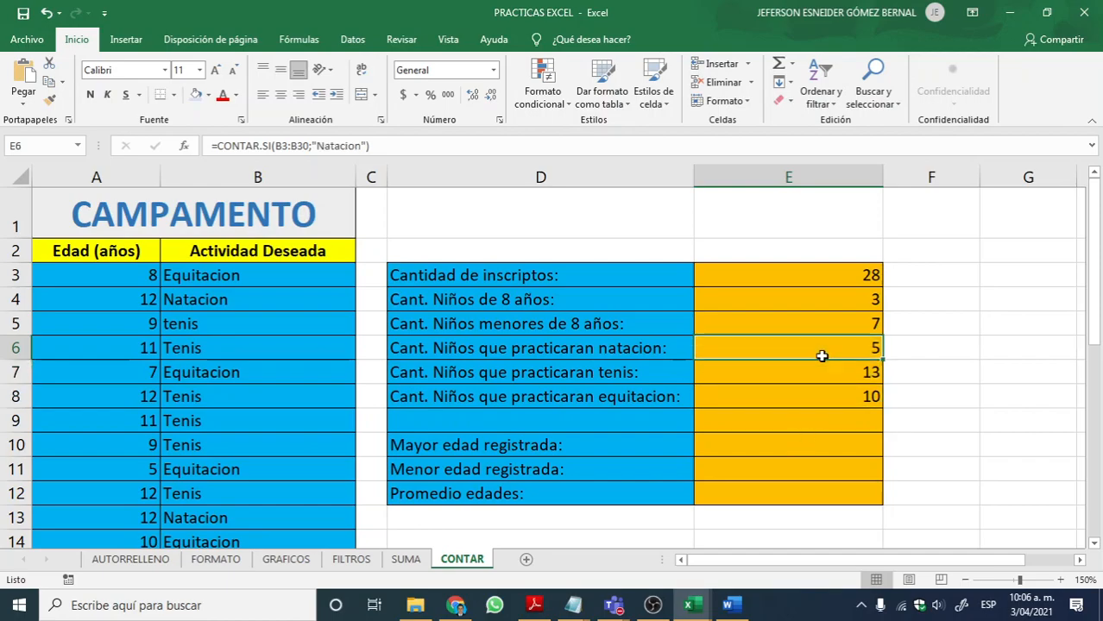
{"action": "left_click", "coordinate": [821, 380]}
{"action": "left_click", "coordinate": [802, 393]}
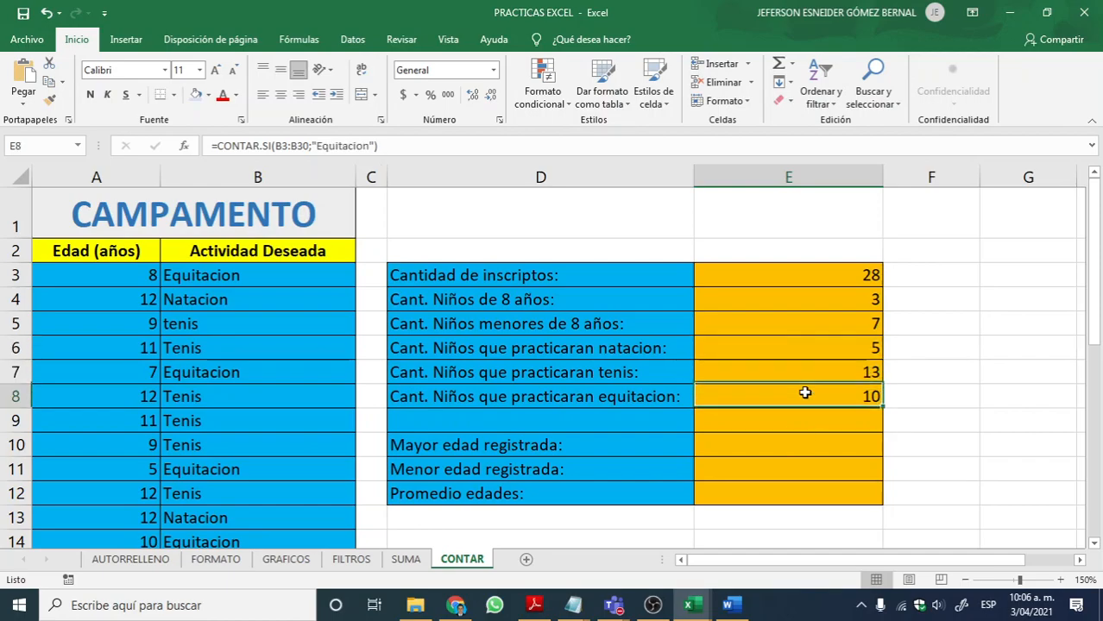
Step: Write =MAX(A3:A30) in E10 to get the highest age registered
{"action": "left_click", "coordinate": [766, 440]}
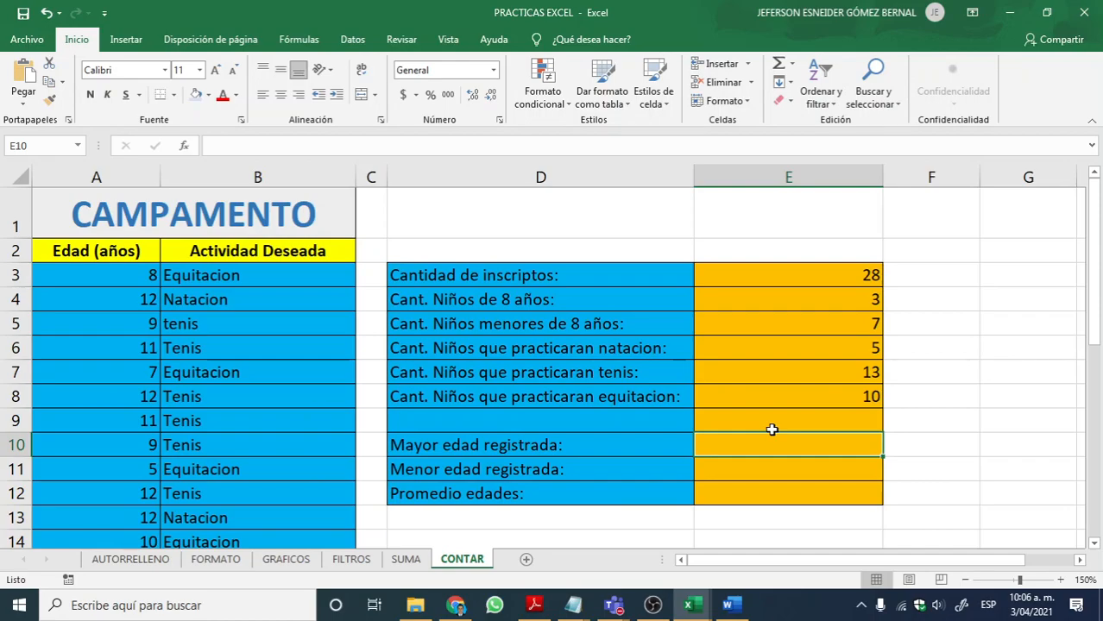
{"action": "type", "text": "=ma"}
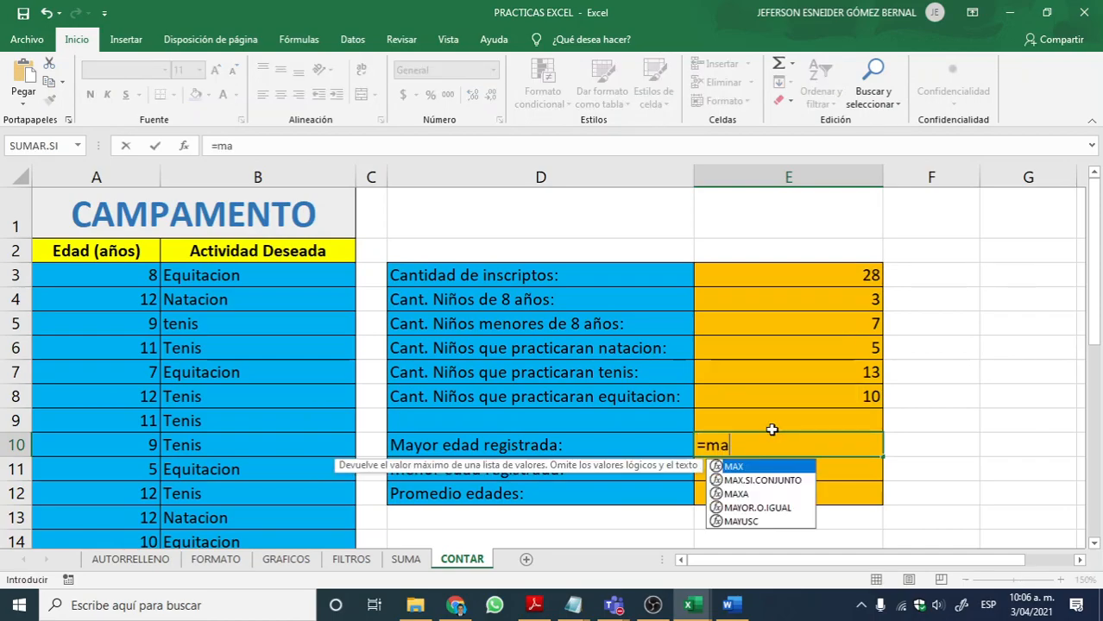
{"action": "key", "text": "BackSpace"}
{"action": "key", "text": "BackSpace"}
{"action": "type", "text": "MAC"}
{"action": "key", "text": "BackSpace"}
{"action": "type", "text": "X"}
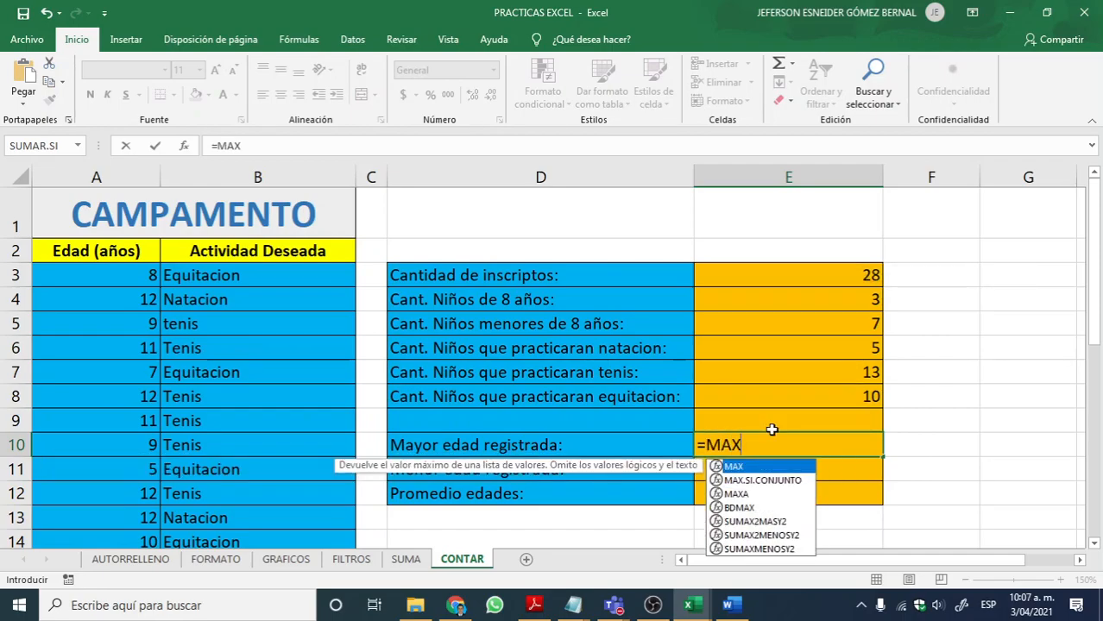
{"action": "type", "text": "(A3:A30)"}
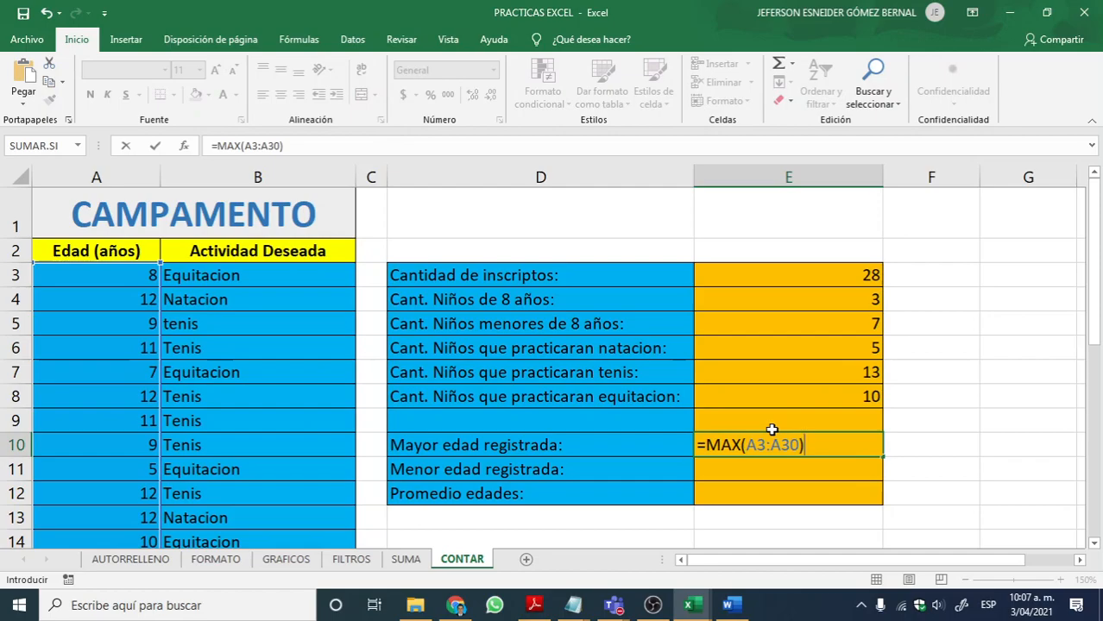
{"action": "key", "text": "Return"}
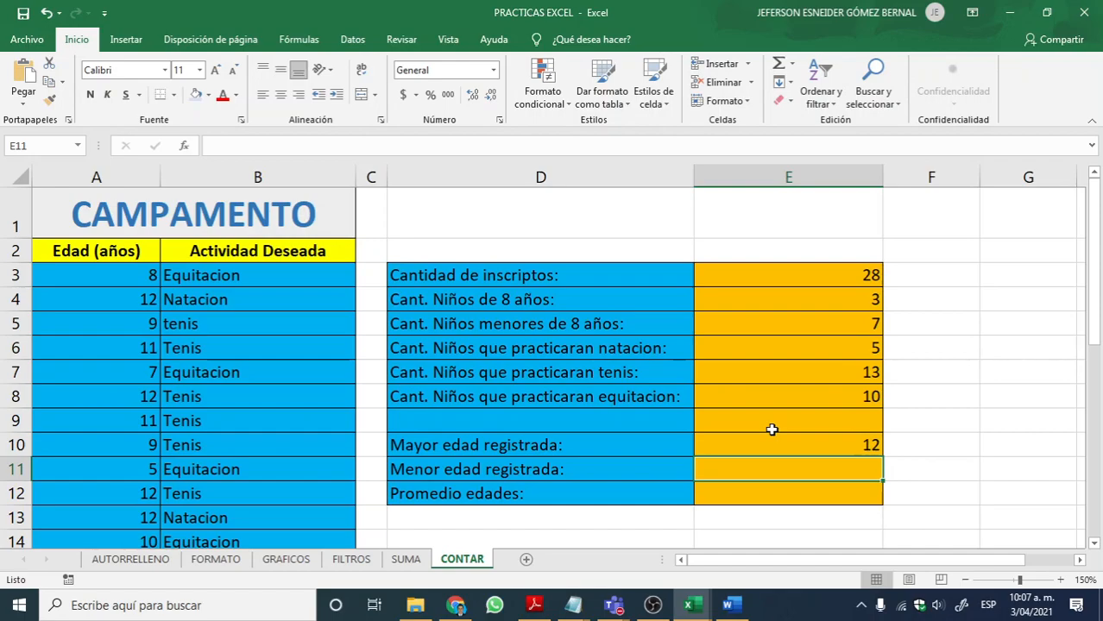
Step: Write =MIN(A3:A30) in E11 to get the lowest age registered
{"action": "type", "text": "=MIN"}
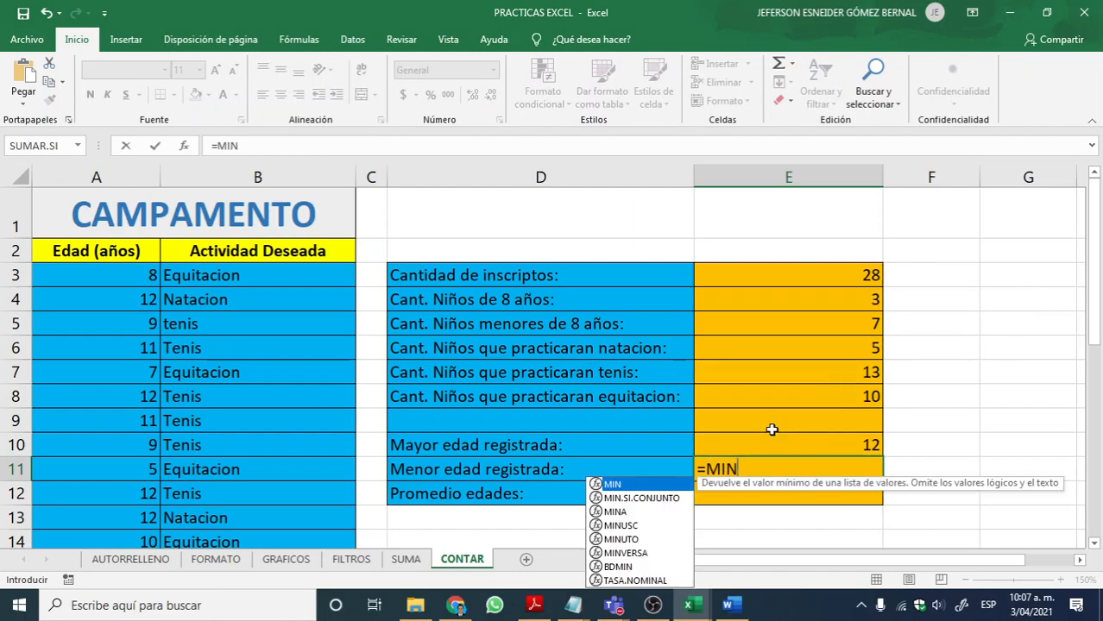
{"action": "type", "text": "(A"}
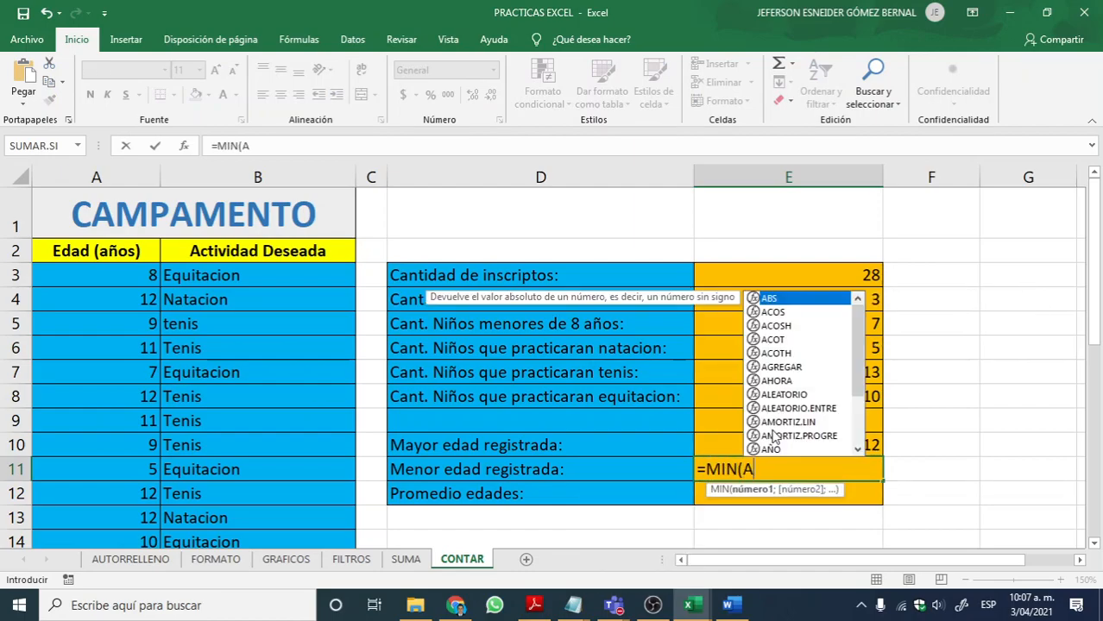
{"action": "type", "text": "3:A3"}
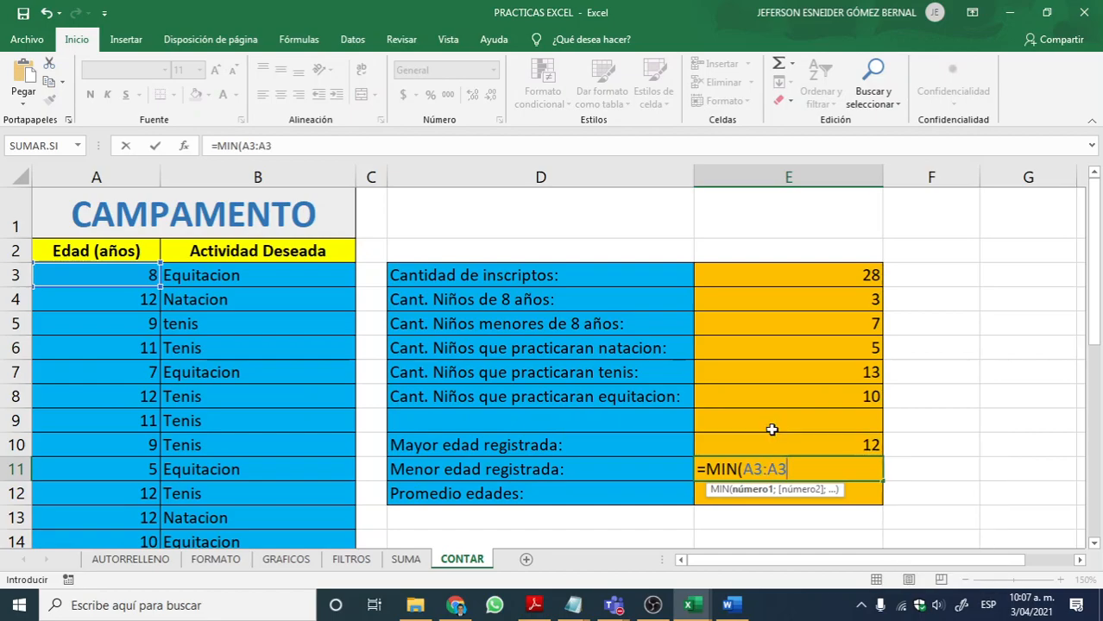
{"action": "type", "text": "0)"}
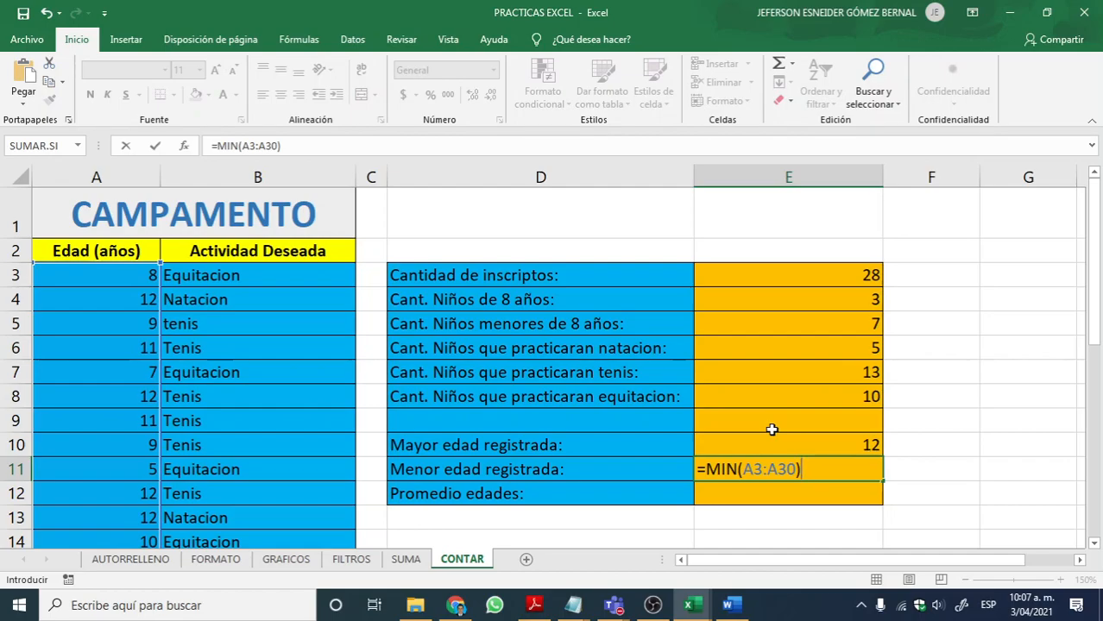
{"action": "key", "text": "Return"}
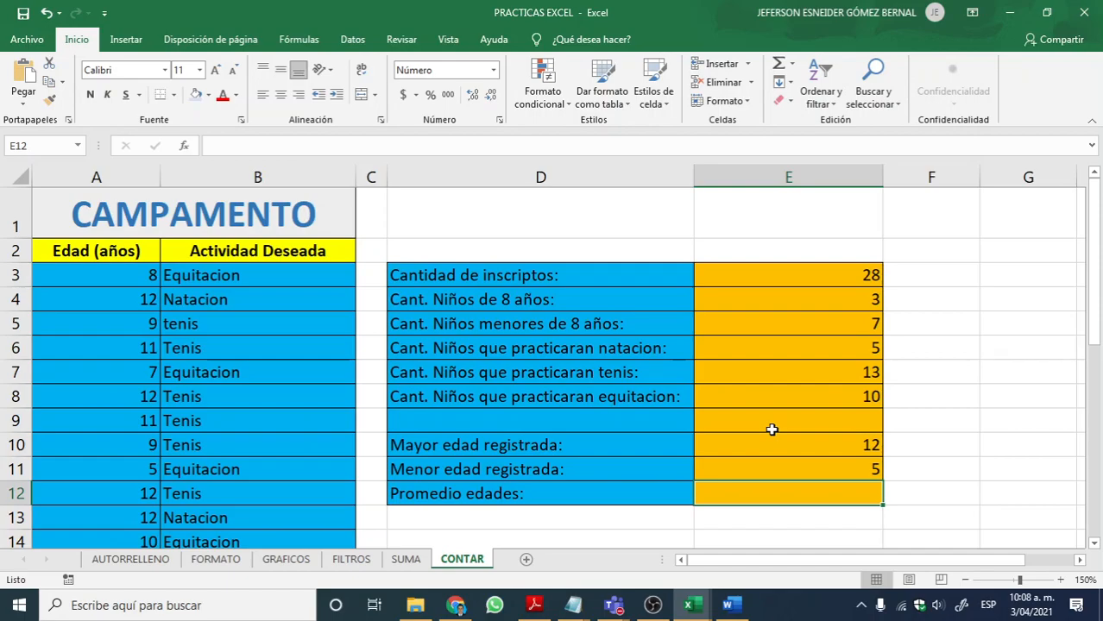
Step: Switch to the Notepad notes and add =PROMEDIO(A1:A10) below the CONTAR.SI line, separated by a blank line
{"action": "key", "text": "alt+Tab"}
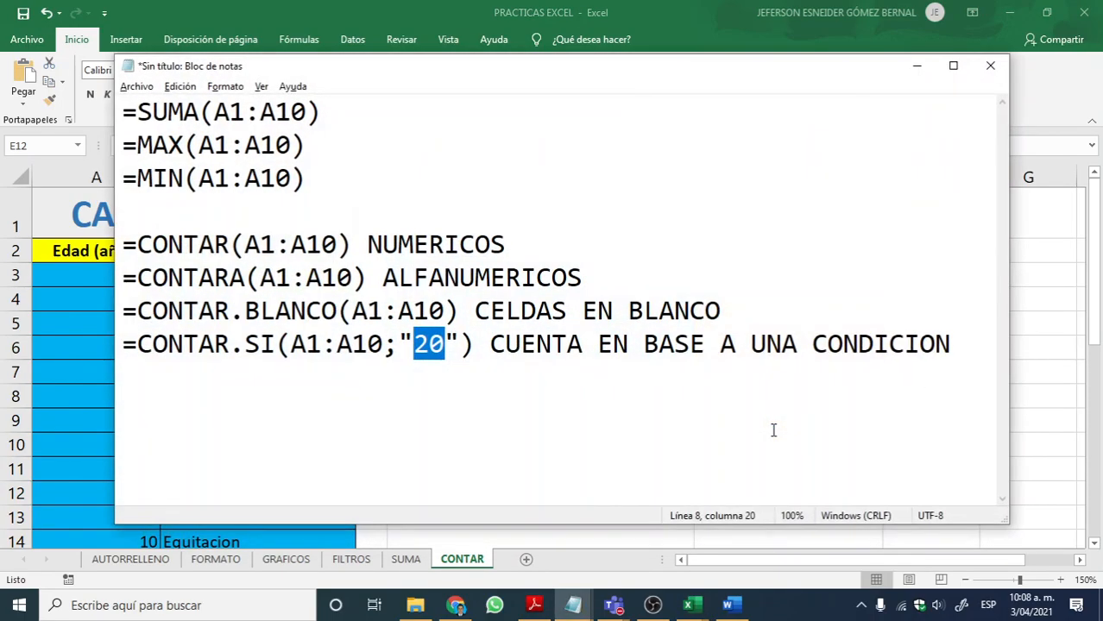
{"action": "left_click", "coordinate": [953, 354]}
{"action": "key", "text": "Return"}
{"action": "key", "text": "Return"}
{"action": "type", "text": "=PR"}
{"action": "type", "text": "IO"}
{"action": "key", "text": "BackSpace"}
{"action": "key", "text": "BackSpace"}
{"action": "type", "text": "OM,E"}
{"action": "key", "text": "BackSpace"}
{"action": "key", "text": "BackSpace"}
{"action": "type", "text": "EDIO"}
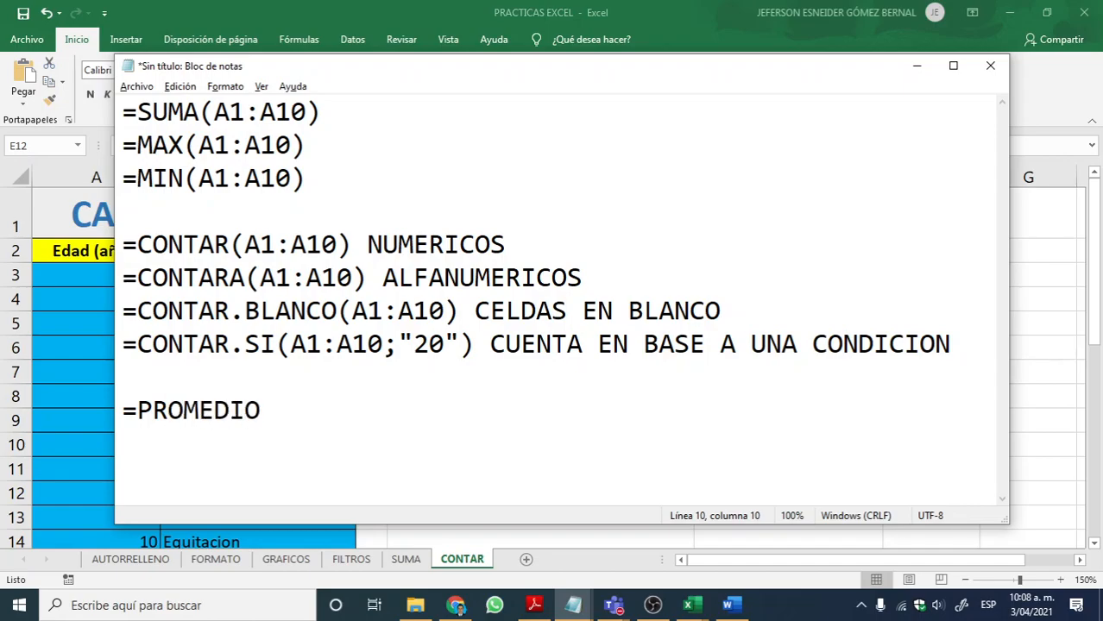
{"action": "type", "text": "(A1:A19"}
{"action": "key", "text": "BackSpace"}
{"action": "type", "text": "0"}
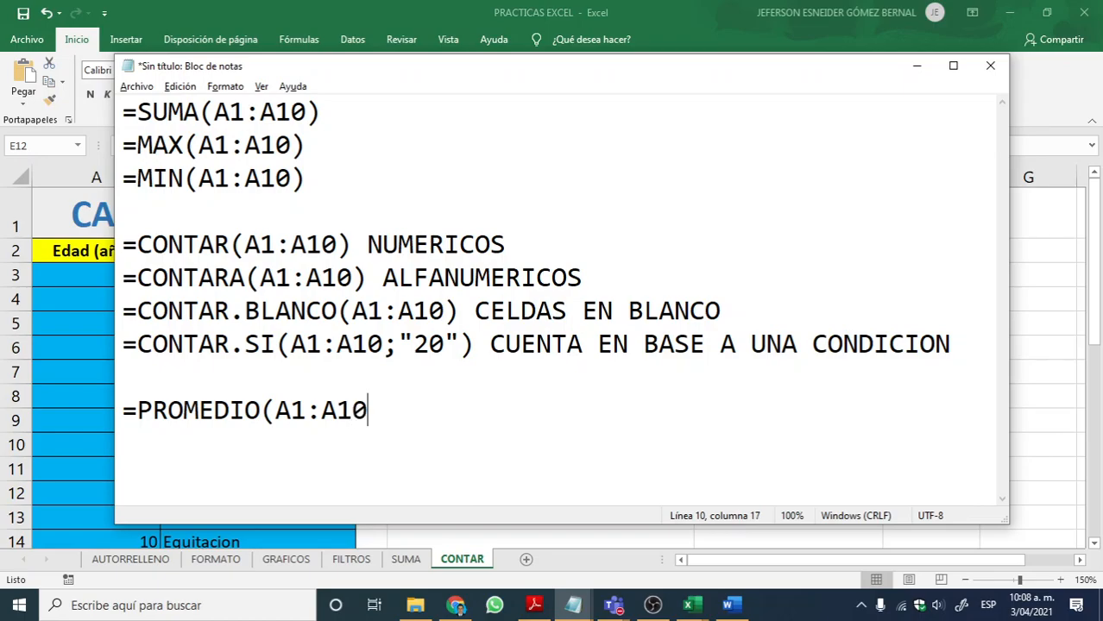
{"action": "type", "text": ")"}
{"action": "key", "text": "Return"}
Step: Return to the PRACTICAS EXCEL workbook and write =PROMEDIO(A3:A30) in E12 to get the average age
{"action": "key", "text": "alt+Tab"}
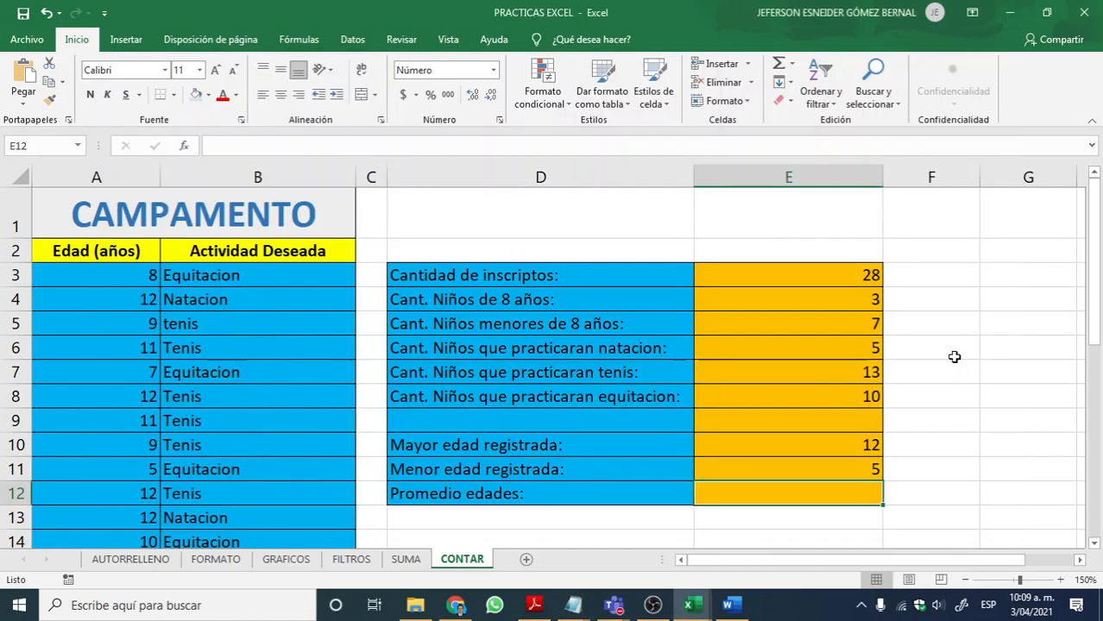
{"action": "key", "text": "alt+Tab"}
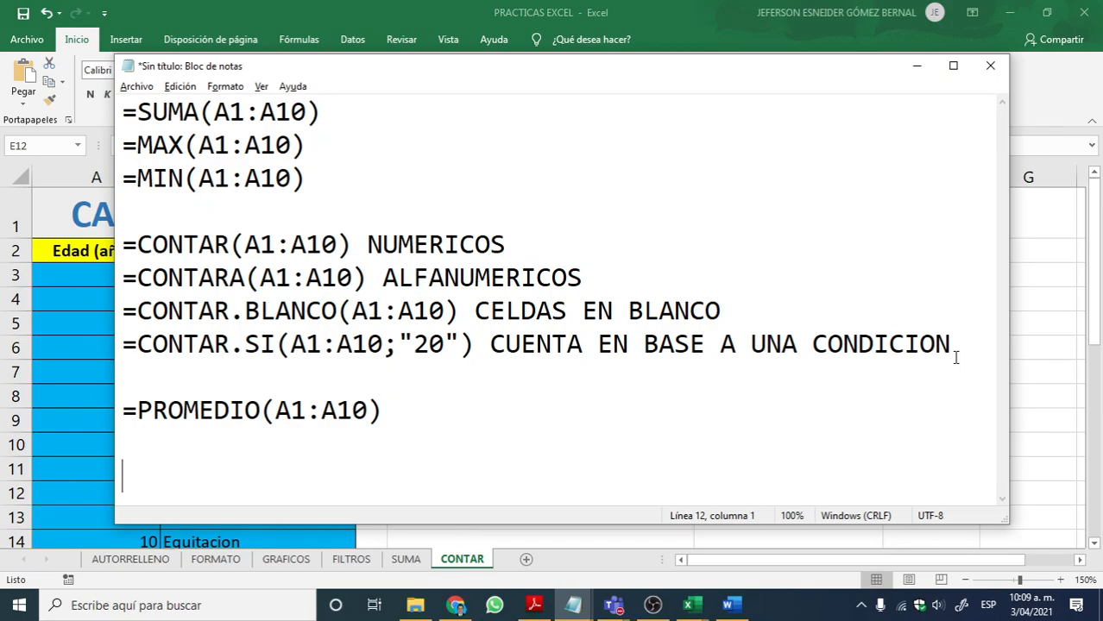
{"action": "key", "text": "alt+Tab"}
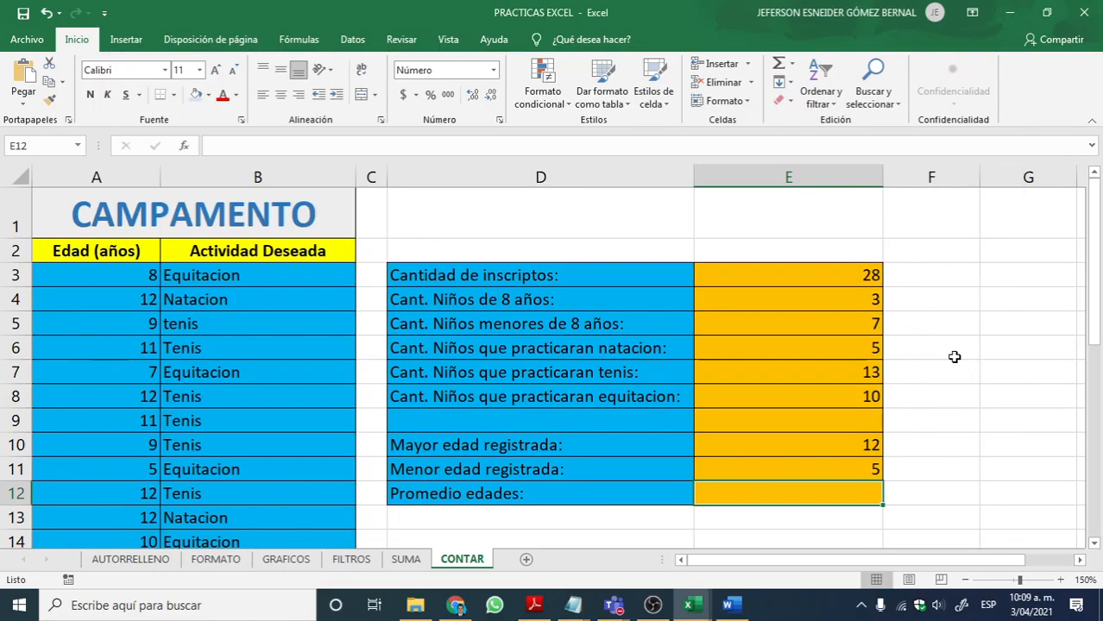
{"action": "type", "text": "=PROMD"}
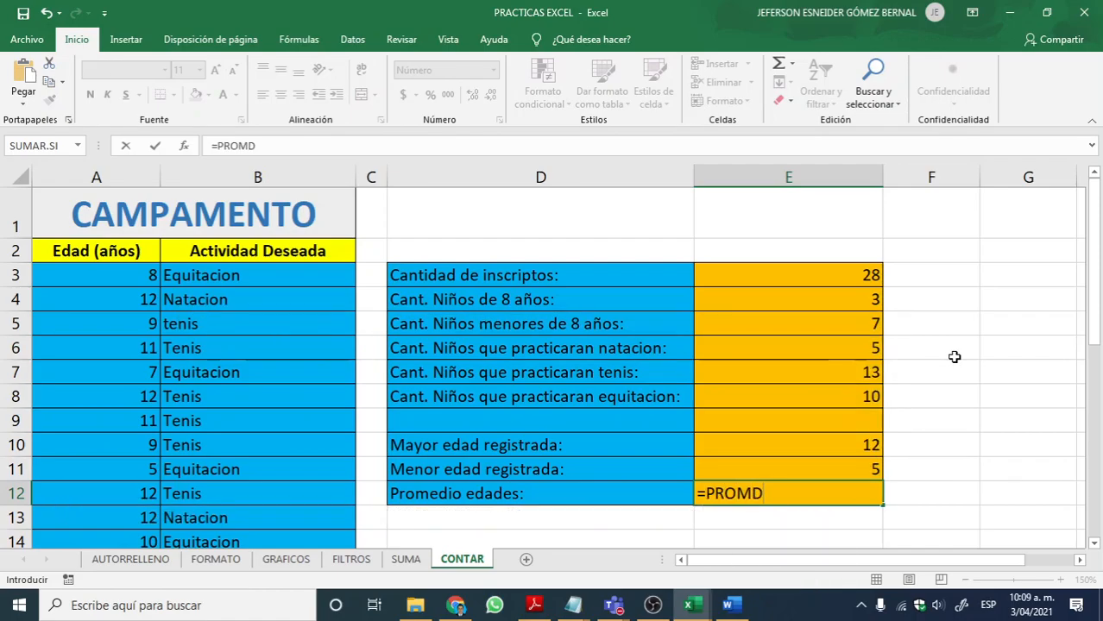
{"action": "key", "text": "BackSpace"}
{"action": "type", "text": "EDIO"}
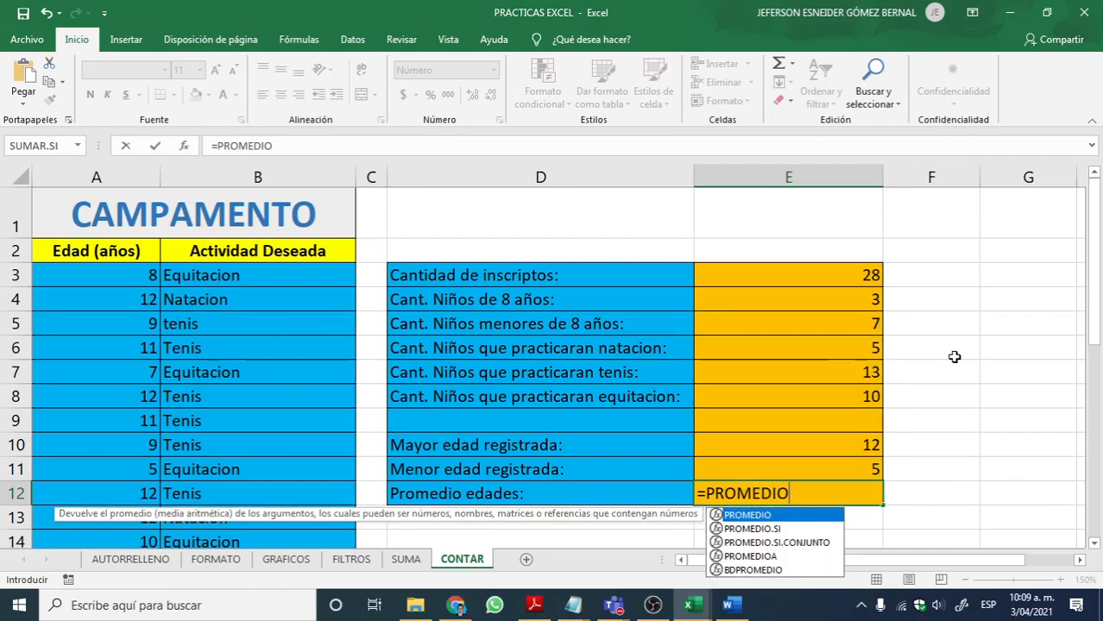
{"action": "type", "text": "("}
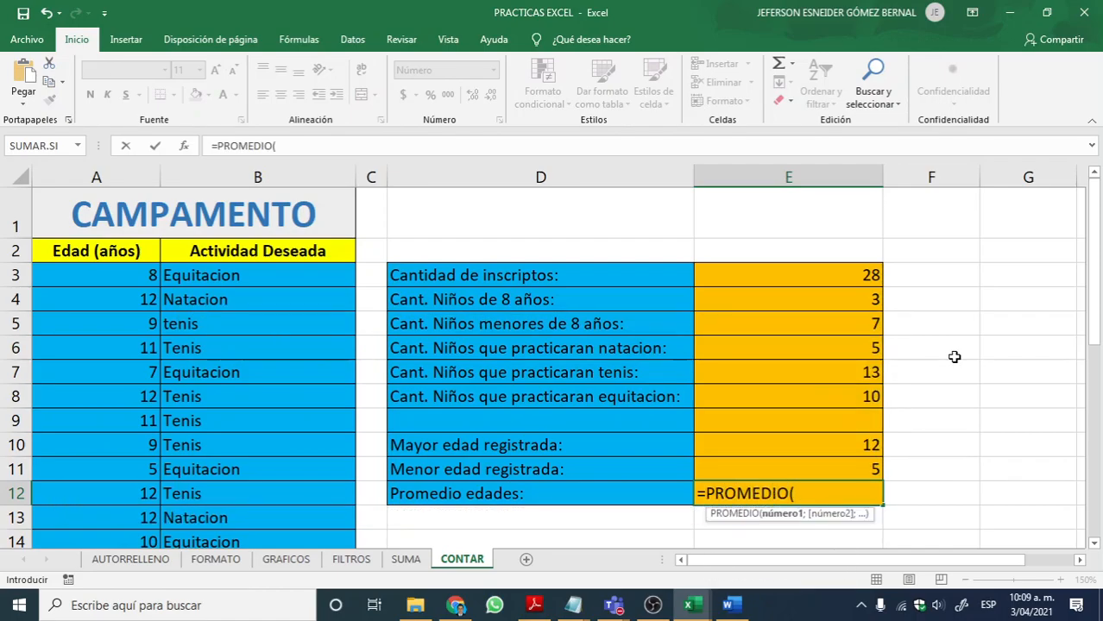
{"action": "type", "text": "A3"}
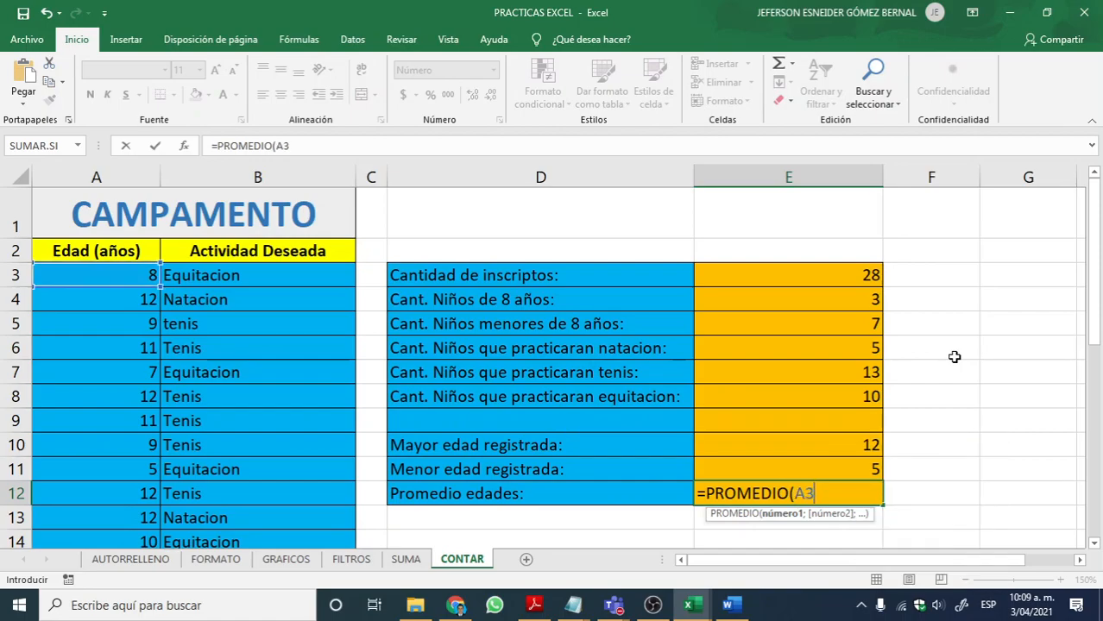
{"action": "type", "text": ":A30)"}
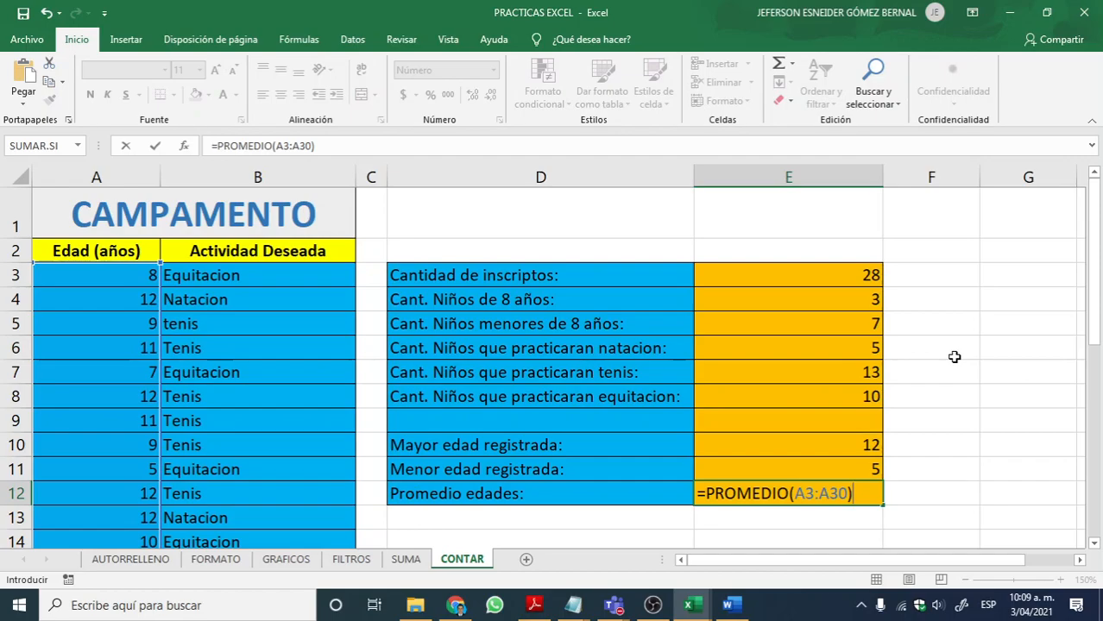
{"action": "key", "text": "Return"}
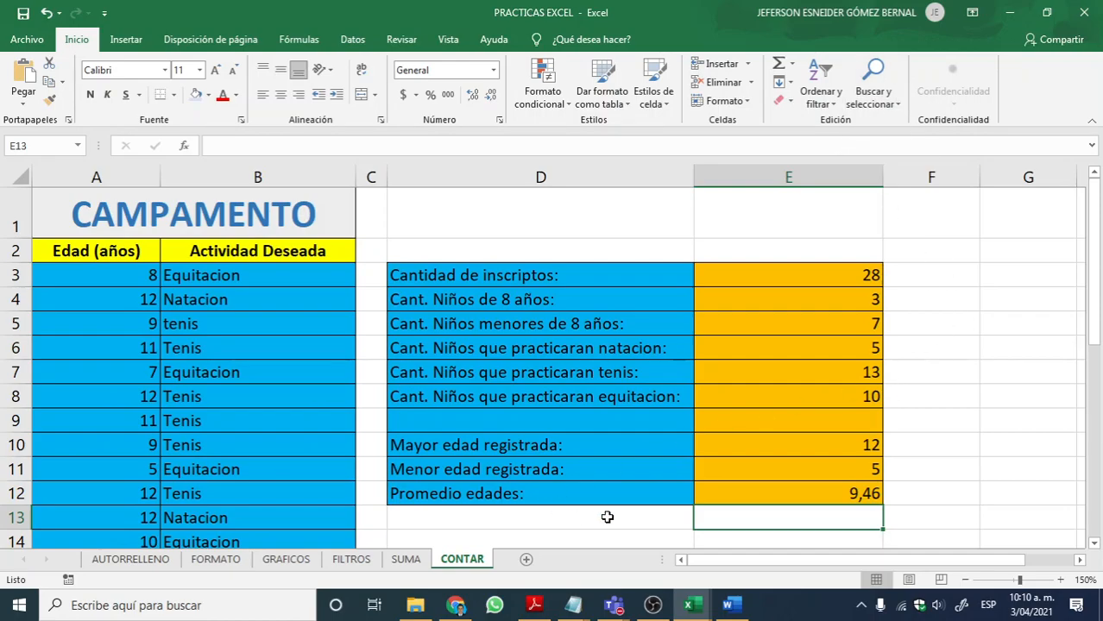
Step: Switch to the Informática Avanzada PDF and examine the functions listed in section 5.8, from SUMA through CONDICIONAL (SI)
{"action": "left_click", "coordinate": [534, 607]}
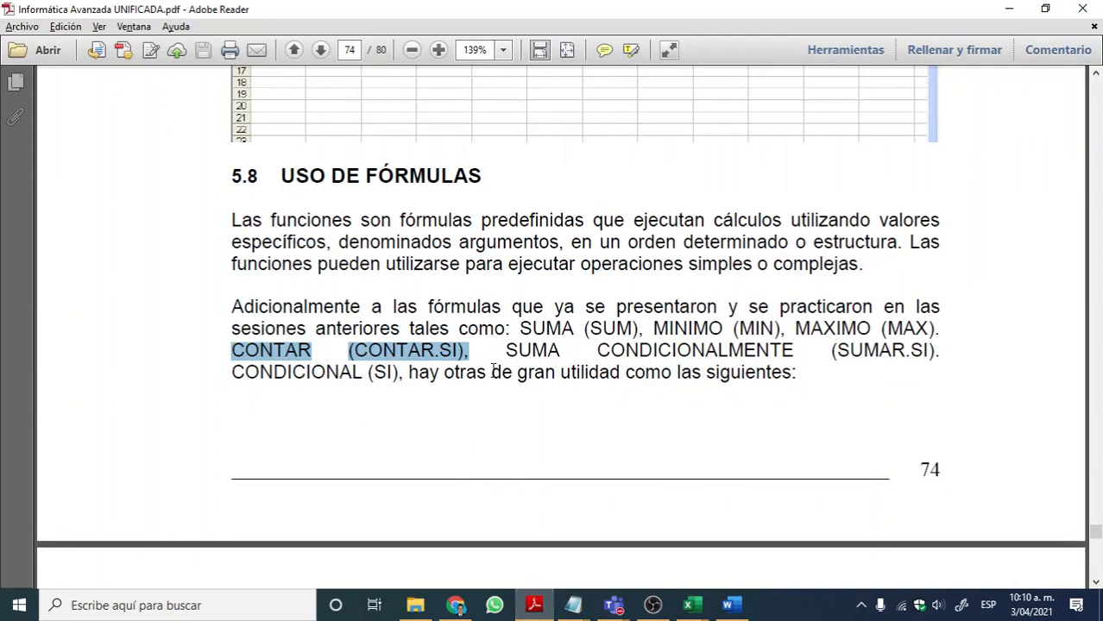
{"action": "left_click_drag", "start_coordinate": [519, 329], "coordinate": [872, 329]}
{"action": "left_click_drag", "start_coordinate": [231, 349], "coordinate": [435, 354]}
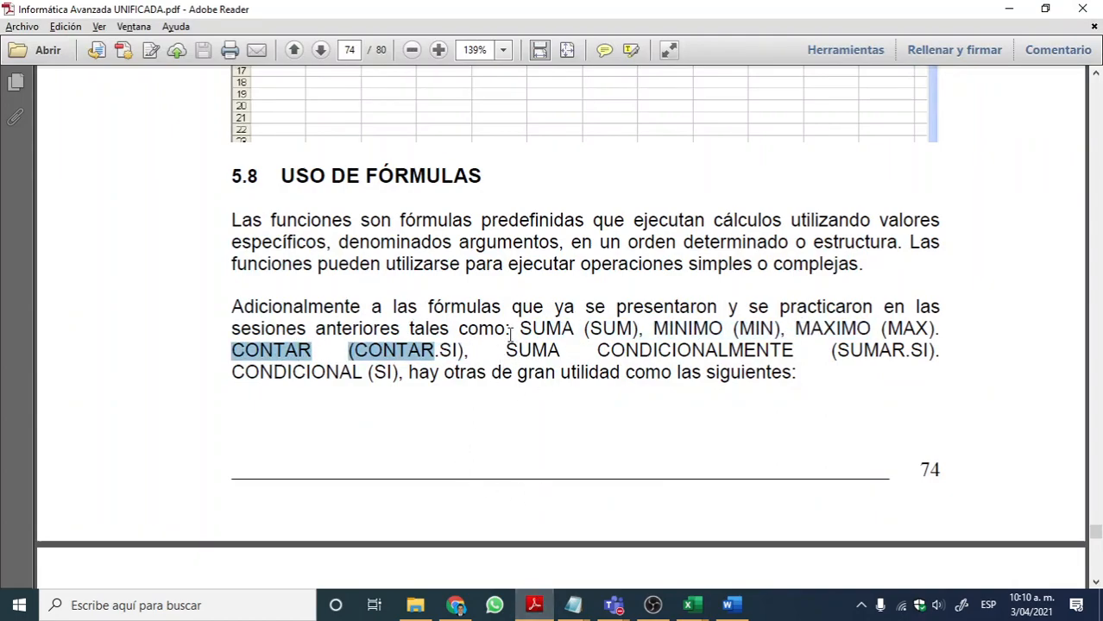
{"action": "left_click_drag", "start_coordinate": [509, 349], "coordinate": [388, 377]}
{"action": "scroll", "coordinate": [703, 286], "scroll_direction": "down", "scroll_amount": 2}
{"action": "scroll", "coordinate": [703, 293], "scroll_direction": "down", "scroll_amount": 4}
{"action": "scroll", "coordinate": [706, 295], "scroll_direction": "up", "scroll_amount": 1}
{"action": "scroll", "coordinate": [706, 295], "scroll_direction": "down", "scroll_amount": 2}
{"action": "scroll", "coordinate": [718, 296], "scroll_direction": "up", "scroll_amount": 5}
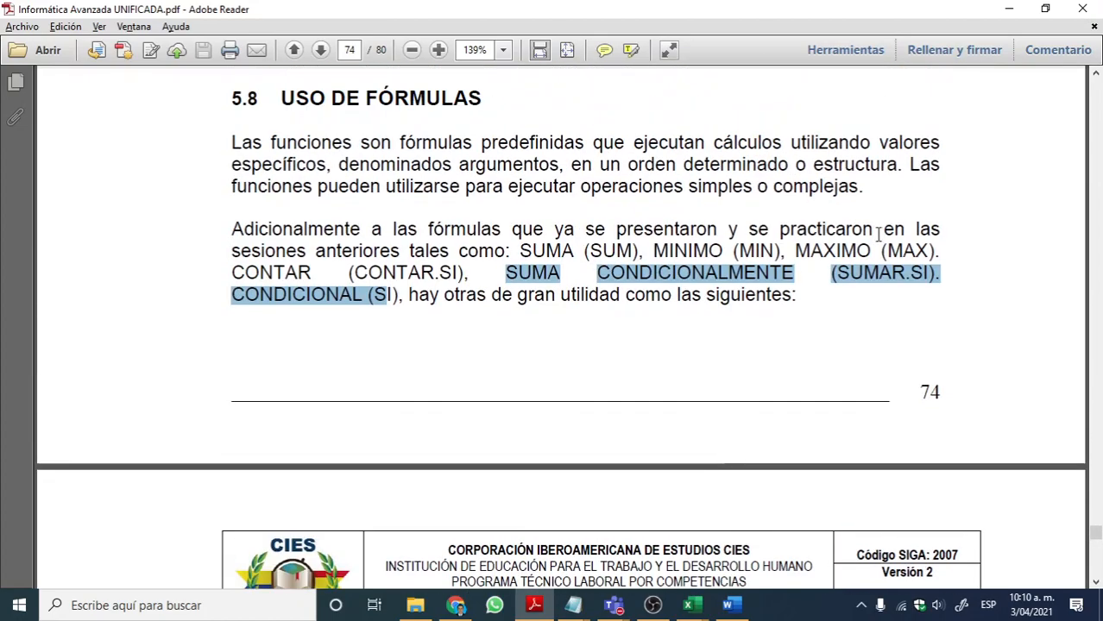
{"action": "left_click", "coordinate": [1007, 10]}
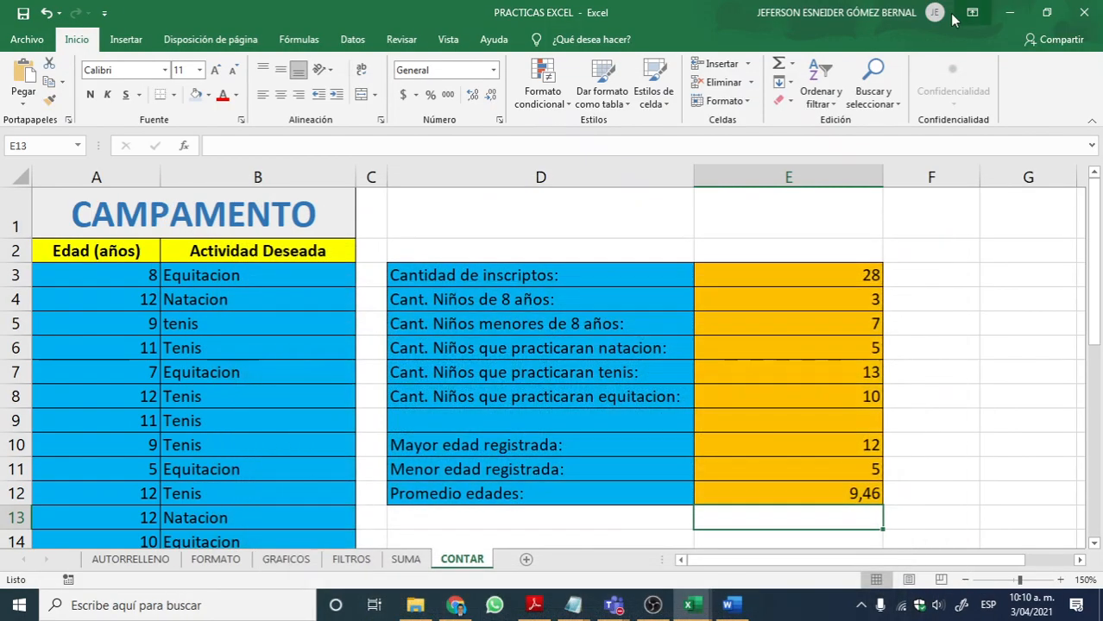
Step: Save the PRACTICAS EXCEL workbook and select E5 on the CONTAR sheet
{"action": "left_click", "coordinate": [730, 212]}
{"action": "left_click", "coordinate": [24, 14]}
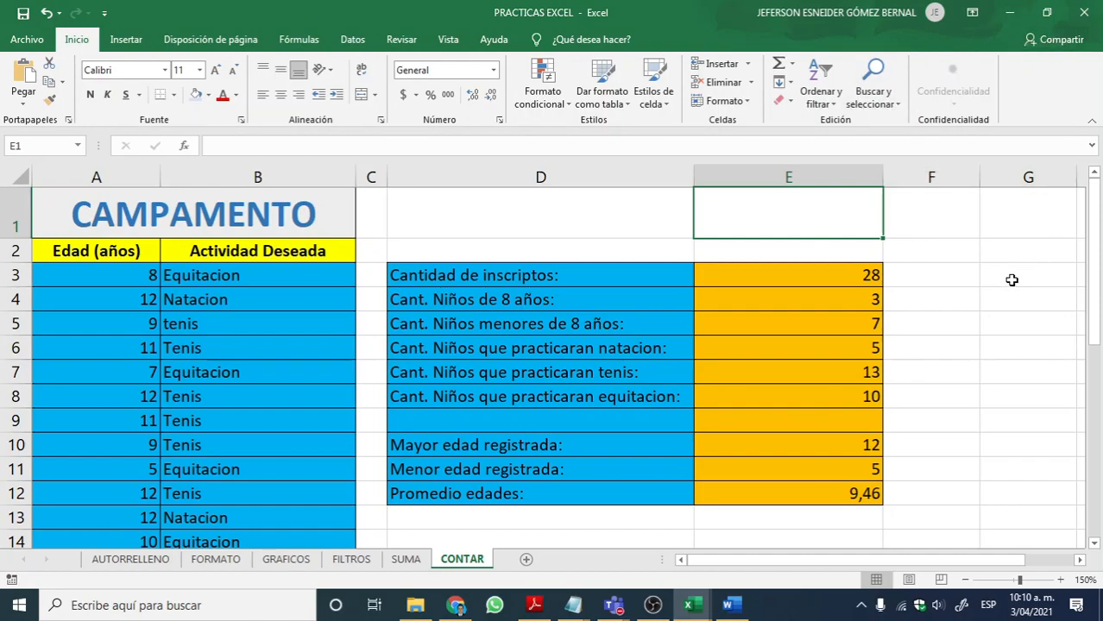
{"action": "left_click", "coordinate": [813, 316]}
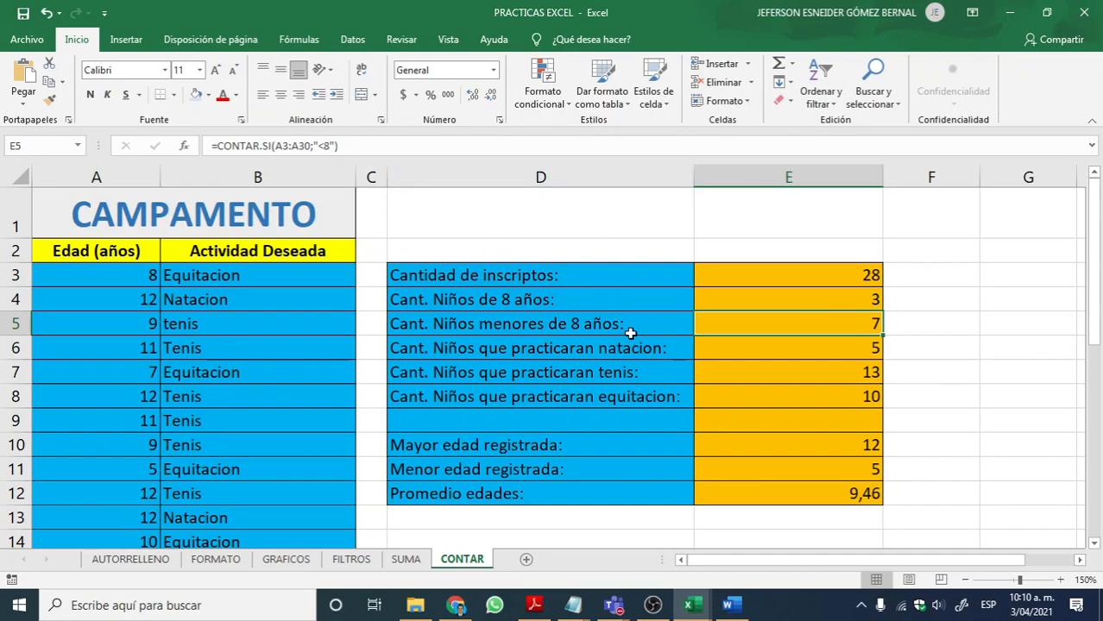
Step: Minimize the workbook and add =SUMAR.SI and =PROMEDIO.SI on separate lines at the end of the Notepad notes
{"action": "left_click", "coordinate": [1010, 12]}
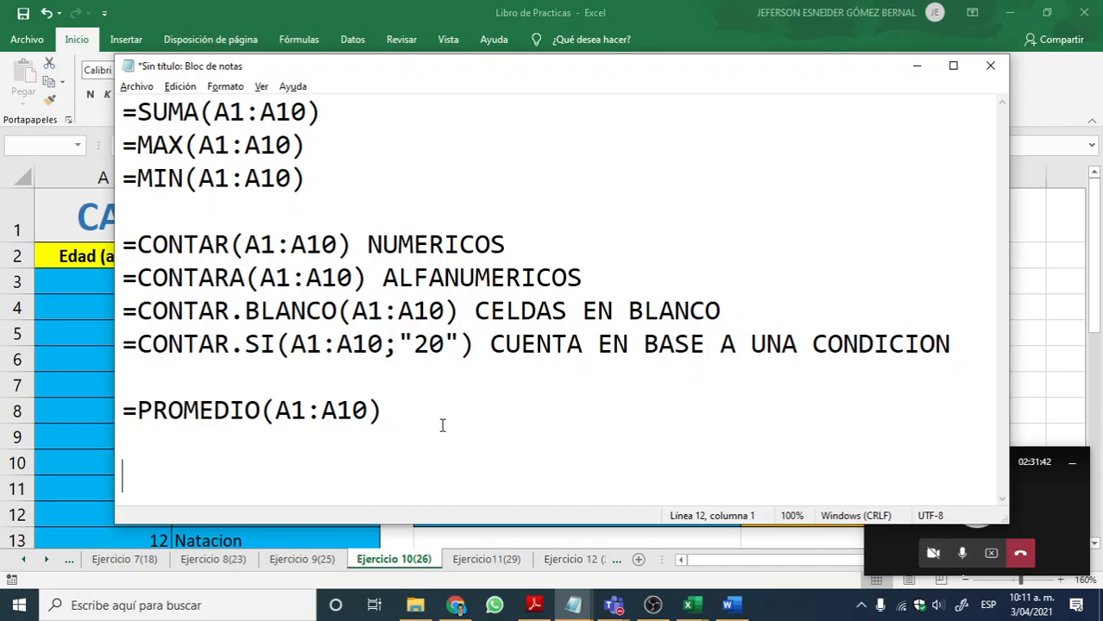
{"action": "type", "text": "=SUMAR"}
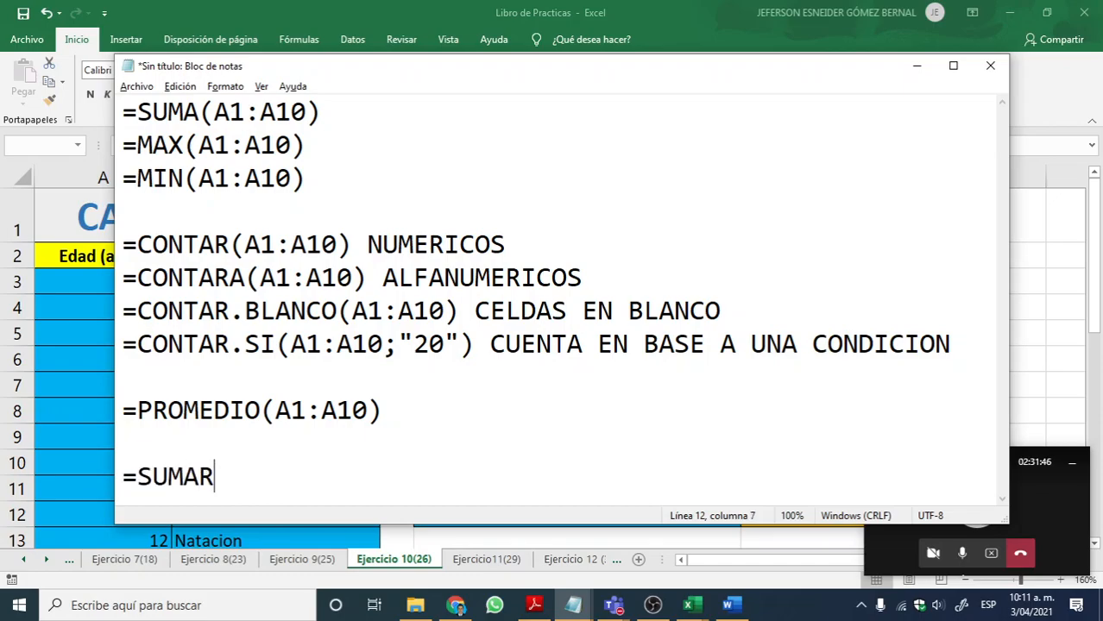
{"action": "type", "text": ".SI"}
{"action": "key", "text": "Return"}
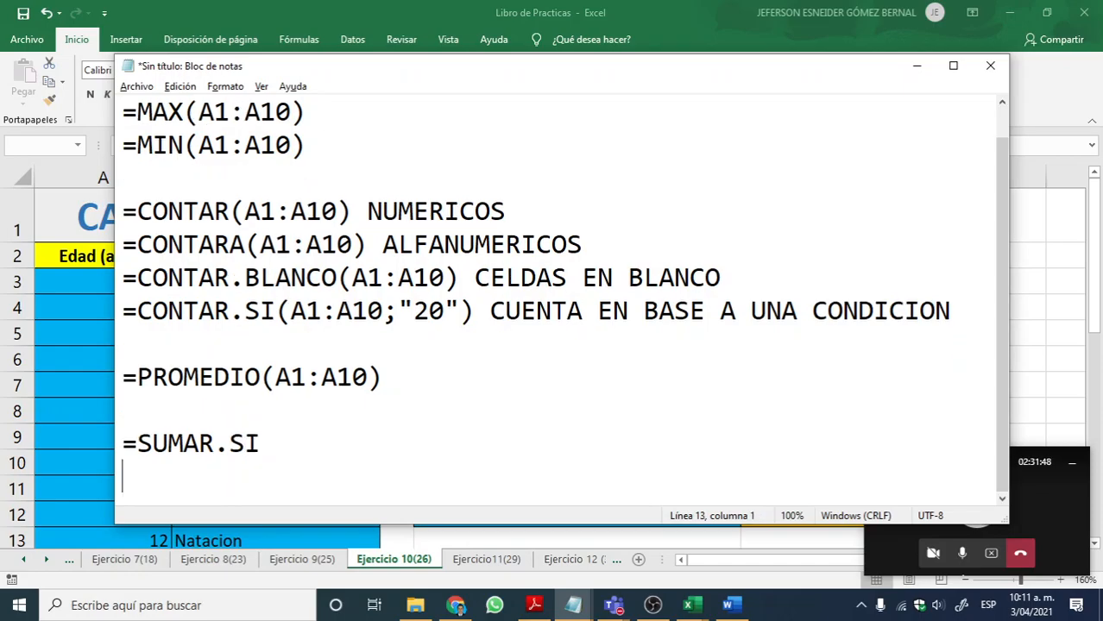
{"action": "type", "text": "=pROMEDIO"}
{"action": "key", "text": "BackSpace"}
{"action": "key", "text": "BackSpace"}
{"action": "key", "text": "BackSpace"}
{"action": "key", "text": "BackSpace"}
{"action": "key", "text": "BackSpace"}
{"action": "key", "text": "BackSpace"}
{"action": "key", "text": "BackSpace"}
{"action": "key", "text": "BackSpace"}
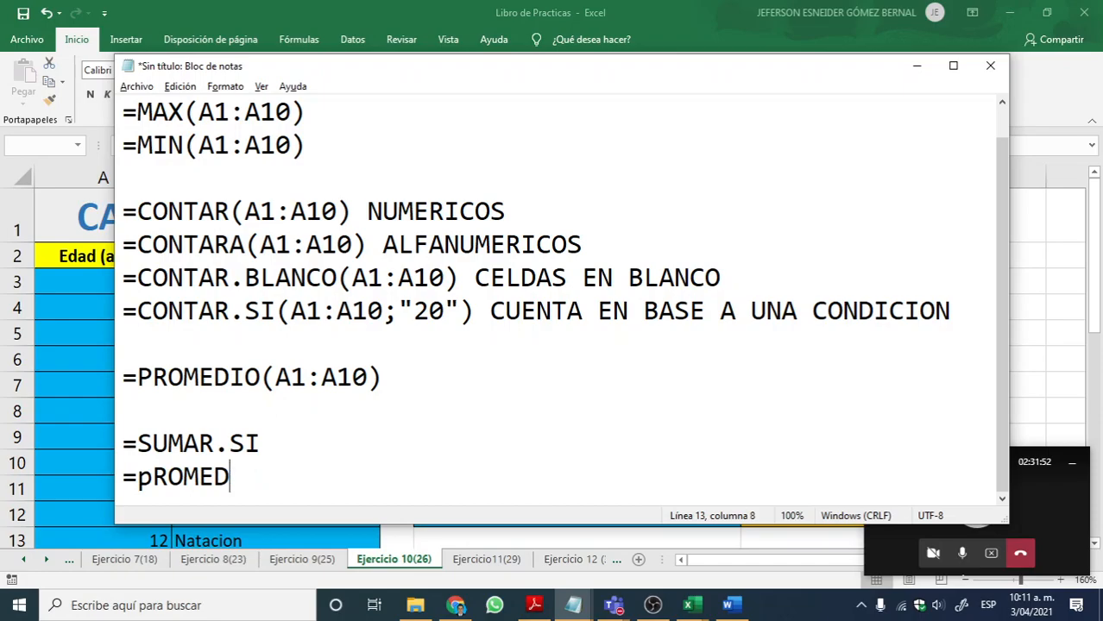
{"action": "type", "text": "PROMEDIO."}
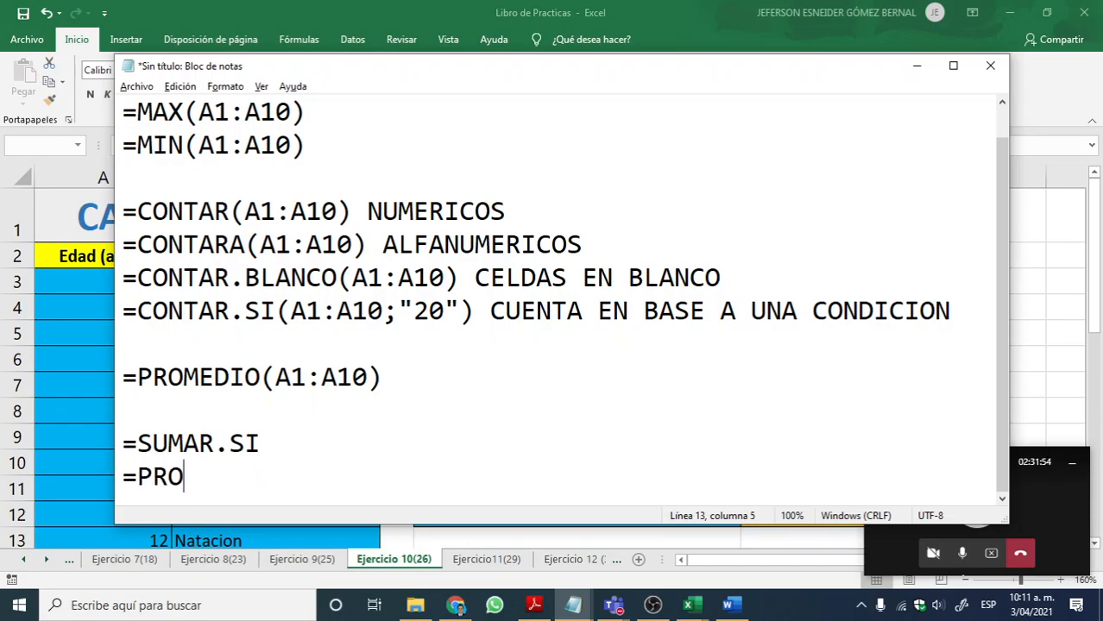
{"action": "type", "text": "SI"}
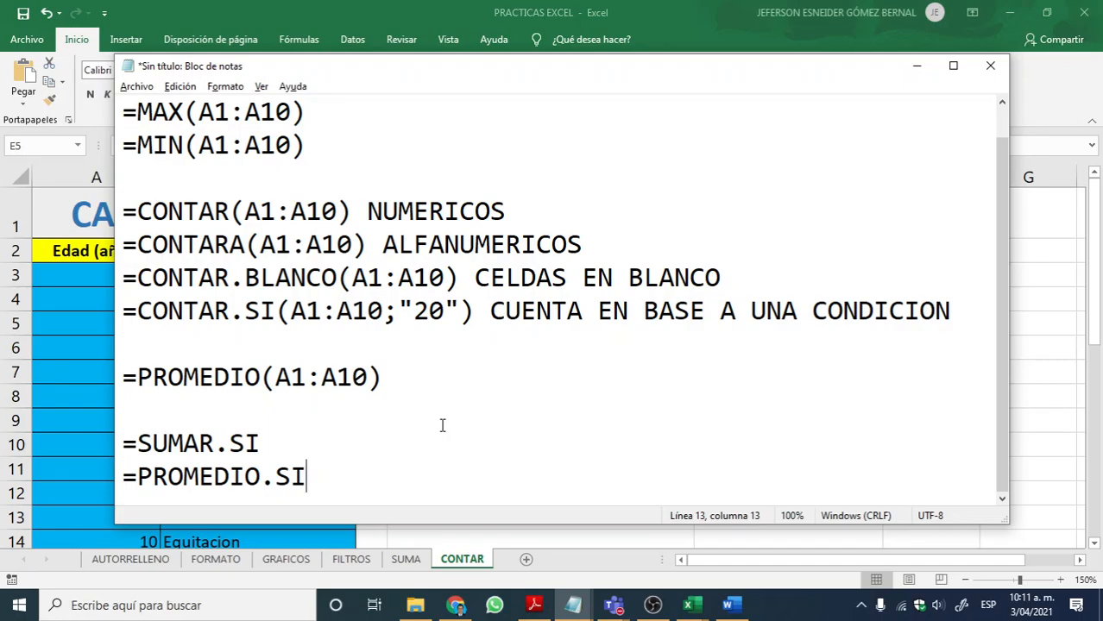
Step: Switch to the Relacion_Horas_Trabajadas_Junio workbook and view its Tabla dinámica sheet
{"action": "key", "text": "alt+Tab"}
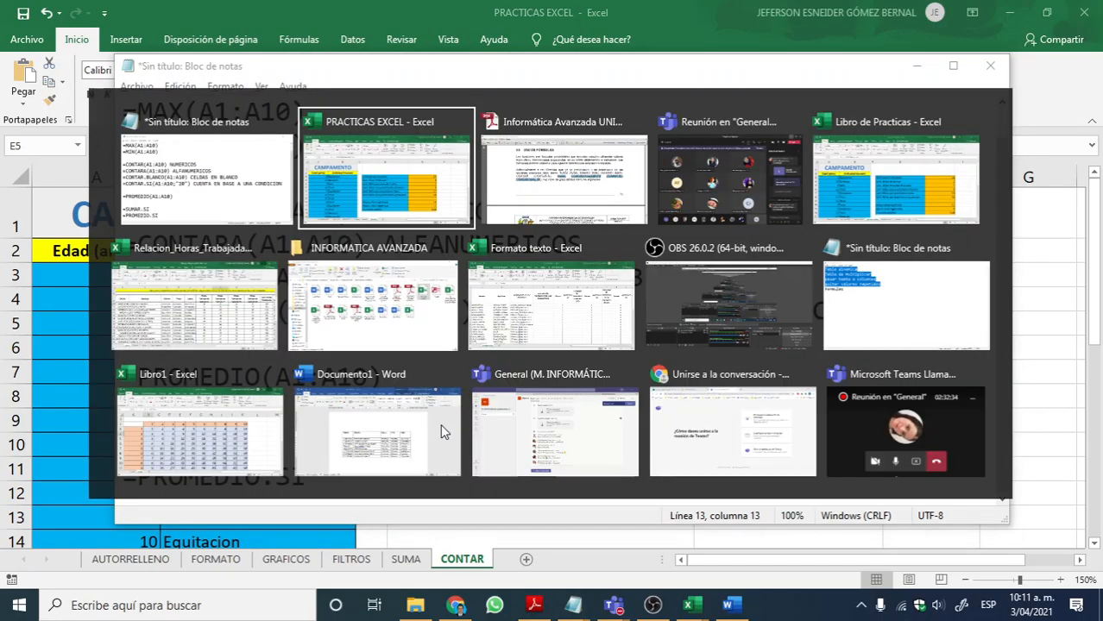
{"action": "key", "text": "alt+Tab"}
{"action": "key", "text": "alt+Tab"}
{"action": "key", "text": "alt+Tab"}
{"action": "key", "text": "alt+Tab"}
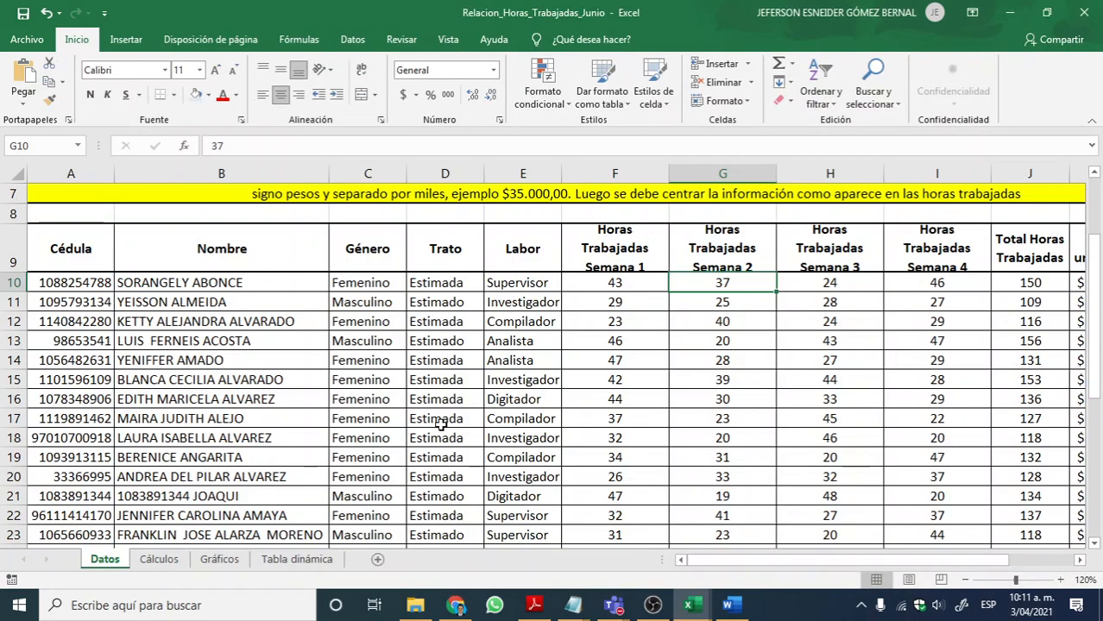
{"action": "left_click", "coordinate": [298, 561]}
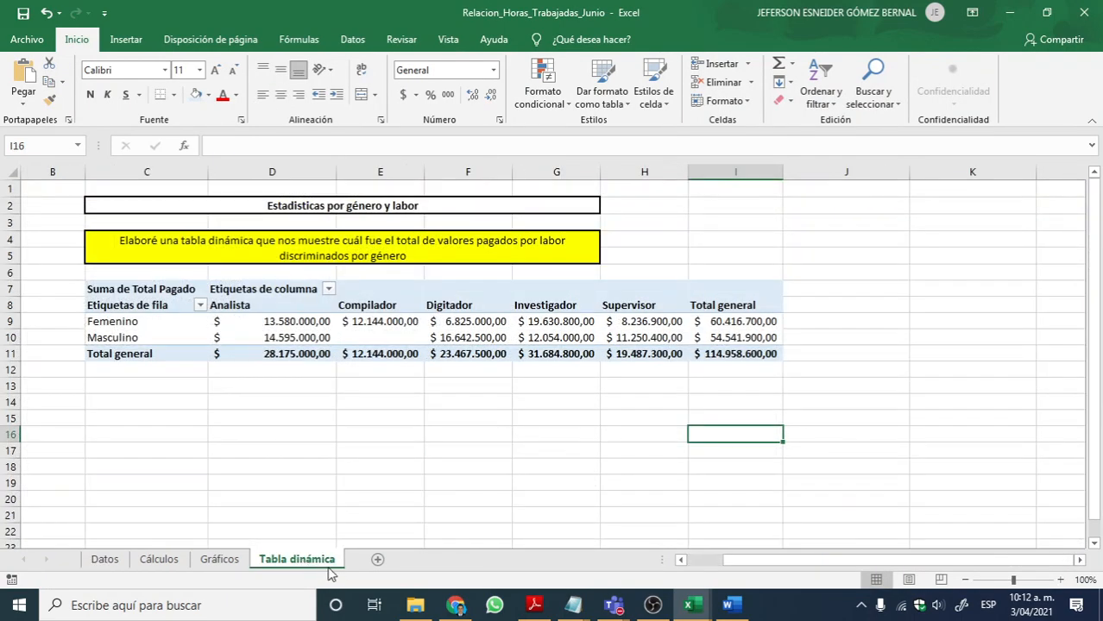
Step: Check the participants and chat of the Teams meeting, and return to the Relacion_Horas_Trabajadas_Junio workbook
{"action": "mouse_move", "coordinate": [612, 605]}
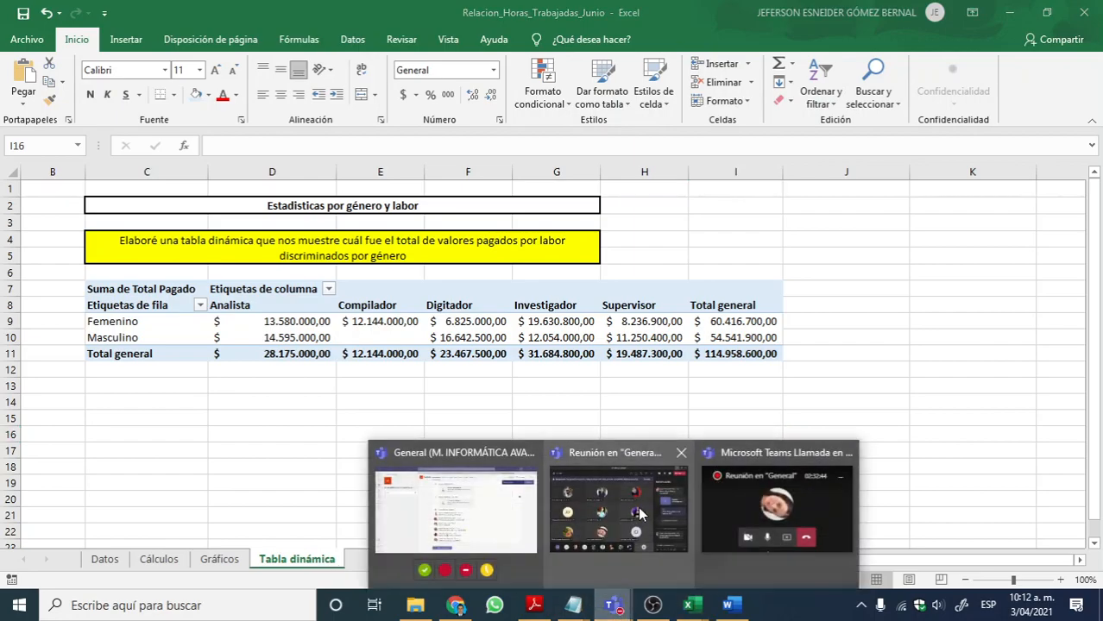
{"action": "left_click", "coordinate": [639, 511]}
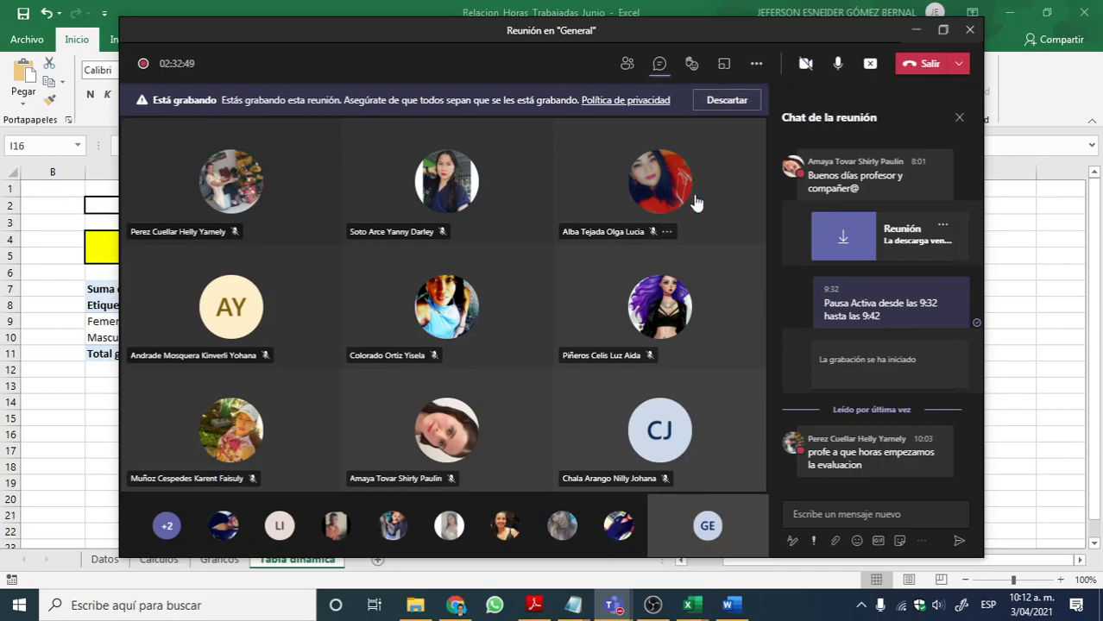
{"action": "left_click", "coordinate": [105, 299]}
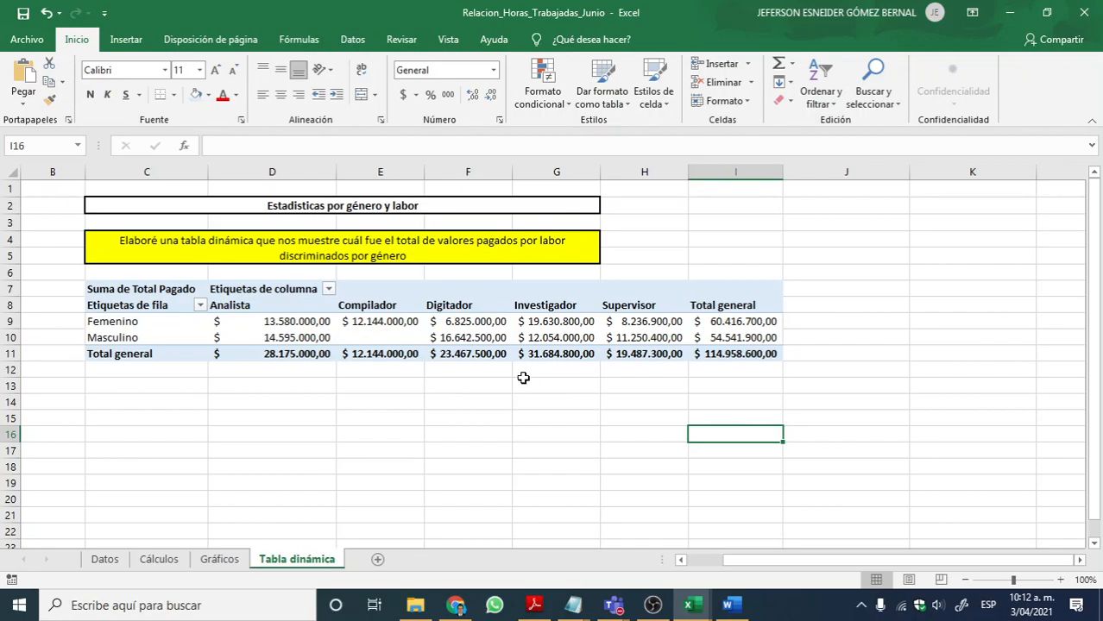
Step: On the Cálculos sheet, review the SUMA formula in E11 and select the empty answer cells E12:E20
{"action": "left_click", "coordinate": [160, 561]}
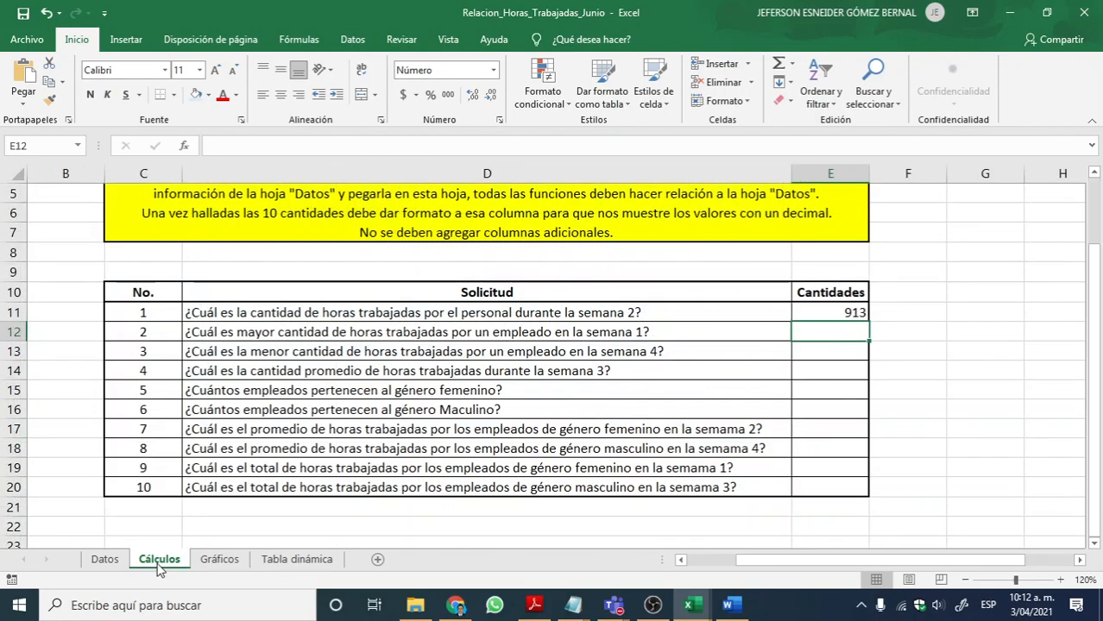
{"action": "left_click", "coordinate": [854, 309]}
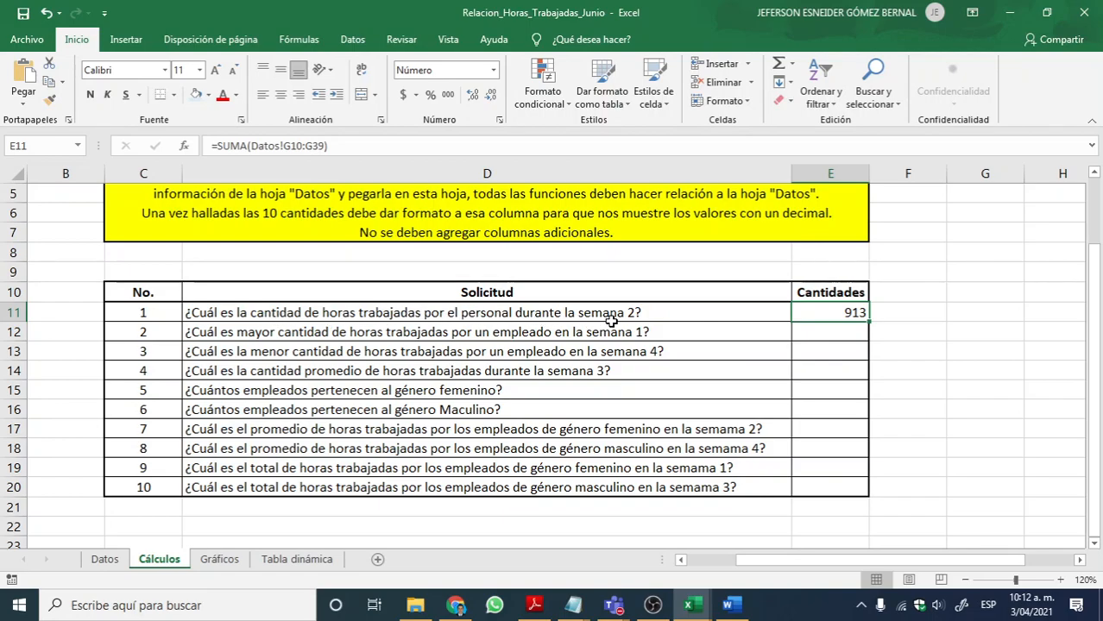
{"action": "double_click", "coordinate": [844, 313]}
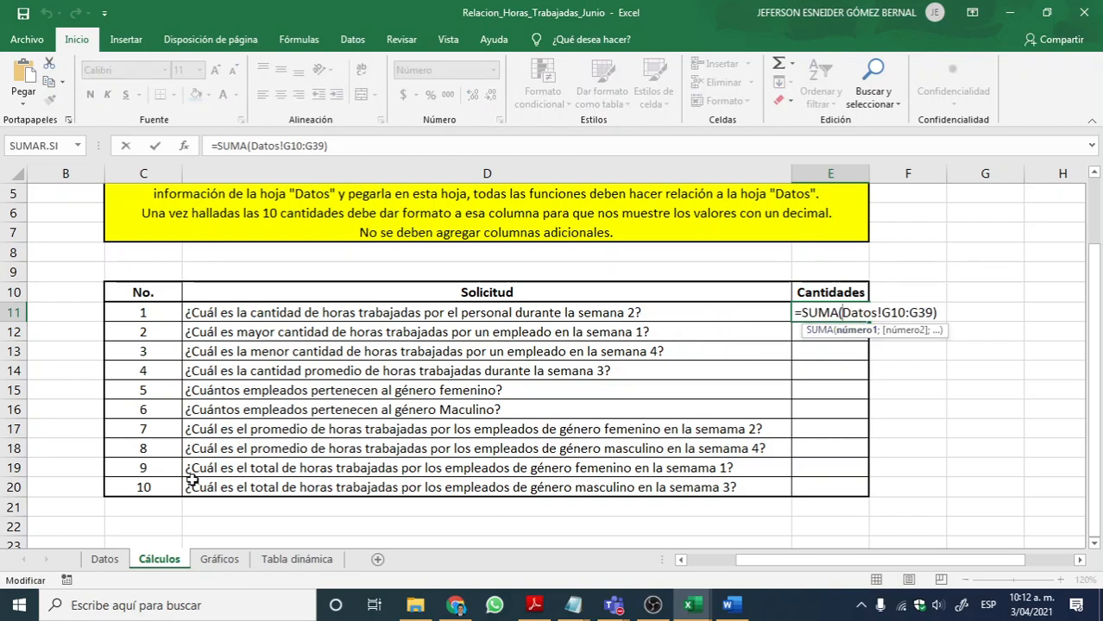
{"action": "key", "text": "Return"}
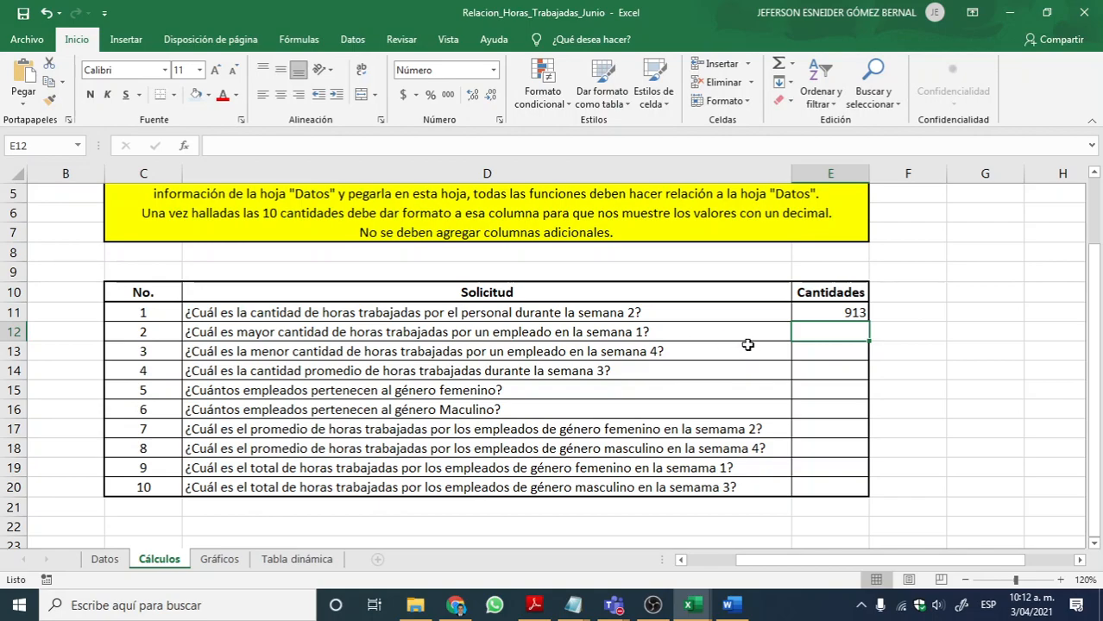
{"action": "left_click_drag", "start_coordinate": [830, 333], "coordinate": [814, 495]}
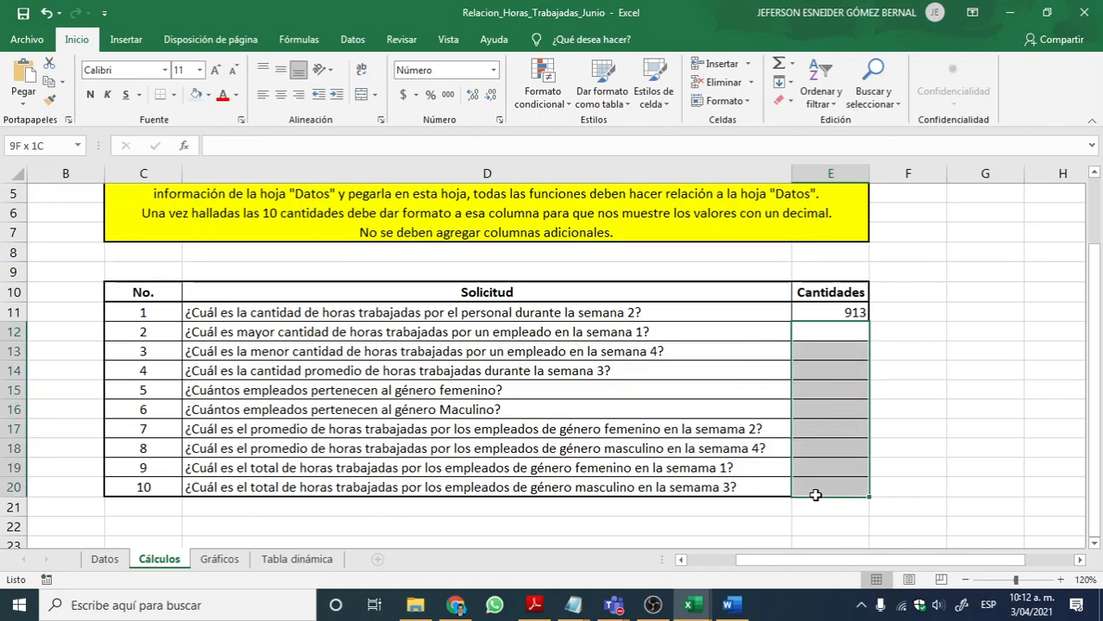
Step: Check the Teams meeting chat and the PRACTICAS EXCEL workbook, and return to cell E12 of the Relacion_Horas_Trabajadas_Junio workbook
{"action": "left_click", "coordinate": [826, 334]}
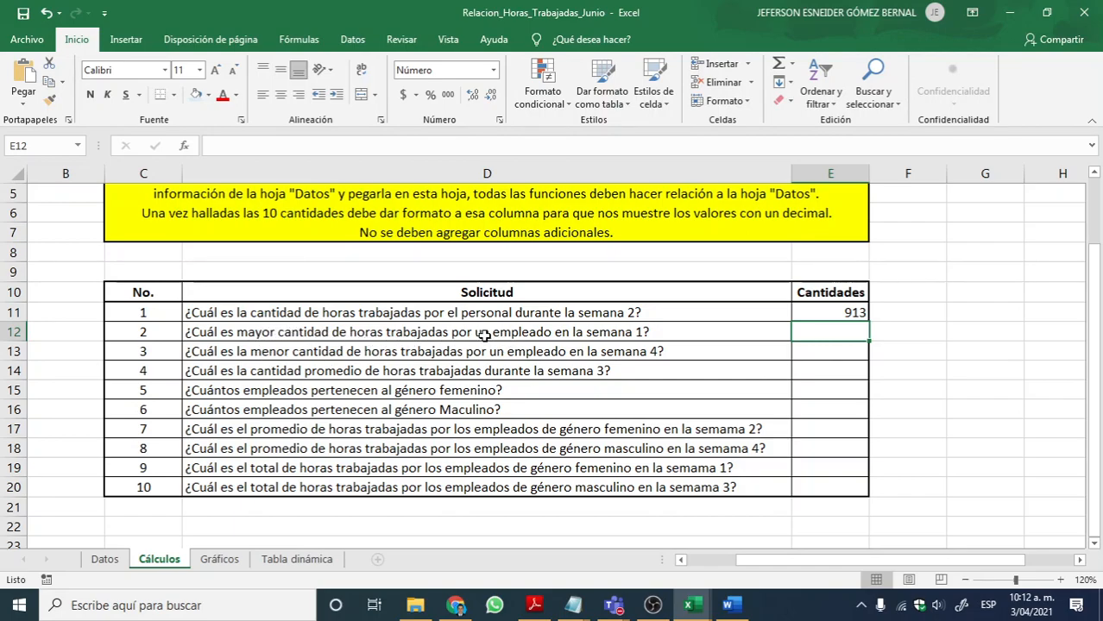
{"action": "left_click", "coordinate": [810, 332]}
{"action": "key", "text": "alt+Tab"}
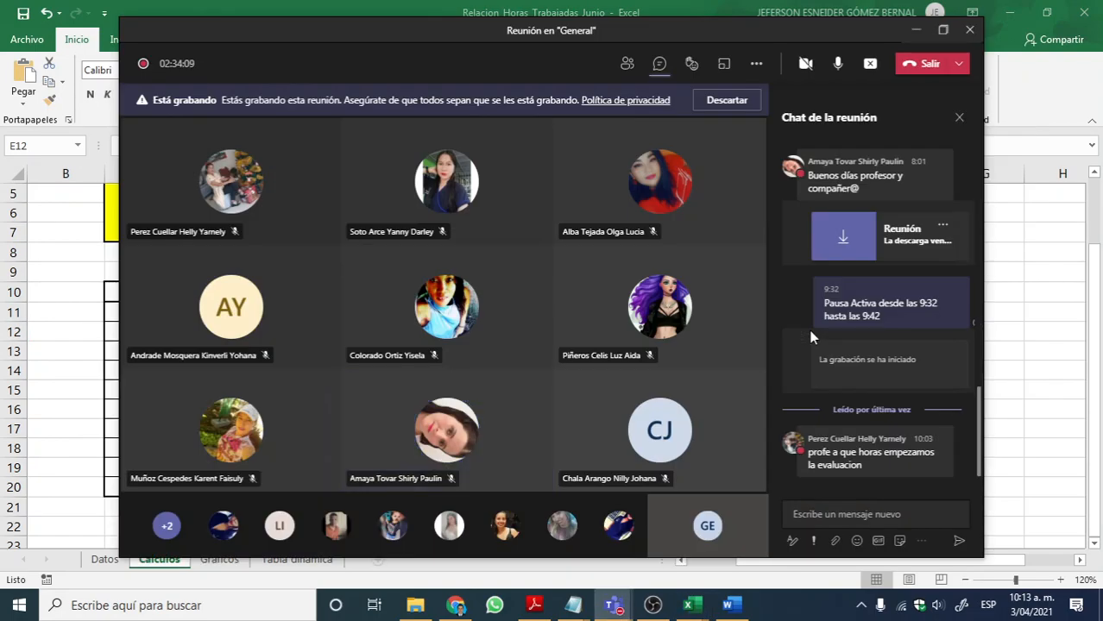
{"action": "key", "text": "alt+Tab"}
{"action": "key", "text": "alt+Tab"}
{"action": "key", "text": "alt+Tab"}
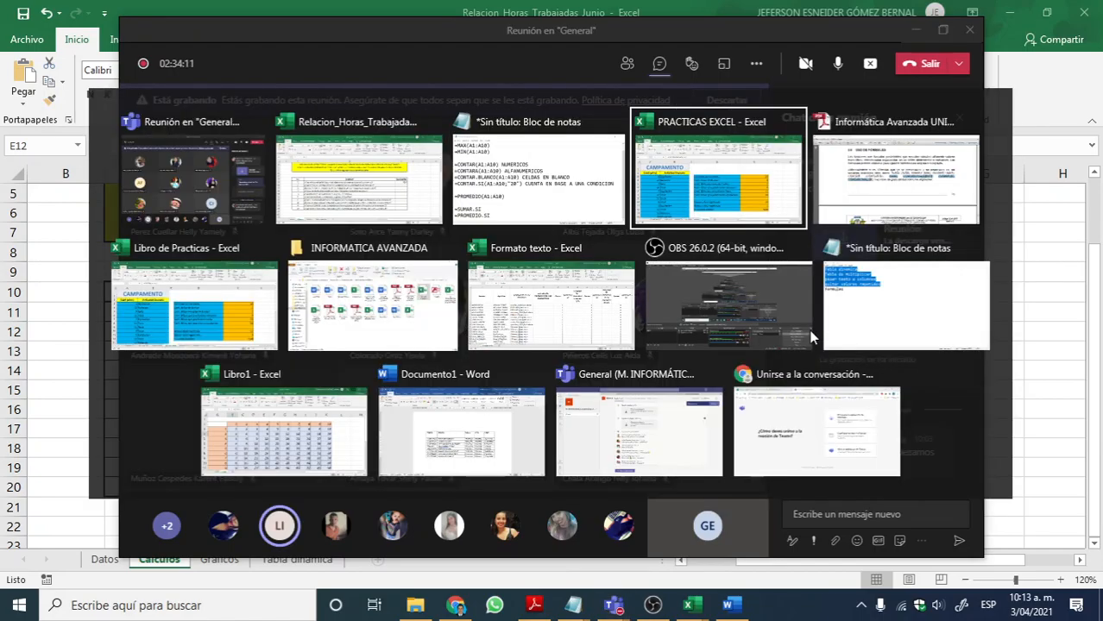
{"action": "key", "text": "alt+Tab"}
{"action": "key", "text": "alt+Tab"}
{"action": "key", "text": "alt+Tab"}
{"action": "key", "text": "alt+Tab"}
{"action": "key", "text": "alt+Tab"}
{"action": "key", "text": "alt+Tab"}
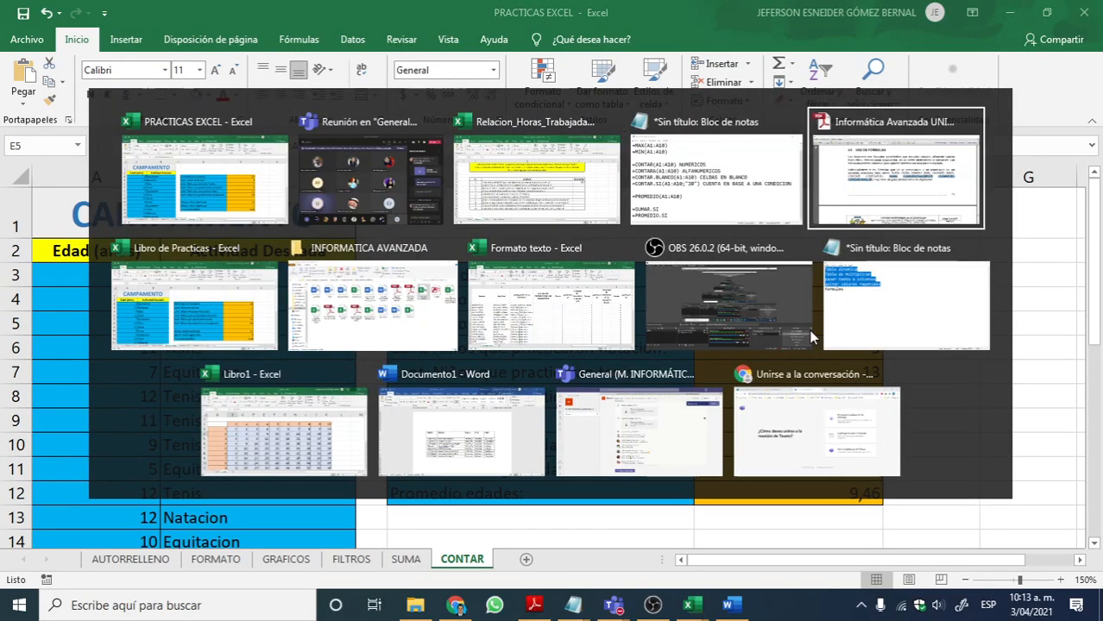
{"action": "key", "text": "alt+Tab"}
{"action": "key", "text": "alt+Tab"}
{"action": "key", "text": "alt+Tab"}
{"action": "key", "text": "alt+Tab"}
{"action": "key", "text": "alt+Tab"}
{"action": "key", "text": "alt+Tab"}
{"action": "key", "text": "alt+Tab"}
{"action": "key", "text": "alt+Tab"}
{"action": "key", "text": "alt+Tab"}
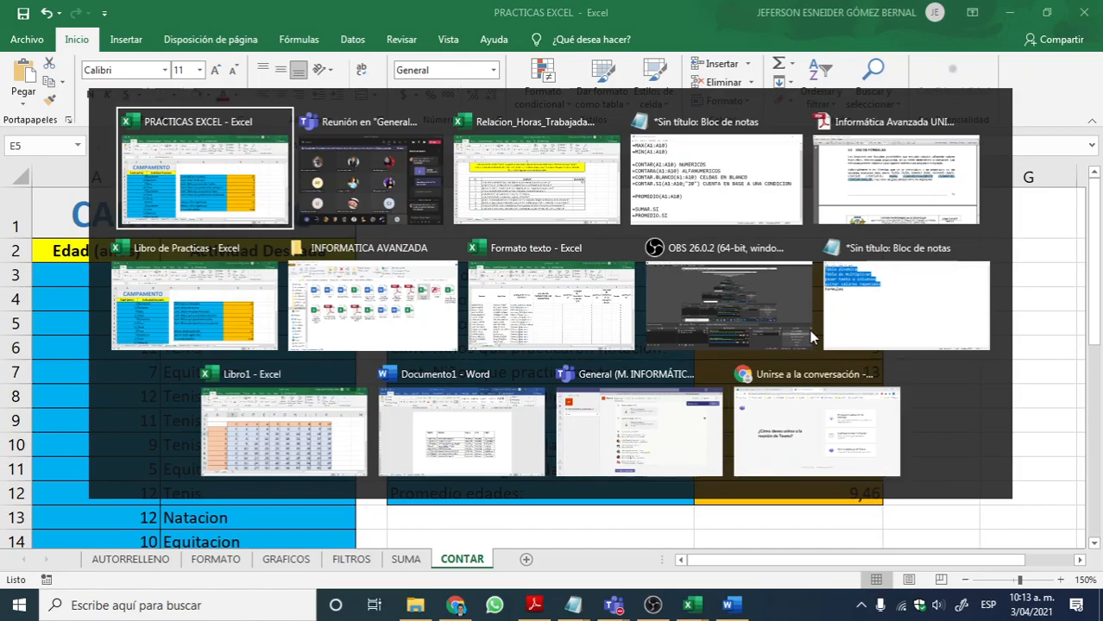
{"action": "key", "text": "alt+Tab"}
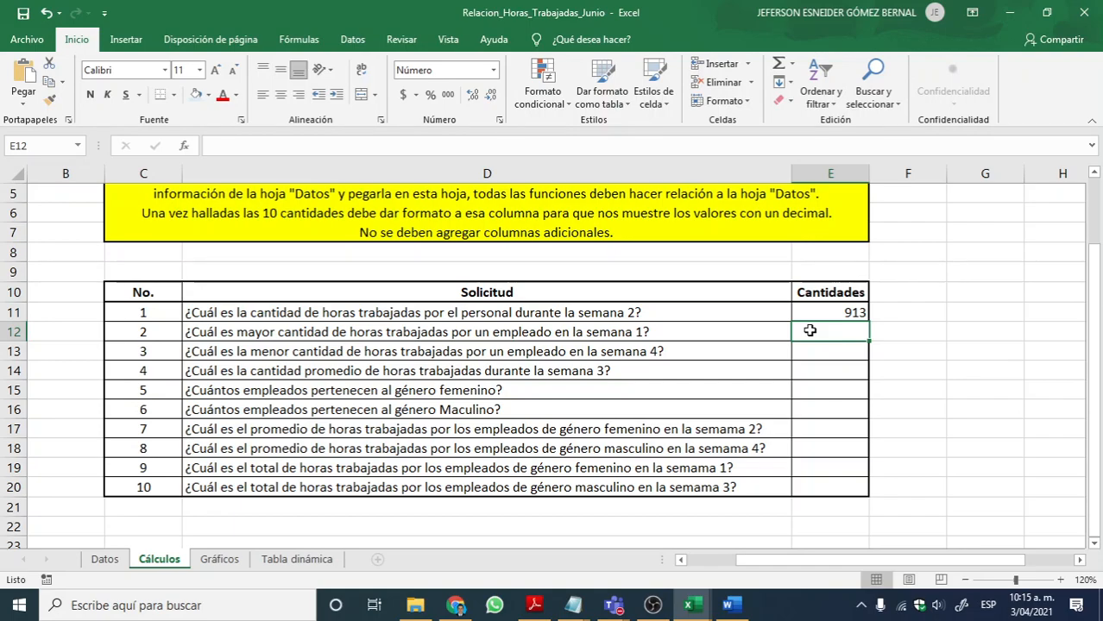
Step: Enter =MAX(Datos!F10:F39) in E12 to find the most hours an employee worked in week 1
{"action": "type", "text": "="}
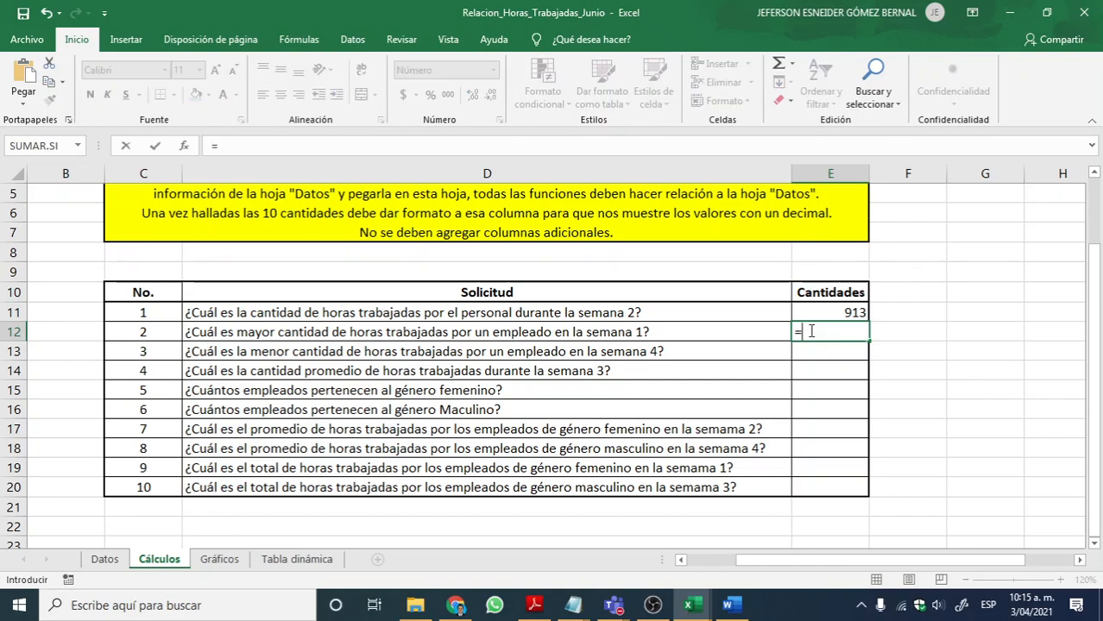
{"action": "type", "text": "MAX"}
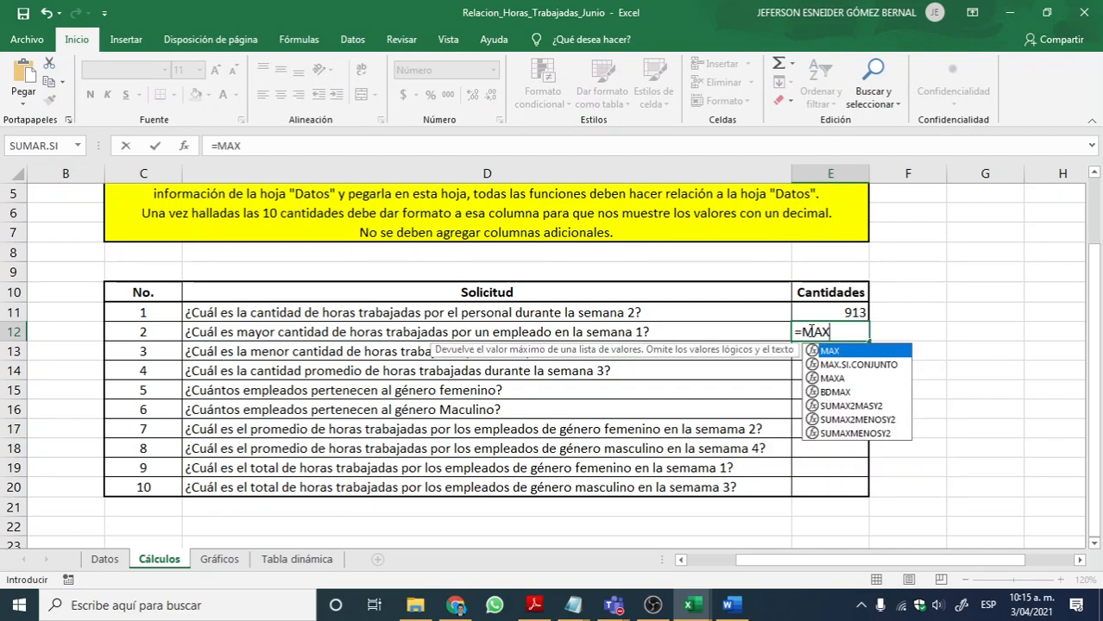
{"action": "type", "text": "("}
{"action": "key", "text": "BackSpace"}
{"action": "type", "text": "("}
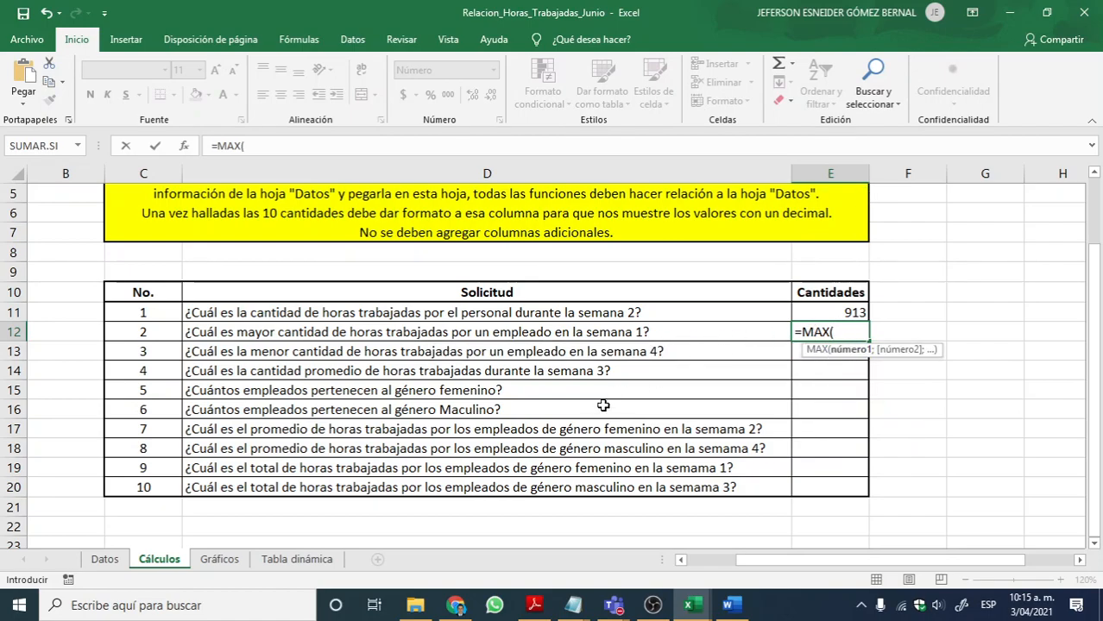
{"action": "left_click", "coordinate": [103, 561]}
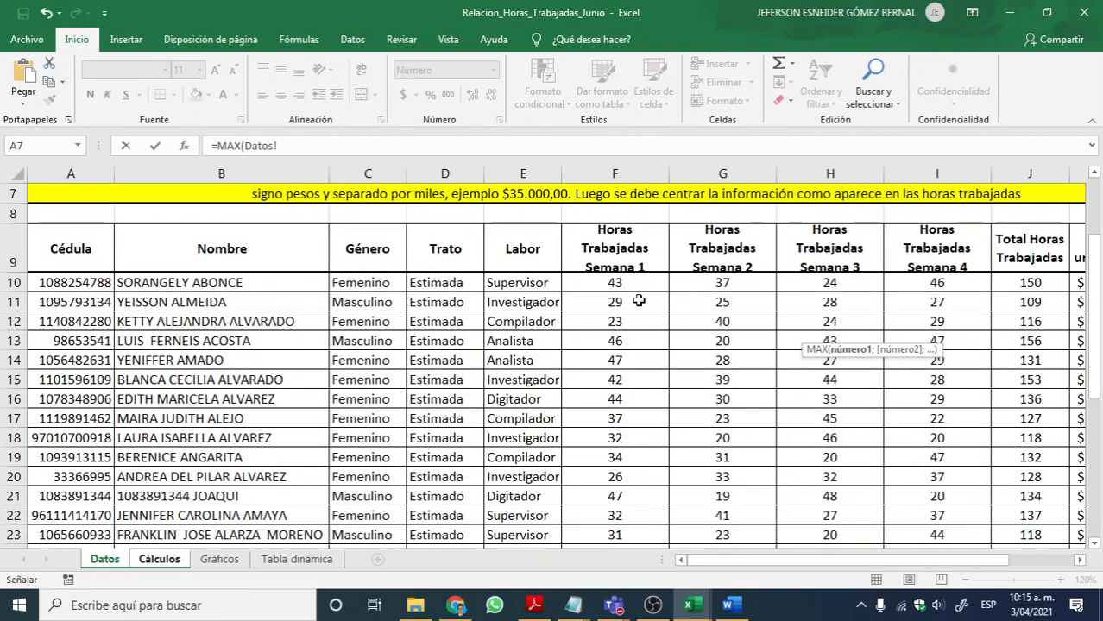
{"action": "left_click_drag", "start_coordinate": [628, 285], "coordinate": [645, 506]}
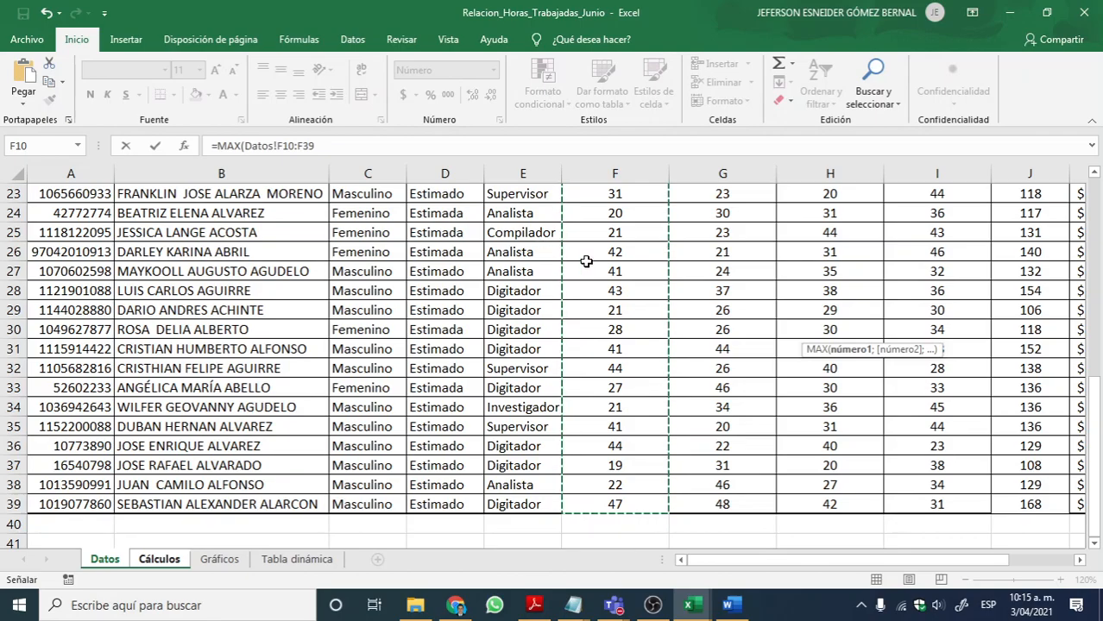
{"action": "key", "text": "Return"}
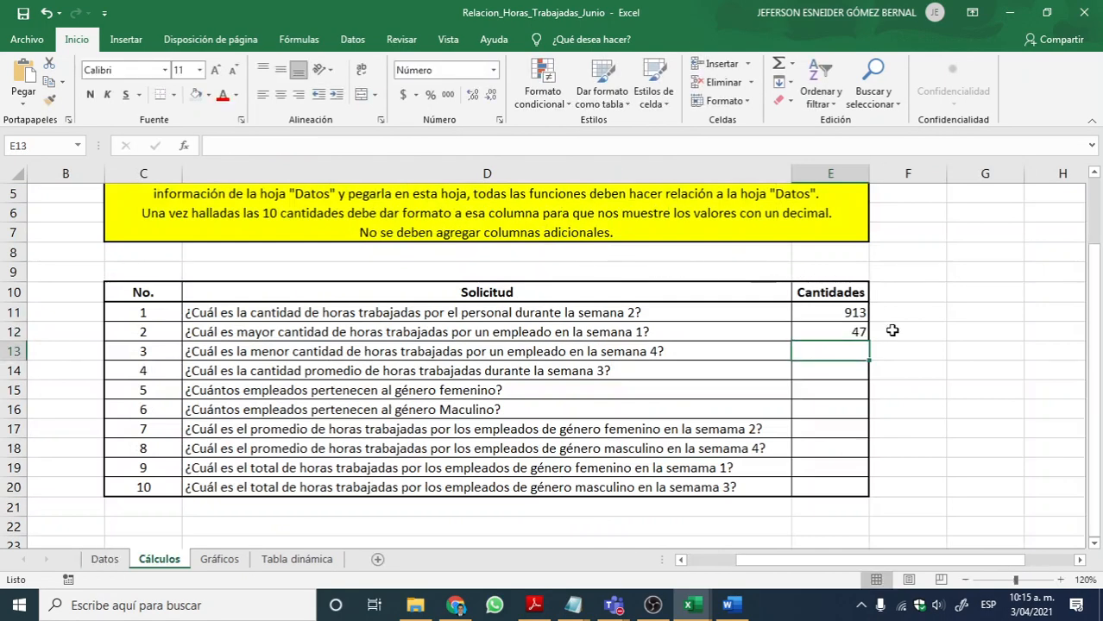
Step: Review the MAX formula in E12, highlighting its reference to the Datos sheet, and leave the cell
{"action": "left_click", "coordinate": [844, 331]}
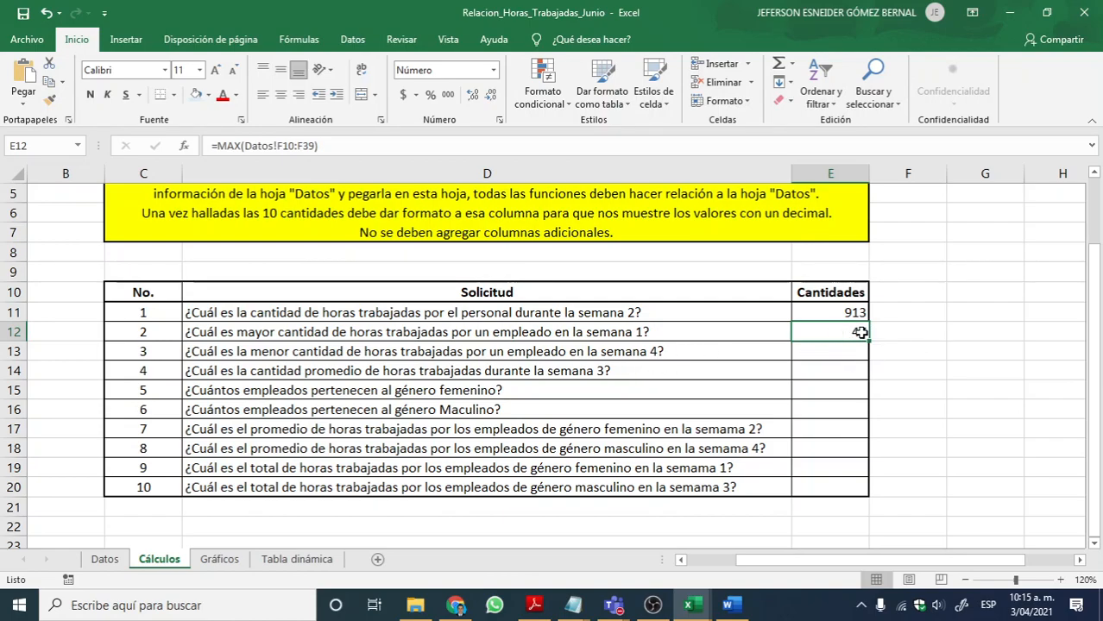
{"action": "left_click", "coordinate": [844, 355]}
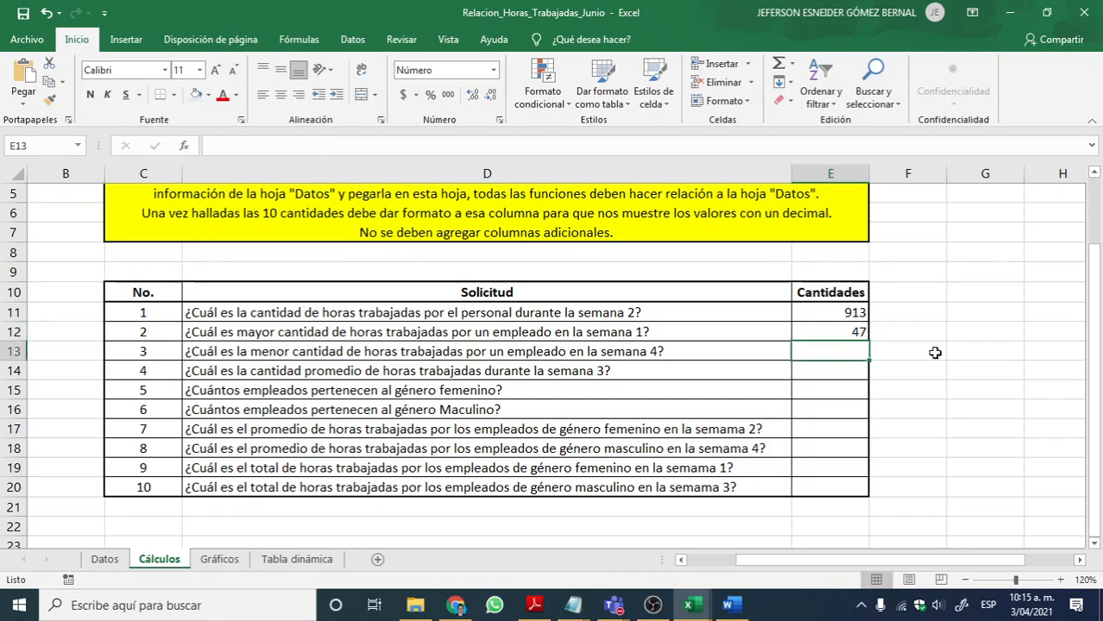
{"action": "double_click", "coordinate": [861, 331]}
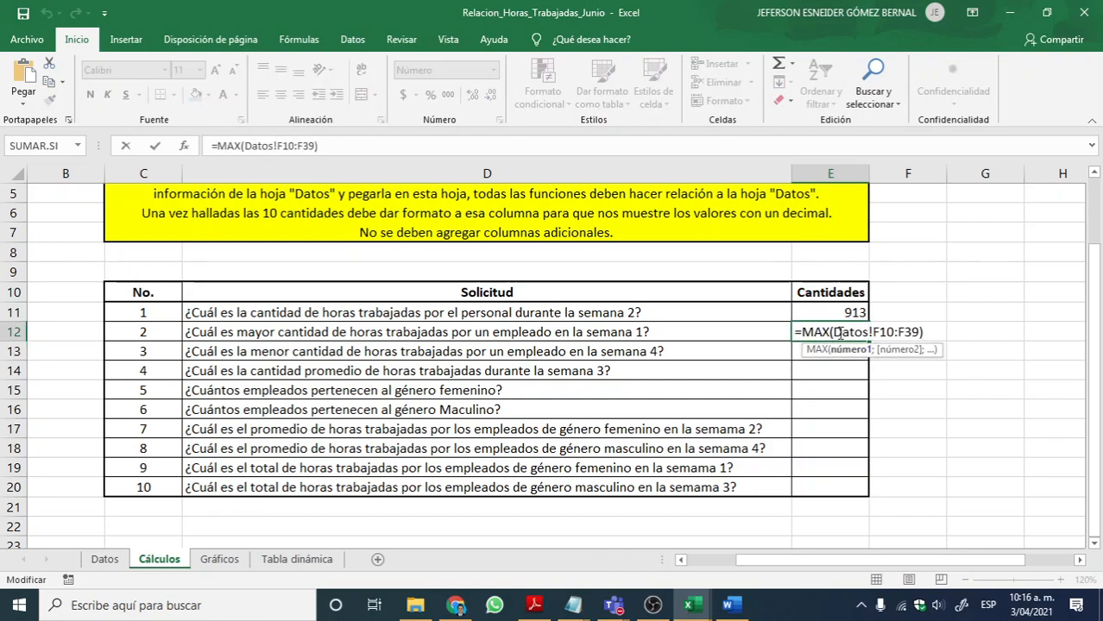
{"action": "left_click_drag", "start_coordinate": [842, 334], "coordinate": [871, 333]}
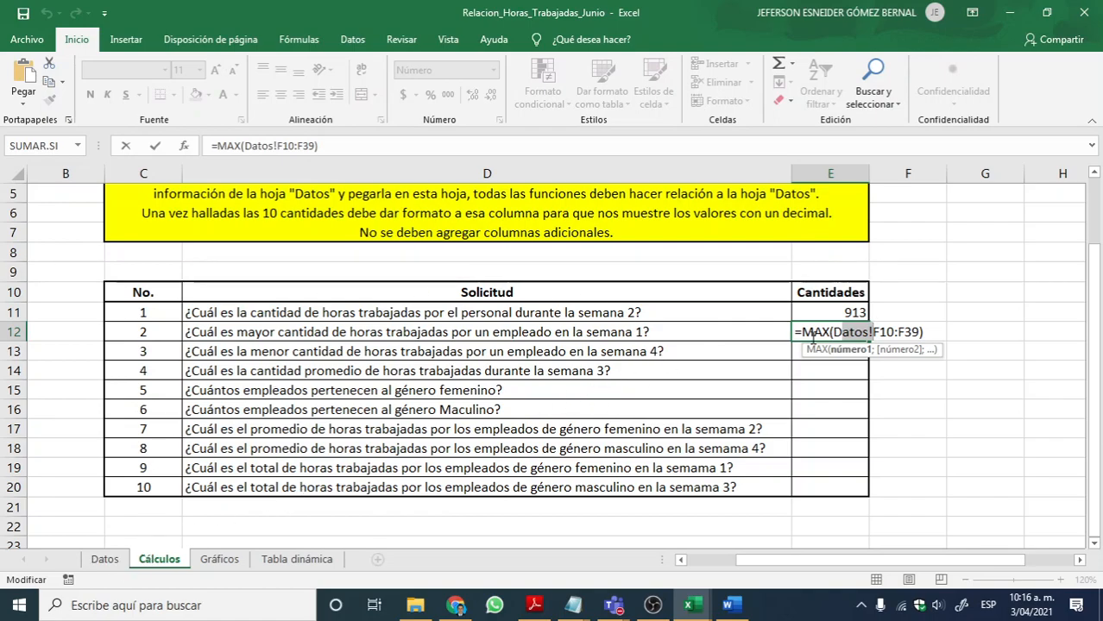
{"action": "key", "text": "Return"}
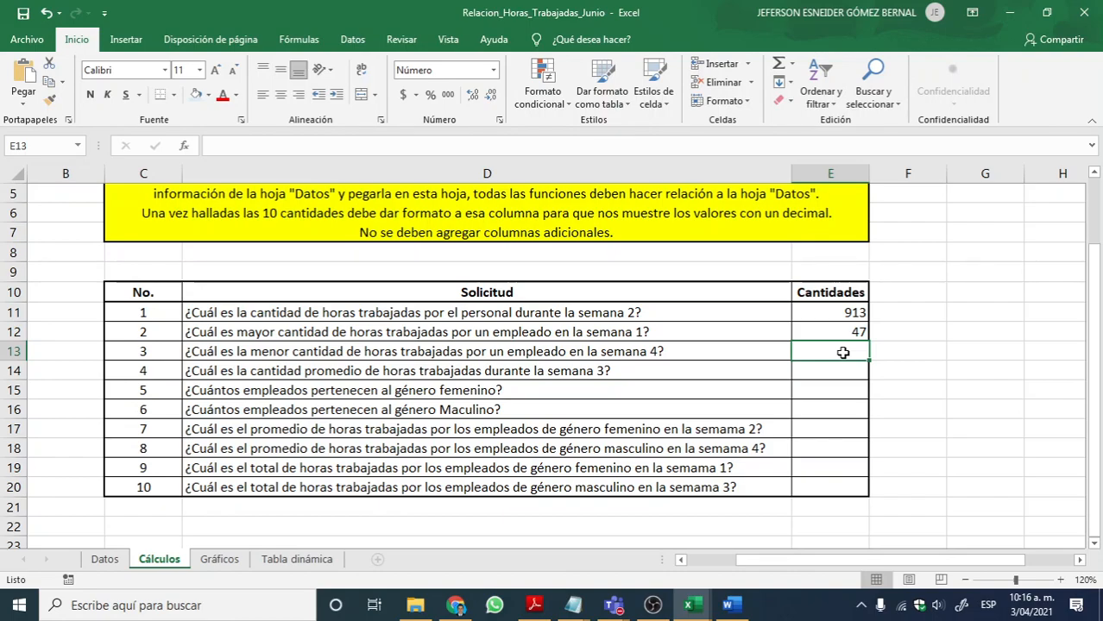
Step: Enter =MIN(Datos!I10:I39) in E13 for the fewest hours worked in week 4, and review the formula
{"action": "type", "text": "=MIN"}
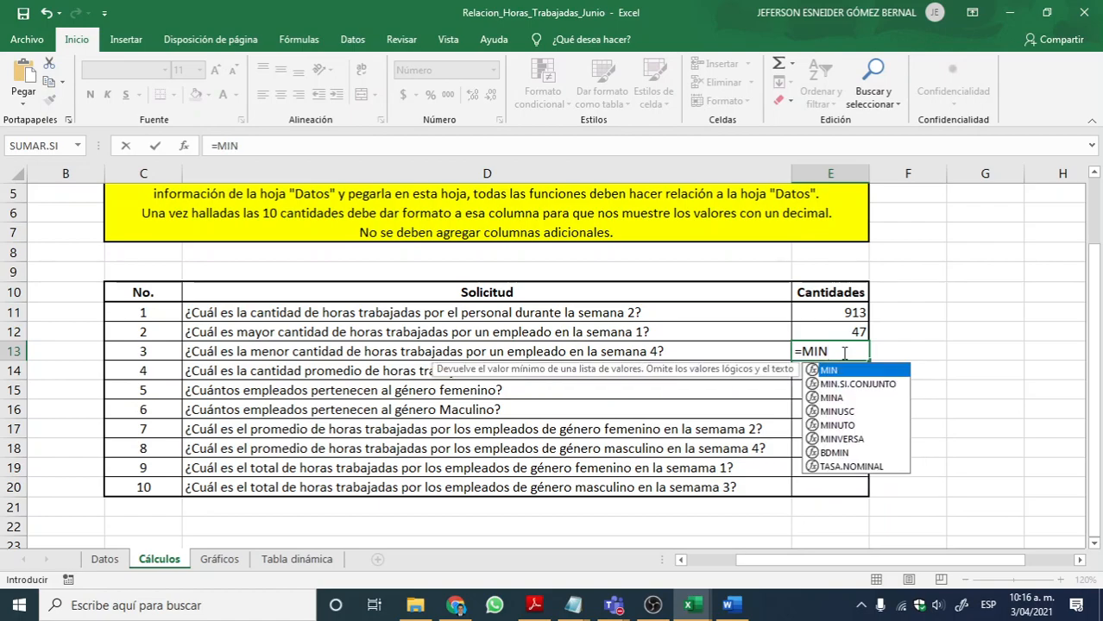
{"action": "type", "text": "("}
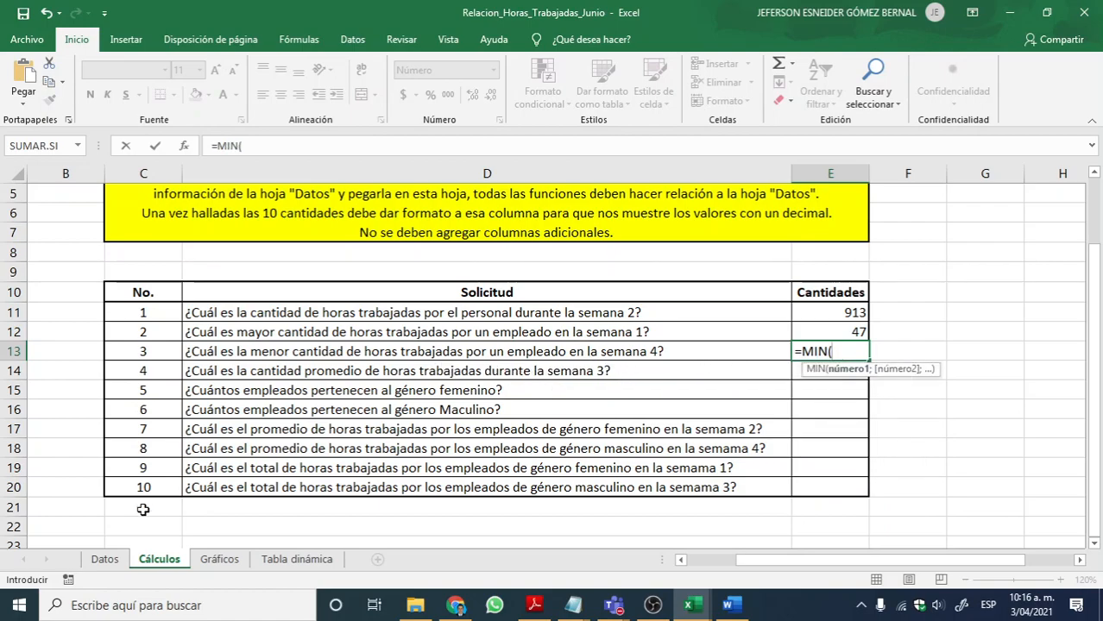
{"action": "left_click", "coordinate": [104, 559]}
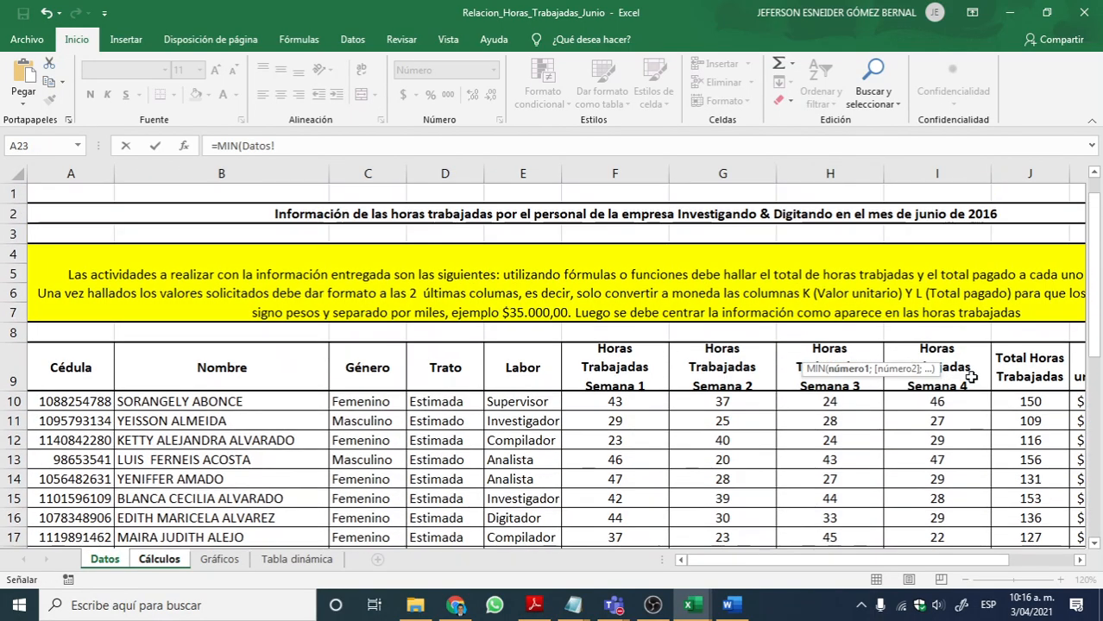
{"action": "scroll", "coordinate": [830, 387], "scroll_direction": "up", "scroll_amount": 7}
{"action": "left_click_drag", "start_coordinate": [950, 405], "coordinate": [935, 527]}
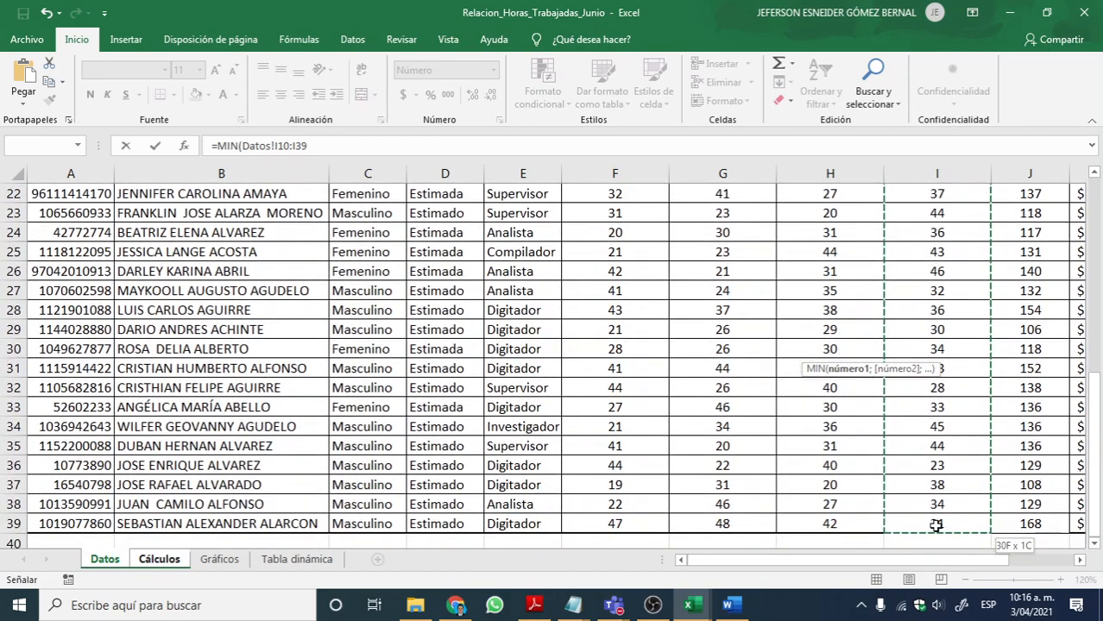
{"action": "key", "text": "Return"}
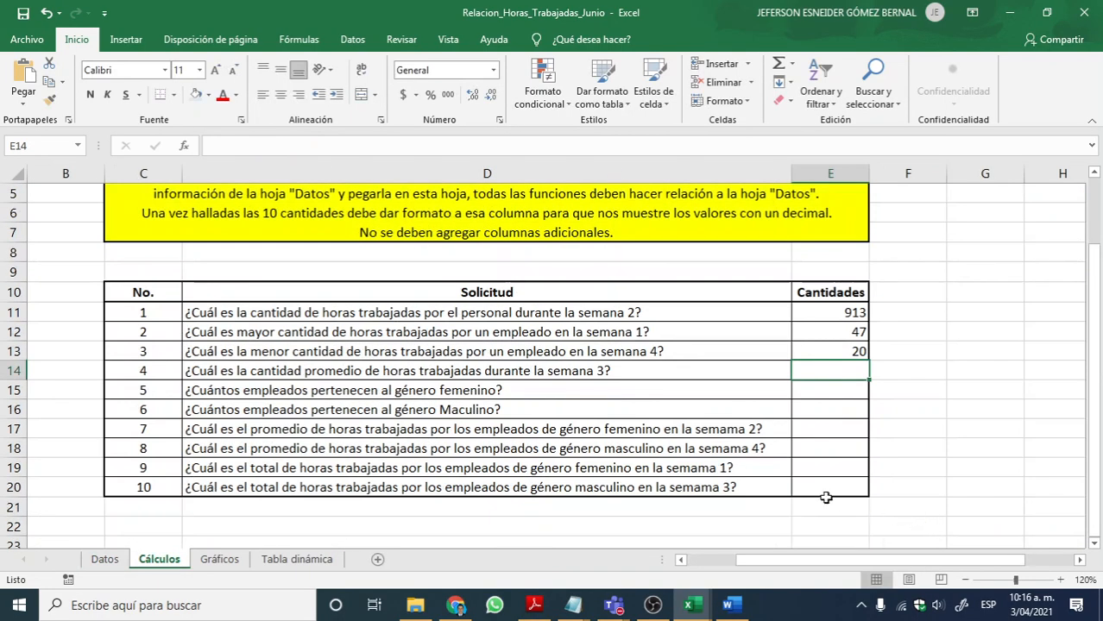
{"action": "left_click", "coordinate": [841, 356]}
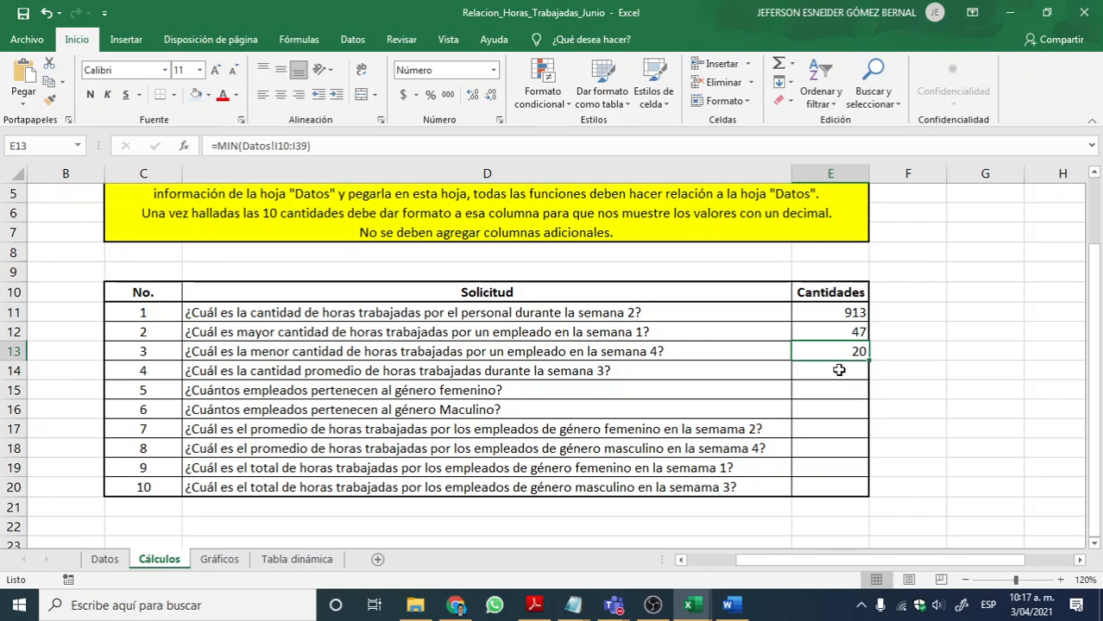
Step: Enter =PROMEDIO(Datos!H10:H39) in E14 to average the hours worked in week 3
{"action": "left_click", "coordinate": [839, 369]}
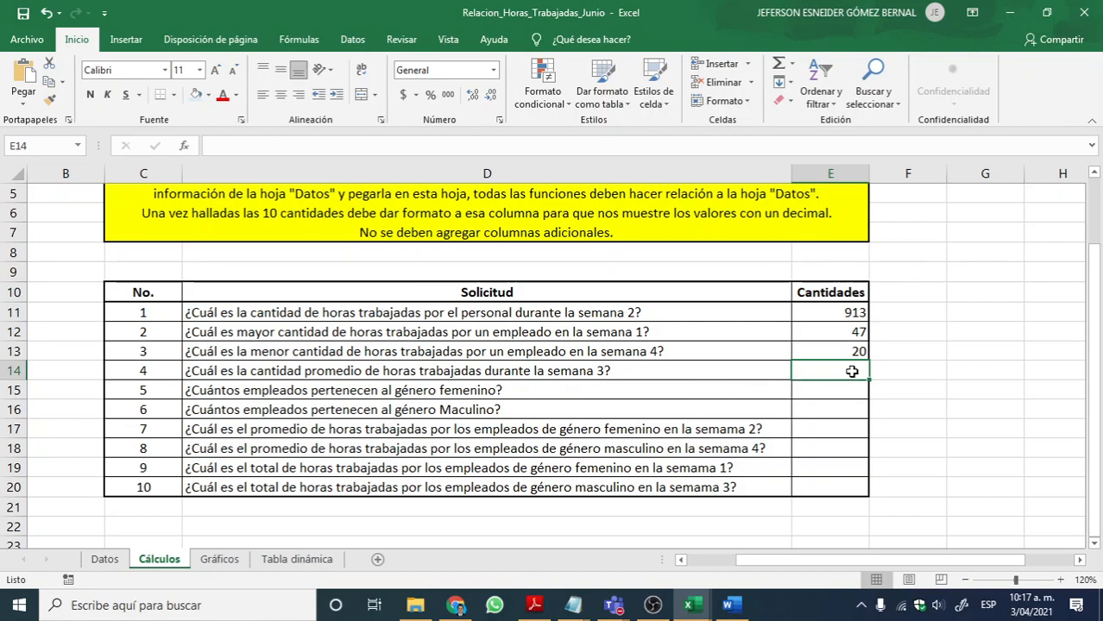
{"action": "type", "text": "="}
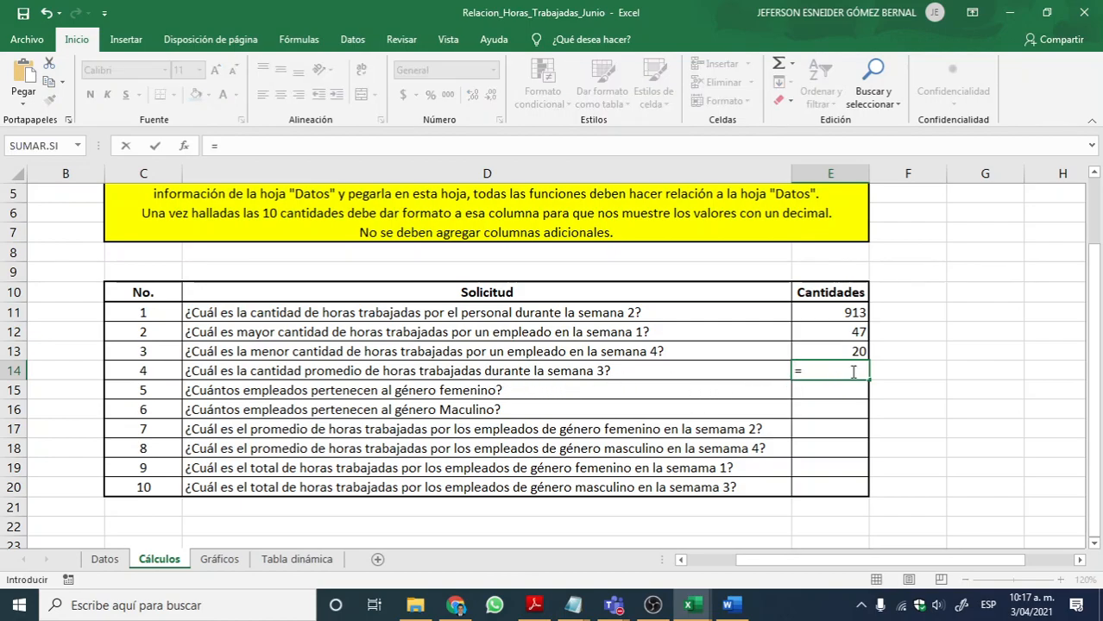
{"action": "type", "text": "PROMEDIO"}
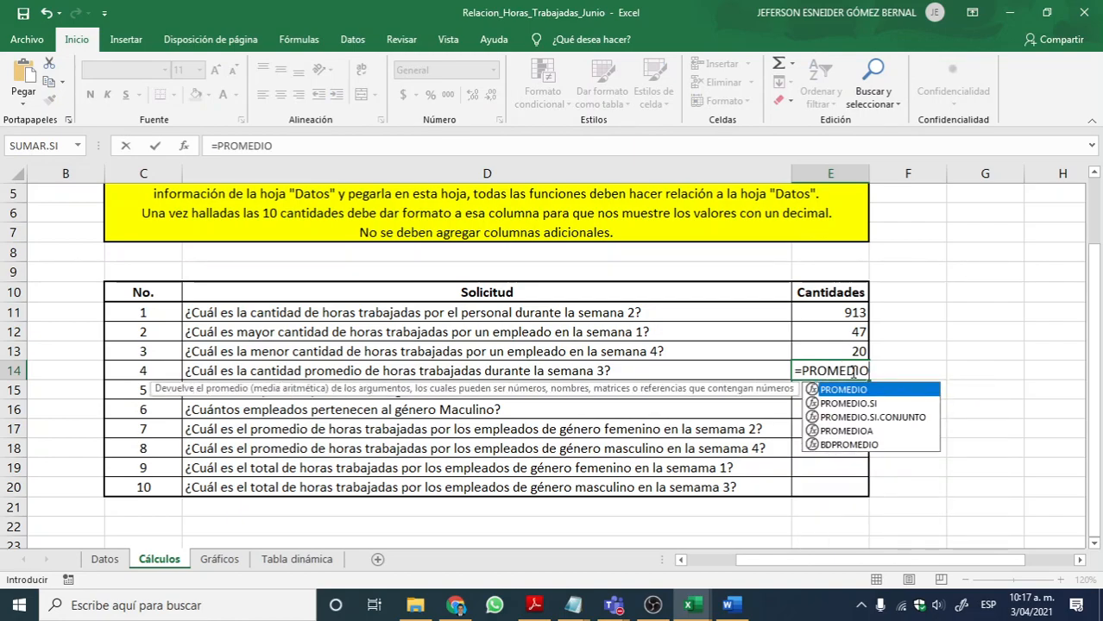
{"action": "type", "text": "("}
{"action": "key", "text": "BackSpace"}
{"action": "type", "text": "("}
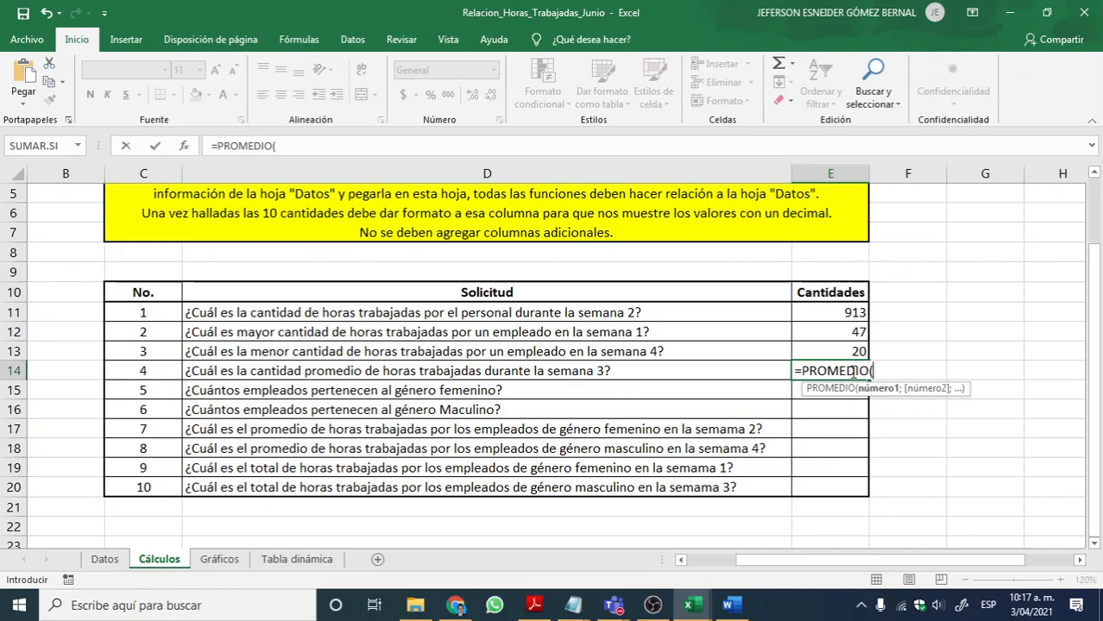
{"action": "left_click", "coordinate": [101, 561]}
{"action": "scroll", "coordinate": [684, 410], "scroll_direction": "up", "scroll_amount": 7}
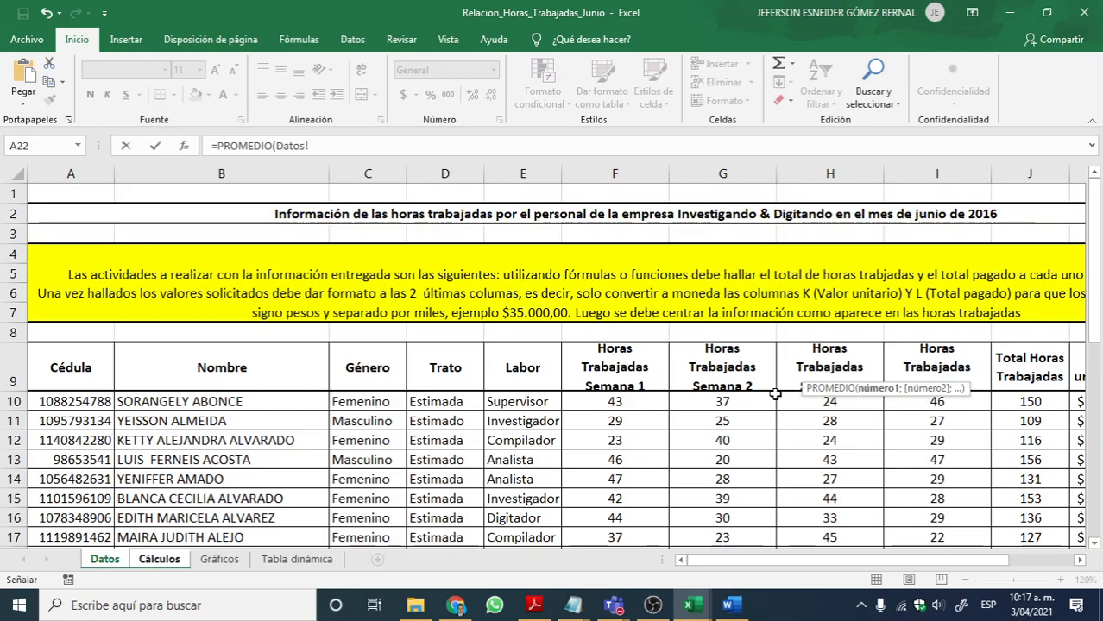
{"action": "left_click_drag", "start_coordinate": [808, 404], "coordinate": [831, 500]}
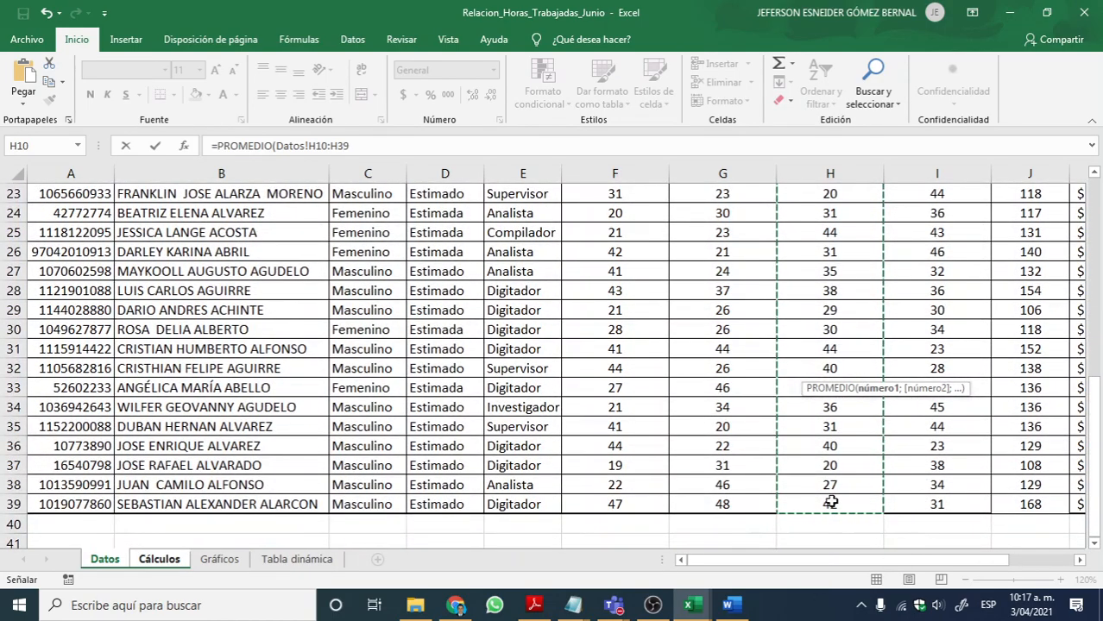
{"action": "key", "text": "Return"}
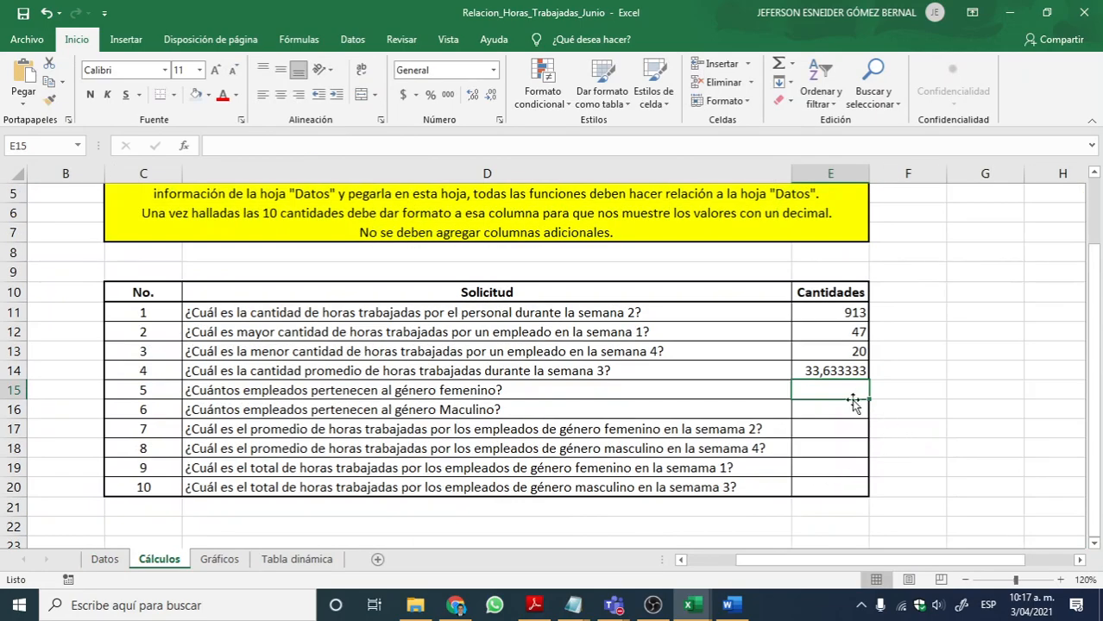
Step: Format the average in E14 as a number with two decimals
{"action": "left_click", "coordinate": [849, 373]}
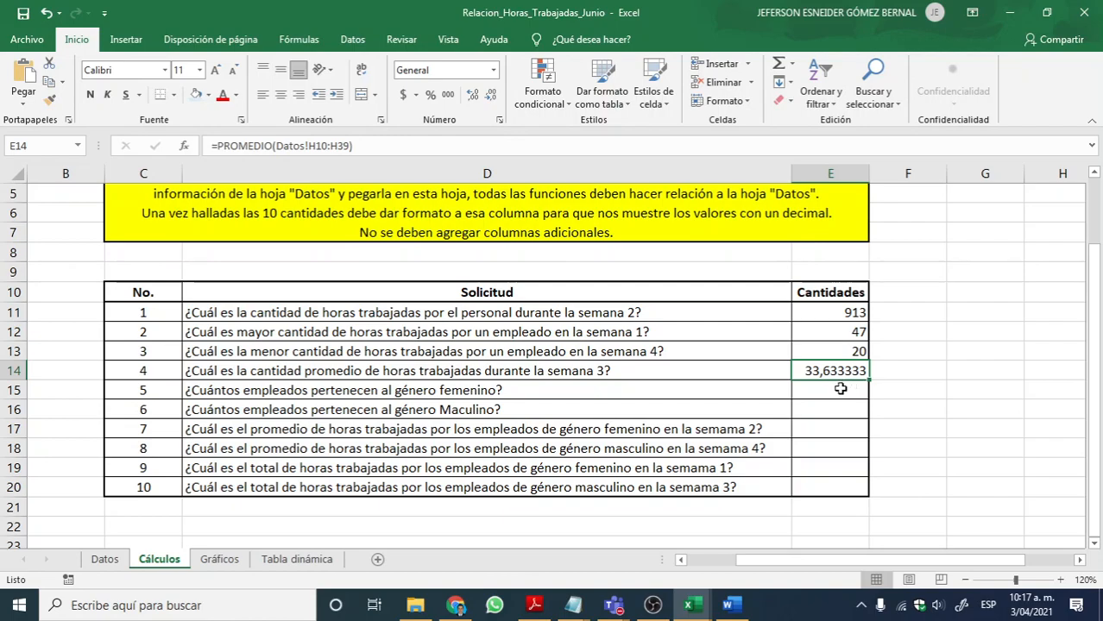
{"action": "left_click", "coordinate": [491, 97]}
{"action": "left_click", "coordinate": [491, 96]}
{"action": "left_click", "coordinate": [491, 97]}
{"action": "left_click", "coordinate": [491, 97]}
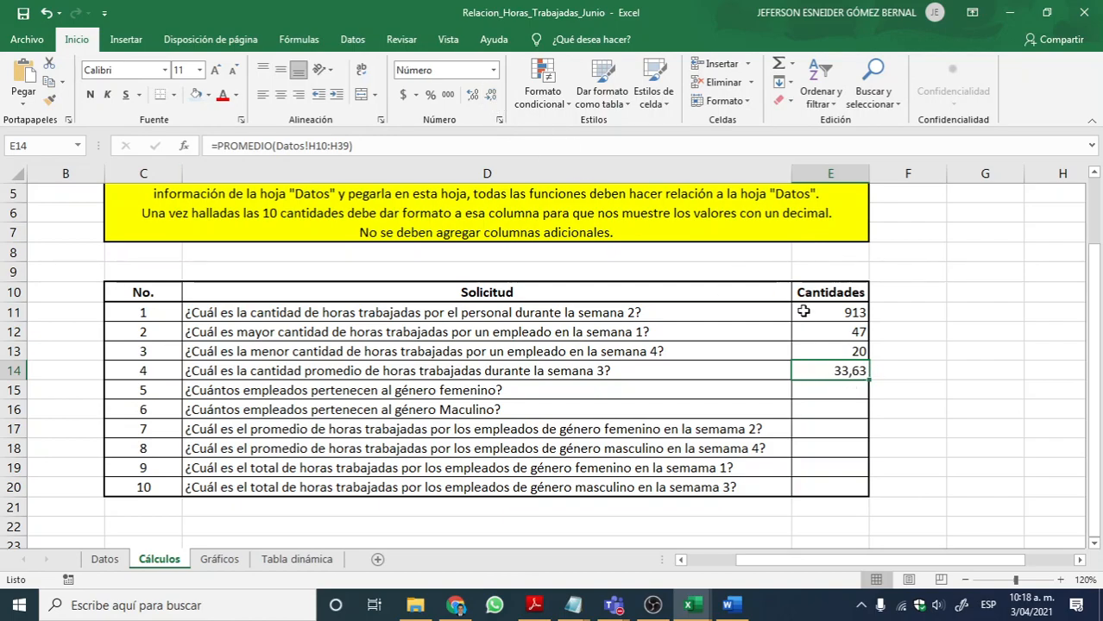
Step: Review question 4 and its answer in D14:E14, and select the empty answer cell E15
{"action": "left_click", "coordinate": [852, 384]}
{"action": "left_click", "coordinate": [846, 370]}
{"action": "left_click", "coordinate": [388, 370]}
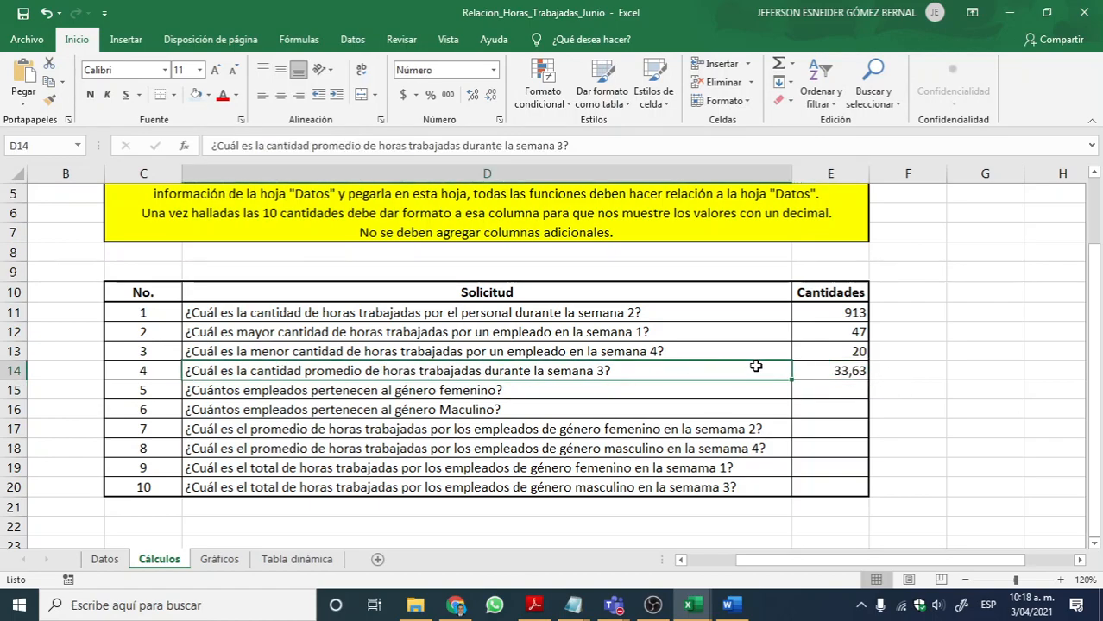
{"action": "left_click_drag", "start_coordinate": [754, 366], "coordinate": [807, 371]}
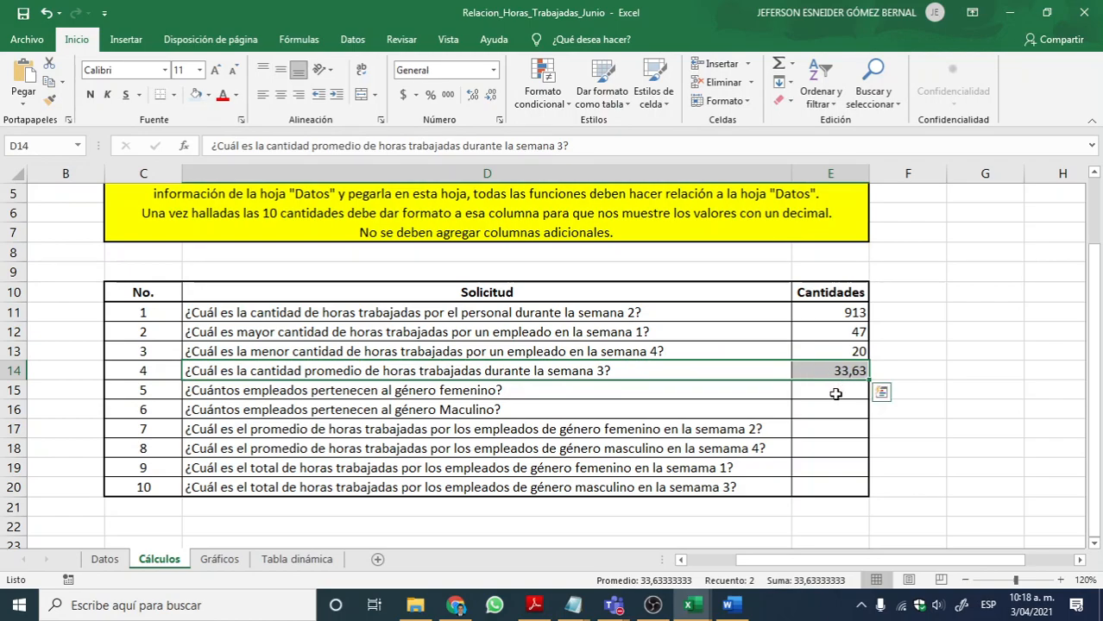
{"action": "left_click", "coordinate": [825, 393]}
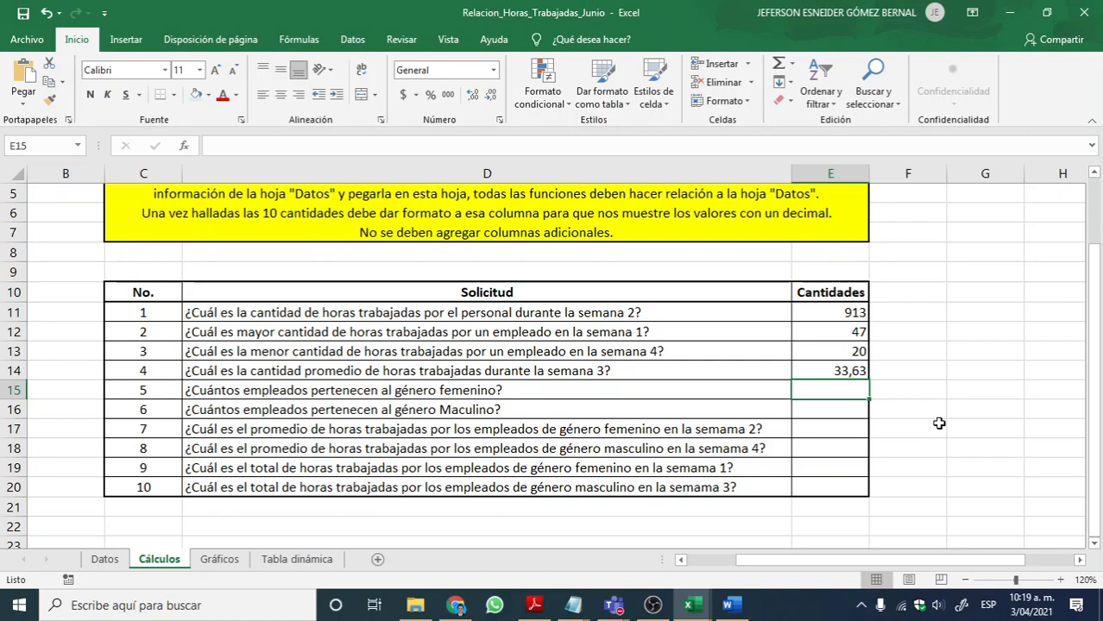
Step: Enter =CONTAR.SI(Datos!C10:C39;"Femenino") in E15 to count the female employees, and review the formula
{"action": "type", "text": "3"}
{"action": "key", "text": "BackSpace"}
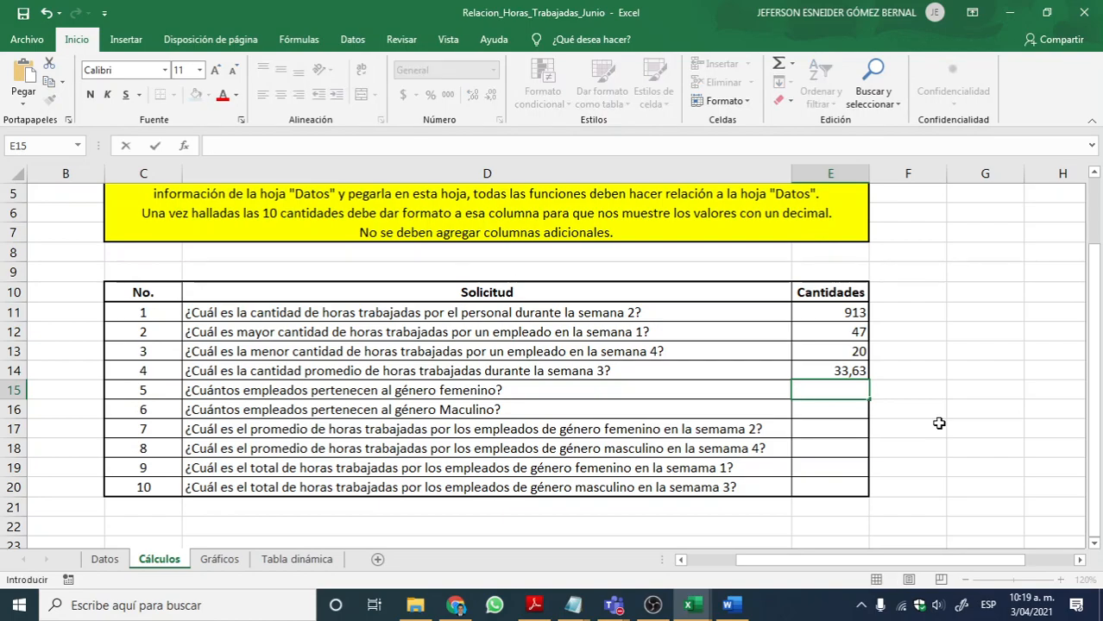
{"action": "type", "text": "=CONTAR"}
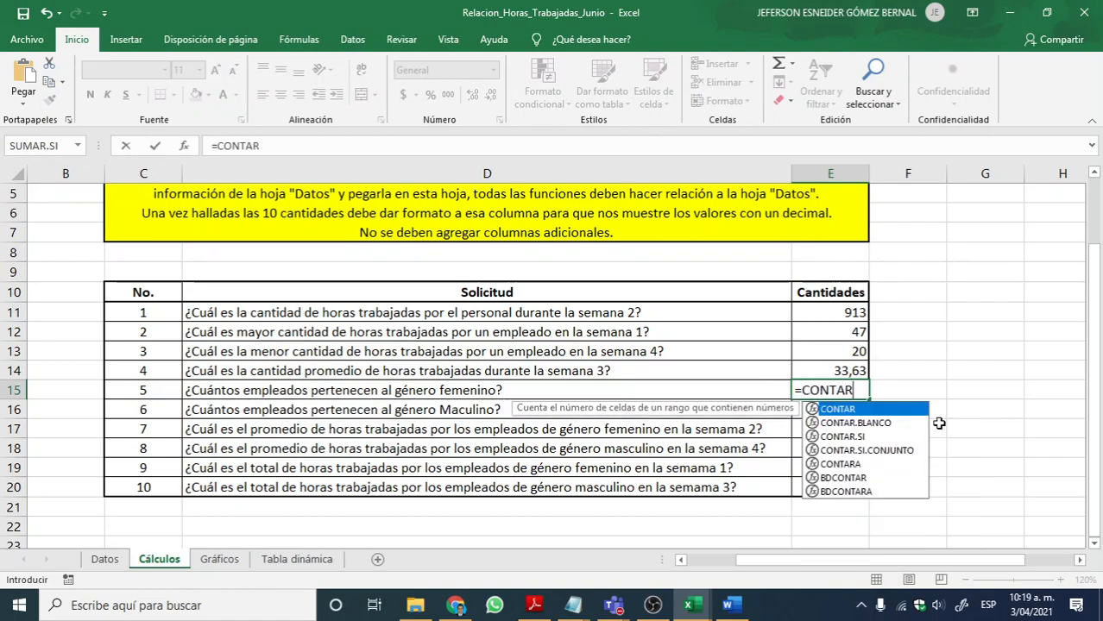
{"action": "type", "text": ".SI"}
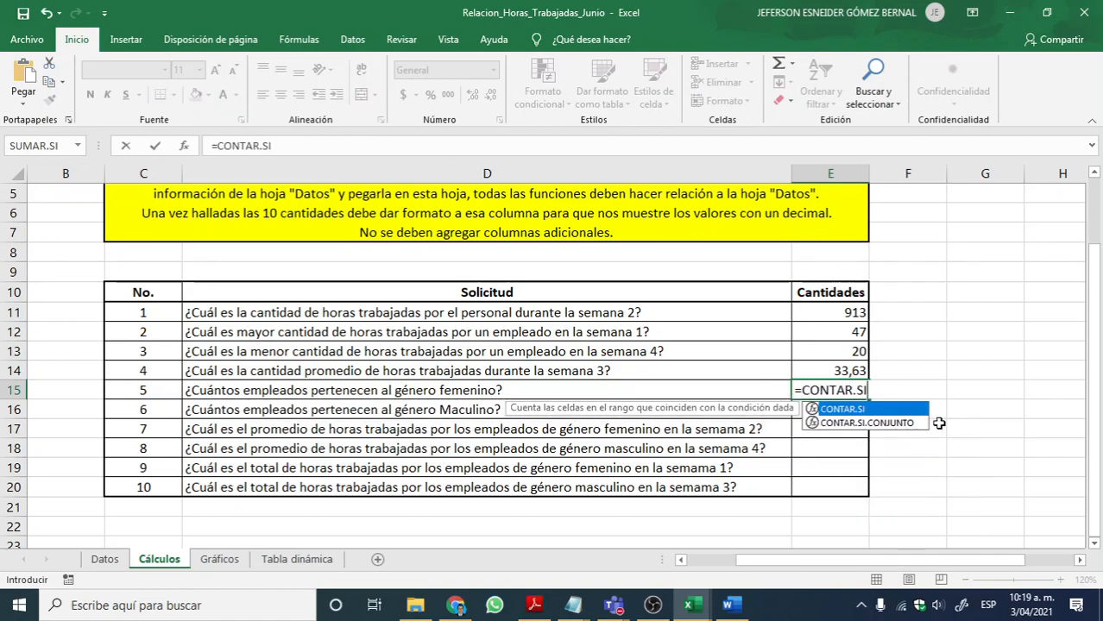
{"action": "type", "text": "("}
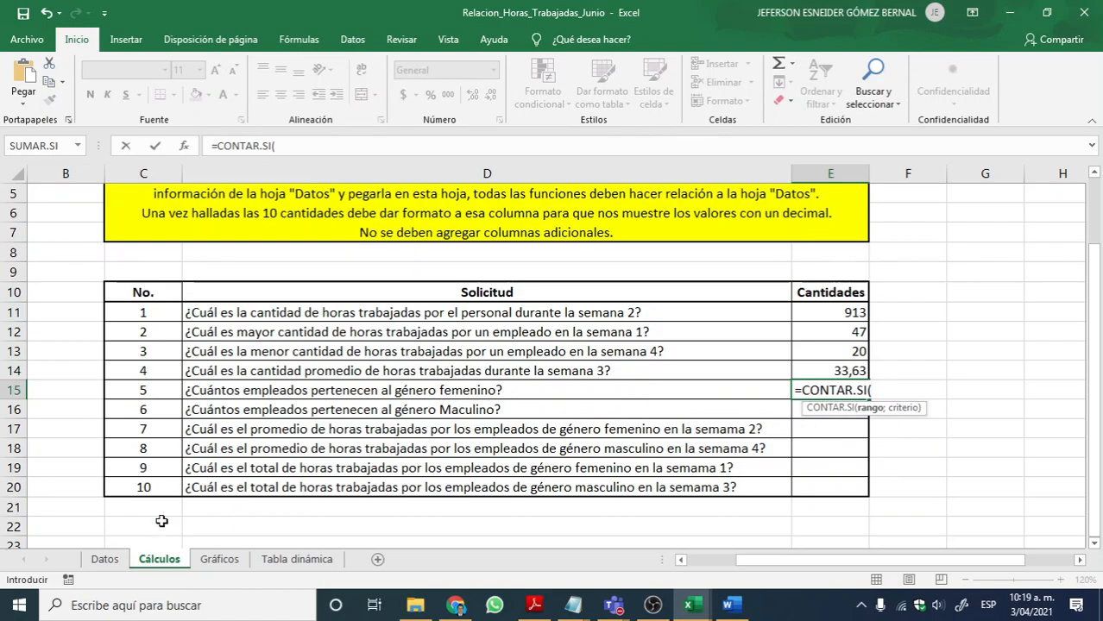
{"action": "left_click", "coordinate": [102, 560]}
{"action": "scroll", "coordinate": [321, 474], "scroll_direction": "up", "scroll_amount": 7}
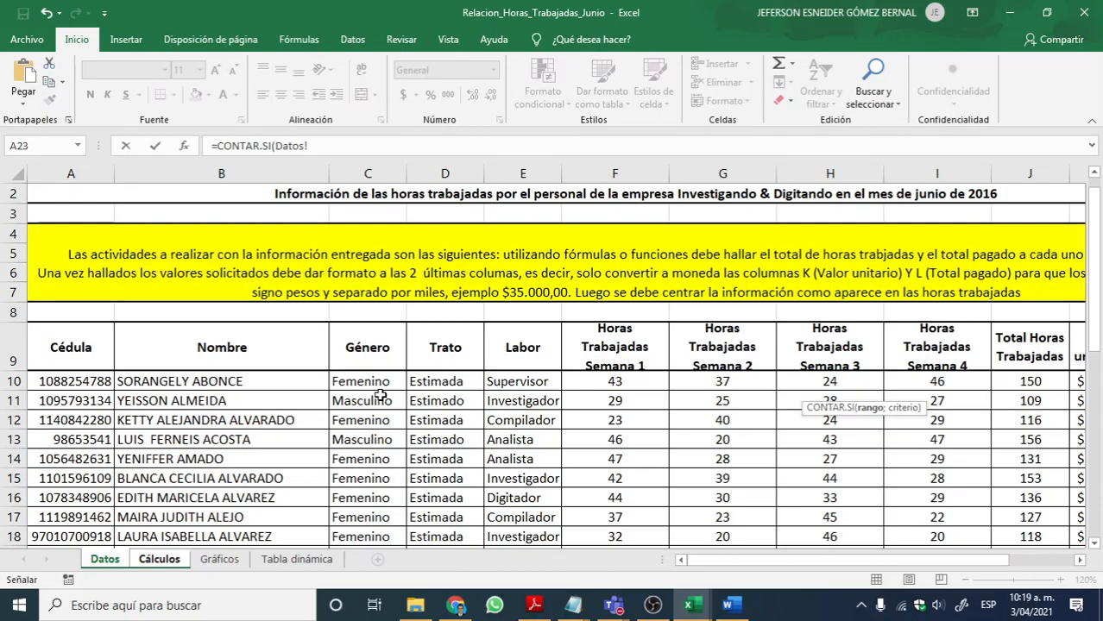
{"action": "left_click_drag", "start_coordinate": [364, 382], "coordinate": [369, 506]}
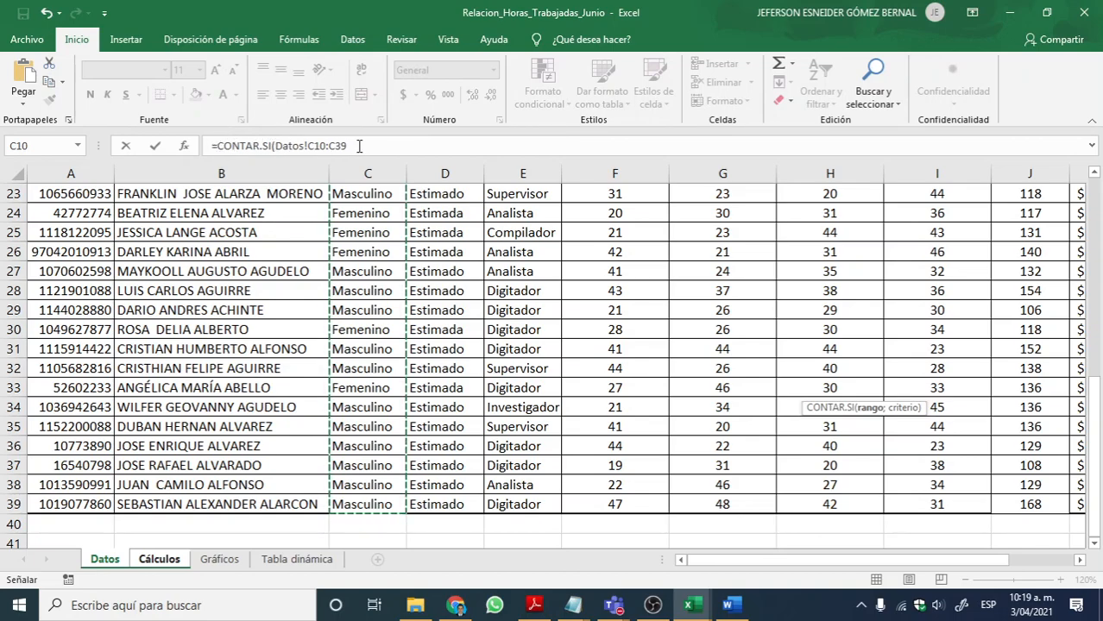
{"action": "left_click", "coordinate": [359, 146]}
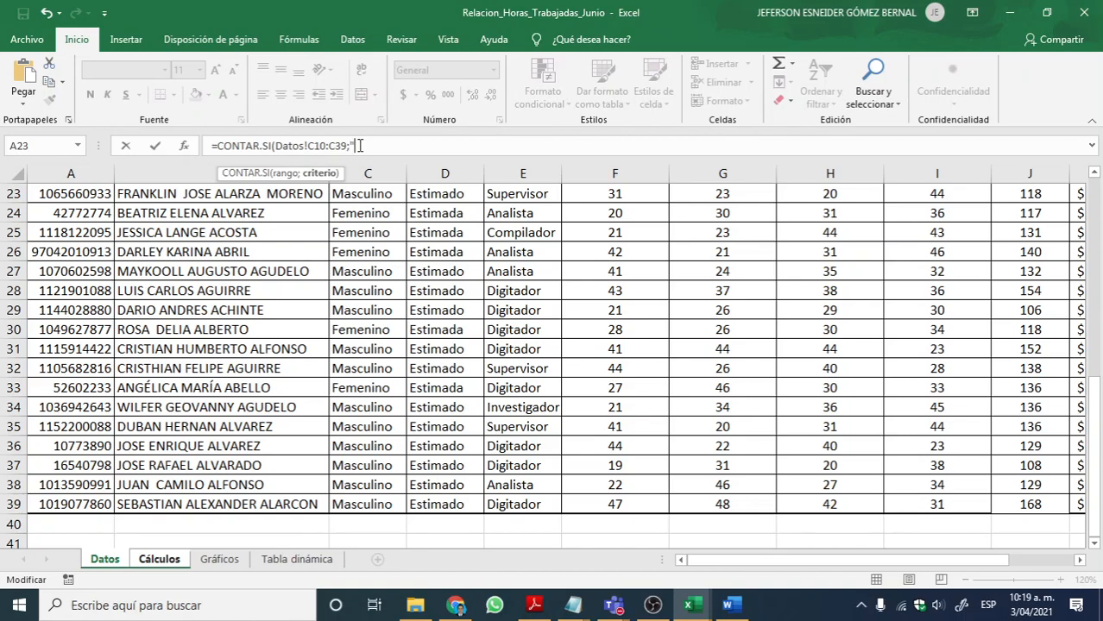
{"action": "type", "text": "Femenino\")"}
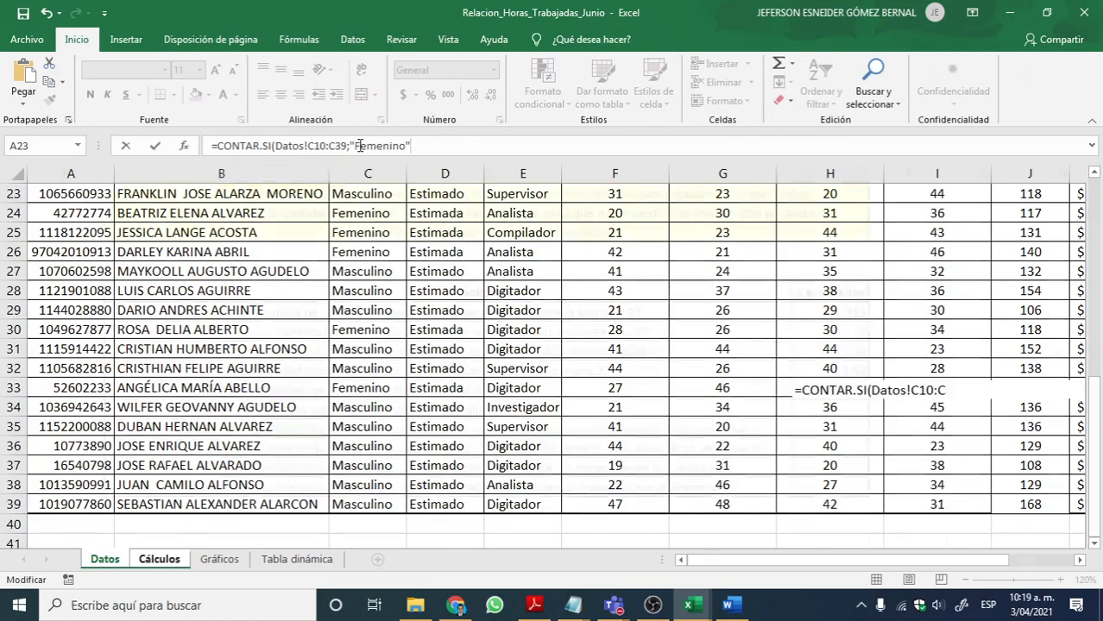
{"action": "key", "text": "Return"}
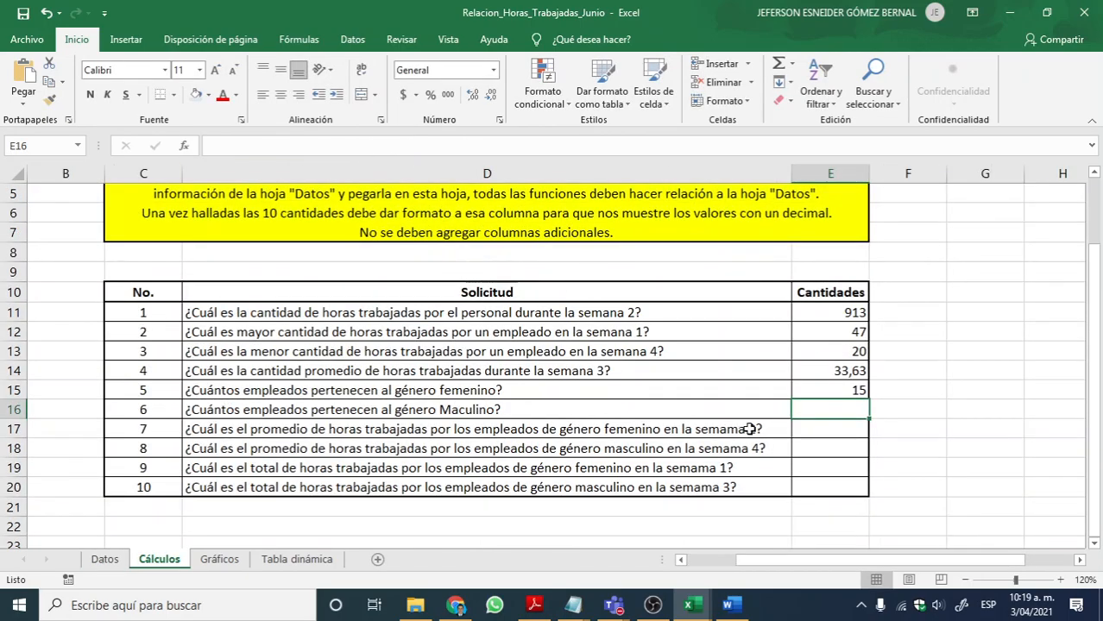
{"action": "double_click", "coordinate": [844, 392]}
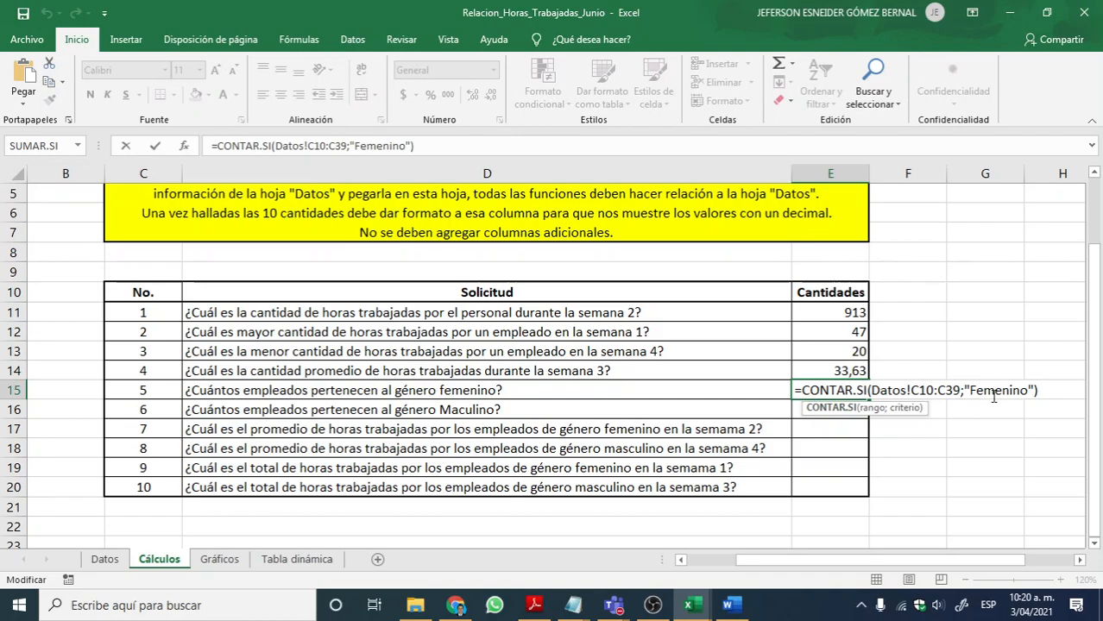
{"action": "key", "text": "Return"}
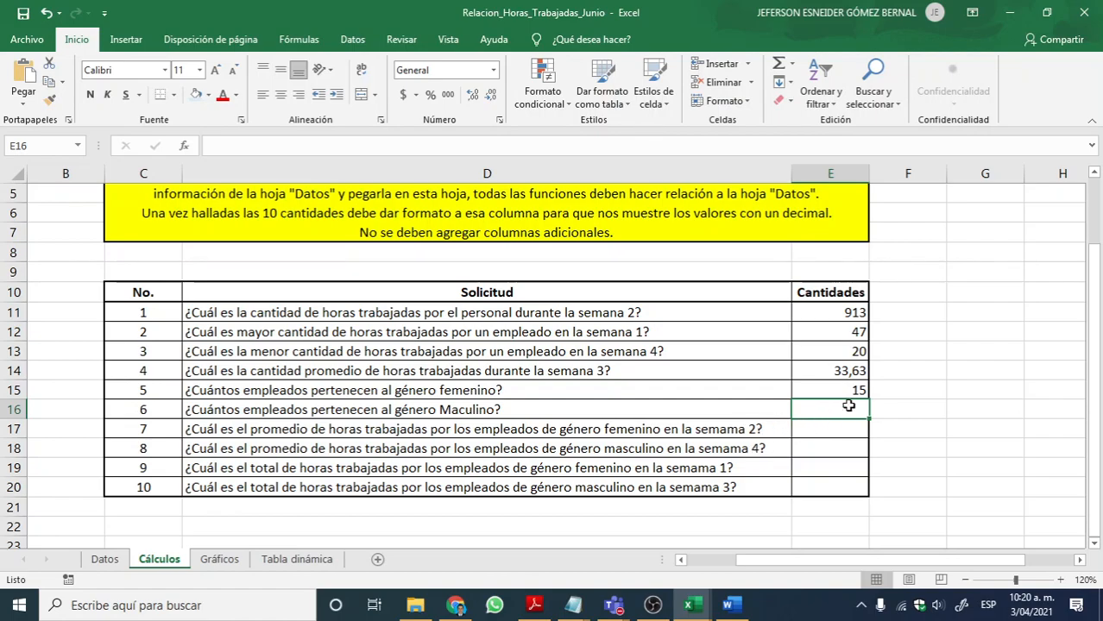
Step: Enter =CONTAR.SI(Datos!C10:C39;"Masculino") in E16 to count the male employees, and review both counts in E15:E16
{"action": "type", "text": "="}
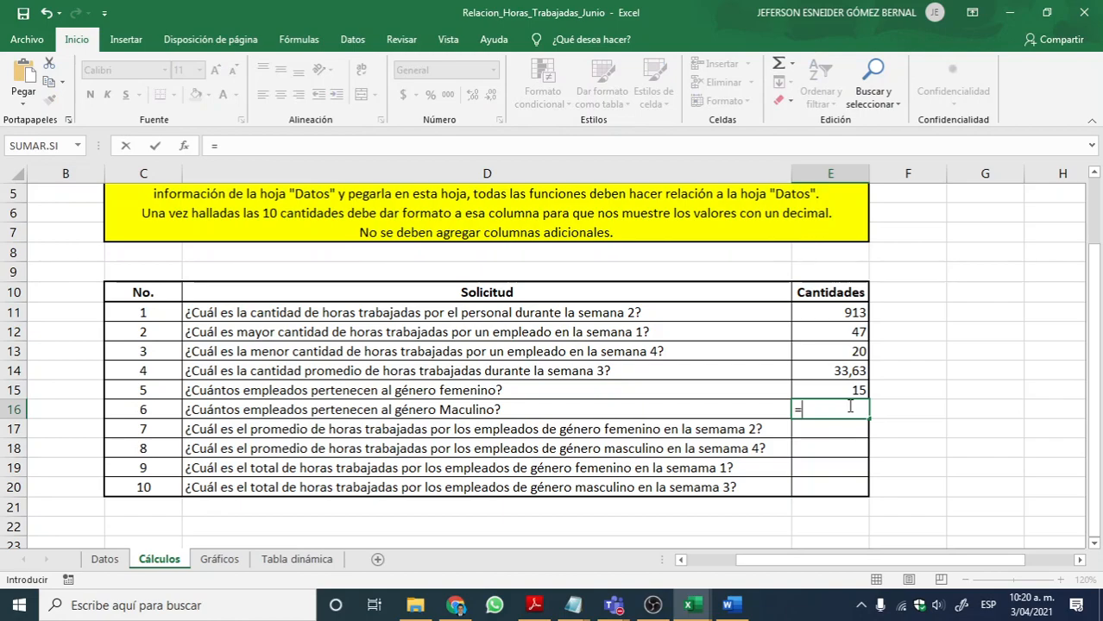
{"action": "type", "text": "contar.s"}
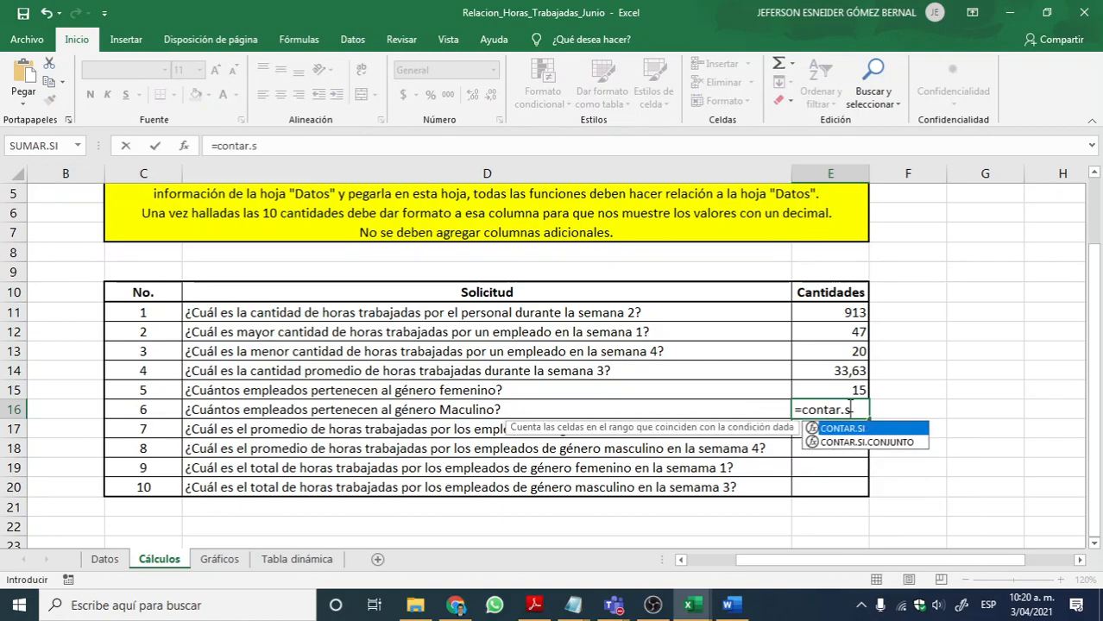
{"action": "type", "text": "i("}
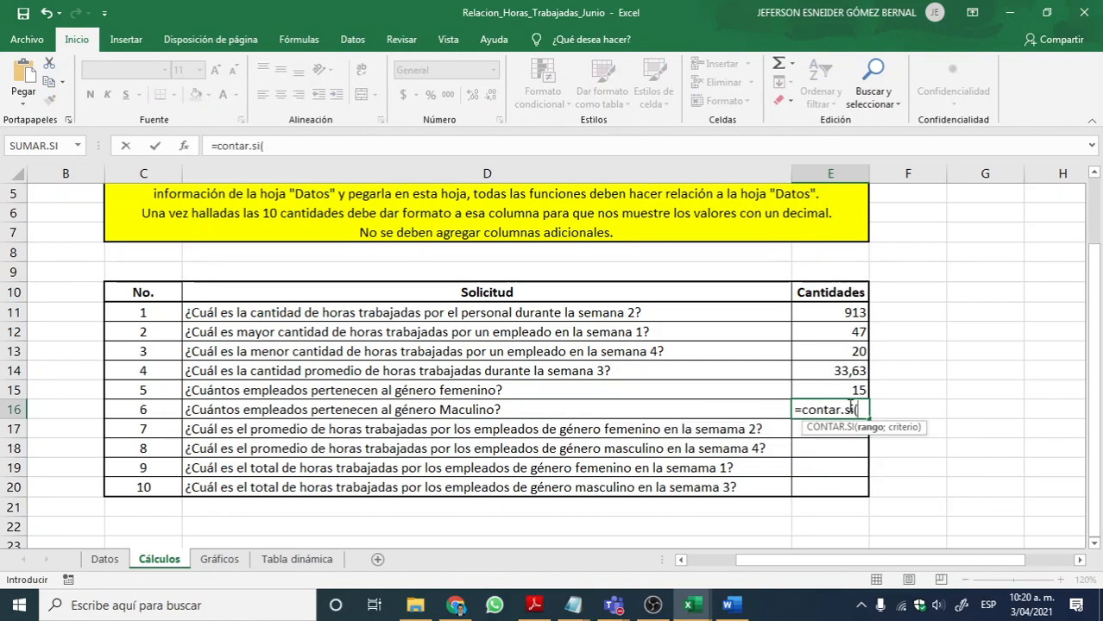
{"action": "left_click", "coordinate": [105, 560]}
{"action": "scroll", "coordinate": [352, 405], "scroll_direction": "up", "scroll_amount": 7}
{"action": "left_click_drag", "start_coordinate": [352, 381], "coordinate": [380, 496]}
{"action": "scroll", "coordinate": [366, 390], "scroll_direction": "up", "scroll_amount": 7}
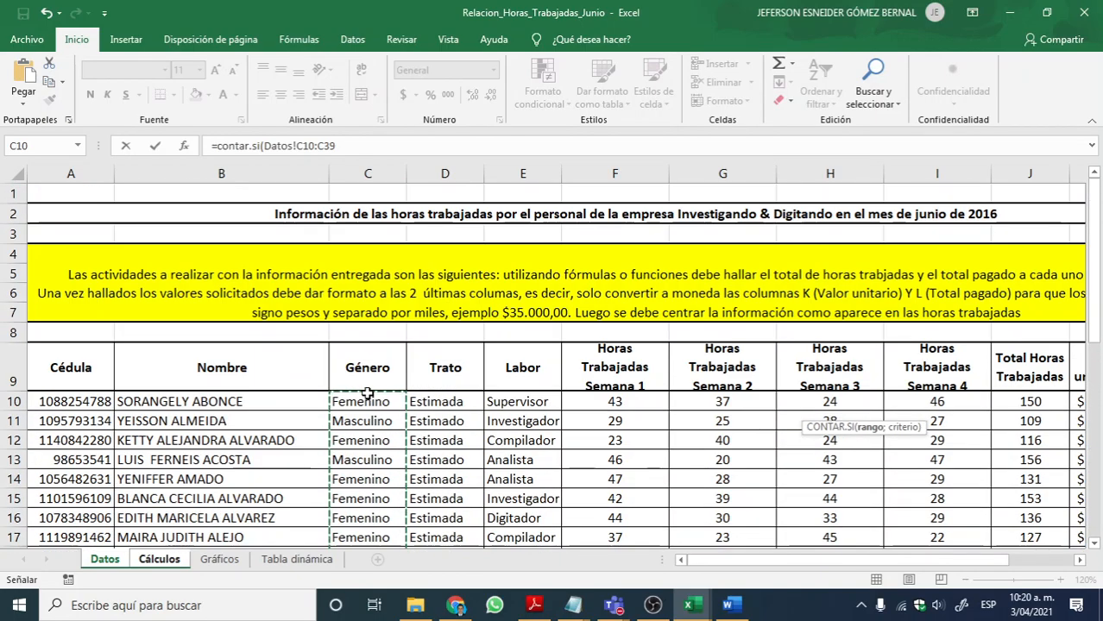
{"action": "left_click", "coordinate": [367, 153]}
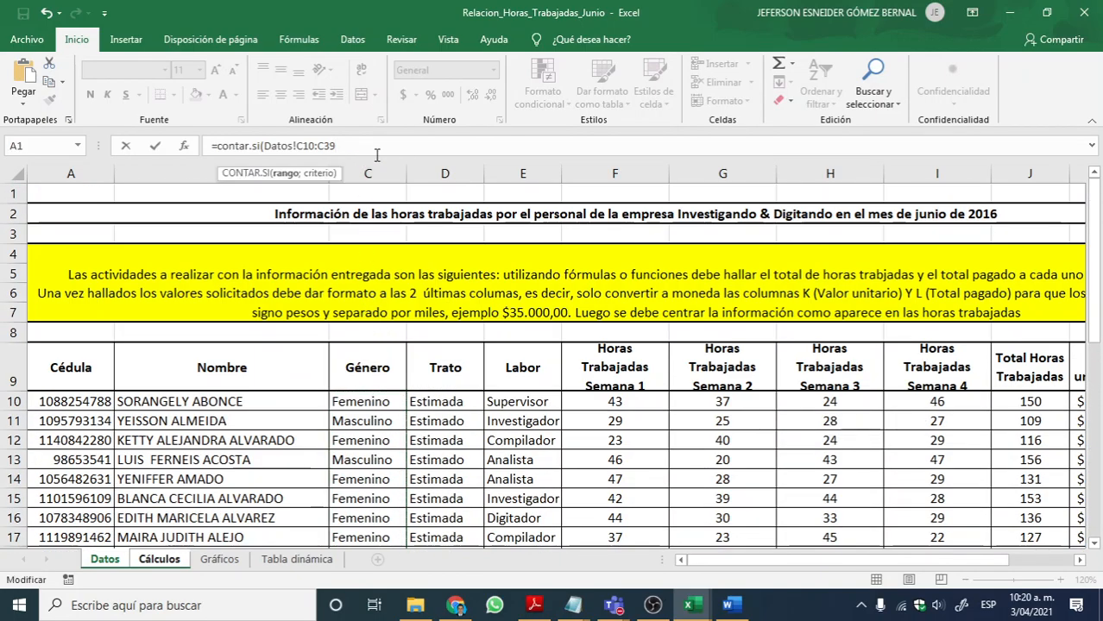
{"action": "type", "text": ";\"Mascu"}
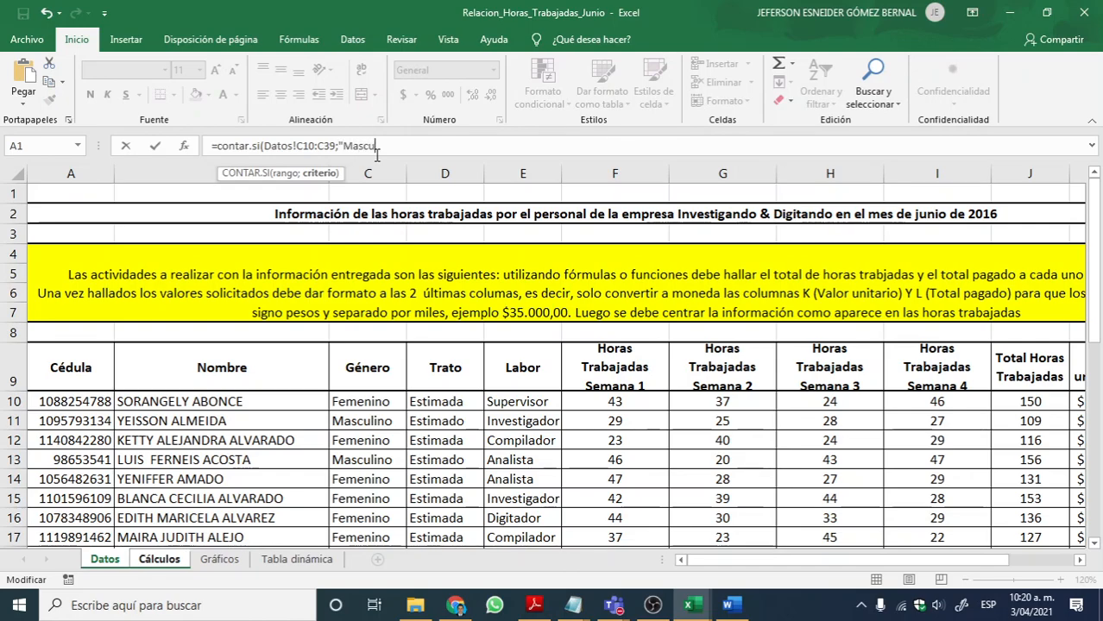
{"action": "type", "text": "lina\")"}
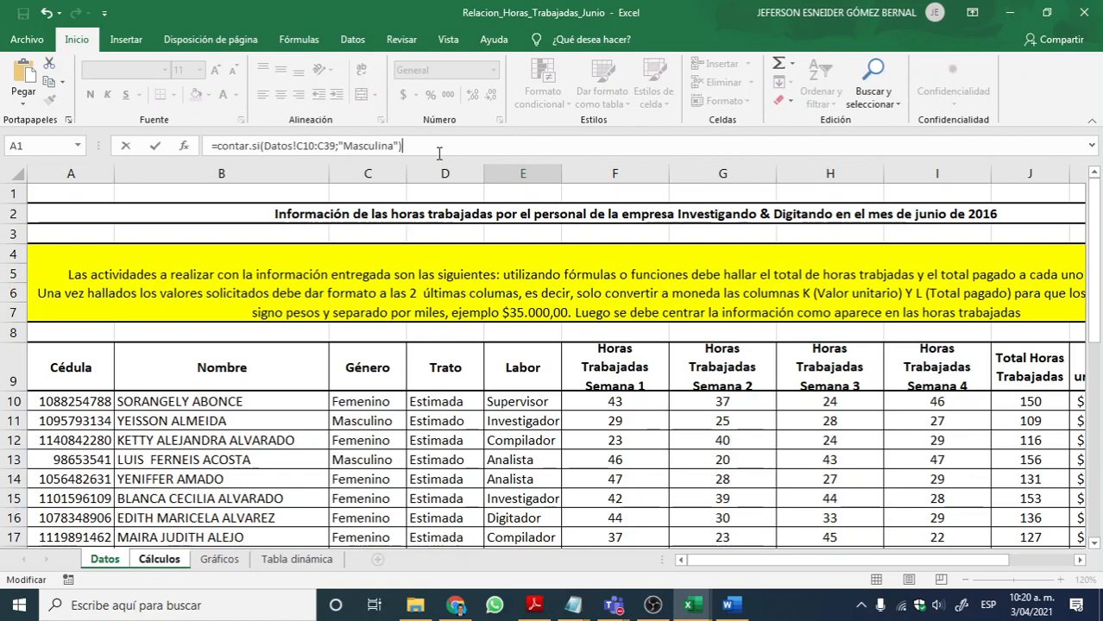
{"action": "left_click", "coordinate": [393, 147]}
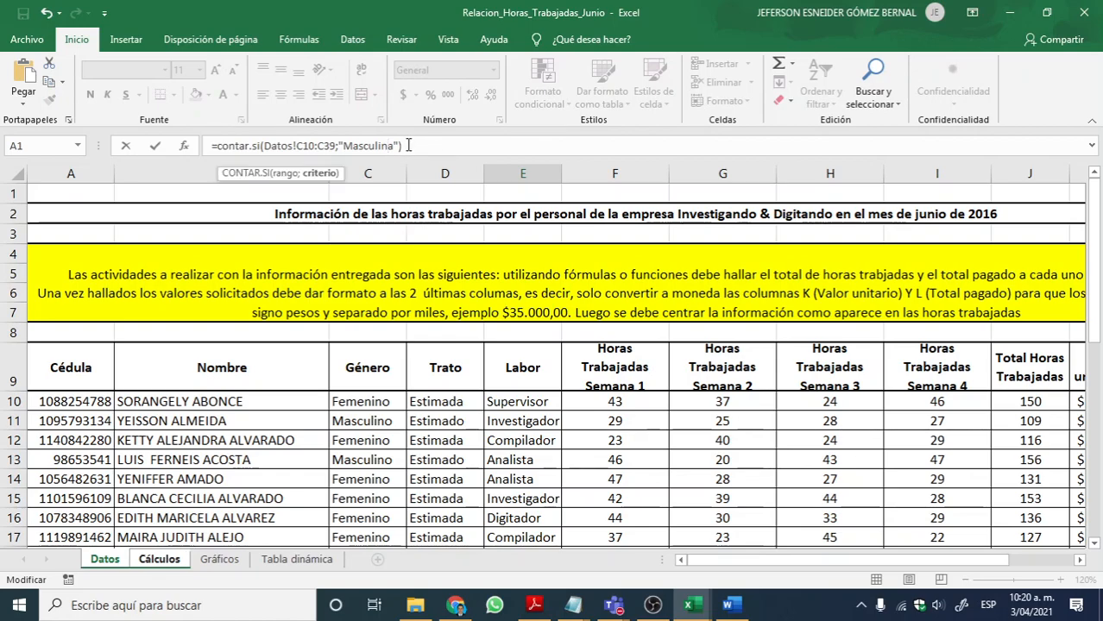
{"action": "key", "text": "BackSpace"}
{"action": "type", "text": "o"}
{"action": "key", "text": "Return"}
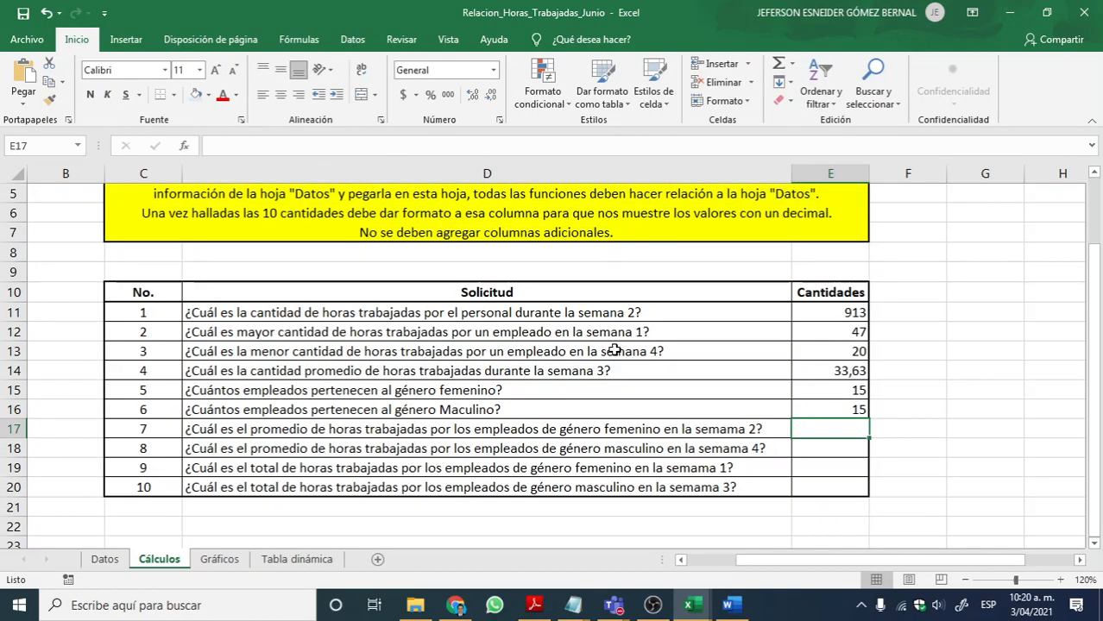
{"action": "left_click_drag", "start_coordinate": [822, 393], "coordinate": [829, 410]}
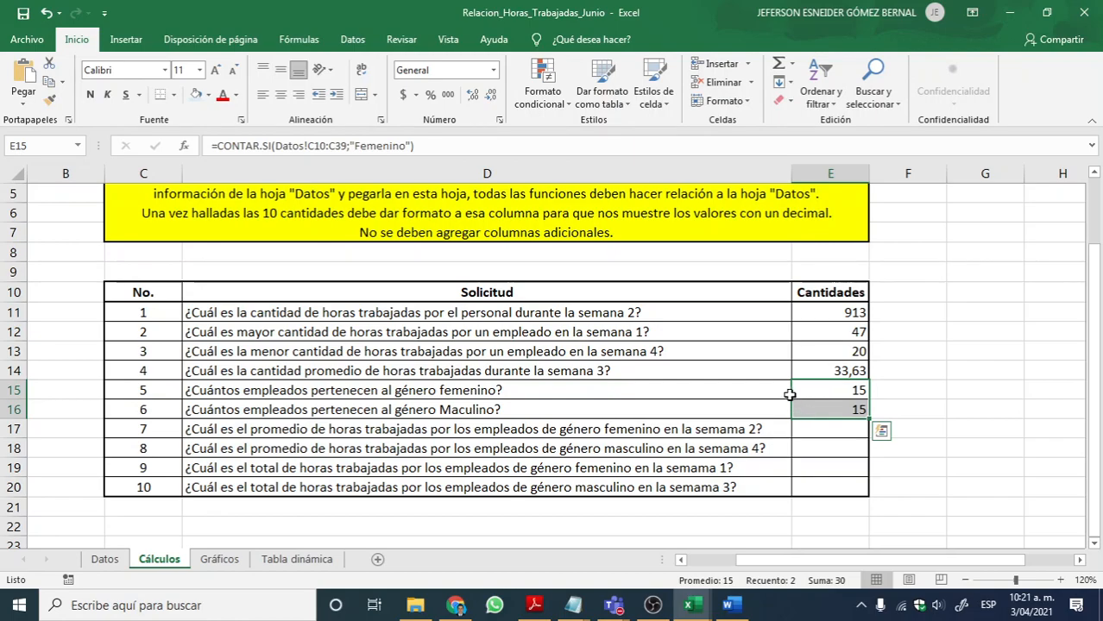
Step: Select the empty answer cell E17, and check the participants and chat of the Teams meeting before returning to Excel
{"action": "left_click", "coordinate": [802, 429]}
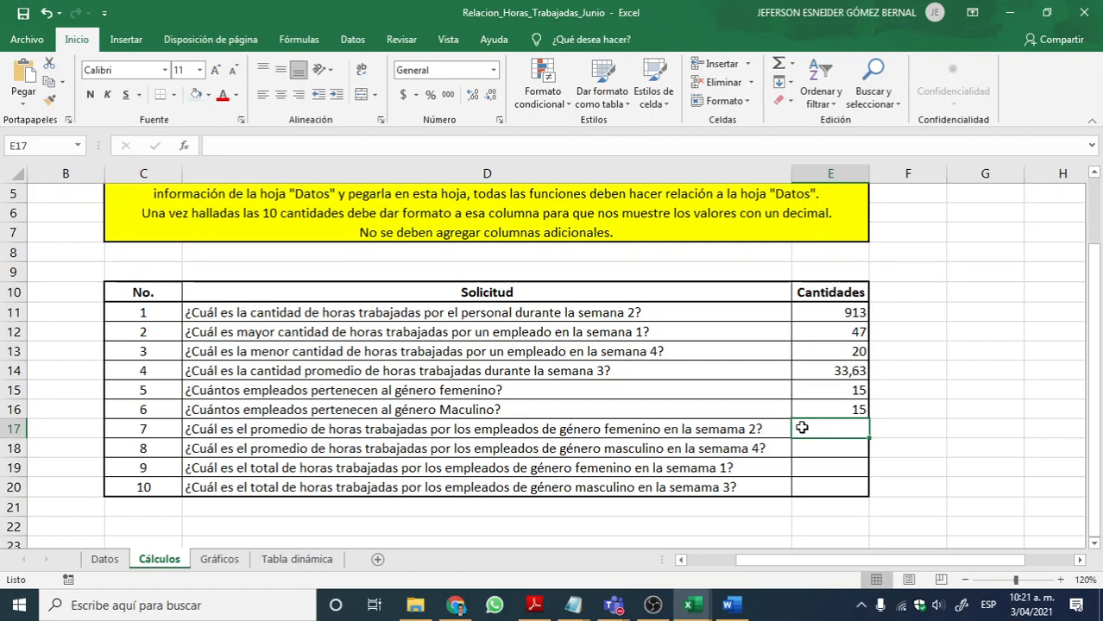
{"action": "mouse_move", "coordinate": [613, 605]}
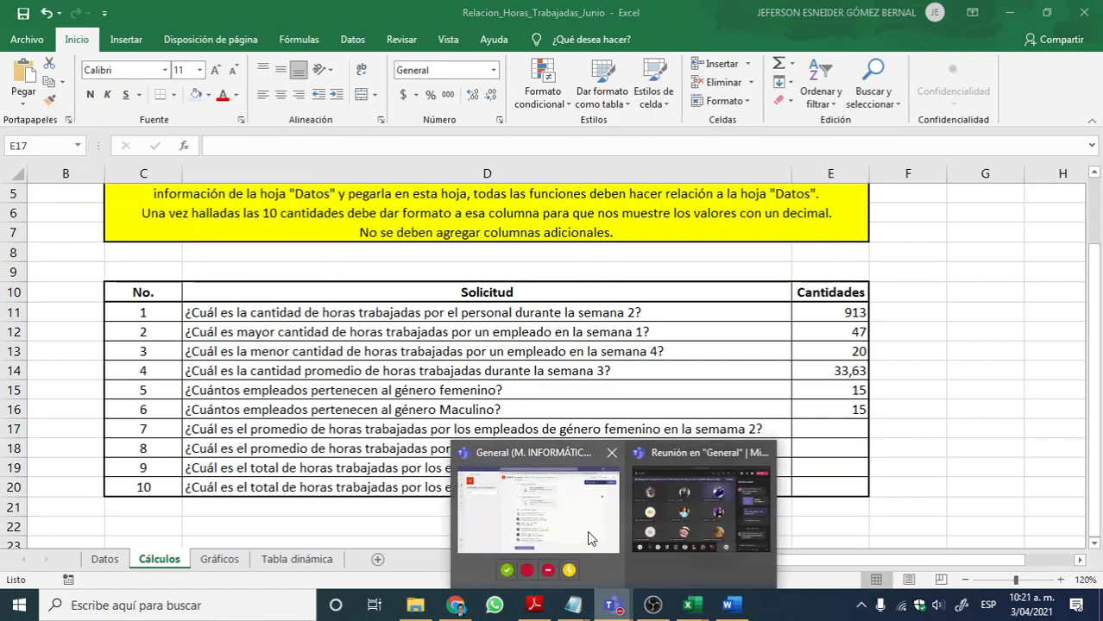
{"action": "left_click", "coordinate": [676, 516]}
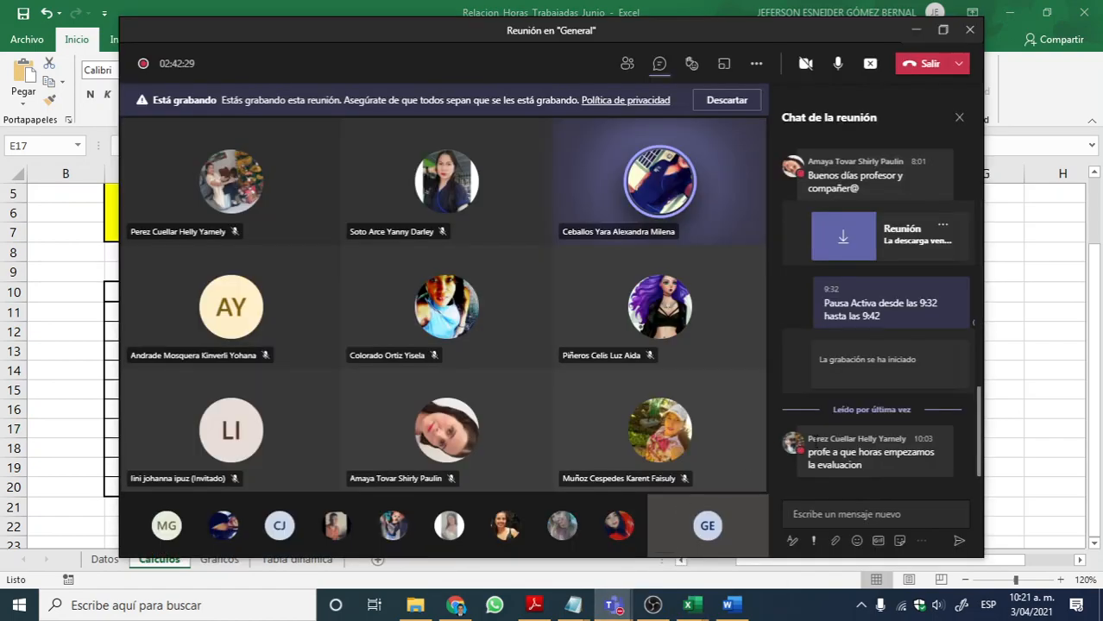
{"action": "left_click", "coordinate": [916, 31]}
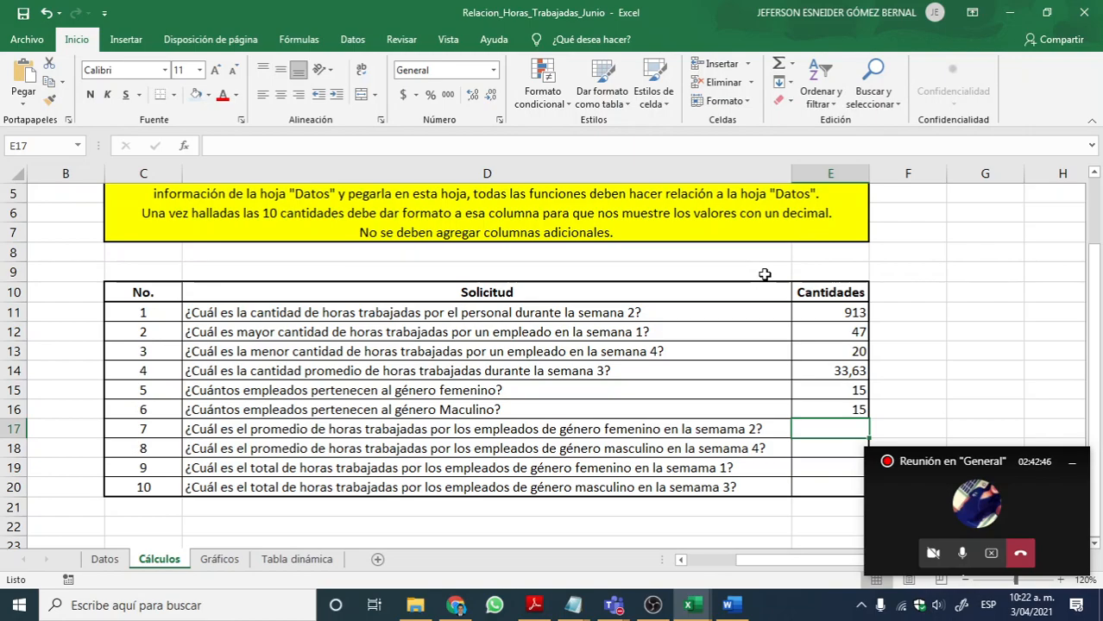
Step: Switch to the Notepad function notes, highlight the =SUMAR.SI and =PROMEDIO.SI lines for review, and return to Excel
{"action": "key", "text": "alt+Tab"}
{"action": "key", "text": "alt+Tab"}
{"action": "key", "text": "alt+Tab"}
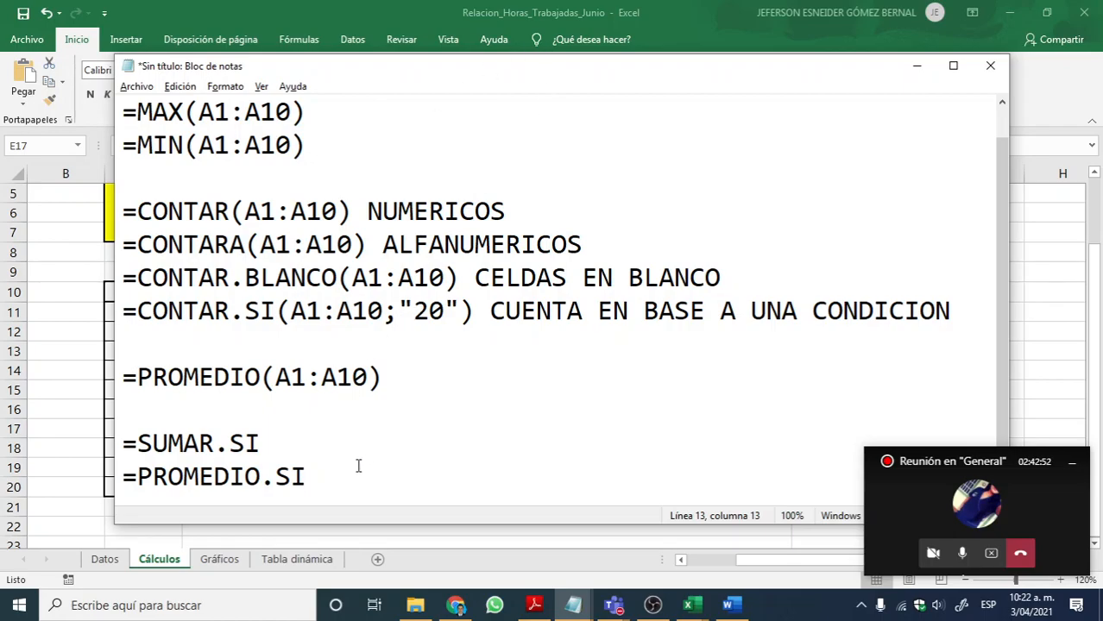
{"action": "left_click_drag", "start_coordinate": [331, 481], "coordinate": [121, 441]}
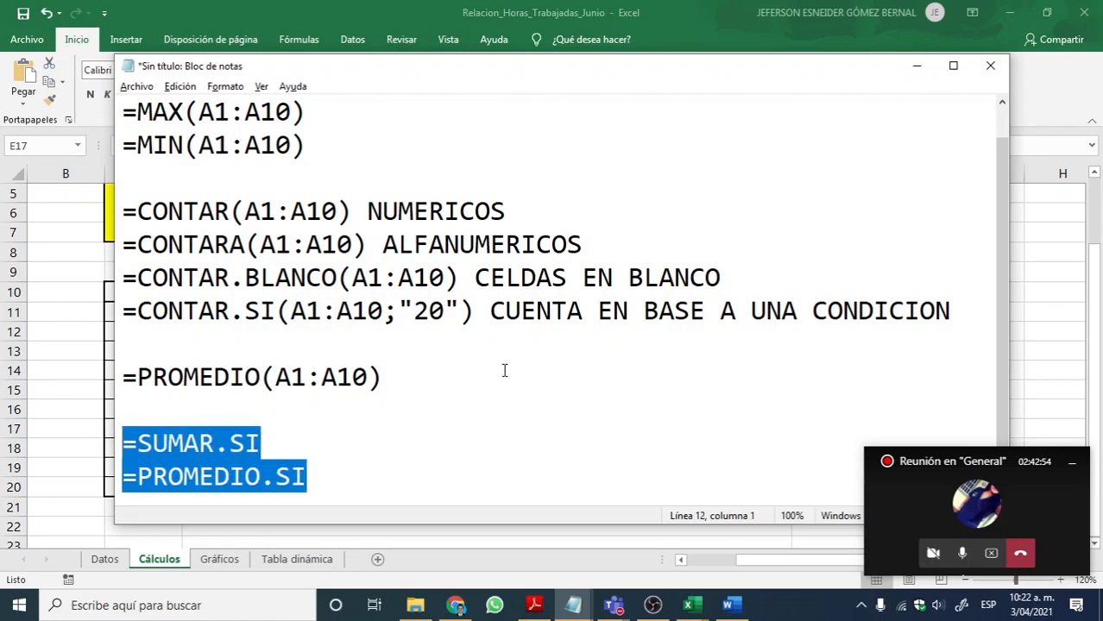
{"action": "left_click", "coordinate": [259, 451]}
{"action": "left_click_drag", "start_coordinate": [274, 437], "coordinate": [121, 446]}
{"action": "left_click", "coordinate": [326, 465]}
{"action": "left_click", "coordinate": [109, 443], "text": "shift"}
{"action": "left_click", "coordinate": [915, 66]}
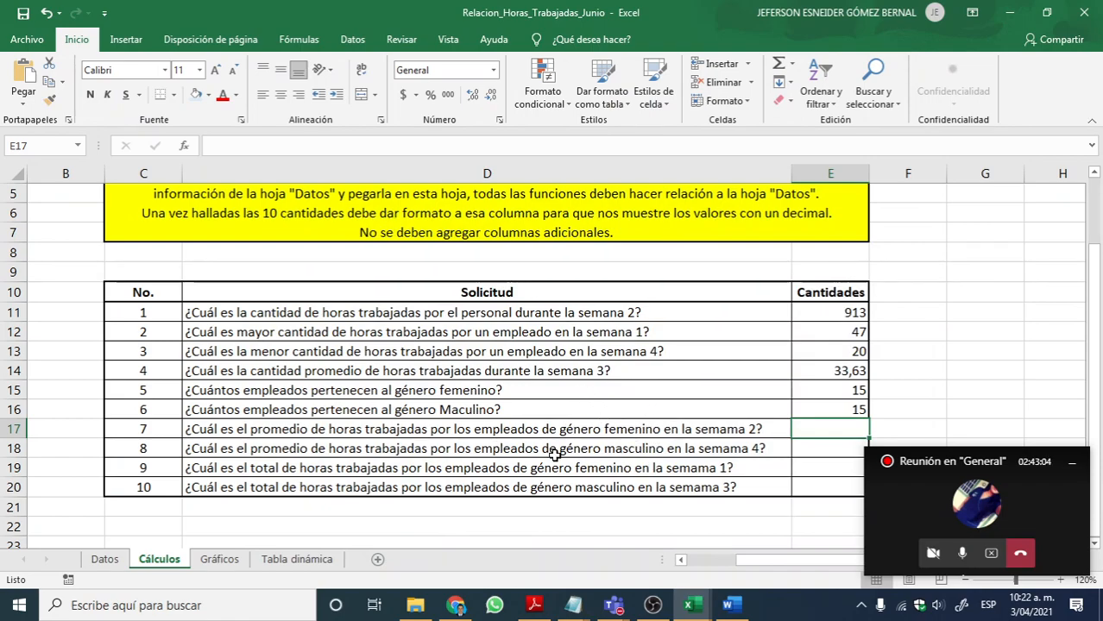
Step: Highlight the words "promedio de horas trabajadas" in question 7 in D17 to review what it asks
{"action": "double_click", "coordinate": [281, 429]}
{"action": "left_click_drag", "start_coordinate": [251, 429], "coordinate": [429, 429]}
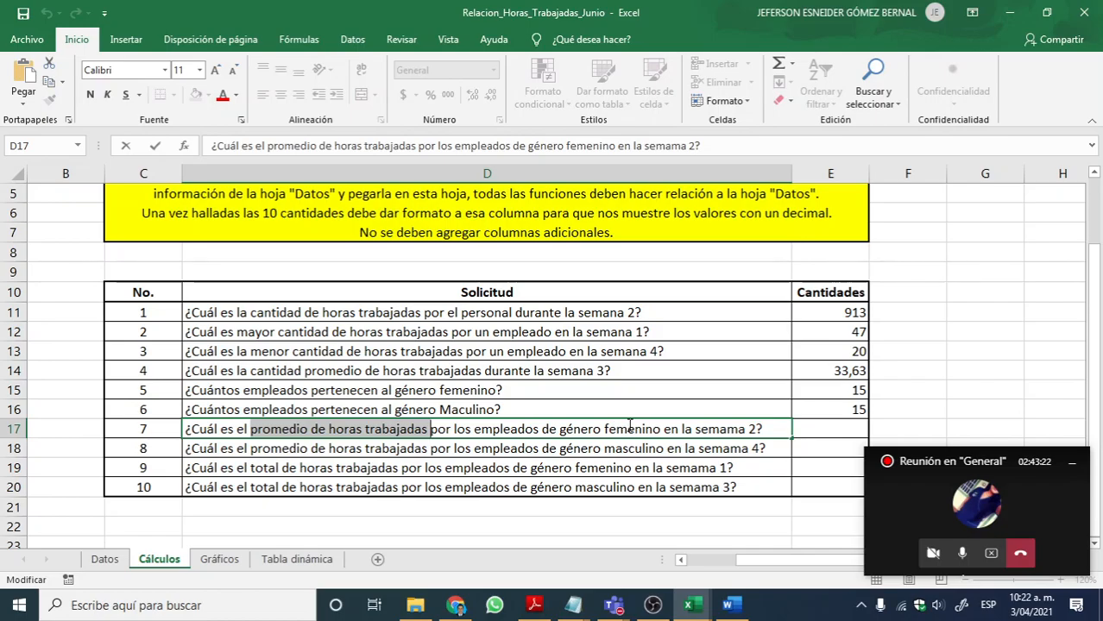
{"action": "left_click", "coordinate": [490, 447]}
Step: Examine the week 2 hours in column G of the Datos sheet, highlighting the values from G10 down to G18
{"action": "left_click", "coordinate": [104, 559]}
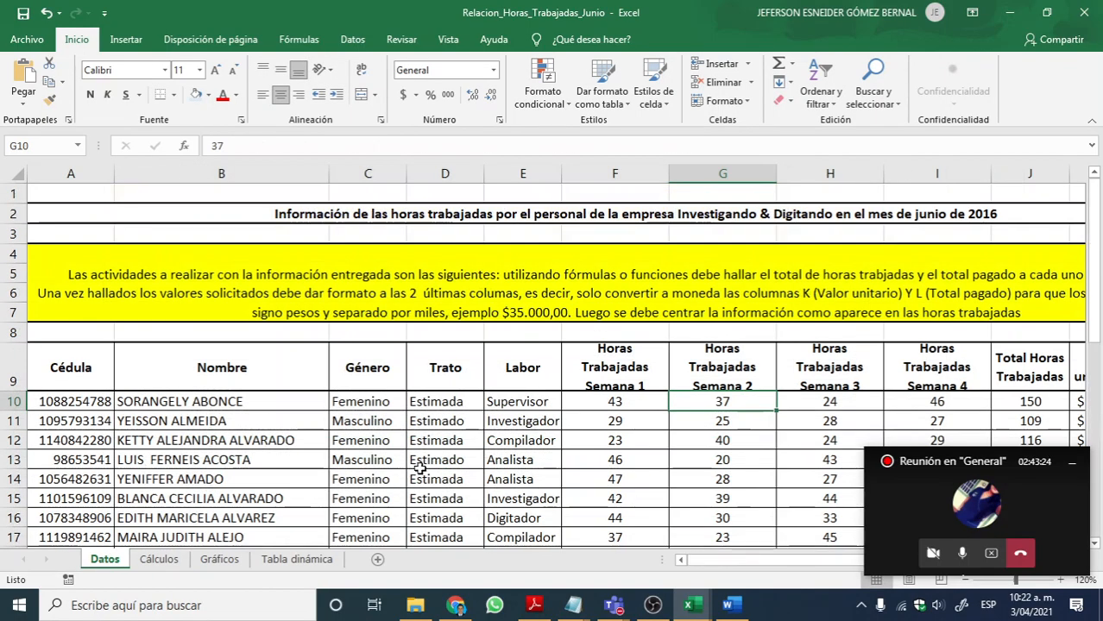
{"action": "scroll", "coordinate": [411, 473], "scroll_direction": "down", "scroll_amount": 1}
{"action": "left_click", "coordinate": [147, 561]}
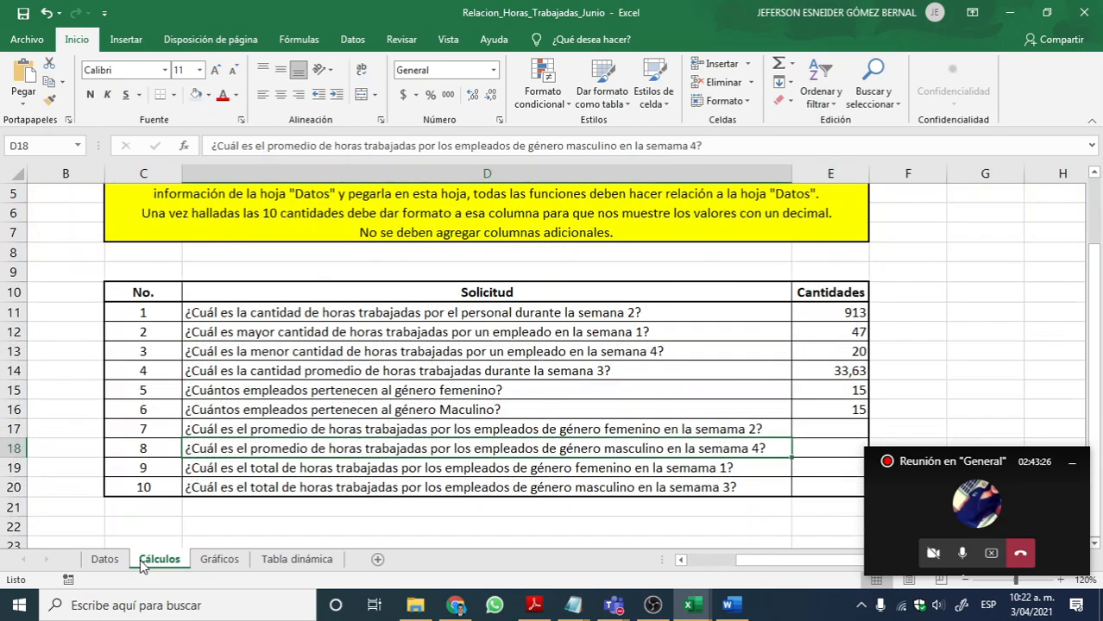
{"action": "left_click", "coordinate": [107, 561]}
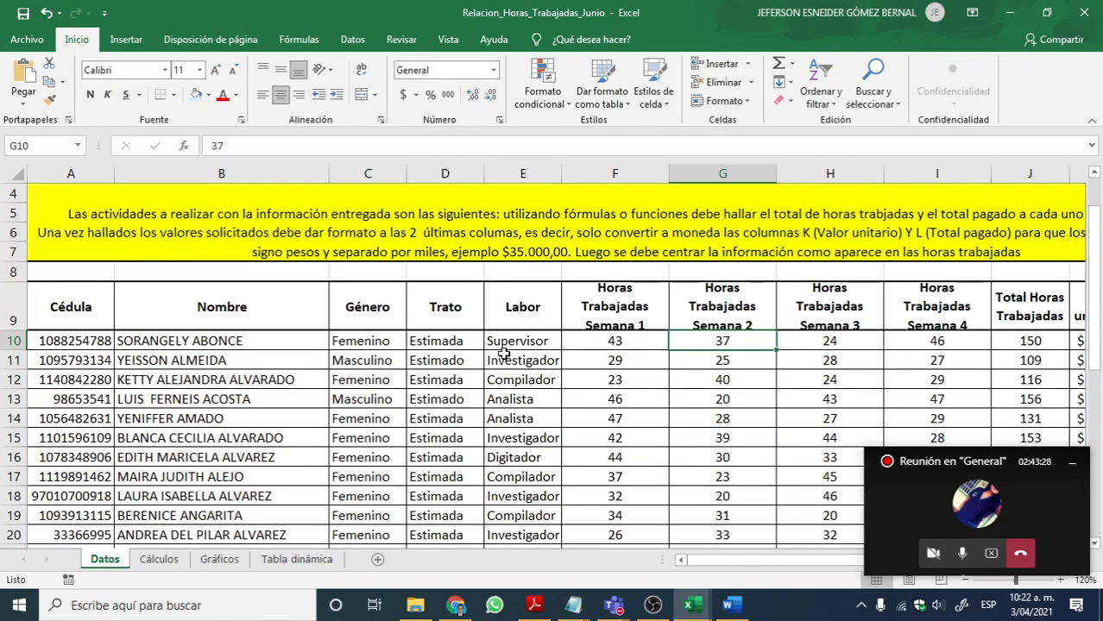
{"action": "scroll", "coordinate": [482, 355], "scroll_direction": "down", "scroll_amount": 1}
{"action": "left_click_drag", "start_coordinate": [720, 288], "coordinate": [722, 438]}
{"action": "left_click", "coordinate": [729, 332]}
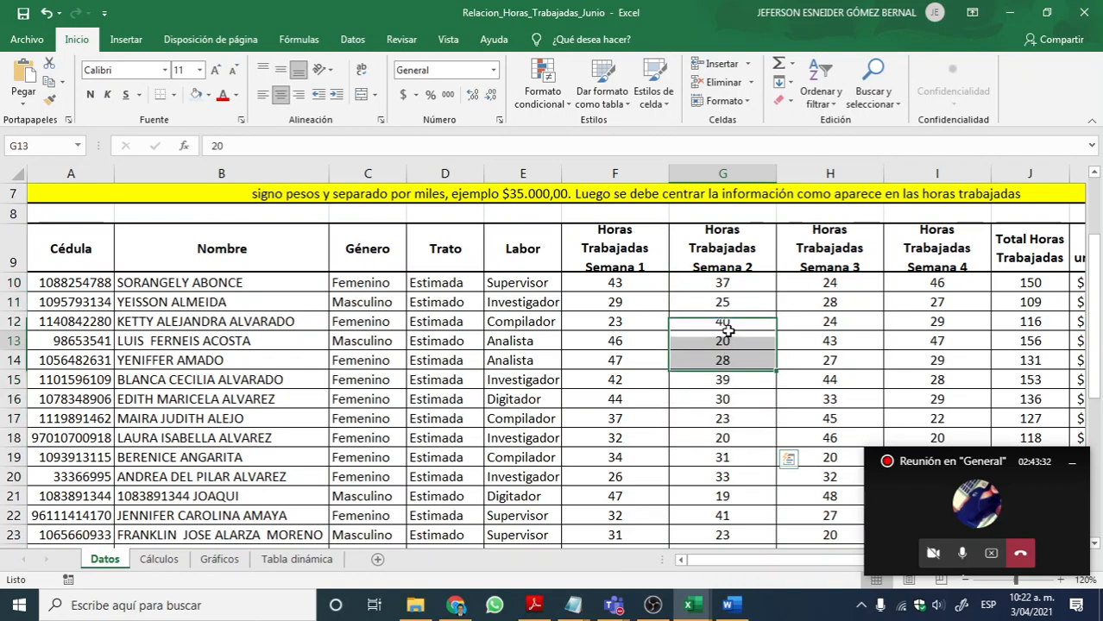
{"action": "left_click_drag", "start_coordinate": [723, 284], "coordinate": [720, 438]}
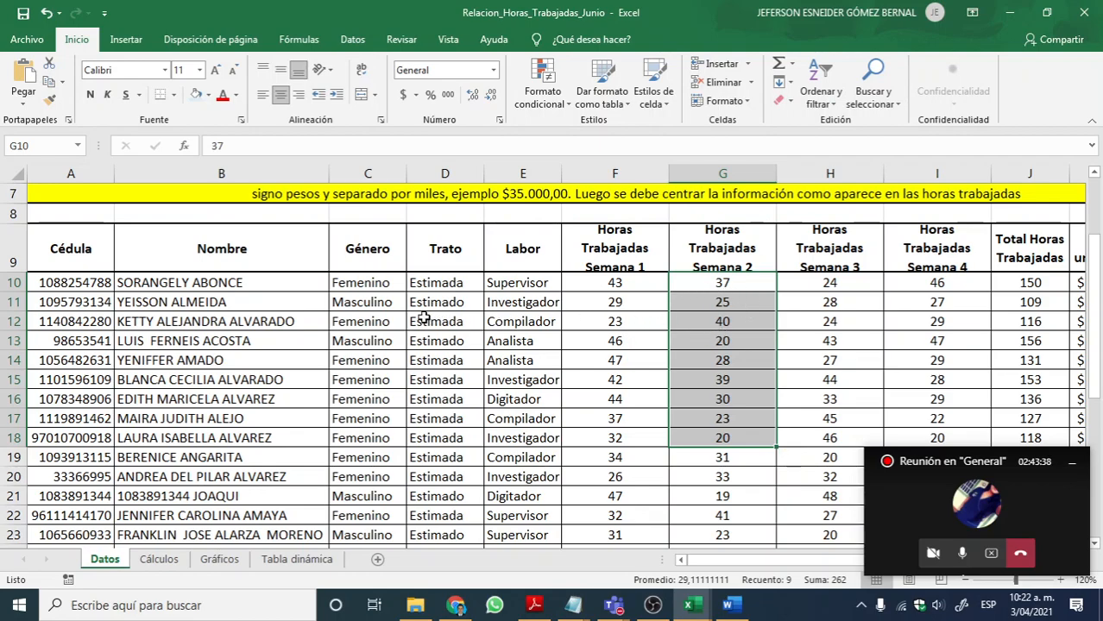
Step: Highlight C10:G10 and C12:G12 on Datos to relate each Femenino entry to its week 2 hours
{"action": "left_click", "coordinate": [366, 285]}
{"action": "left_click_drag", "start_coordinate": [360, 289], "coordinate": [681, 286]}
{"action": "left_click_drag", "start_coordinate": [356, 322], "coordinate": [677, 322]}
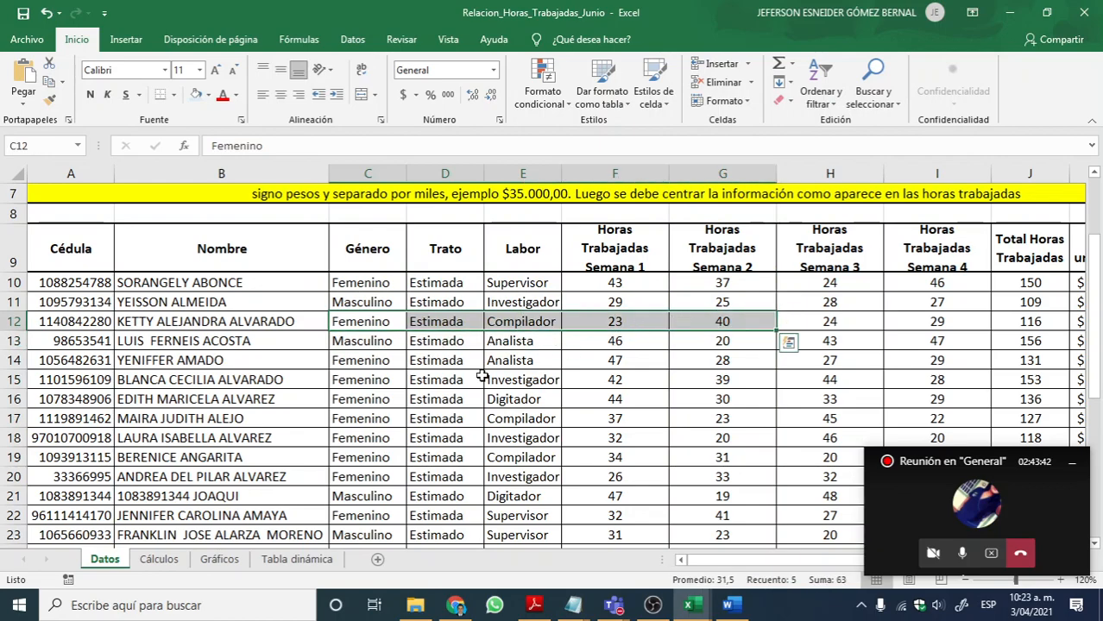
Step: Examine the week 2 hours belonging to the Femenino employees on Datos, going through column G from G10 down to G20
{"action": "left_click_drag", "start_coordinate": [380, 384], "coordinate": [636, 397]}
{"action": "left_click", "coordinate": [733, 339]}
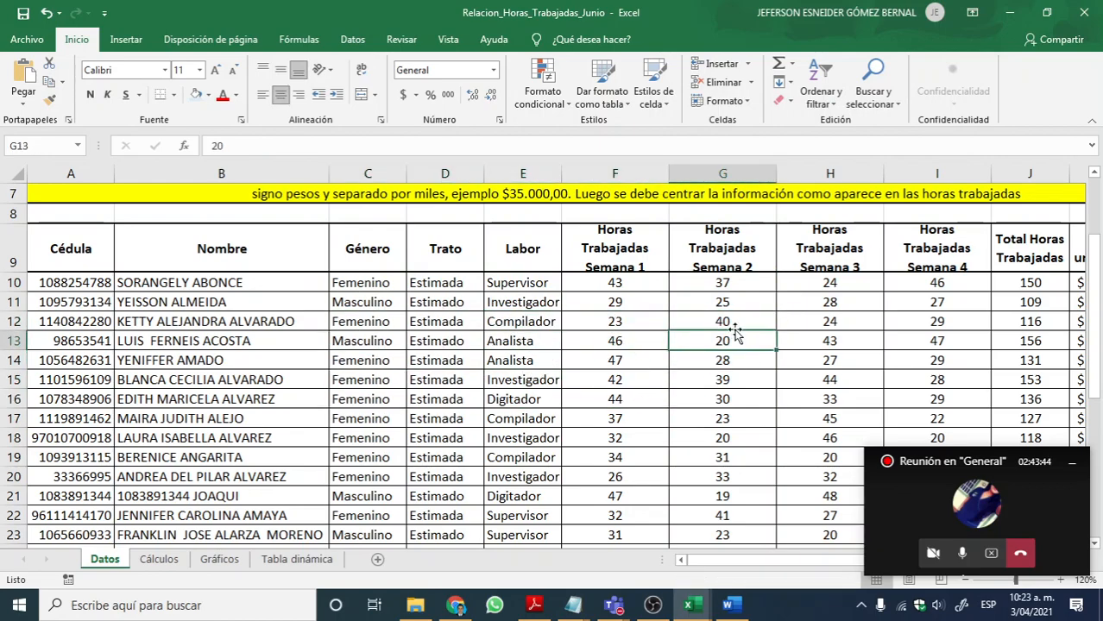
{"action": "left_click", "coordinate": [707, 282]}
{"action": "left_click", "coordinate": [718, 322]}
{"action": "left_click", "coordinate": [718, 380]}
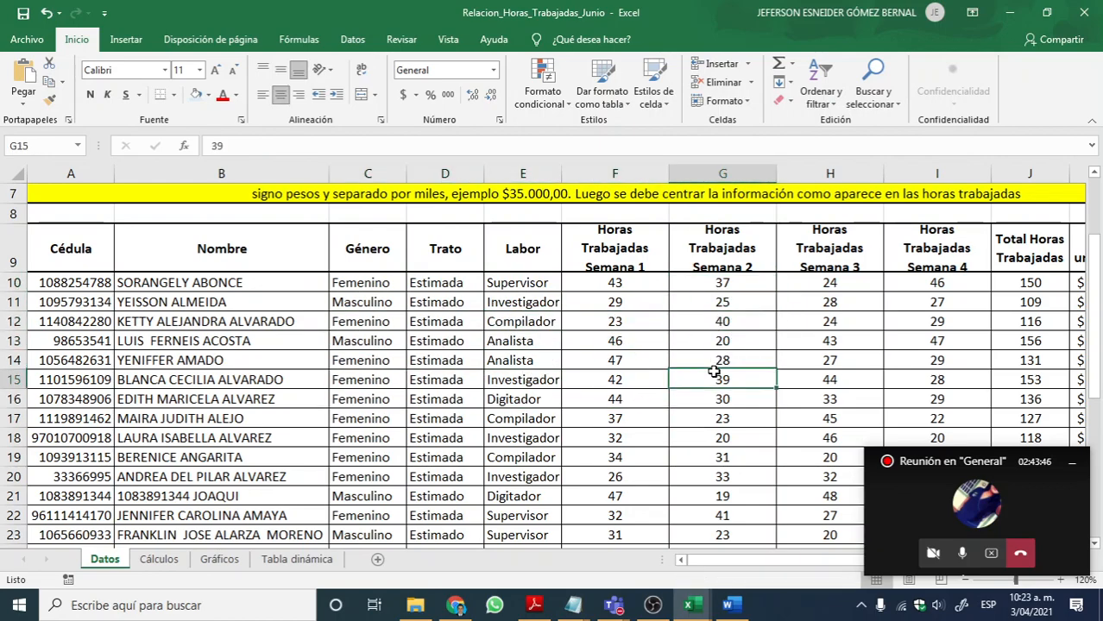
{"action": "left_click", "coordinate": [751, 289]}
{"action": "left_click", "coordinate": [800, 320]}
{"action": "left_click", "coordinate": [718, 414]}
{"action": "left_click", "coordinate": [748, 473]}
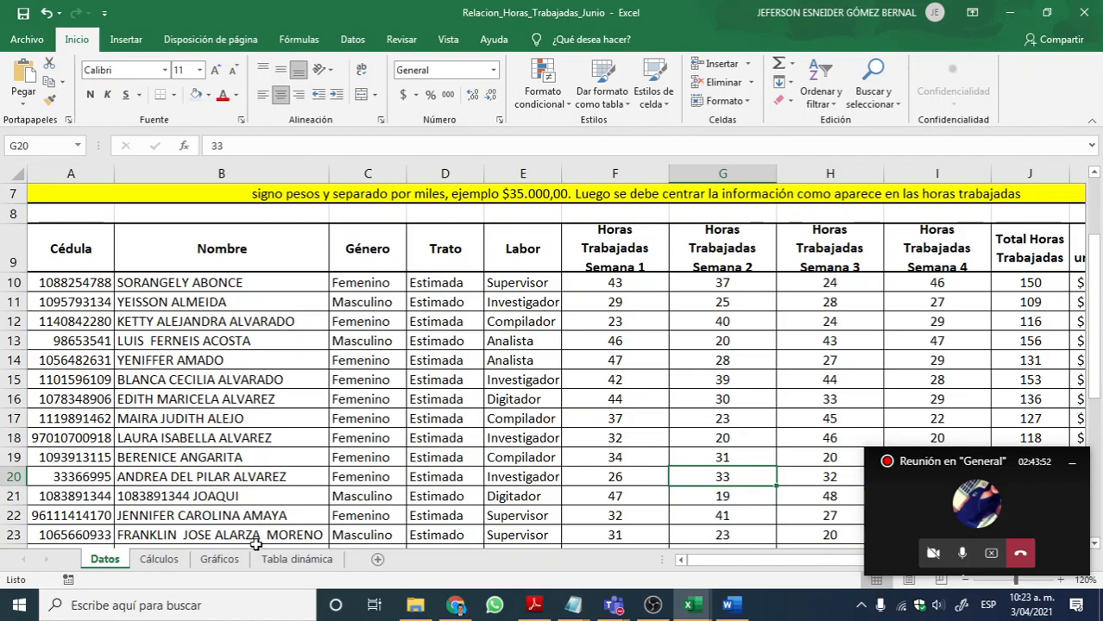
Step: Return to the Cálculos sheet and review question 7 in D17 about the female employees' average hours in week 2
{"action": "left_click", "coordinate": [155, 561]}
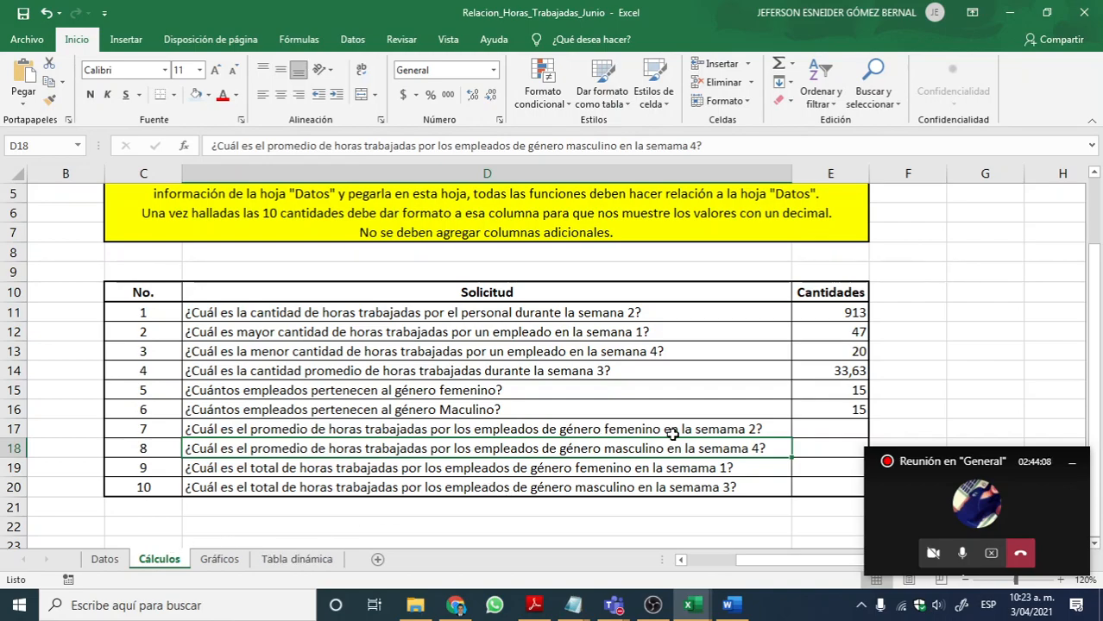
{"action": "left_click", "coordinate": [577, 431]}
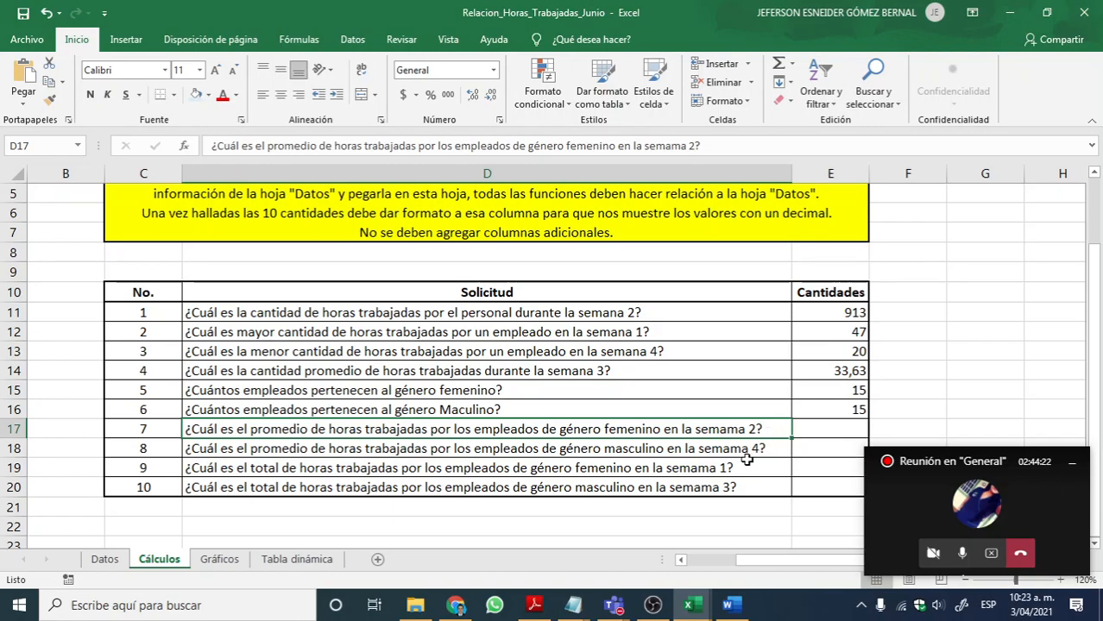
{"action": "left_click", "coordinate": [809, 427]}
{"action": "left_click", "coordinate": [559, 434]}
{"action": "scroll", "coordinate": [800, 422], "scroll_direction": "down", "scroll_amount": 1}
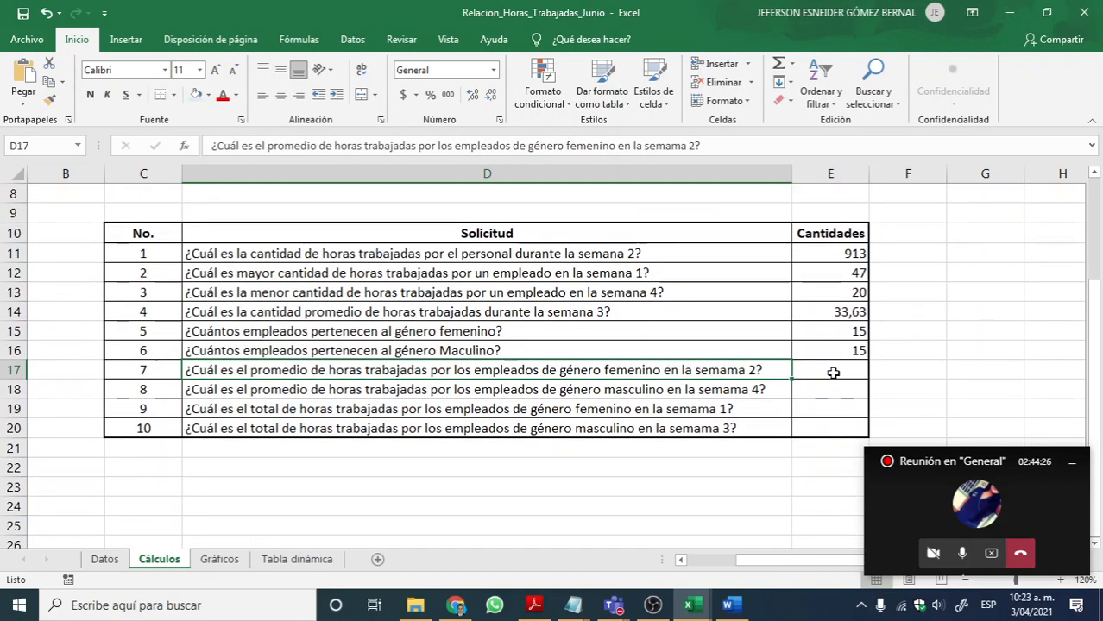
Step: With E17 selected, look through the Matemáticas y trigonométricas functions for the conditional average function
{"action": "left_click", "coordinate": [830, 372]}
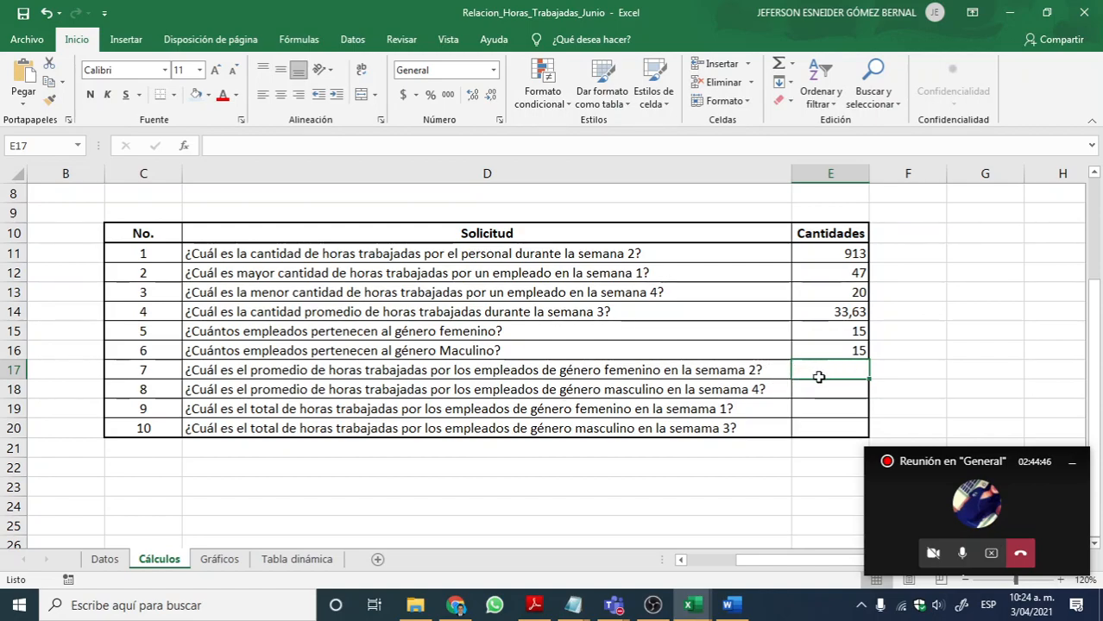
{"action": "left_click", "coordinate": [294, 43]}
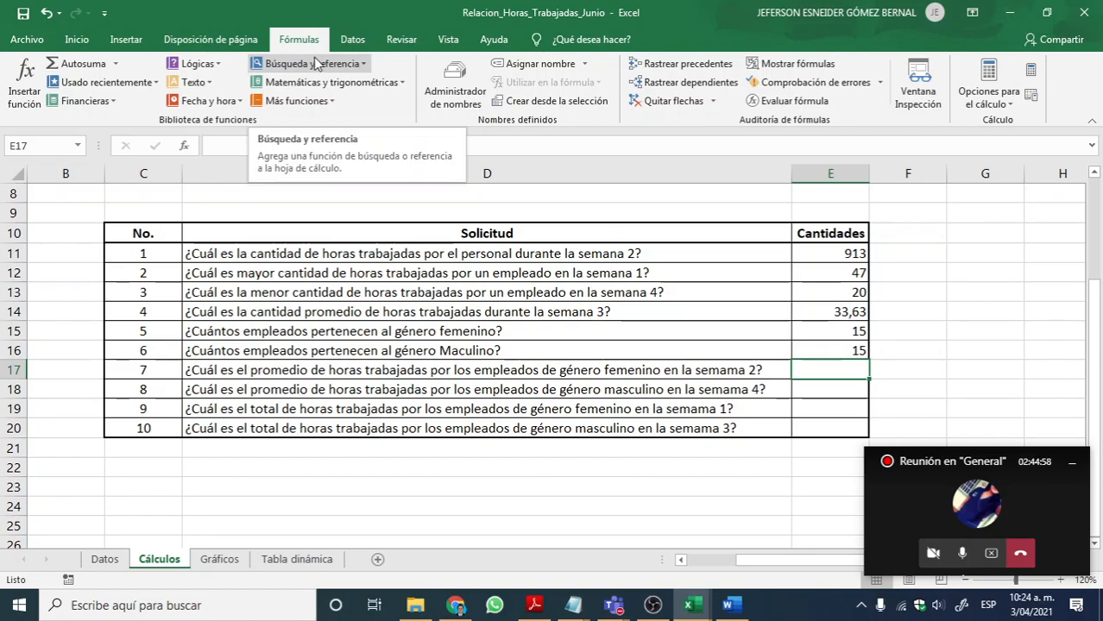
{"action": "left_click", "coordinate": [328, 83]}
{"action": "scroll", "coordinate": [316, 177], "scroll_direction": "down", "scroll_amount": 3}
{"action": "scroll", "coordinate": [316, 177], "scroll_direction": "down", "scroll_amount": 15}
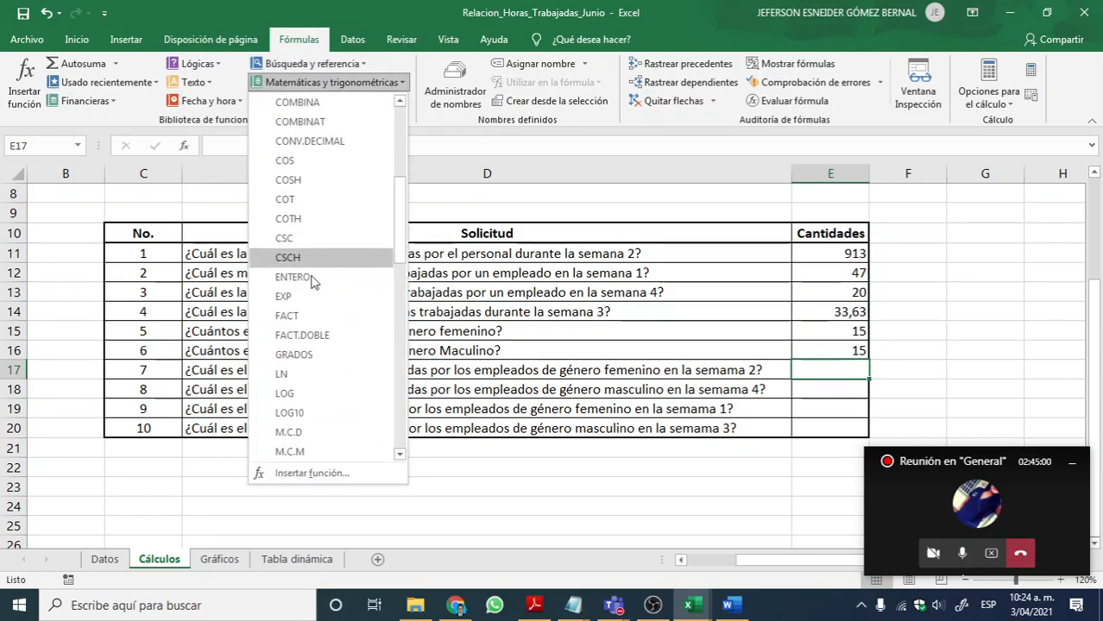
{"action": "scroll", "coordinate": [312, 342], "scroll_direction": "down", "scroll_amount": 1}
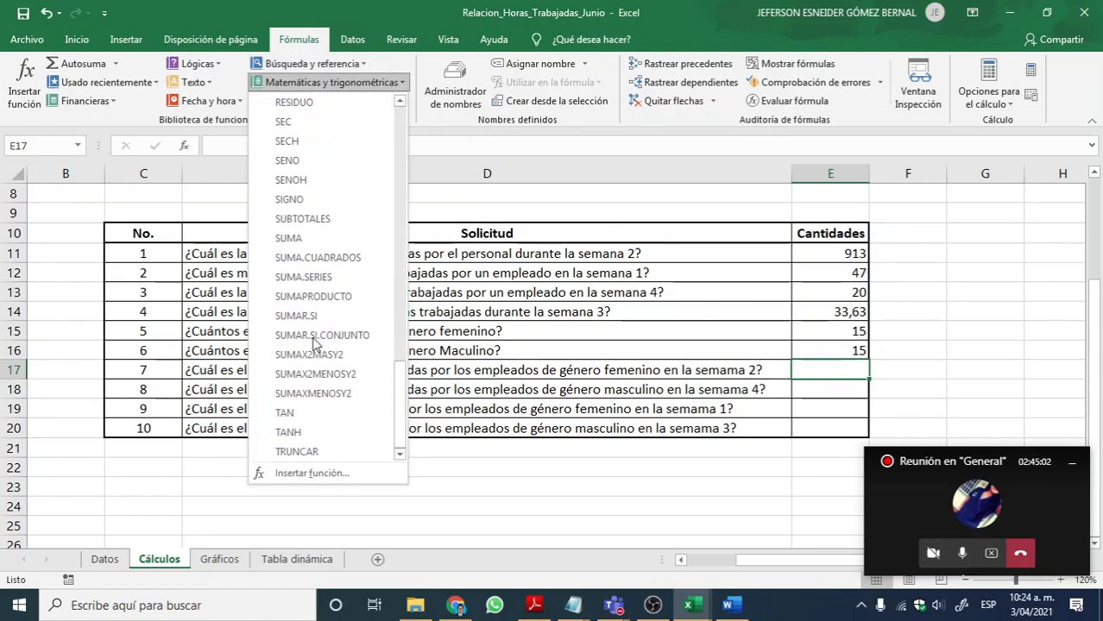
{"action": "scroll", "coordinate": [316, 328], "scroll_direction": "up", "scroll_amount": 4}
{"action": "scroll", "coordinate": [318, 314], "scroll_direction": "up", "scroll_amount": 3}
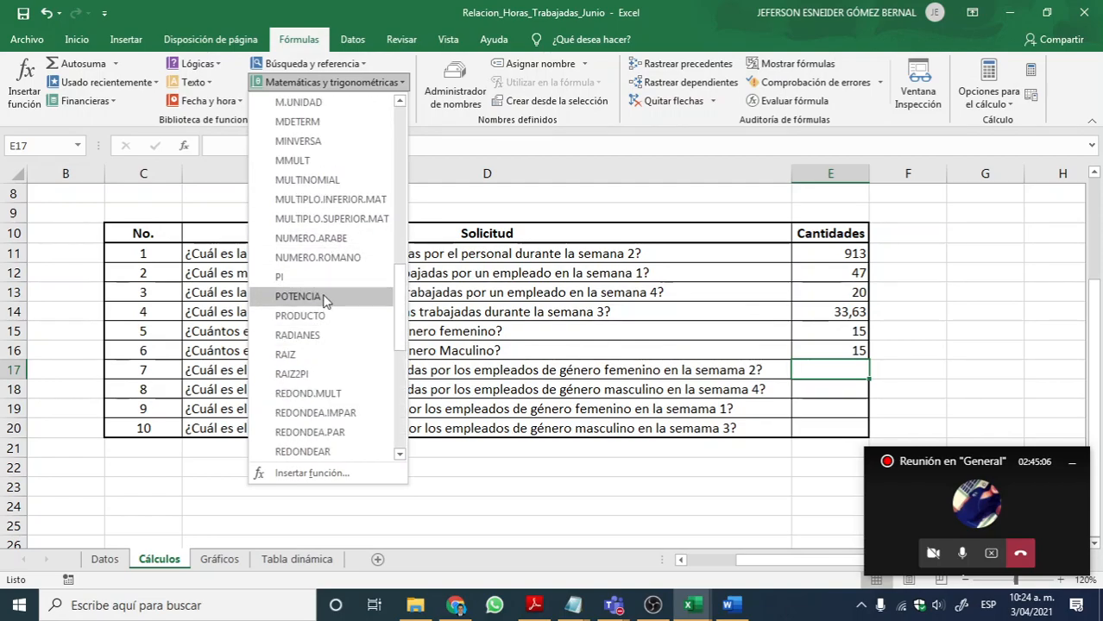
{"action": "left_click", "coordinate": [317, 78]}
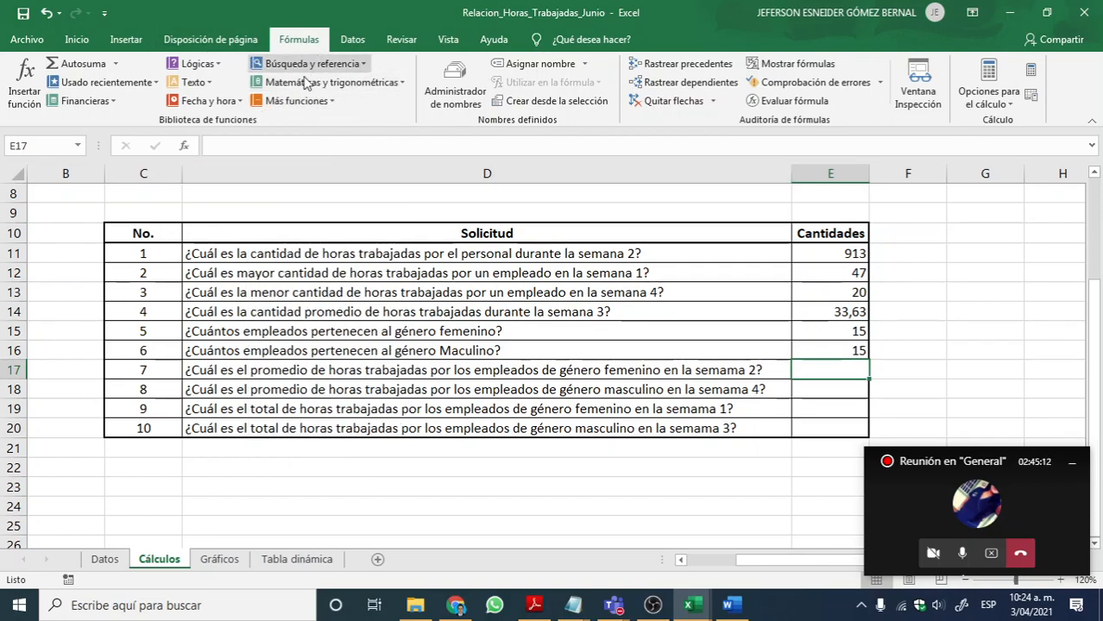
Step: Insert the statistical function PROMEDIO.SI in E17 and position its arguments dialog for reviewing the three arguments
{"action": "left_click", "coordinate": [293, 101]}
{"action": "mouse_move", "coordinate": [296, 125]}
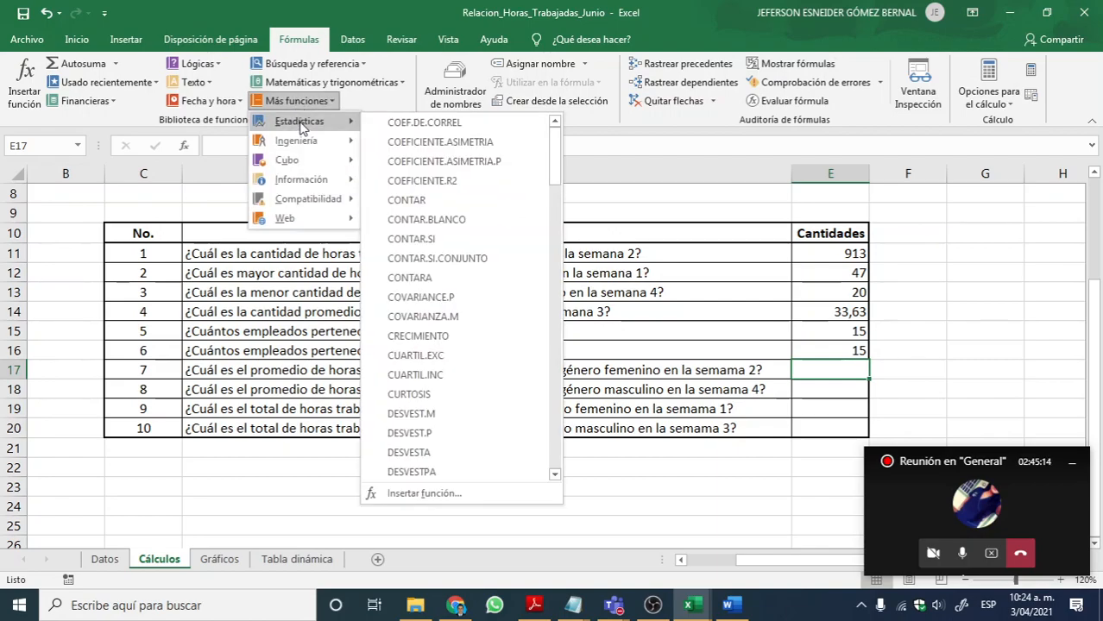
{"action": "scroll", "coordinate": [459, 223], "scroll_direction": "down", "scroll_amount": 2}
{"action": "scroll", "coordinate": [460, 222], "scroll_direction": "down", "scroll_amount": 15}
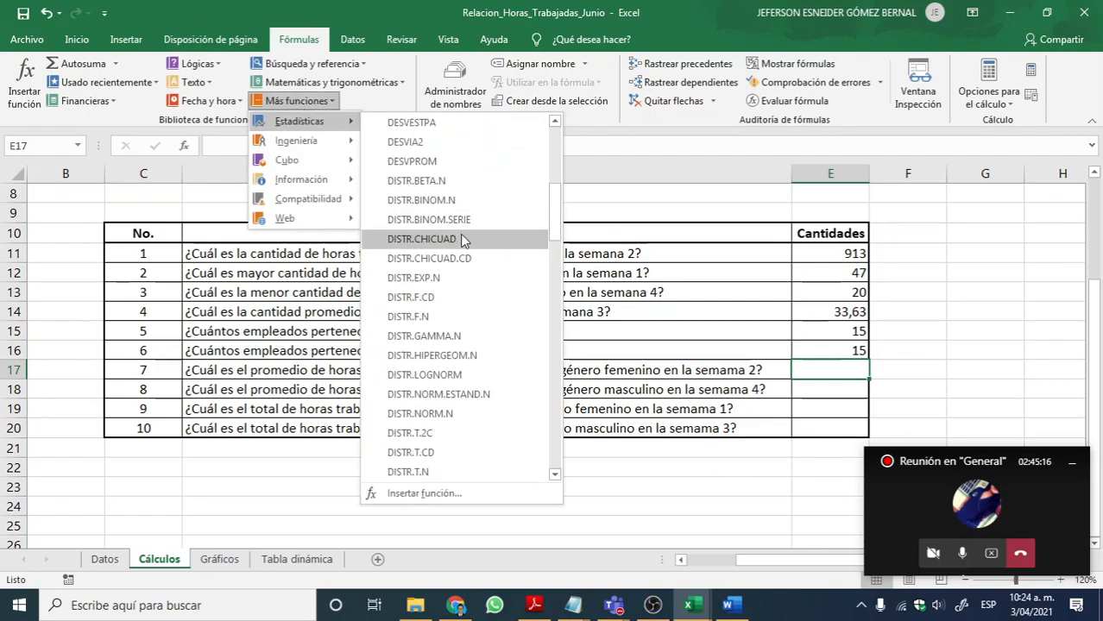
{"action": "scroll", "coordinate": [451, 250], "scroll_direction": "down", "scroll_amount": 10}
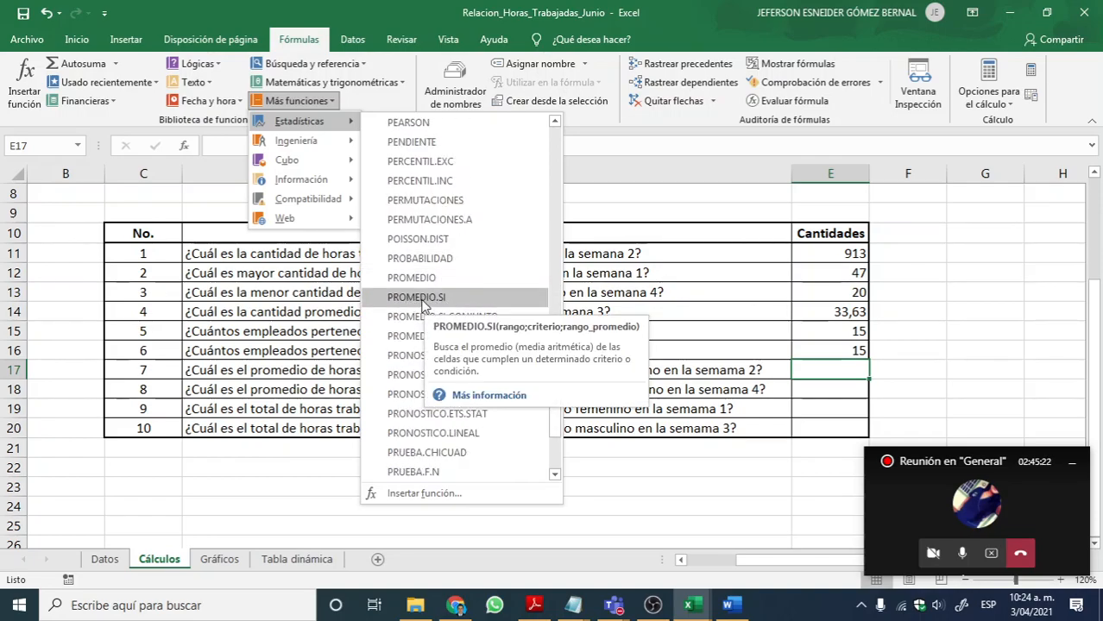
{"action": "left_click", "coordinate": [423, 300]}
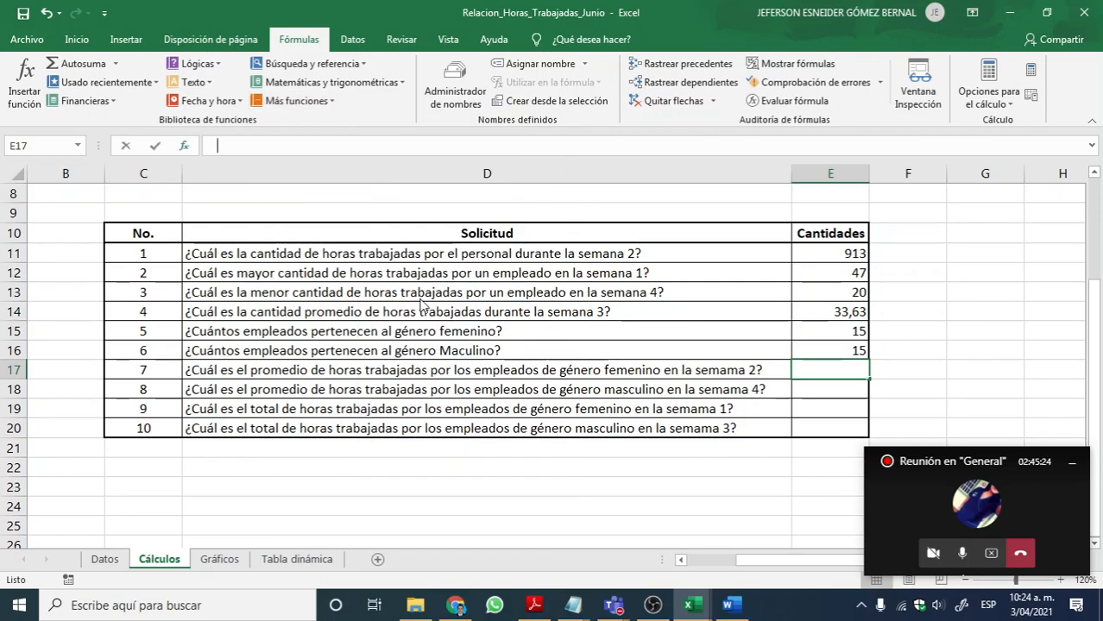
{"action": "mouse_move", "coordinate": [712, 221]}
{"action": "left_mouse_down"}
{"action": "mouse_move", "coordinate": [593, 156]}
{"action": "mouse_move", "coordinate": [631, 218]}
{"action": "mouse_move", "coordinate": [678, 199]}
{"action": "mouse_move", "coordinate": [709, 220]}
{"action": "mouse_move", "coordinate": [693, 222]}
{"action": "left_mouse_up"}
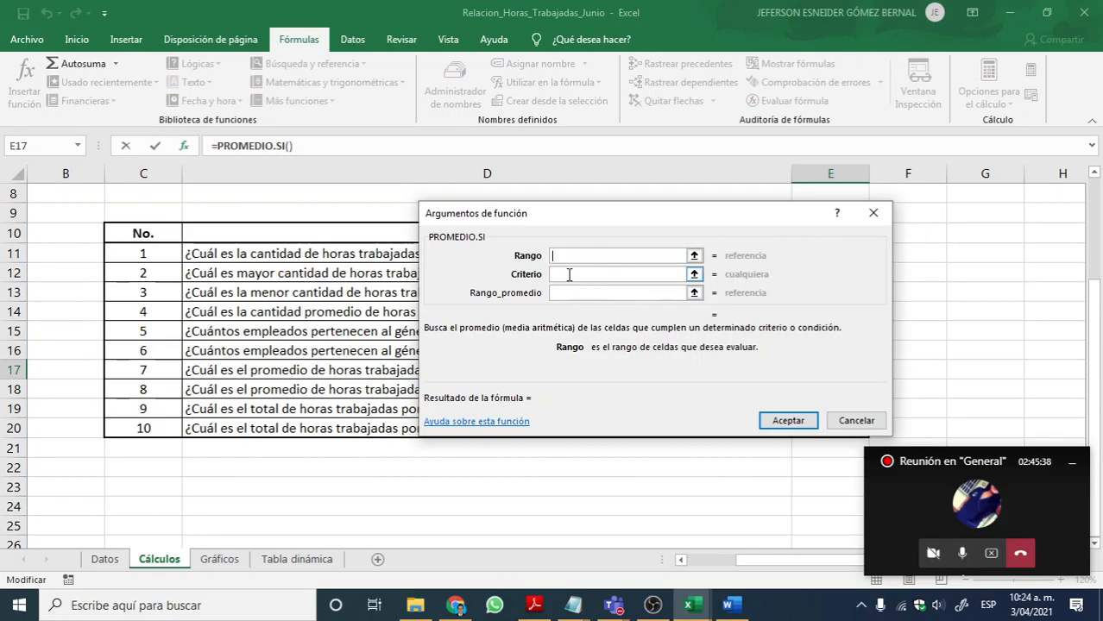
{"action": "mouse_move", "coordinate": [516, 261]}
{"action": "left_mouse_down"}
{"action": "mouse_move", "coordinate": [554, 262]}
{"action": "mouse_move", "coordinate": [527, 268]}
{"action": "left_mouse_up"}
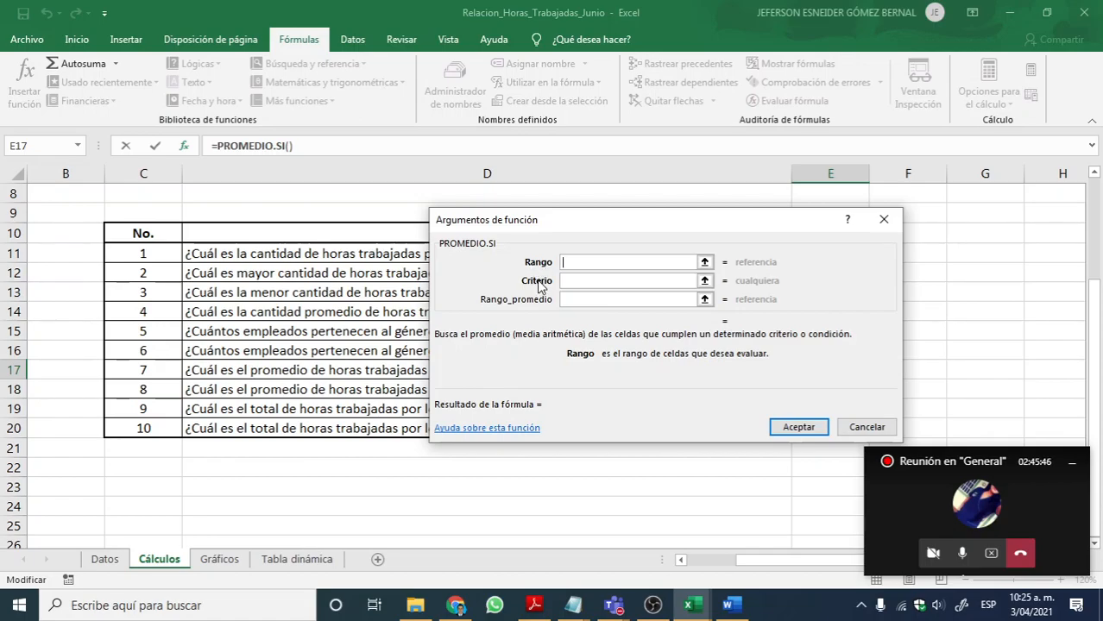
{"action": "mouse_move", "coordinate": [579, 221]}
{"action": "left_mouse_down"}
{"action": "mouse_move", "coordinate": [626, 246]}
{"action": "mouse_move", "coordinate": [650, 411]}
{"action": "mouse_move", "coordinate": [665, 384]}
{"action": "mouse_move", "coordinate": [592, 207]}
{"action": "left_mouse_up"}
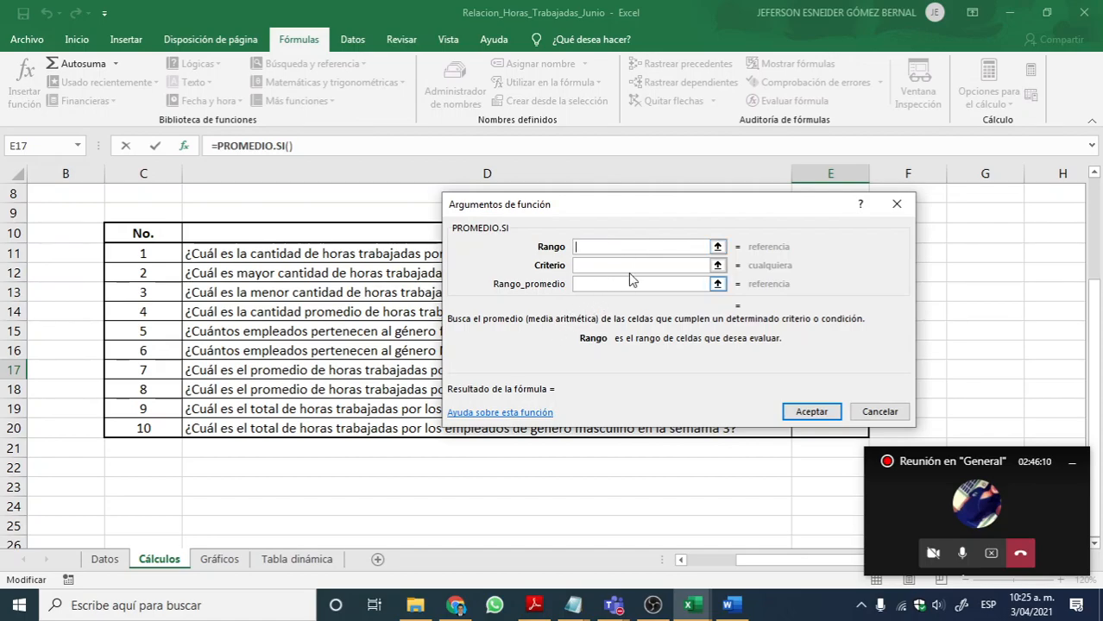
Step: Set the Rango argument of PROMEDIO.SI to the gender cells Datos!C10:C39
{"action": "left_click", "coordinate": [717, 247]}
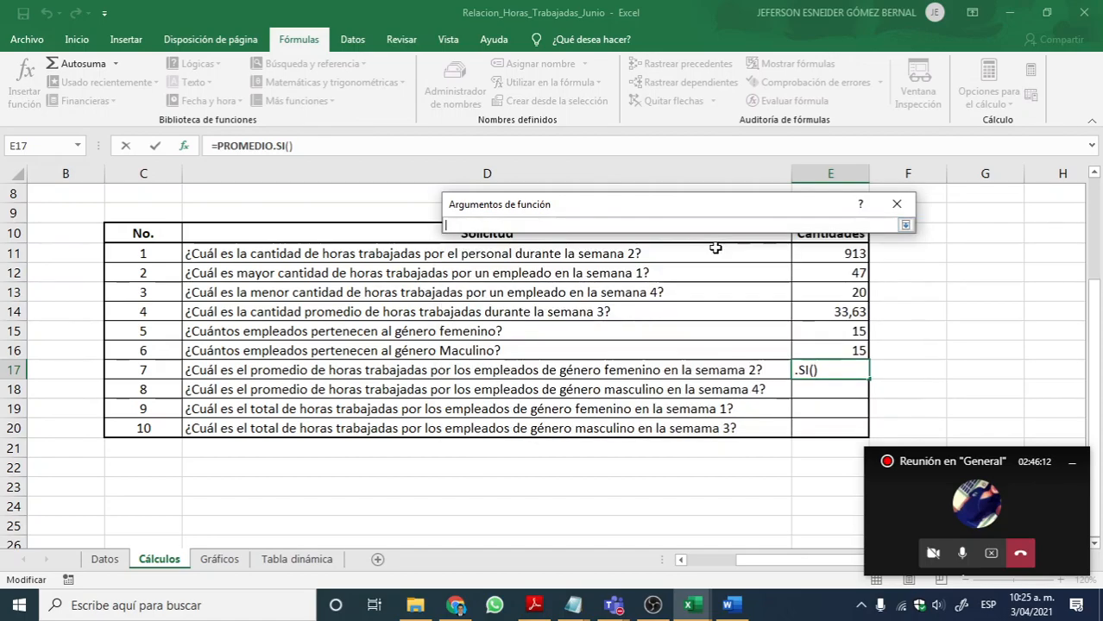
{"action": "left_click", "coordinate": [105, 559]}
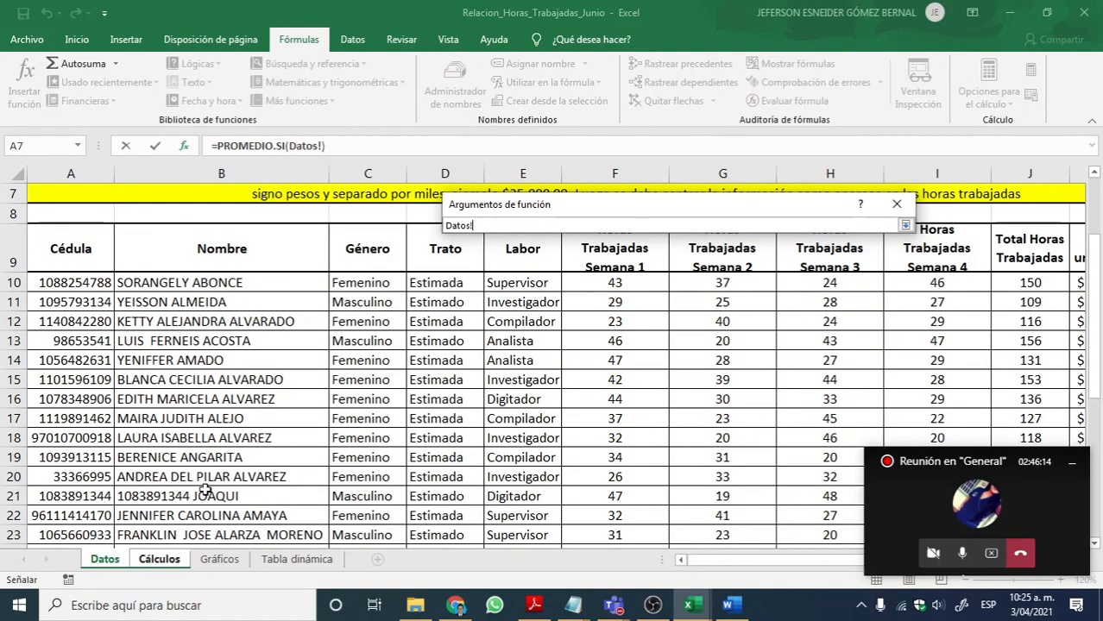
{"action": "left_click", "coordinate": [357, 286]}
{"action": "left_click_drag", "start_coordinate": [357, 292], "coordinate": [390, 511]}
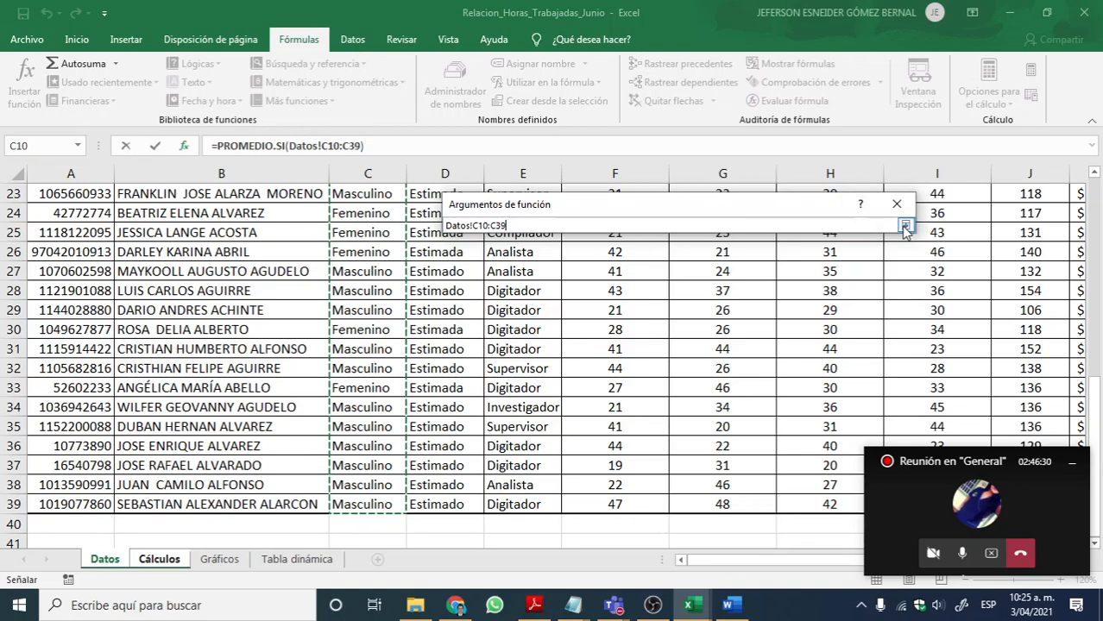
{"action": "left_click", "coordinate": [905, 225]}
Step: Set the Criterio argument of PROMEDIO.SI to "Femenino", clearing and re-entering it once to demonstrate the entry
{"action": "left_click", "coordinate": [616, 268]}
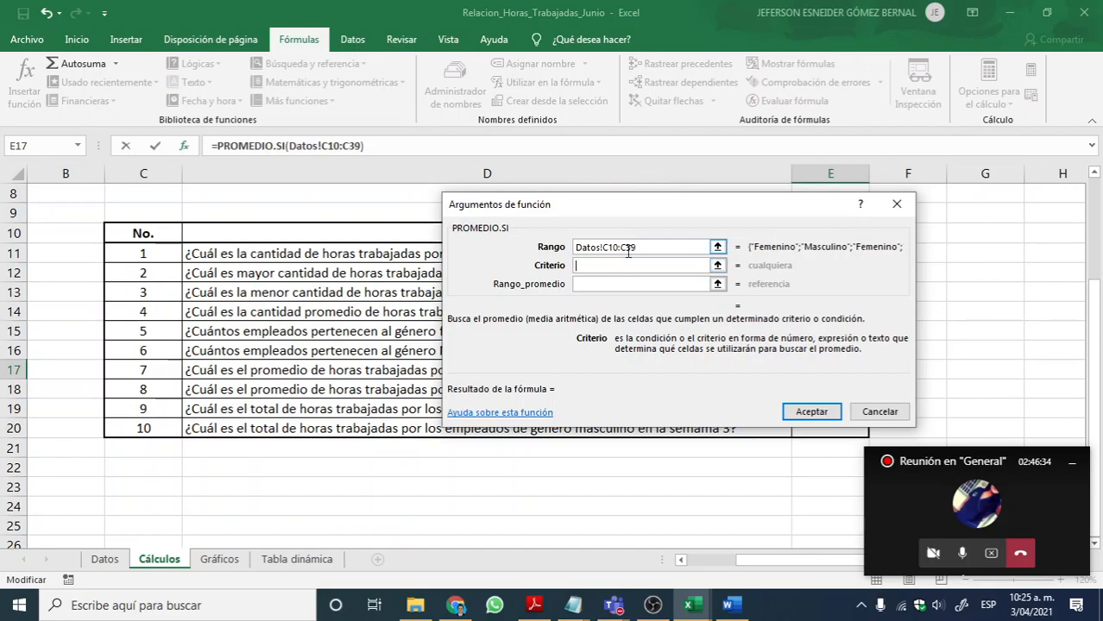
{"action": "type", "text": "Femenino"}
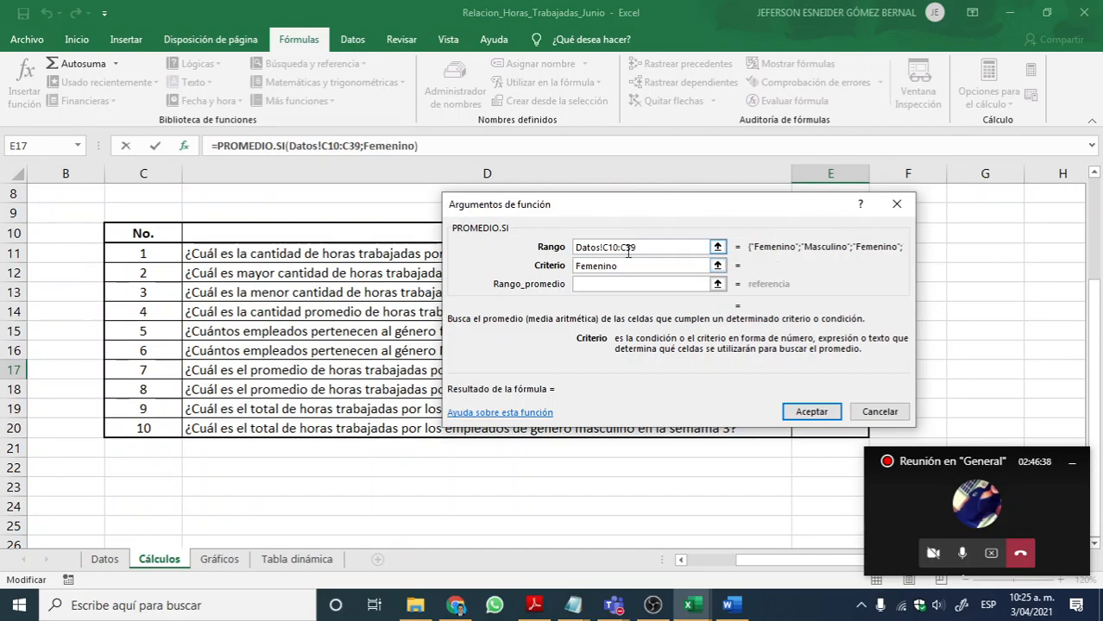
{"action": "key", "text": "Tab"}
{"action": "key", "text": "shift+Tab"}
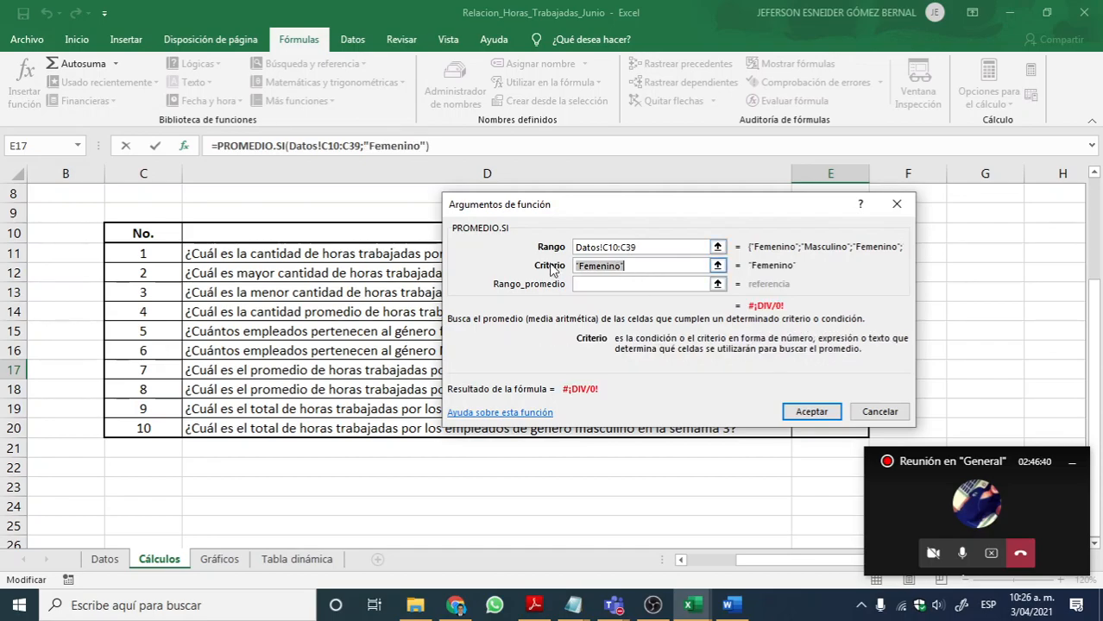
{"action": "key", "text": "BackSpace"}
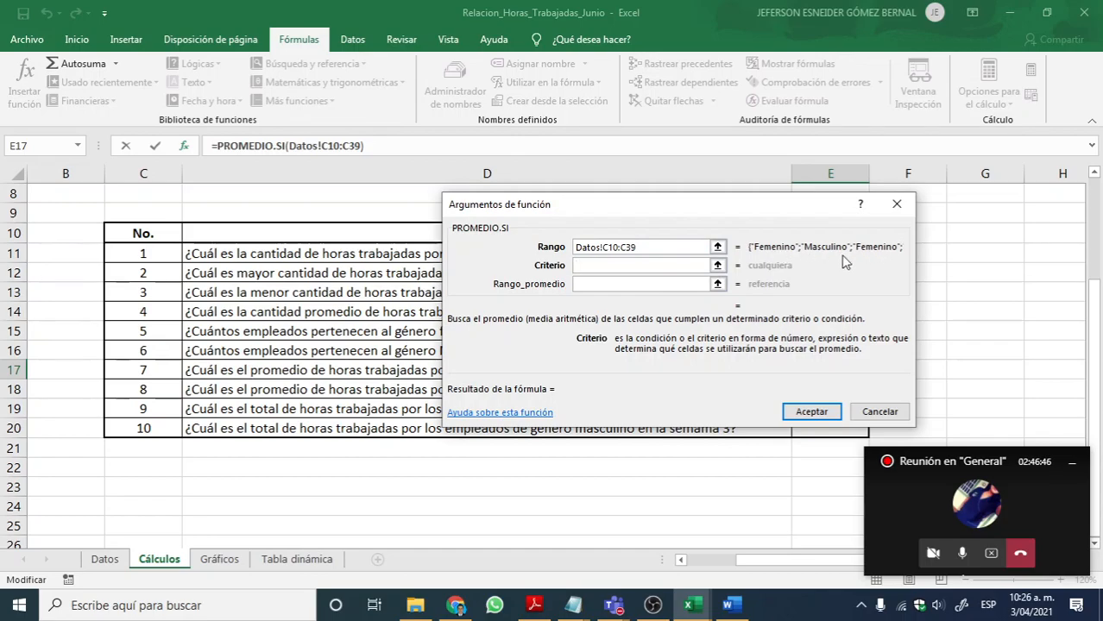
{"action": "type", "text": "Femenino"}
{"action": "key", "text": "Tab"}
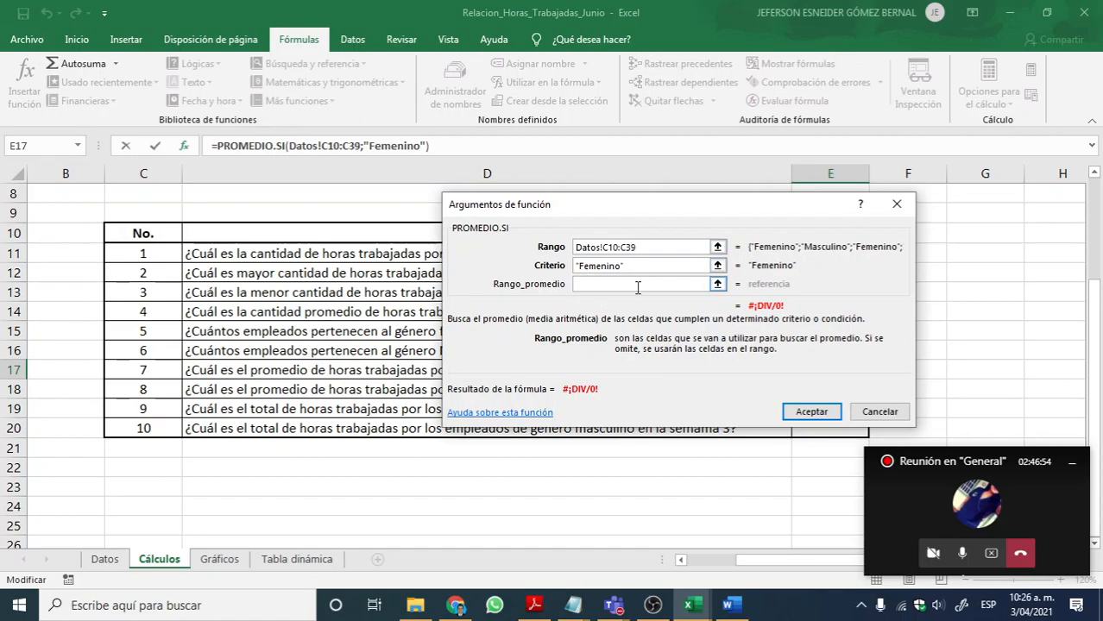
Step: Set Rango_promedio to the week 2 hours Datos!G10:G39, review the arguments and accept the PROMEDIO.SI formula in E17
{"action": "left_click", "coordinate": [717, 285]}
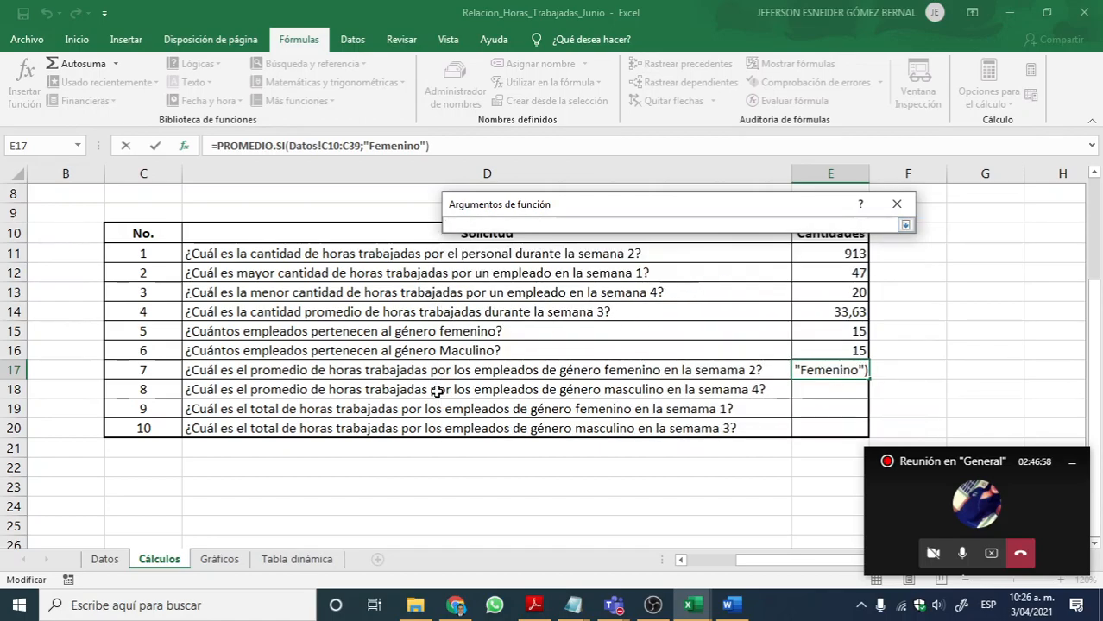
{"action": "scroll", "coordinate": [414, 485], "scroll_direction": "up", "scroll_amount": 7}
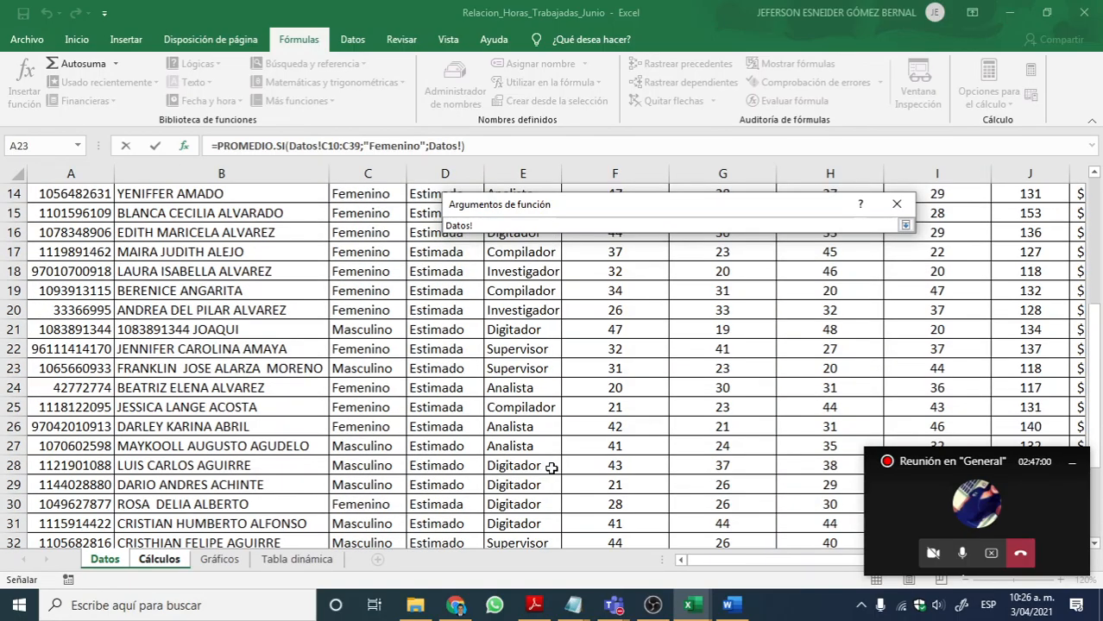
{"action": "left_click_drag", "start_coordinate": [740, 381], "coordinate": [740, 524]}
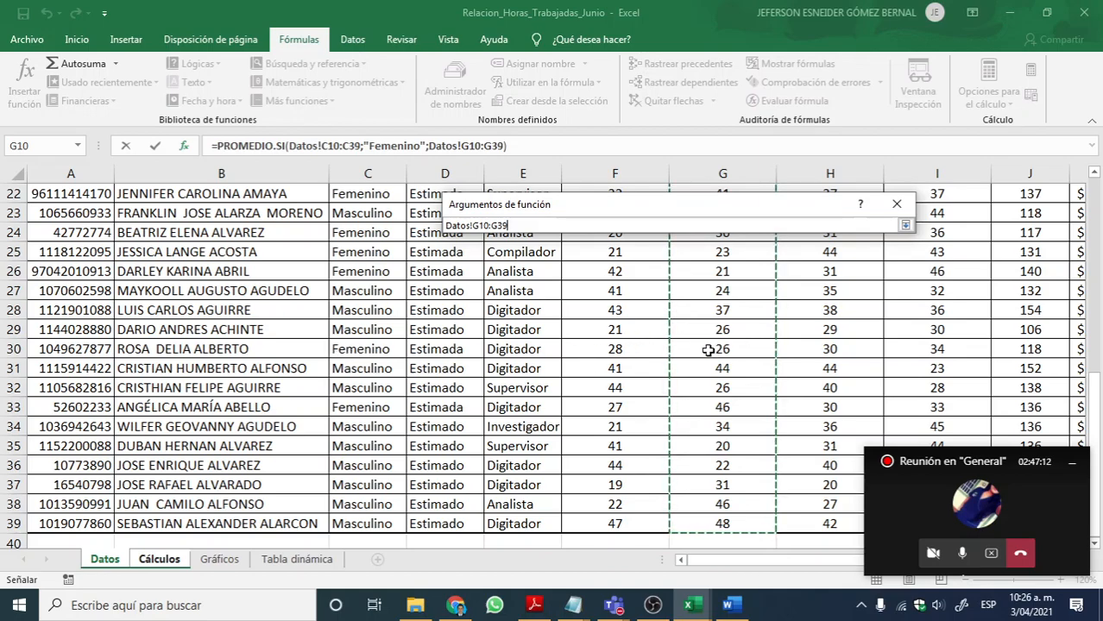
{"action": "left_click", "coordinate": [905, 226]}
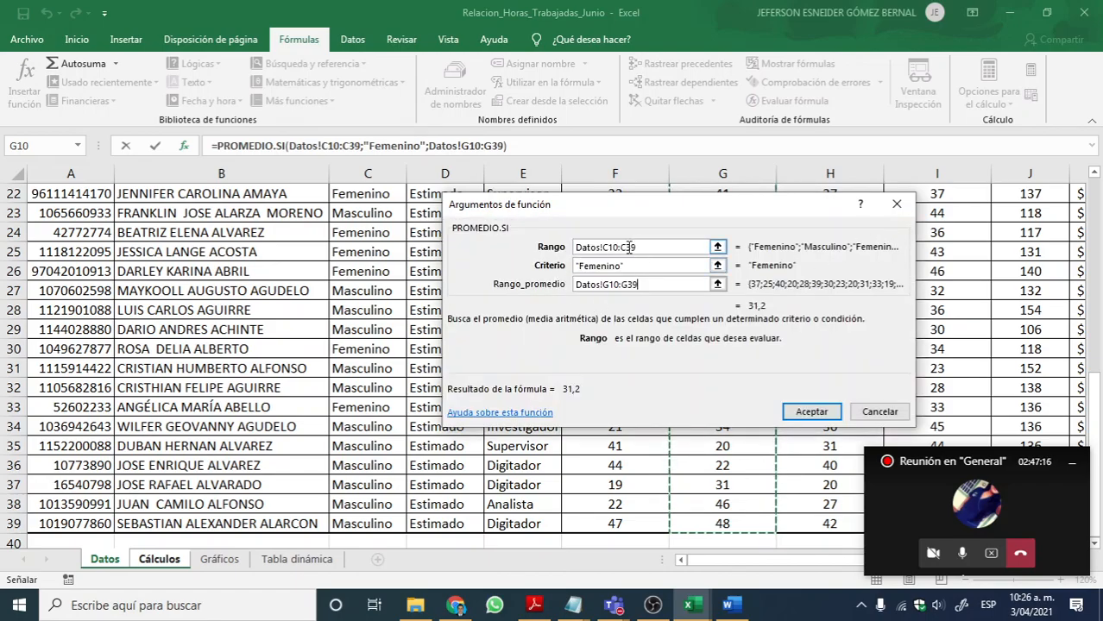
{"action": "key", "text": "Tab"}
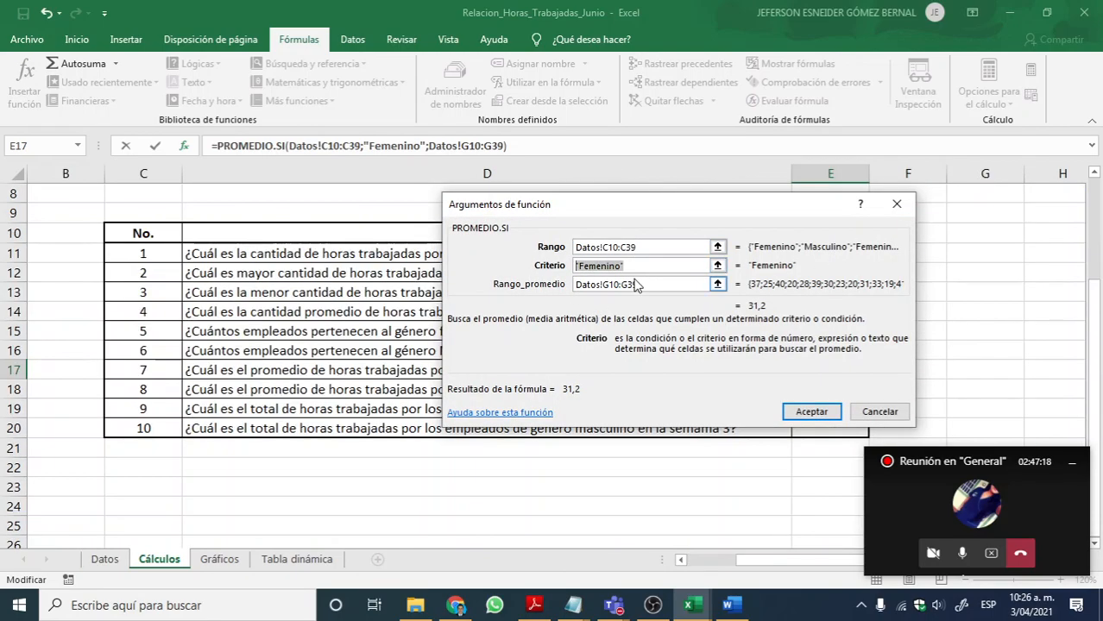
{"action": "key", "text": "Tab"}
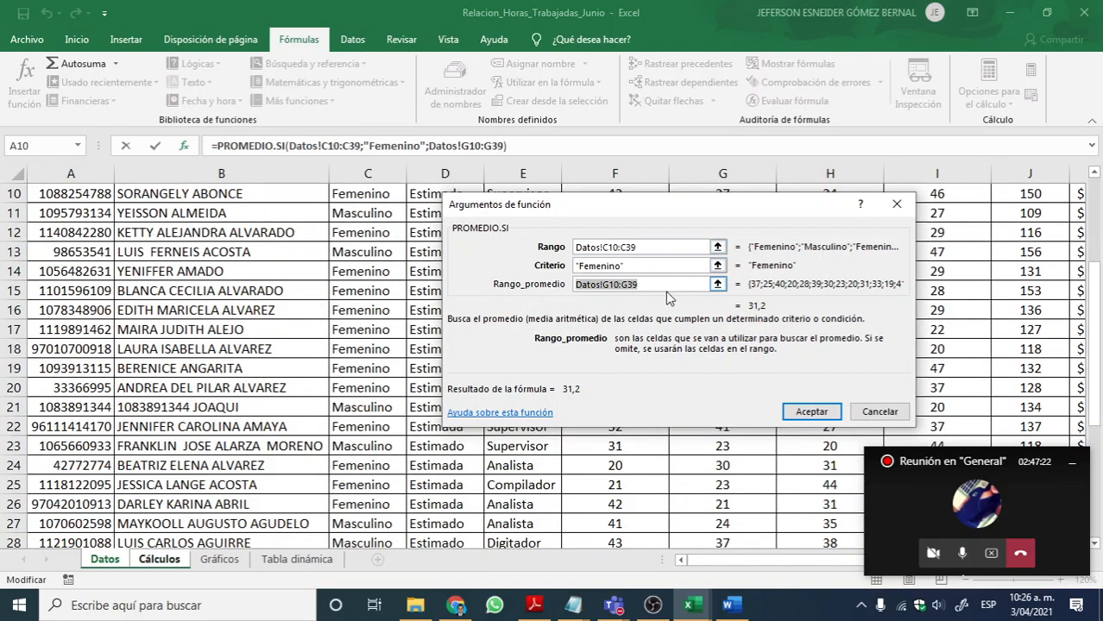
{"action": "left_click", "coordinate": [813, 413]}
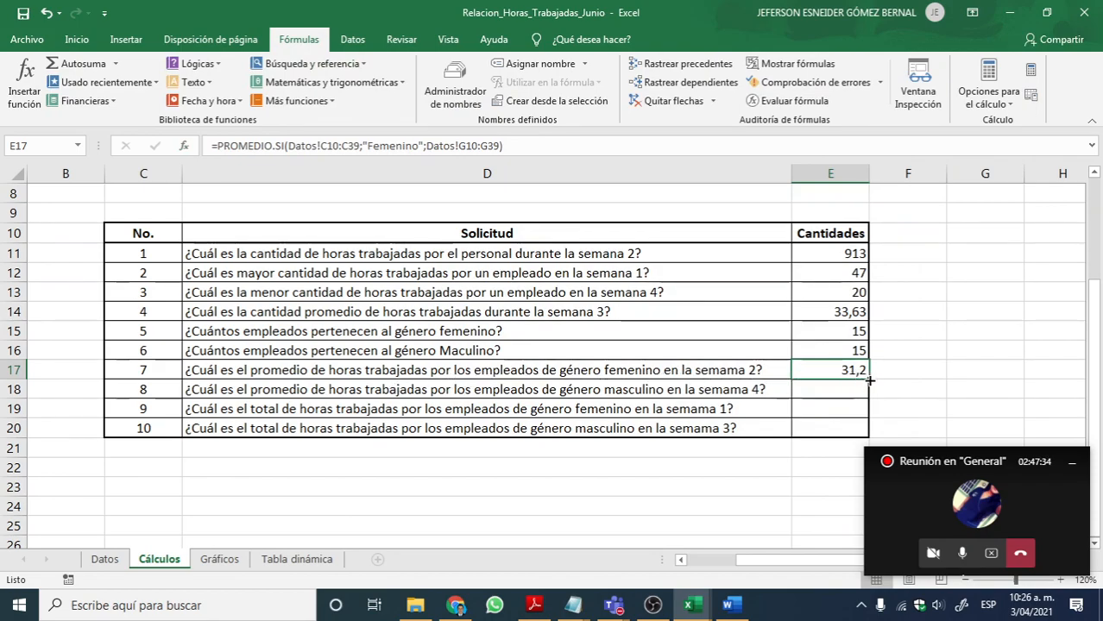
Step: Select cell E18, the answer cell for the average week 4 hours of the male employees
{"action": "left_click", "coordinate": [824, 387]}
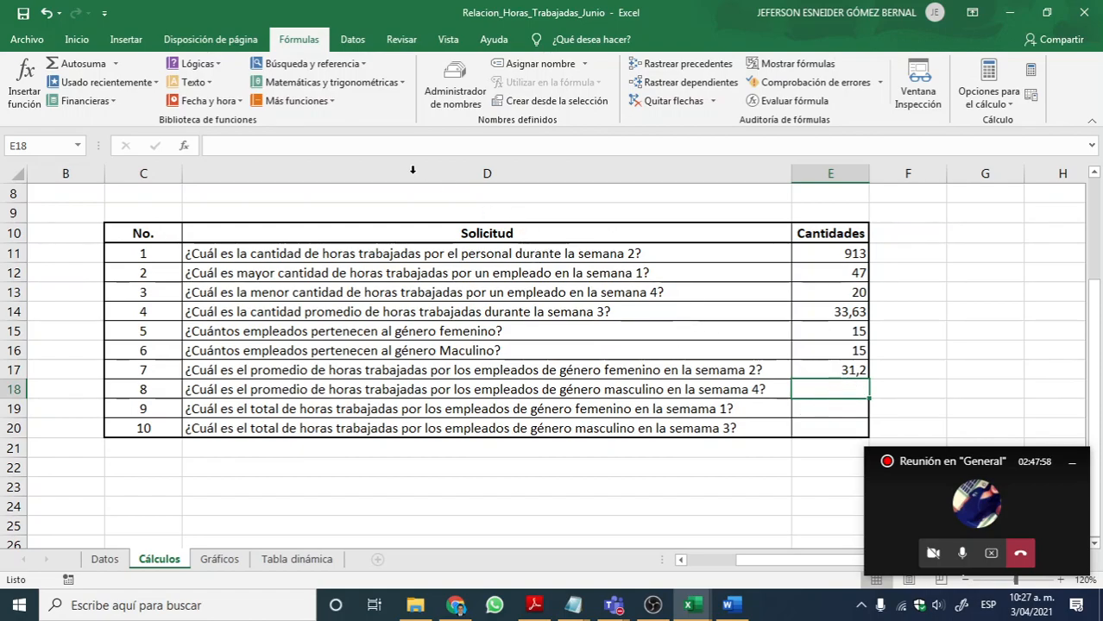
{"action": "left_click", "coordinate": [302, 101]}
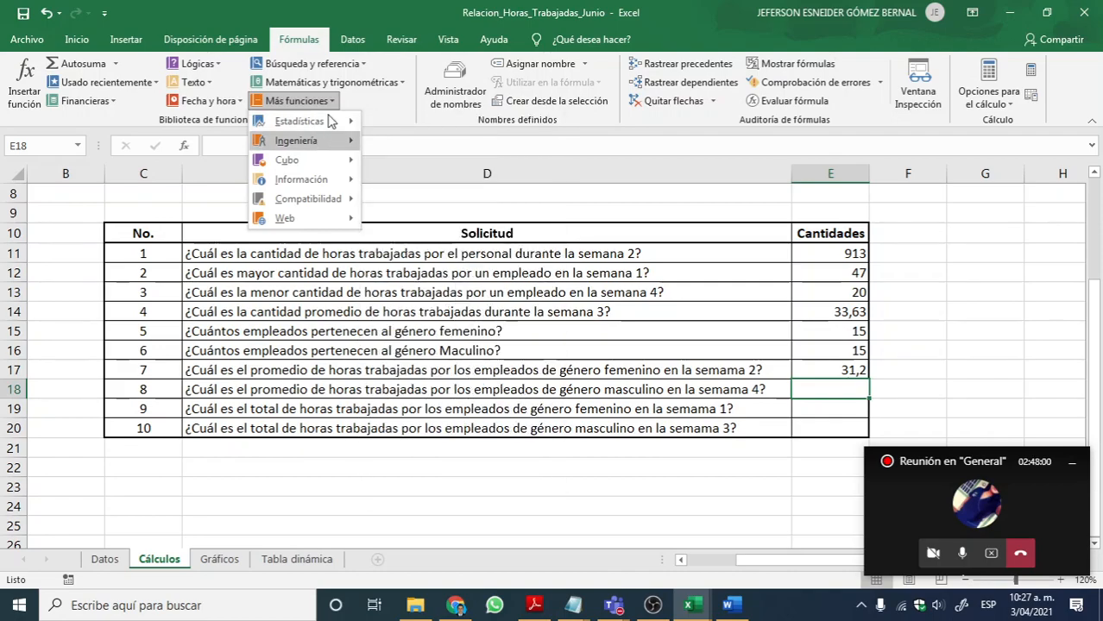
{"action": "left_click", "coordinate": [323, 82]}
{"action": "scroll", "coordinate": [337, 251], "scroll_direction": "down", "scroll_amount": 4}
{"action": "scroll", "coordinate": [328, 282], "scroll_direction": "down", "scroll_amount": 13}
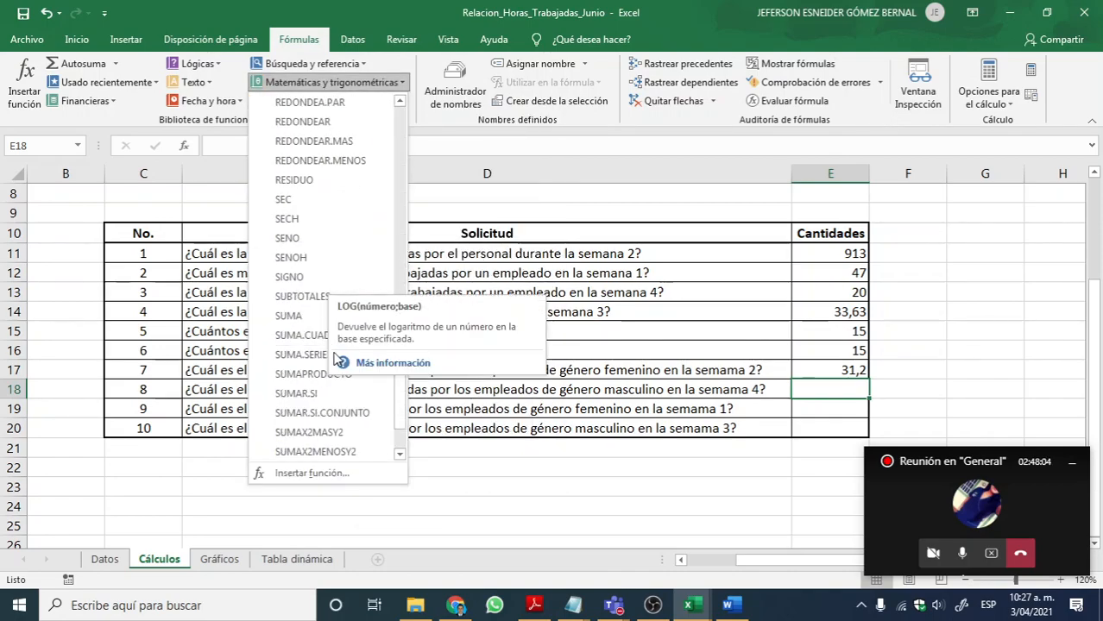
{"action": "scroll", "coordinate": [315, 395], "scroll_direction": "down", "scroll_amount": 1}
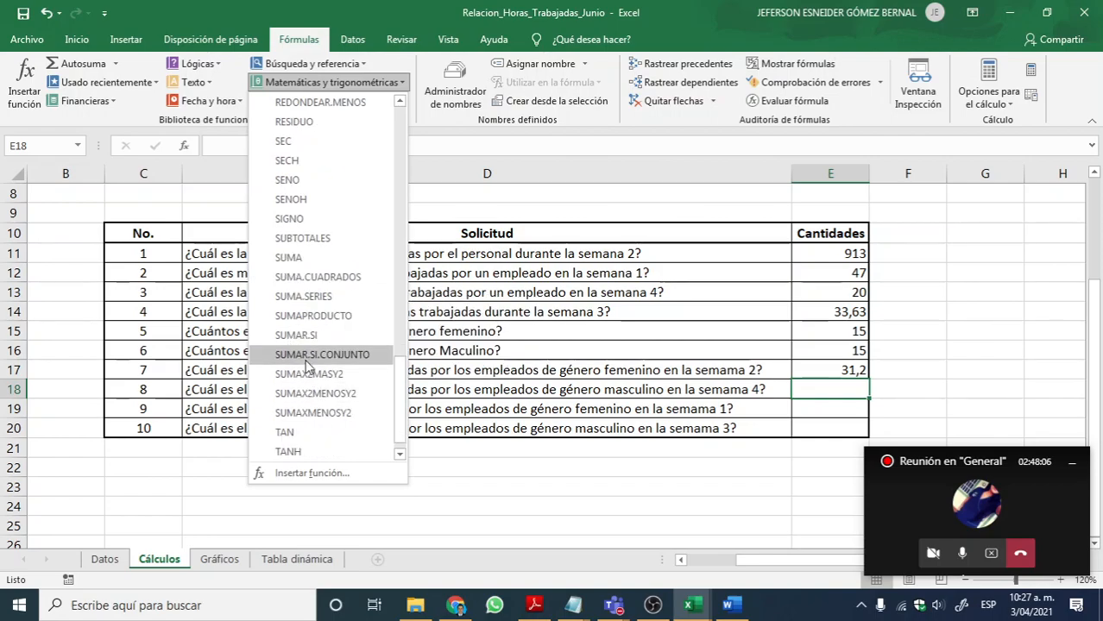
{"action": "left_click", "coordinate": [219, 180]}
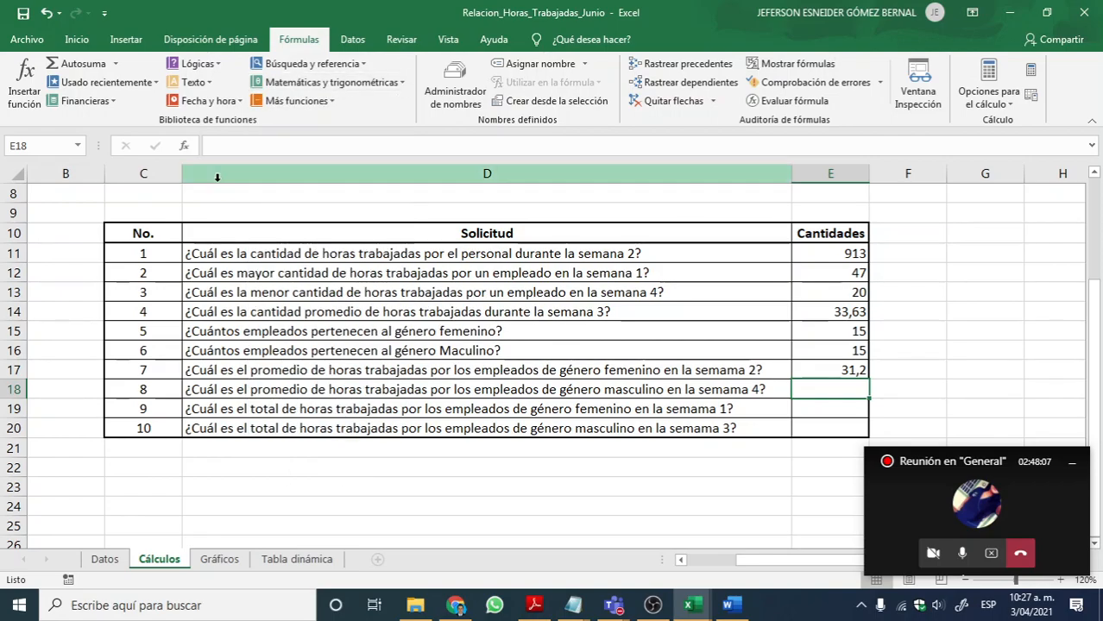
Step: Insert the statistical function PROMEDIO.SI in E18
{"action": "left_click", "coordinate": [294, 101]}
{"action": "mouse_move", "coordinate": [320, 129]}
{"action": "scroll", "coordinate": [451, 291], "scroll_direction": "down", "scroll_amount": 12}
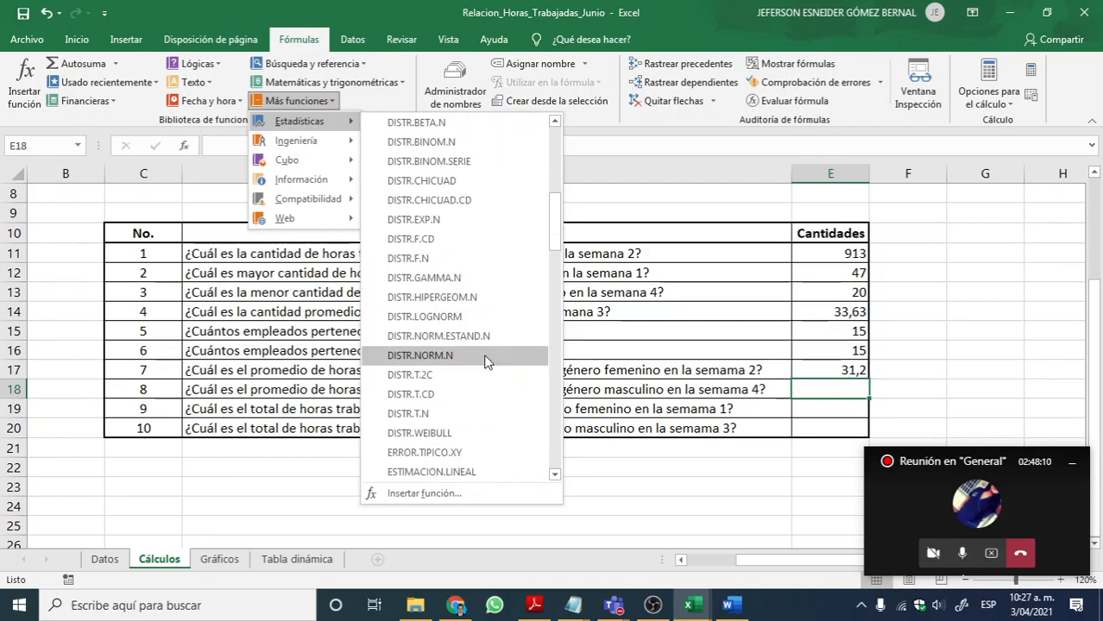
{"action": "scroll", "coordinate": [471, 381], "scroll_direction": "down", "scroll_amount": 18}
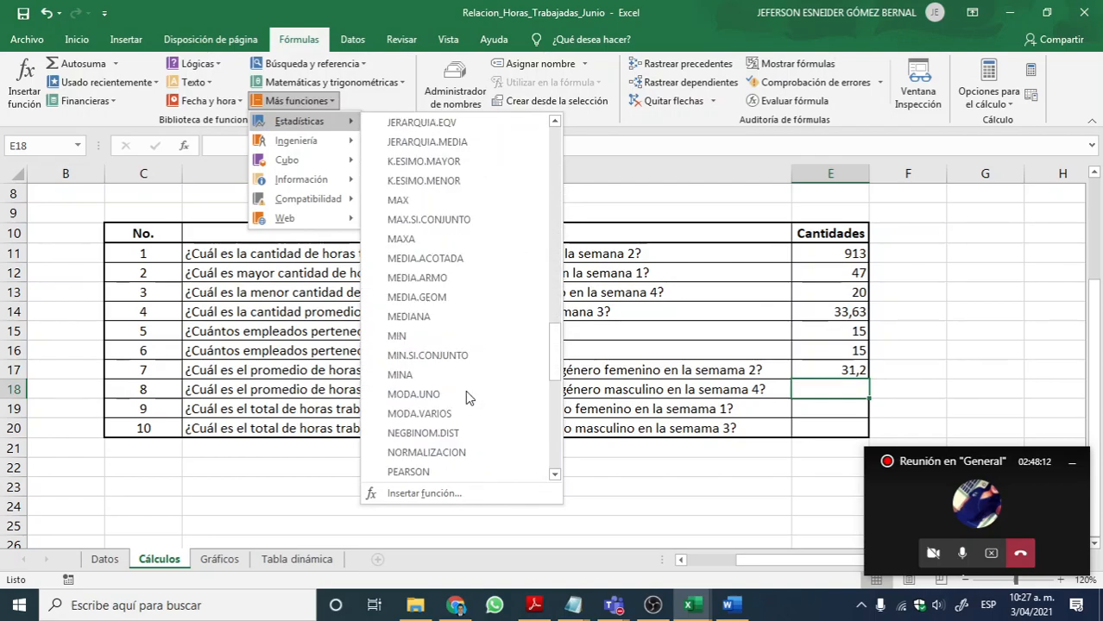
{"action": "left_click", "coordinate": [462, 356]}
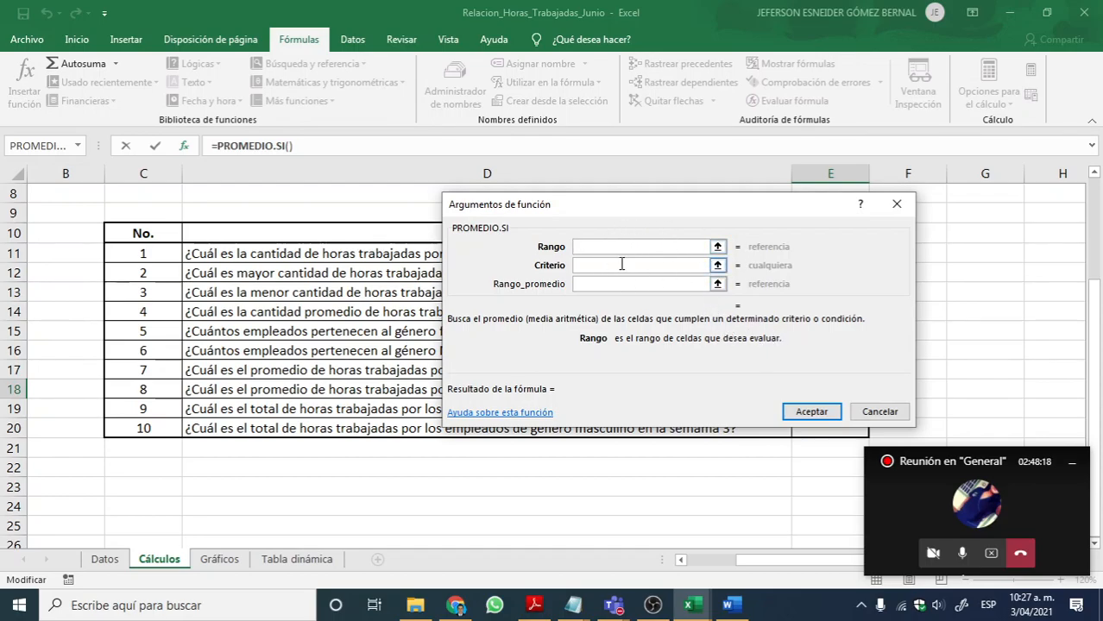
Step: Set the Rango argument of E18's PROMEDIO.SI to the gender cells Datos!C10:C39
{"action": "left_click", "coordinate": [717, 265]}
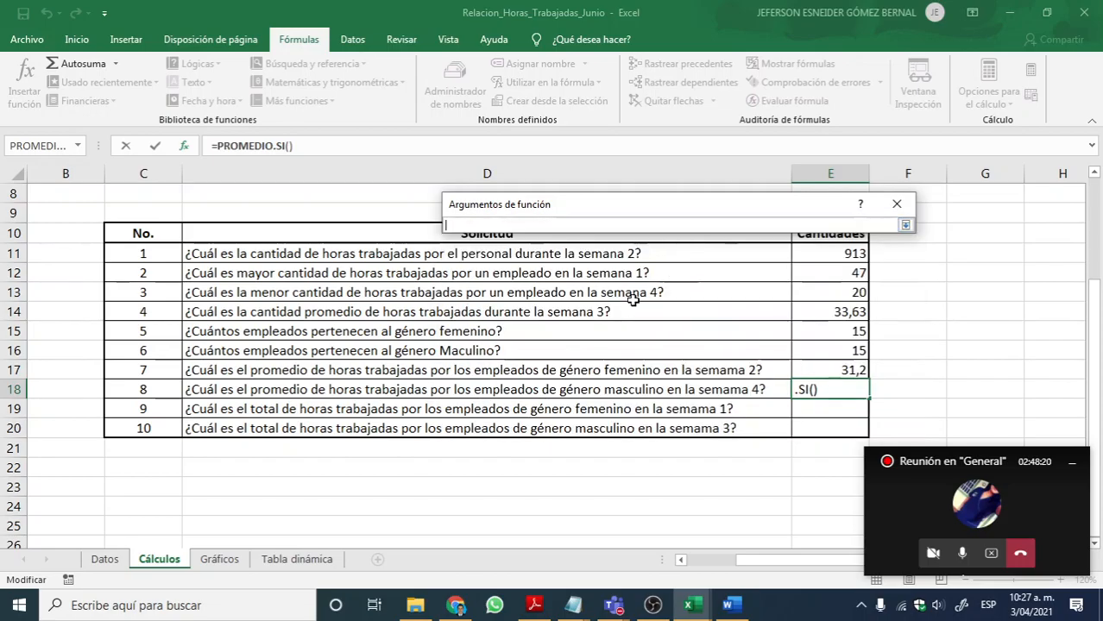
{"action": "left_click", "coordinate": [103, 561]}
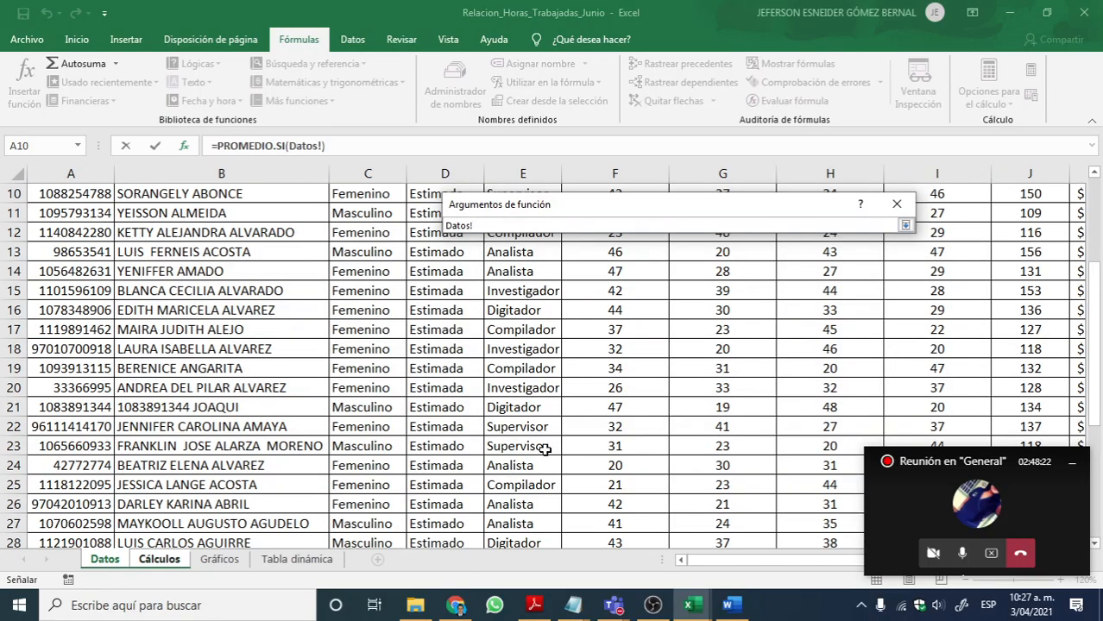
{"action": "scroll", "coordinate": [648, 433], "scroll_direction": "up", "scroll_amount": 3}
{"action": "scroll", "coordinate": [429, 443], "scroll_direction": "down", "scroll_amount": 1}
{"action": "scroll", "coordinate": [429, 444], "scroll_direction": "down", "scroll_amount": 1}
{"action": "left_click_drag", "start_coordinate": [362, 338], "coordinate": [366, 194]}
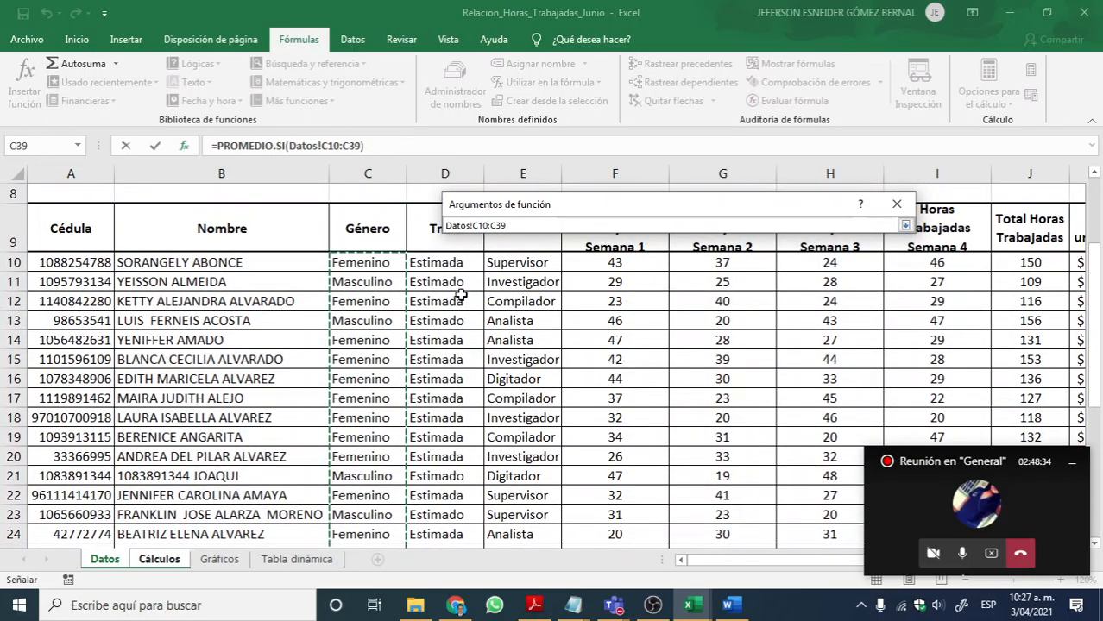
{"action": "left_click", "coordinate": [905, 225]}
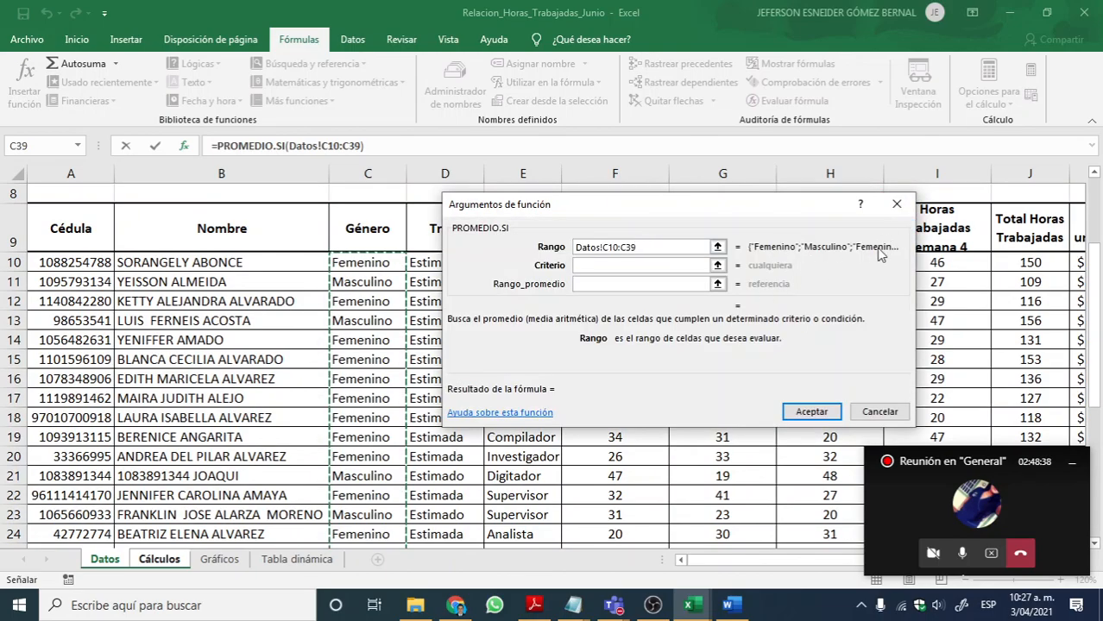
Step: Set the Criterio argument to Masculino and move the arguments dialog to uncover the questions
{"action": "left_click", "coordinate": [650, 266]}
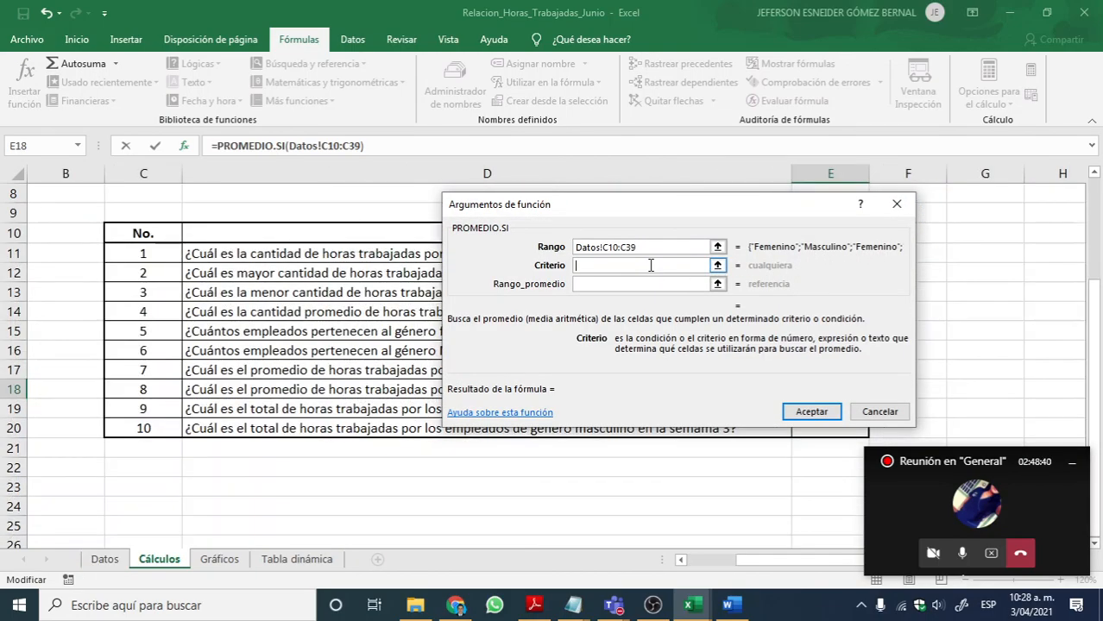
{"action": "type", "text": "Mascu"}
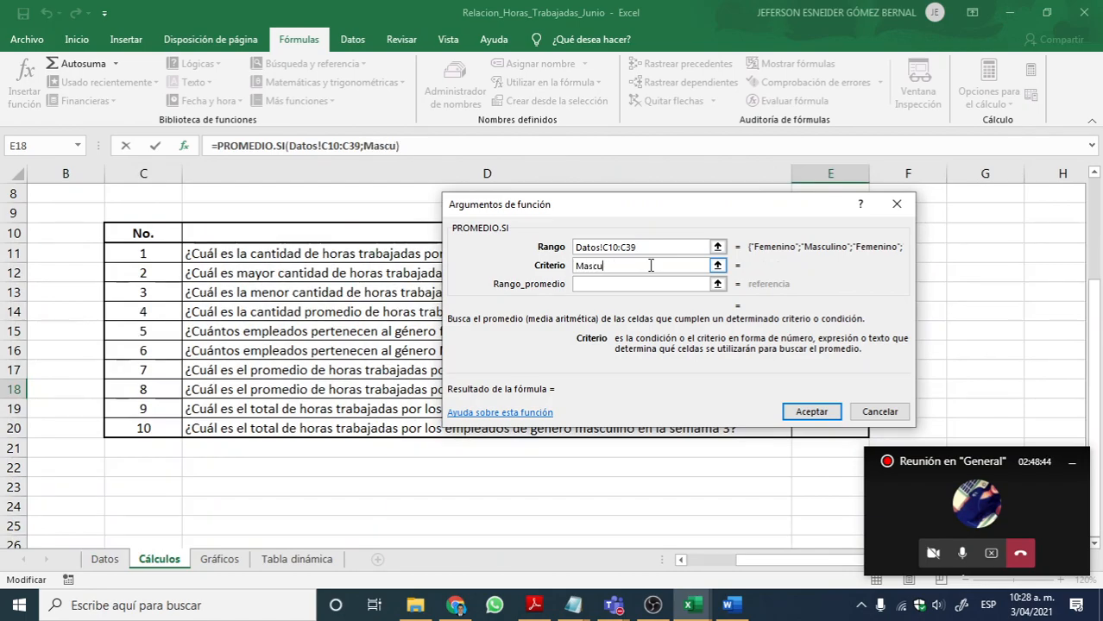
{"action": "type", "text": "lino"}
{"action": "left_click_drag", "start_coordinate": [648, 213], "coordinate": [690, 184]}
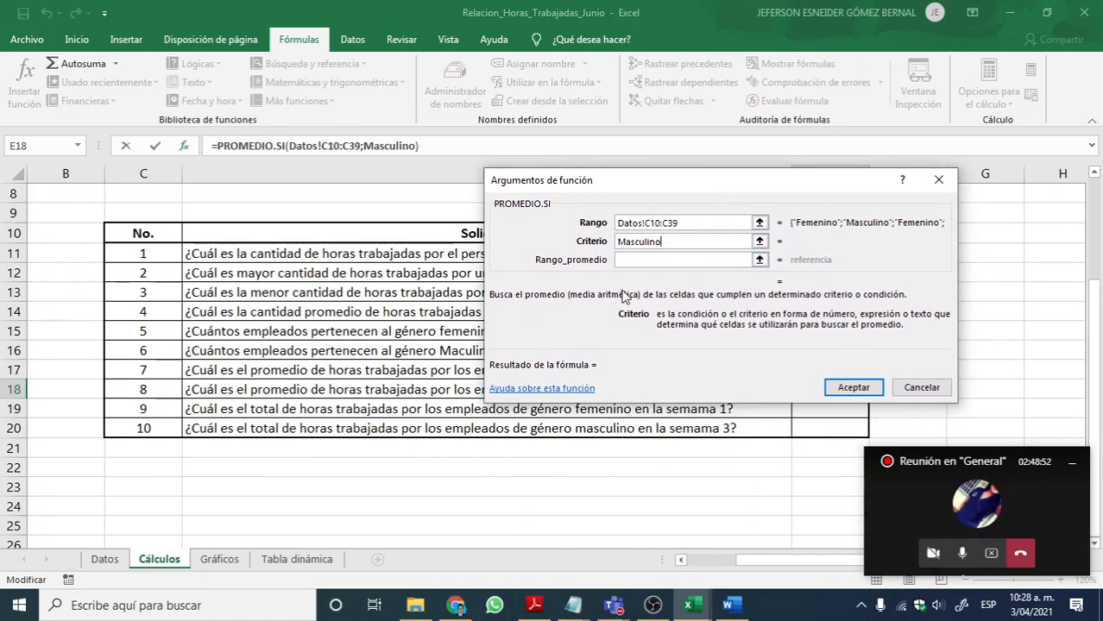
Step: Set Rango_promedio to the week 4 hours Datos!I10:I39 and accept the PROMEDIO.SI formula in E18
{"action": "left_click", "coordinate": [760, 261]}
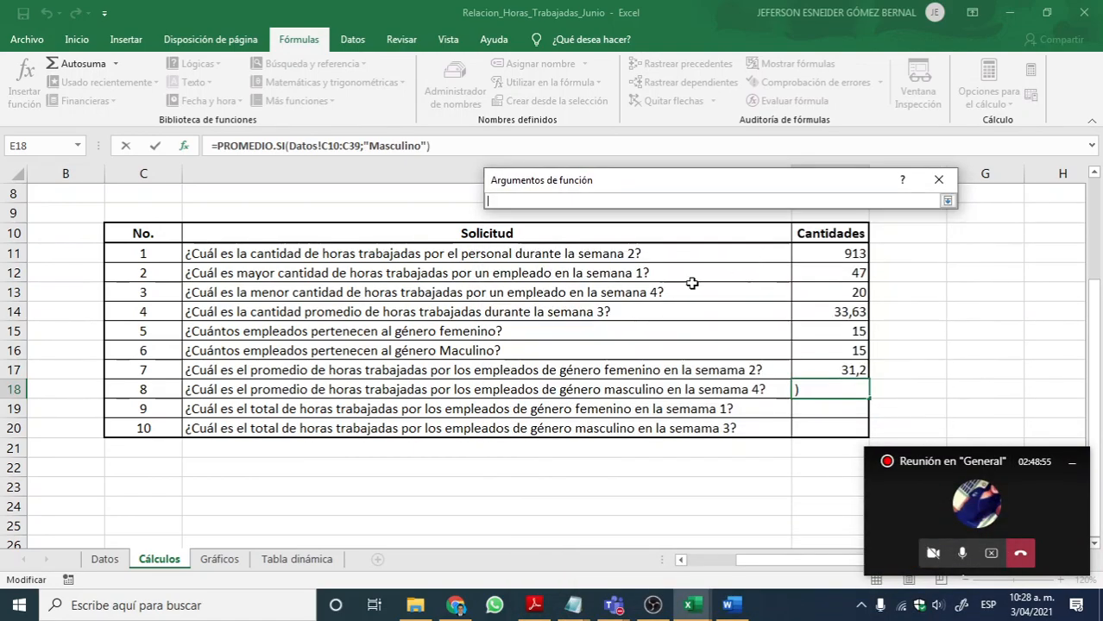
{"action": "left_click", "coordinate": [105, 559]}
{"action": "scroll", "coordinate": [733, 418], "scroll_direction": "up", "scroll_amount": 1}
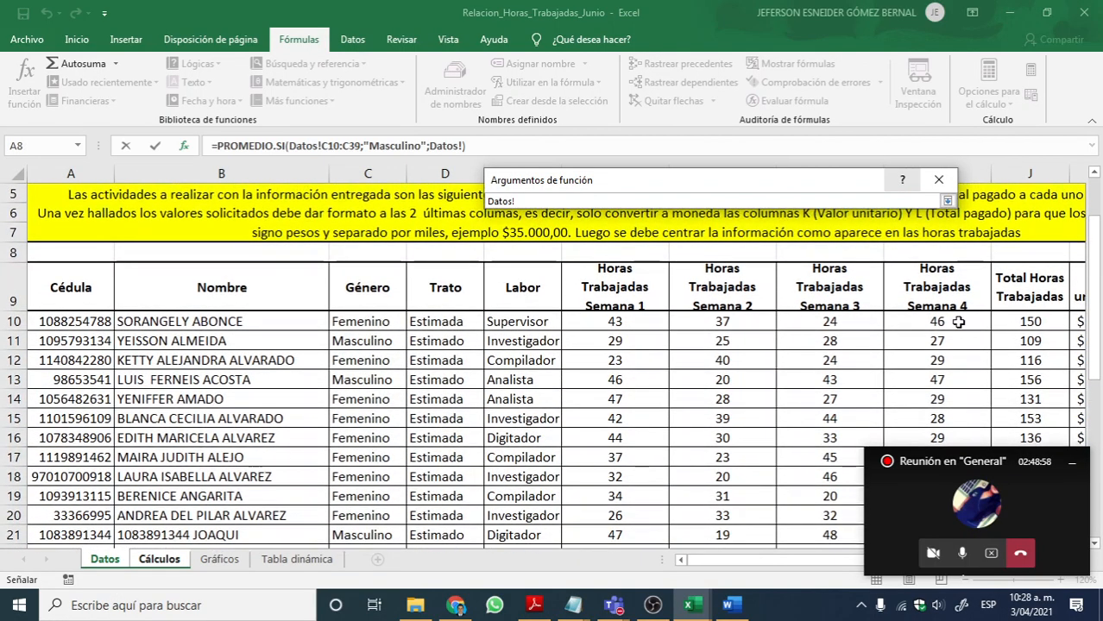
{"action": "left_click_drag", "start_coordinate": [935, 323], "coordinate": [921, 386]}
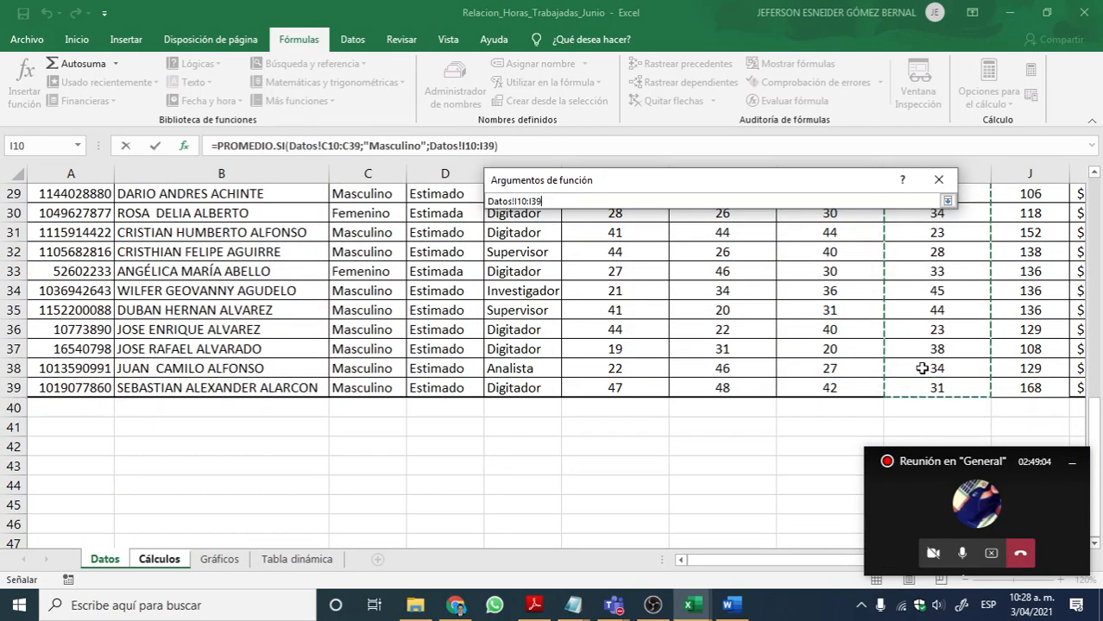
{"action": "key", "text": "Return"}
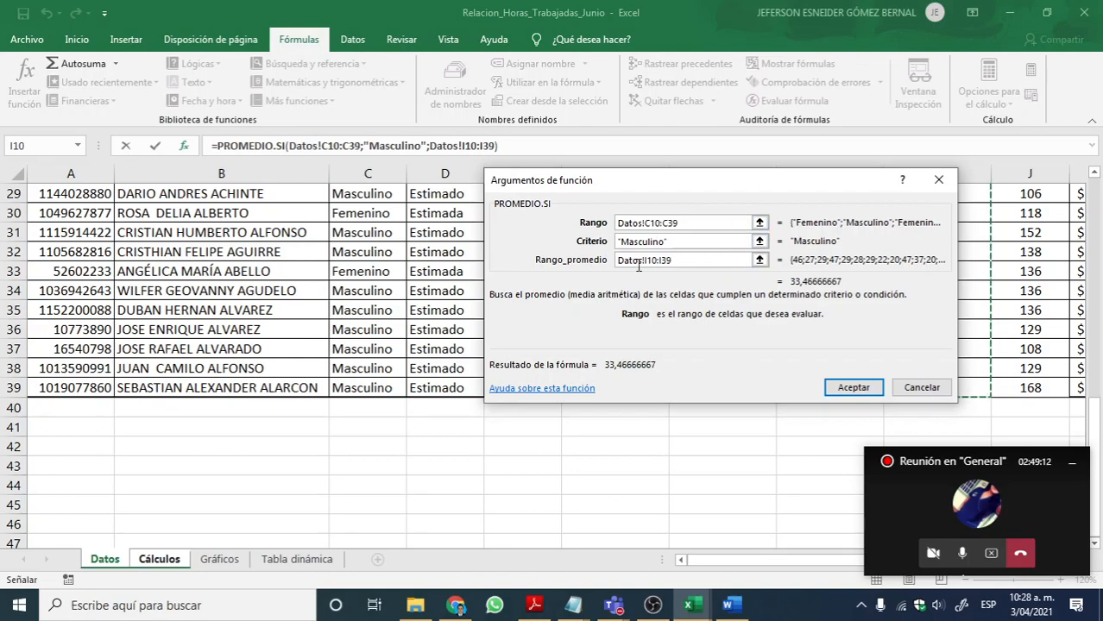
{"action": "left_click", "coordinate": [852, 388]}
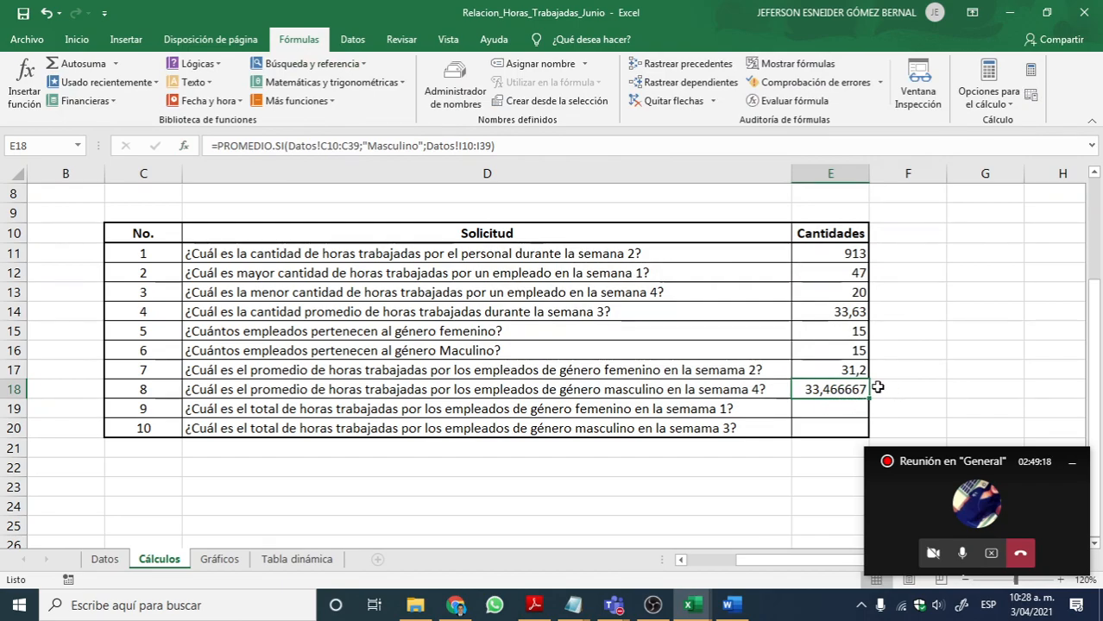
Step: Reduce the average in E18 to two decimal places
{"action": "left_click", "coordinate": [77, 39]}
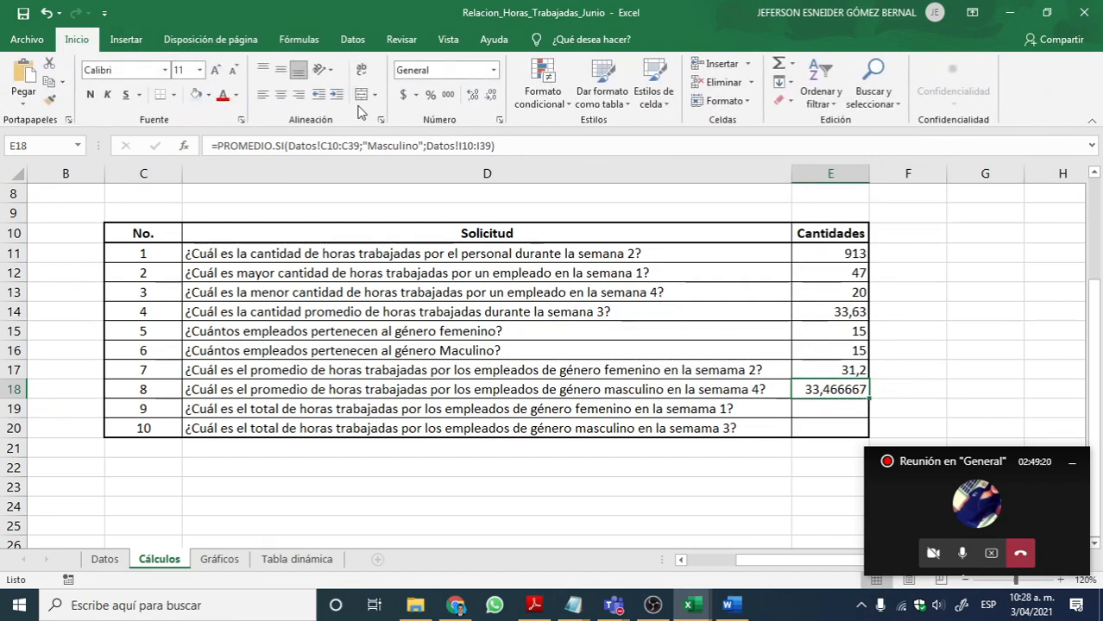
{"action": "left_click", "coordinate": [491, 97]}
{"action": "left_click", "coordinate": [491, 98]}
{"action": "left_click", "coordinate": [491, 98]}
{"action": "left_click", "coordinate": [491, 97]}
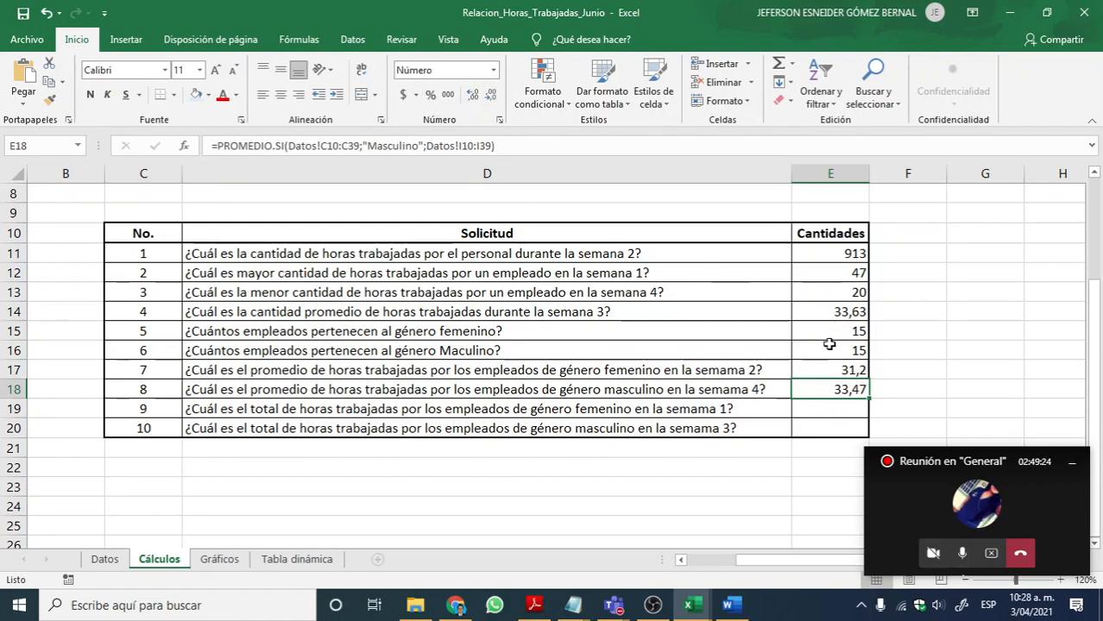
Step: Highlight the completed answers in E11:E18 for review and return to the empty answer cell E19
{"action": "left_click", "coordinate": [833, 409]}
{"action": "left_click_drag", "start_coordinate": [847, 256], "coordinate": [841, 389]}
{"action": "left_click", "coordinate": [830, 412]}
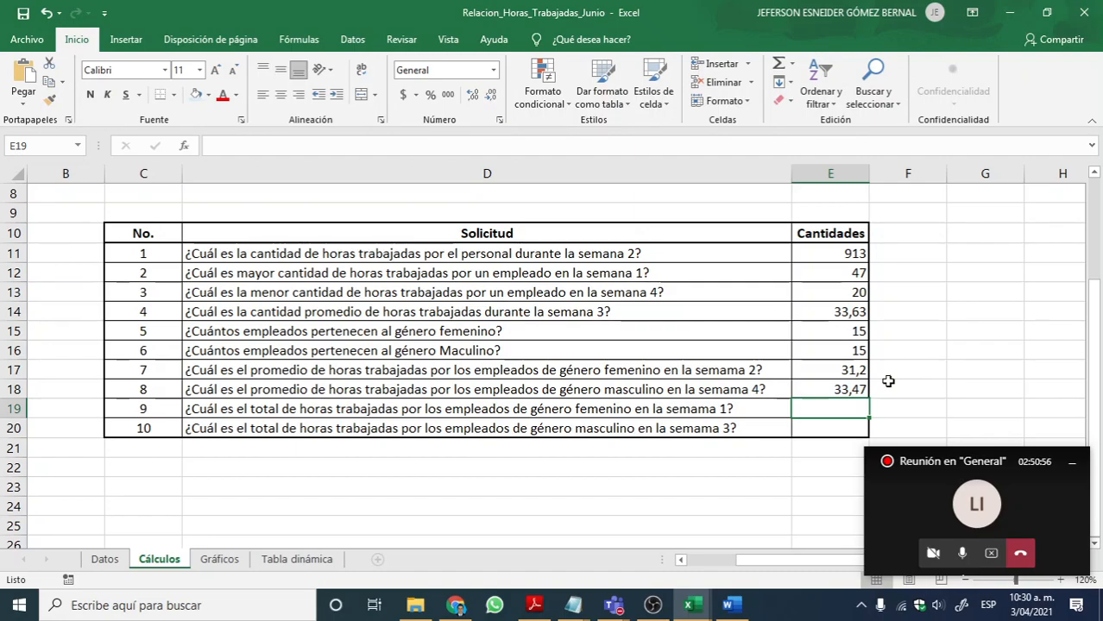
Step: Switch to the Notepad function notes, highlight =SUMAR.SI, and compare it with question 9 in Excel, ending on the worksheet
{"action": "key", "text": "alt+Tab"}
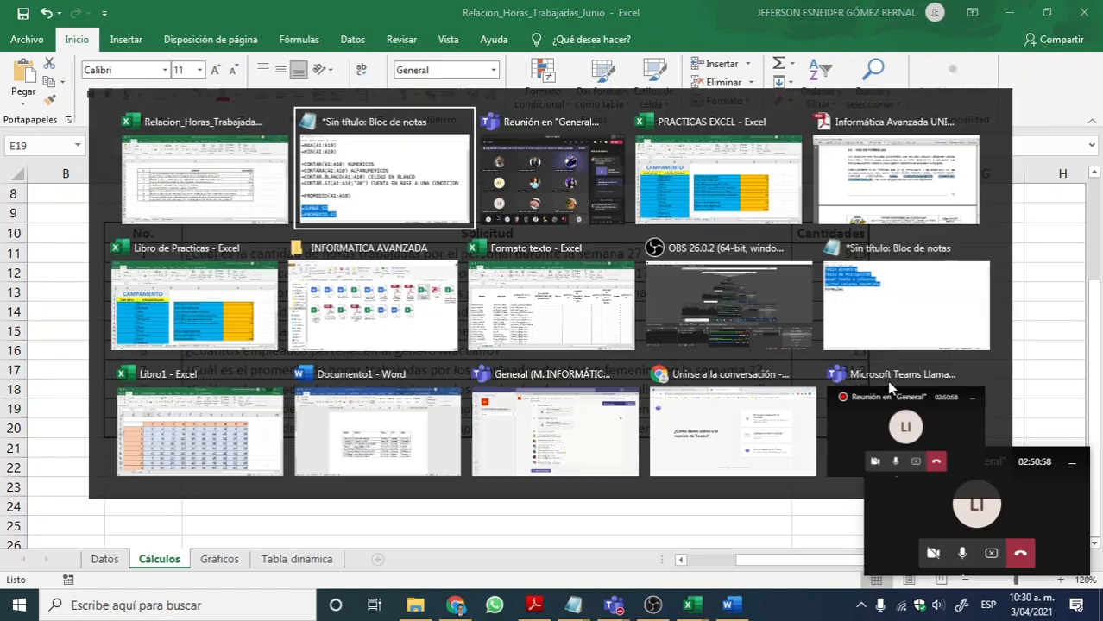
{"action": "left_click", "coordinate": [312, 440]}
{"action": "left_click_drag", "start_coordinate": [335, 441], "coordinate": [99, 443]}
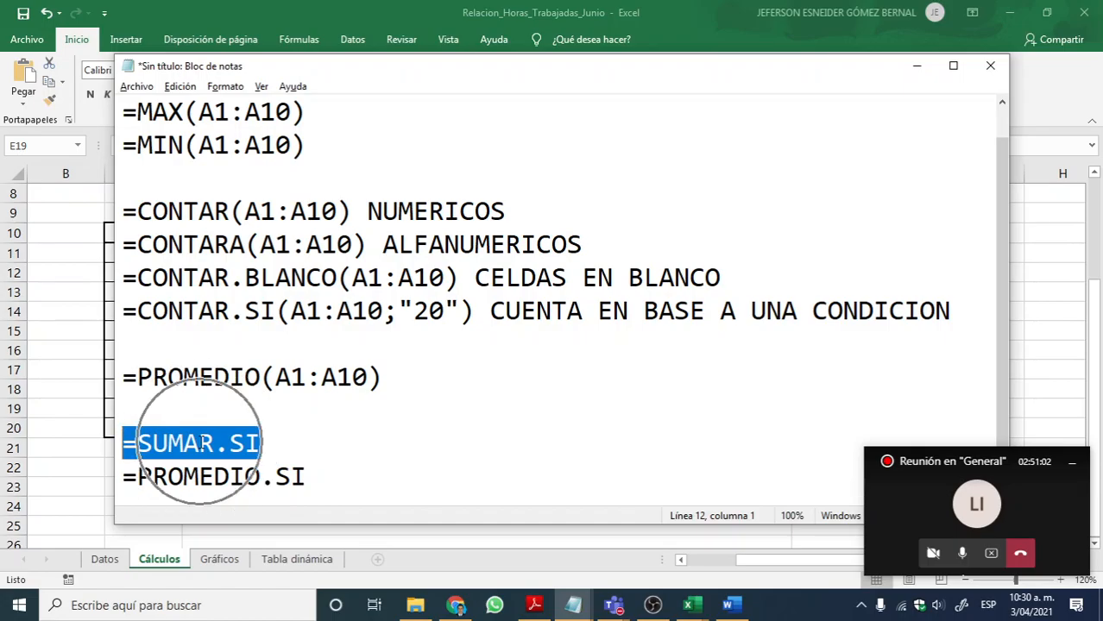
{"action": "left_click", "coordinate": [927, 68]}
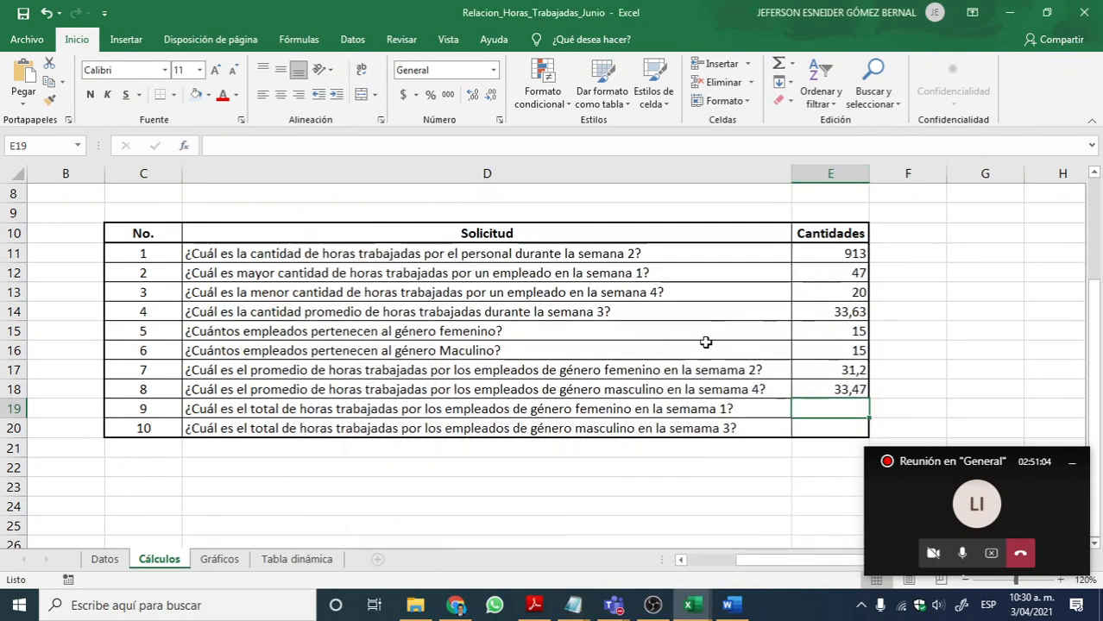
{"action": "key", "text": "alt+Tab"}
{"action": "key", "text": "alt+Tab"}
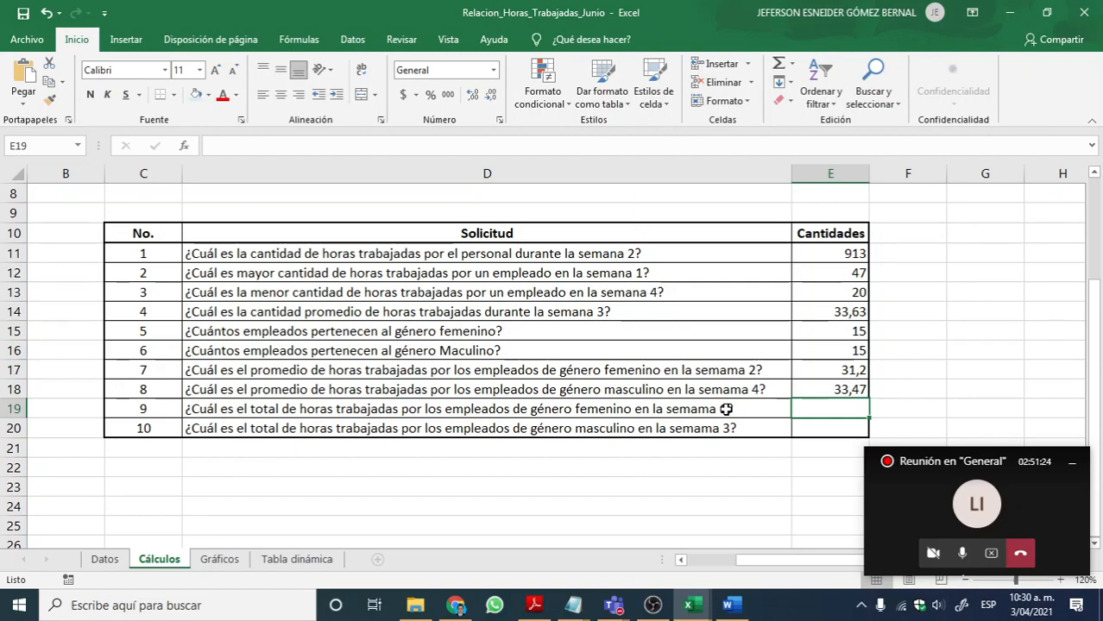
{"action": "key", "text": "alt+Tab"}
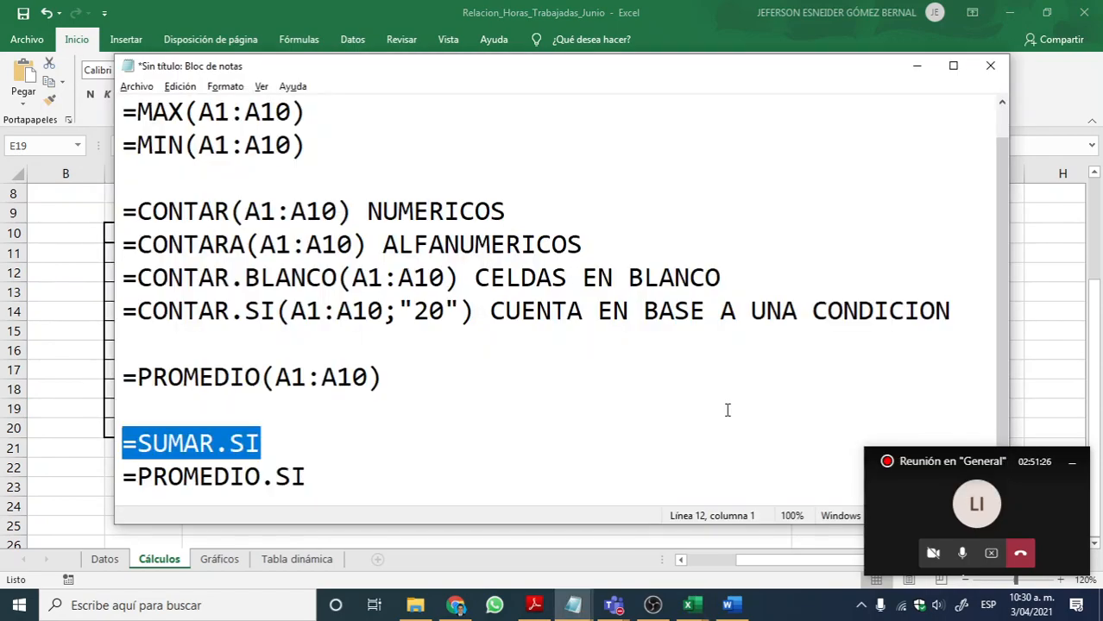
{"action": "key", "text": "alt+Tab"}
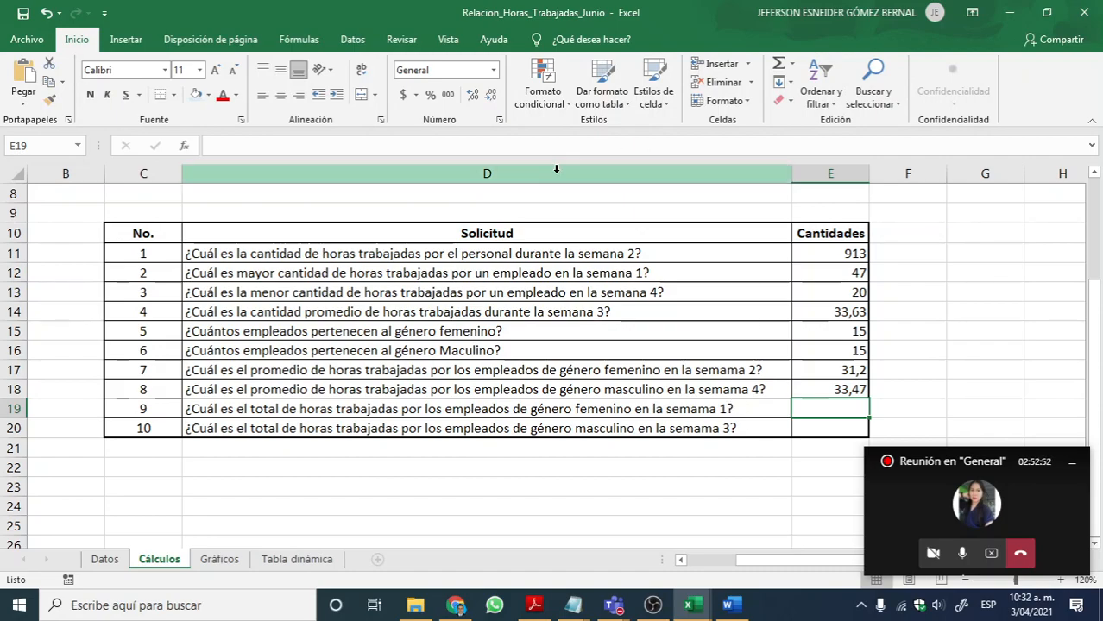
Step: Insert the mathematical function SUMAR.SI in E19 and move its arguments dialog clear of question 9
{"action": "left_click", "coordinate": [300, 41]}
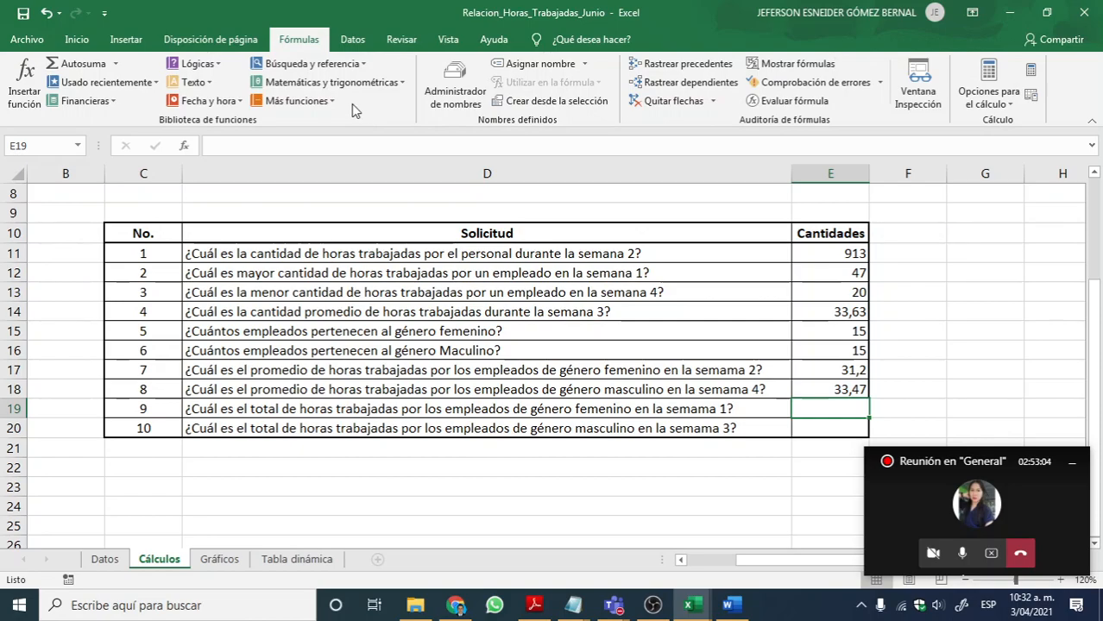
{"action": "left_click", "coordinate": [340, 85]}
{"action": "scroll", "coordinate": [357, 241], "scroll_direction": "down", "scroll_amount": 10}
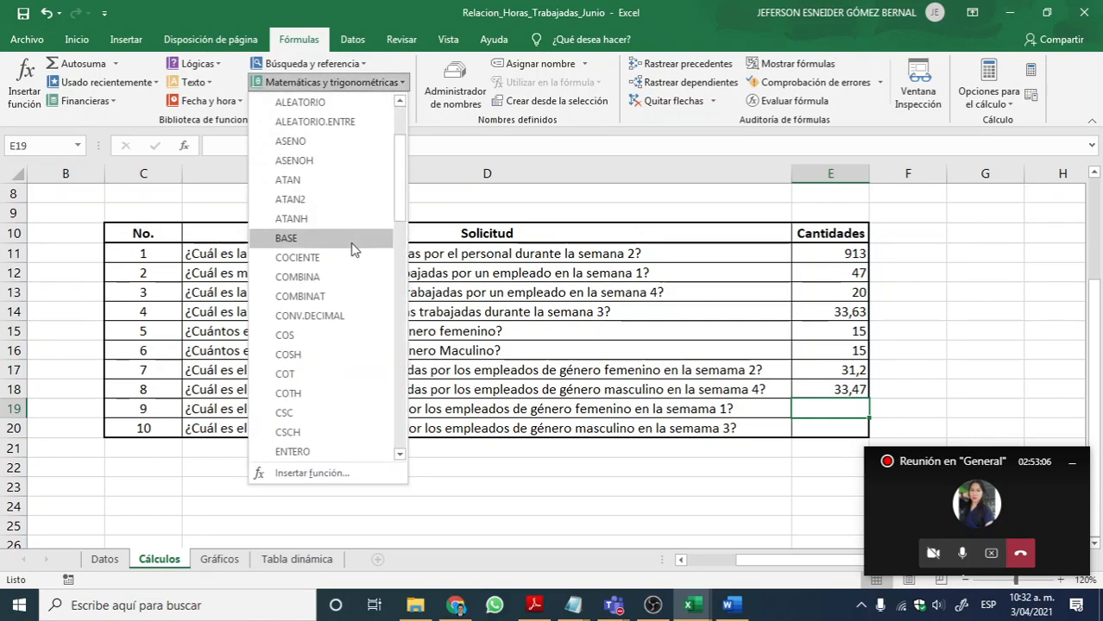
{"action": "scroll", "coordinate": [337, 329], "scroll_direction": "down", "scroll_amount": 7}
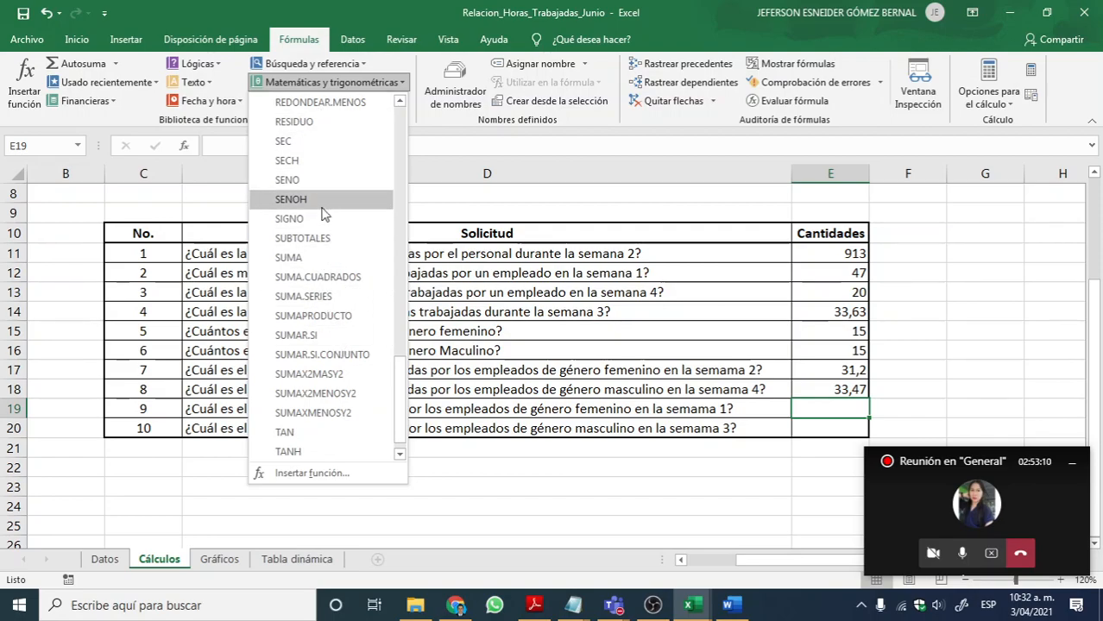
{"action": "left_click", "coordinate": [296, 334]}
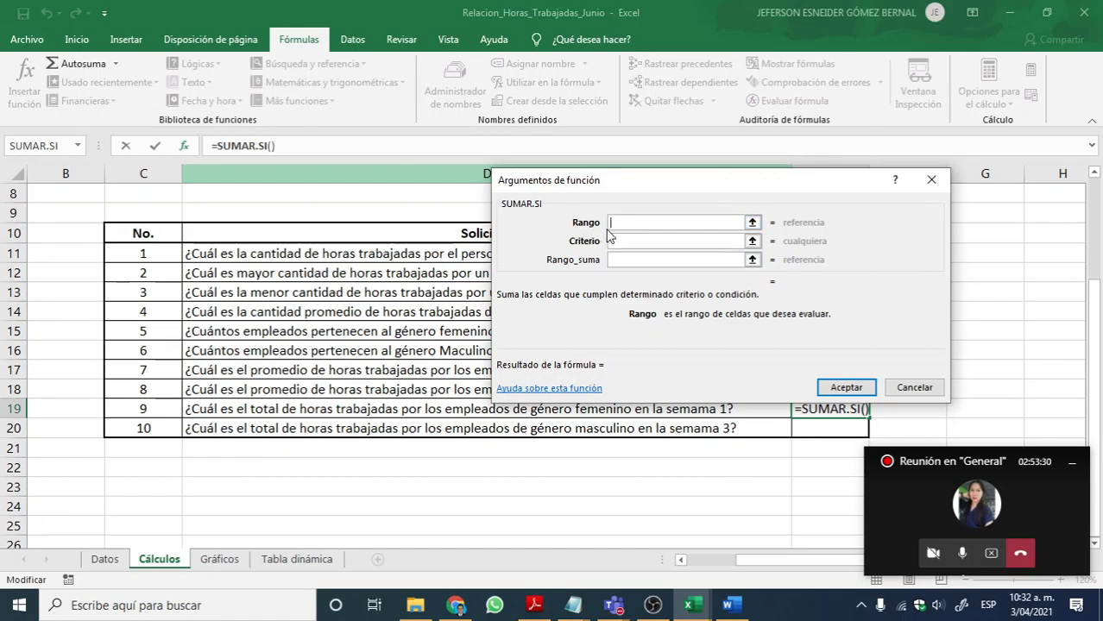
{"action": "left_click_drag", "start_coordinate": [714, 183], "coordinate": [697, 140]}
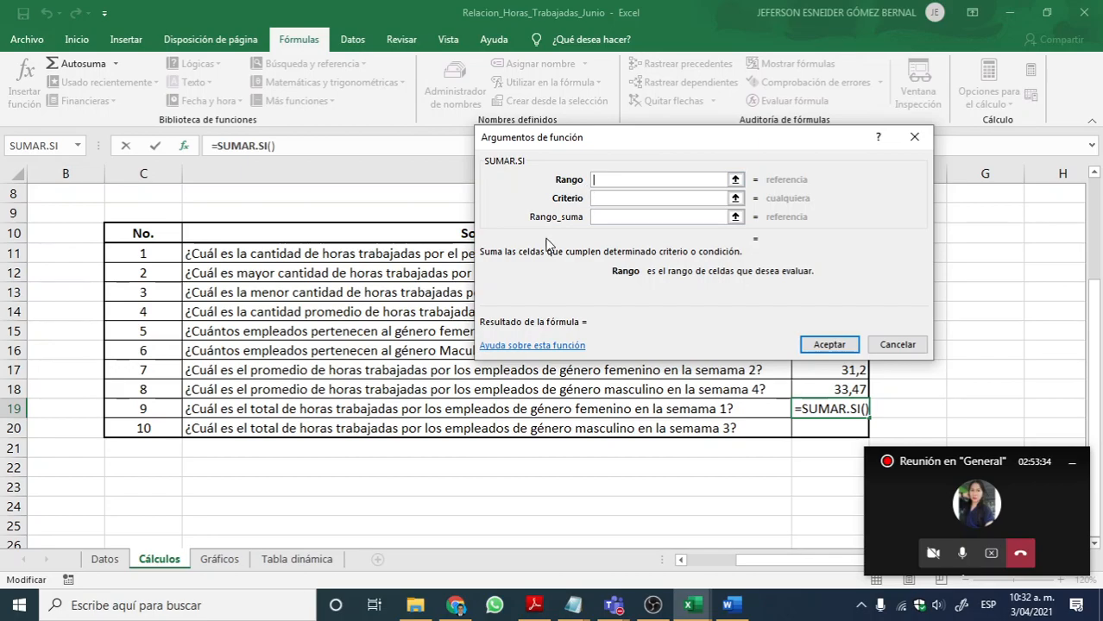
Step: Set the SUMAR.SI Rango argument to the gender column C10:C39 on the Datos sheet
{"action": "left_click", "coordinate": [104, 560]}
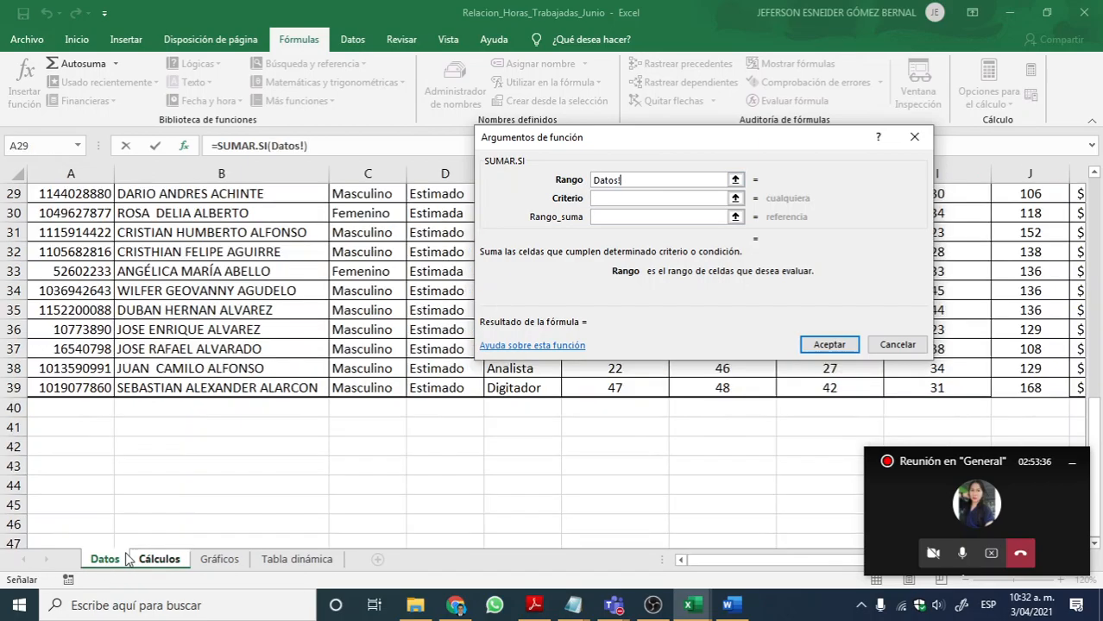
{"action": "left_click_drag", "start_coordinate": [653, 159], "coordinate": [695, 172]}
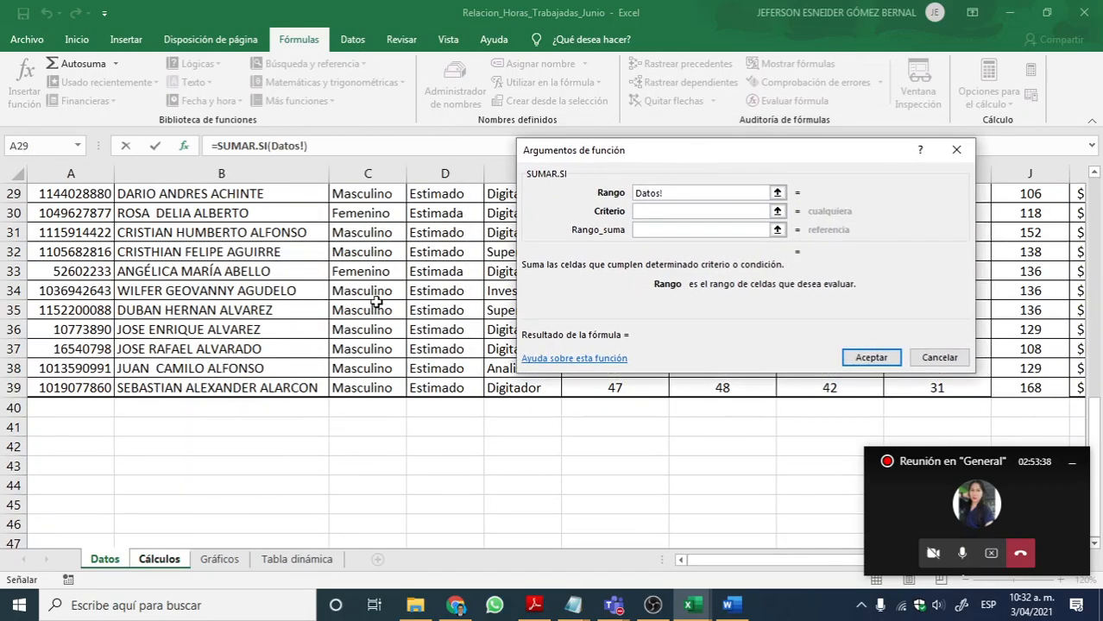
{"action": "scroll", "coordinate": [380, 301], "scroll_direction": "up", "scroll_amount": 7}
{"action": "scroll", "coordinate": [380, 302], "scroll_direction": "up", "scroll_amount": 1}
{"action": "left_click_drag", "start_coordinate": [380, 328], "coordinate": [373, 506]}
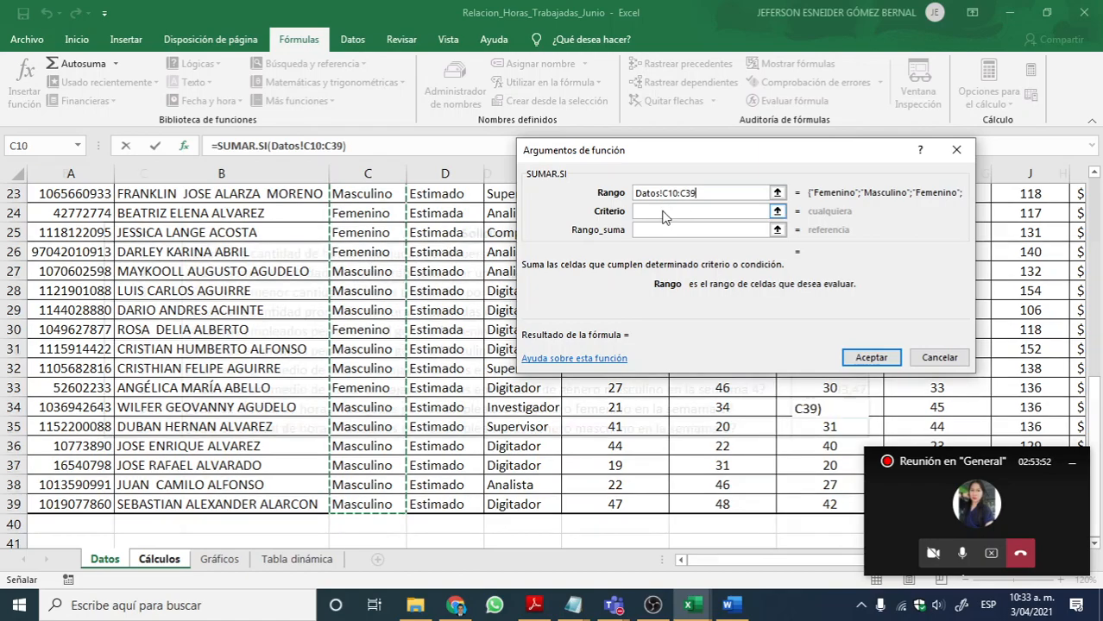
Step: Enter Femenino as the Criterio of the SUMAR.SI function, rechecking the Rango argument first
{"action": "left_click", "coordinate": [690, 212]}
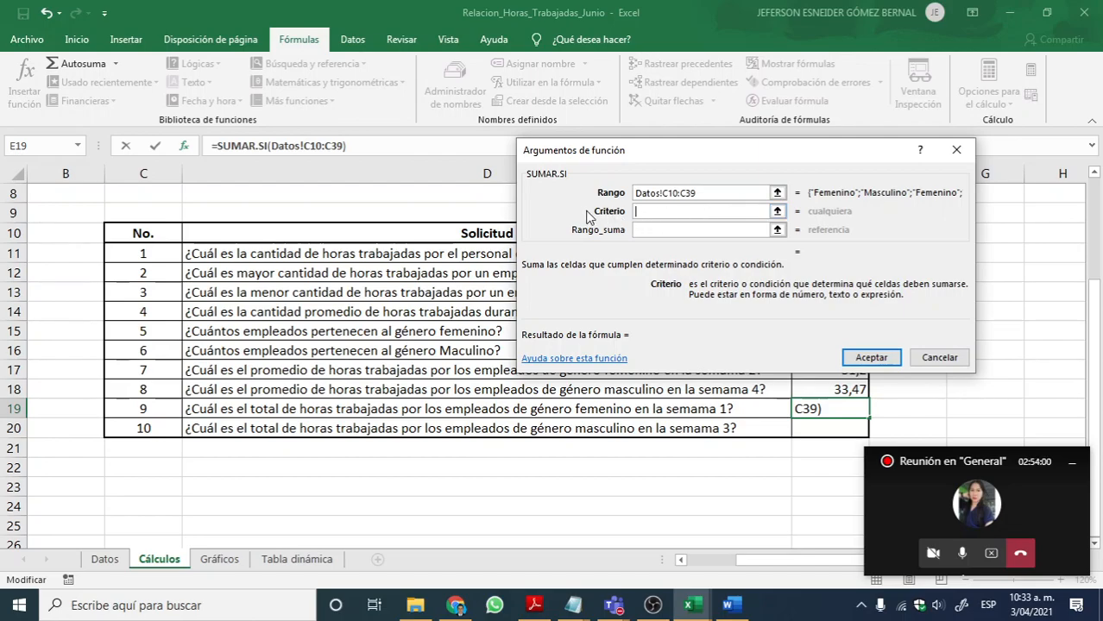
{"action": "mouse_move", "coordinate": [591, 213]}
{"action": "left_mouse_down"}
{"action": "mouse_move", "coordinate": [612, 216]}
{"action": "mouse_move", "coordinate": [602, 217]}
{"action": "left_mouse_up"}
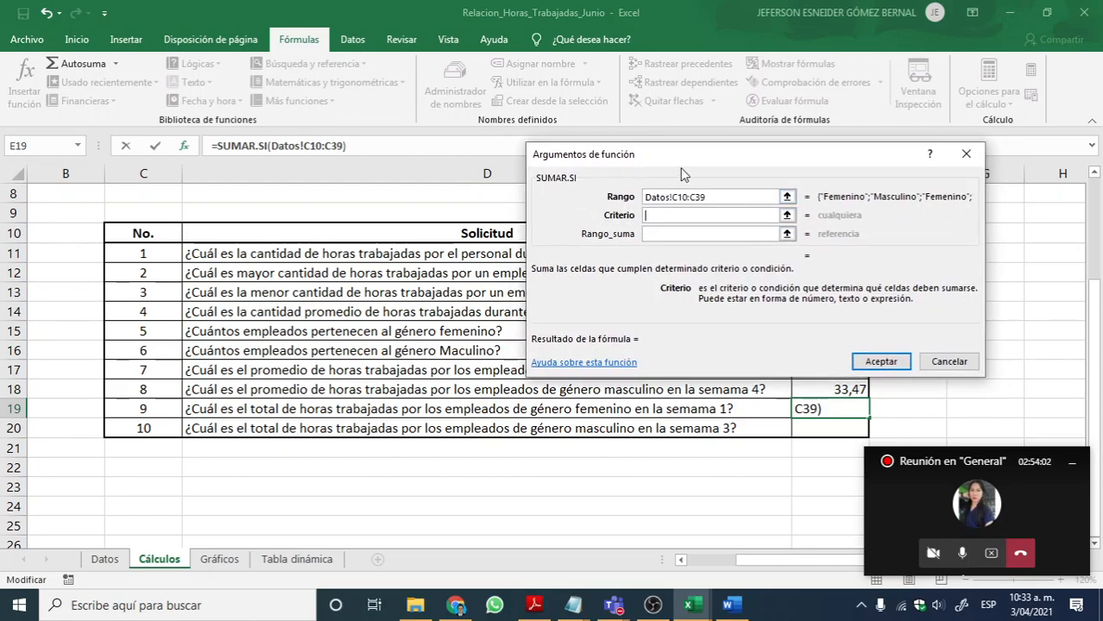
{"action": "left_click_drag", "start_coordinate": [680, 157], "coordinate": [690, 136]}
{"action": "double_click", "coordinate": [726, 174]}
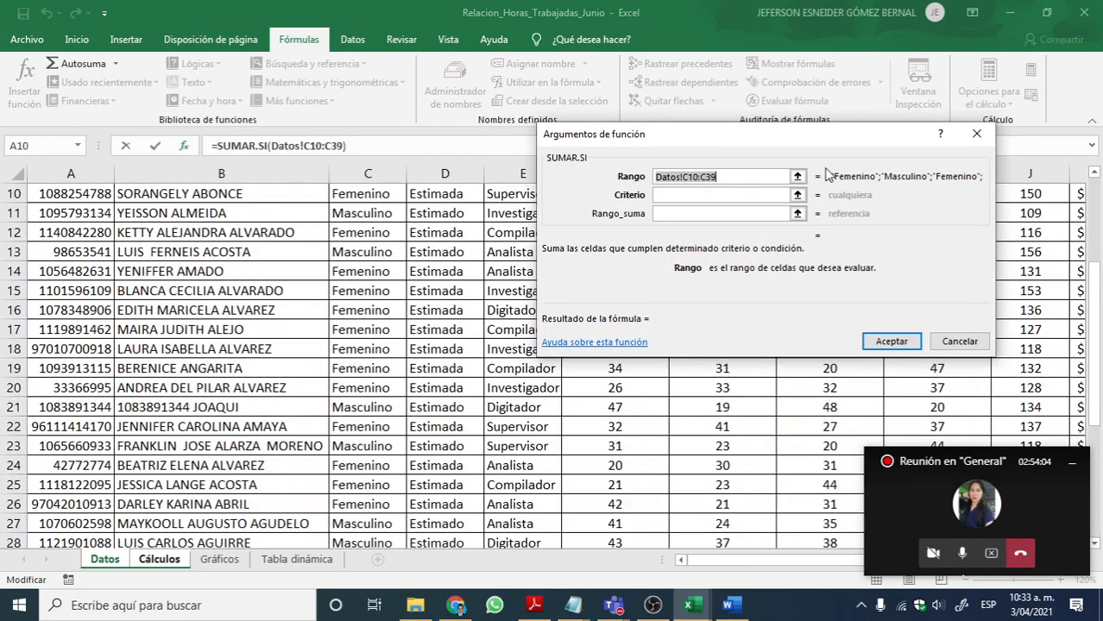
{"action": "left_click", "coordinate": [699, 195]}
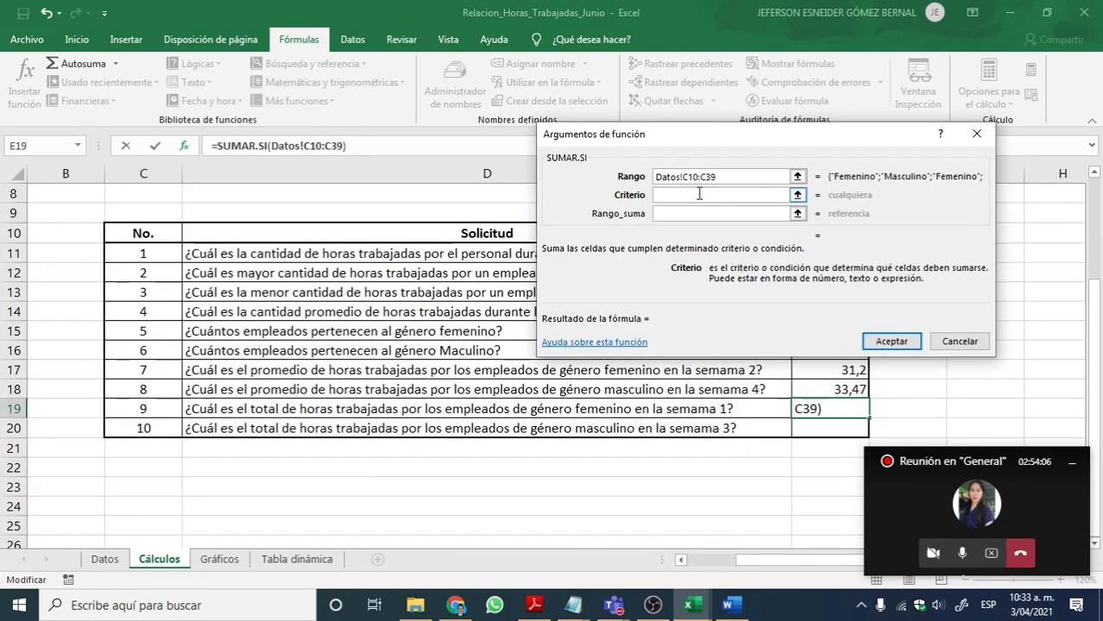
{"action": "type", "text": "Femen"}
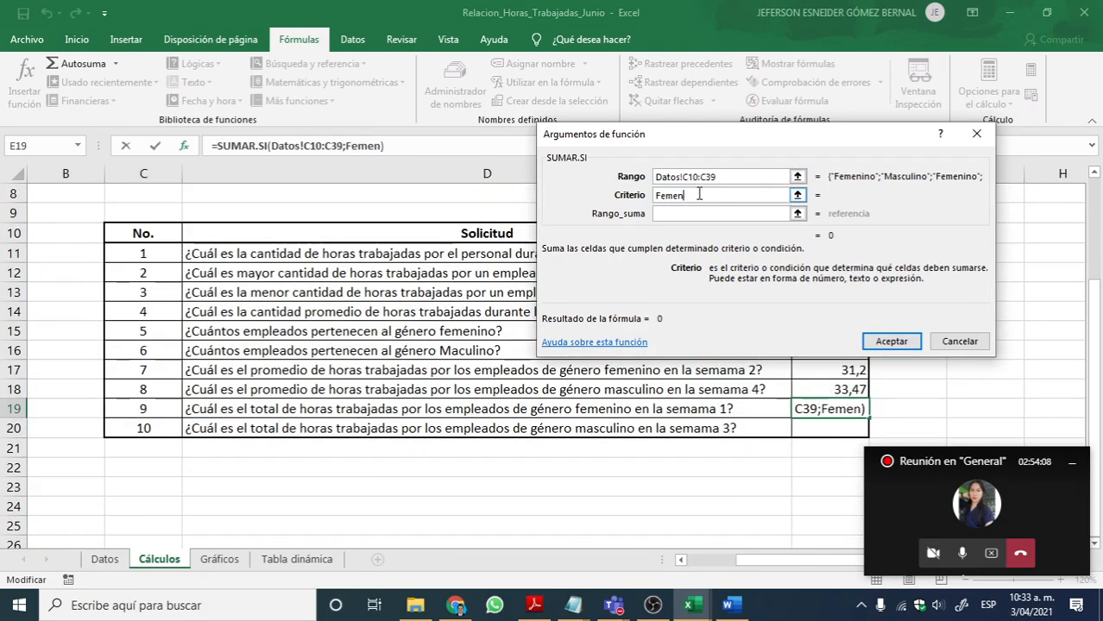
{"action": "type", "text": "ino"}
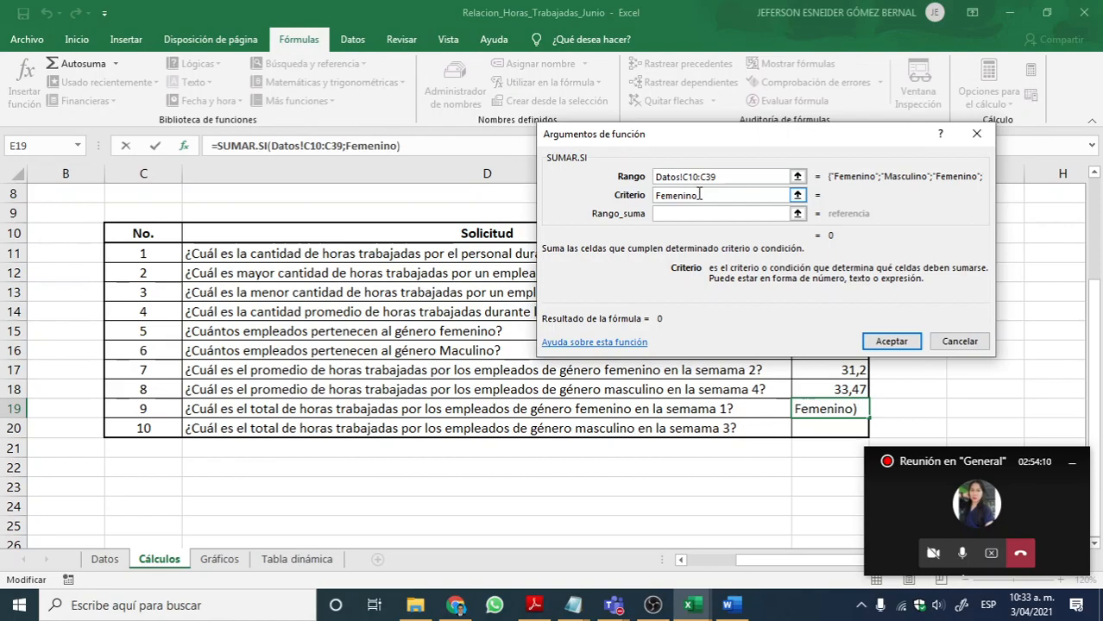
Step: Set Rango_suma to the week 1 hours F10:F39 on the Datos sheet and accept the SUMAR.SI formula in E19
{"action": "left_click", "coordinate": [699, 214]}
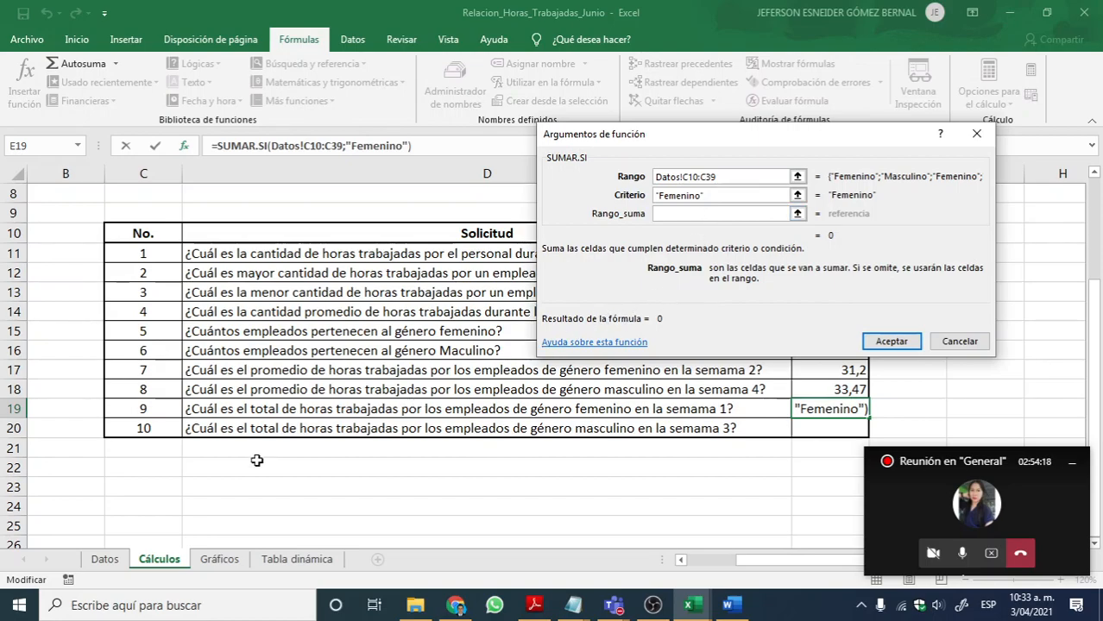
{"action": "left_click", "coordinate": [104, 559]}
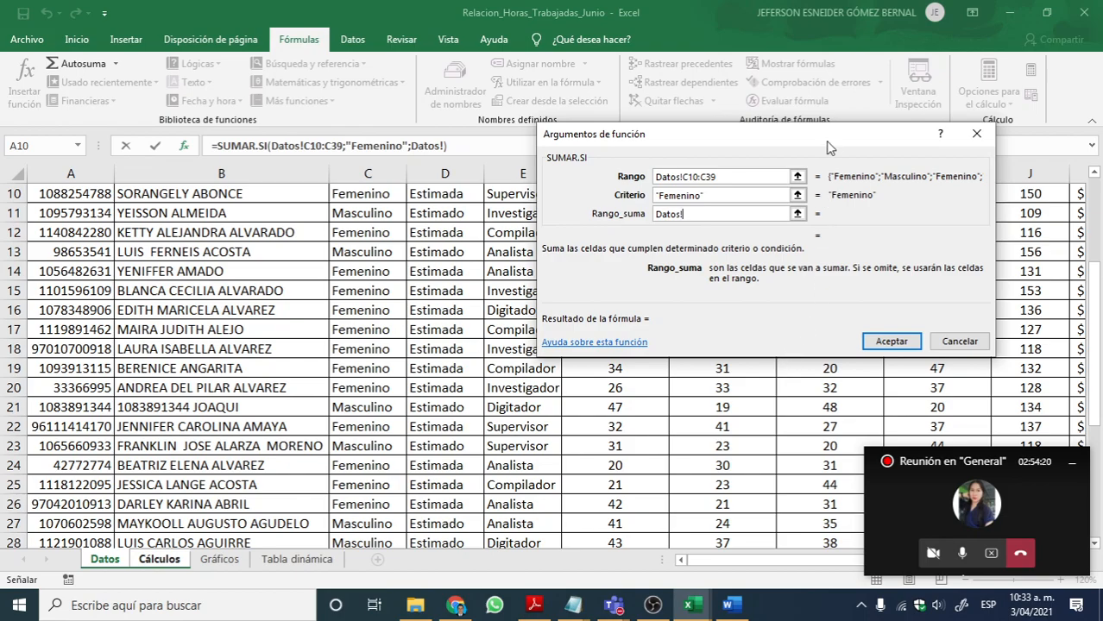
{"action": "scroll", "coordinate": [895, 357], "scroll_direction": "down", "scroll_amount": 1}
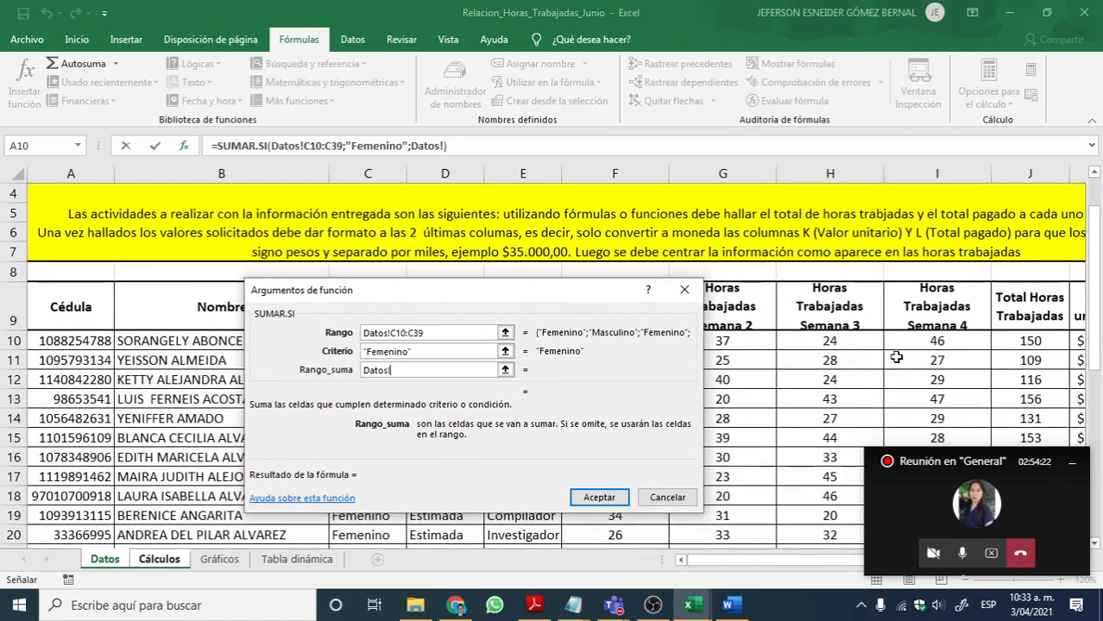
{"action": "mouse_move", "coordinate": [717, 561]}
{"action": "left_mouse_down"}
{"action": "mouse_move", "coordinate": [751, 561]}
{"action": "mouse_move", "coordinate": [729, 559]}
{"action": "left_mouse_up"}
{"action": "left_click_drag", "start_coordinate": [547, 294], "coordinate": [955, 91]}
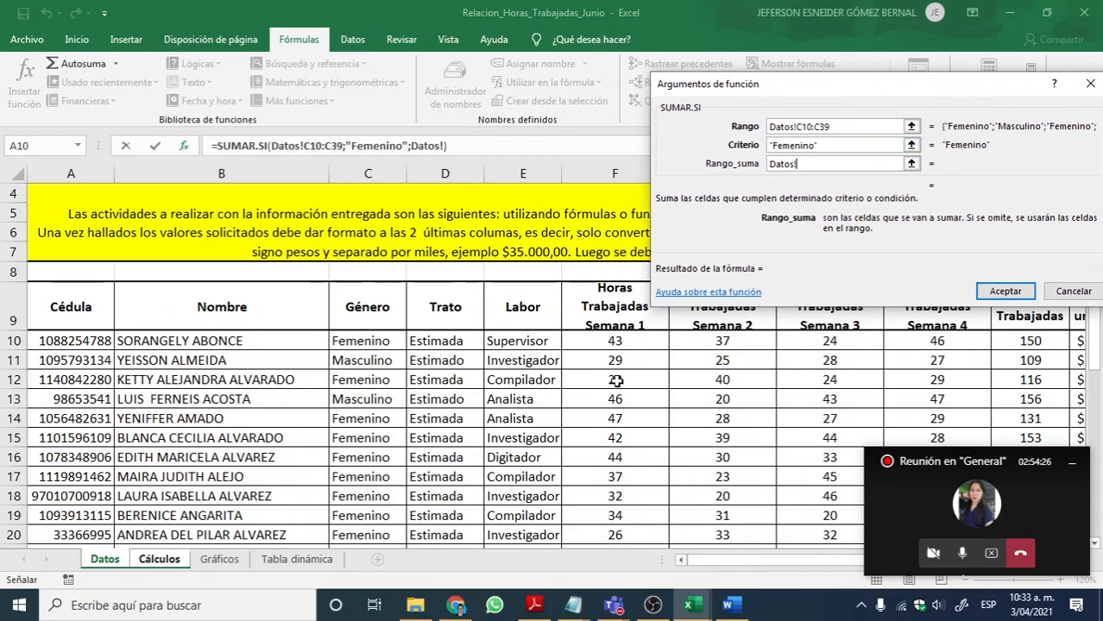
{"action": "left_click_drag", "start_coordinate": [616, 341], "coordinate": [618, 485]}
{"action": "left_click_drag", "start_coordinate": [945, 101], "coordinate": [582, 147]}
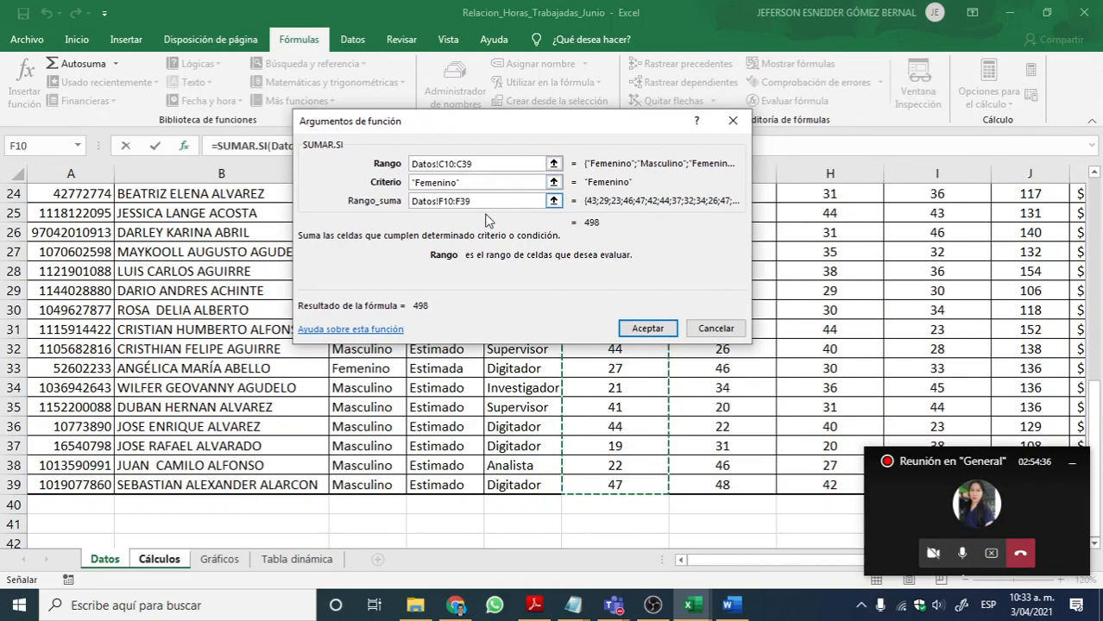
{"action": "left_click", "coordinate": [647, 329]}
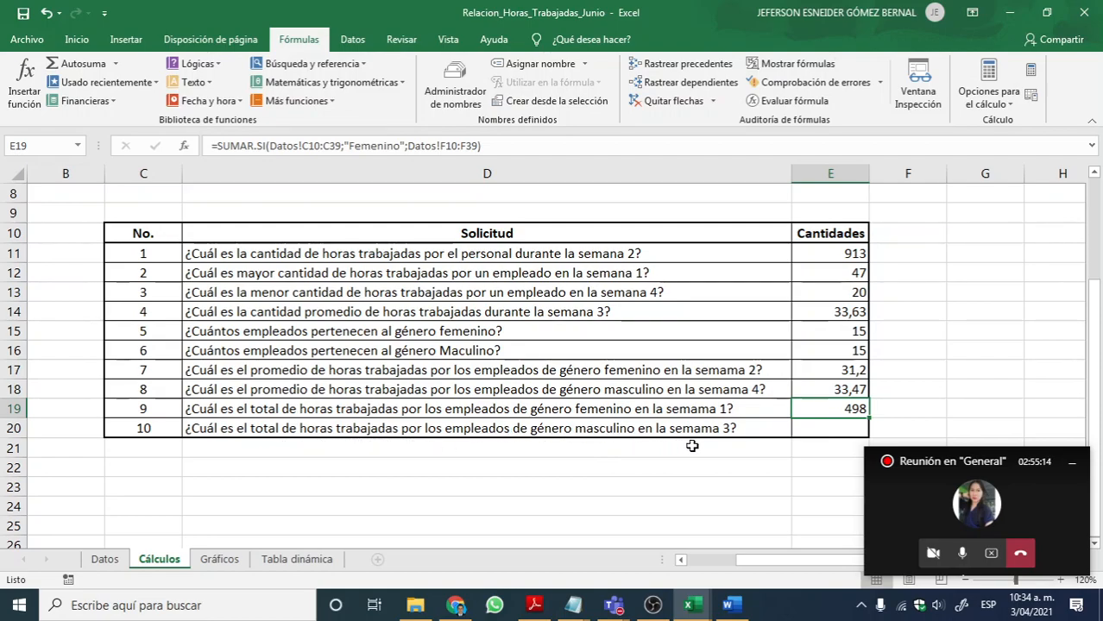
Step: Insert the mathematical function SUMAR.SI in E20 to answer question 10
{"action": "left_click", "coordinate": [829, 425]}
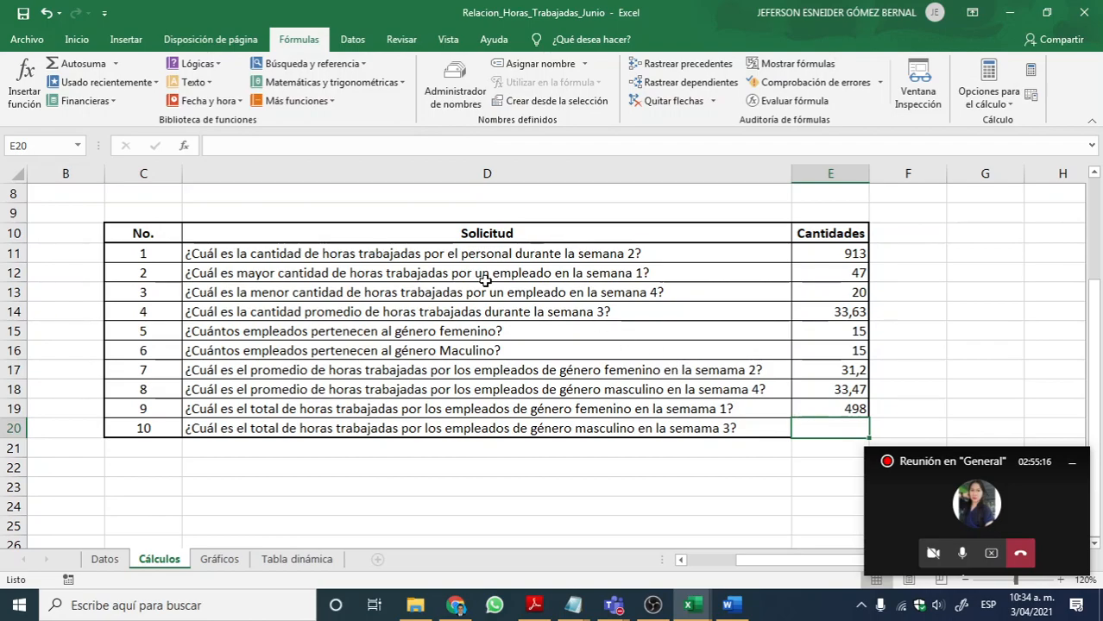
{"action": "left_click", "coordinate": [326, 90]}
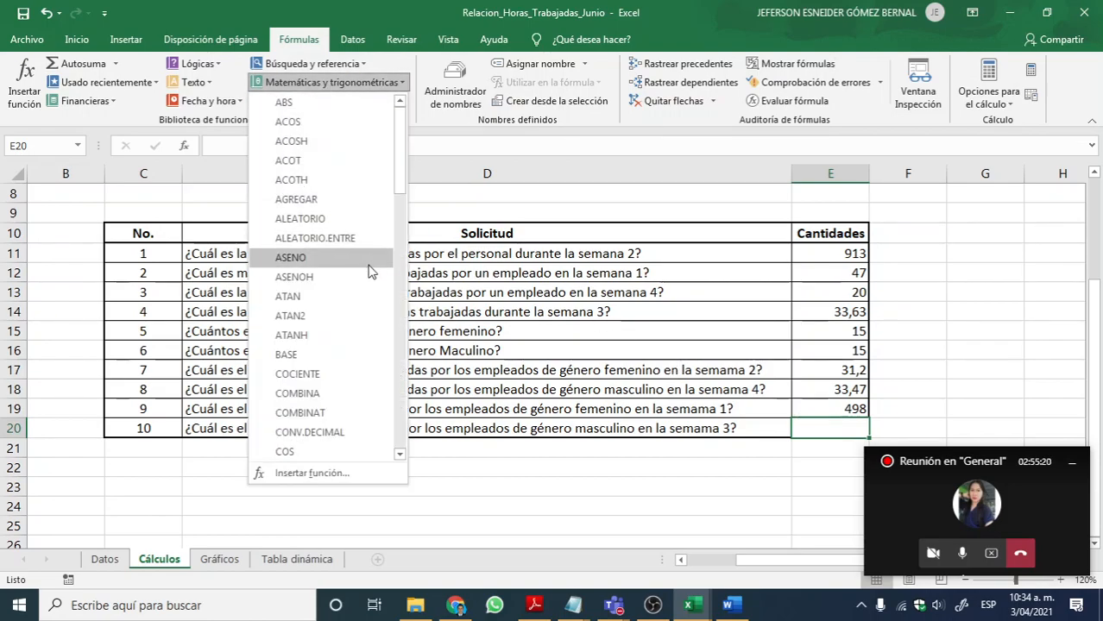
{"action": "scroll", "coordinate": [353, 310], "scroll_direction": "down", "scroll_amount": 9}
{"action": "scroll", "coordinate": [341, 315], "scroll_direction": "down", "scroll_amount": 8}
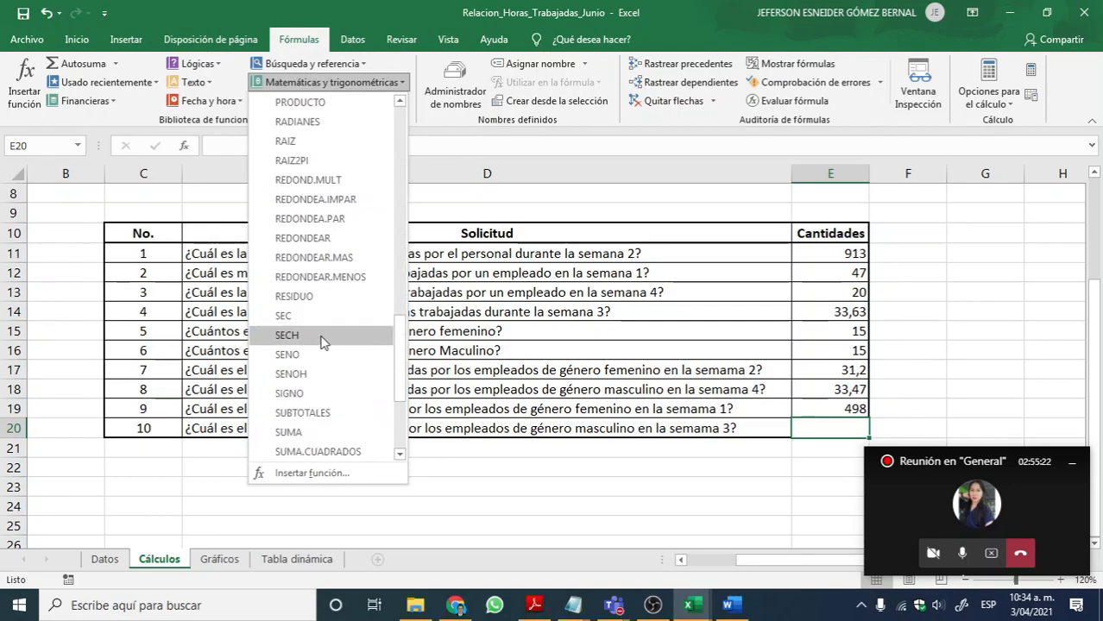
{"action": "left_click", "coordinate": [296, 393]}
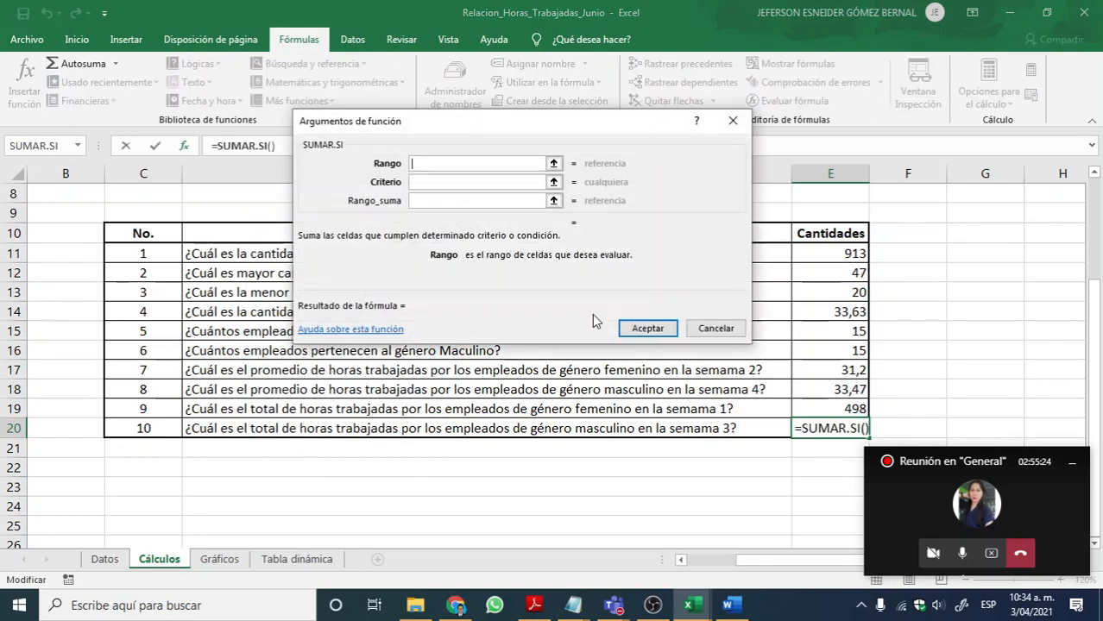
Step: Set the SUMAR.SI Rango to the gender column C10:C39 on the Datos sheet and its Criterio to Masculino
{"action": "left_click", "coordinate": [553, 164]}
{"action": "left_click", "coordinate": [104, 559]}
{"action": "scroll", "coordinate": [344, 393], "scroll_direction": "up", "scroll_amount": 8}
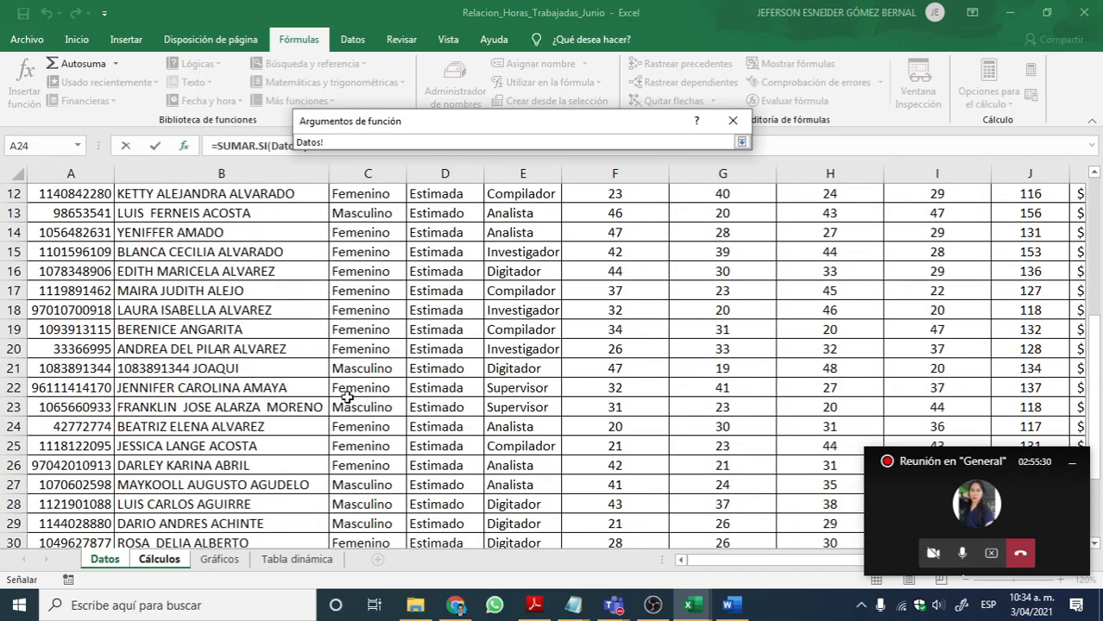
{"action": "left_click_drag", "start_coordinate": [360, 408], "coordinate": [373, 473]}
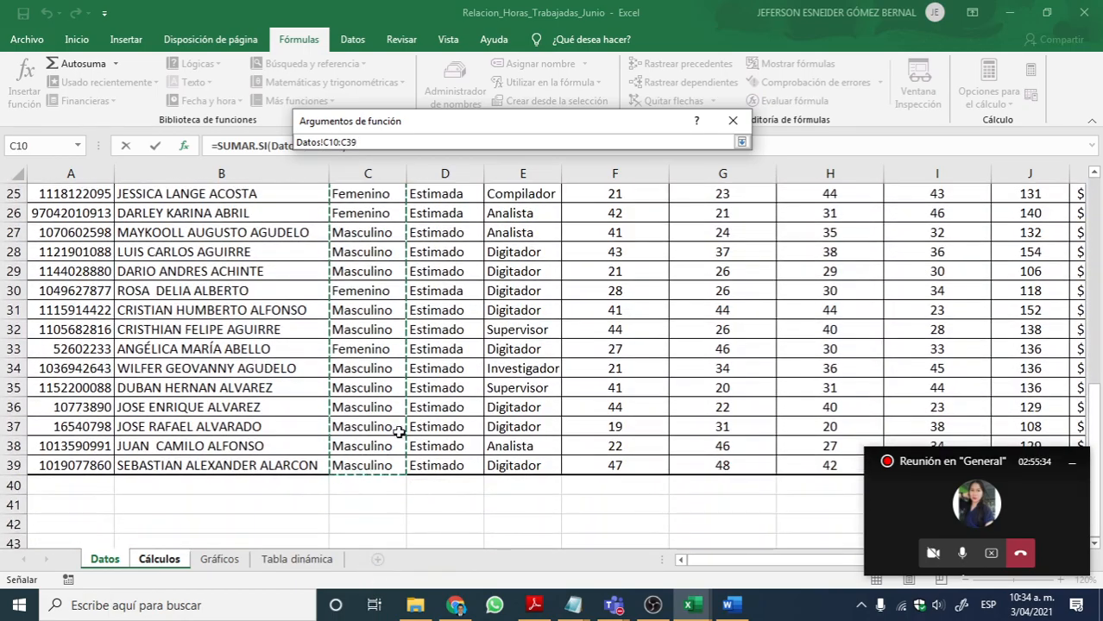
{"action": "left_click", "coordinate": [742, 141]}
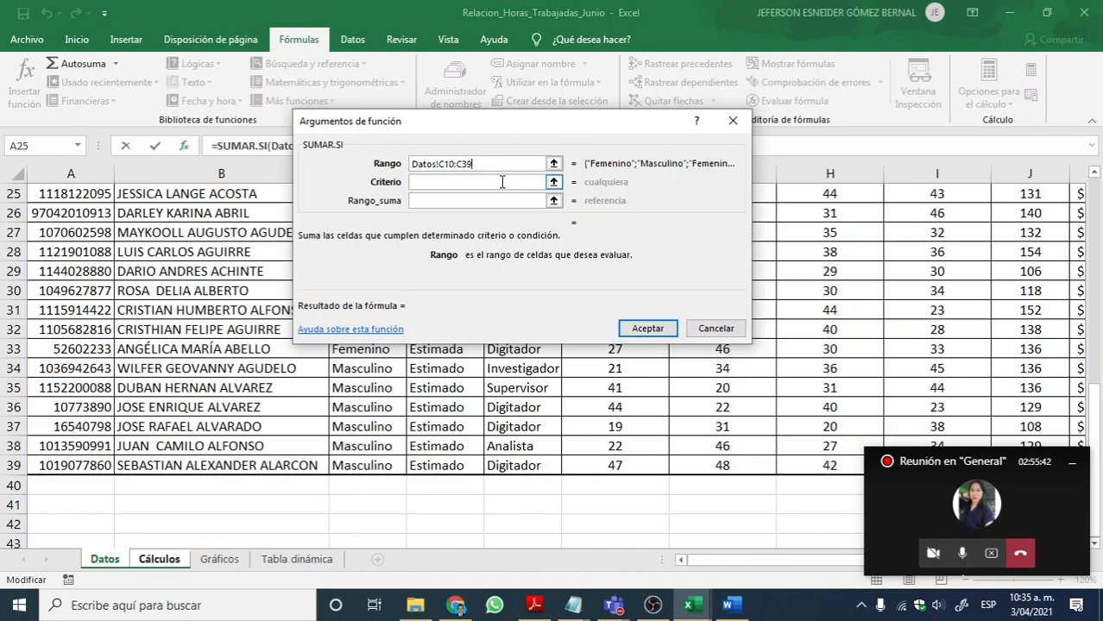
{"action": "left_click", "coordinate": [501, 182]}
{"action": "type", "text": "Masculina"}
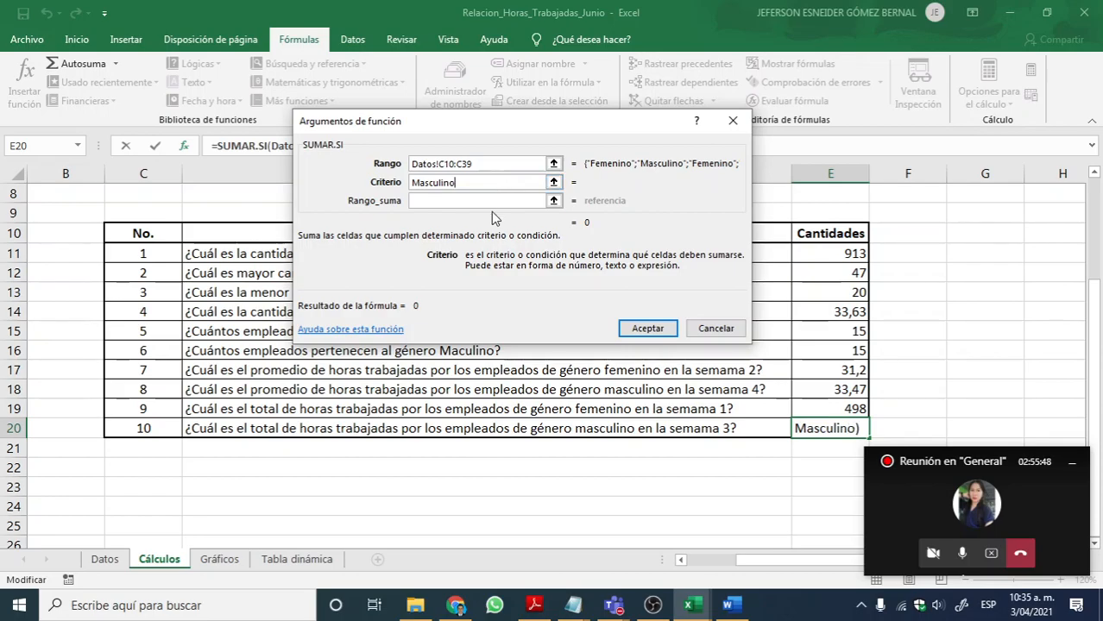
Step: Set Rango_suma to the week 3 hours H10:H39 on the Datos sheet and accept the SUMAR.SI formula in E20
{"action": "left_click", "coordinate": [555, 200]}
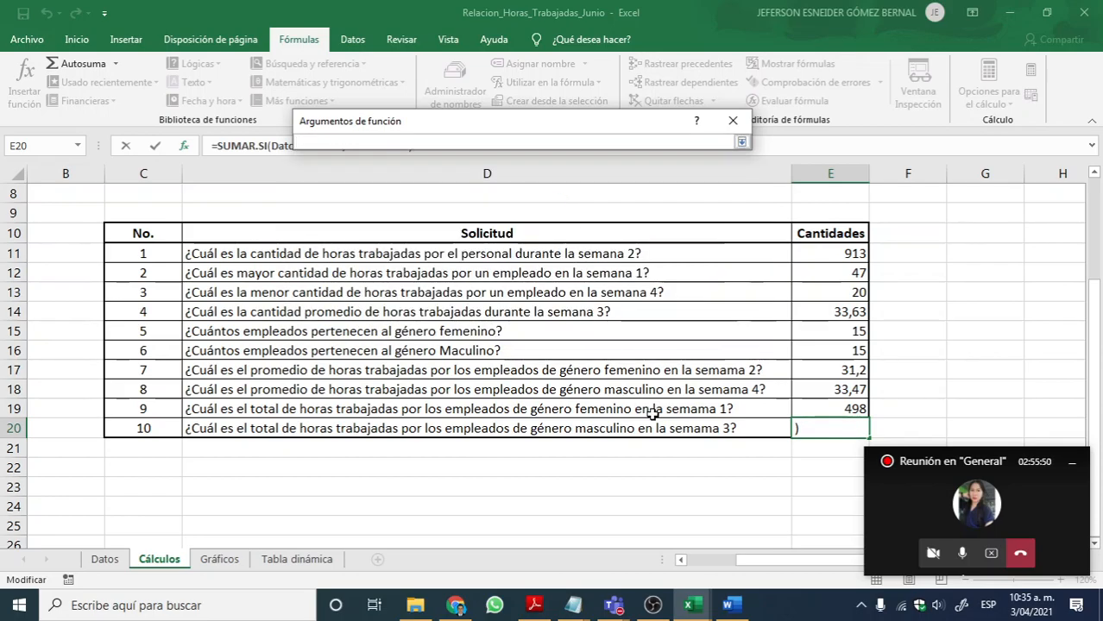
{"action": "left_click", "coordinate": [104, 559]}
{"action": "scroll", "coordinate": [721, 457], "scroll_direction": "up", "scroll_amount": 7}
{"action": "left_click_drag", "start_coordinate": [808, 347], "coordinate": [812, 501]}
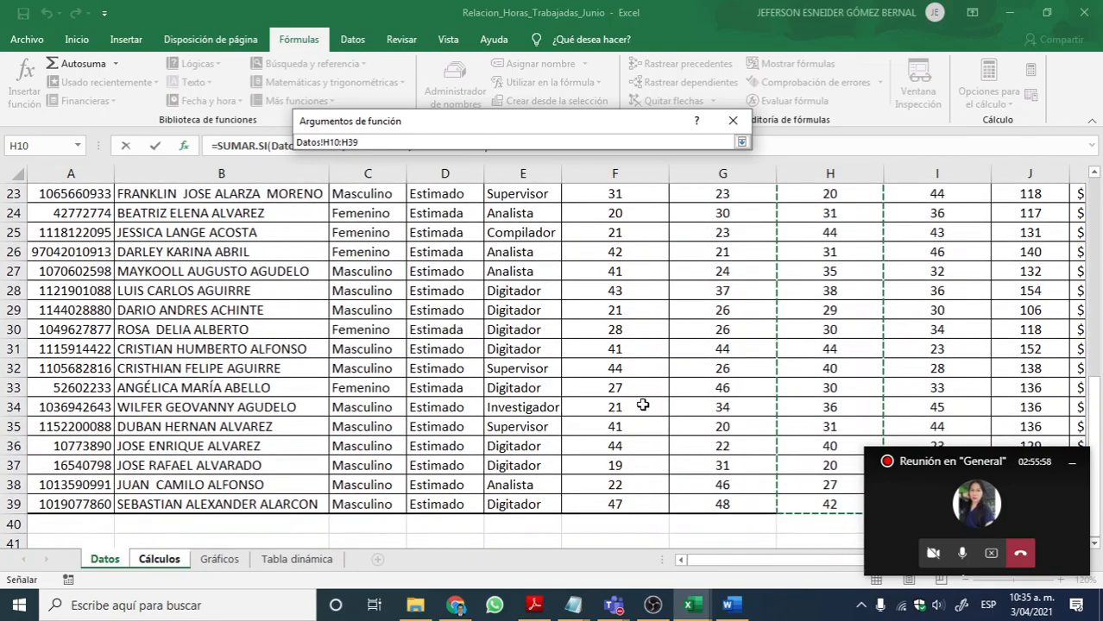
{"action": "key", "text": "Return"}
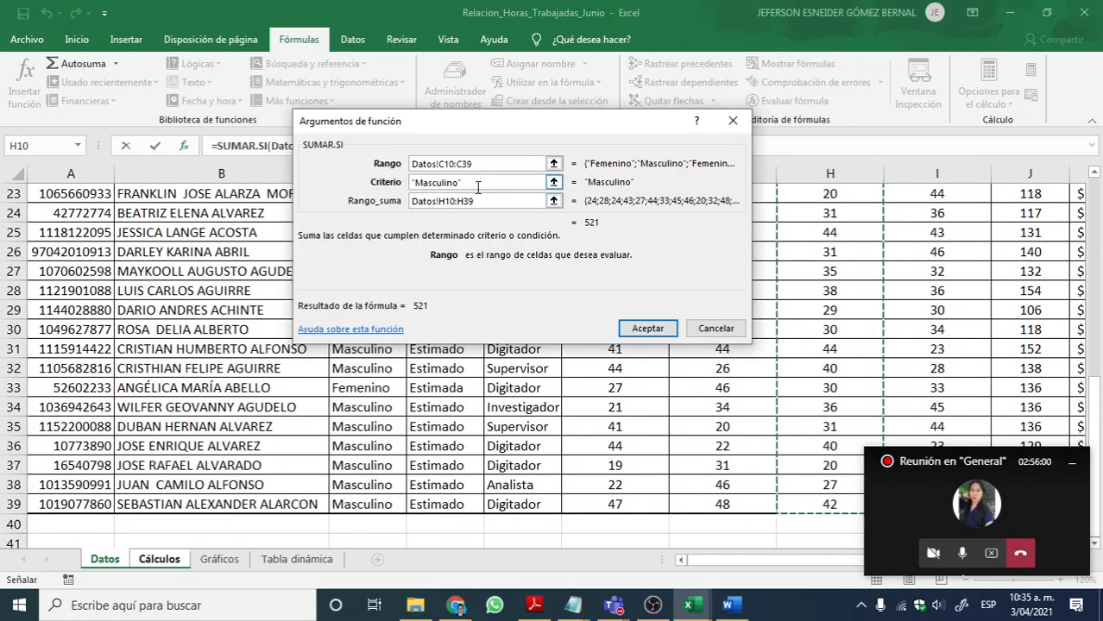
{"action": "left_click", "coordinate": [647, 328]}
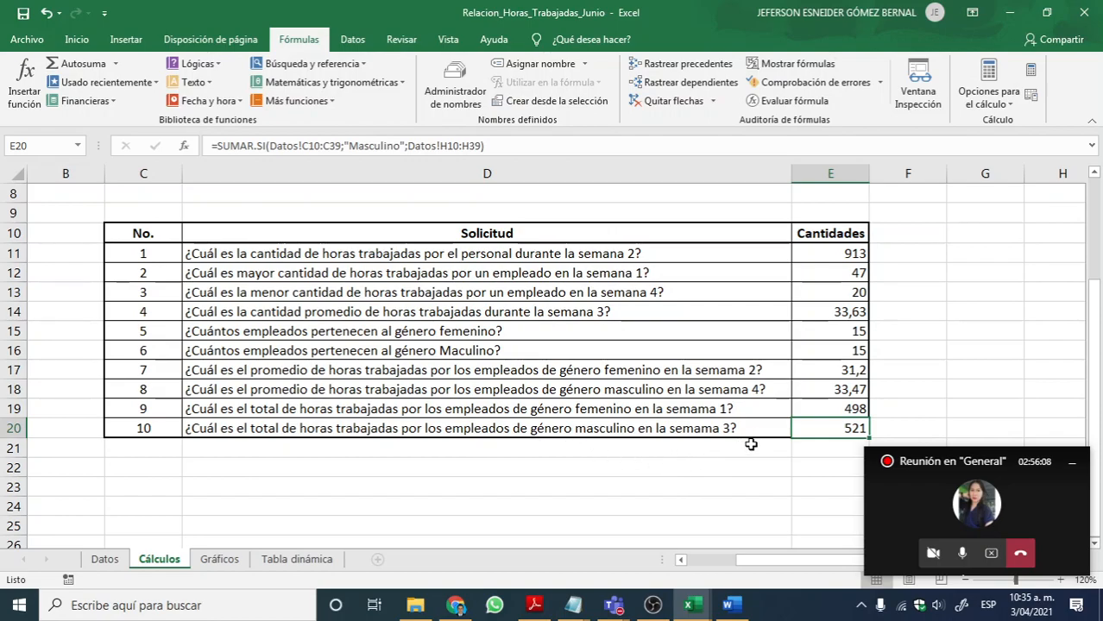
Step: Review the answers to questions 8 to 10, highlight SUMAR.SI and PROMEDIO.SI in the Notepad function list, and return to Excel
{"action": "left_click", "coordinate": [769, 408]}
{"action": "left_click", "coordinate": [781, 429]}
{"action": "left_click", "coordinate": [825, 388]}
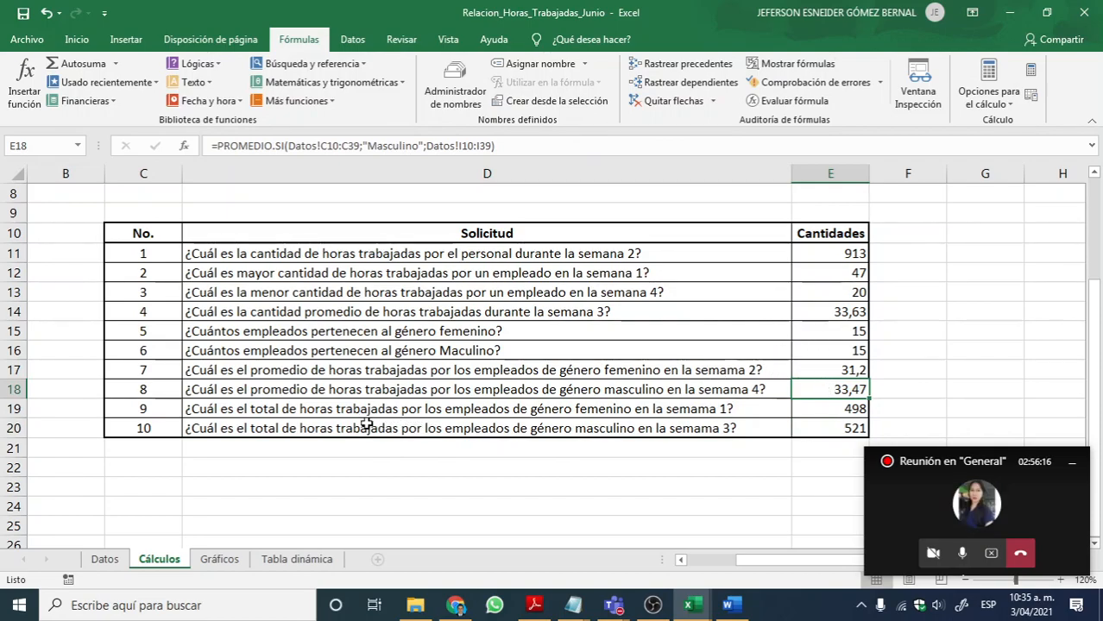
{"action": "mouse_move", "coordinate": [573, 605]}
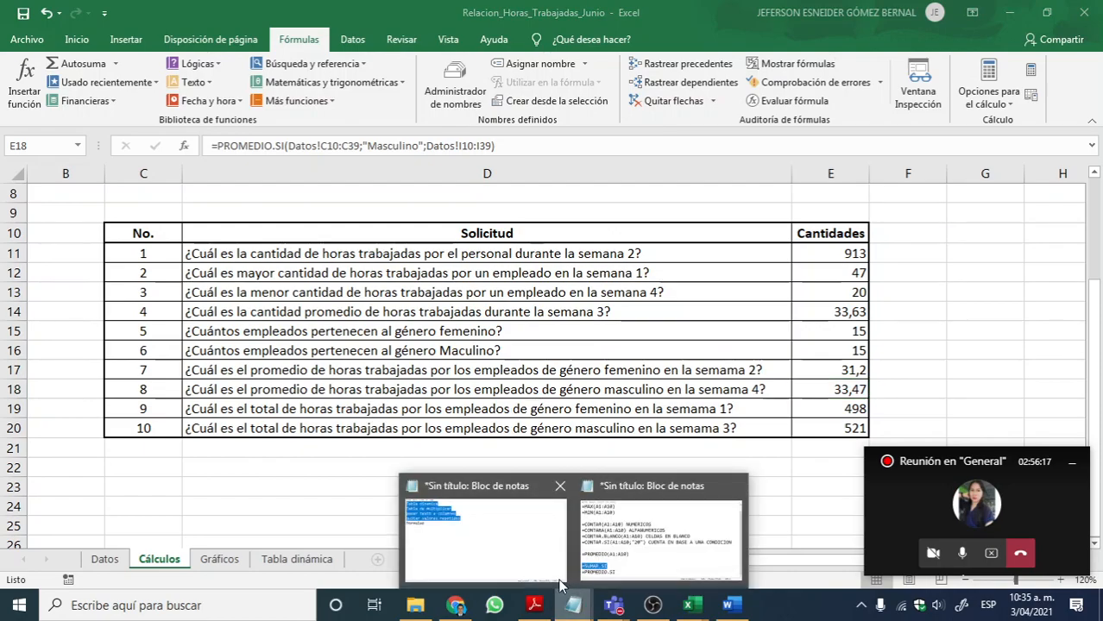
{"action": "left_click", "coordinate": [610, 534]}
{"action": "left_click_drag", "start_coordinate": [304, 440], "coordinate": [102, 442]}
{"action": "left_click_drag", "start_coordinate": [338, 473], "coordinate": [115, 478]}
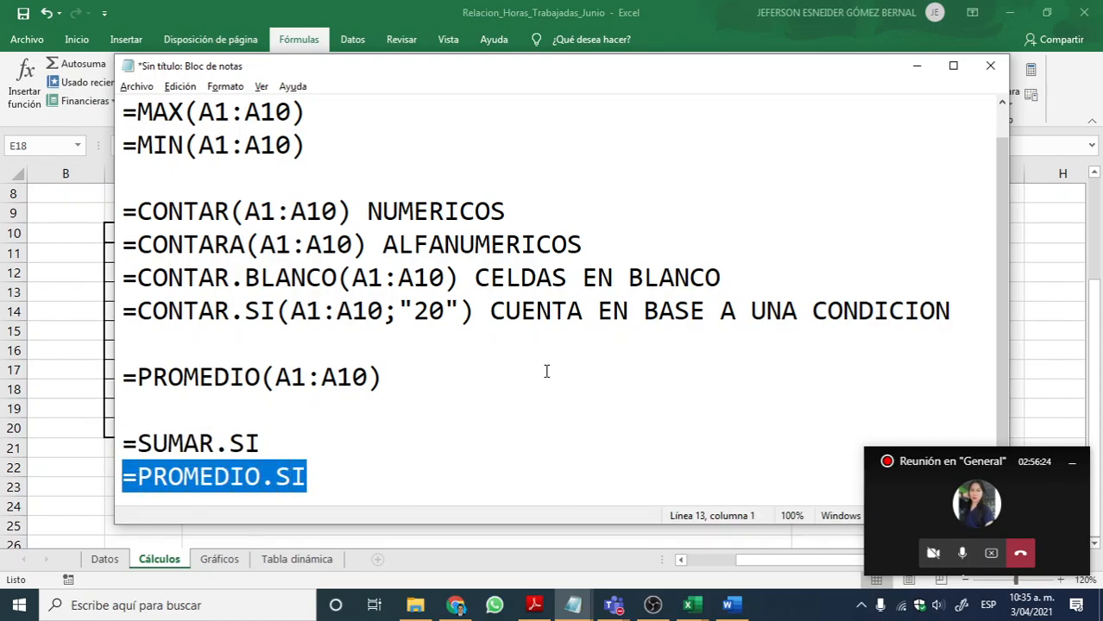
{"action": "left_click", "coordinate": [917, 66]}
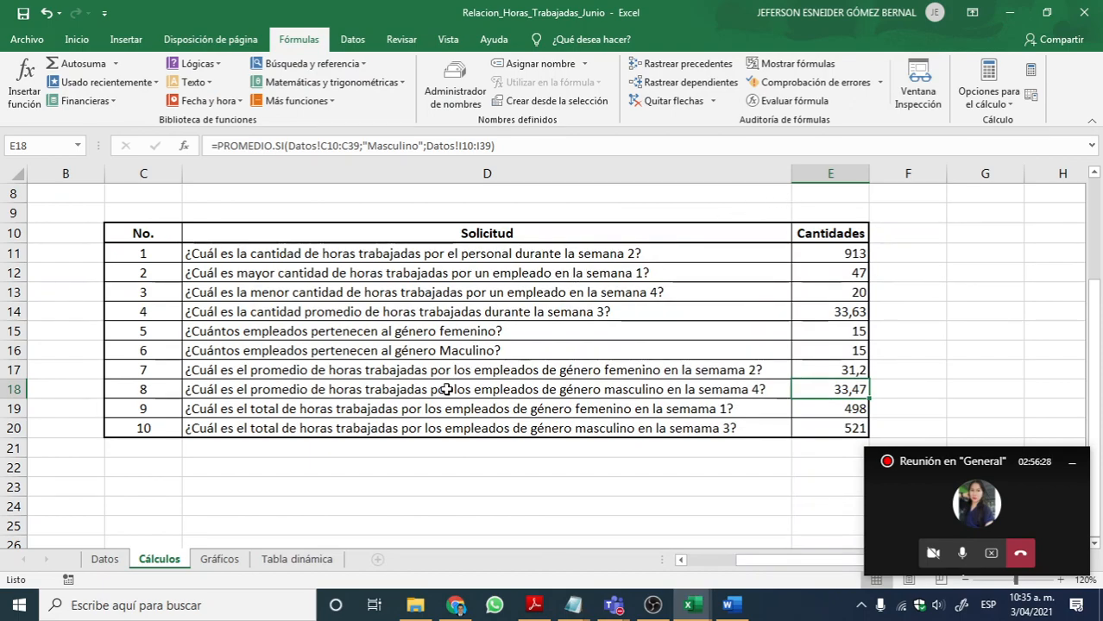
Step: Open the Gráficos sheet and select D11, the average total hours cell for Digitador, after checking the neighbouring total paid cell
{"action": "left_click", "coordinate": [219, 560]}
{"action": "left_click", "coordinate": [283, 406]}
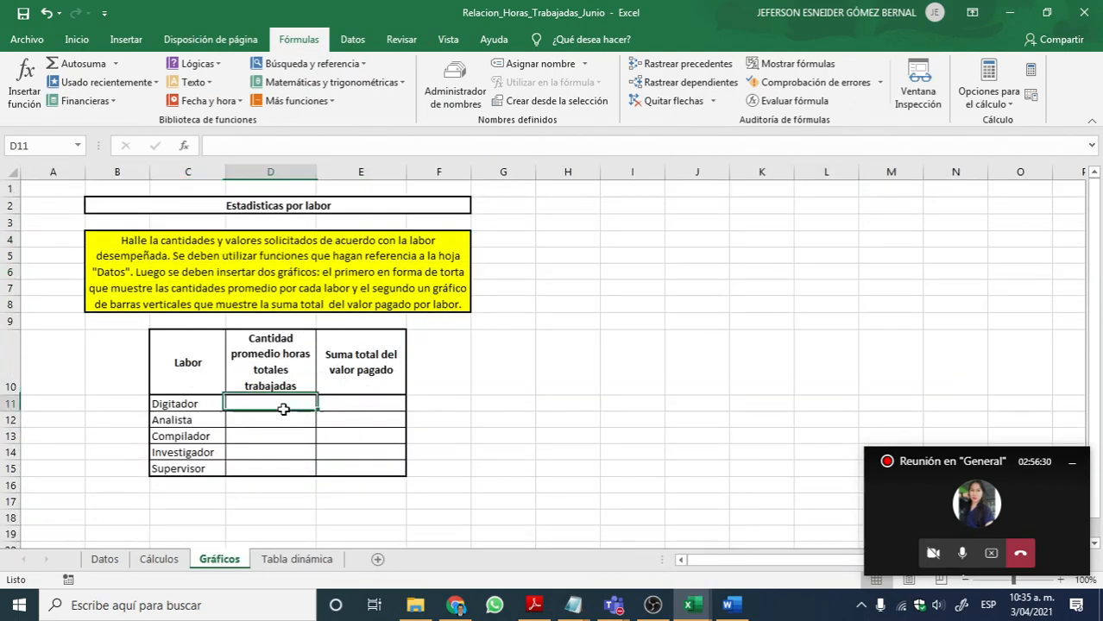
{"action": "left_click", "coordinate": [332, 409]}
{"action": "left_click", "coordinate": [261, 403]}
{"action": "left_click", "coordinate": [327, 412]}
{"action": "left_click", "coordinate": [283, 408]}
{"action": "left_click", "coordinate": [334, 409]}
{"action": "left_click", "coordinate": [279, 407]}
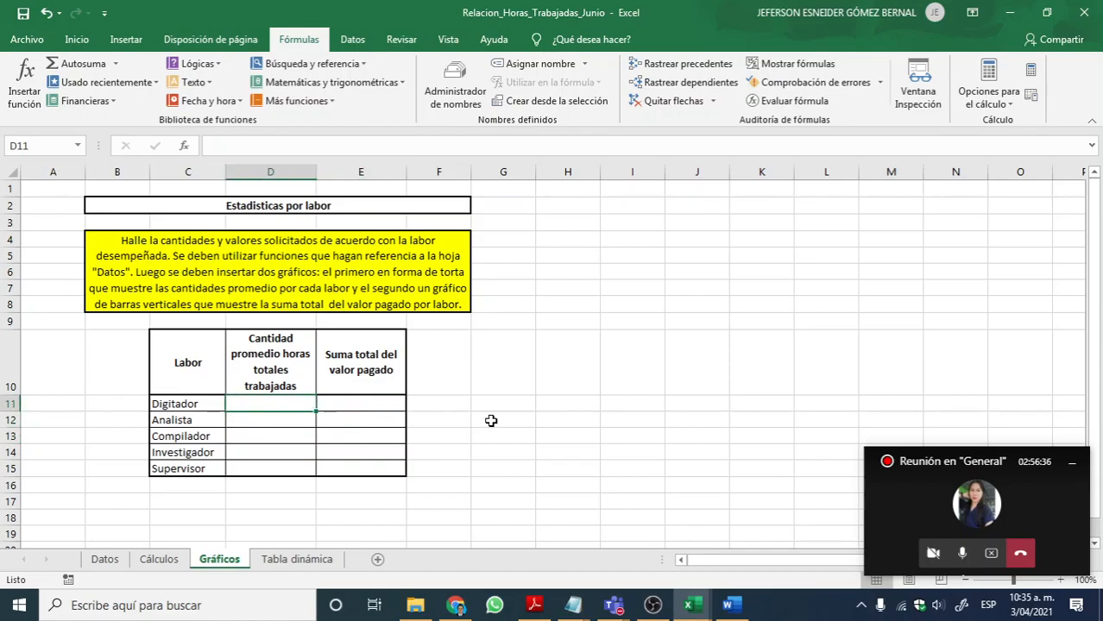
Step: Move the meeting window clear of the zoom controls and enlarge the Gráficos sheet to 120%, bringing the whole Labor table into view
{"action": "left_click_drag", "start_coordinate": [963, 461], "coordinate": [977, 424]}
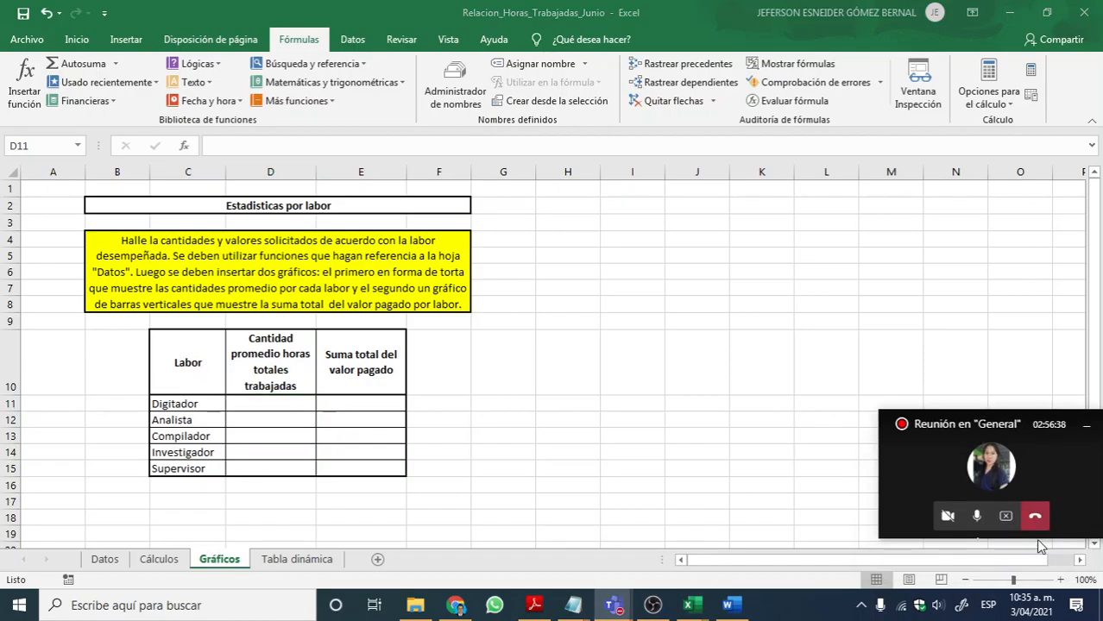
{"action": "left_click", "coordinate": [1061, 580]}
{"action": "left_click", "coordinate": [1061, 580]}
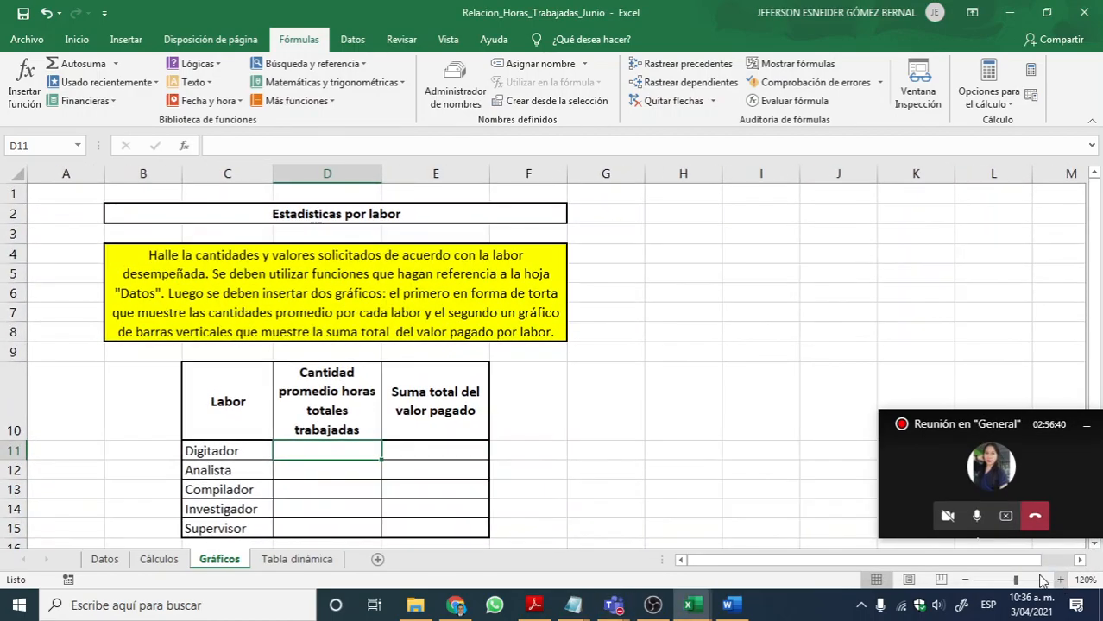
{"action": "scroll", "coordinate": [506, 429], "scroll_direction": "down", "scroll_amount": 1}
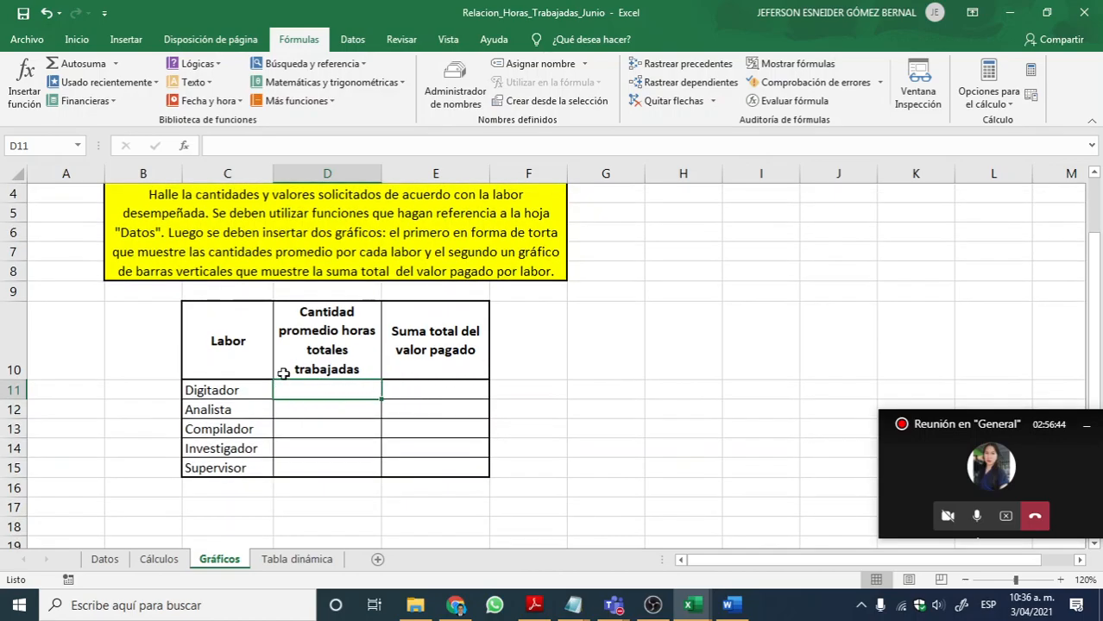
Step: Examine the Labor and average total hours headings together with the Digitador row to establish what D11 must calculate
{"action": "left_click", "coordinate": [232, 390]}
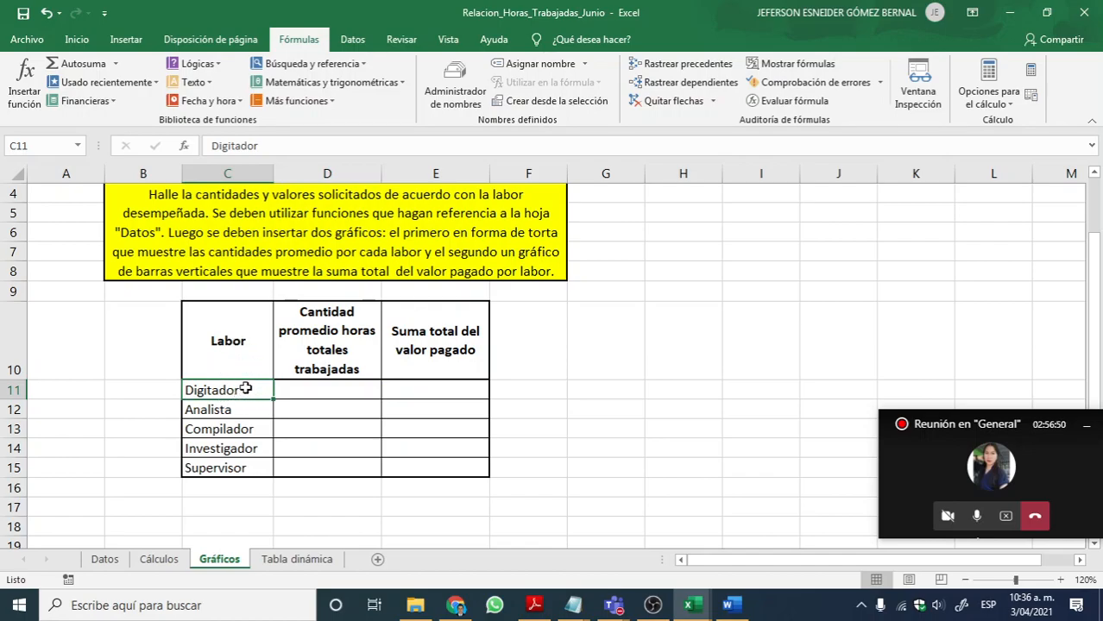
{"action": "left_click", "coordinate": [239, 347]}
{"action": "left_click", "coordinate": [255, 390]}
{"action": "left_click", "coordinate": [329, 335]}
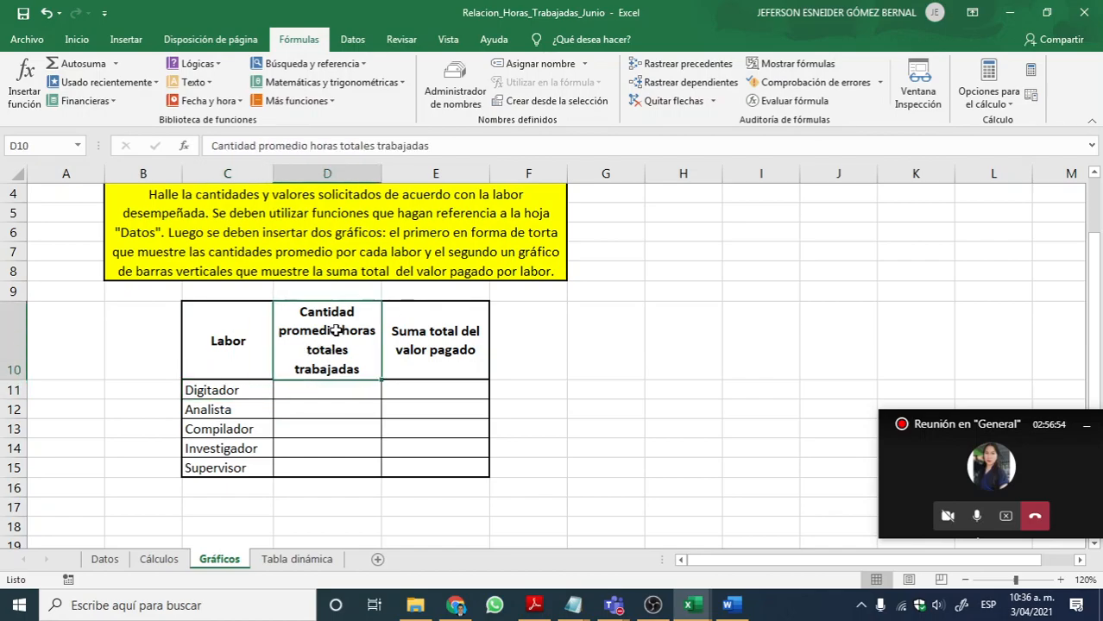
{"action": "left_click", "coordinate": [315, 388]}
{"action": "key", "text": "Left"}
{"action": "left_click", "coordinate": [301, 390]}
{"action": "left_click", "coordinate": [319, 390]}
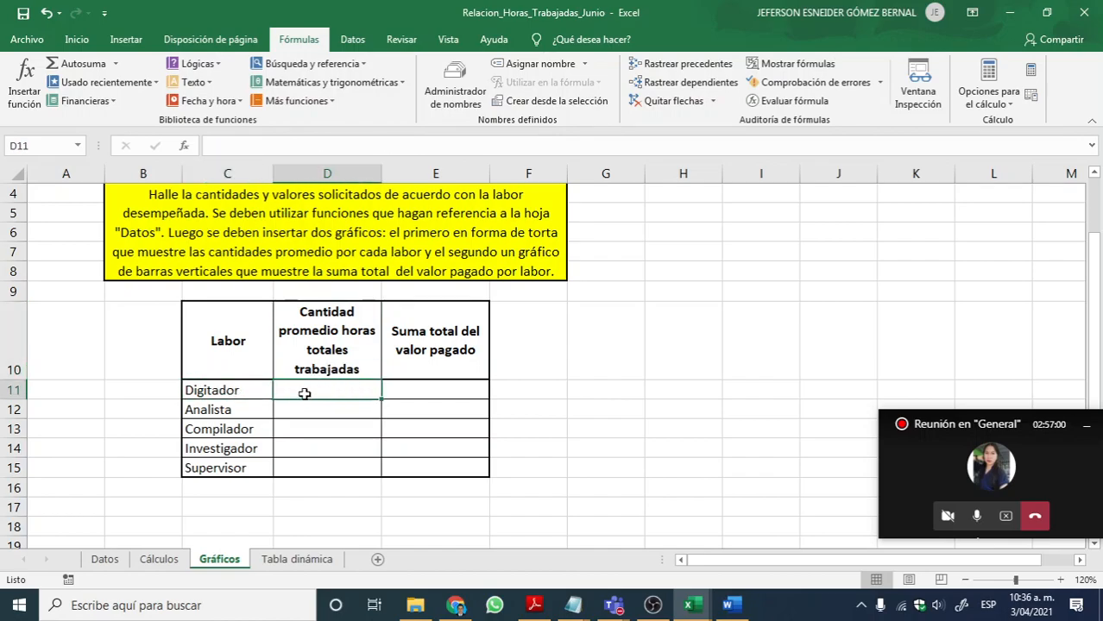
{"action": "left_click", "coordinate": [226, 388]}
{"action": "left_click", "coordinate": [313, 388]}
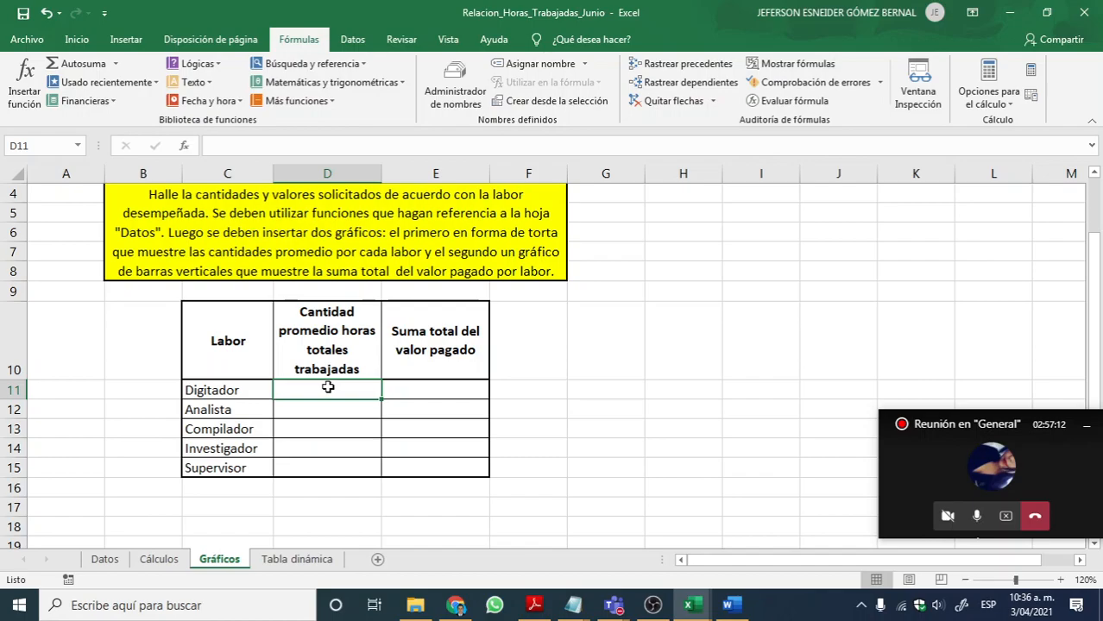
{"action": "left_click", "coordinate": [345, 82]}
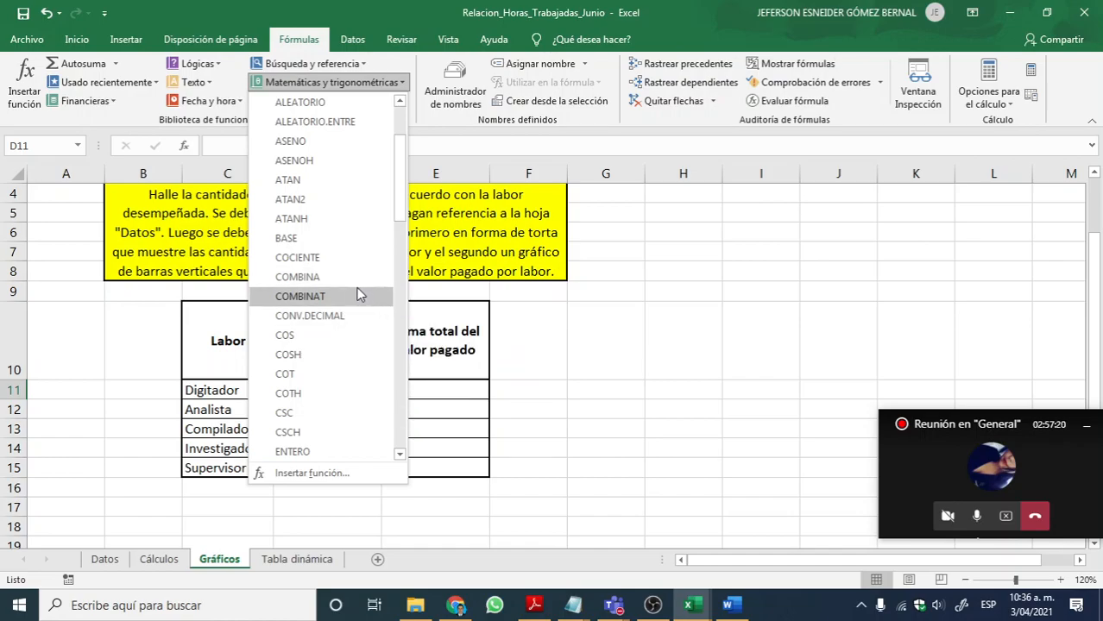
{"action": "scroll", "coordinate": [351, 333], "scroll_direction": "down", "scroll_amount": 2}
{"action": "scroll", "coordinate": [350, 332], "scroll_direction": "down", "scroll_amount": 8}
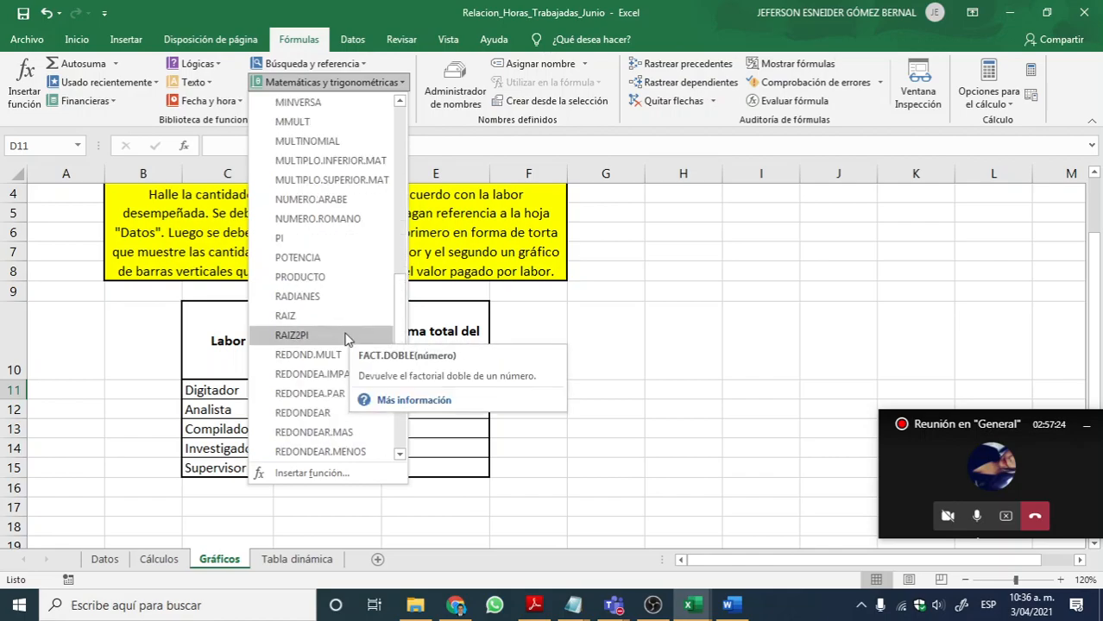
{"action": "scroll", "coordinate": [348, 362], "scroll_direction": "down", "scroll_amount": 6}
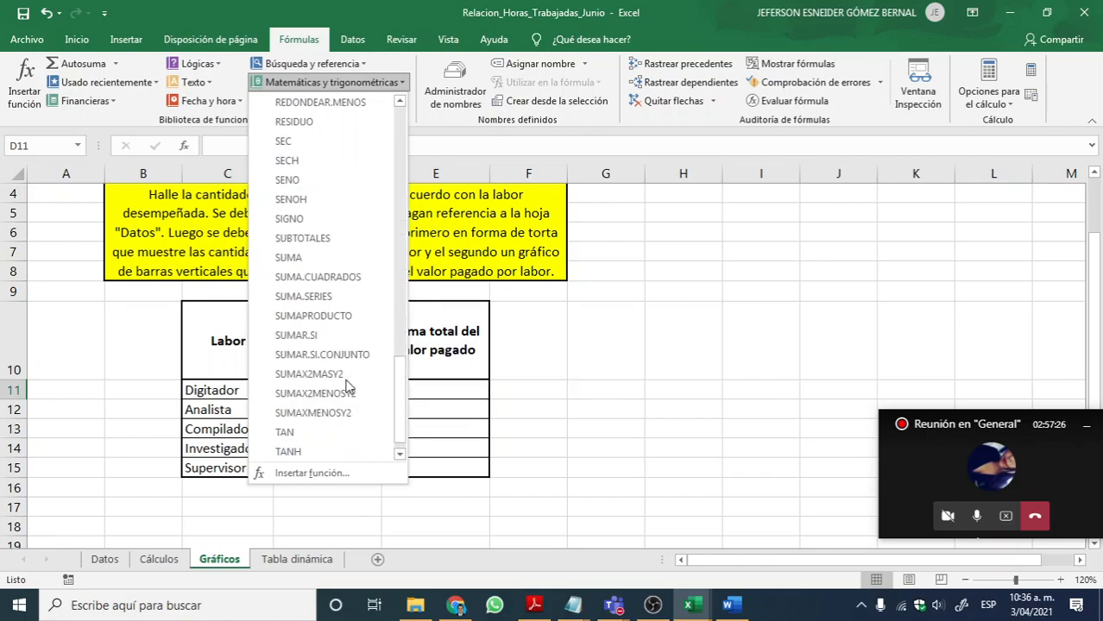
{"action": "left_click", "coordinate": [434, 347]}
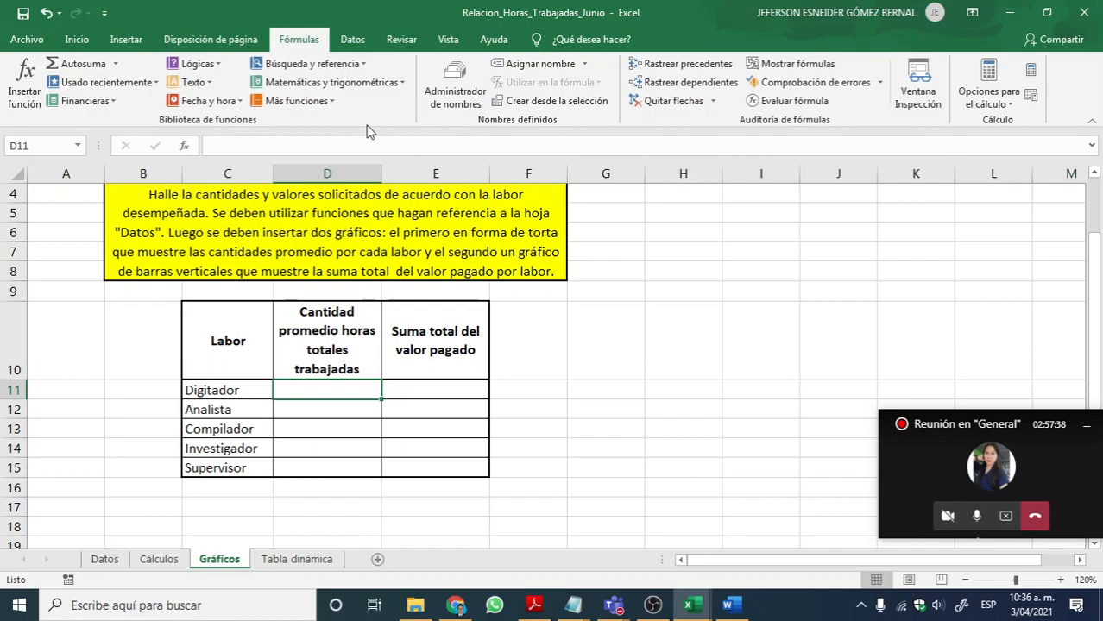
Step: Insert the statistical function PROMEDIO.SI in D11 and move its arguments dialog clear of the Labor table
{"action": "left_click", "coordinate": [296, 101]}
{"action": "mouse_move", "coordinate": [312, 130]}
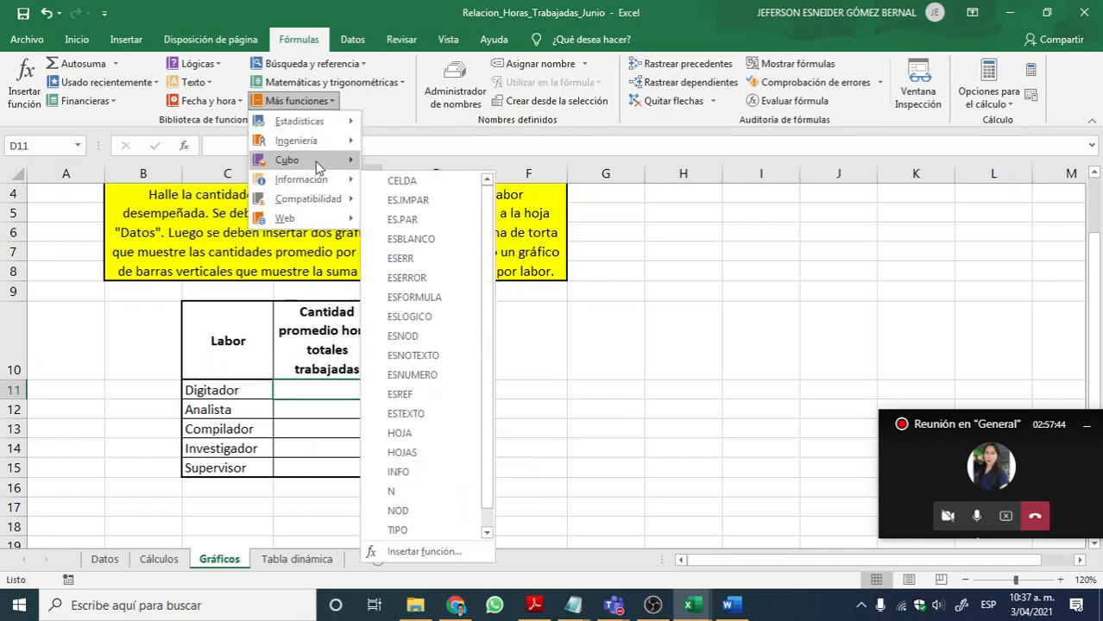
{"action": "mouse_move", "coordinate": [322, 200]}
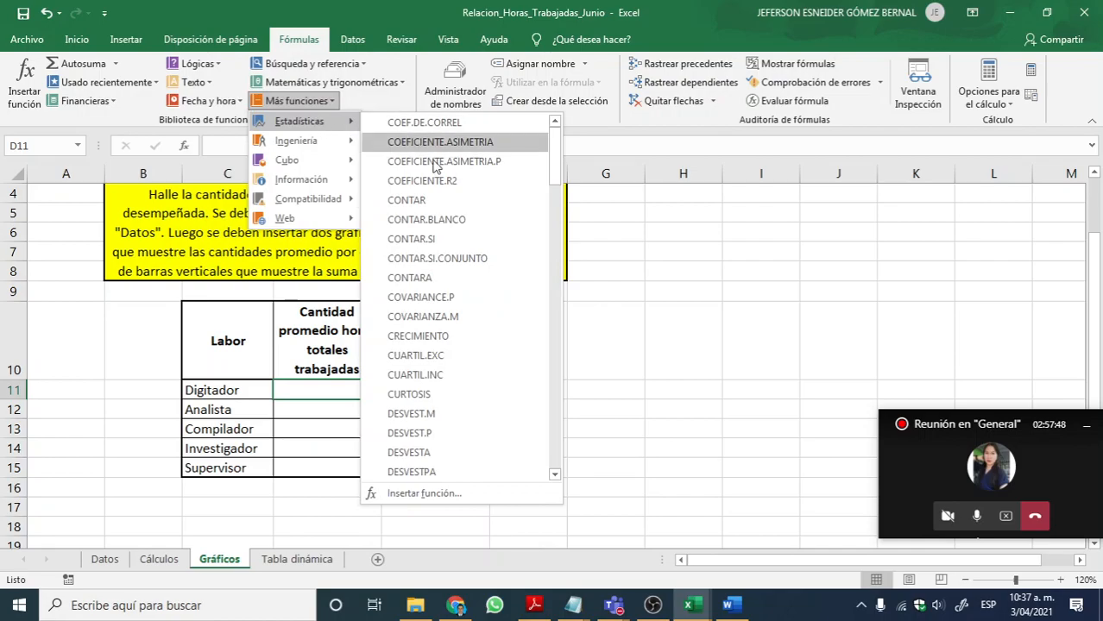
{"action": "scroll", "coordinate": [480, 345], "scroll_direction": "down", "scroll_amount": 13}
{"action": "scroll", "coordinate": [480, 384], "scroll_direction": "down", "scroll_amount": 12}
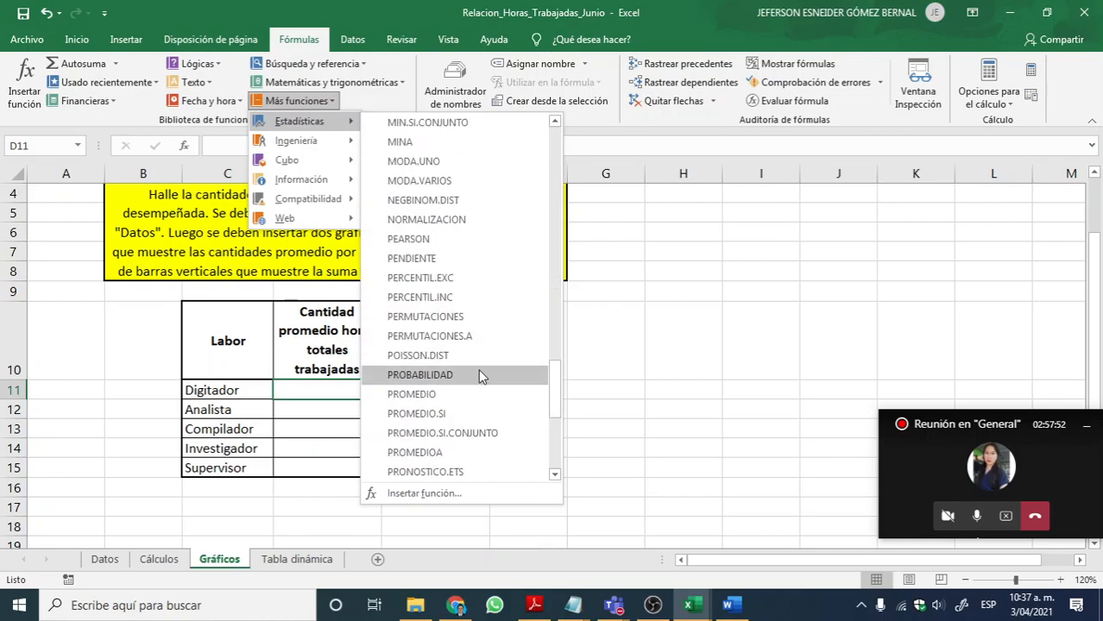
{"action": "left_click", "coordinate": [475, 412]}
{"action": "left_click_drag", "start_coordinate": [533, 147], "coordinate": [775, 140]}
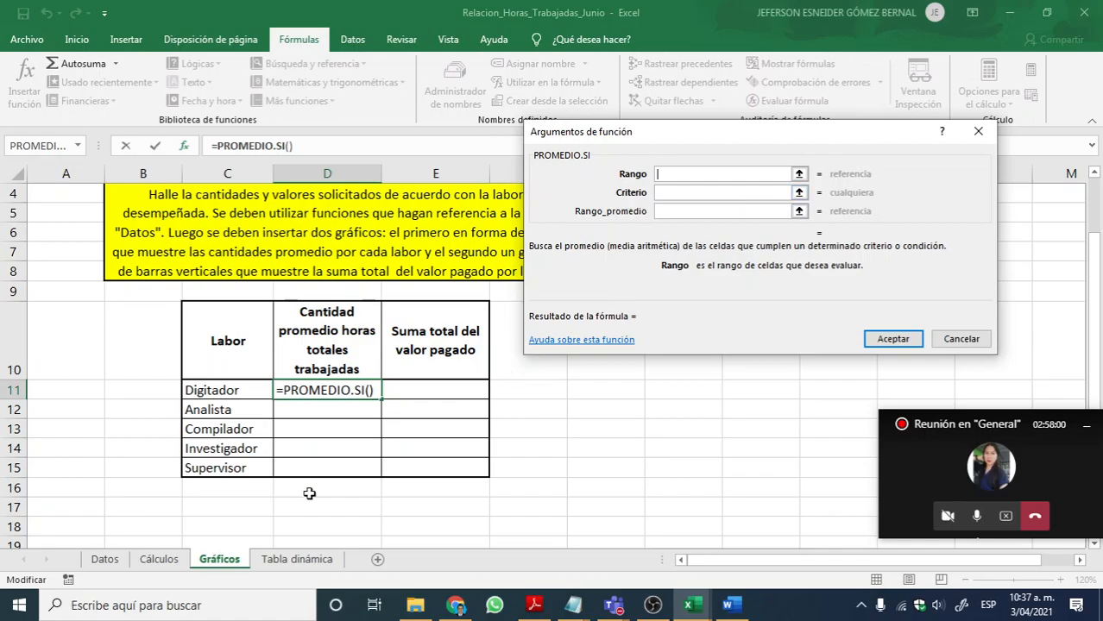
Step: Set the PROMEDIO.SI Rango argument to the Labor column on the Datos sheet, E10:E39
{"action": "left_click", "coordinate": [799, 174]}
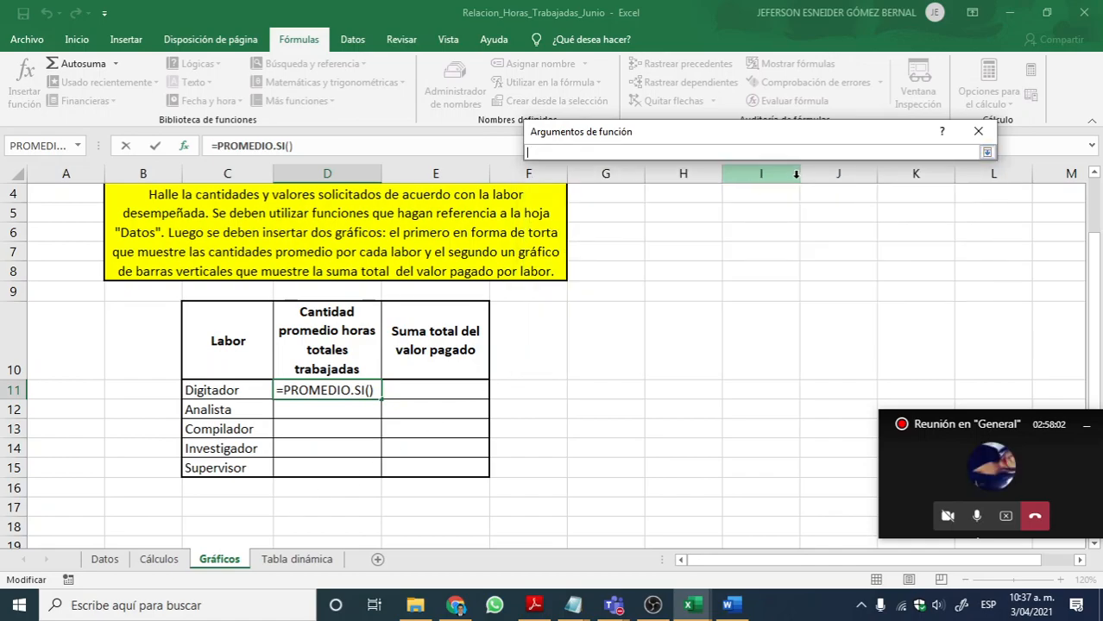
{"action": "left_click", "coordinate": [105, 559]}
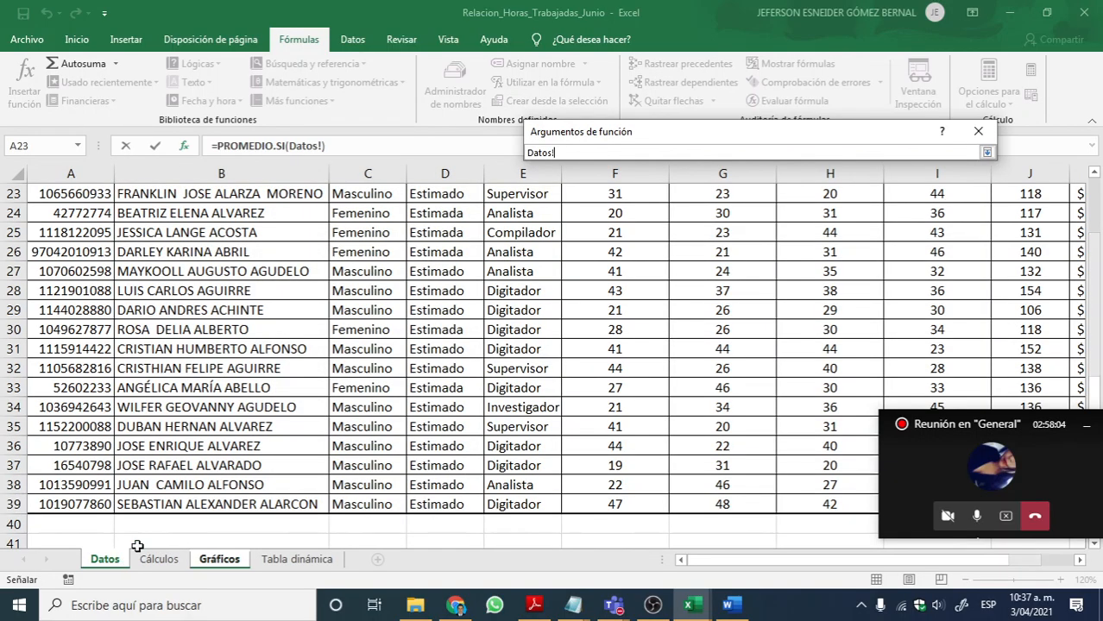
{"action": "scroll", "coordinate": [455, 390], "scroll_direction": "up", "scroll_amount": 6}
{"action": "scroll", "coordinate": [455, 390], "scroll_direction": "up", "scroll_amount": 2}
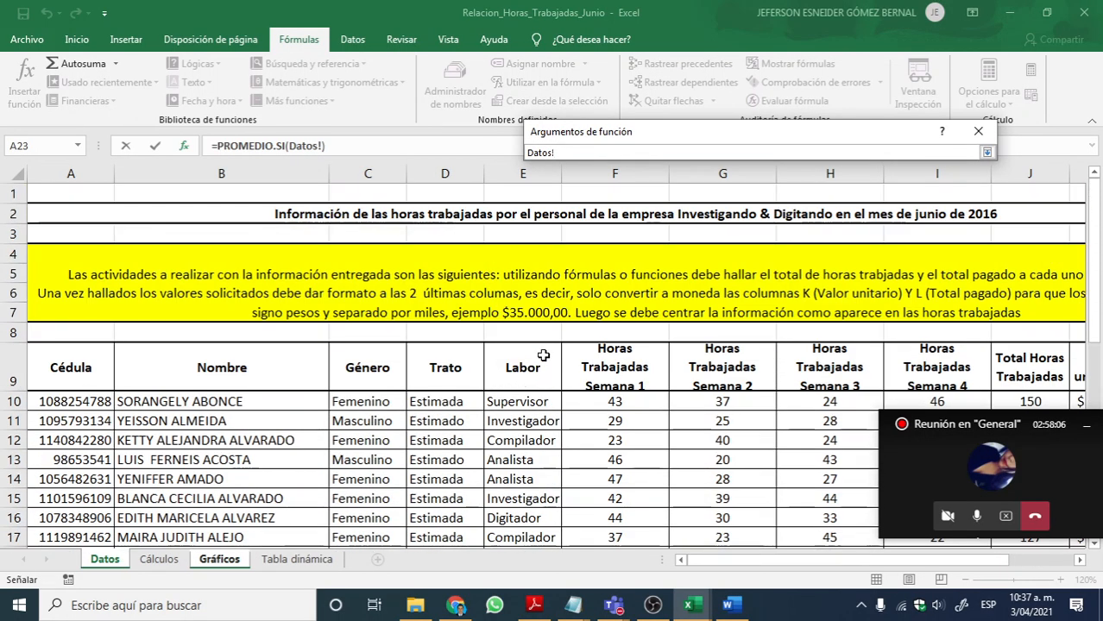
{"action": "scroll", "coordinate": [540, 353], "scroll_direction": "down", "scroll_amount": 1}
{"action": "left_click_drag", "start_coordinate": [526, 341], "coordinate": [528, 523]}
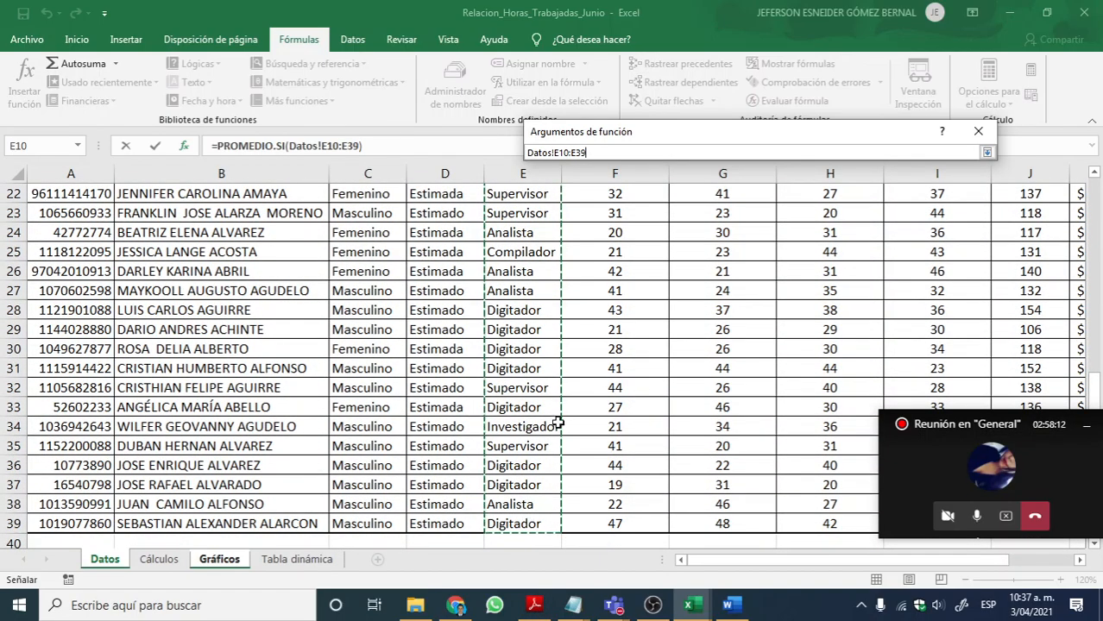
{"action": "left_click", "coordinate": [986, 152]}
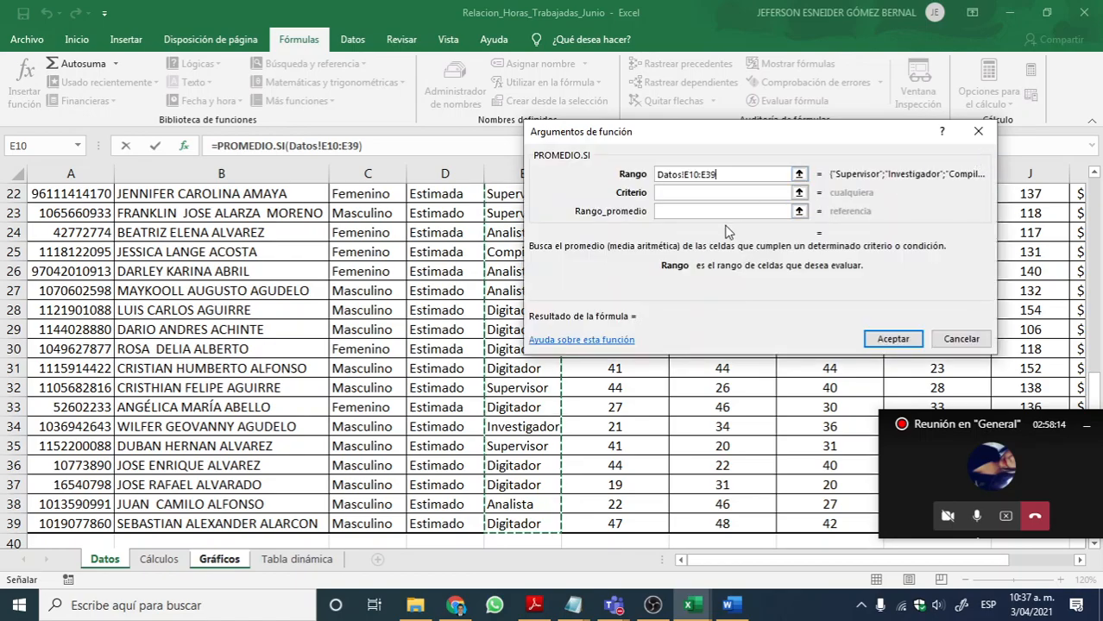
Step: Set the Criterio argument of PROMEDIO.SI to Digitador
{"action": "left_click", "coordinate": [700, 191]}
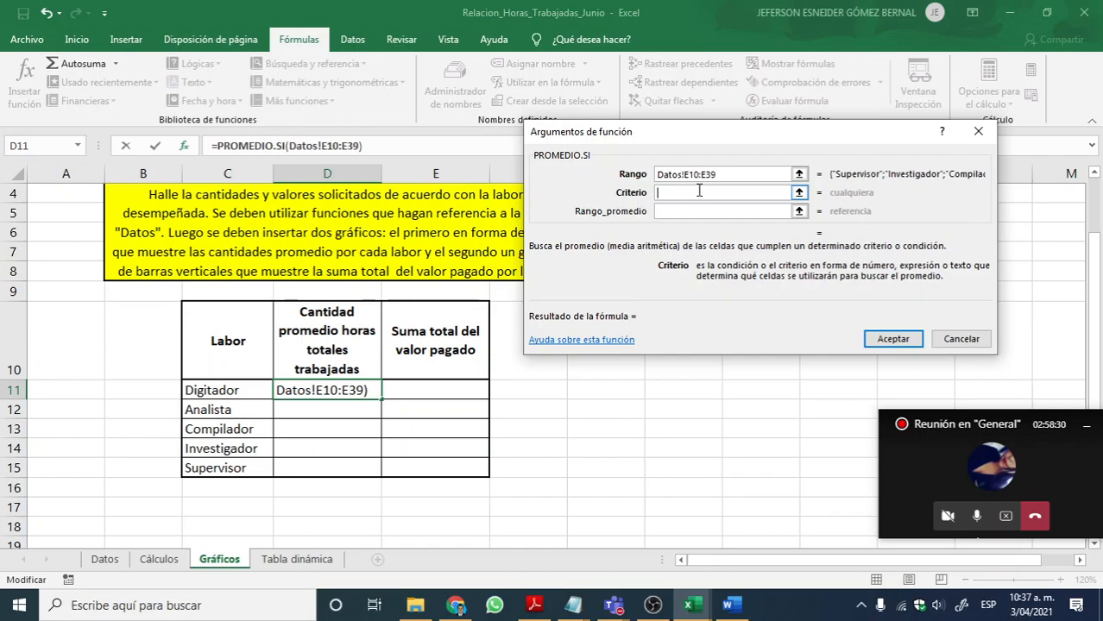
{"action": "type", "text": "Digitador"}
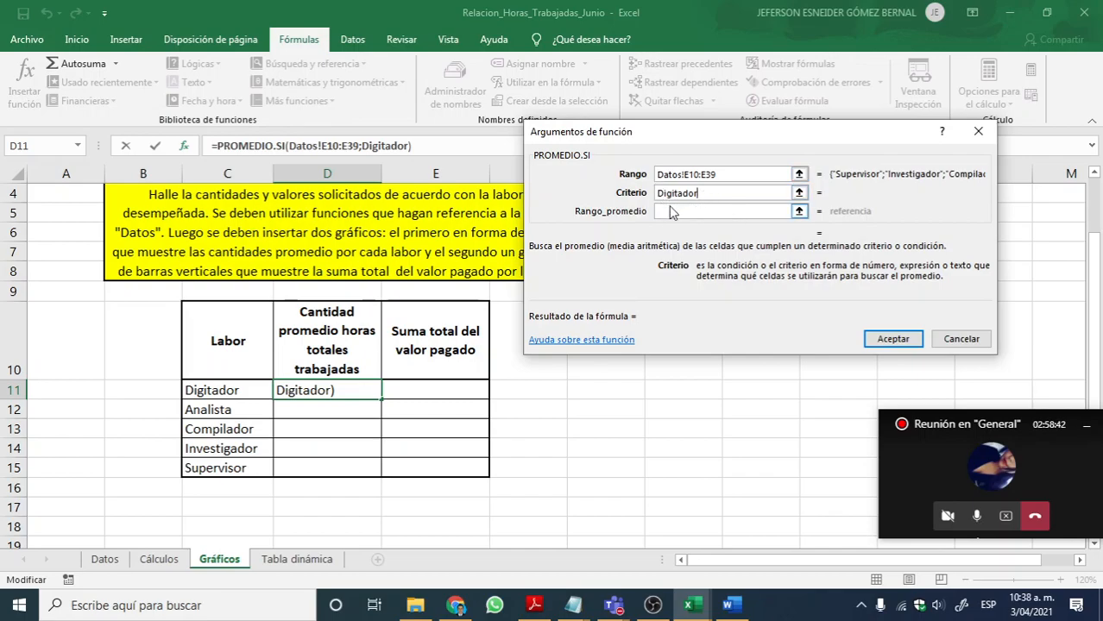
{"action": "left_click", "coordinate": [670, 210]}
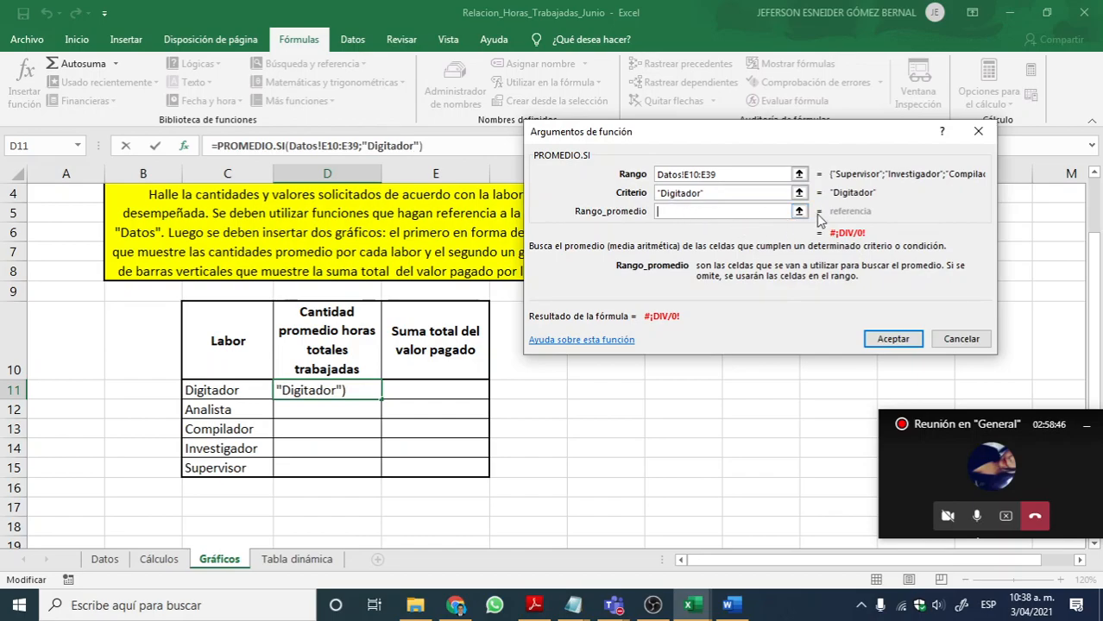
Step: Set Rango_promedio to the Total Horas Trabajadas cells J10:J39 on Datos and accept the PROMEDIO.SI function in D11
{"action": "left_click", "coordinate": [799, 213]}
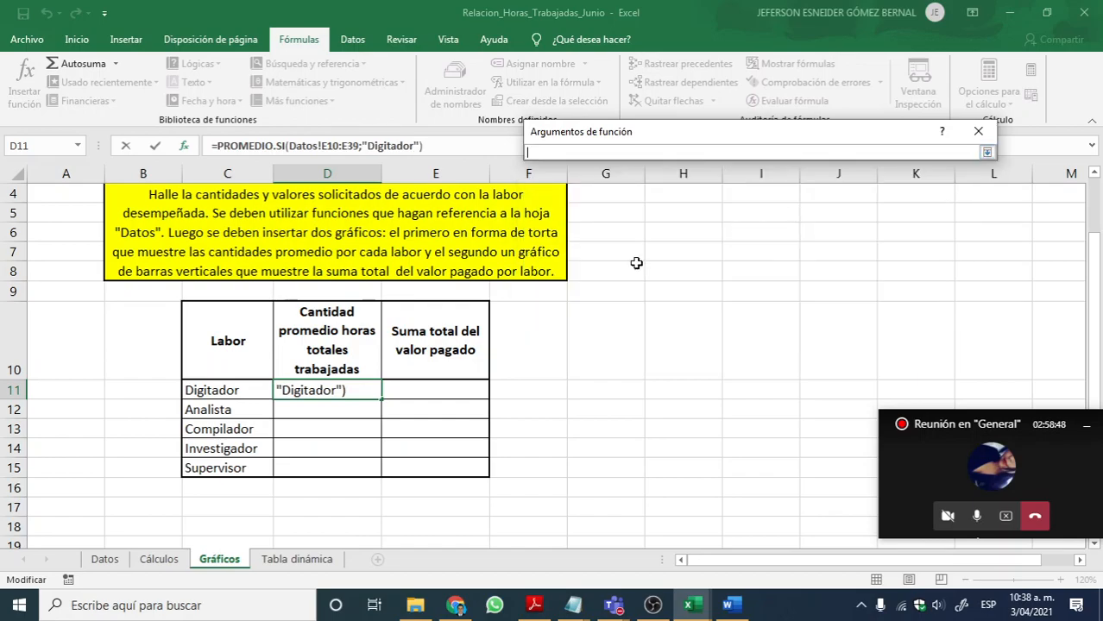
{"action": "left_click", "coordinate": [119, 562]}
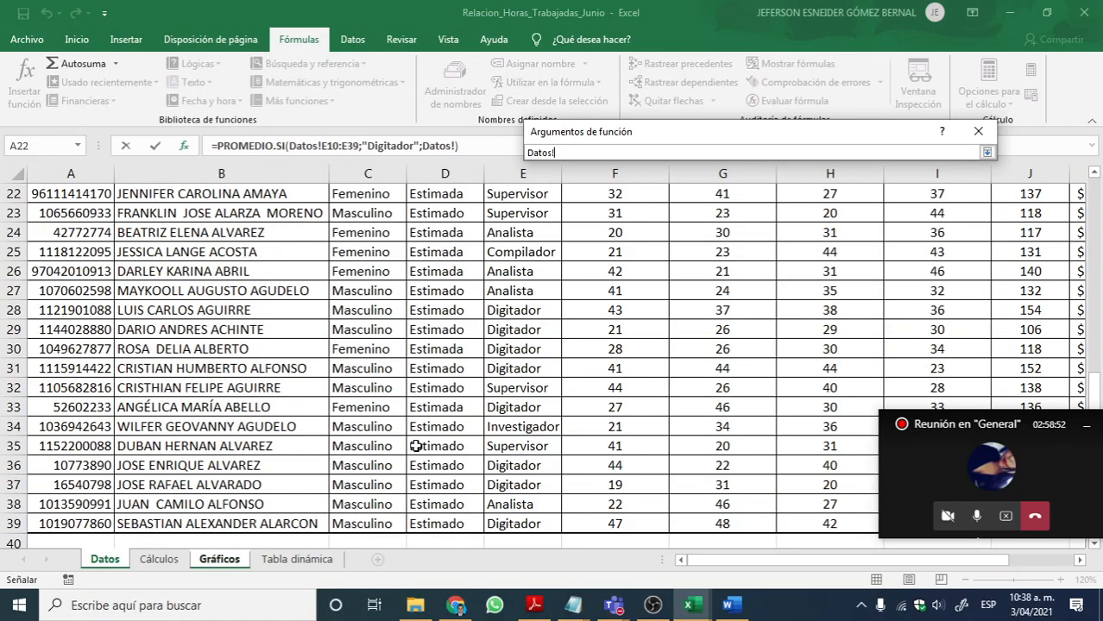
{"action": "scroll", "coordinate": [729, 471], "scroll_direction": "up", "scroll_amount": 2}
{"action": "left_click_drag", "start_coordinate": [725, 565], "coordinate": [890, 568]}
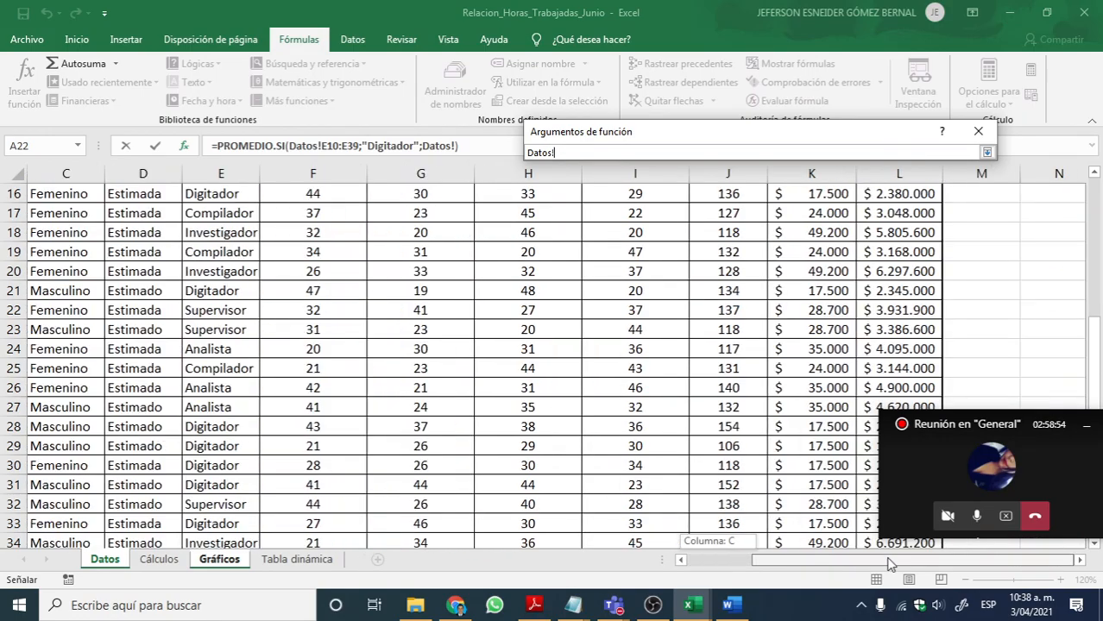
{"action": "scroll", "coordinate": [824, 393], "scroll_direction": "up", "scroll_amount": 5}
{"action": "scroll", "coordinate": [819, 371], "scroll_direction": "down", "scroll_amount": 1}
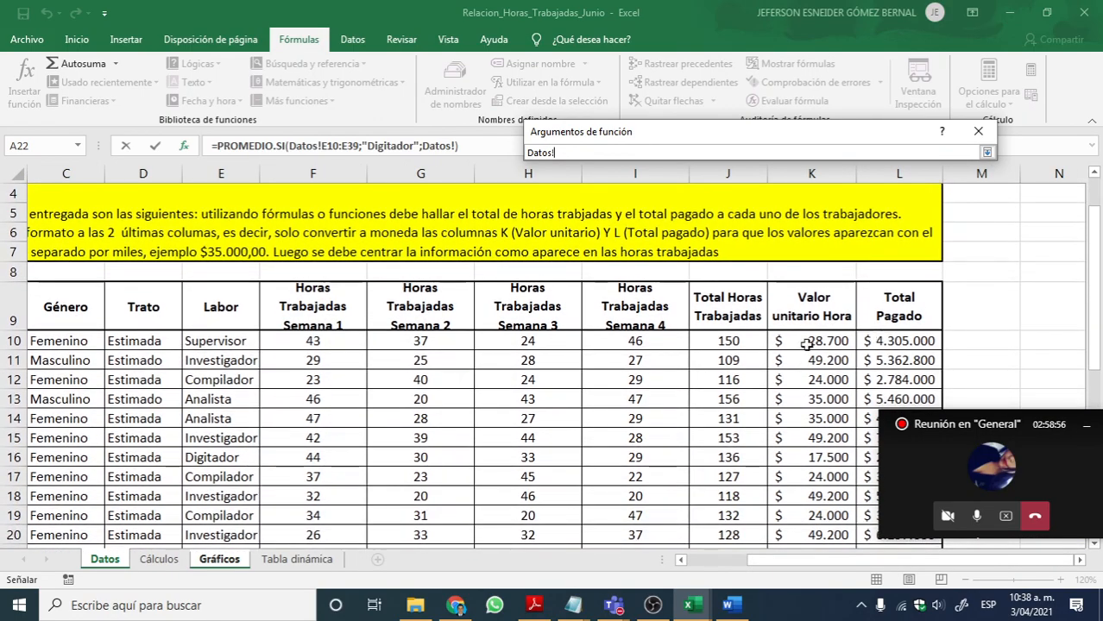
{"action": "left_click_drag", "start_coordinate": [727, 341], "coordinate": [728, 510]}
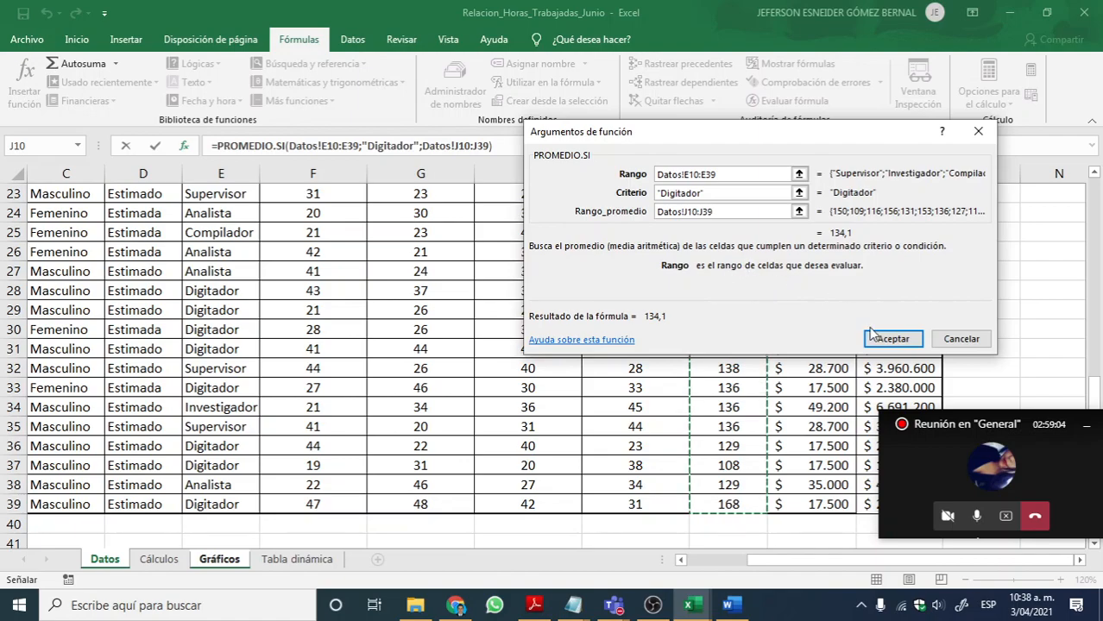
{"action": "left_click", "coordinate": [889, 339]}
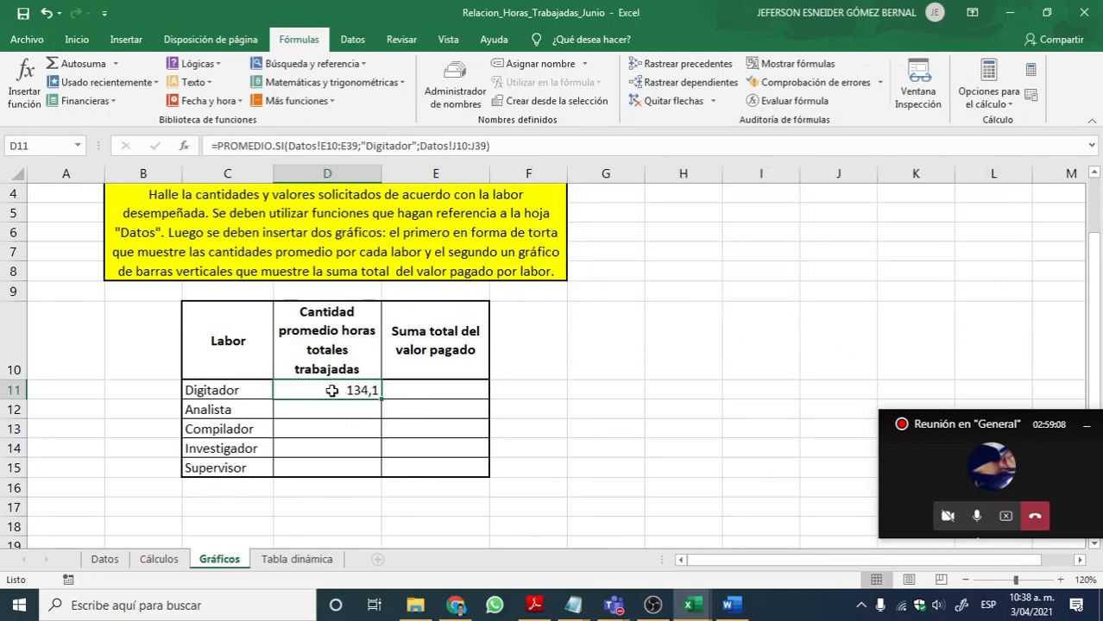
Step: Review the PROMEDIO.SI formula stored in D11 without altering it
{"action": "double_click", "coordinate": [347, 390]}
{"action": "key", "text": "Return"}
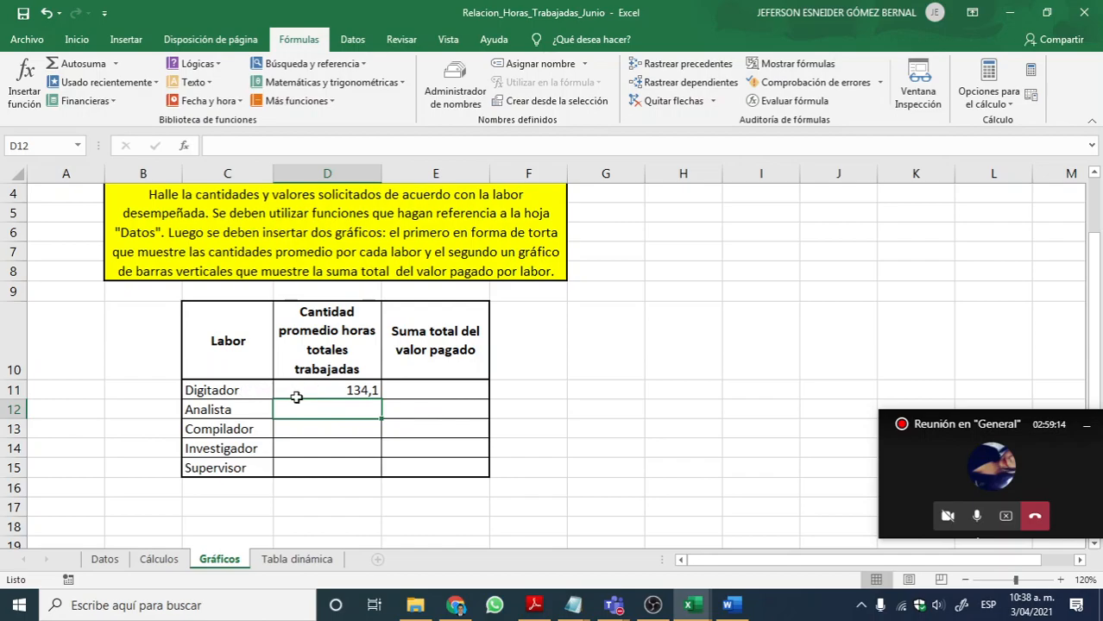
{"action": "left_click", "coordinate": [342, 391]}
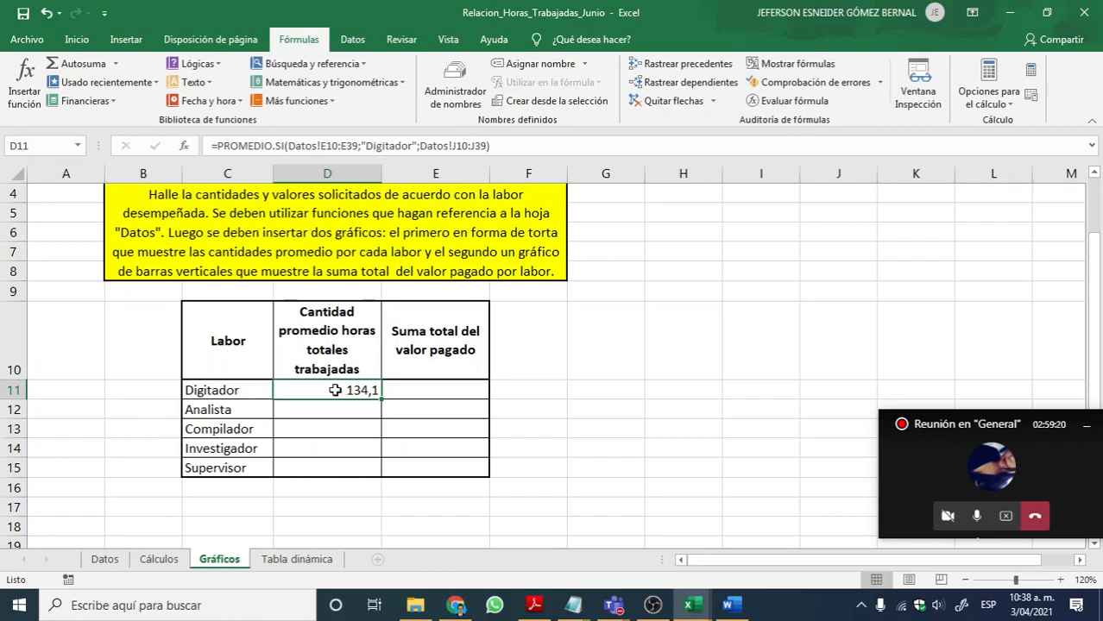
{"action": "double_click", "coordinate": [334, 390]}
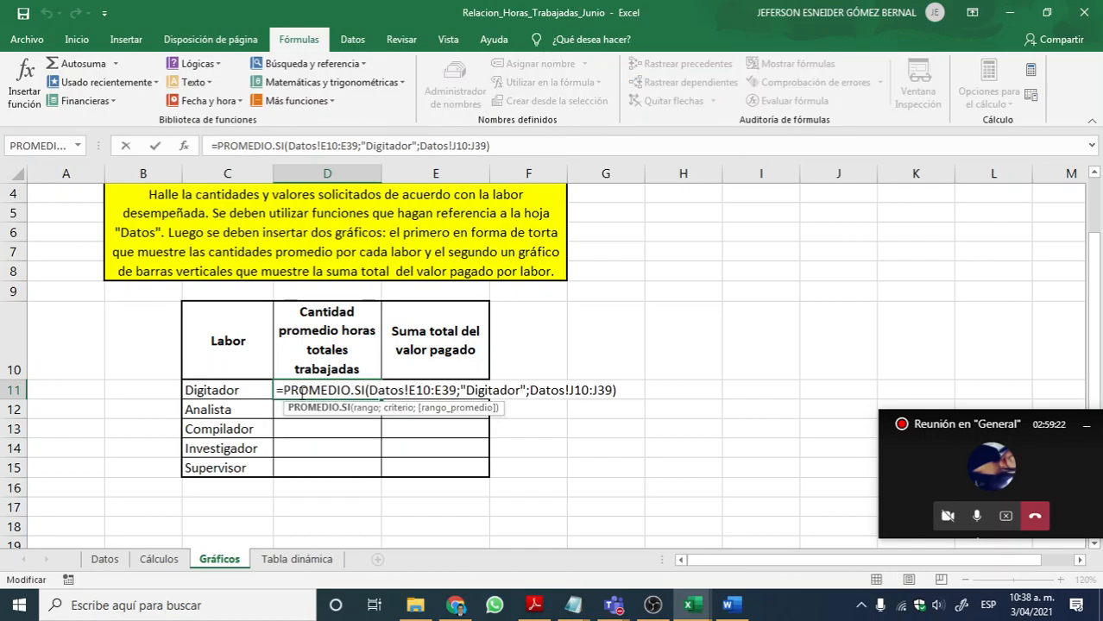
{"action": "key", "text": "Escape"}
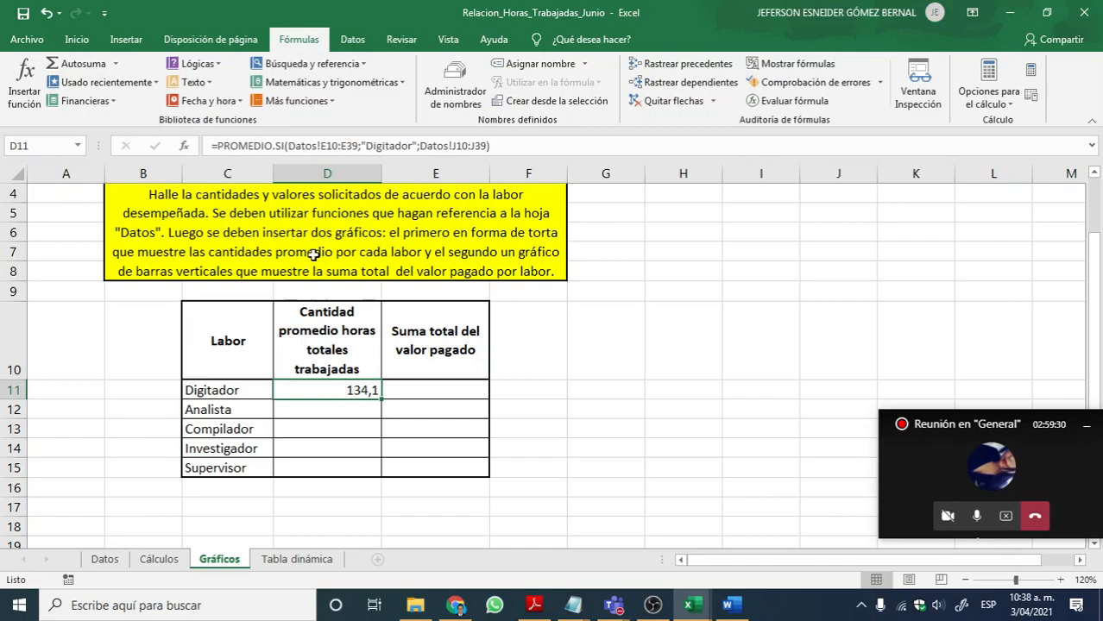
Step: Examine the arguments of the D11 formula and copy its full text, from the equals sign to the closing parenthesis
{"action": "double_click", "coordinate": [344, 391]}
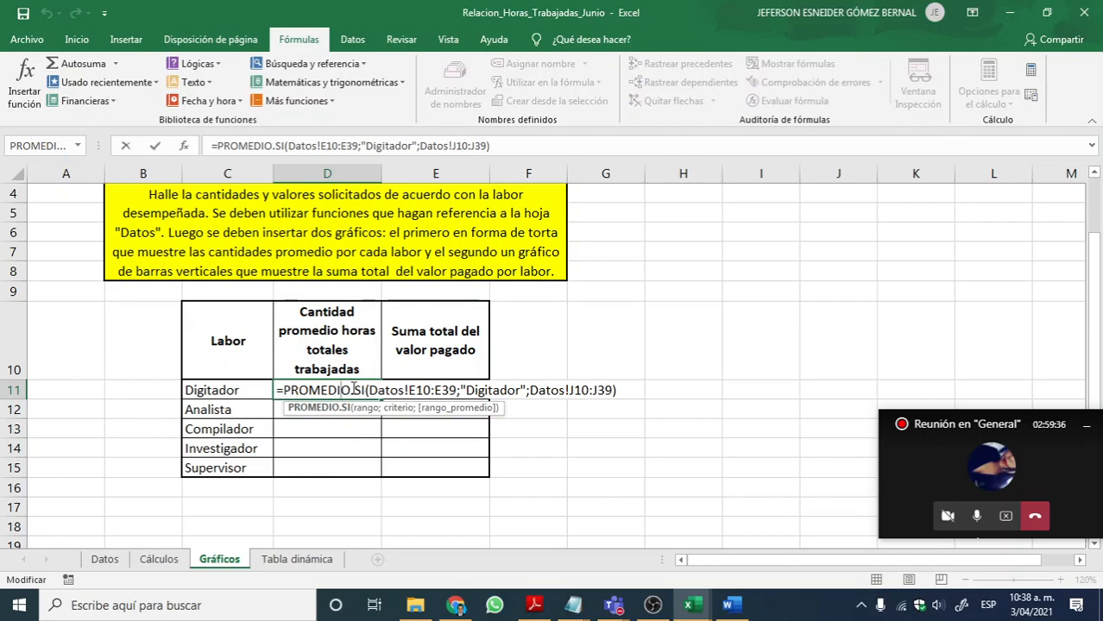
{"action": "left_click_drag", "start_coordinate": [367, 390], "coordinate": [611, 388]}
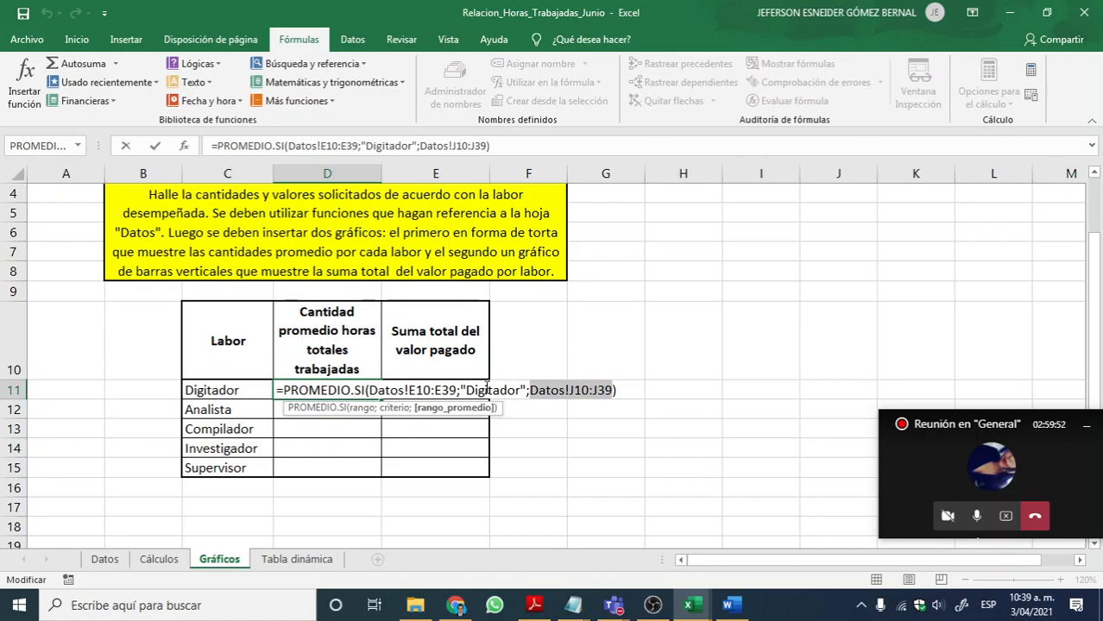
{"action": "left_click_drag", "start_coordinate": [277, 390], "coordinate": [628, 394]}
{"action": "key", "text": "ctrl+c"}
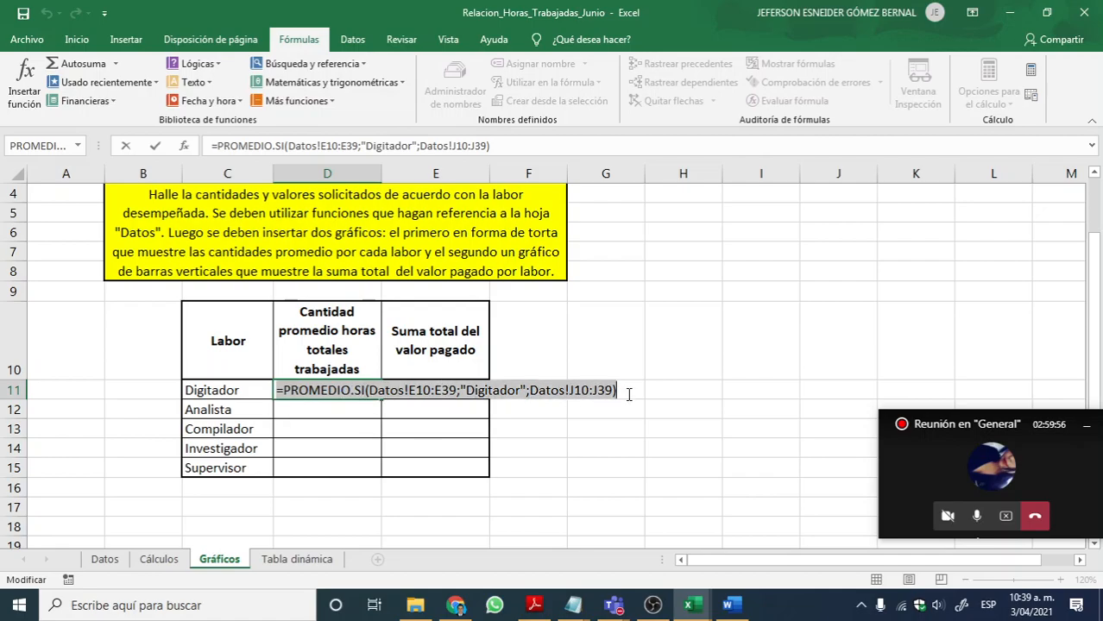
{"action": "key", "text": "Return"}
{"action": "left_click", "coordinate": [361, 387]}
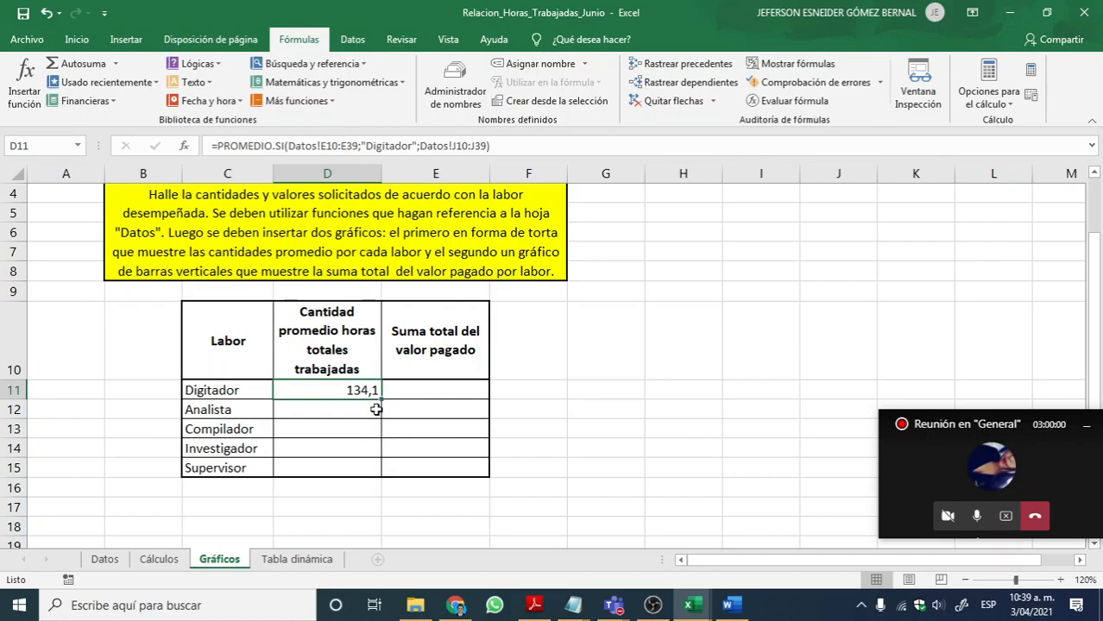
{"action": "double_click", "coordinate": [362, 388]}
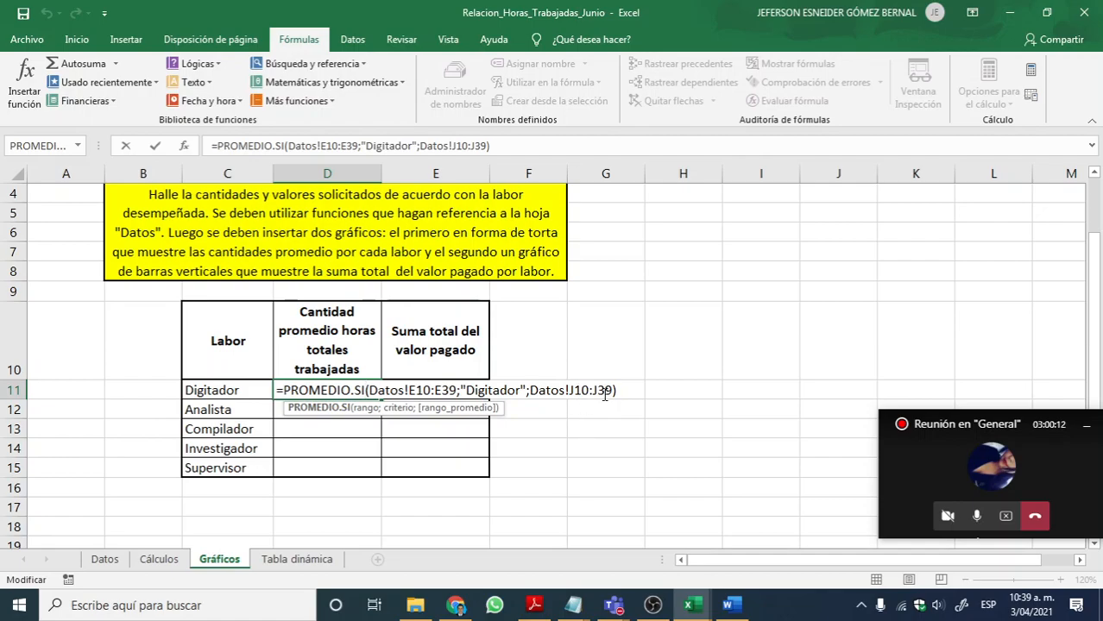
{"action": "key", "text": "Return"}
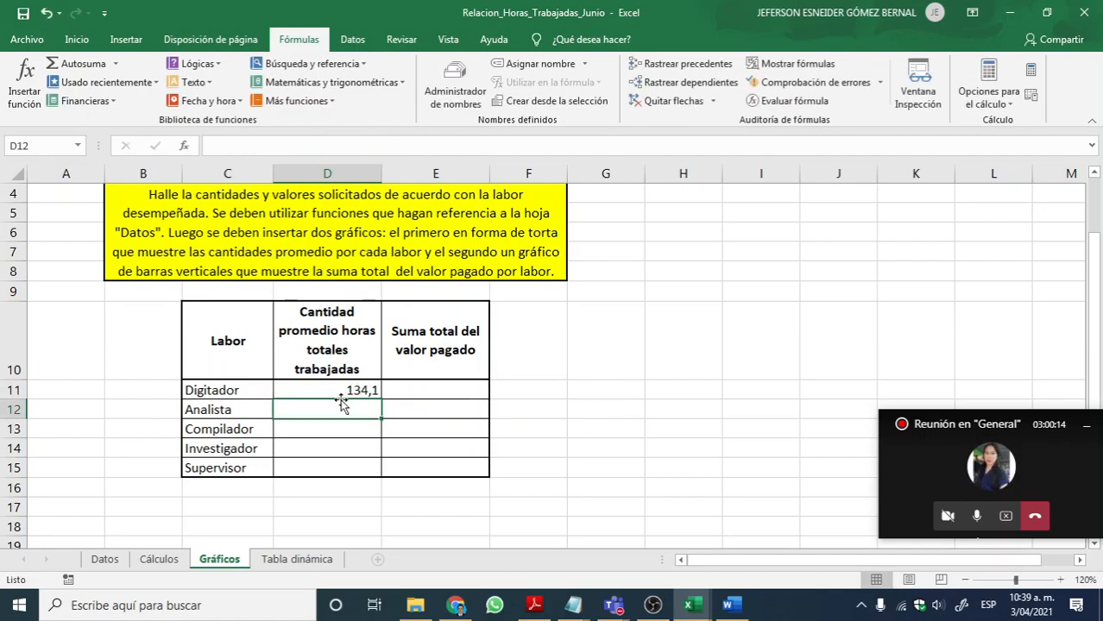
Step: Paste the copied PROMEDIO.SI formula into D12 and replace its criterion with Analista
{"action": "double_click", "coordinate": [325, 409]}
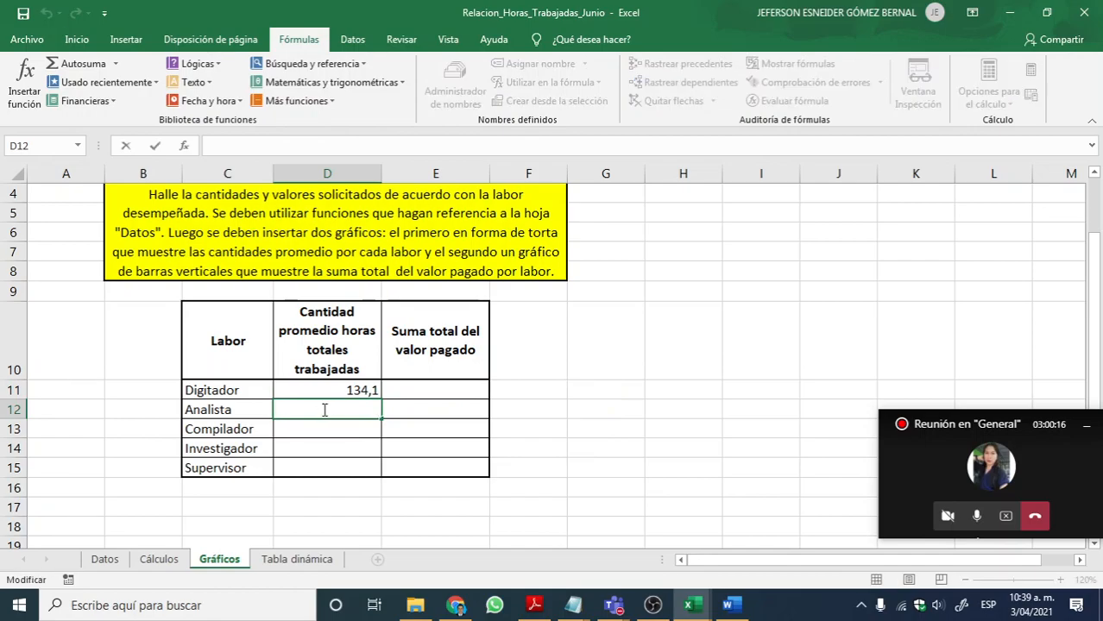
{"action": "key", "text": "ctrl+v"}
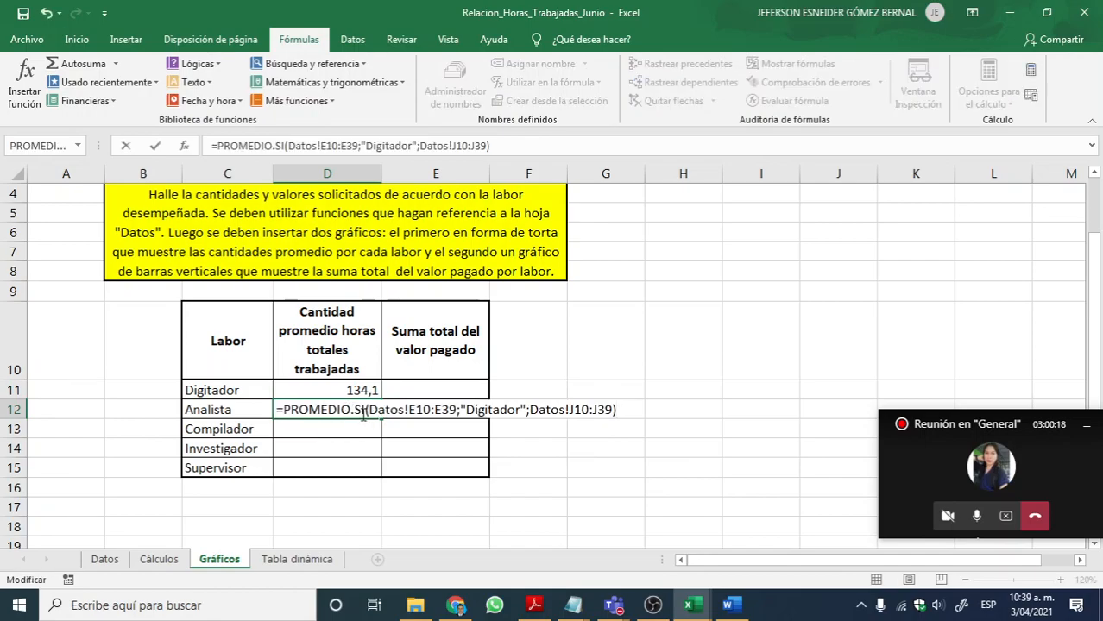
{"action": "left_click_drag", "start_coordinate": [467, 411], "coordinate": [522, 411]}
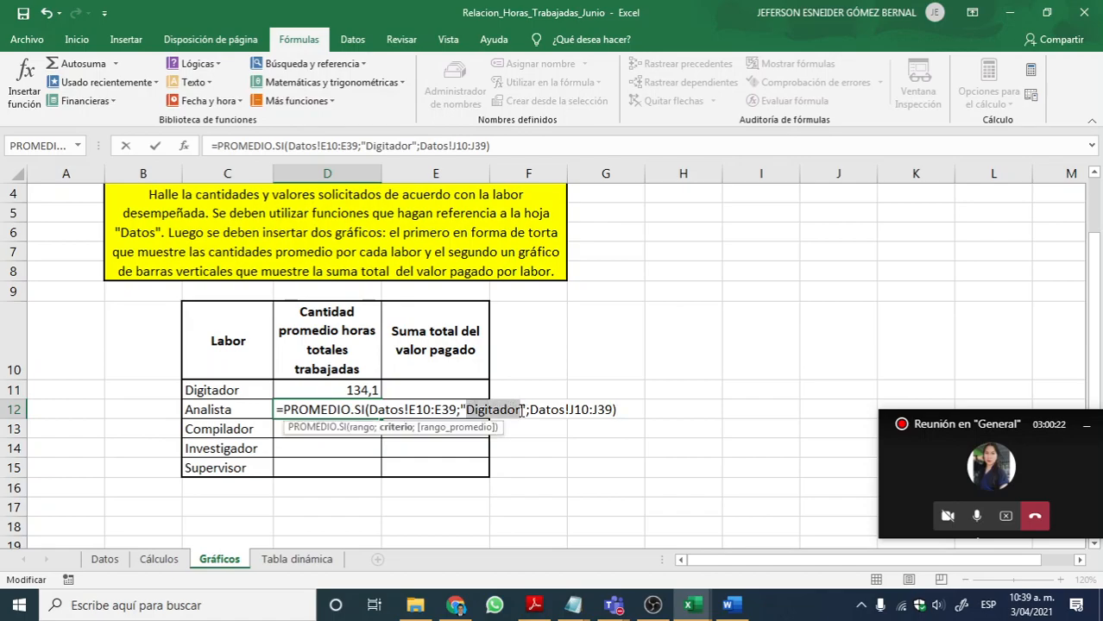
{"action": "type", "text": "Analist"}
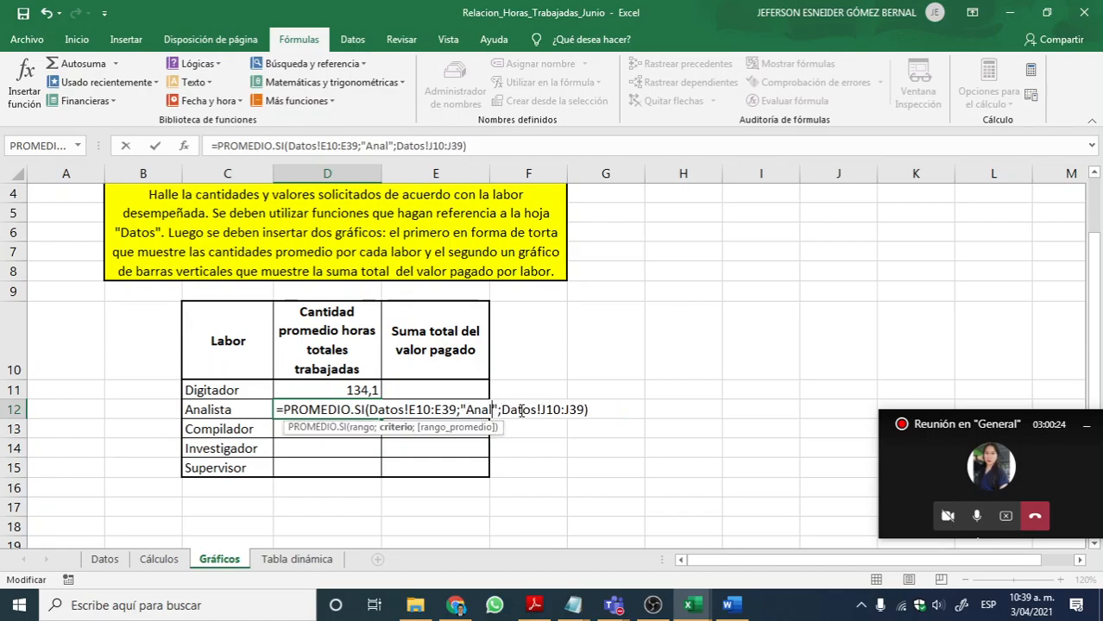
{"action": "type", "text": "a"}
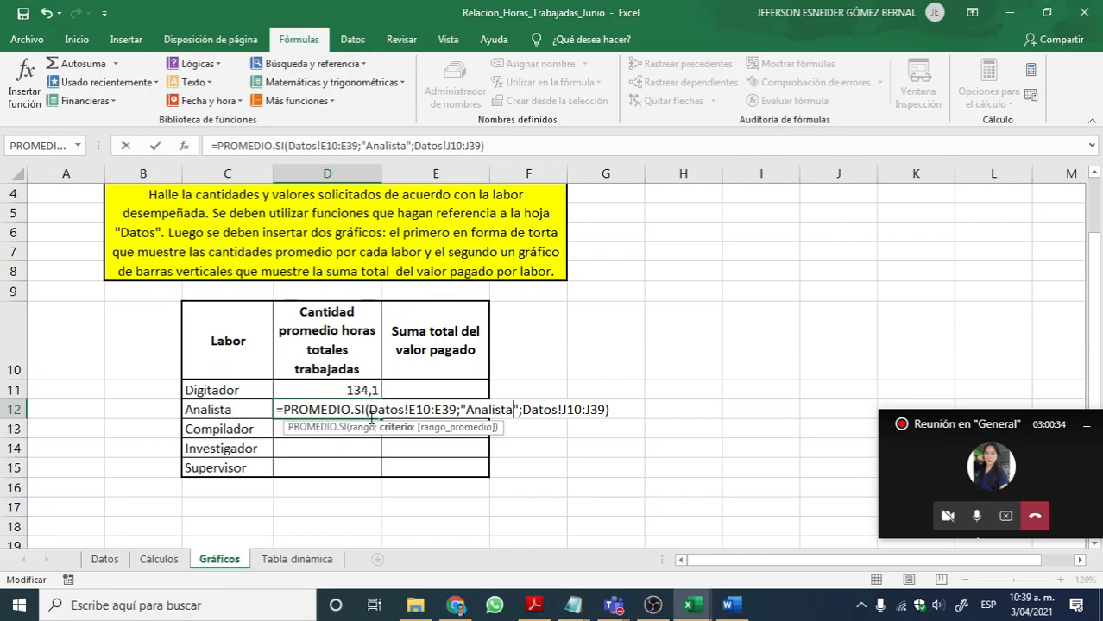
{"action": "key", "text": "Return"}
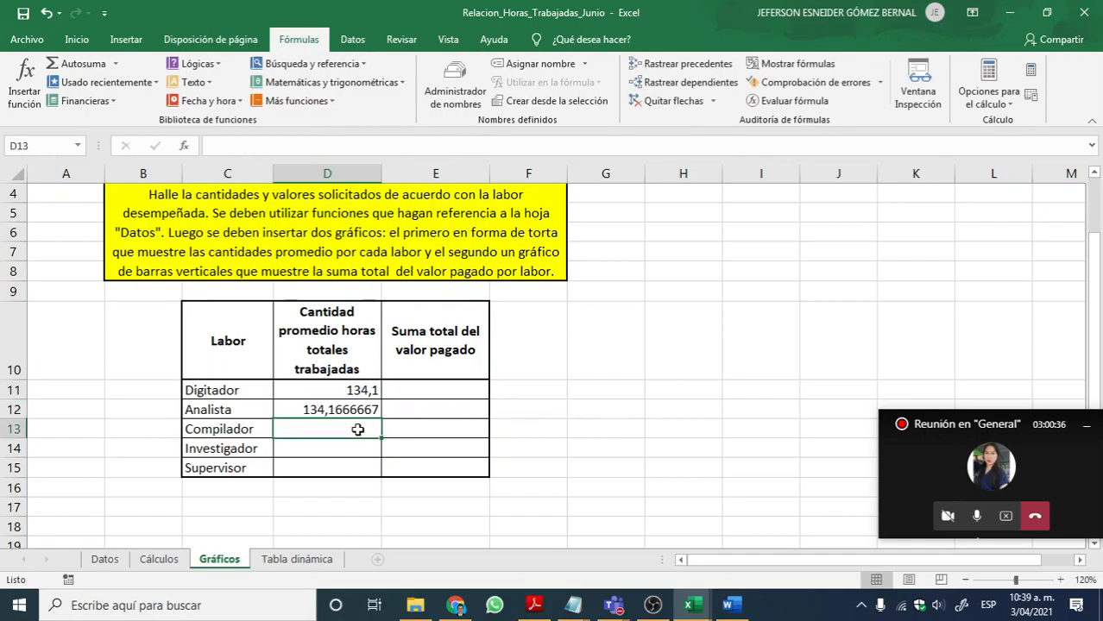
Step: Paste the copied PROMEDIO.SI formula into D13 and replace its criterion with Compilador
{"action": "double_click", "coordinate": [342, 430]}
{"action": "key", "text": "ctrl+v"}
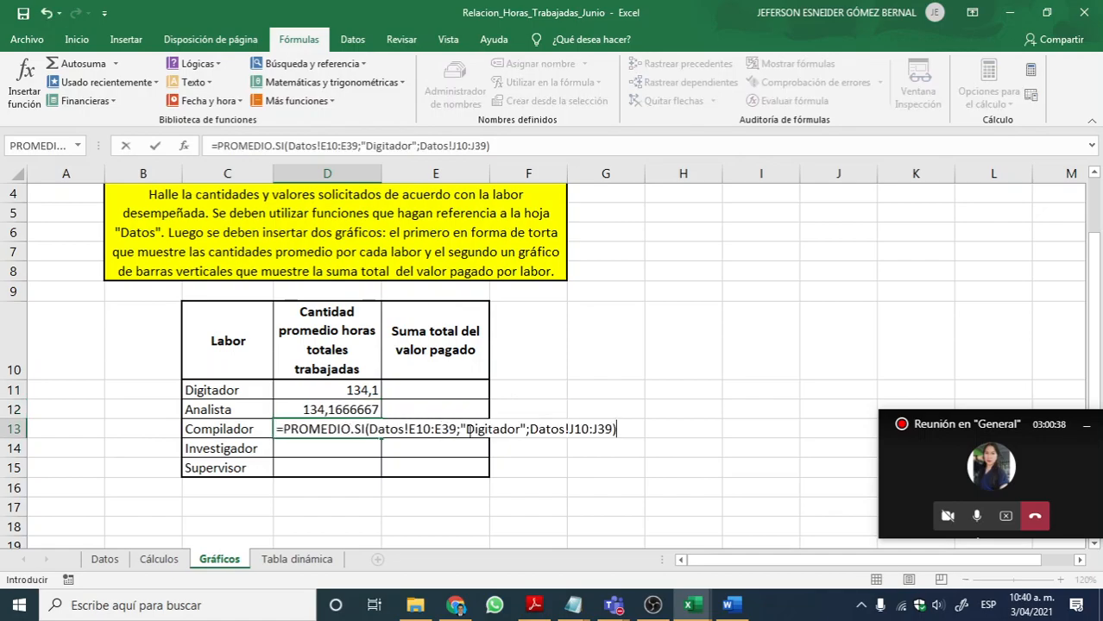
{"action": "left_click_drag", "start_coordinate": [466, 429], "coordinate": [516, 428]}
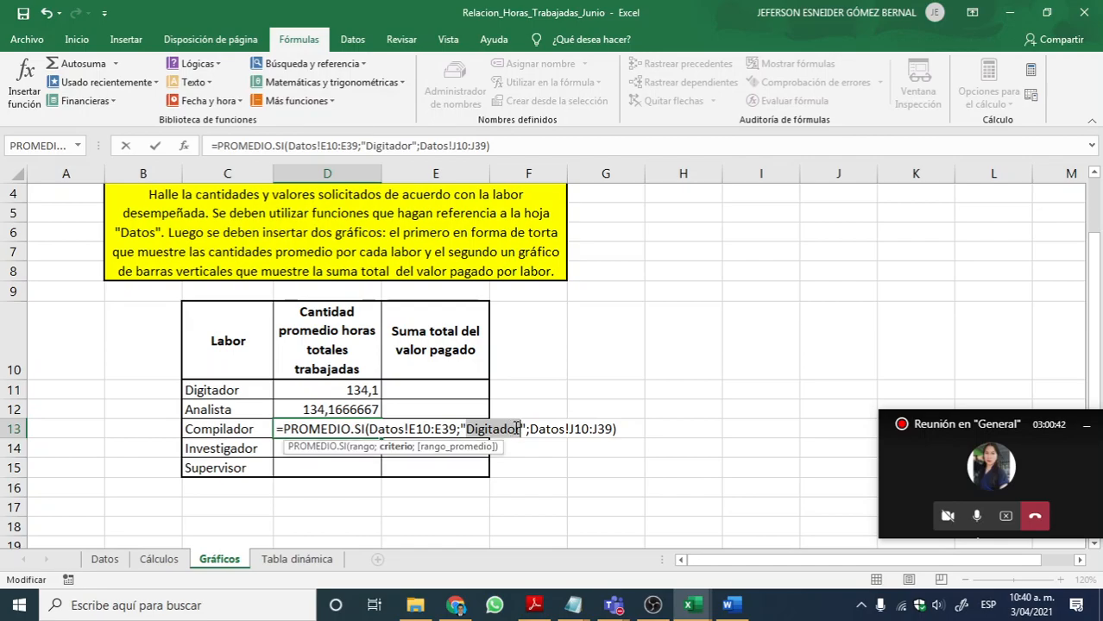
{"action": "type", "text": "Compilador"}
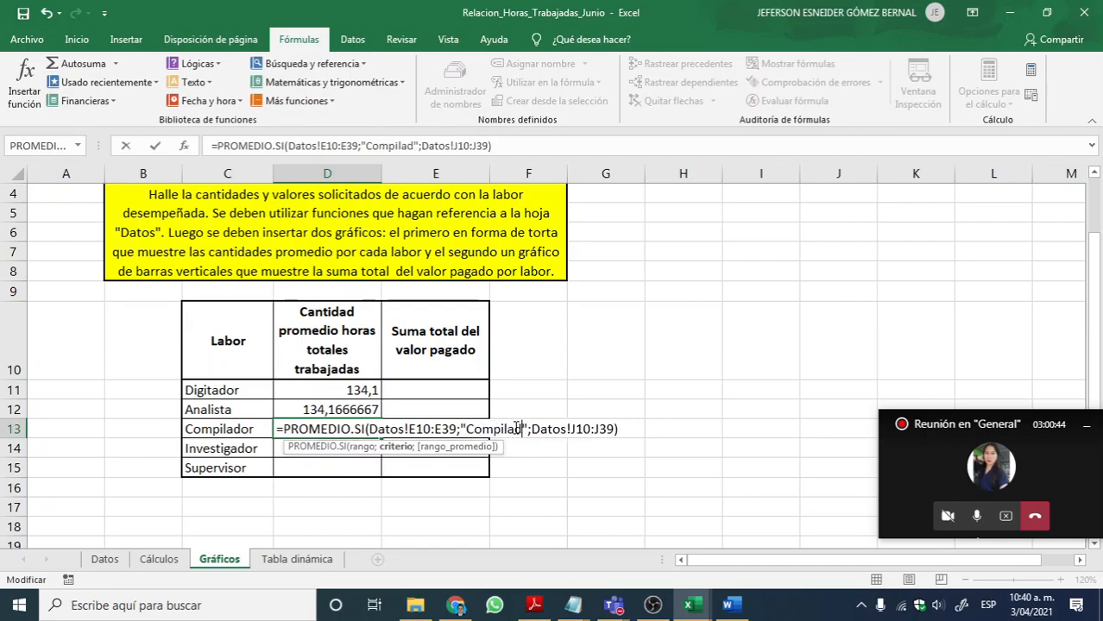
{"action": "key", "text": "Return"}
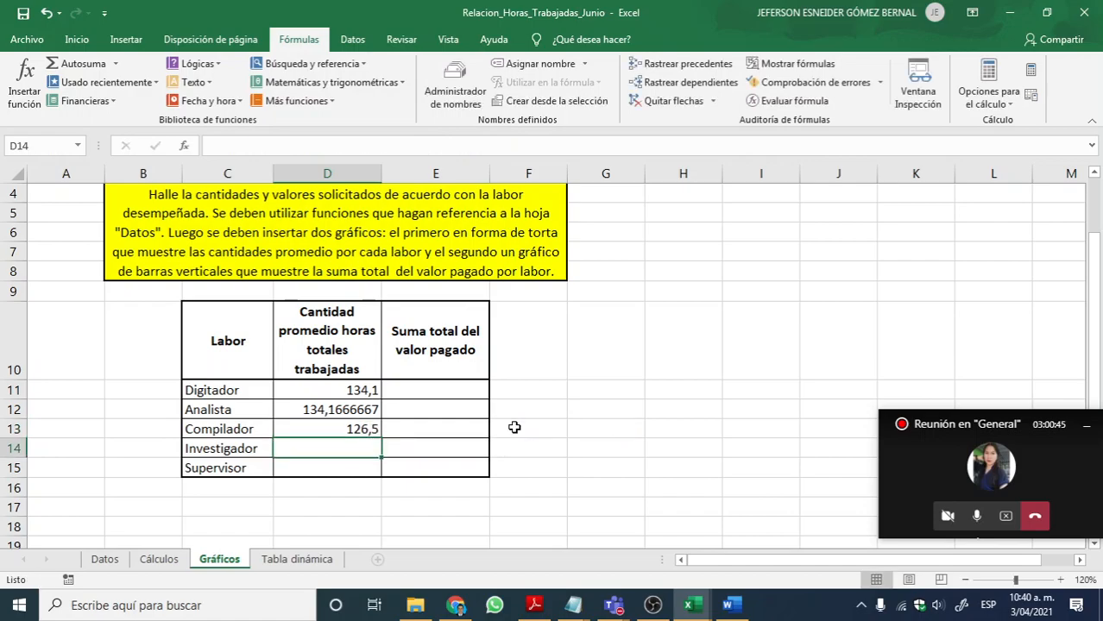
Step: Paste the copied PROMEDIO.SI formula into D14 and replace its criterion with Investigador
{"action": "double_click", "coordinate": [365, 449]}
{"action": "key", "text": "ctrl+v"}
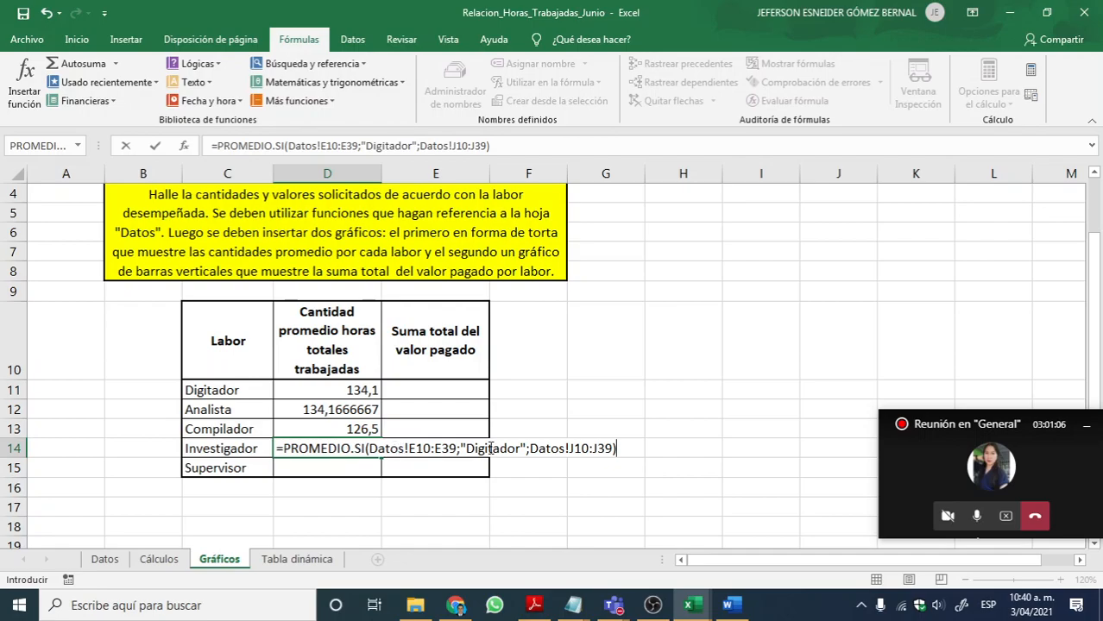
{"action": "left_click_drag", "start_coordinate": [467, 448], "coordinate": [511, 447]}
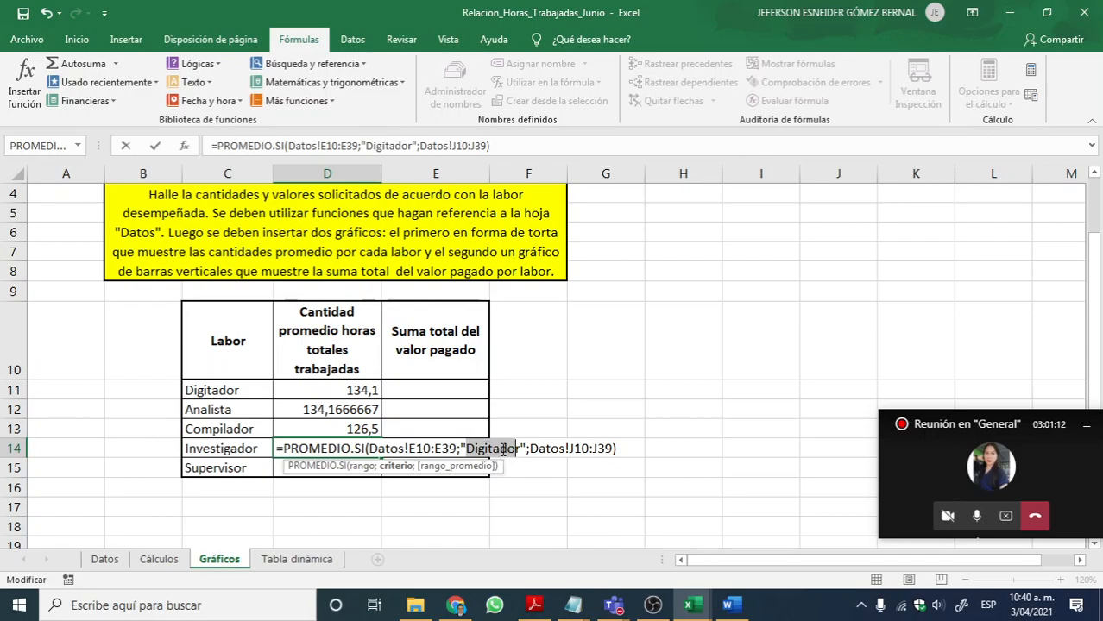
{"action": "left_click", "coordinate": [442, 449]}
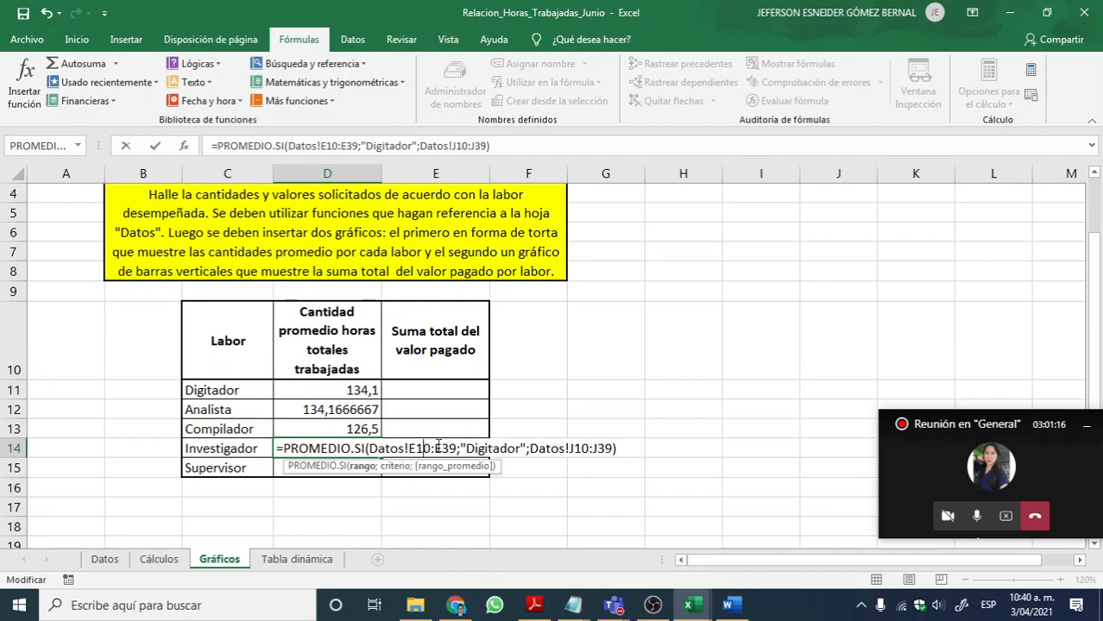
{"action": "left_click", "coordinate": [579, 449]}
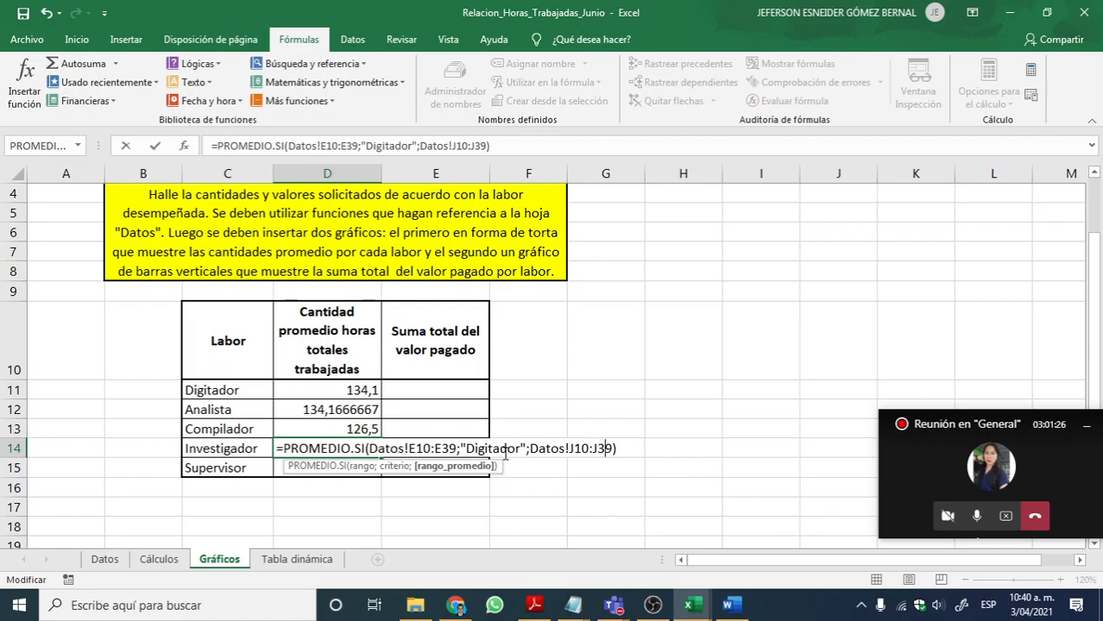
{"action": "left_click_drag", "start_coordinate": [466, 444], "coordinate": [518, 440]}
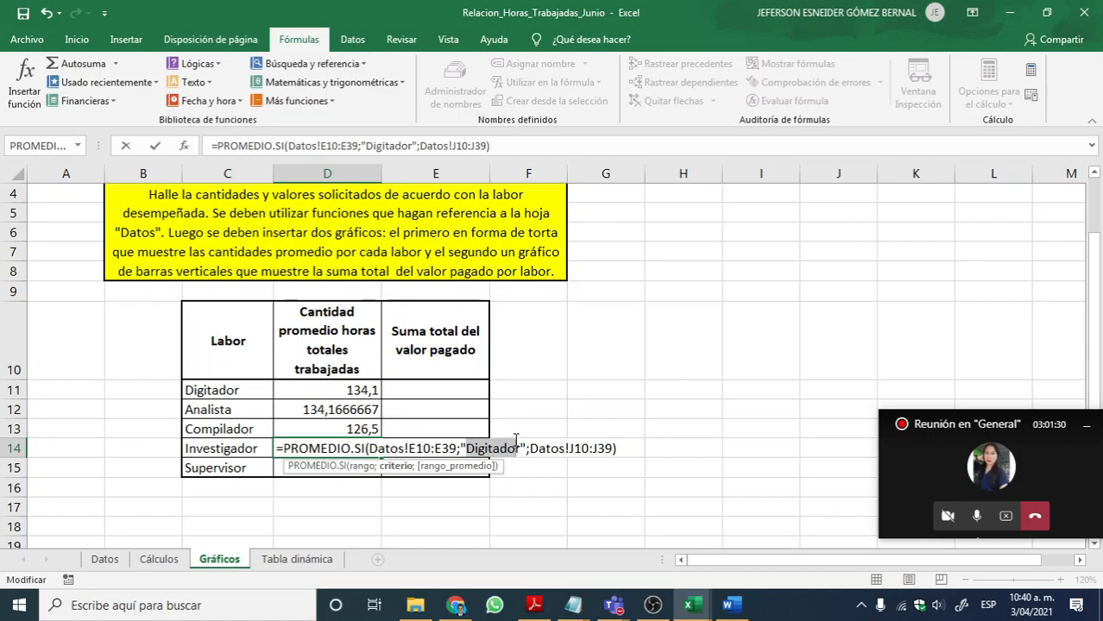
{"action": "type", "text": "Investigaf"}
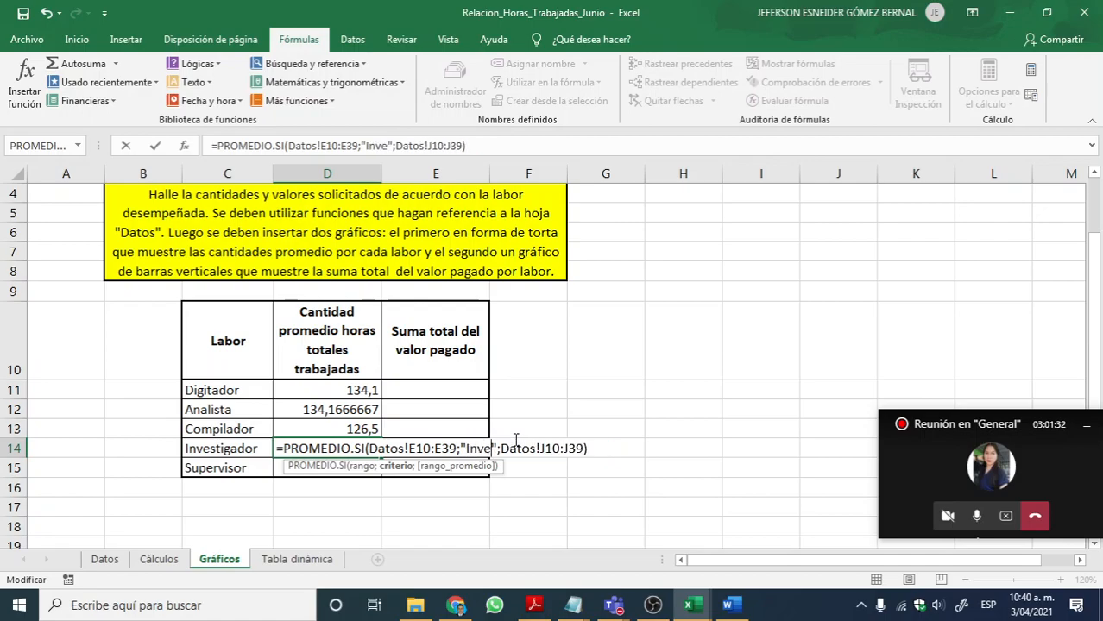
{"action": "type", "text": "or"}
{"action": "key", "text": "BackSpace"}
{"action": "key", "text": "BackSpace"}
{"action": "key", "text": "BackSpace"}
{"action": "type", "text": "dor"}
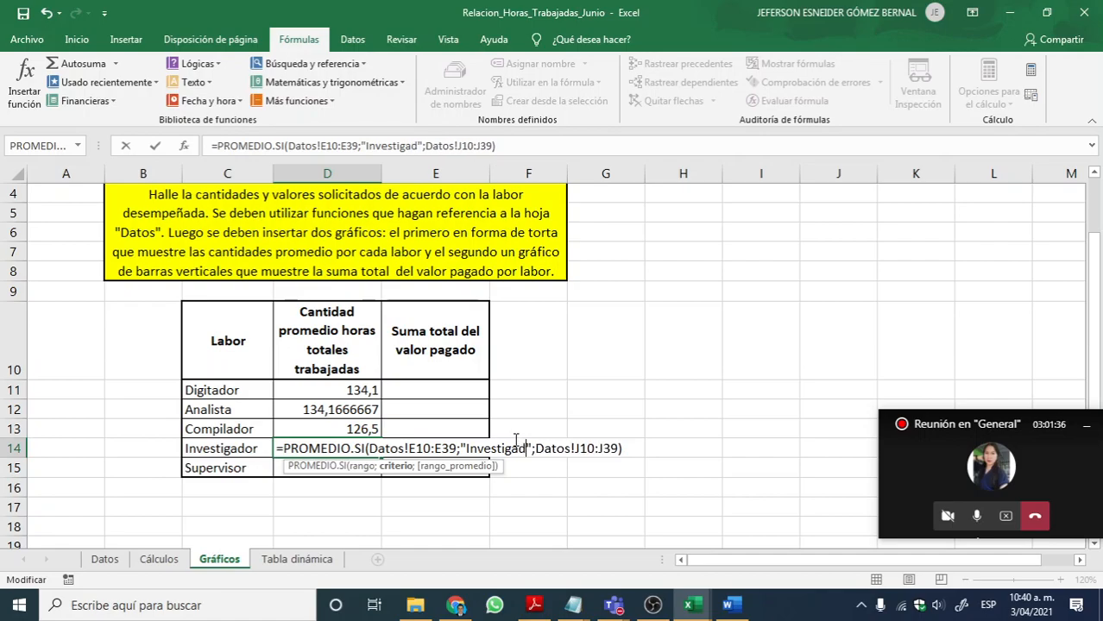
{"action": "key", "text": "Return"}
Step: Paste the copied PROMEDIO.SI formula into D15 and replace its criterion with Supervisor
{"action": "double_click", "coordinate": [364, 466]}
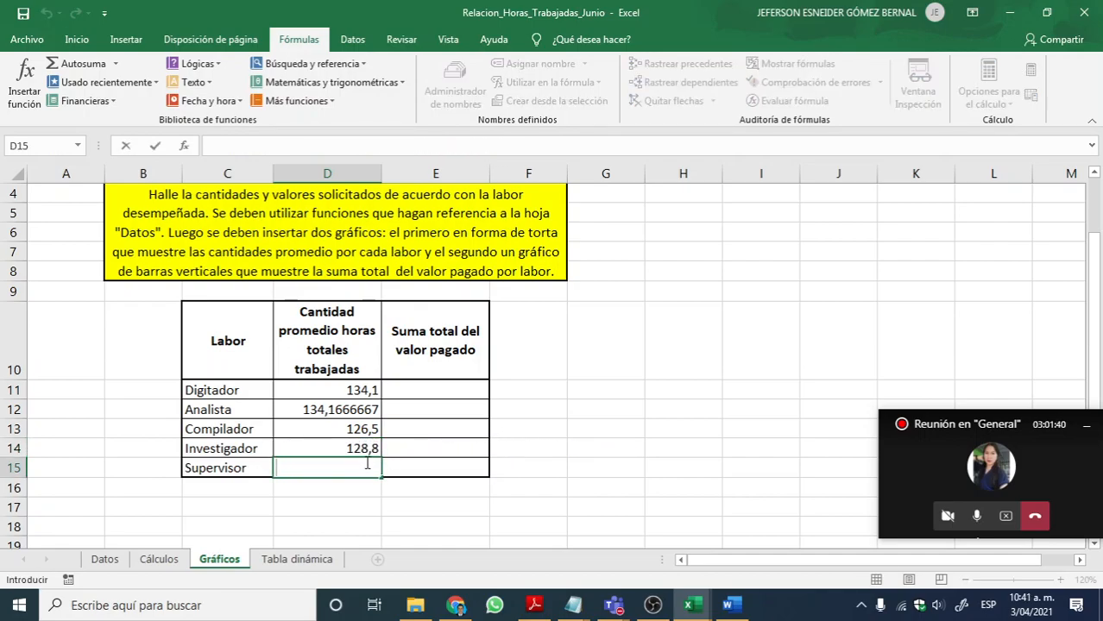
{"action": "type", "text": "=PROMEDIO.SI(Datos!E10:E39;\"Digitador\";Datos!J10:J39)"}
{"action": "left_click_drag", "start_coordinate": [473, 466], "coordinate": [522, 466]}
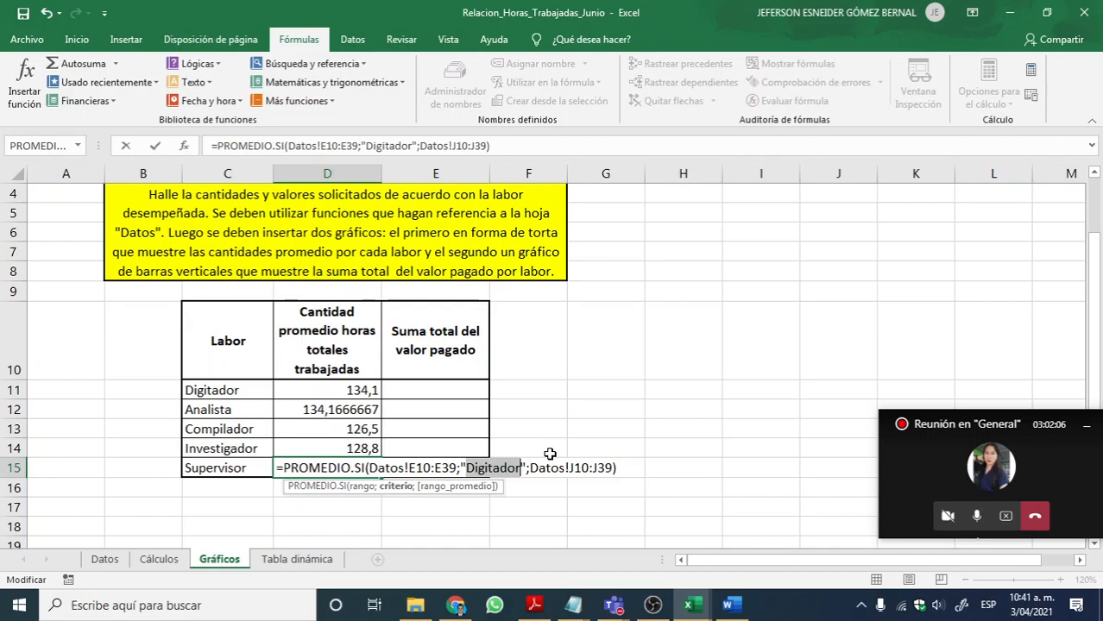
{"action": "type", "text": "Supervi"}
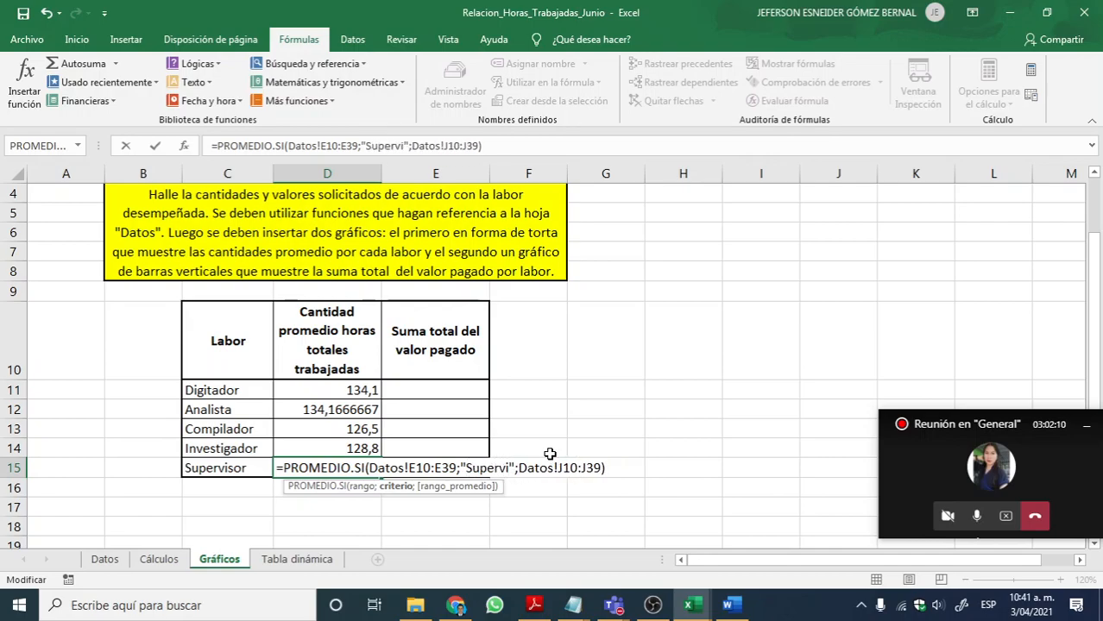
{"action": "type", "text": "sor"}
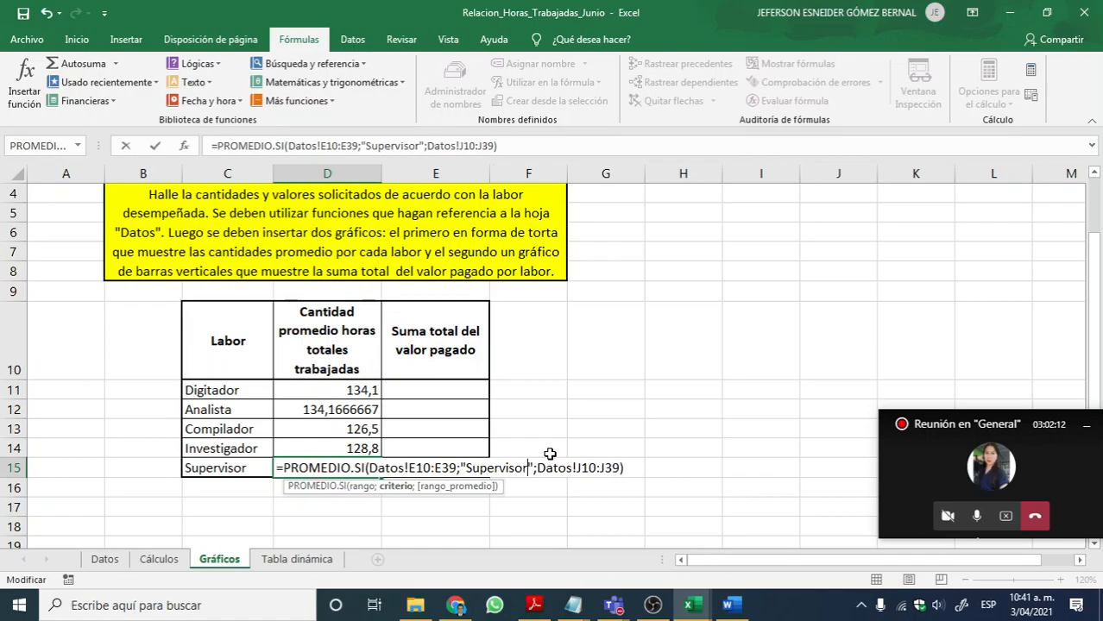
{"action": "key", "text": "Return"}
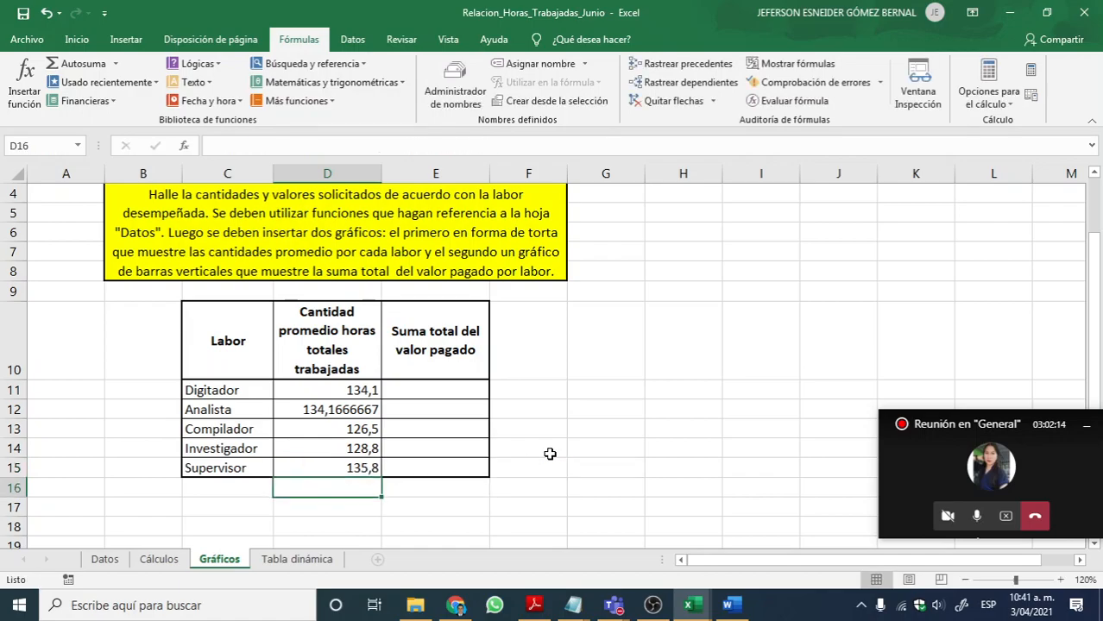
Step: Format the average hours in D11:D15 to show one decimal place
{"action": "left_click_drag", "start_coordinate": [364, 388], "coordinate": [356, 466]}
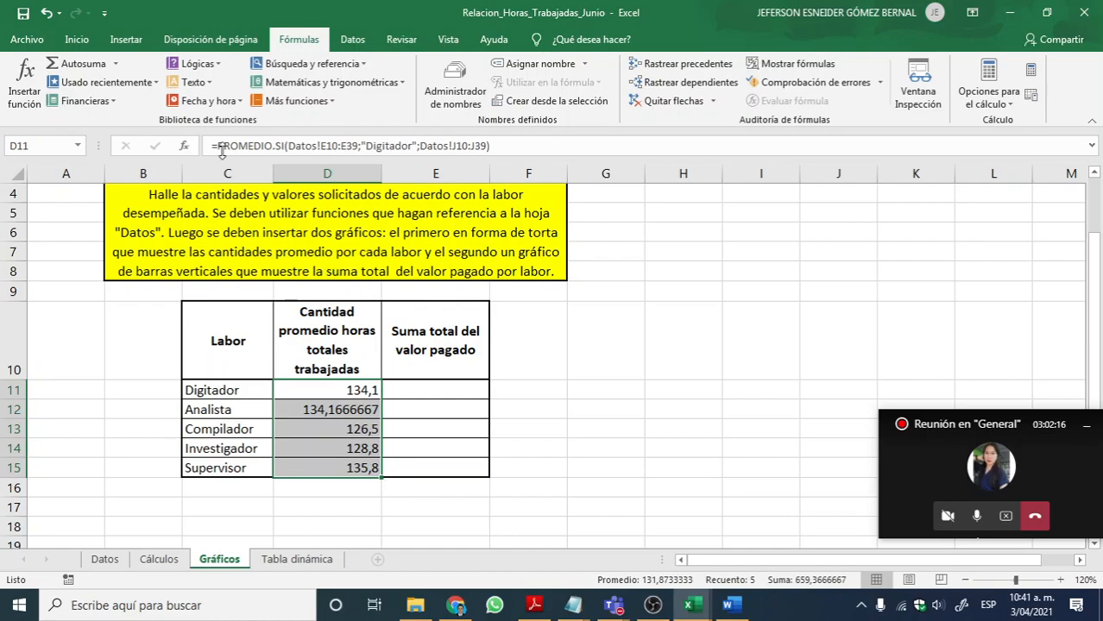
{"action": "left_click", "coordinate": [77, 39]}
{"action": "left_click", "coordinate": [488, 97]}
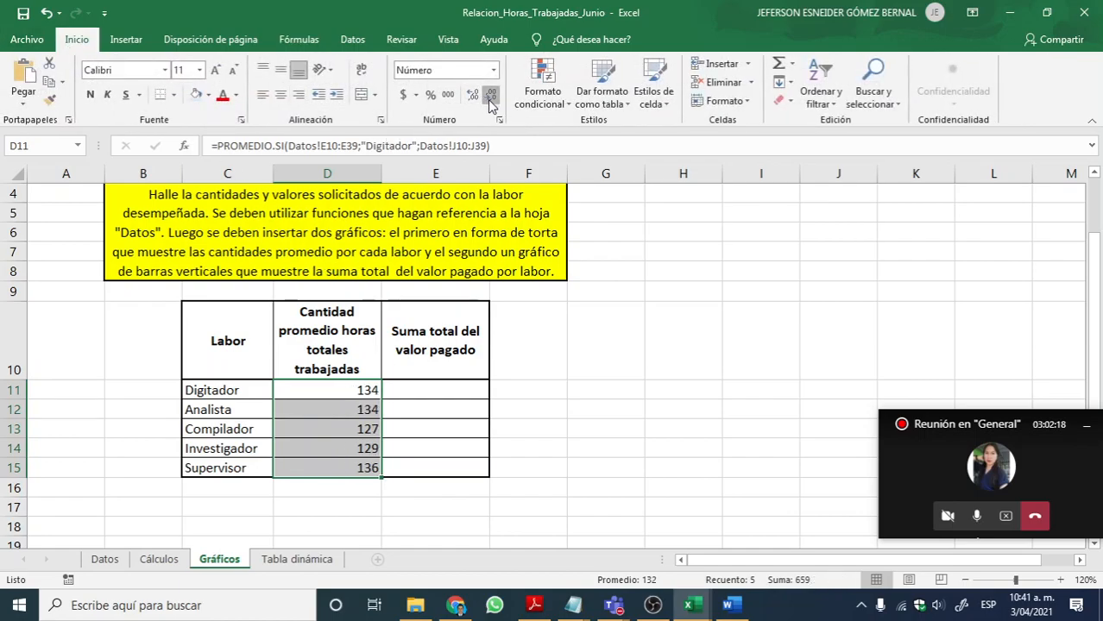
{"action": "left_click", "coordinate": [473, 95]}
{"action": "left_click", "coordinate": [384, 333]}
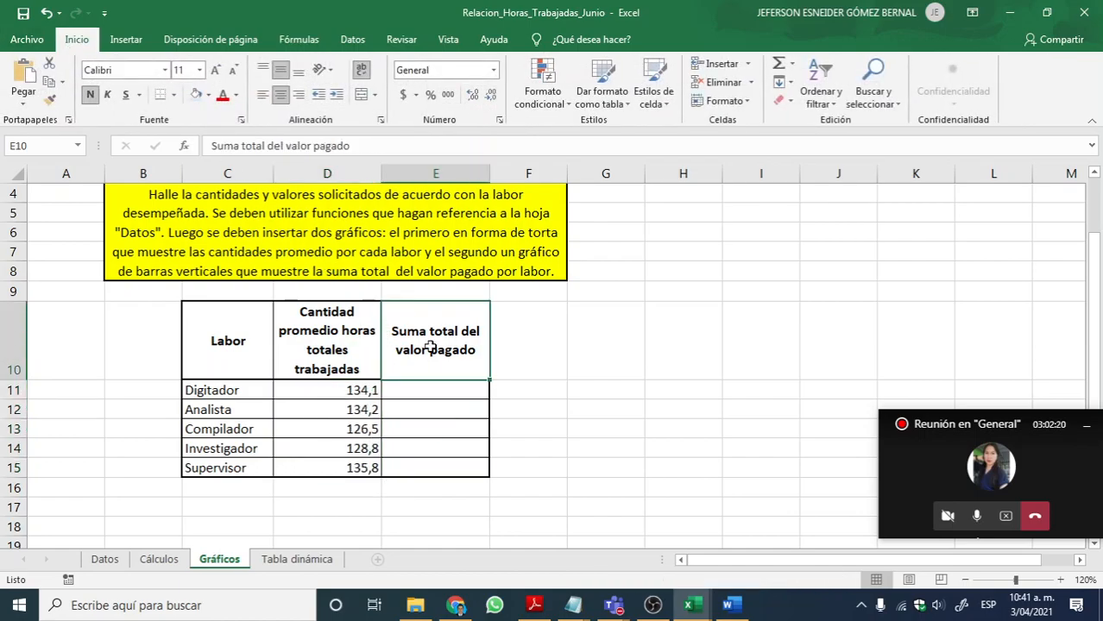
Step: Review the D12 formula and trace its criteria range to the Labor column, E10:E39, on the Datos sheet
{"action": "left_click", "coordinate": [339, 409]}
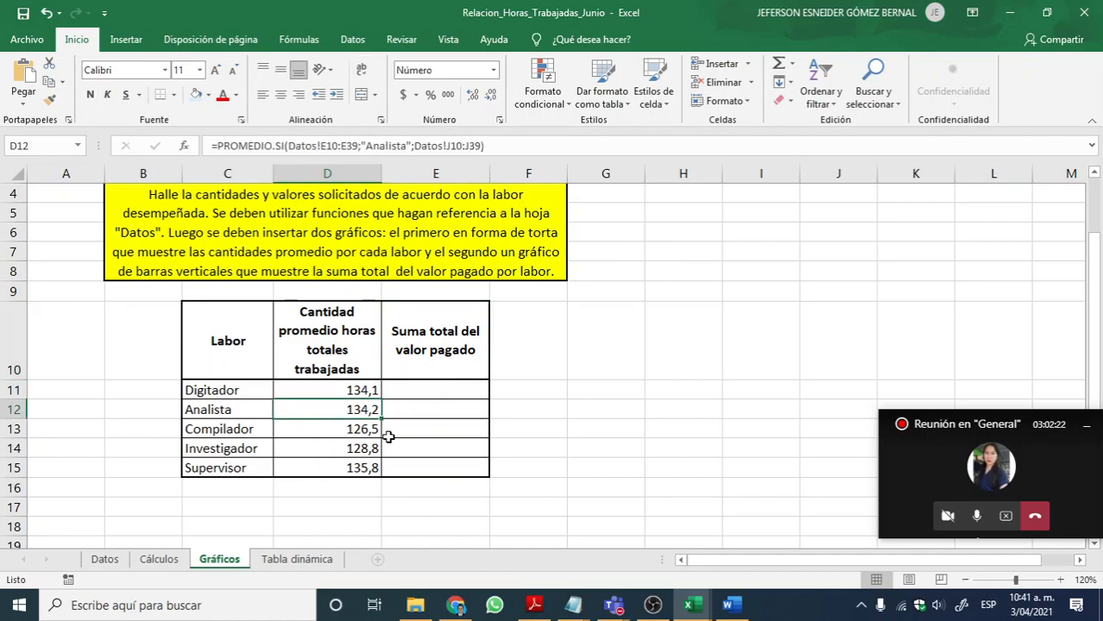
{"action": "double_click", "coordinate": [338, 409]}
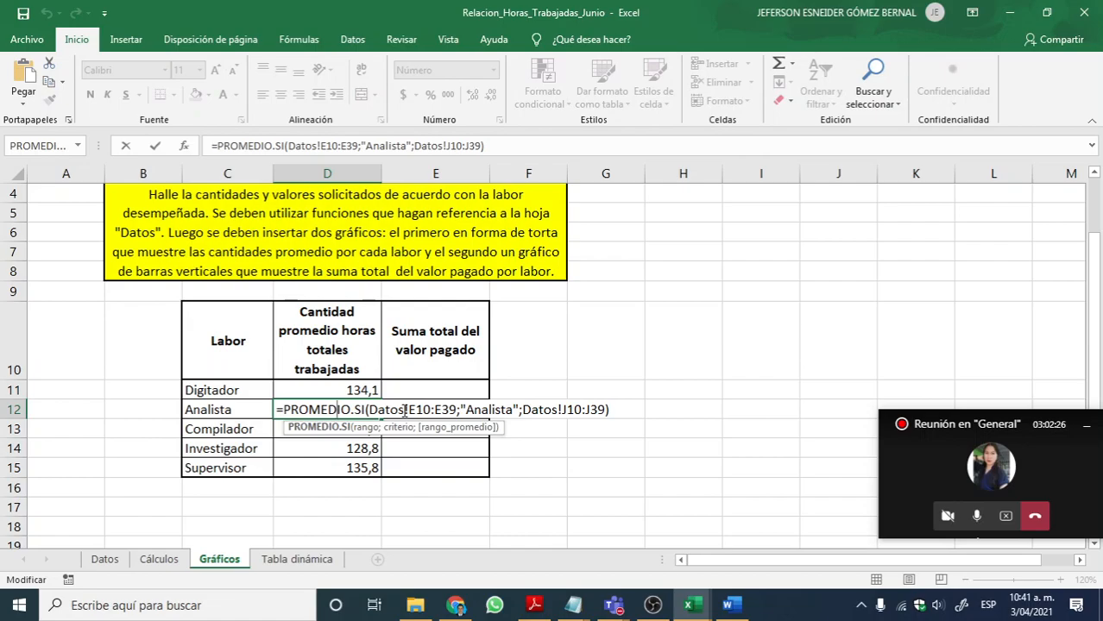
{"action": "key", "text": "Return"}
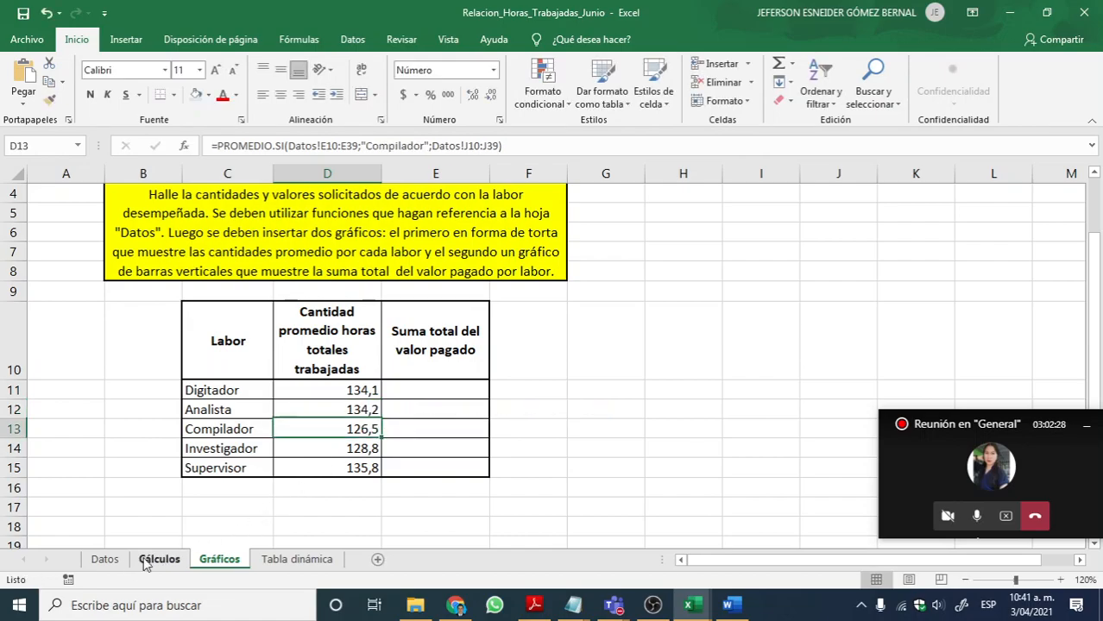
{"action": "left_click", "coordinate": [104, 559]}
{"action": "scroll", "coordinate": [381, 419], "scroll_direction": "up", "scroll_amount": 7}
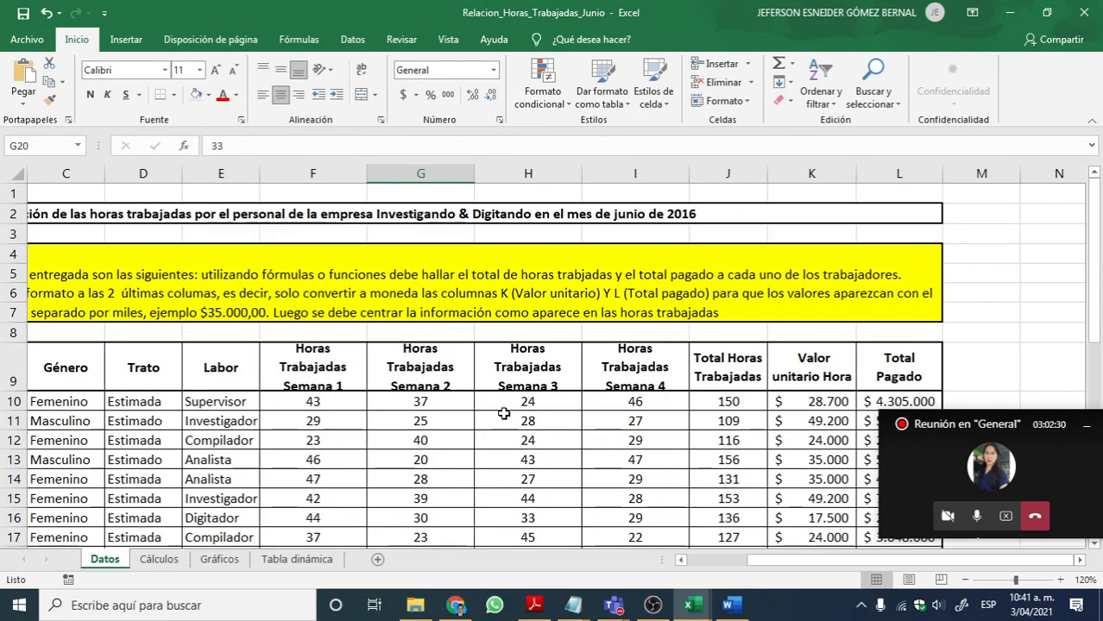
{"action": "scroll", "coordinate": [504, 415], "scroll_direction": "down", "scroll_amount": 1}
{"action": "left_click", "coordinate": [226, 345]}
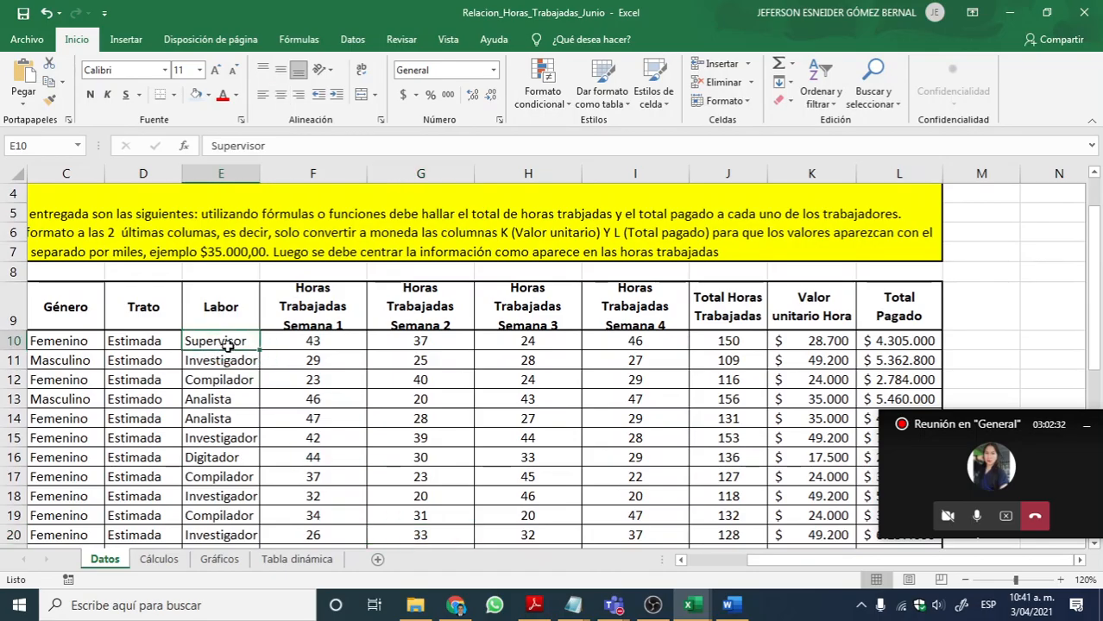
{"action": "left_click_drag", "start_coordinate": [226, 346], "coordinate": [221, 507]}
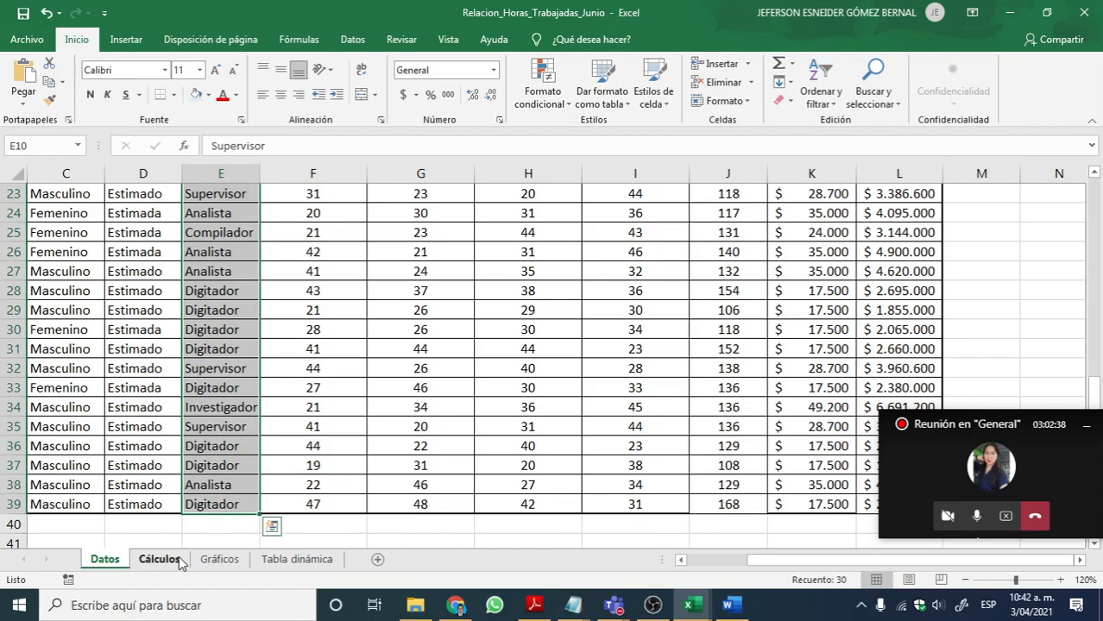
Step: Examine the PROMEDIO.SI formulas for Analista, Compilador and Investigador on Gráficos, highlighting the averaging range Datos!J10:J39 in D12
{"action": "left_click", "coordinate": [219, 560]}
{"action": "left_click", "coordinate": [348, 393]}
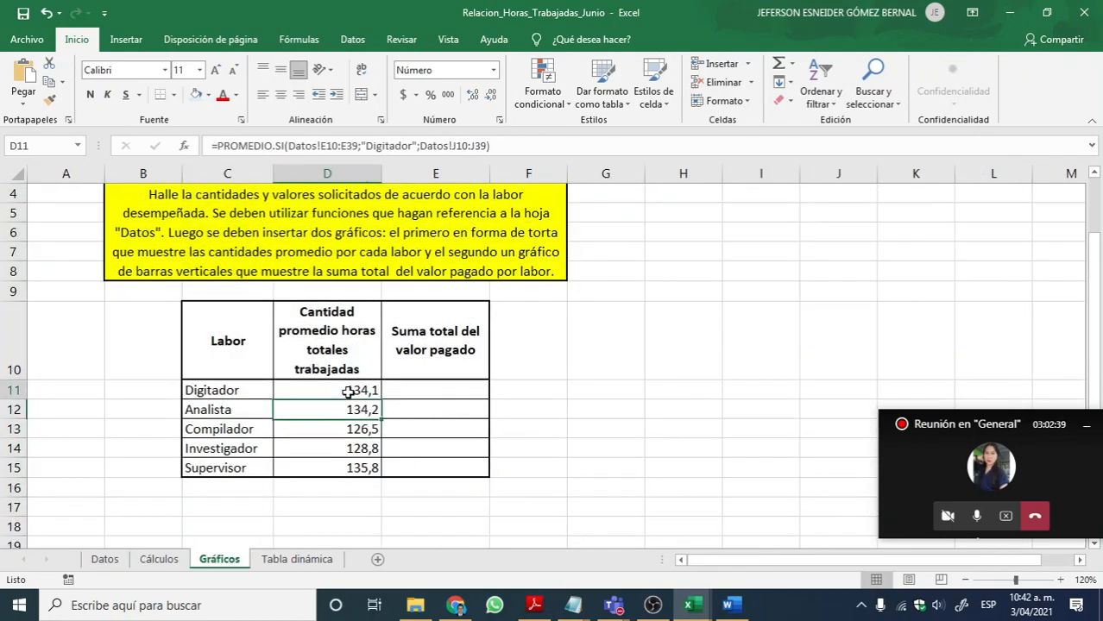
{"action": "double_click", "coordinate": [344, 442]}
{"action": "left_click", "coordinate": [357, 424]}
{"action": "double_click", "coordinate": [358, 423]}
{"action": "key", "text": "Return"}
{"action": "double_click", "coordinate": [367, 410]}
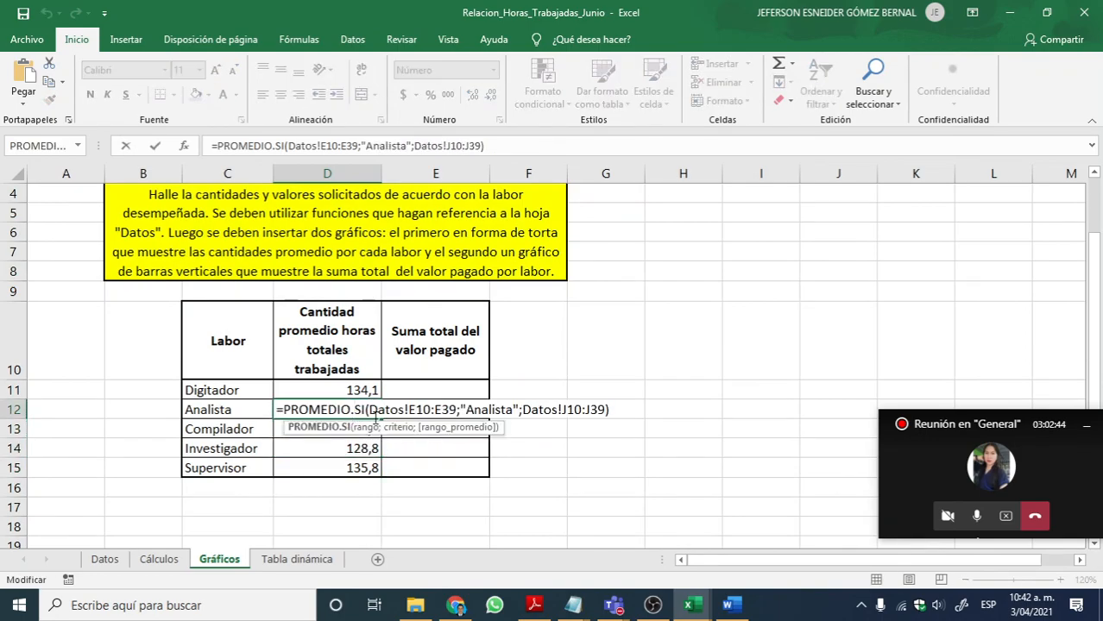
{"action": "key", "text": "Return"}
{"action": "double_click", "coordinate": [352, 411]}
{"action": "left_click_drag", "start_coordinate": [523, 410], "coordinate": [607, 411]}
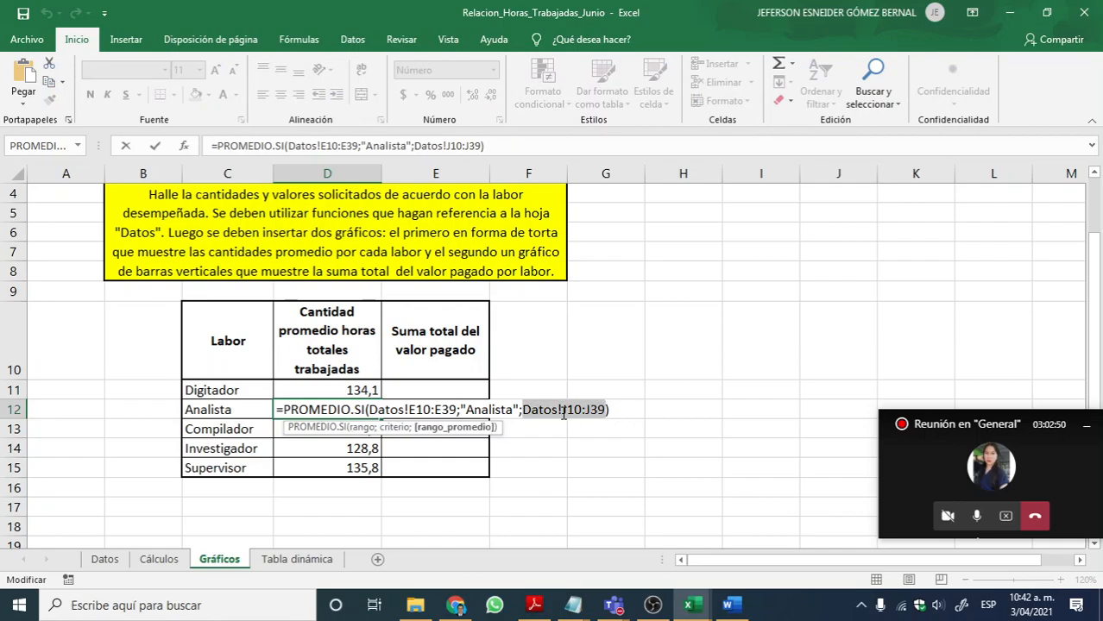
{"action": "key", "text": "Return"}
Step: Inspect the Total Horas Trabajadas range J10:J39 on Datos, and check the Compilador criterion in the D13 formula on Gráficos
{"action": "left_click", "coordinate": [104, 559]}
{"action": "scroll", "coordinate": [619, 415], "scroll_direction": "up", "scroll_amount": 5}
{"action": "scroll", "coordinate": [619, 414], "scroll_direction": "up", "scroll_amount": 2}
{"action": "scroll", "coordinate": [737, 405], "scroll_direction": "down", "scroll_amount": 2}
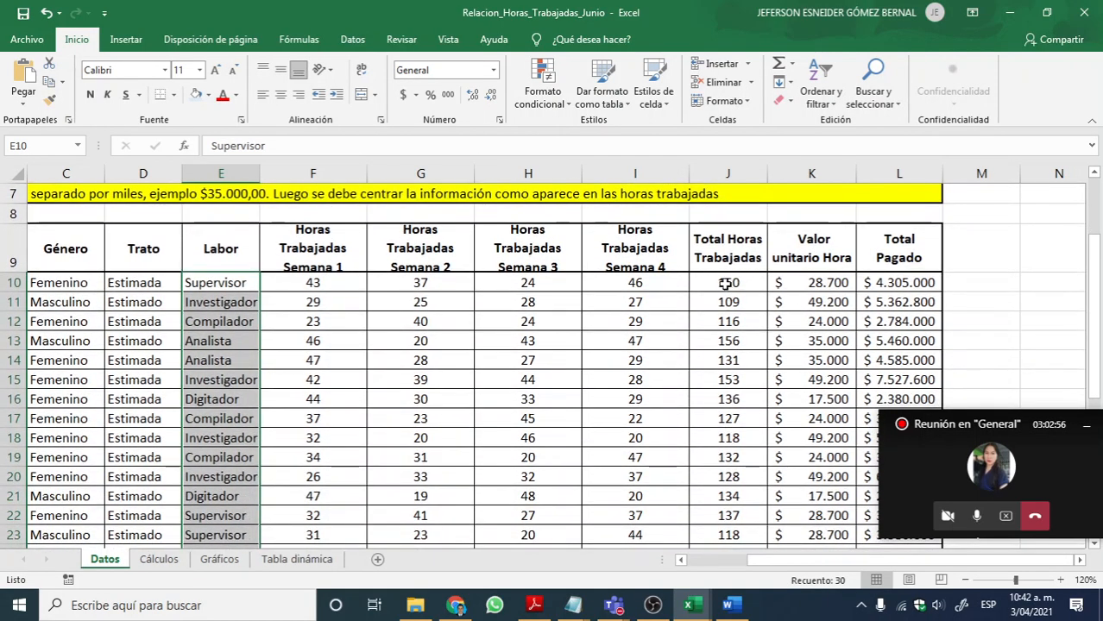
{"action": "left_click_drag", "start_coordinate": [723, 286], "coordinate": [729, 522]}
{"action": "scroll", "coordinate": [729, 522], "scroll_direction": "up", "scroll_amount": 7}
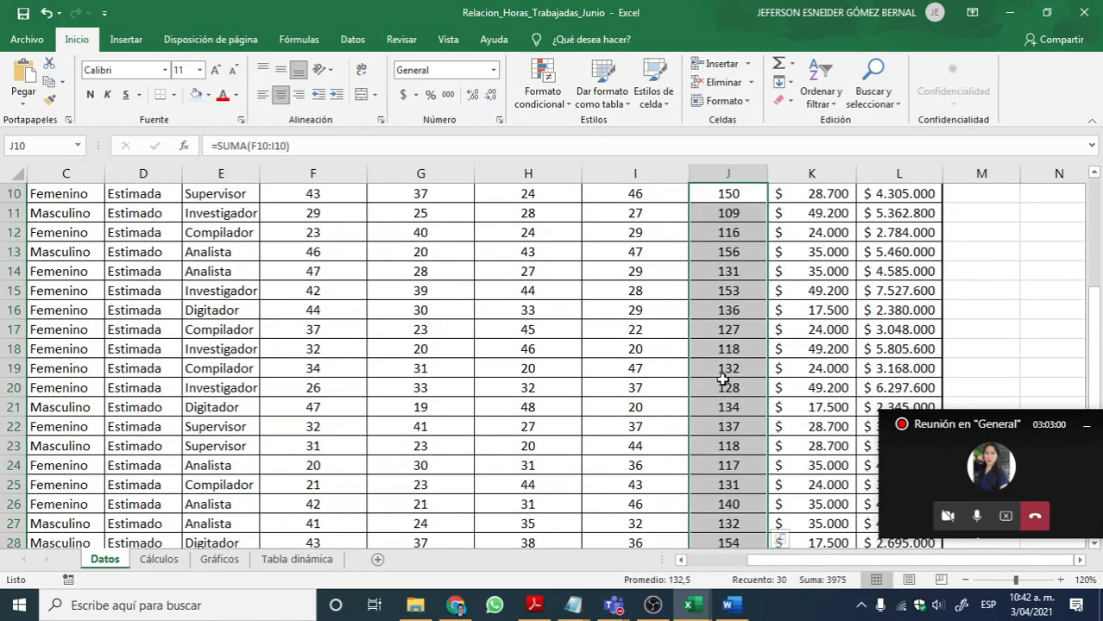
{"action": "scroll", "coordinate": [638, 339], "scroll_direction": "down", "scroll_amount": 3}
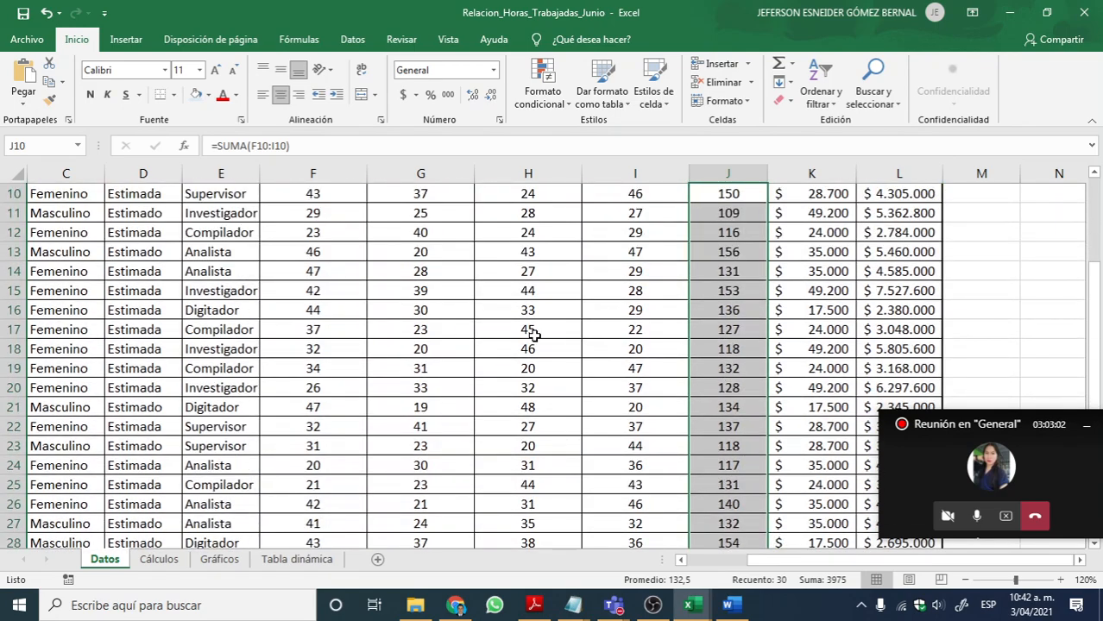
{"action": "left_click", "coordinate": [219, 560]}
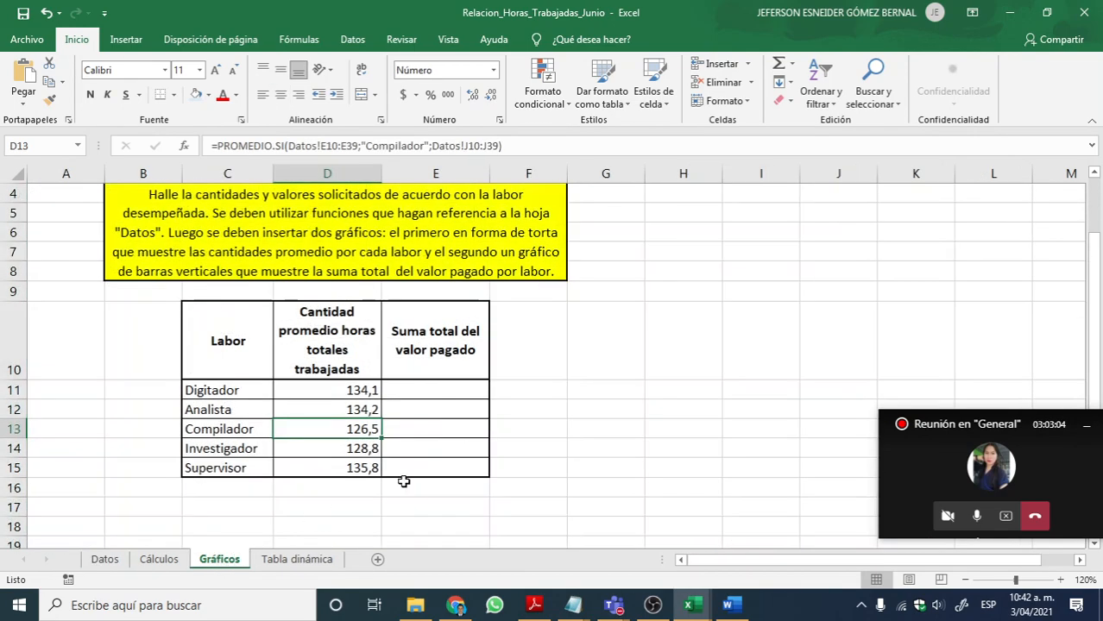
{"action": "double_click", "coordinate": [361, 424]}
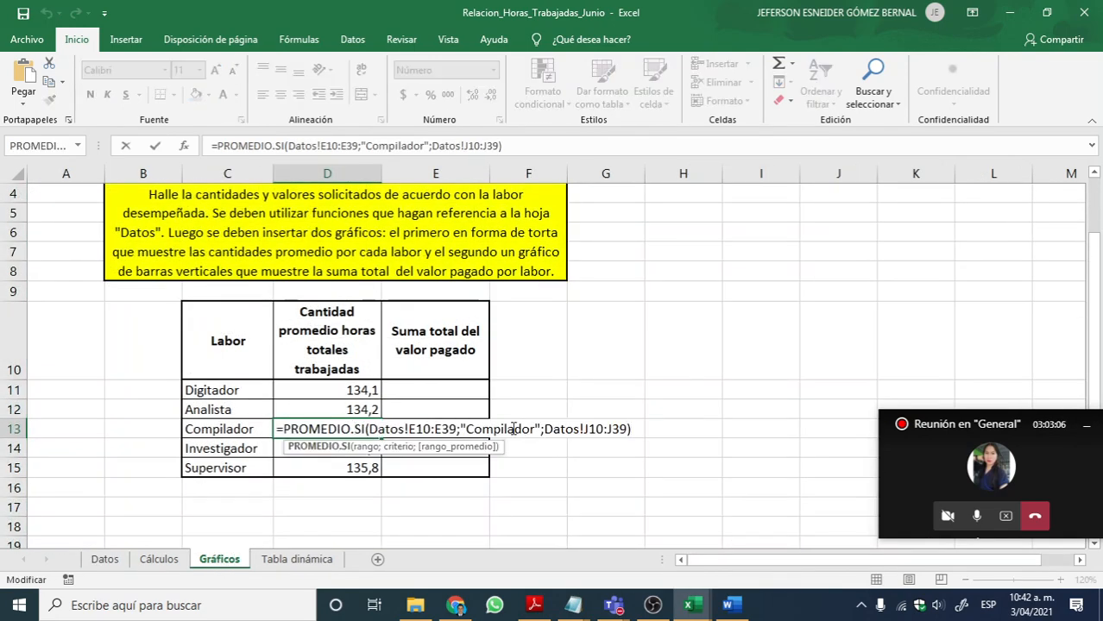
{"action": "left_click_drag", "start_coordinate": [467, 429], "coordinate": [535, 429]}
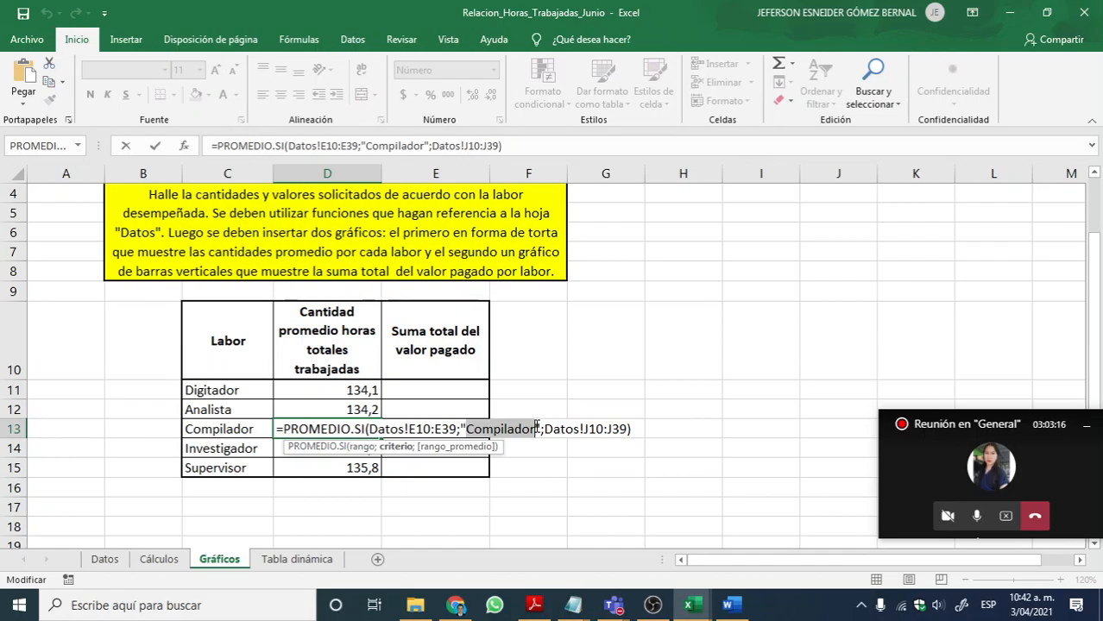
{"action": "key", "text": "Return"}
Step: Review the PROMEDIO.SI formulas in D11:D15 on Gráficos, comparing the criterion used for each labor
{"action": "left_click", "coordinate": [323, 396]}
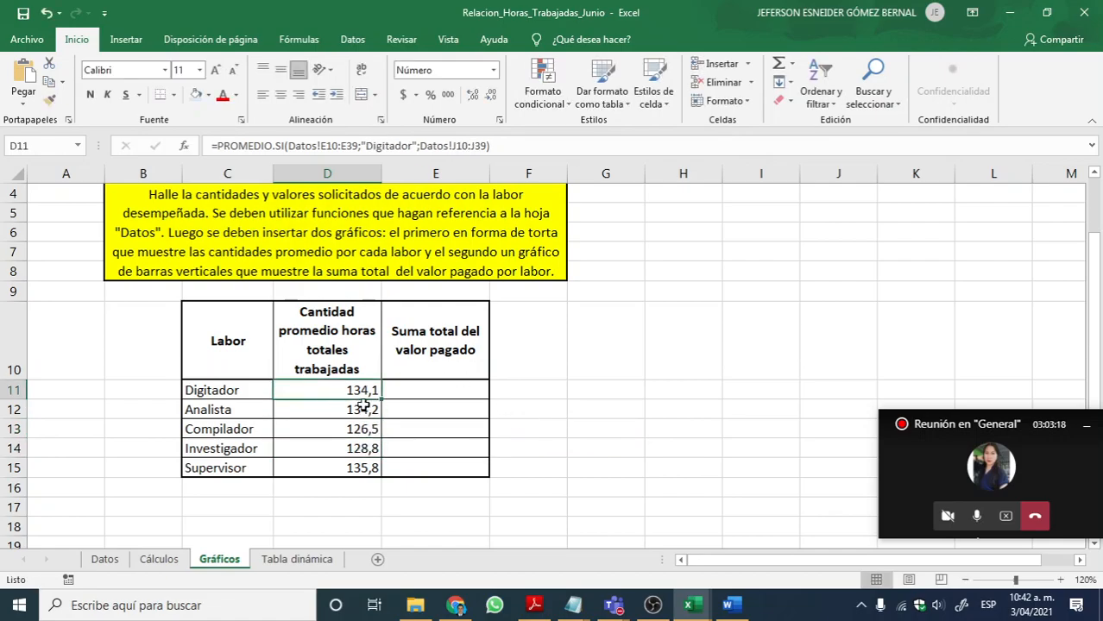
{"action": "left_click", "coordinate": [341, 407]}
{"action": "left_click", "coordinate": [333, 430]}
{"action": "left_click", "coordinate": [335, 447]}
{"action": "left_click", "coordinate": [341, 466]}
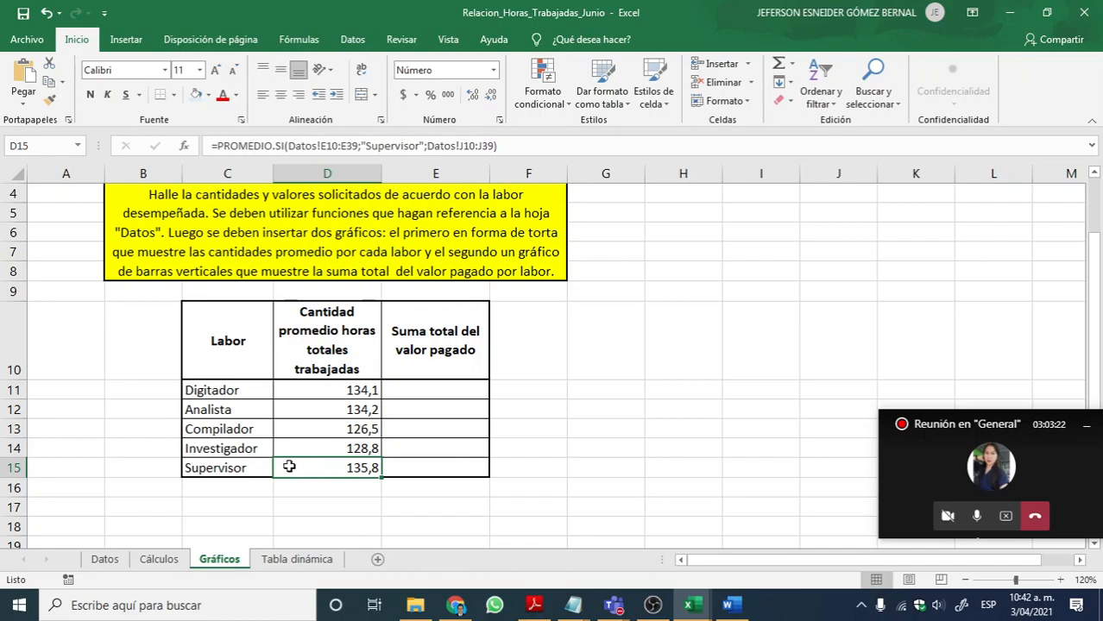
{"action": "left_click", "coordinate": [329, 396]}
{"action": "left_click", "coordinate": [343, 411]}
{"action": "left_click", "coordinate": [342, 449]}
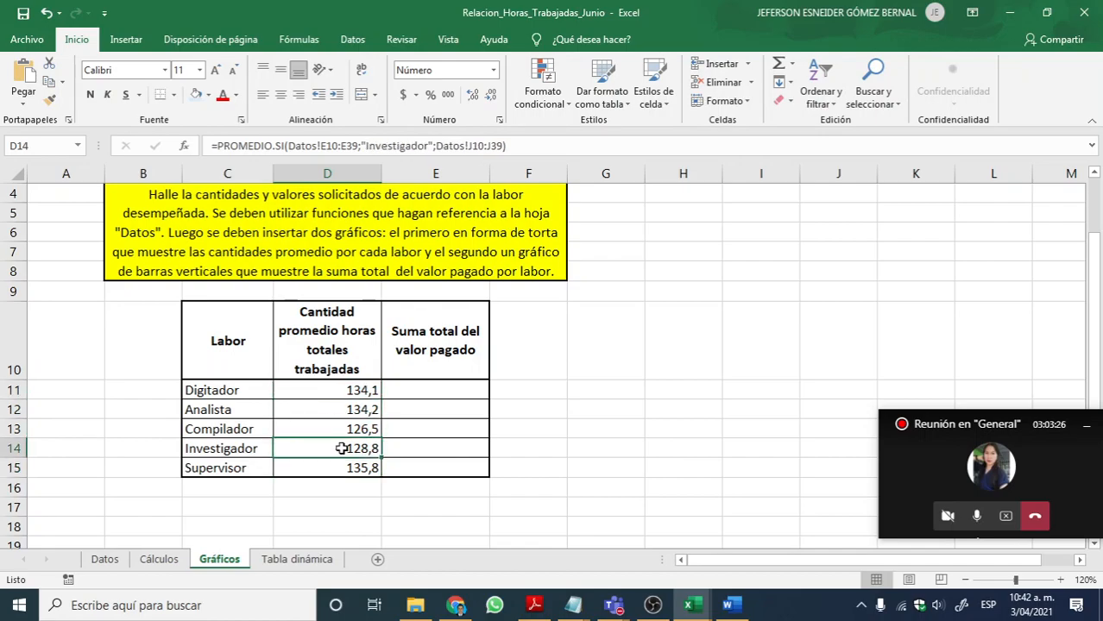
Step: Inspect the arguments of the Investigador and Analista formulas in D14 and D12, and highlight the averages in D11:D15
{"action": "double_click", "coordinate": [343, 449]}
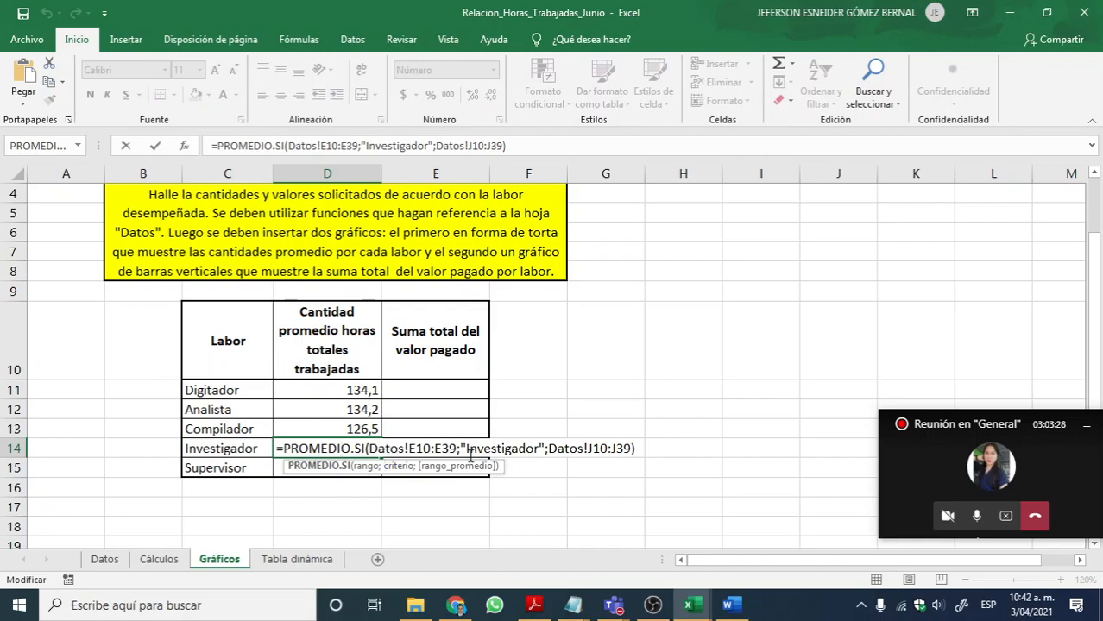
{"action": "key", "text": "Return"}
{"action": "double_click", "coordinate": [354, 410]}
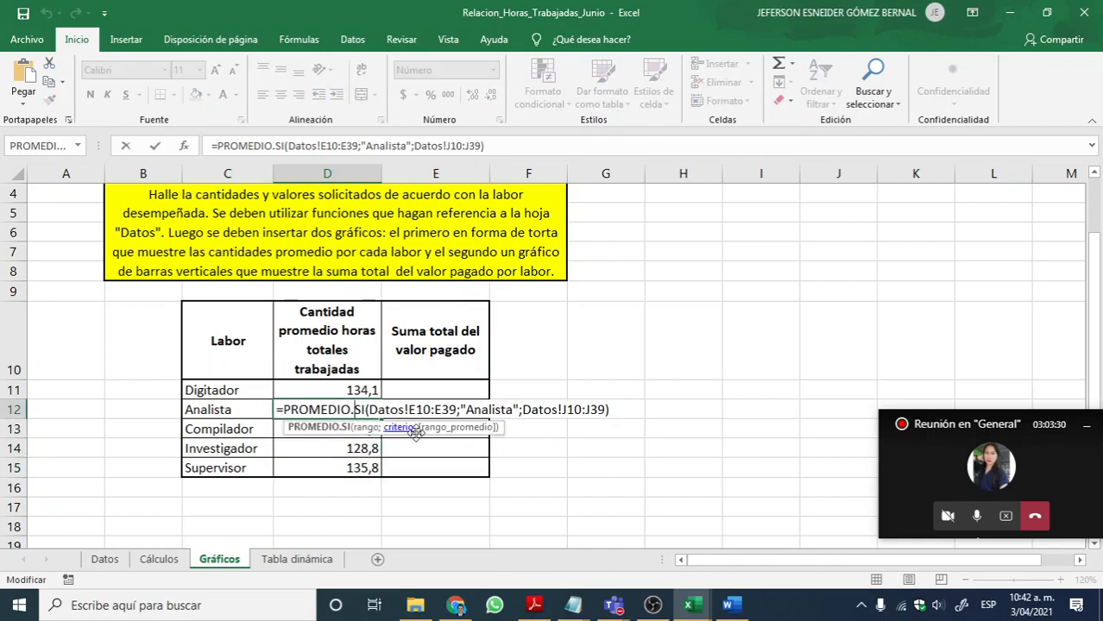
{"action": "key", "text": "Return"}
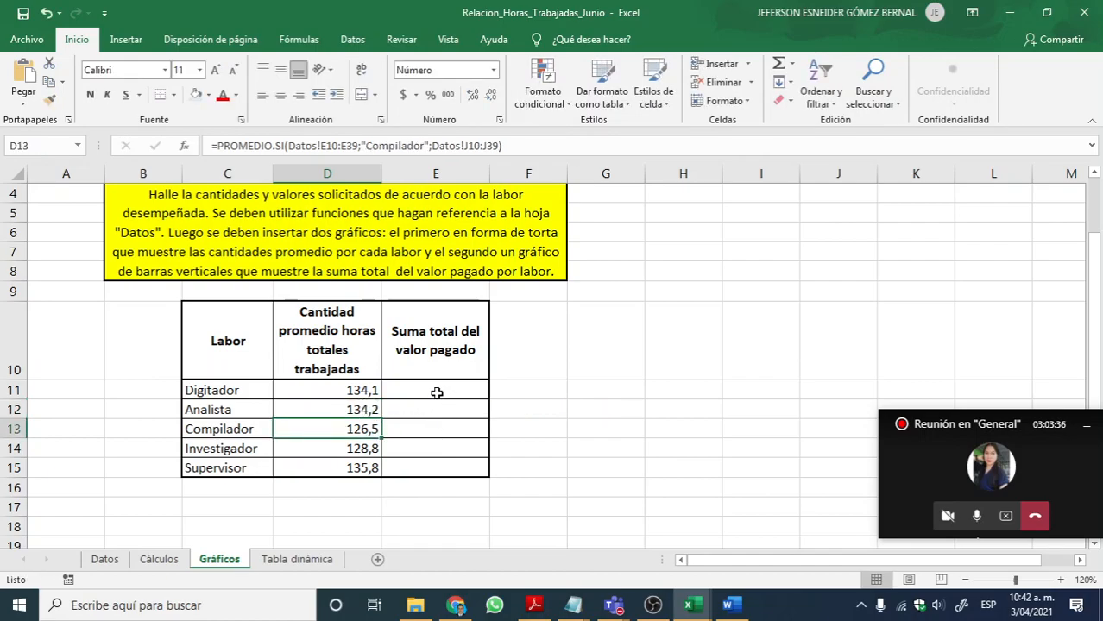
{"action": "left_click_drag", "start_coordinate": [338, 393], "coordinate": [336, 462]}
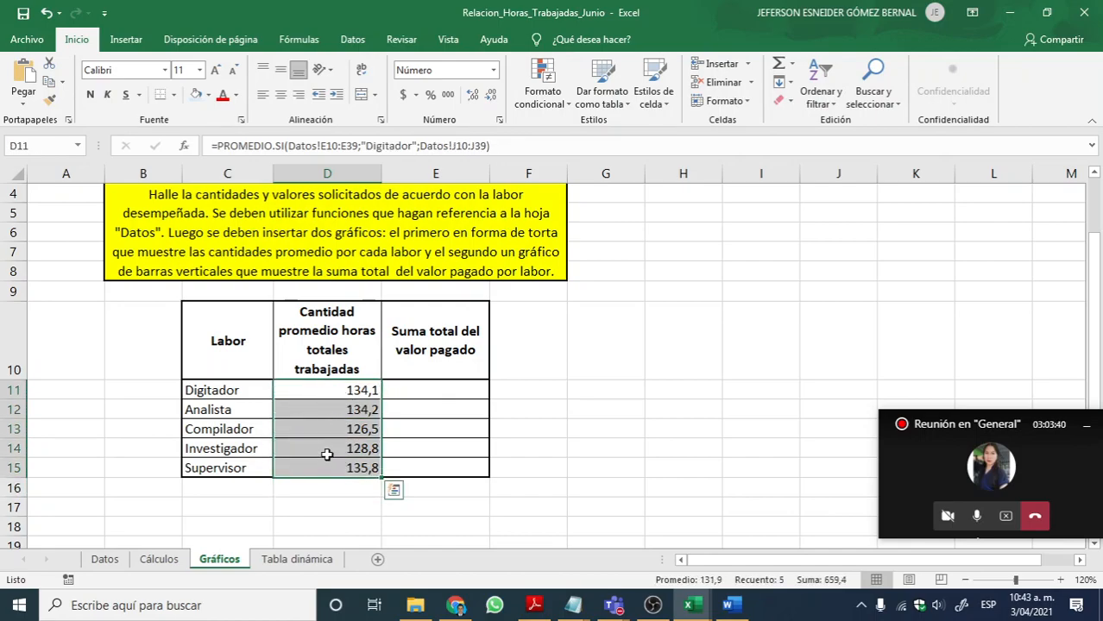
Step: Insert a SUMAR.SI function in E11 of Gráficos, with the Labor column Datos!E10:E39 as its Rango
{"action": "left_click", "coordinate": [421, 395]}
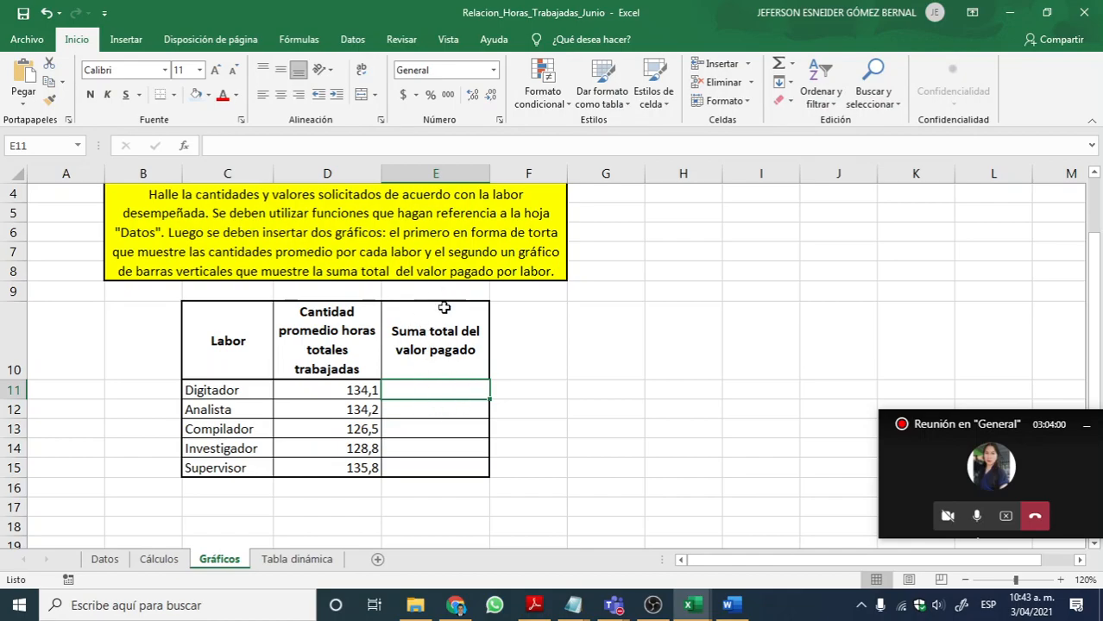
{"action": "left_click", "coordinate": [299, 42]}
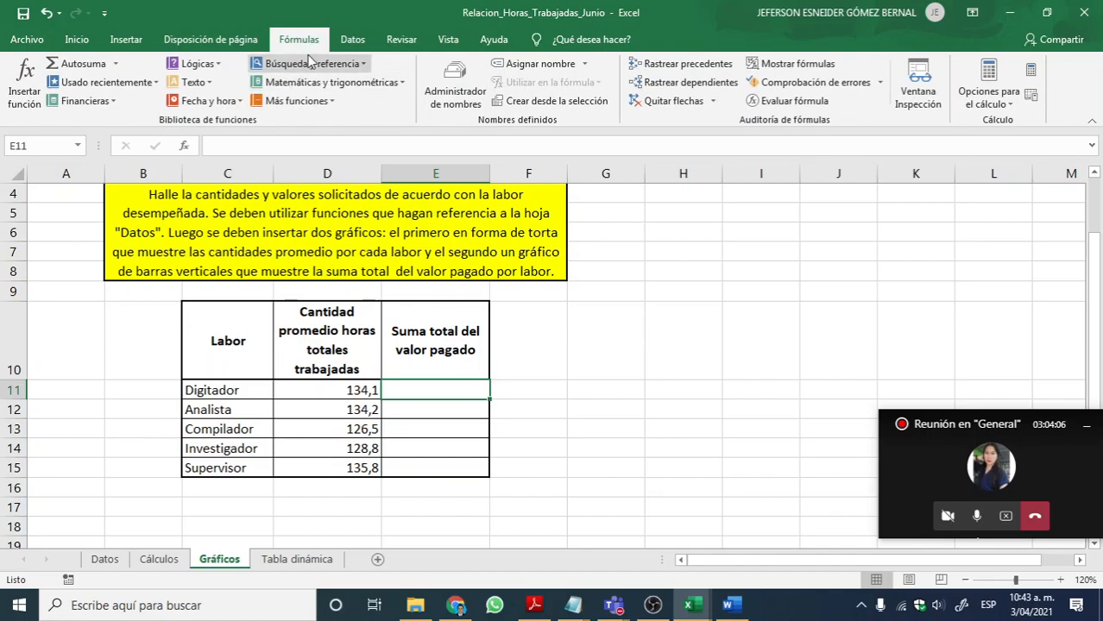
{"action": "left_click", "coordinate": [328, 83]}
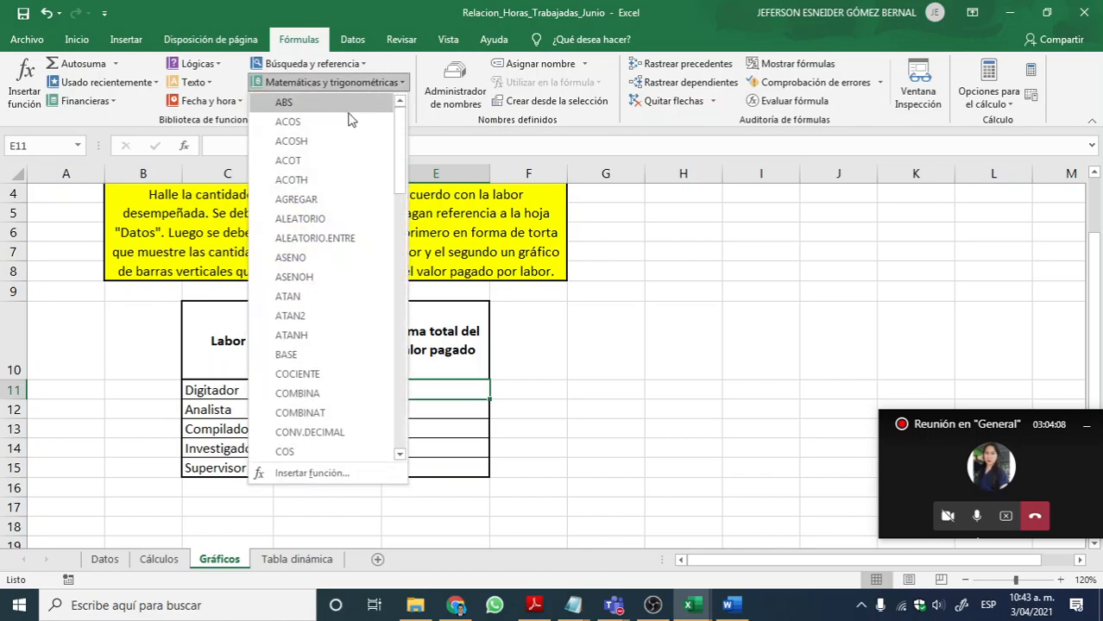
{"action": "scroll", "coordinate": [362, 250], "scroll_direction": "down", "scroll_amount": 10}
{"action": "scroll", "coordinate": [351, 274], "scroll_direction": "down", "scroll_amount": 7}
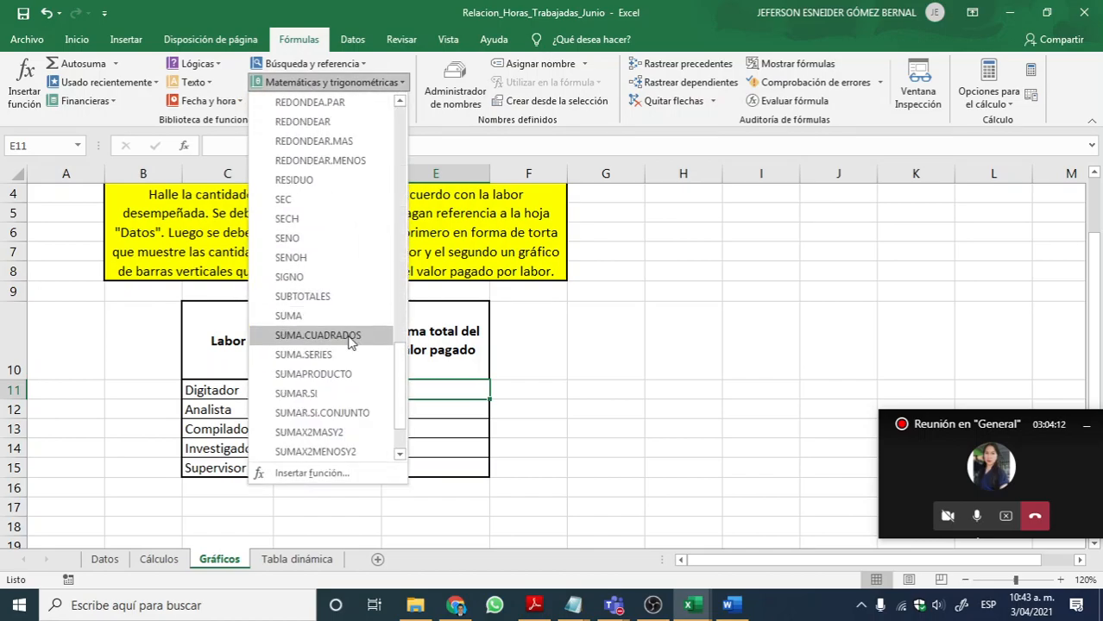
{"action": "left_click", "coordinate": [351, 394]}
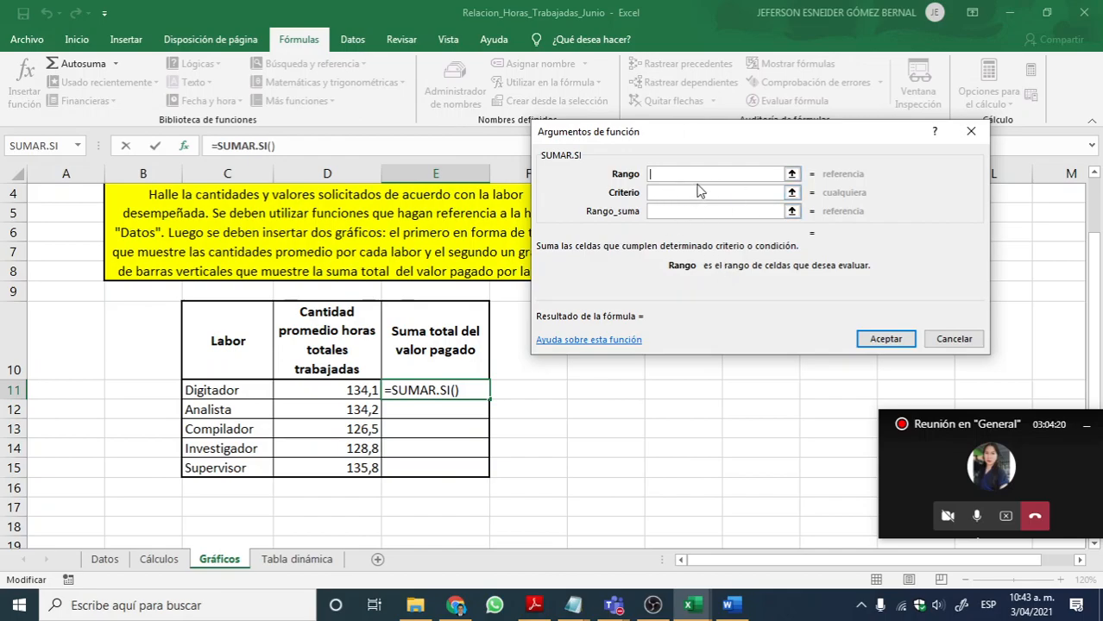
{"action": "left_click", "coordinate": [791, 175]}
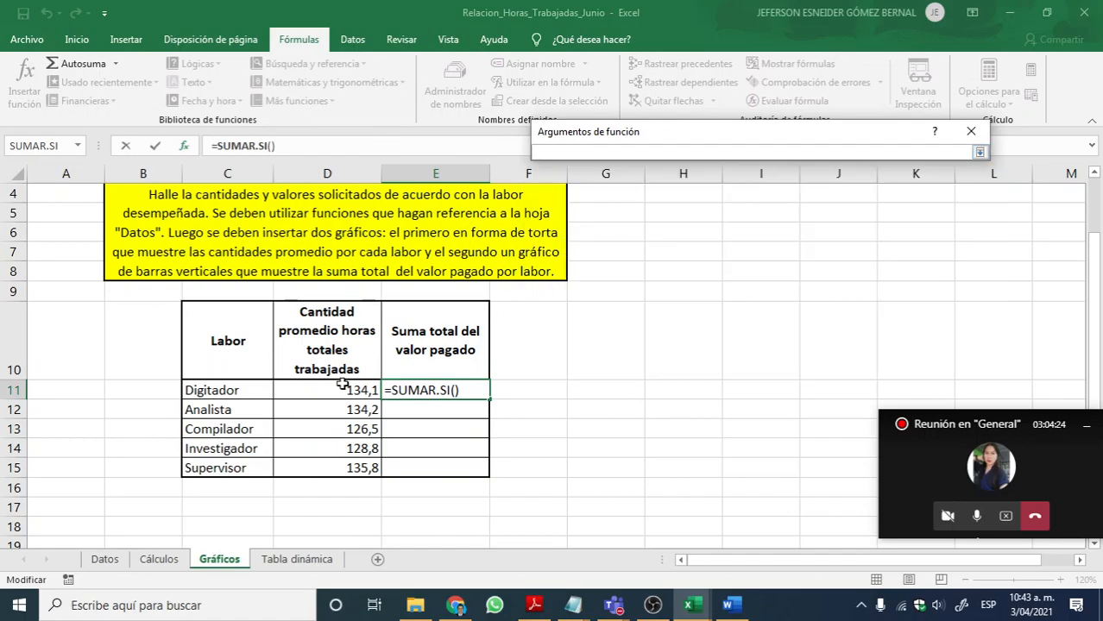
{"action": "left_click", "coordinate": [105, 559]}
{"action": "scroll", "coordinate": [409, 394], "scroll_direction": "up", "scroll_amount": 3}
{"action": "scroll", "coordinate": [357, 402], "scroll_direction": "down", "scroll_amount": 1}
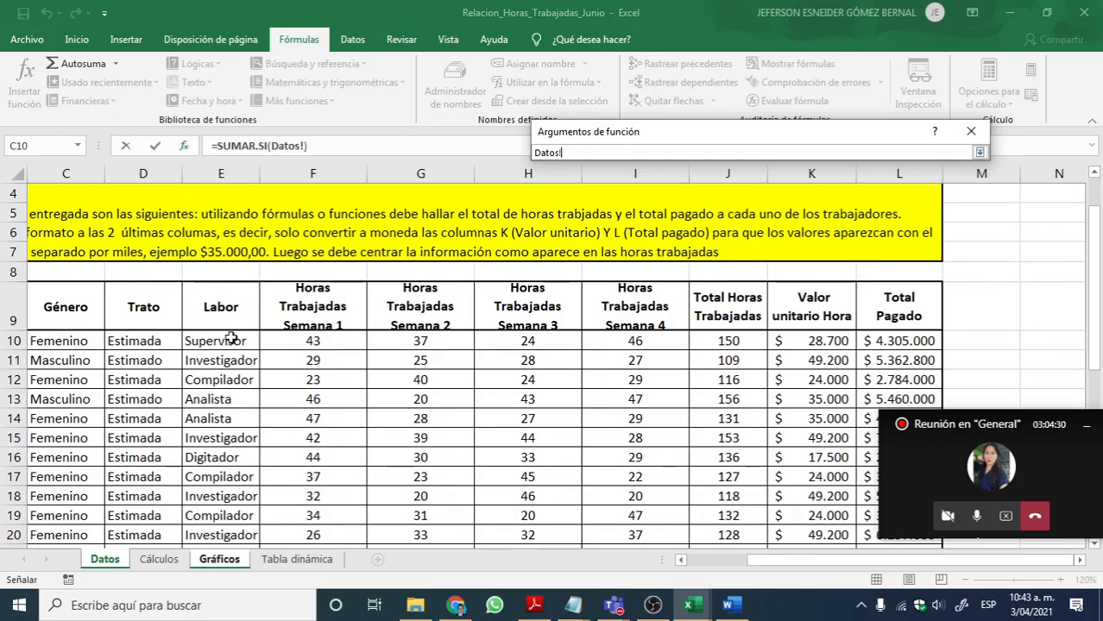
{"action": "left_click_drag", "start_coordinate": [231, 338], "coordinate": [222, 518]}
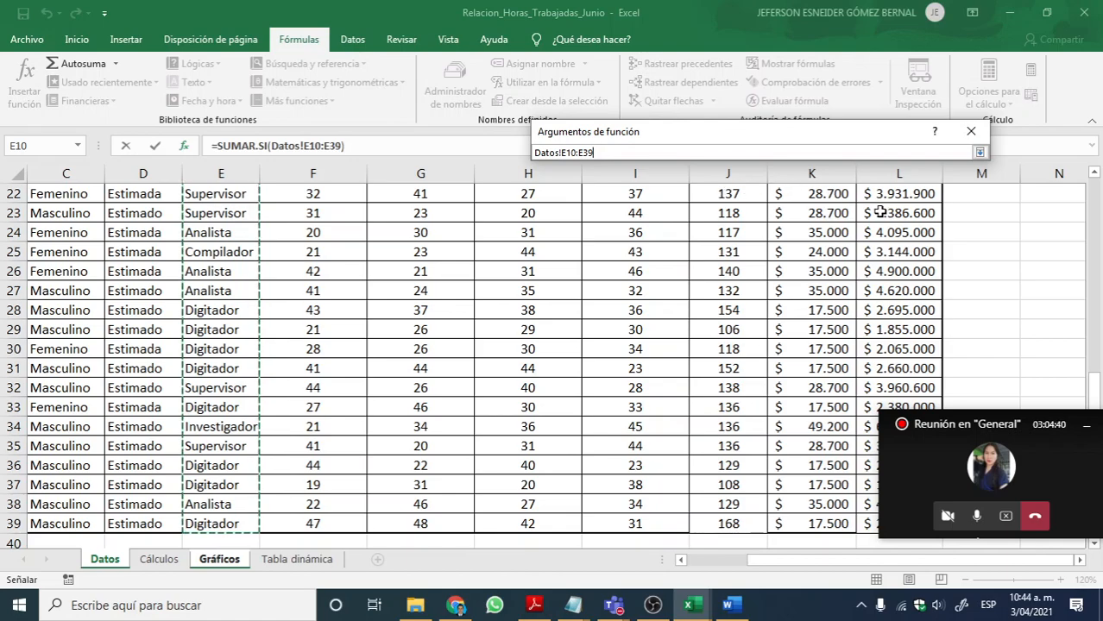
{"action": "left_click", "coordinate": [980, 152]}
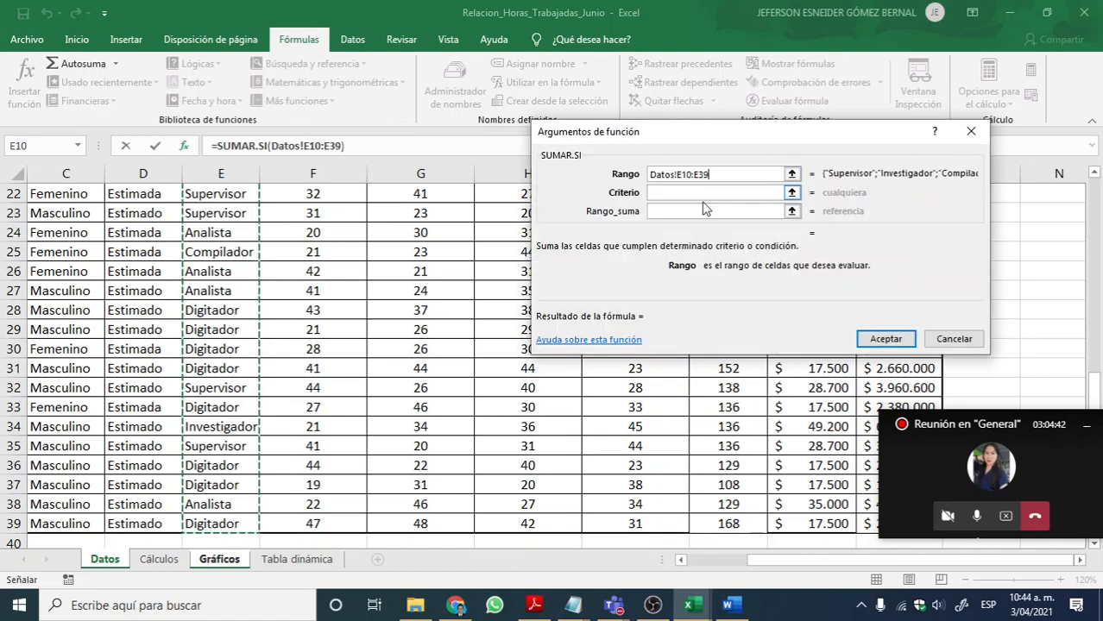
Step: Set the Criterio of the E11 SUMAR.SI function to Digitador
{"action": "left_click", "coordinate": [691, 193]}
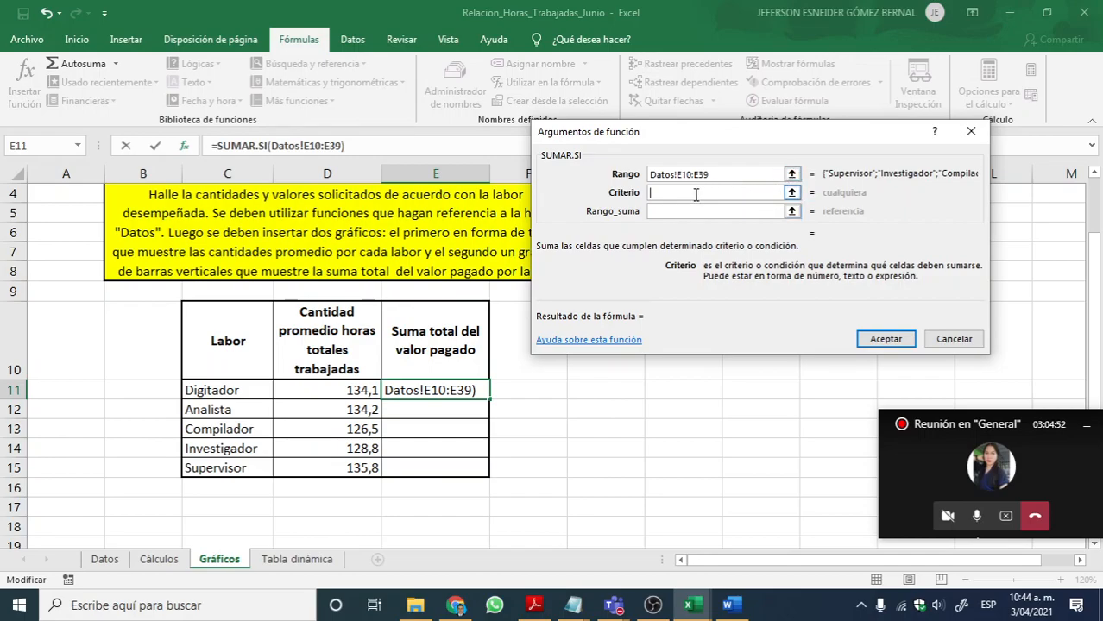
{"action": "left_click", "coordinate": [696, 194]}
{"action": "type", "text": "Digitador"}
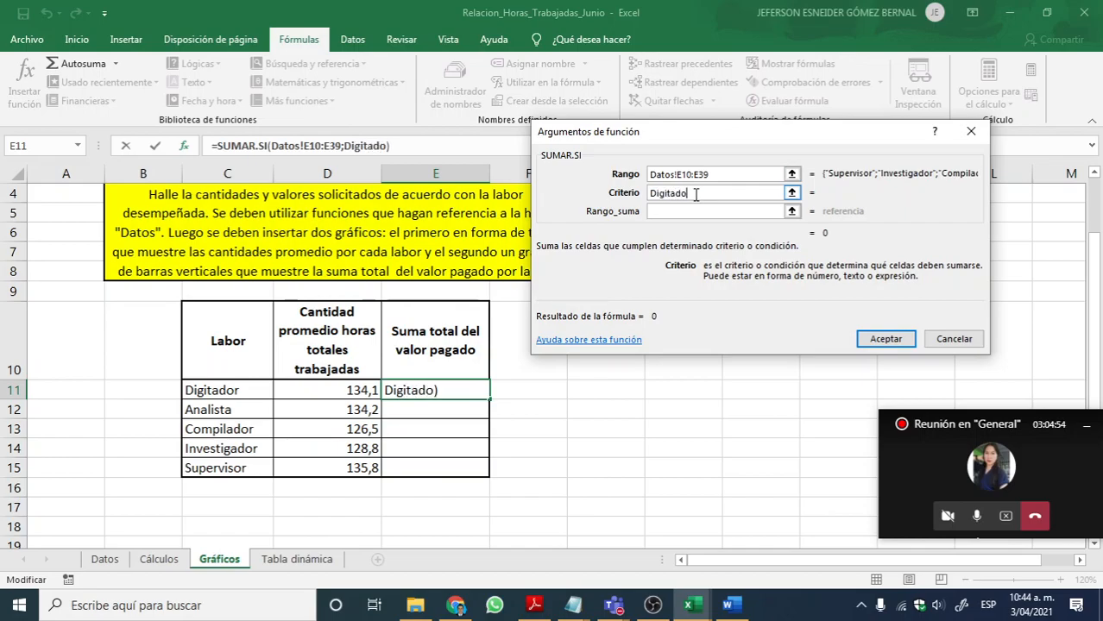
Step: Set Rango_suma to the Total Pagado cells Datos!L10:L39 and accept the SUMAR.SI function
{"action": "left_click", "coordinate": [693, 212]}
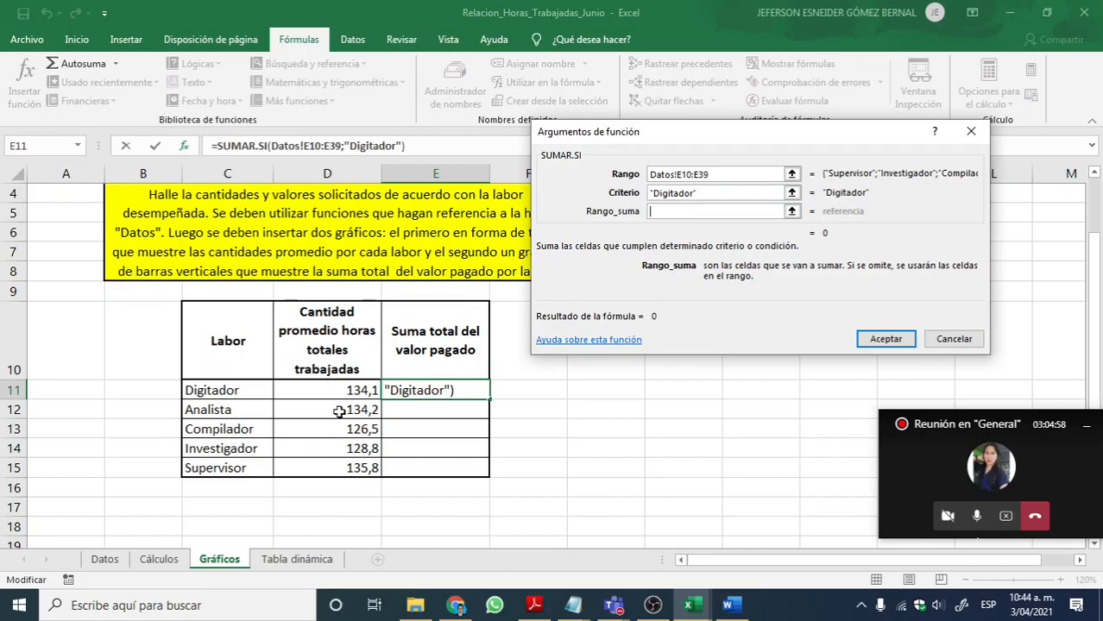
{"action": "left_click", "coordinate": [105, 559]}
{"action": "scroll", "coordinate": [368, 449], "scroll_direction": "up", "scroll_amount": 1}
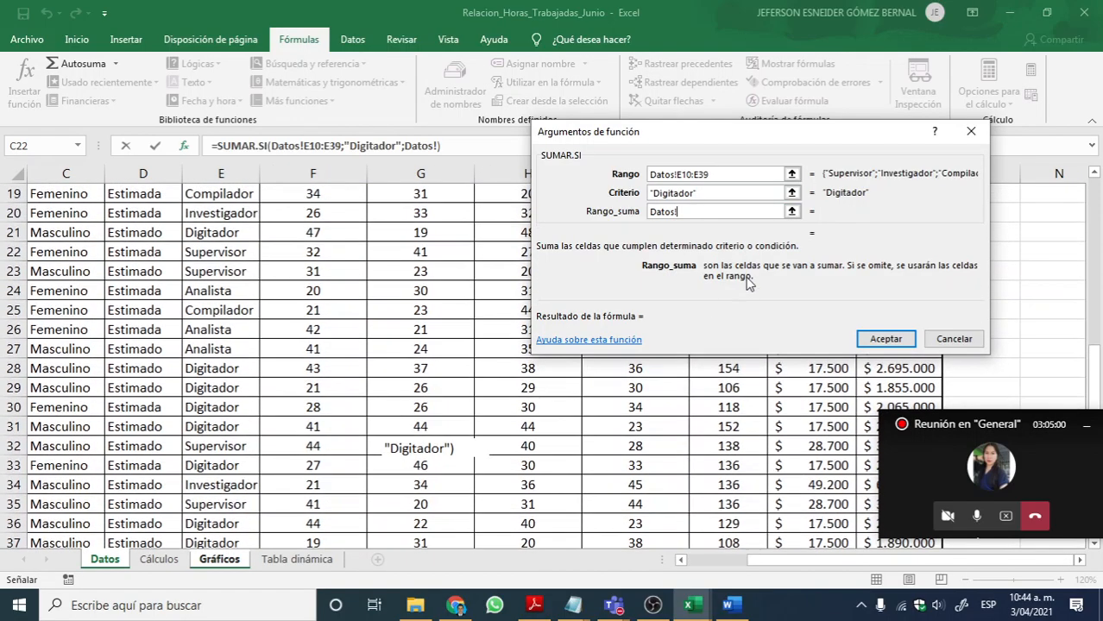
{"action": "left_click_drag", "start_coordinate": [789, 140], "coordinate": [474, 189]}
{"action": "scroll", "coordinate": [838, 329], "scroll_direction": "up", "scroll_amount": 5}
{"action": "scroll", "coordinate": [838, 330], "scroll_direction": "up", "scroll_amount": 1}
{"action": "scroll", "coordinate": [863, 337], "scroll_direction": "down", "scroll_amount": 1}
{"action": "left_click_drag", "start_coordinate": [886, 340], "coordinate": [871, 509]}
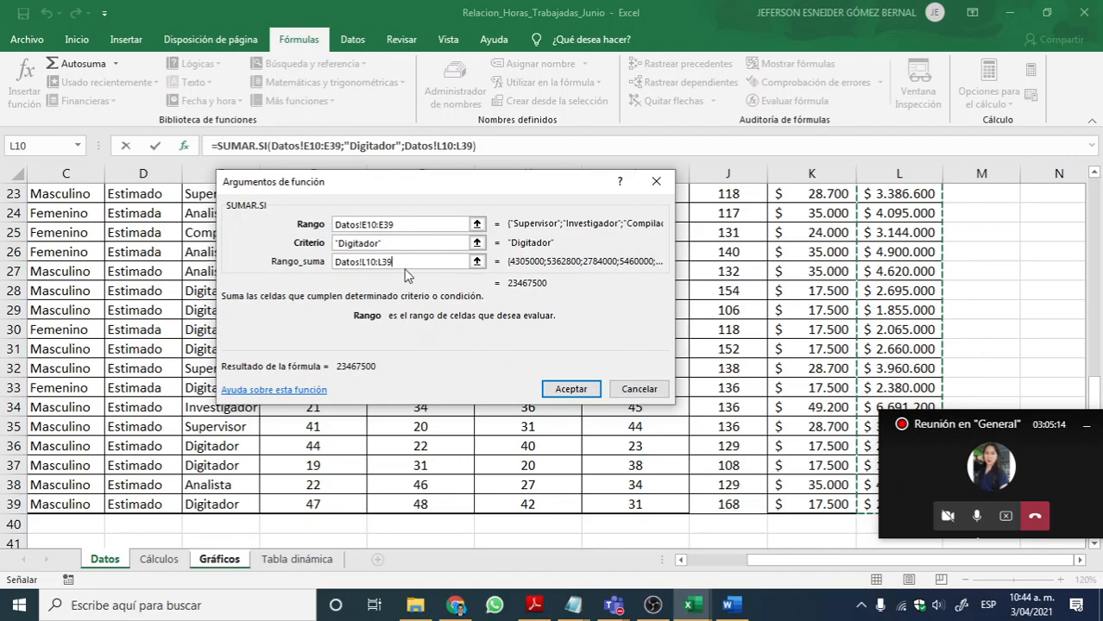
{"action": "left_click", "coordinate": [570, 391]}
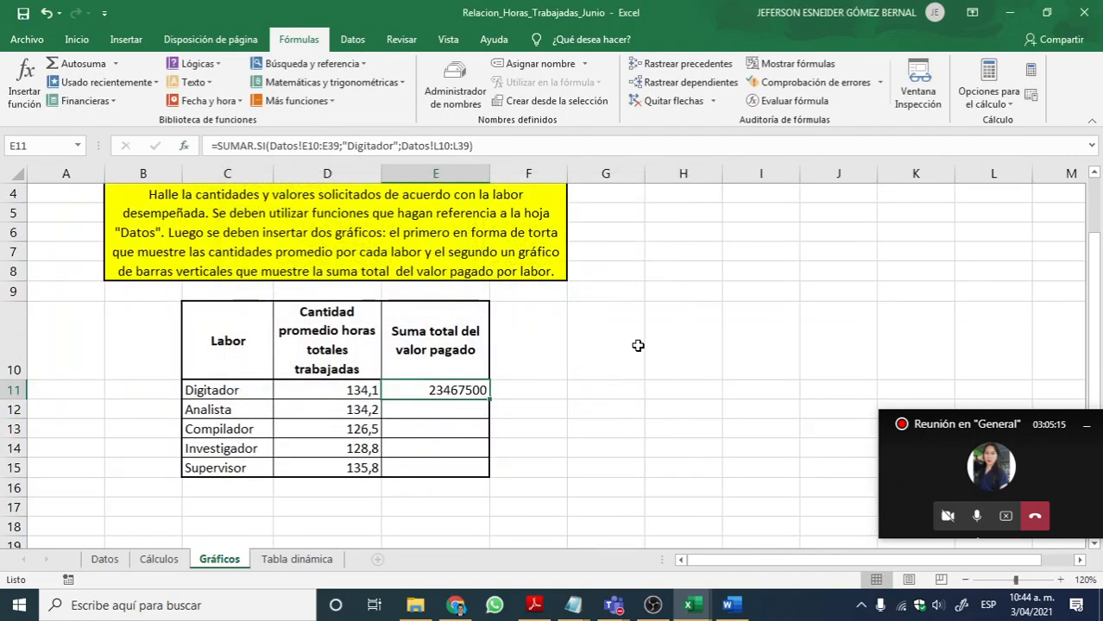
Step: Review the arguments of the SUMAR.SI formula for Digitador in E11
{"action": "double_click", "coordinate": [454, 392]}
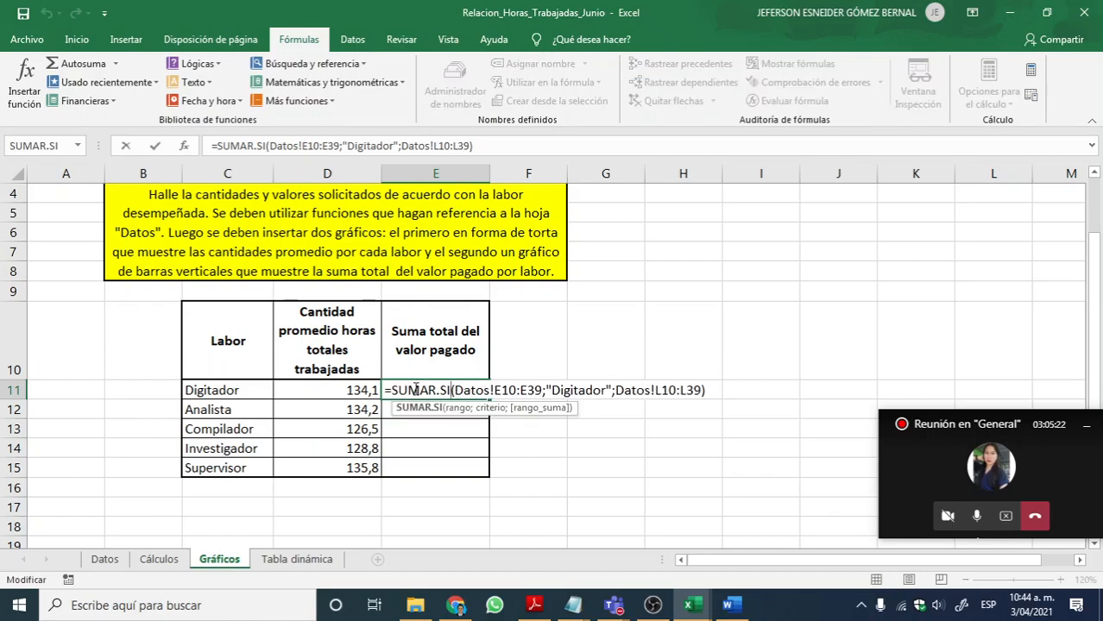
{"action": "key", "text": "Return"}
{"action": "left_click", "coordinate": [475, 393]}
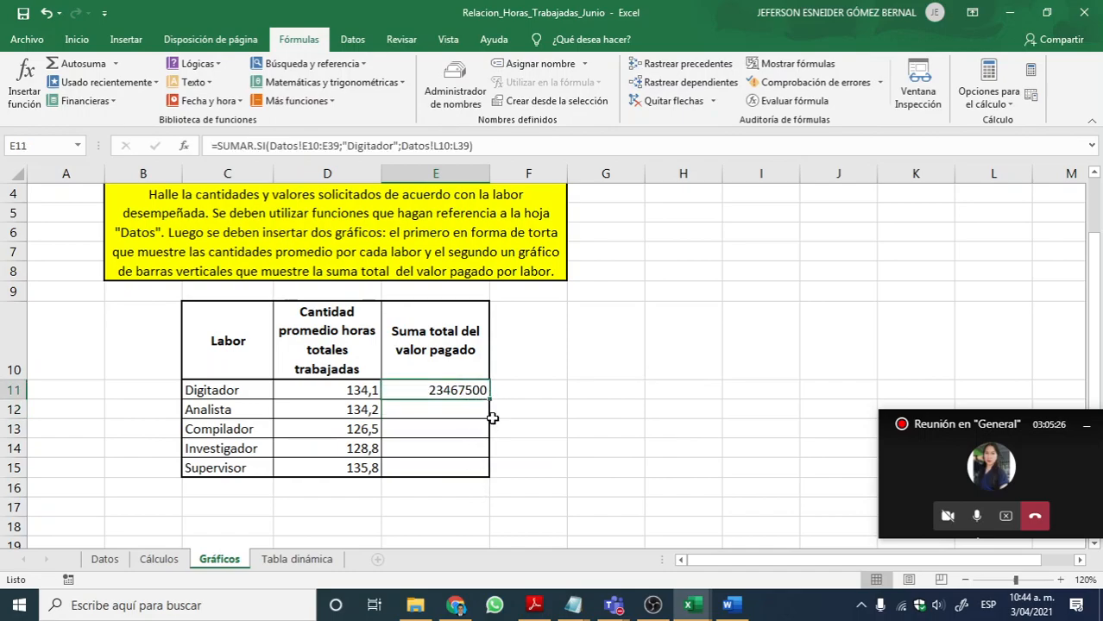
{"action": "double_click", "coordinate": [464, 388]}
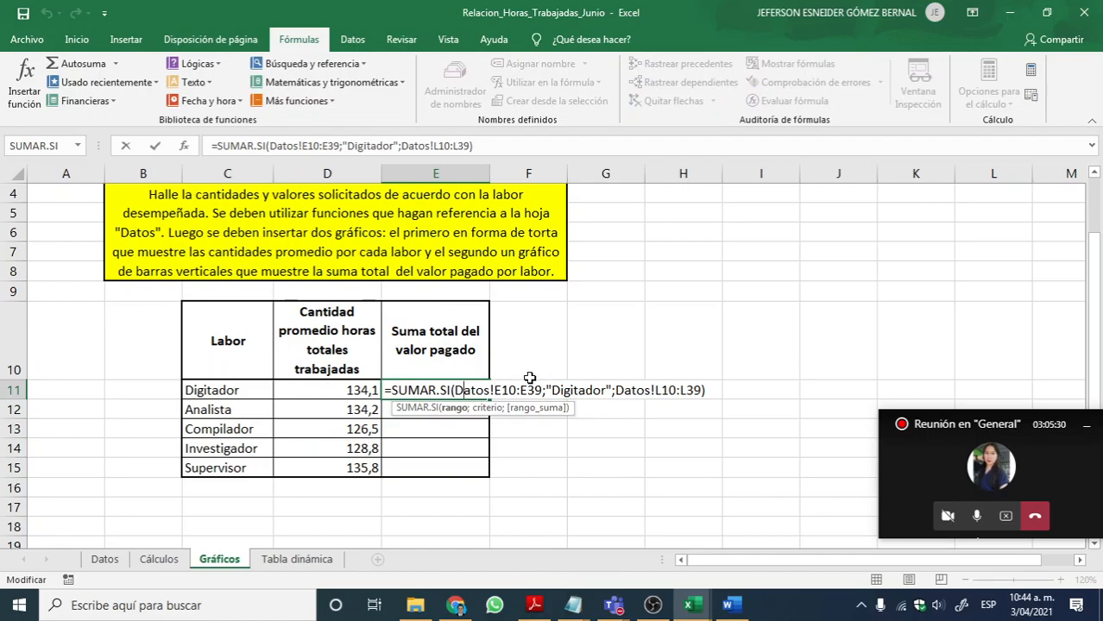
{"action": "key", "text": "Escape"}
Step: Copy the text of the E11 formula into E12 and change its criterion to "Analista"
{"action": "double_click", "coordinate": [384, 390]}
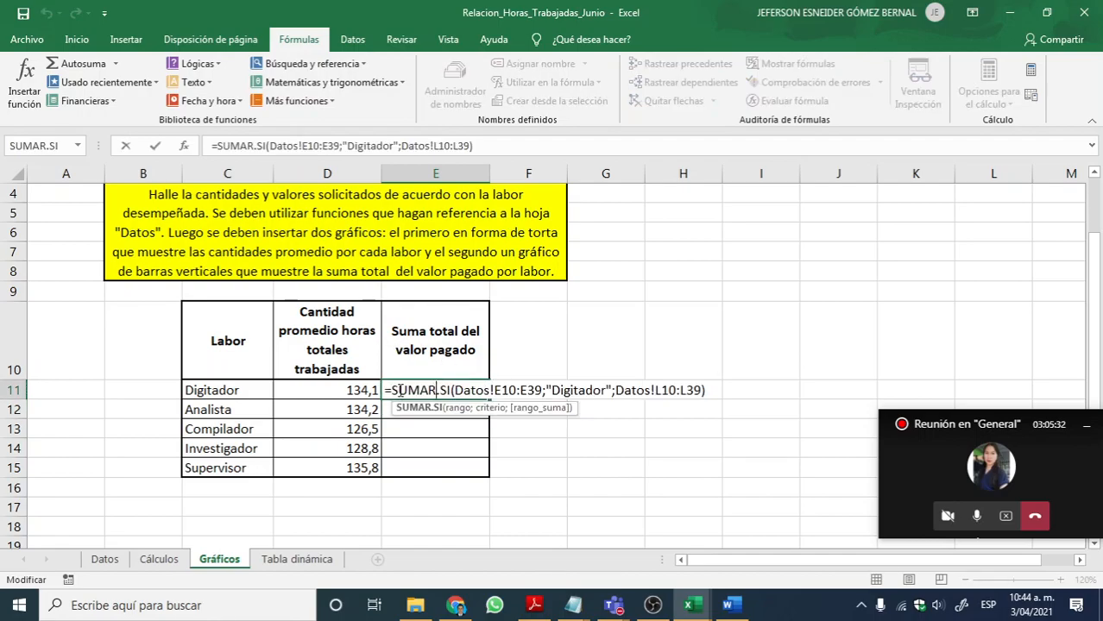
{"action": "left_click_drag", "start_coordinate": [385, 390], "coordinate": [708, 390]}
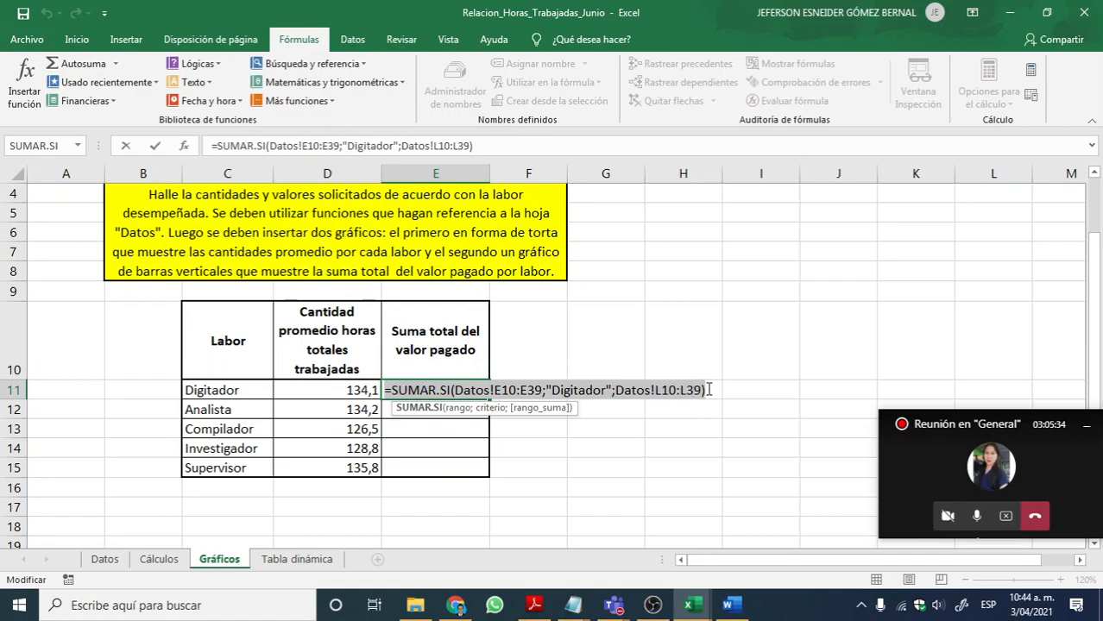
{"action": "key", "text": "ctrl+c"}
{"action": "key", "text": "Return"}
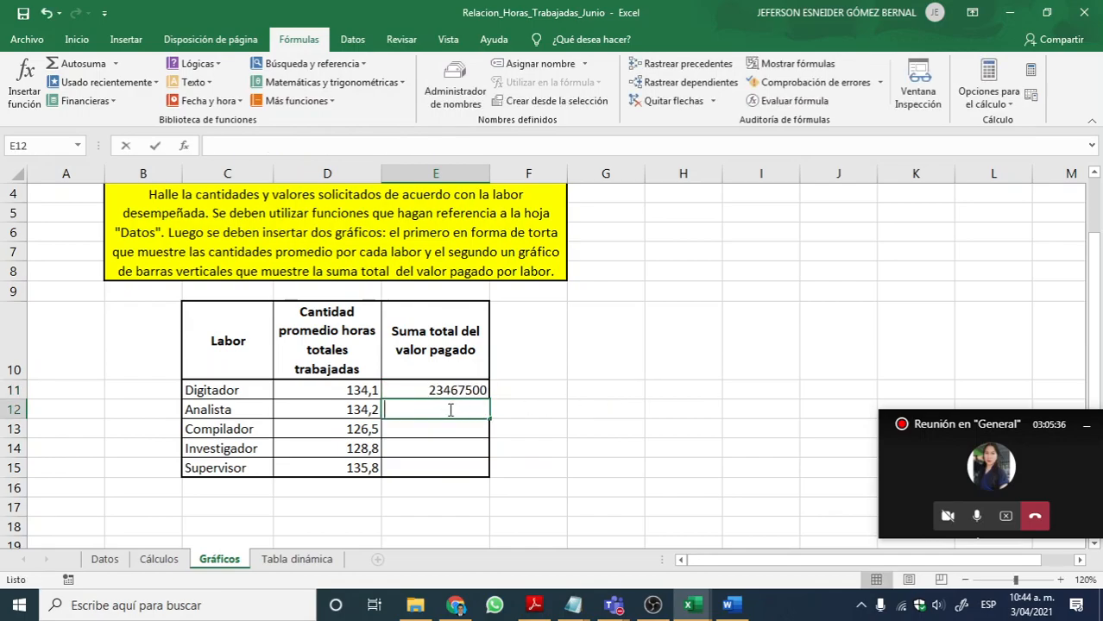
{"action": "key", "text": "ctrl+v"}
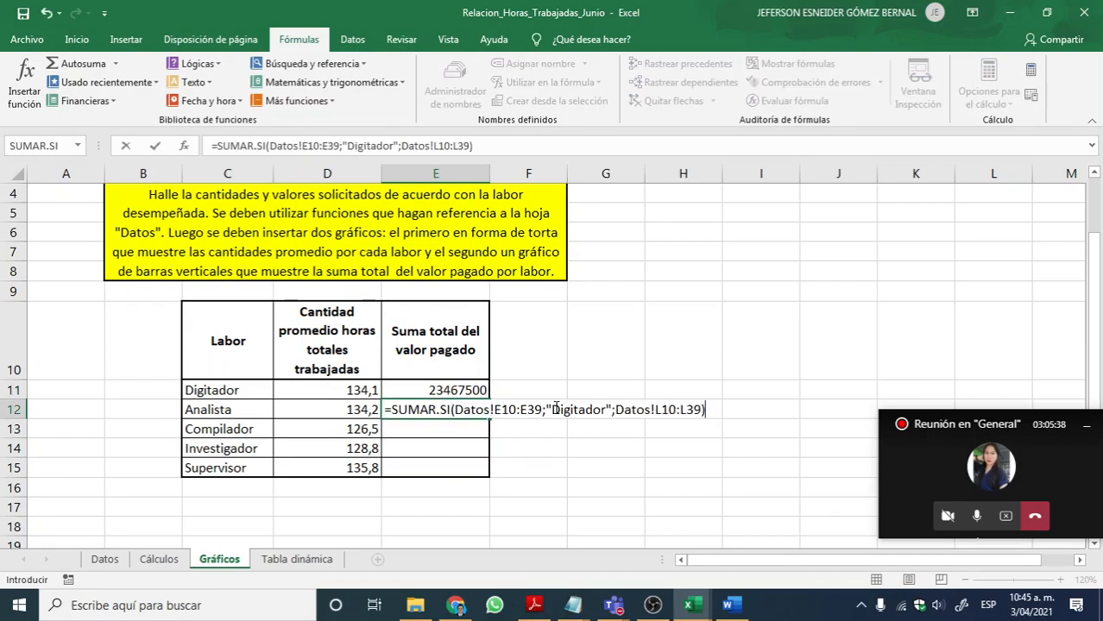
{"action": "left_click_drag", "start_coordinate": [554, 409], "coordinate": [602, 412]}
{"action": "type", "text": "Analista"}
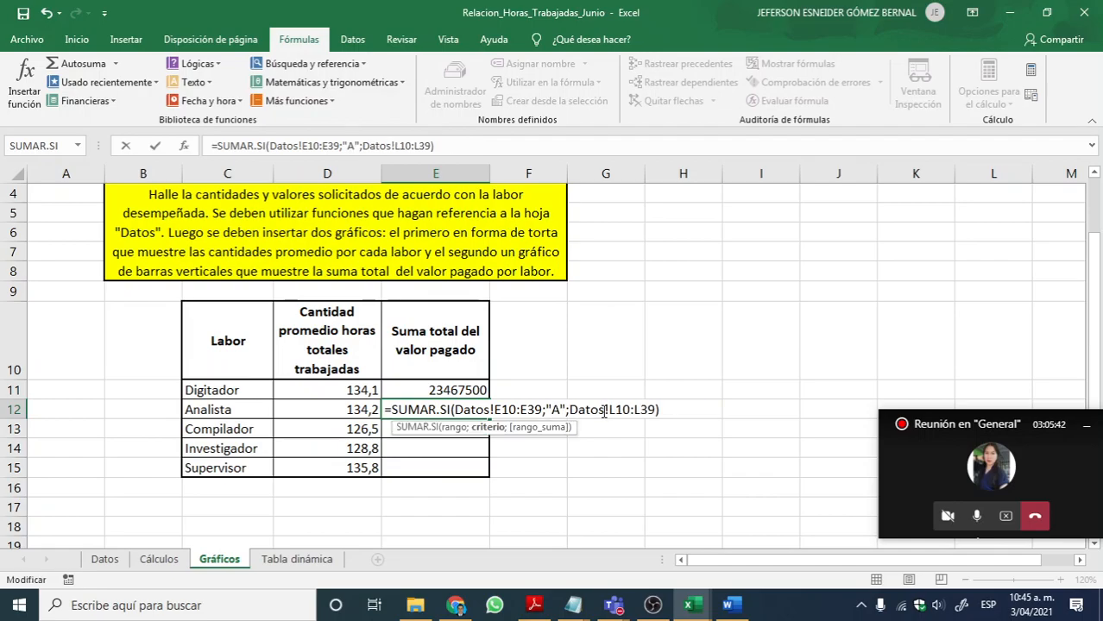
{"action": "key", "text": "Return"}
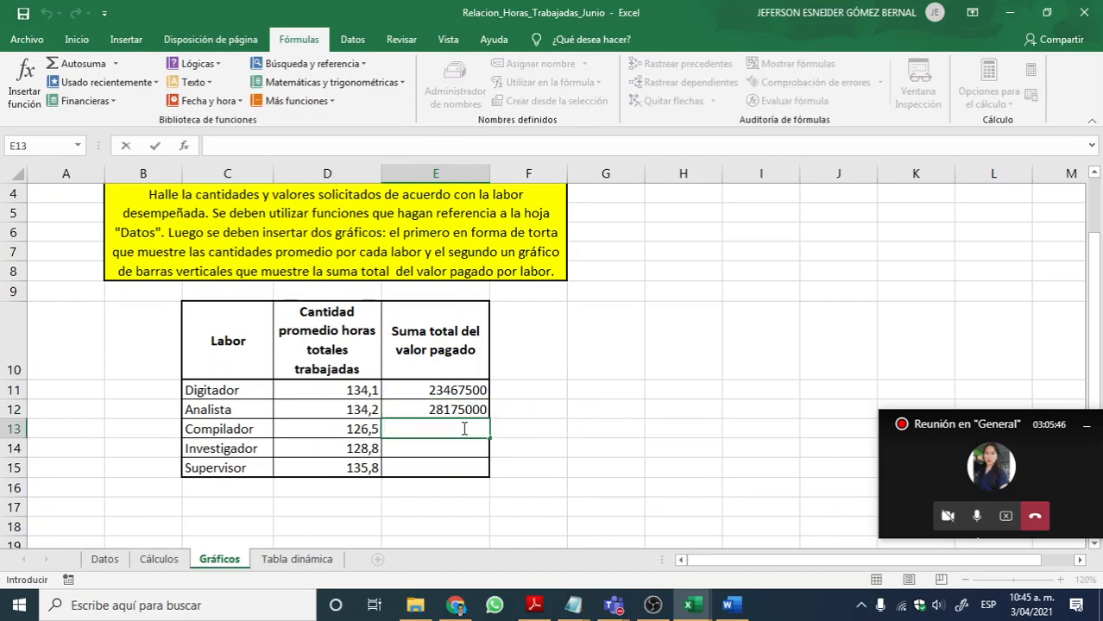
Step: Paste the copied SUMAR.SI formula into E13 and change its criterion to "Compilador"
{"action": "key", "text": "ctrl+v"}
{"action": "left_click_drag", "start_coordinate": [553, 429], "coordinate": [607, 429]}
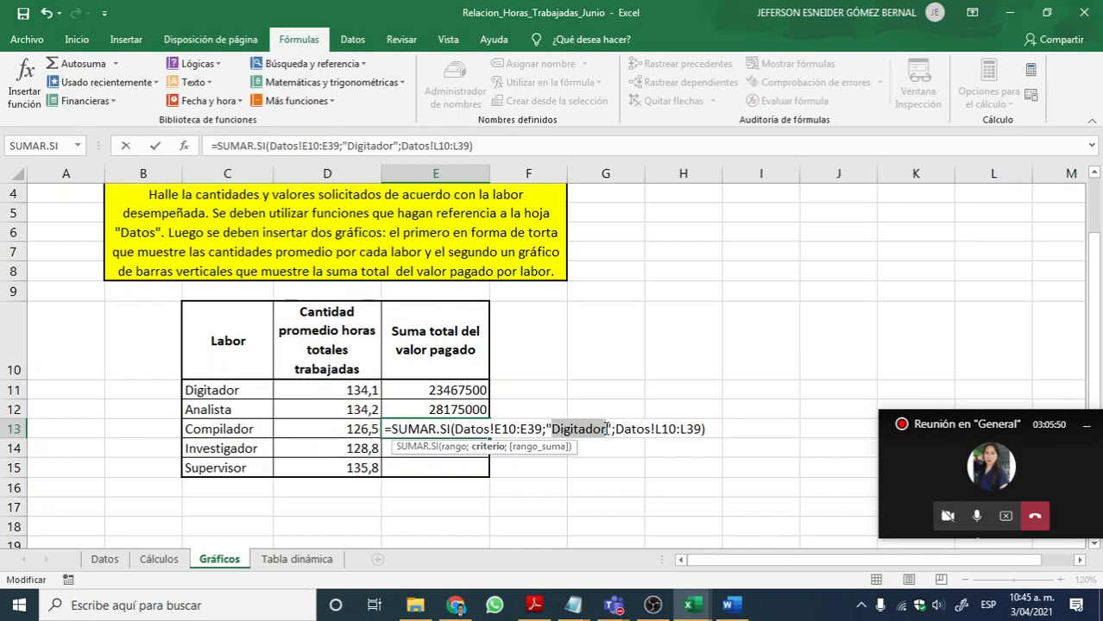
{"action": "type", "text": "Compilador"}
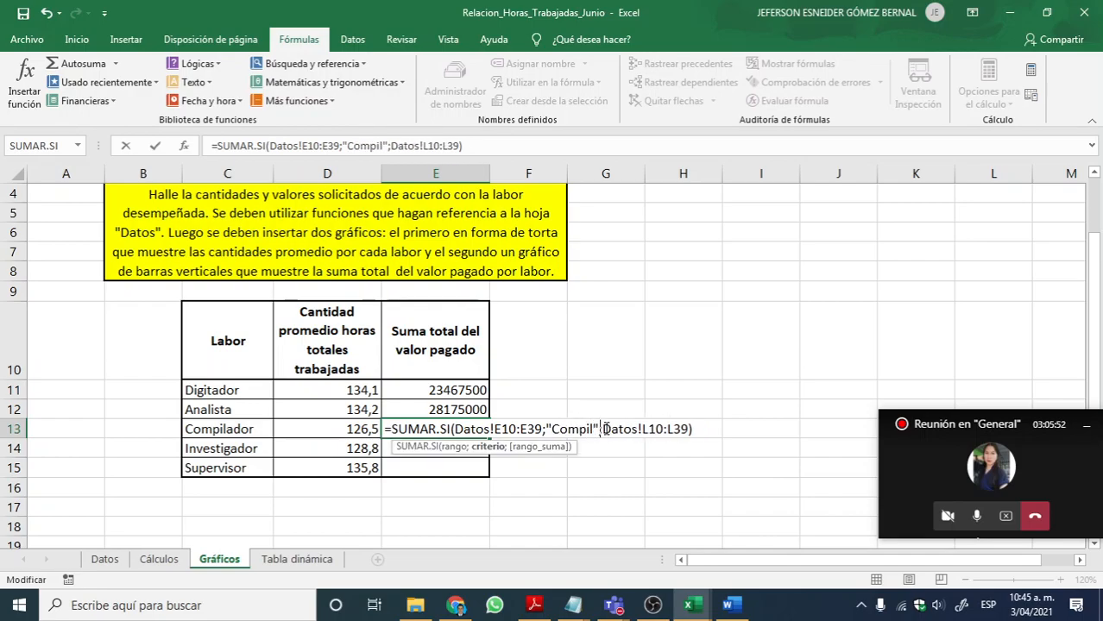
{"action": "key", "text": "Return"}
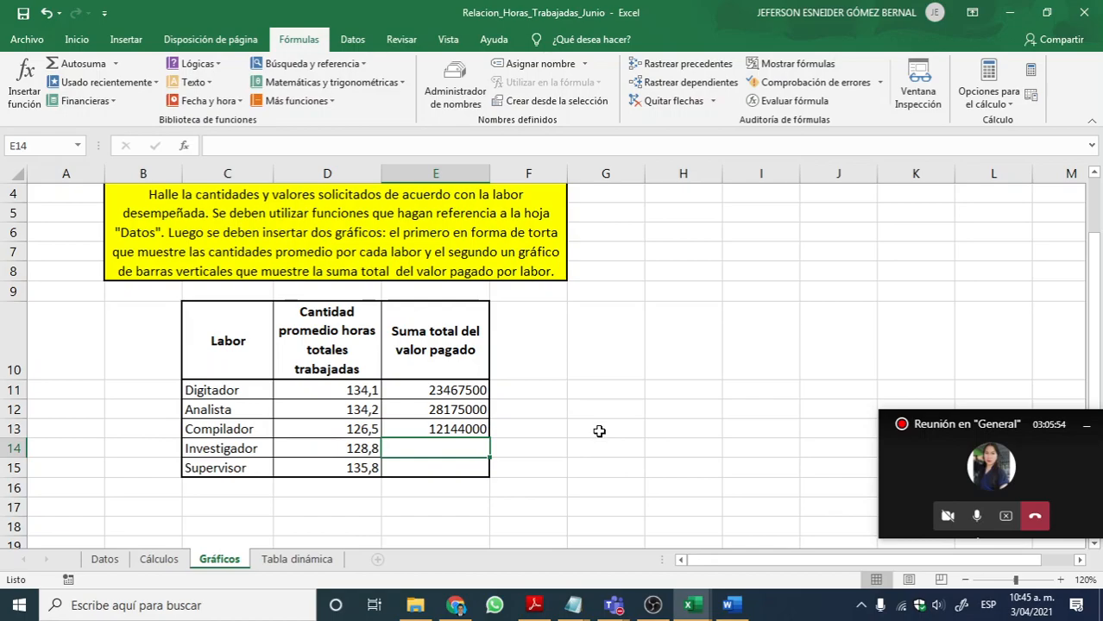
Step: Paste the copied SUMAR.SI formula into E14 and change its criterion to "Investigador"
{"action": "type", "text": "="}
{"action": "key", "text": "BackSpace"}
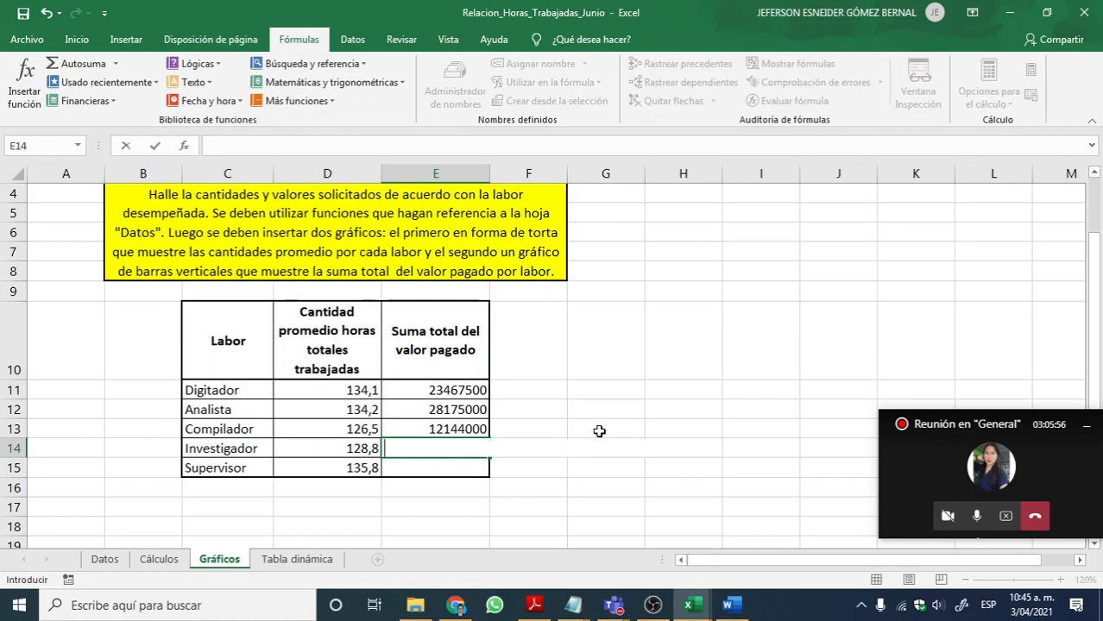
{"action": "key", "text": "ctrl+v"}
{"action": "left_click", "coordinate": [563, 447]}
{"action": "left_click_drag", "start_coordinate": [568, 448], "coordinate": [604, 448]}
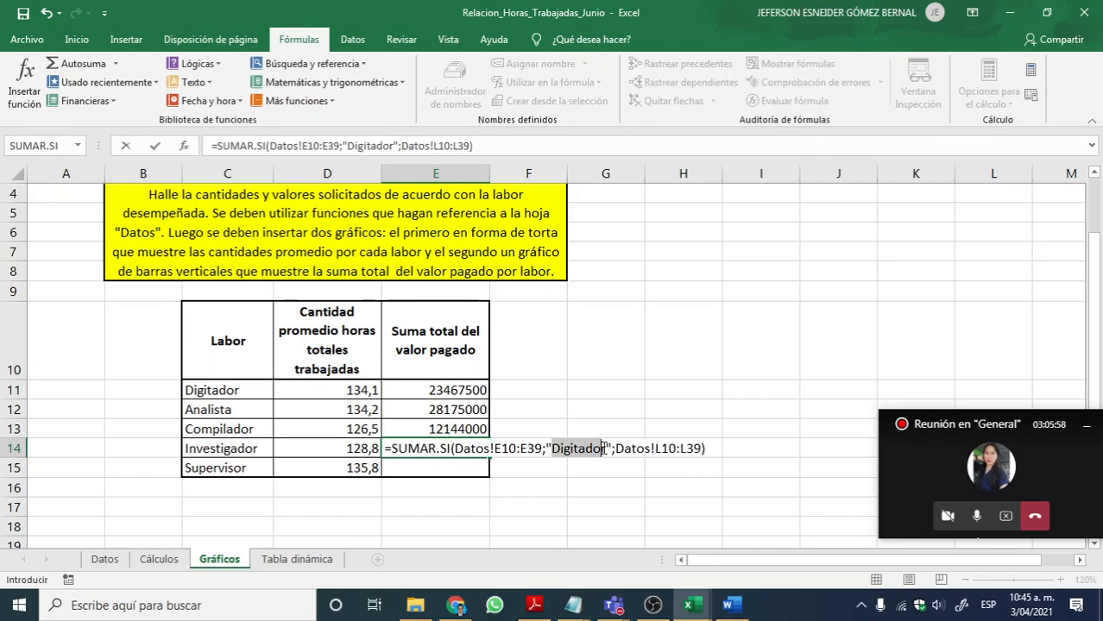
{"action": "type", "text": "Invest"}
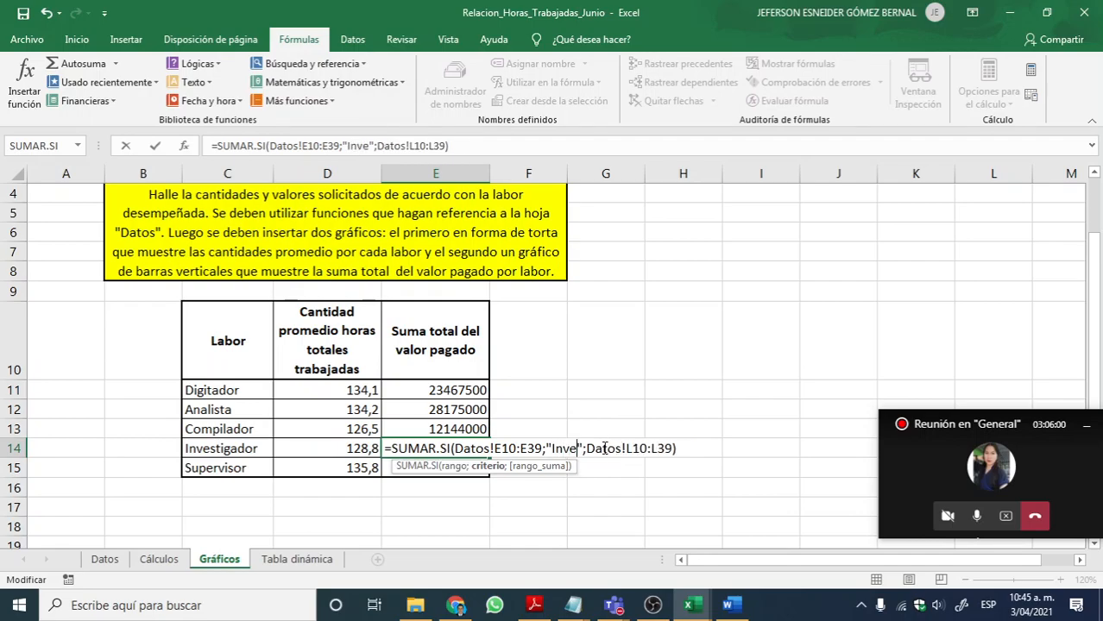
{"action": "type", "text": "igador"}
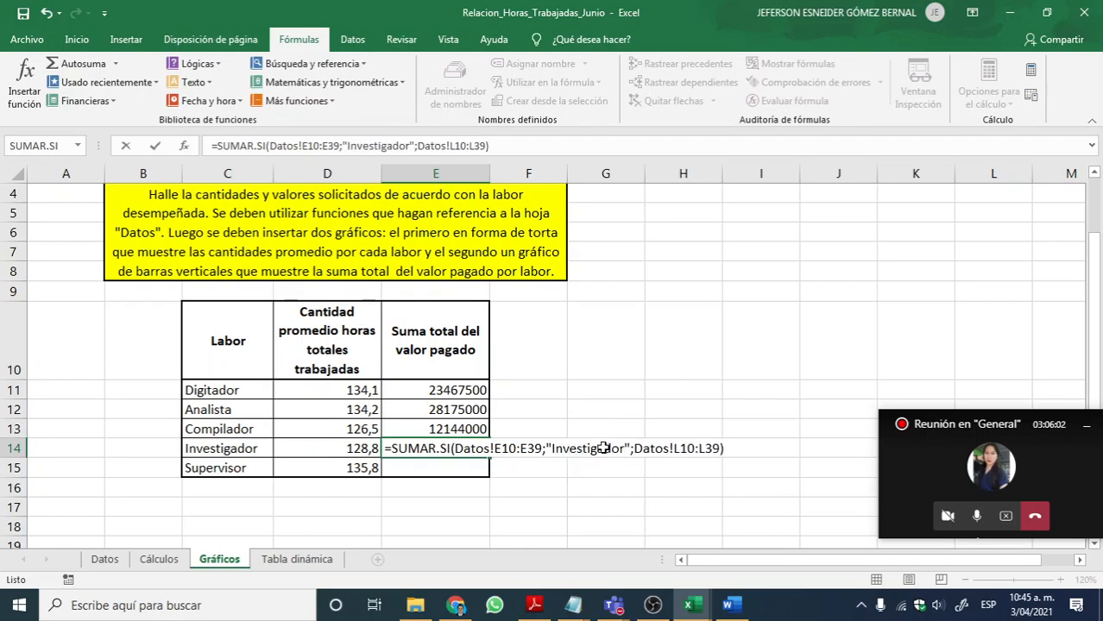
{"action": "key", "text": "Return"}
Step: Paste the copied SUMAR.SI formula into E15 with the criterion "Supervisor" and save the workbook
{"action": "double_click", "coordinate": [433, 469]}
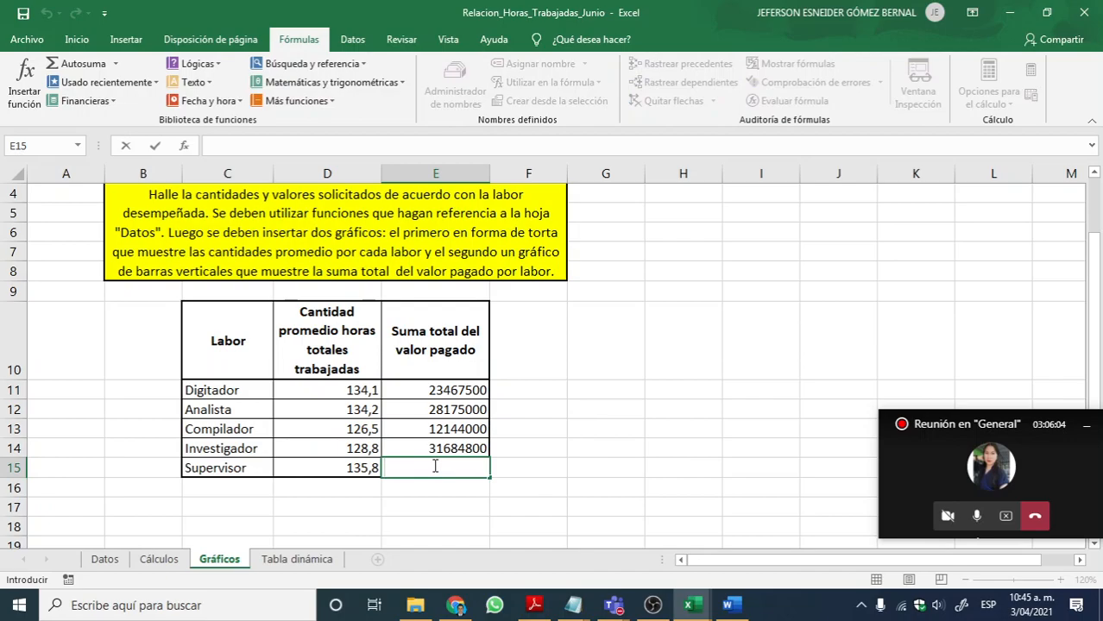
{"action": "key", "text": "ctrl+v"}
{"action": "left_click_drag", "start_coordinate": [553, 467], "coordinate": [609, 466]}
{"action": "type", "text": "Supervisor"}
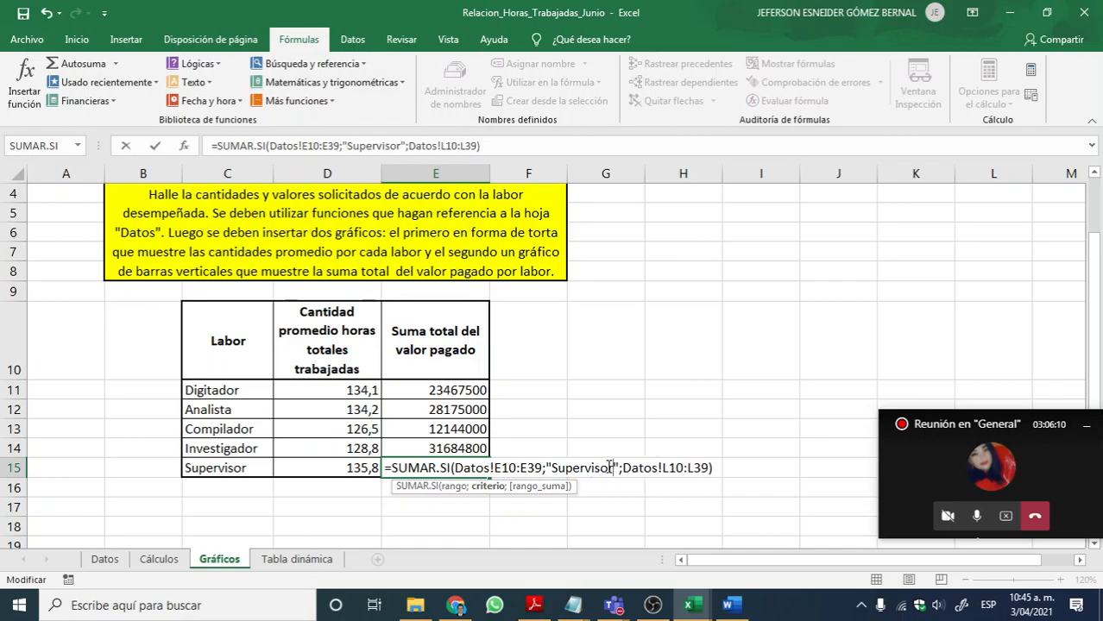
{"action": "key", "text": "Return"}
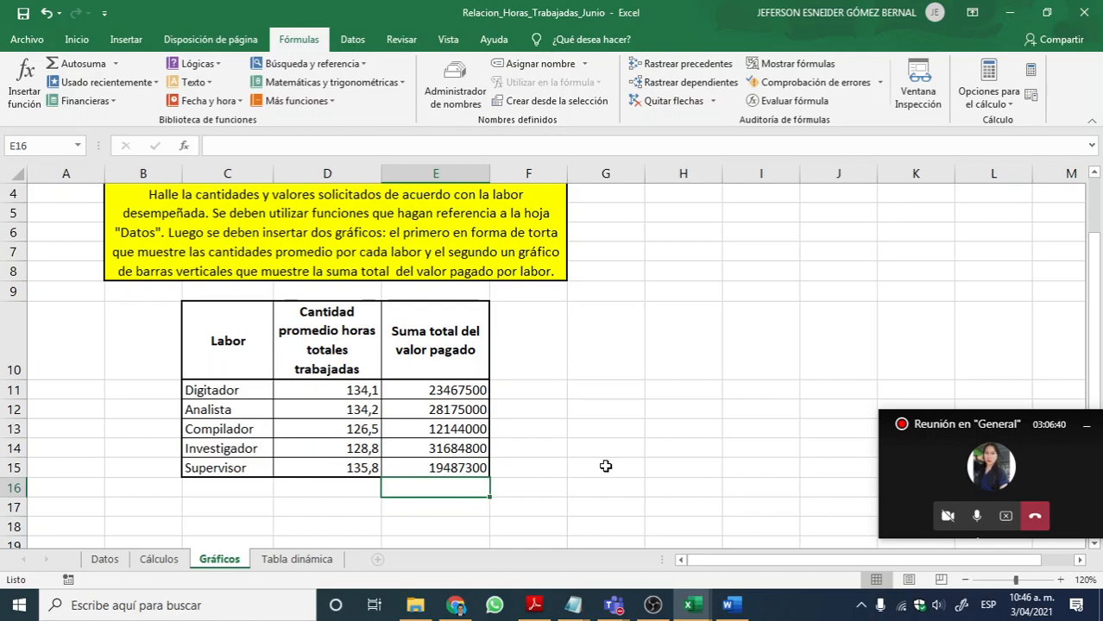
{"action": "left_click", "coordinate": [544, 409]}
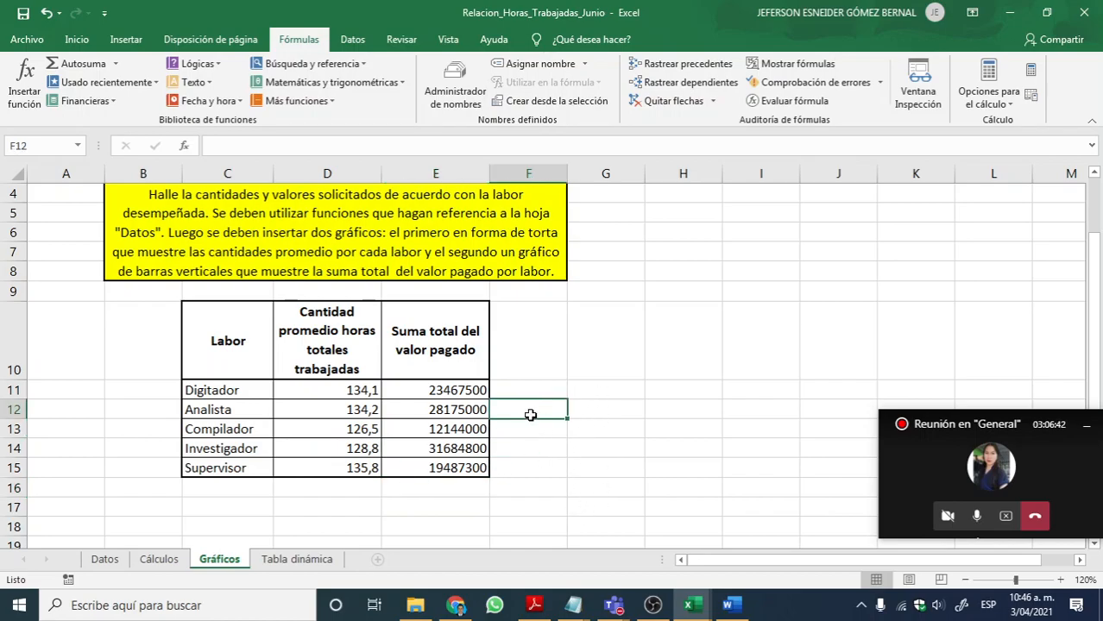
{"action": "left_click", "coordinate": [24, 13]}
Step: Look over the Labor table's headings and the calculated averages and sums in D11:E15
{"action": "left_click", "coordinate": [528, 335]}
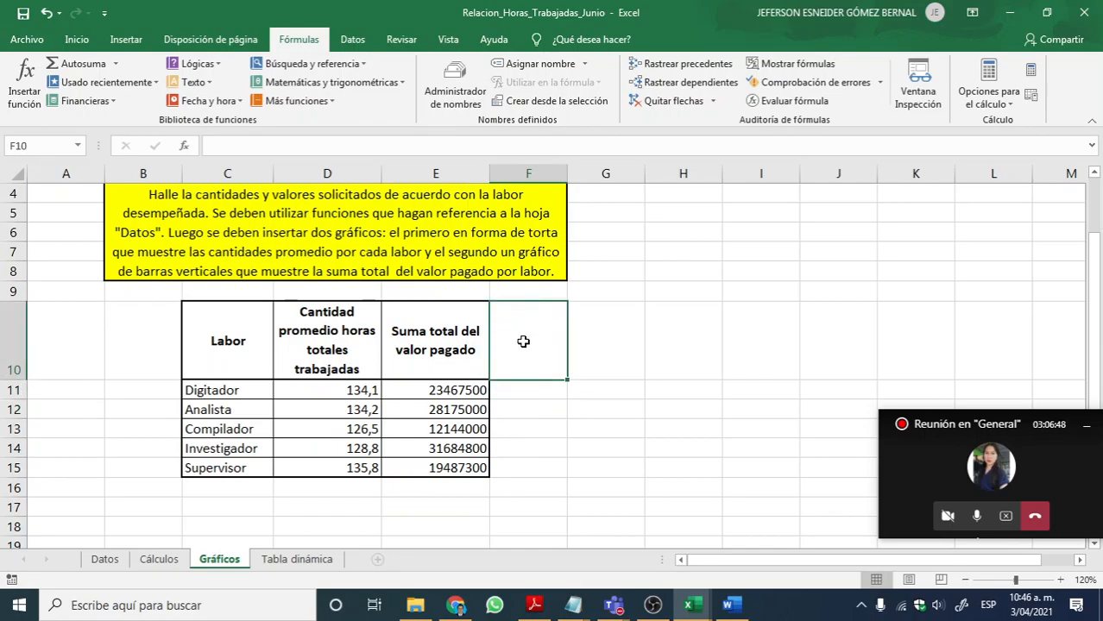
{"action": "left_click", "coordinate": [439, 363]}
{"action": "left_click", "coordinate": [347, 351]}
{"action": "left_click", "coordinate": [222, 339]}
{"action": "left_click", "coordinate": [263, 428]}
{"action": "left_click", "coordinate": [367, 411]}
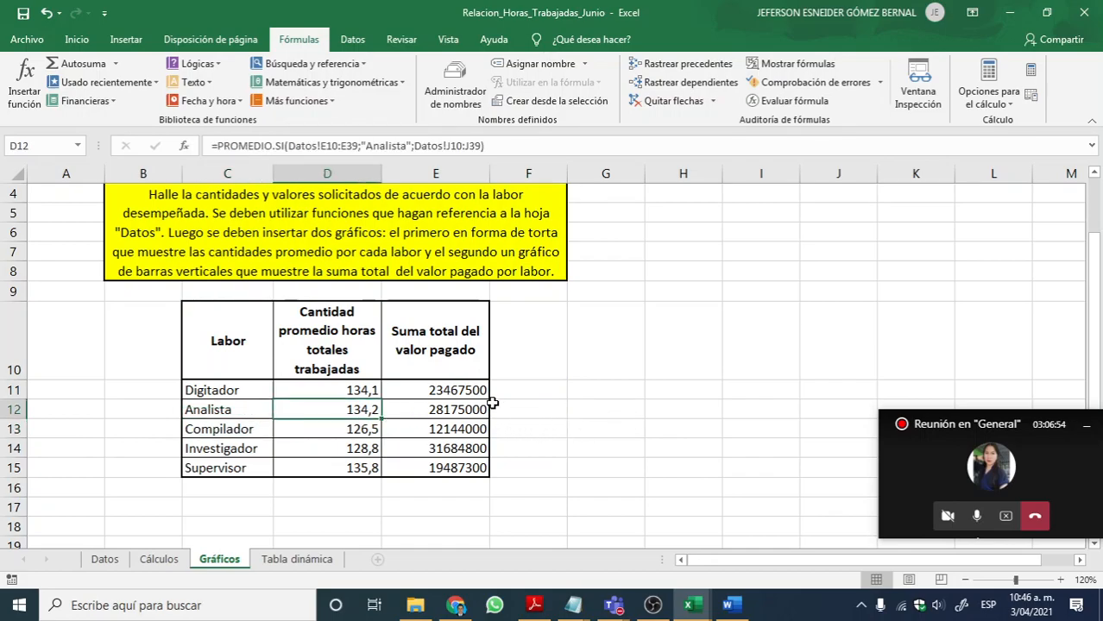
{"action": "left_click_drag", "start_coordinate": [341, 388], "coordinate": [442, 466]}
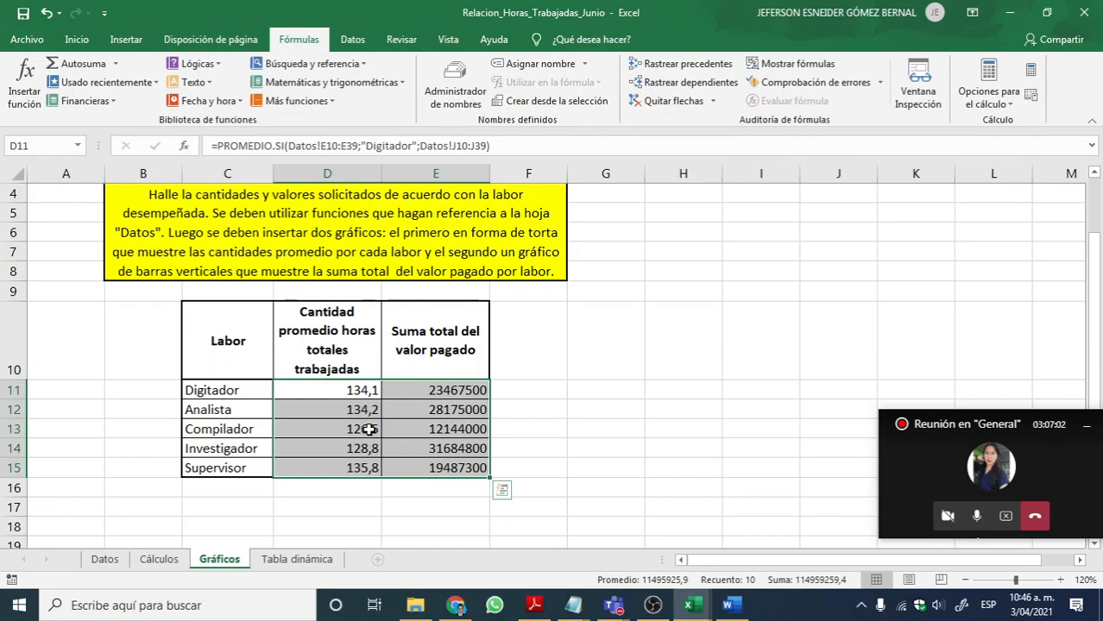
Step: Apply the Moneda number format to the Suma total del valor pagado cells E11:E15
{"action": "left_click_drag", "start_coordinate": [462, 392], "coordinate": [442, 467]}
{"action": "left_click", "coordinate": [76, 38]}
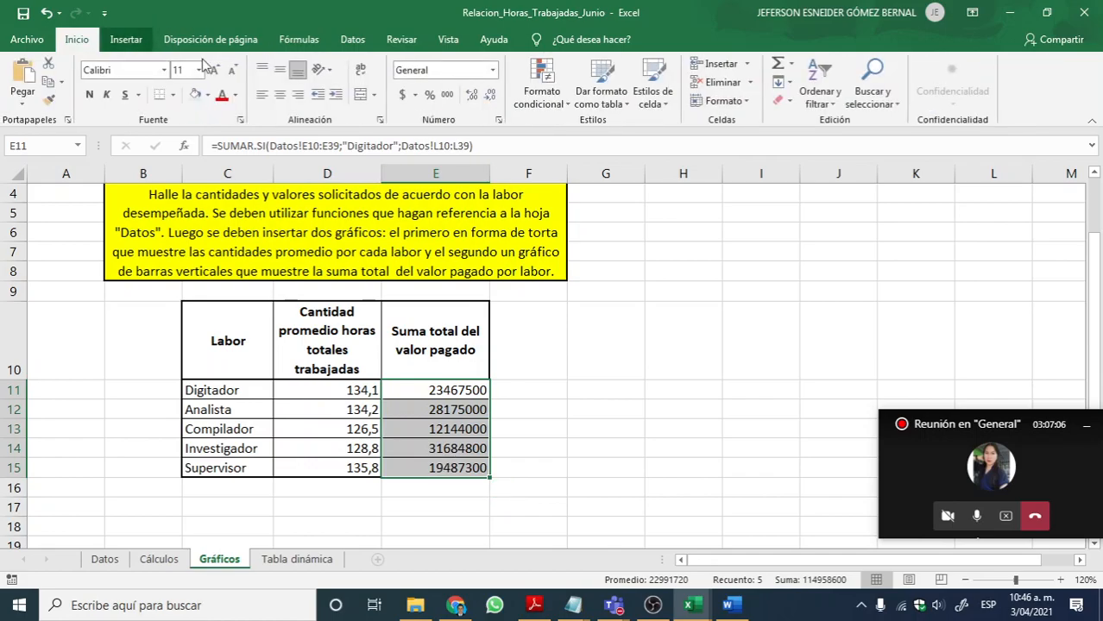
{"action": "left_click", "coordinate": [493, 70]}
{"action": "left_click", "coordinate": [493, 171]}
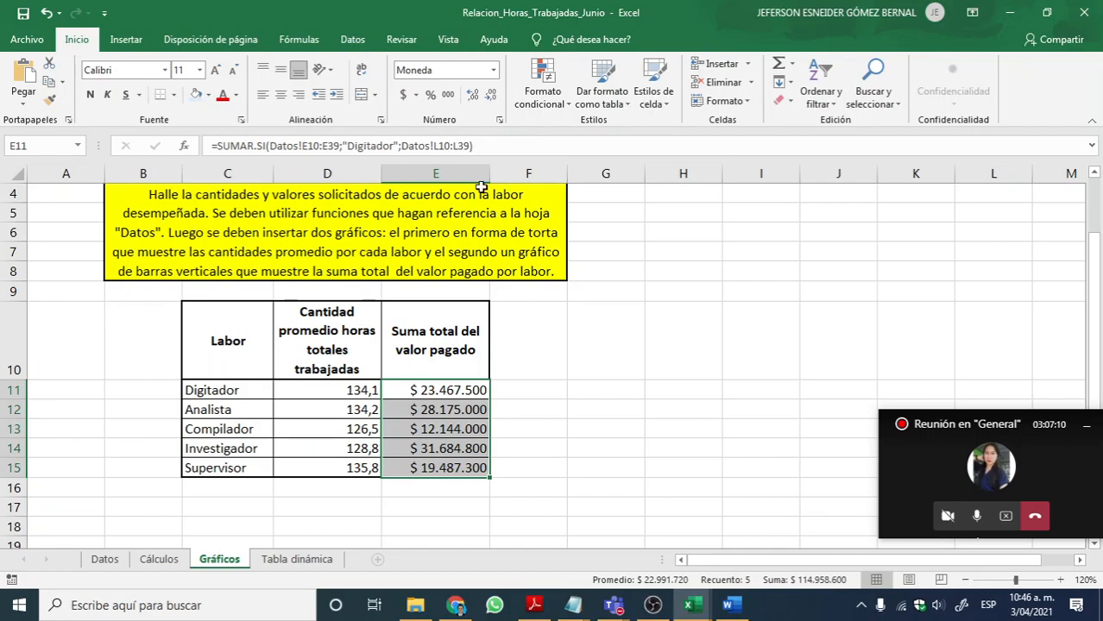
{"action": "left_click", "coordinate": [604, 341]}
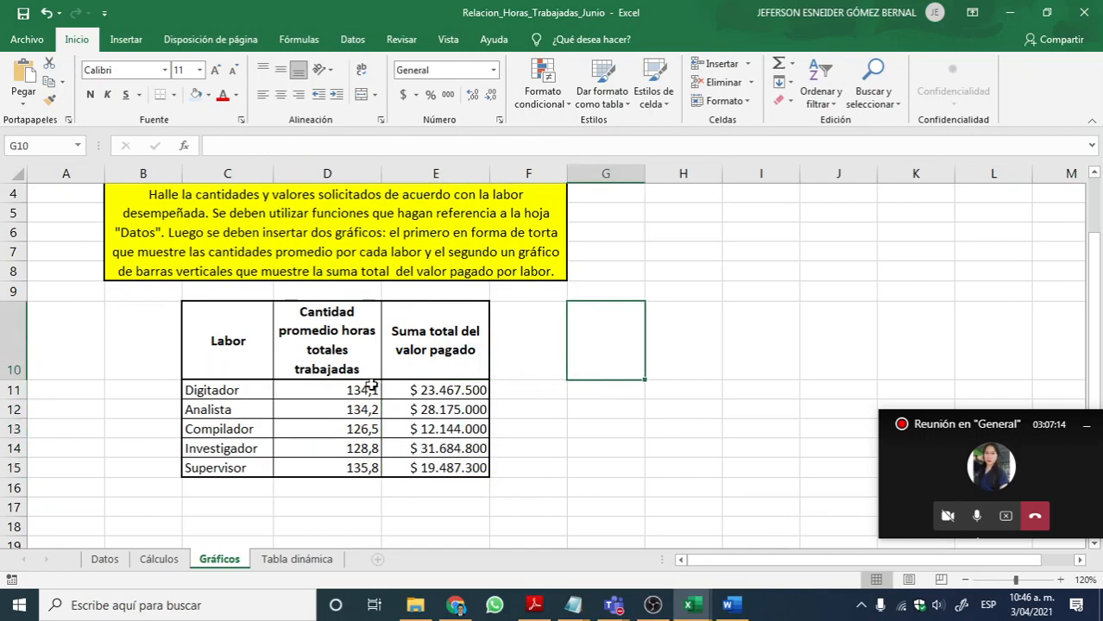
Step: Examine the whole statistics table C10:E15 together with the instructions above it
{"action": "scroll", "coordinate": [419, 378], "scroll_direction": "down", "scroll_amount": 1}
{"action": "scroll", "coordinate": [457, 358], "scroll_direction": "down", "scroll_amount": 1}
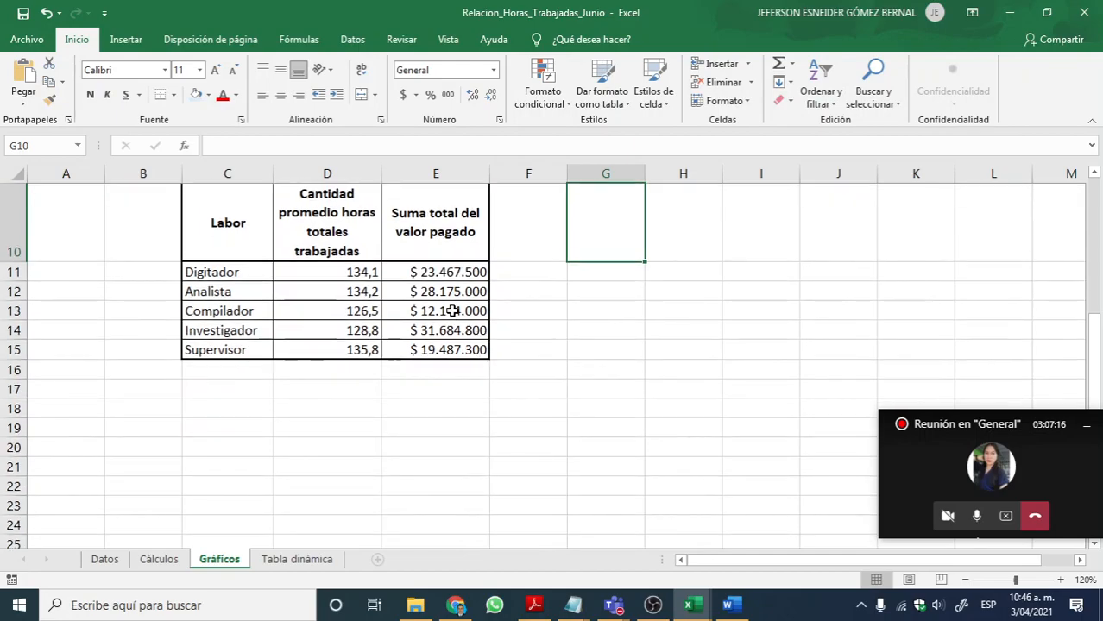
{"action": "scroll", "coordinate": [478, 314], "scroll_direction": "up", "scroll_amount": 1}
{"action": "left_click_drag", "start_coordinate": [238, 278], "coordinate": [462, 411]}
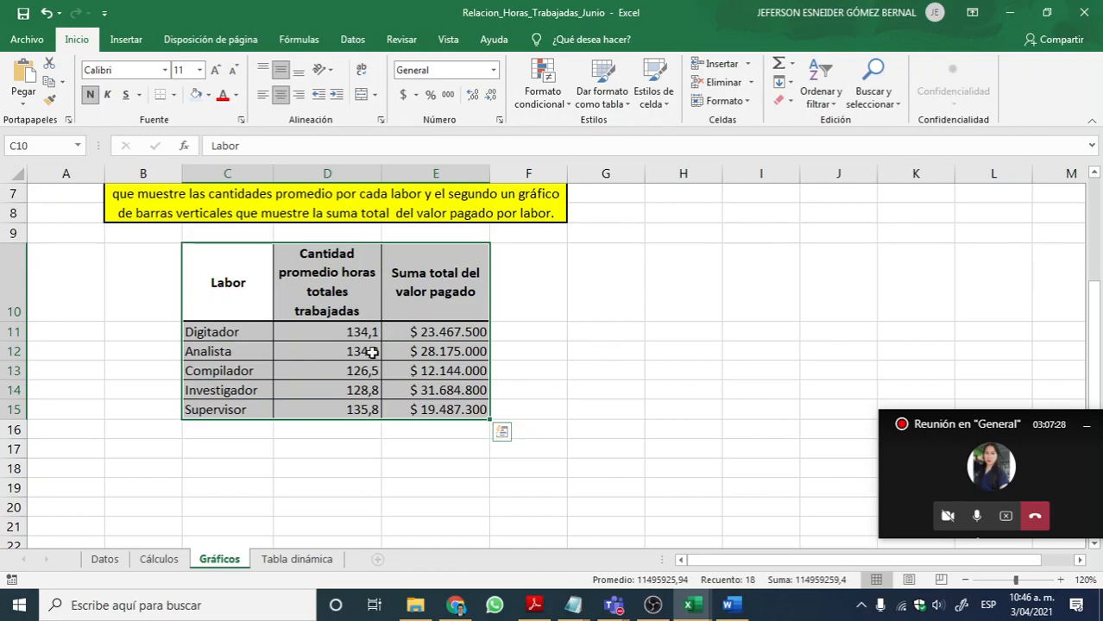
{"action": "scroll", "coordinate": [380, 367], "scroll_direction": "down", "scroll_amount": 5}
{"action": "scroll", "coordinate": [352, 382], "scroll_direction": "up", "scroll_amount": 3}
{"action": "scroll", "coordinate": [392, 352], "scroll_direction": "up", "scroll_amount": 2}
{"action": "scroll", "coordinate": [401, 394], "scroll_direction": "down", "scroll_amount": 3}
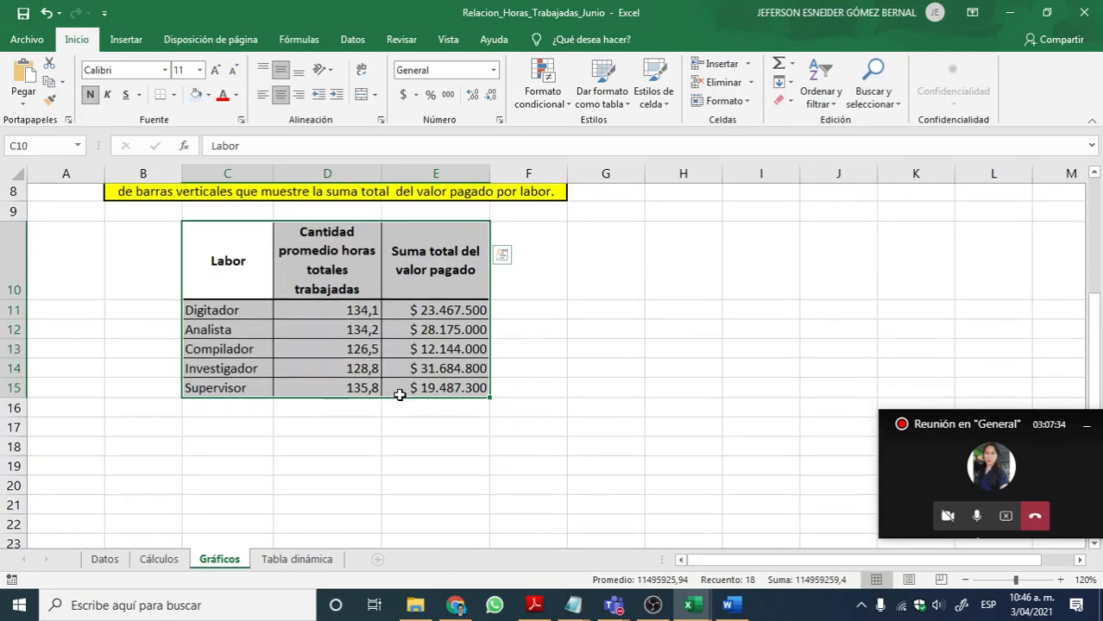
{"action": "scroll", "coordinate": [328, 379], "scroll_direction": "up", "scroll_amount": 3}
Step: Compare the PROMEDIO.SI formulas in column D with the SUMAR.SI formulas in column E for several labores
{"action": "left_click", "coordinate": [338, 334]}
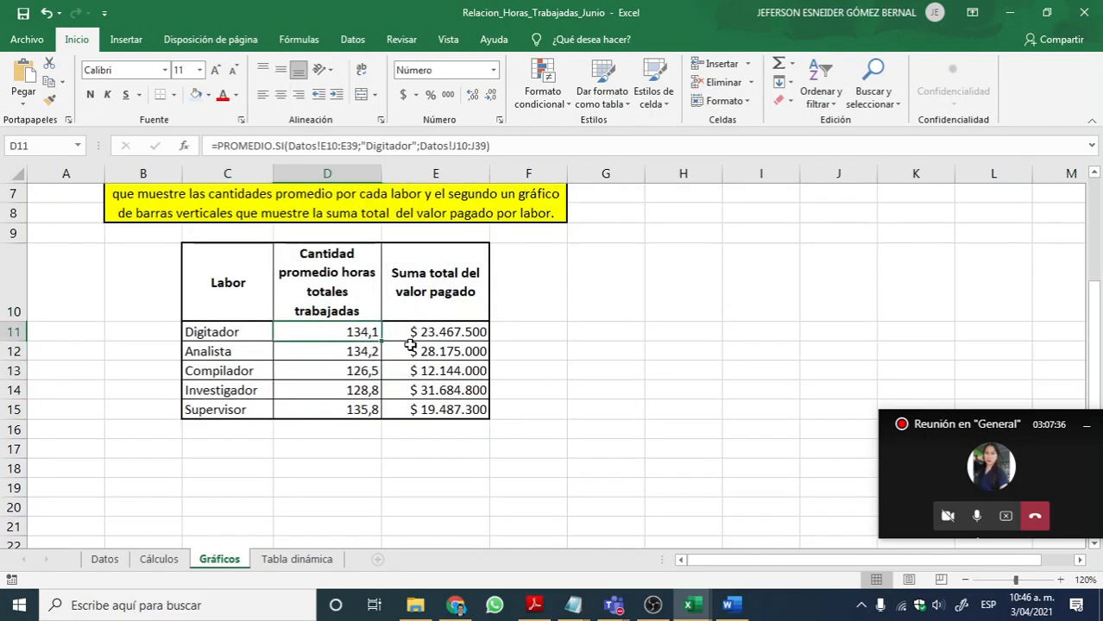
{"action": "left_click", "coordinate": [337, 356]}
{"action": "left_click", "coordinate": [405, 333]}
{"action": "left_click_drag", "start_coordinate": [321, 335], "coordinate": [430, 411]}
{"action": "left_click", "coordinate": [454, 335]}
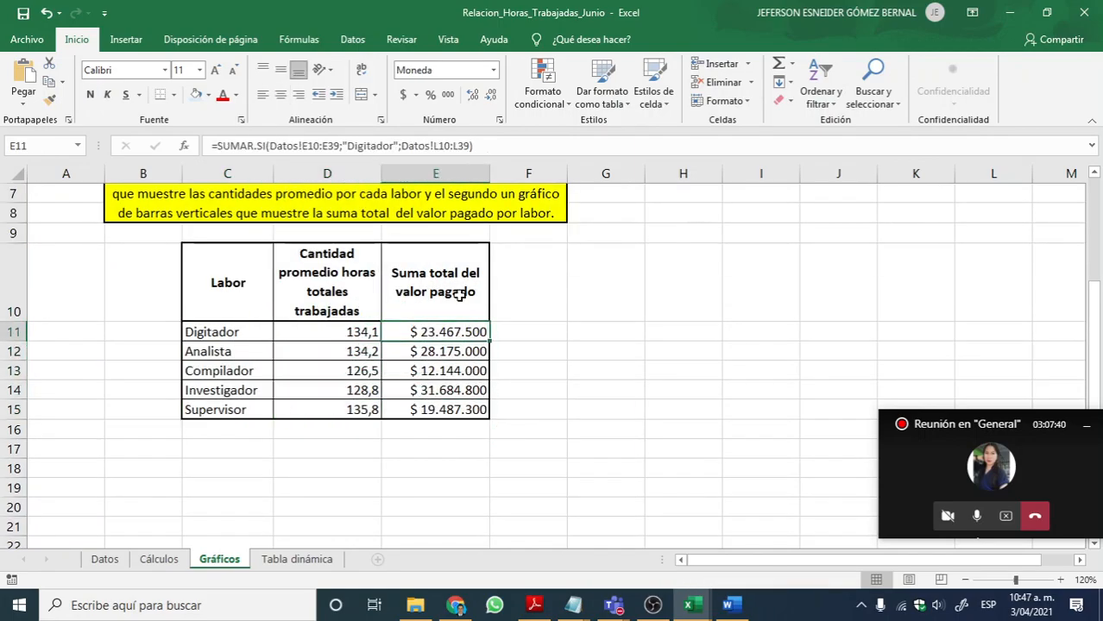
{"action": "left_click", "coordinate": [463, 353]}
{"action": "left_click", "coordinate": [461, 390]}
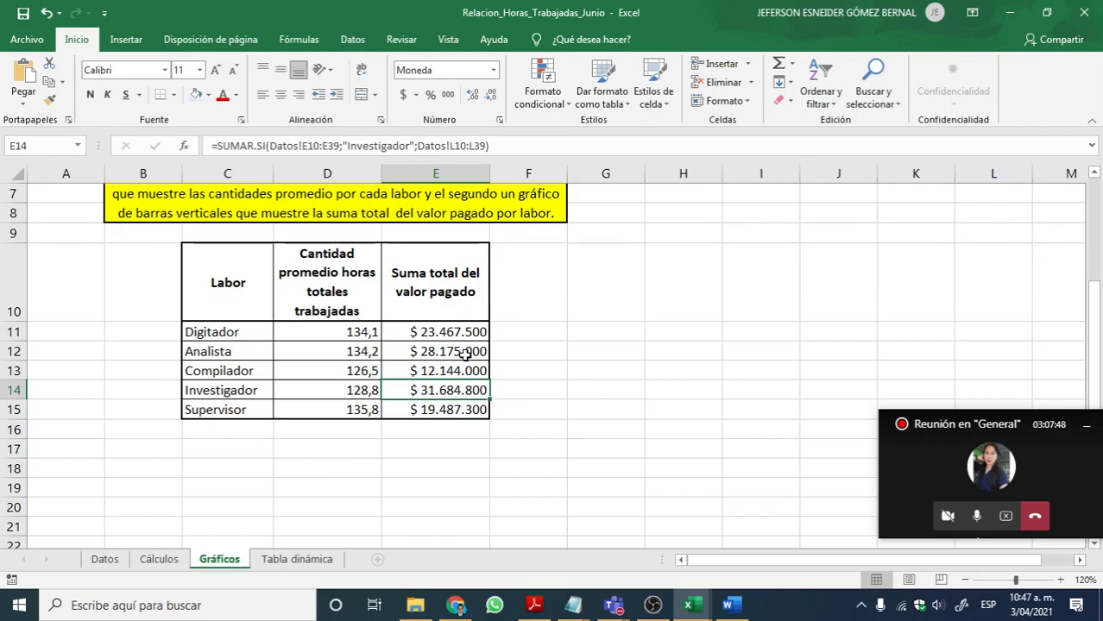
{"action": "left_click", "coordinate": [364, 391]}
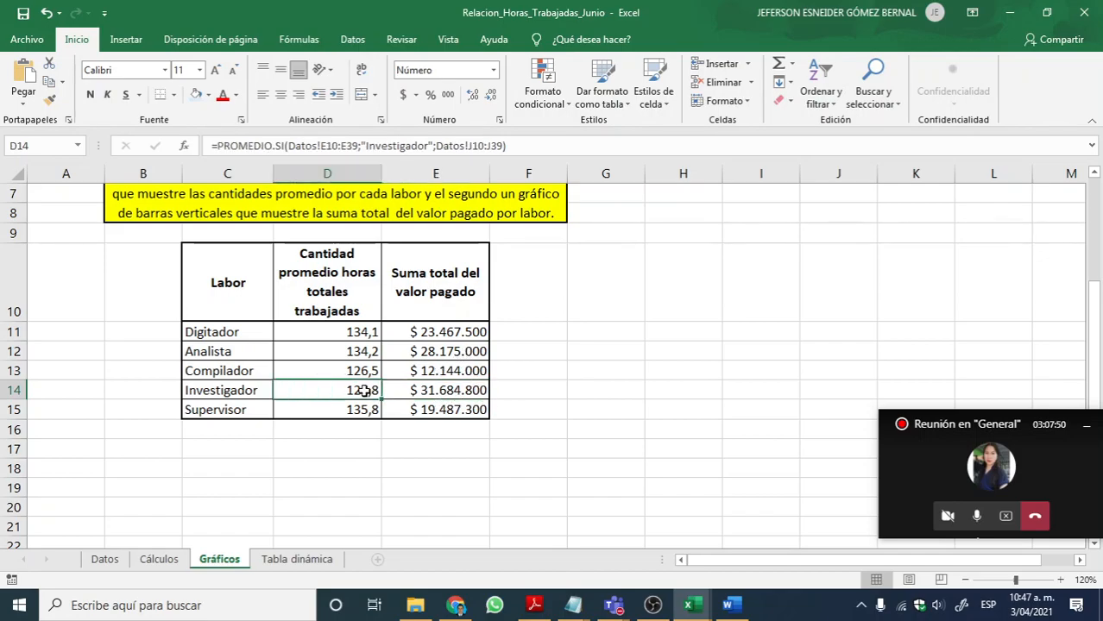
{"action": "left_click", "coordinate": [353, 338]}
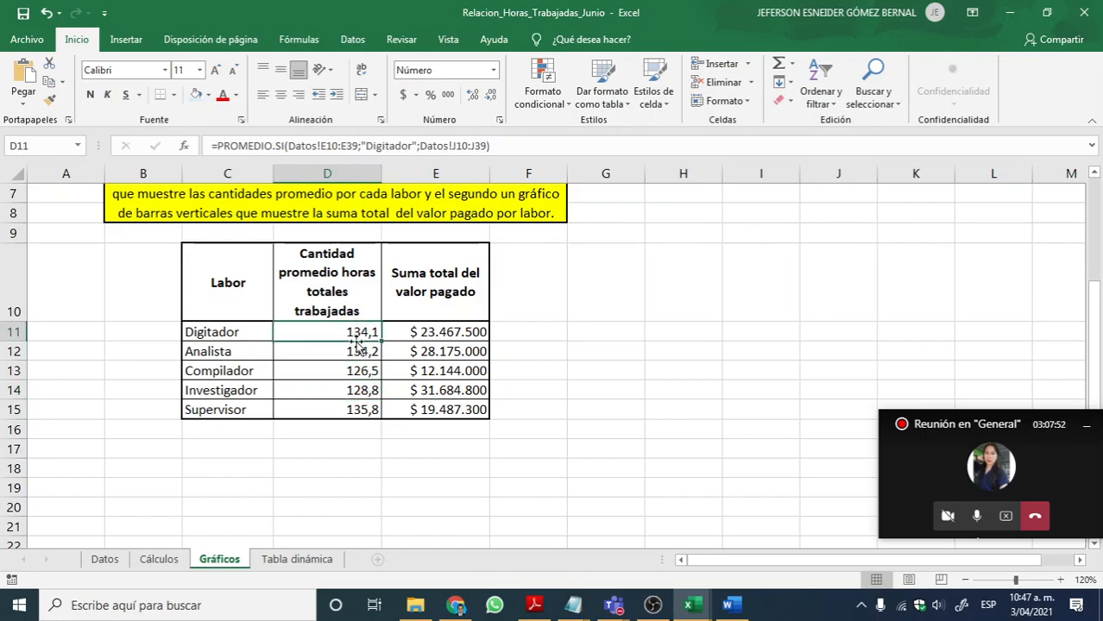
{"action": "left_click", "coordinate": [433, 334]}
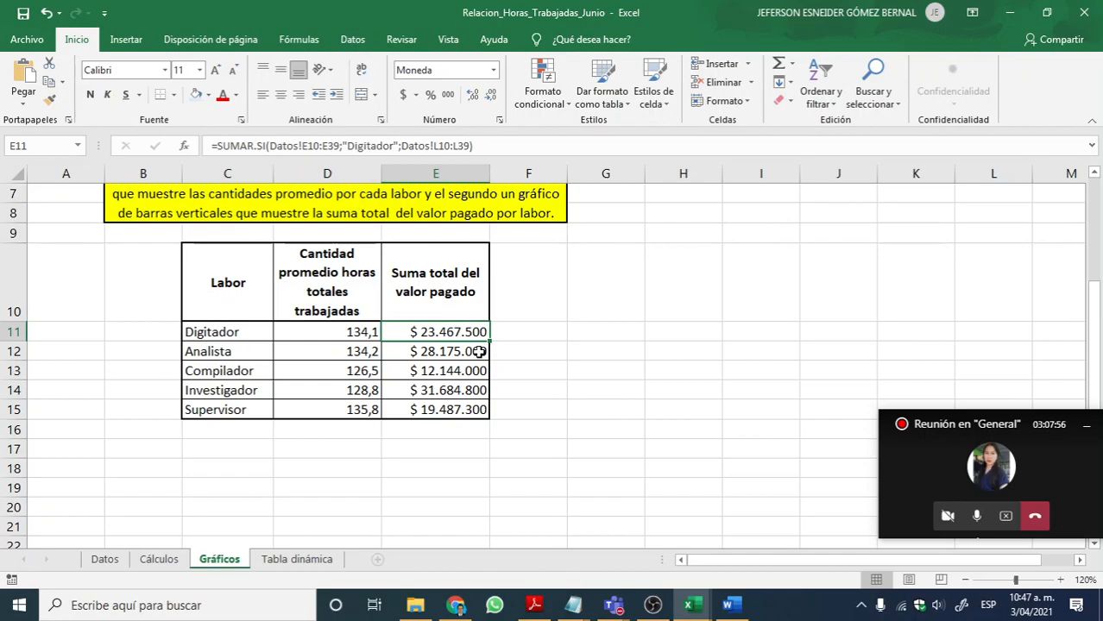
{"action": "left_click", "coordinate": [529, 364]}
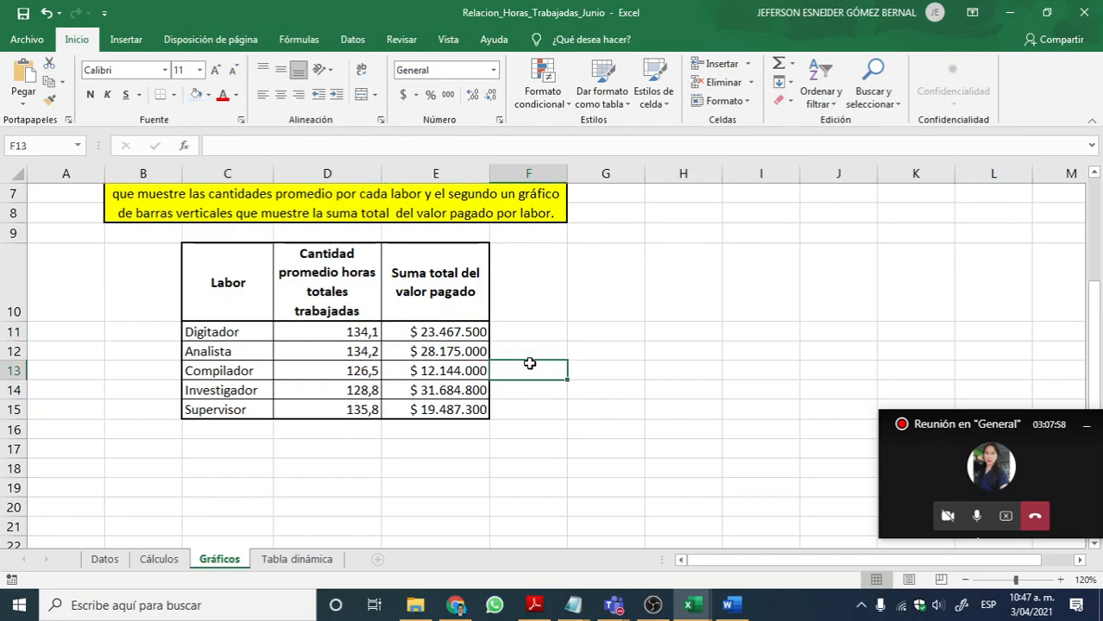
Step: Switch to the Informática Avanzada PDF in Adobe Reader and read the NOMPROPIO, MINUSC and MAYUSC descriptions on page 75
{"action": "left_click", "coordinate": [539, 615]}
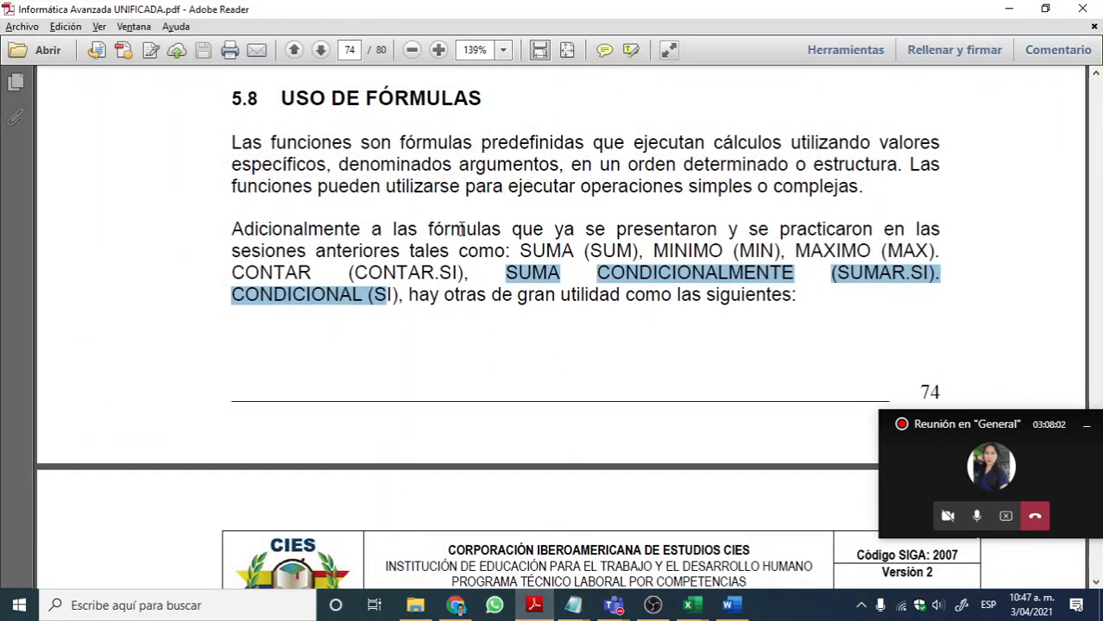
{"action": "scroll", "coordinate": [542, 307], "scroll_direction": "down", "scroll_amount": 2}
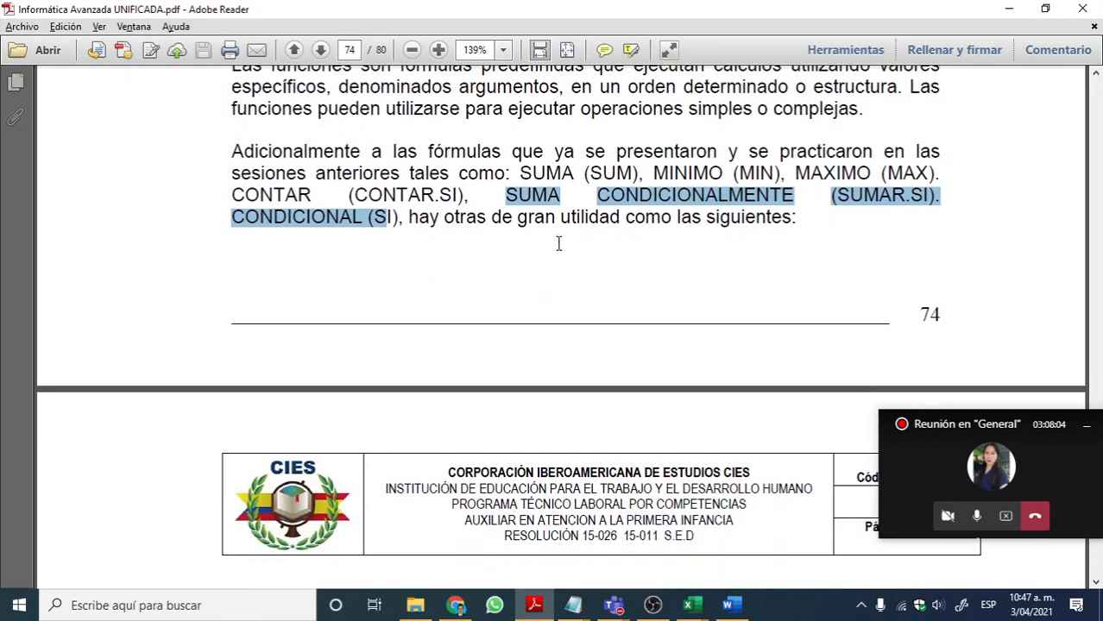
{"action": "scroll", "coordinate": [561, 254], "scroll_direction": "down", "scroll_amount": 8}
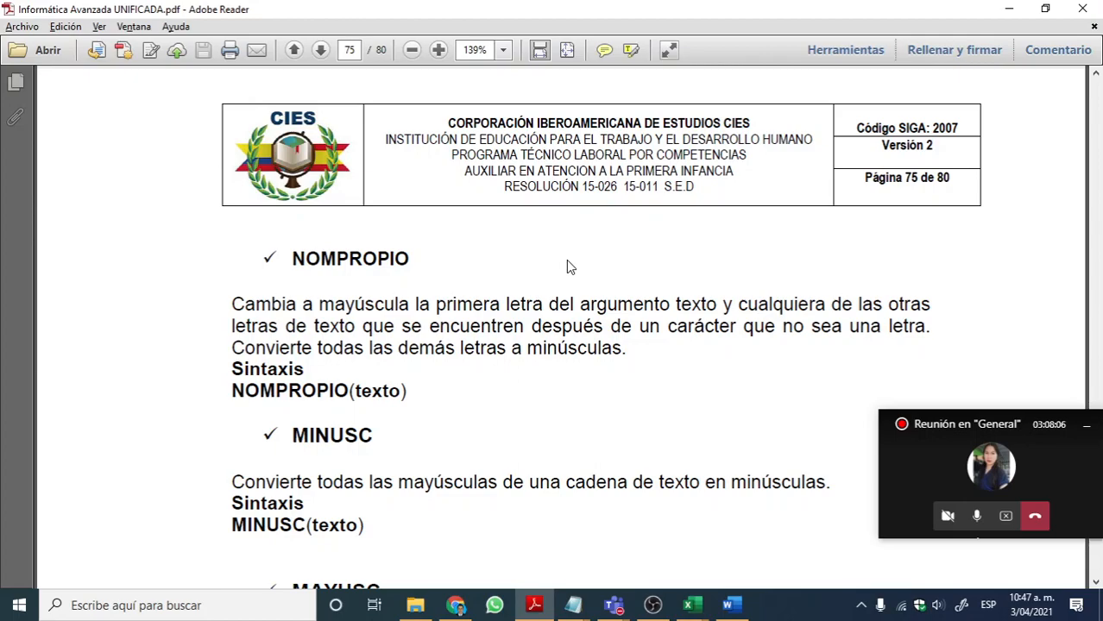
{"action": "scroll", "coordinate": [567, 267], "scroll_direction": "down", "scroll_amount": 4}
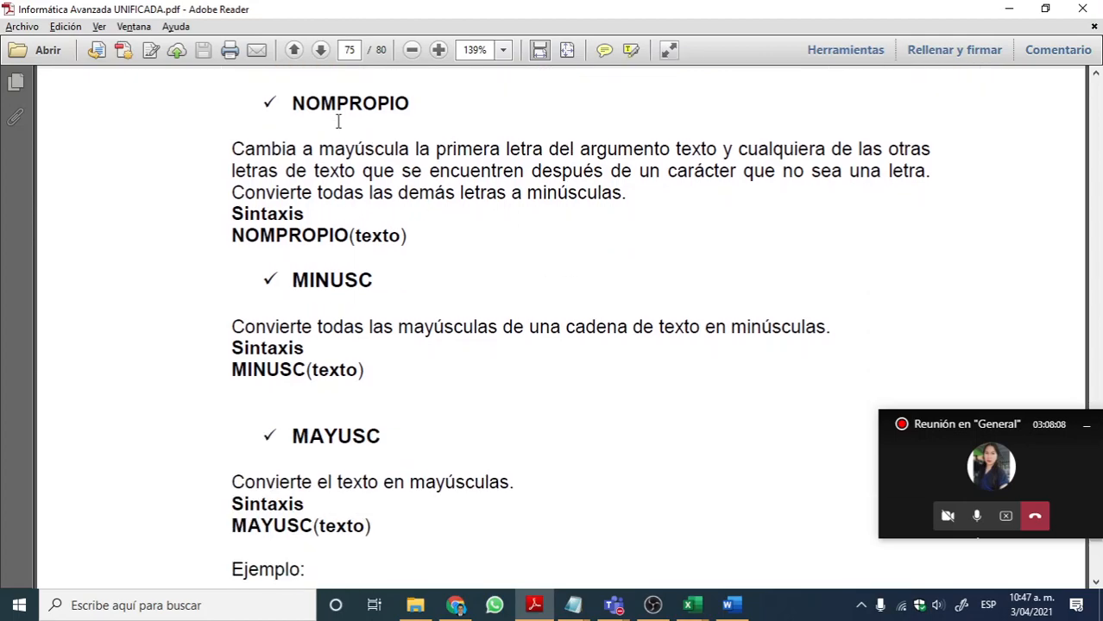
{"action": "left_click_drag", "start_coordinate": [296, 104], "coordinate": [437, 233]}
{"action": "left_click", "coordinate": [442, 246]}
{"action": "left_click_drag", "start_coordinate": [290, 104], "coordinate": [589, 234]}
{"action": "left_click", "coordinate": [553, 239]}
{"action": "scroll", "coordinate": [401, 216], "scroll_direction": "up", "scroll_amount": 2}
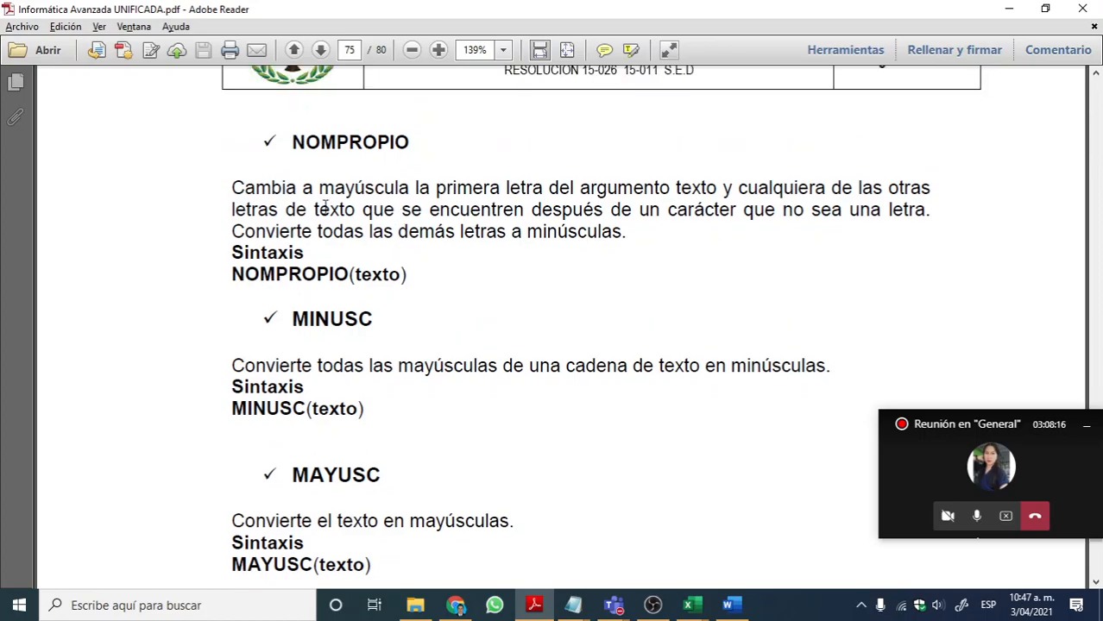
{"action": "scroll", "coordinate": [367, 209], "scroll_direction": "down", "scroll_amount": 2}
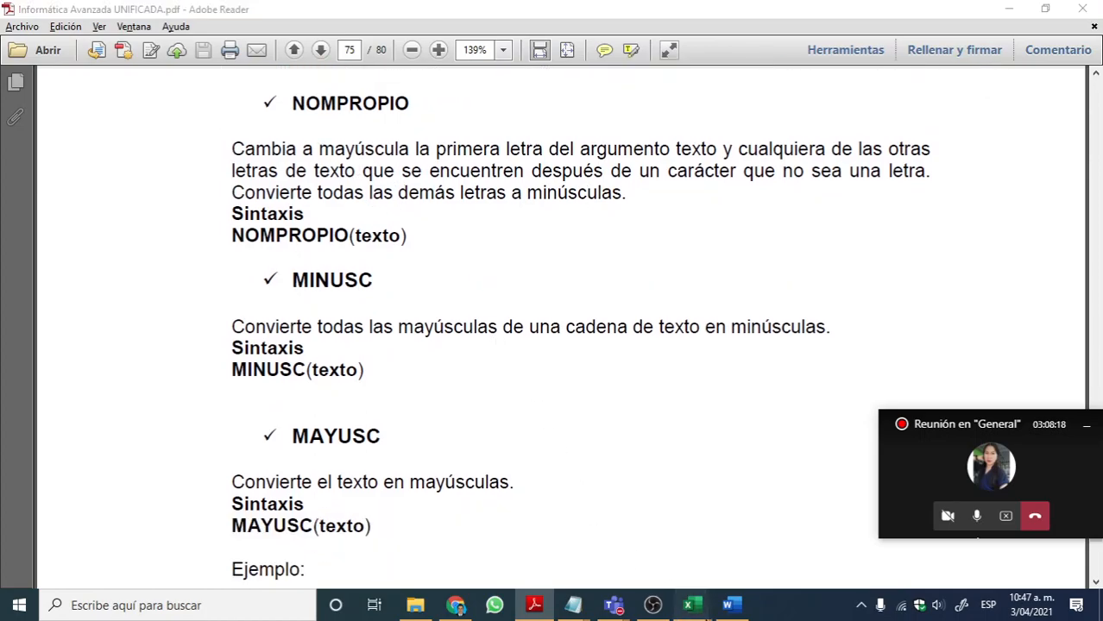
Step: Switch back to Excel and close the Formato texto workbook, returning to Relacion_Horas_Trabajadas_Junio
{"action": "left_click", "coordinate": [690, 605]}
{"action": "left_click", "coordinate": [483, 565]}
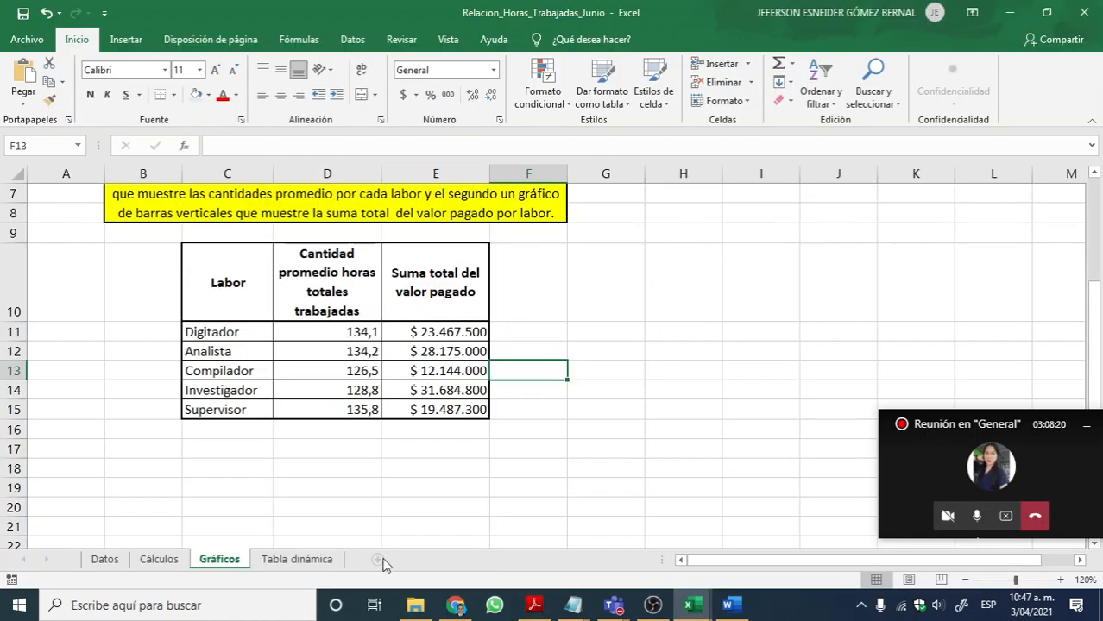
{"action": "mouse_move", "coordinate": [691, 605]}
{"action": "left_click", "coordinate": [709, 569]}
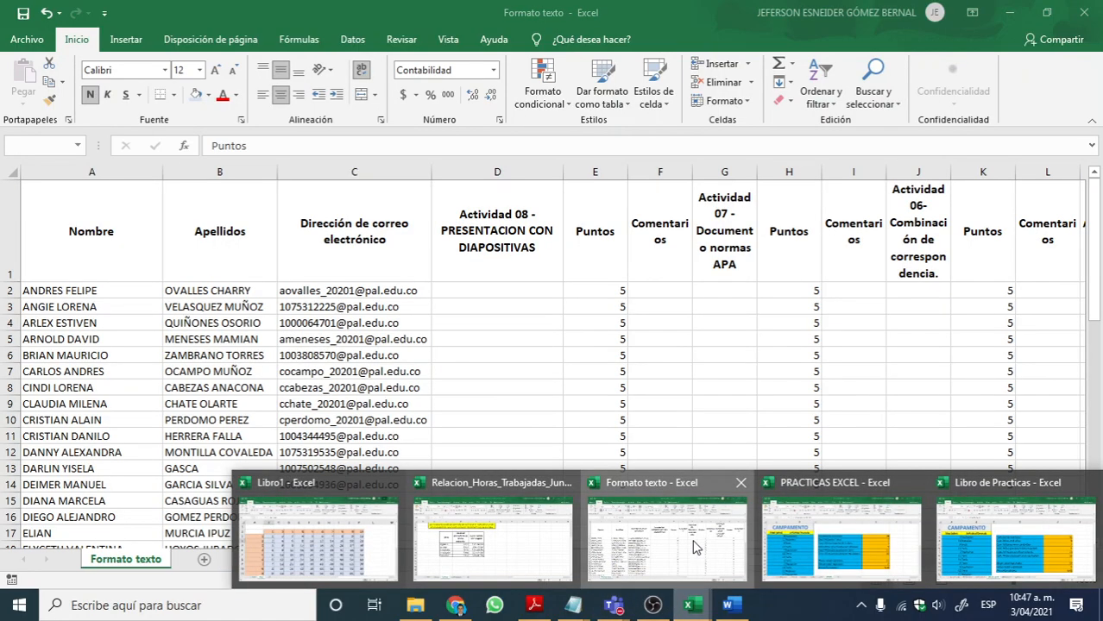
{"action": "left_click", "coordinate": [1083, 12]}
{"action": "left_click", "coordinate": [552, 331]}
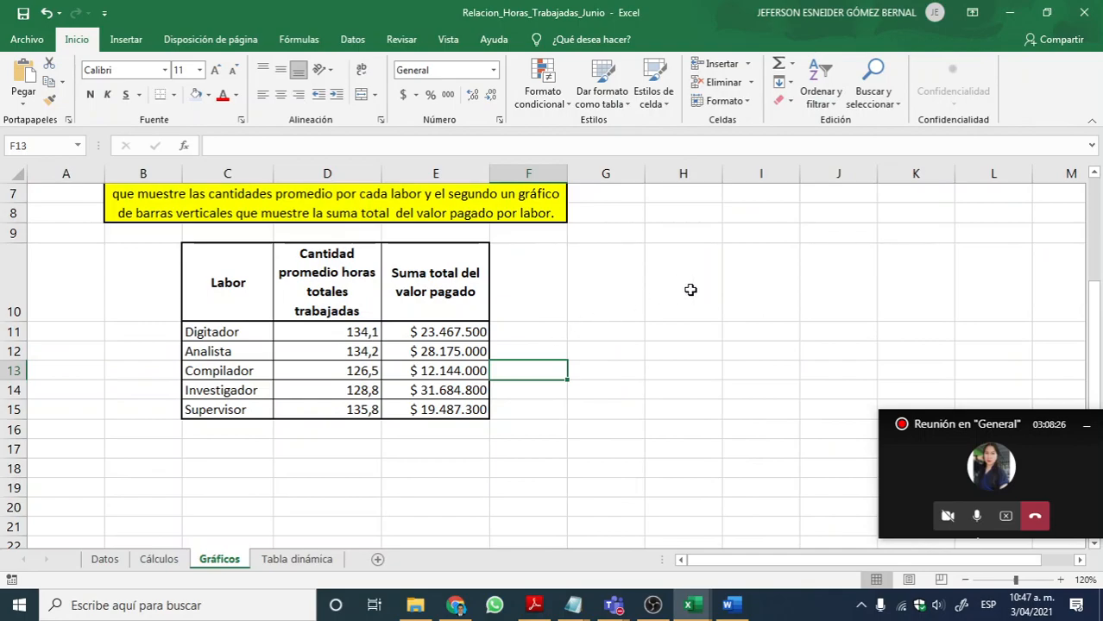
{"action": "left_click", "coordinate": [474, 467]}
{"action": "left_click", "coordinate": [409, 448]}
{"action": "left_click", "coordinate": [502, 438]}
{"action": "left_click", "coordinate": [406, 431]}
{"action": "left_click", "coordinate": [290, 425]}
{"action": "left_click", "coordinate": [224, 433]}
{"action": "left_click", "coordinate": [355, 443]}
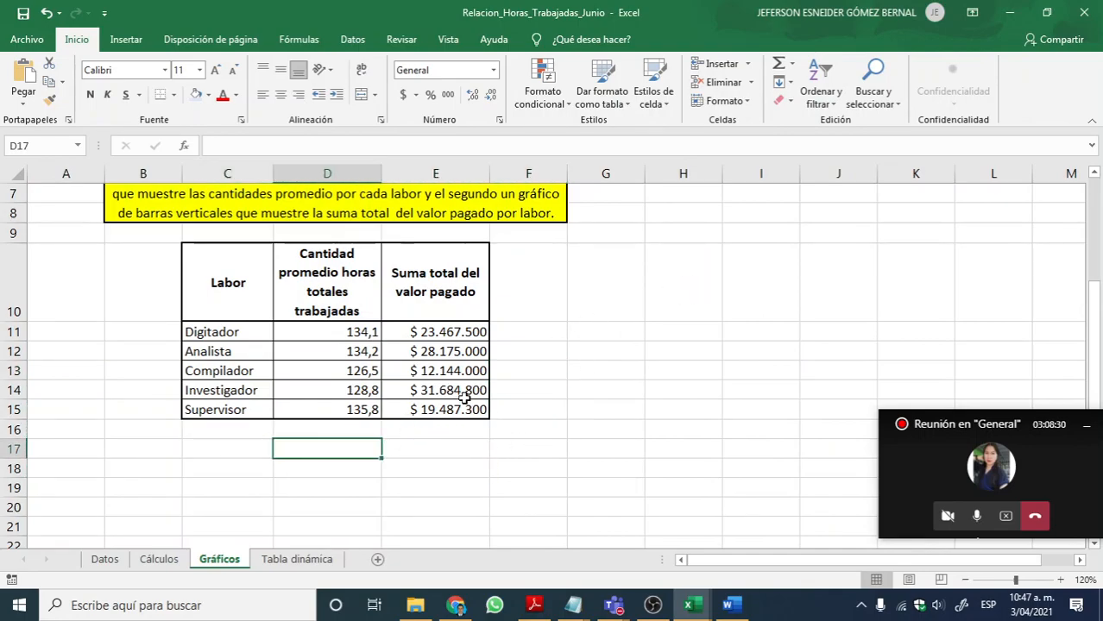
Step: Switch to the PRACTICAS EXCEL workbook and keep it open by cancelling the prompt to save changes
{"action": "mouse_move", "coordinate": [703, 580]}
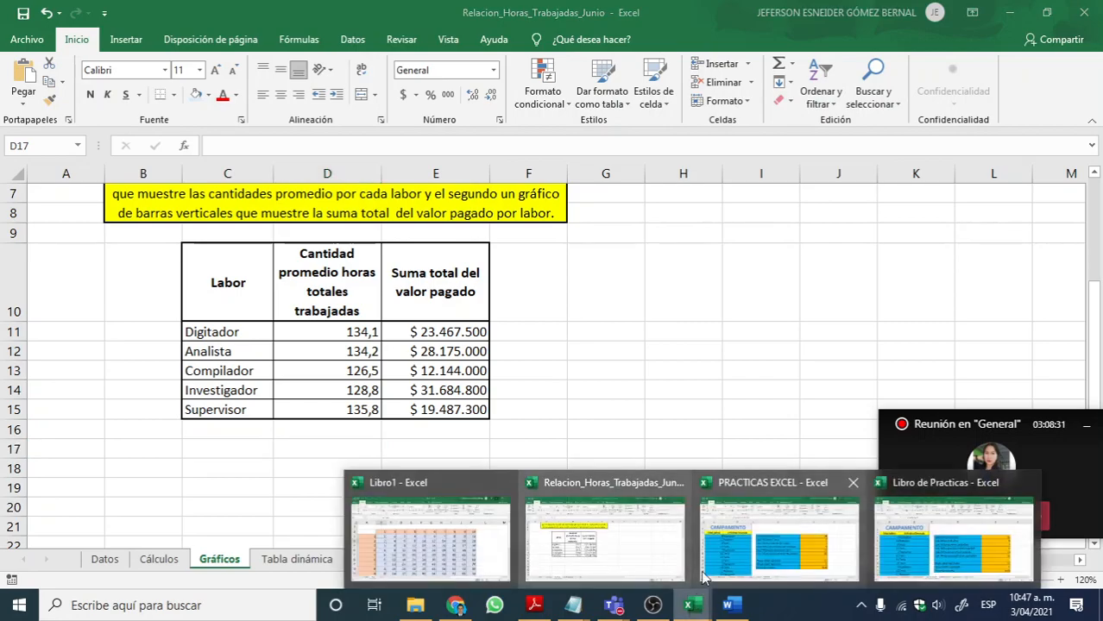
{"action": "left_click", "coordinate": [750, 550]}
{"action": "left_click", "coordinate": [1084, 8]}
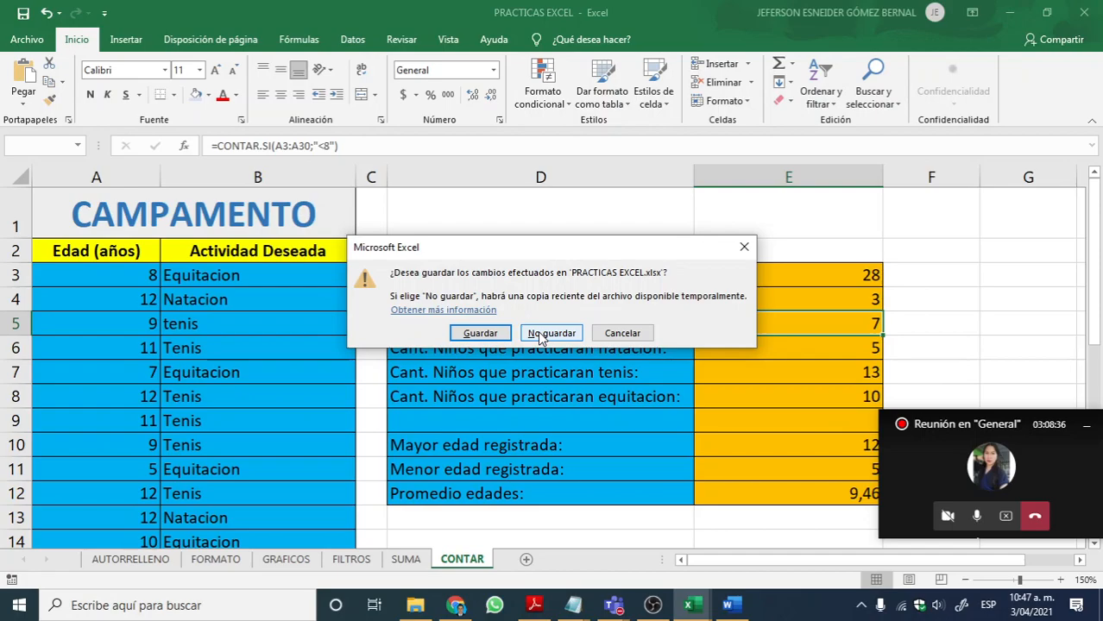
{"action": "left_click", "coordinate": [622, 333]}
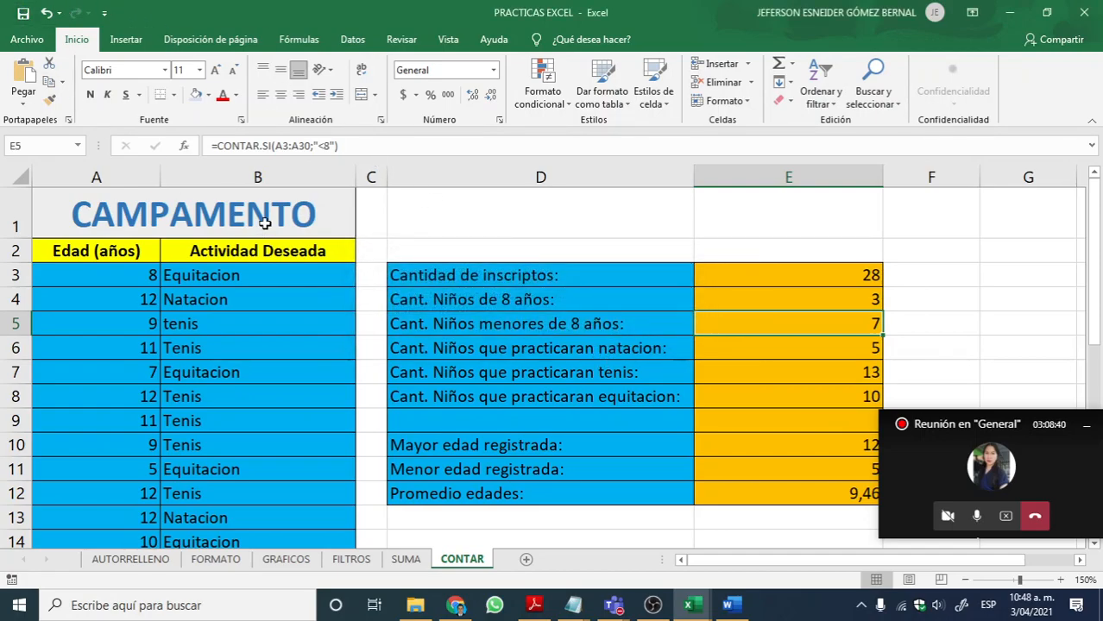
Step: Add a new sheet after CONTAR and name it FUNCIONES
{"action": "left_click", "coordinate": [526, 560]}
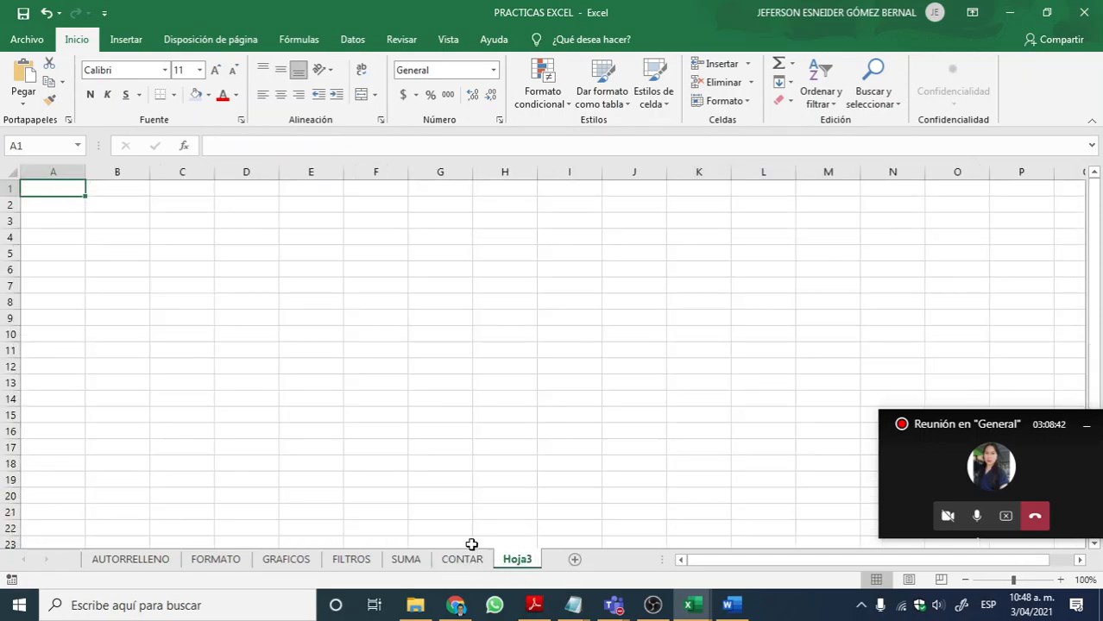
{"action": "double_click", "coordinate": [519, 560]}
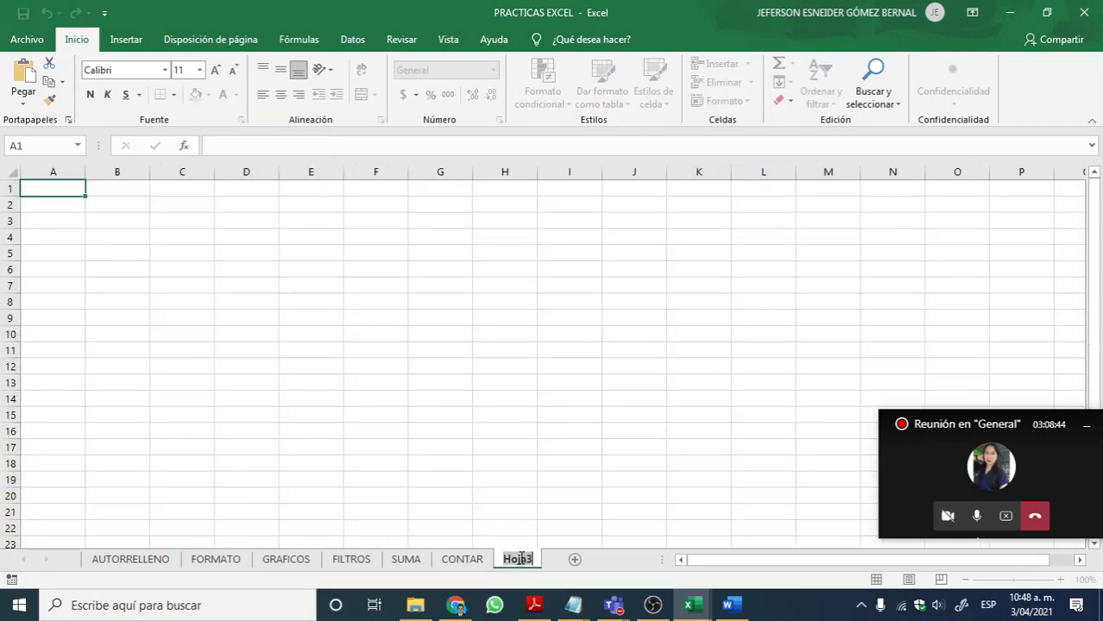
{"action": "type", "text": "FUNCIO"}
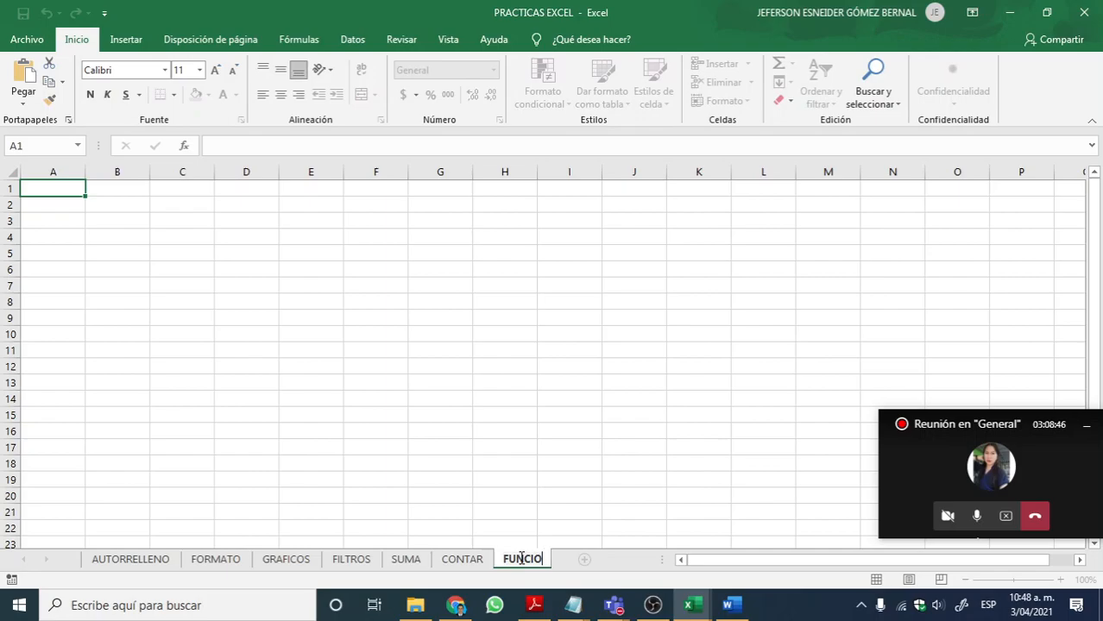
{"action": "type", "text": "NES"}
{"action": "key", "text": "Return"}
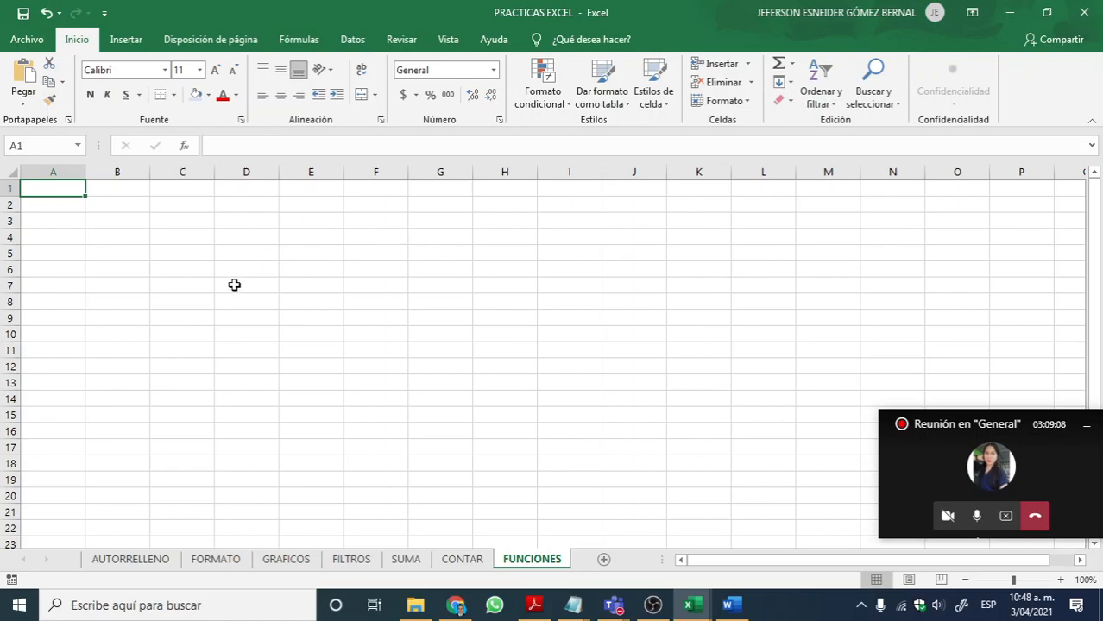
Step: Check the PDF's text function descriptions, return to Excel, and enter a sample first name in lowercase in A1 and in uppercase in B1
{"action": "left_click", "coordinate": [535, 607]}
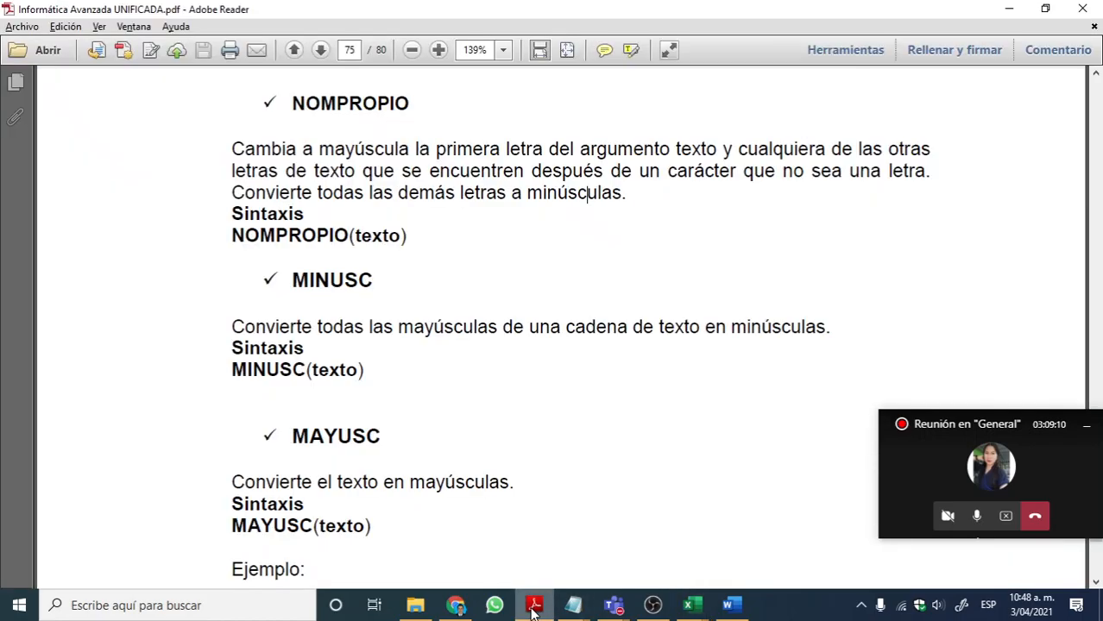
{"action": "left_click", "coordinate": [1009, 8]}
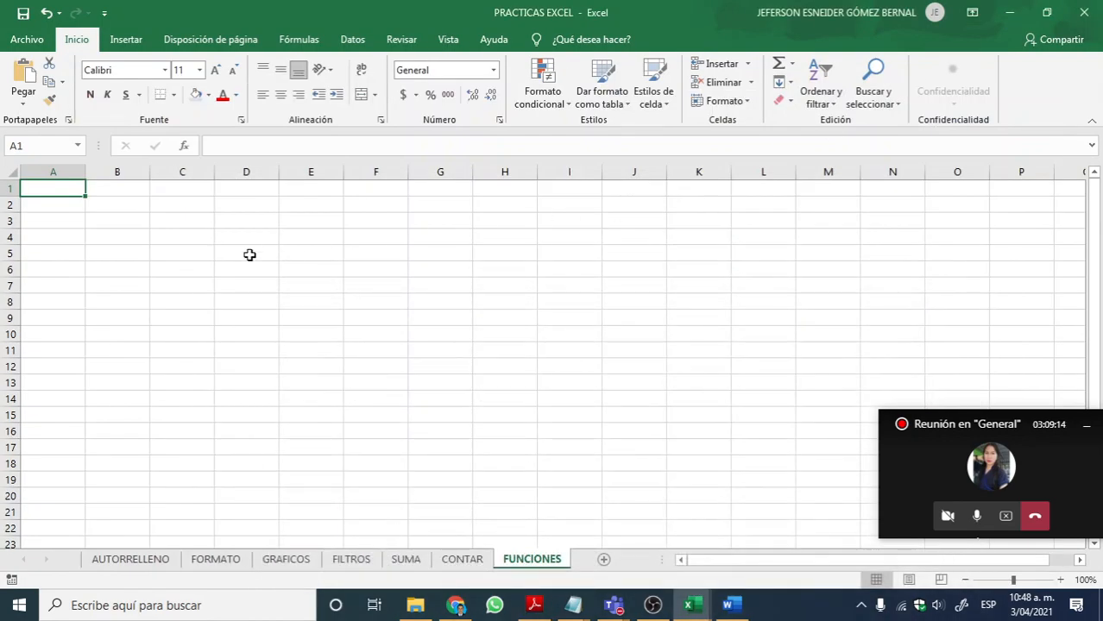
{"action": "type", "text": "je"}
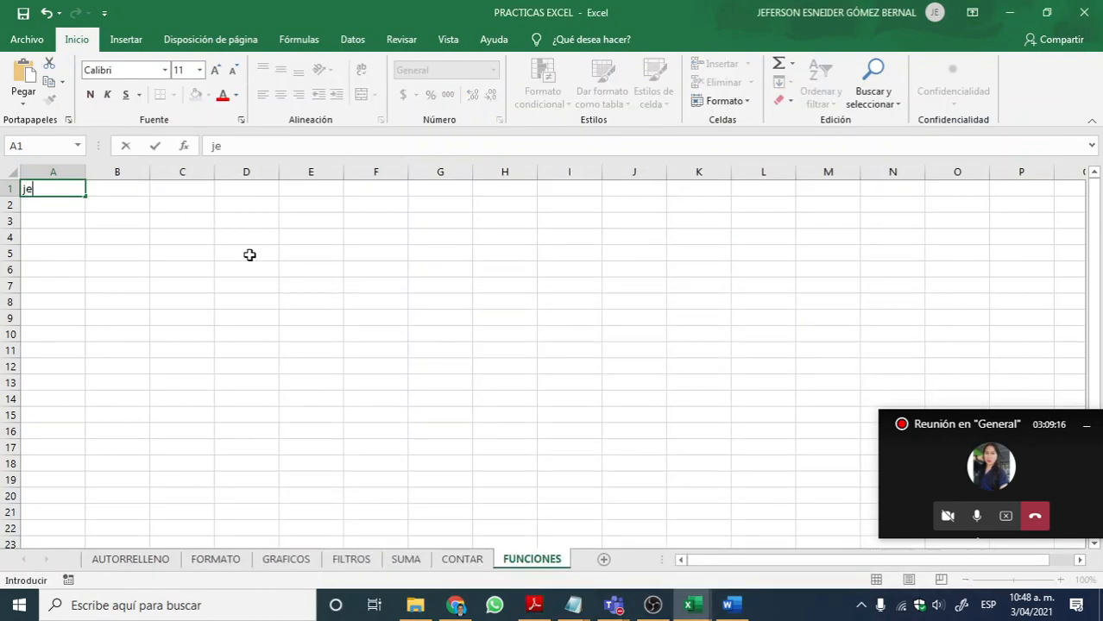
{"action": "type", "text": "fferson"}
{"action": "key", "text": "Tab"}
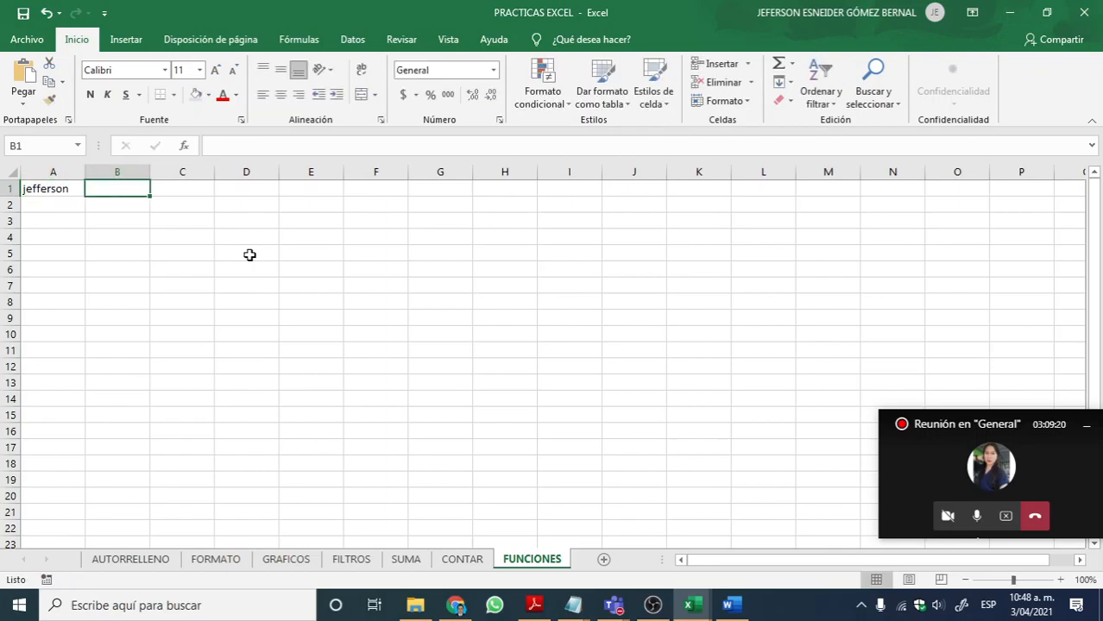
{"action": "type", "text": "JEFFERSON"}
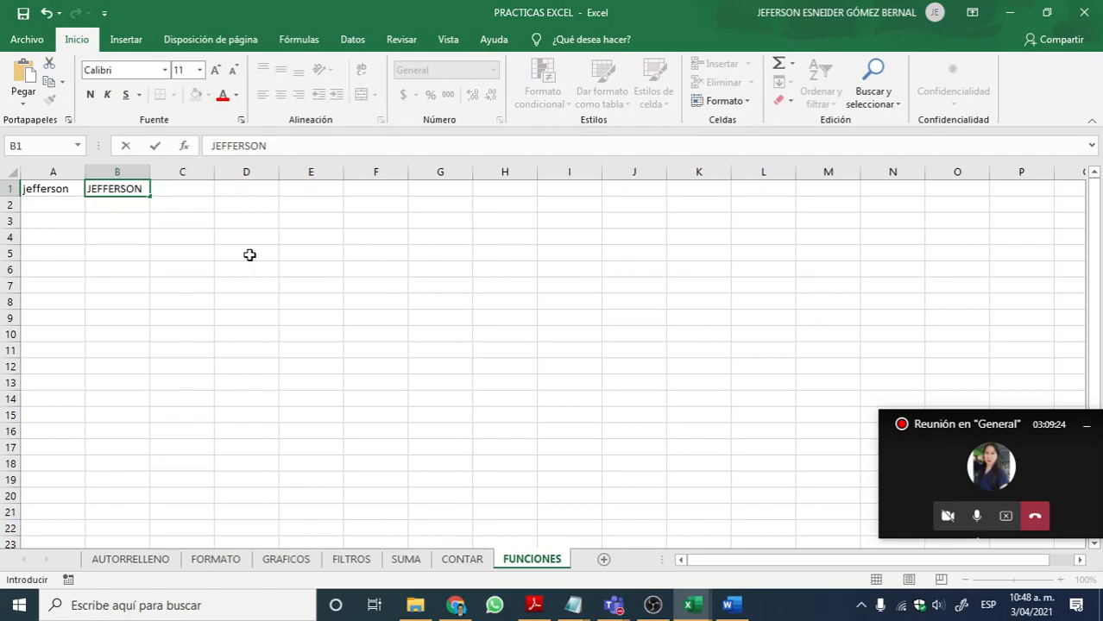
{"action": "key", "text": "Return"}
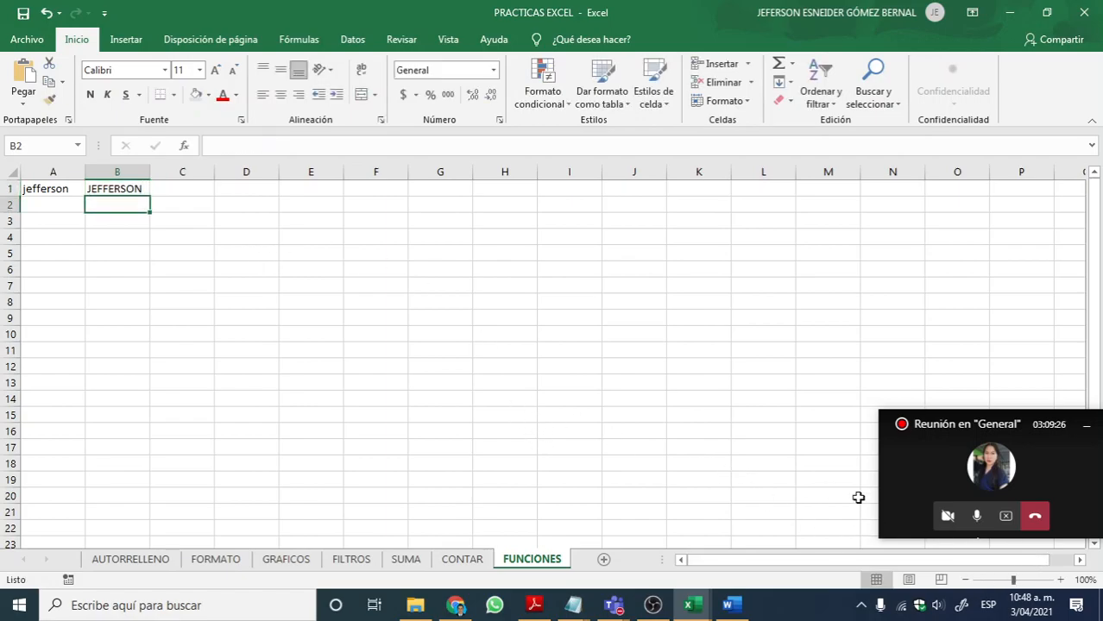
Step: Copy the heading NOMPROPIO from page 75 of the PDF in Adobe Reader into cell A3 of the FUNCIONES sheet in Excel
{"action": "left_click", "coordinate": [1060, 580]}
{"action": "left_click", "coordinate": [1060, 580]}
{"action": "left_click", "coordinate": [1061, 580]}
{"action": "left_click", "coordinate": [1061, 580]}
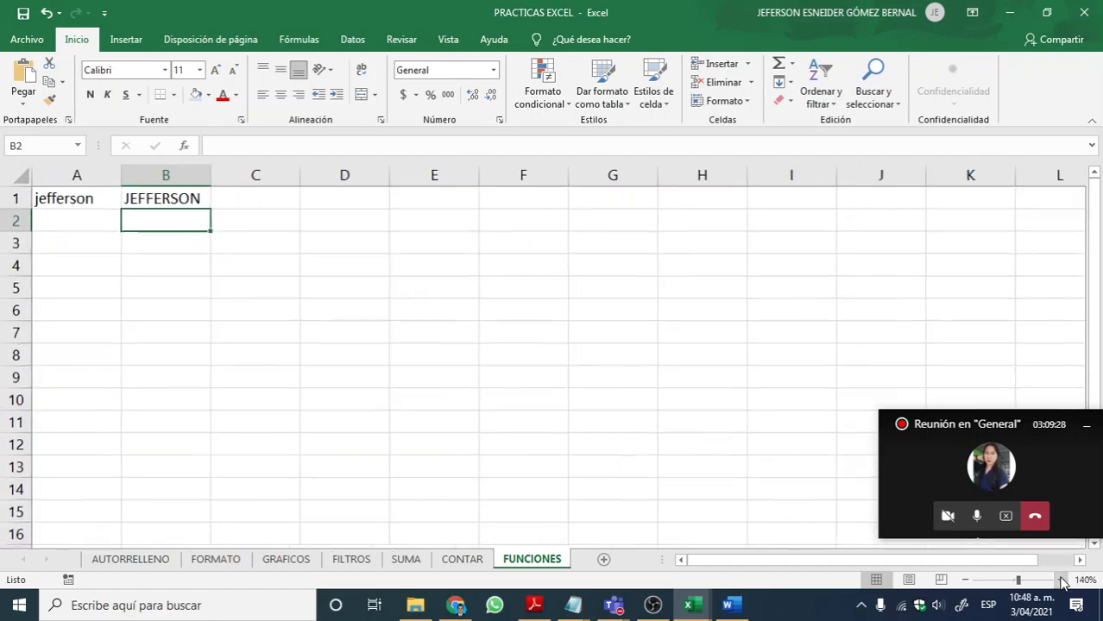
{"action": "left_click", "coordinate": [1061, 580]}
{"action": "left_click", "coordinate": [1060, 580]}
{"action": "left_click", "coordinate": [1060, 580]}
{"action": "left_click", "coordinate": [1060, 580]}
{"action": "left_click", "coordinate": [97, 263]}
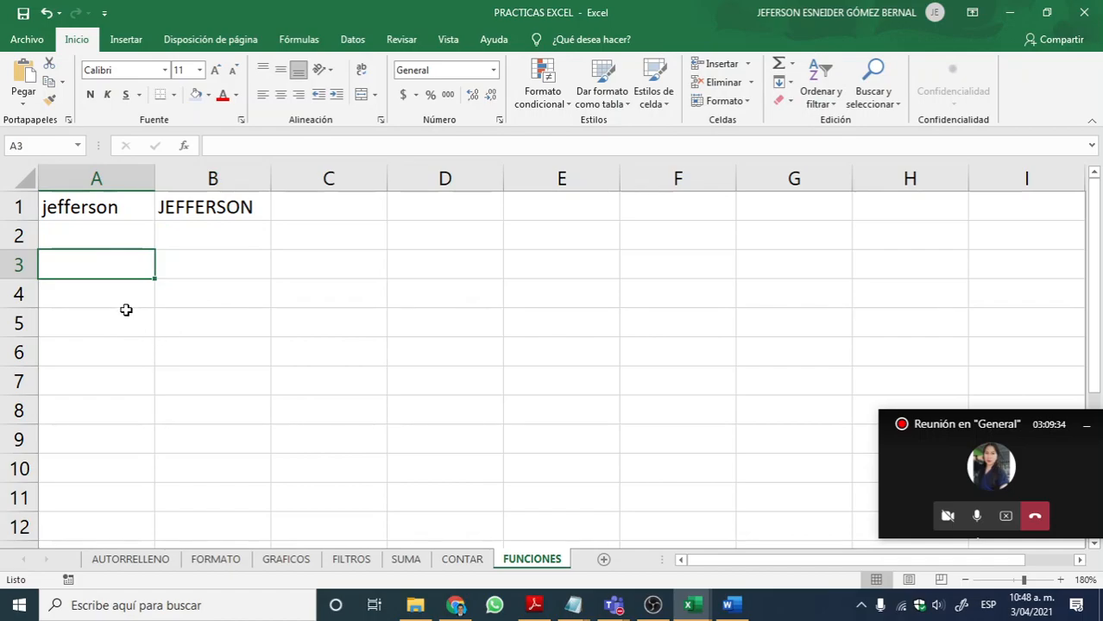
{"action": "key", "text": "alt+Tab"}
{"action": "left_click_drag", "start_coordinate": [293, 107], "coordinate": [435, 107]}
{"action": "key", "text": "ctrl+c"}
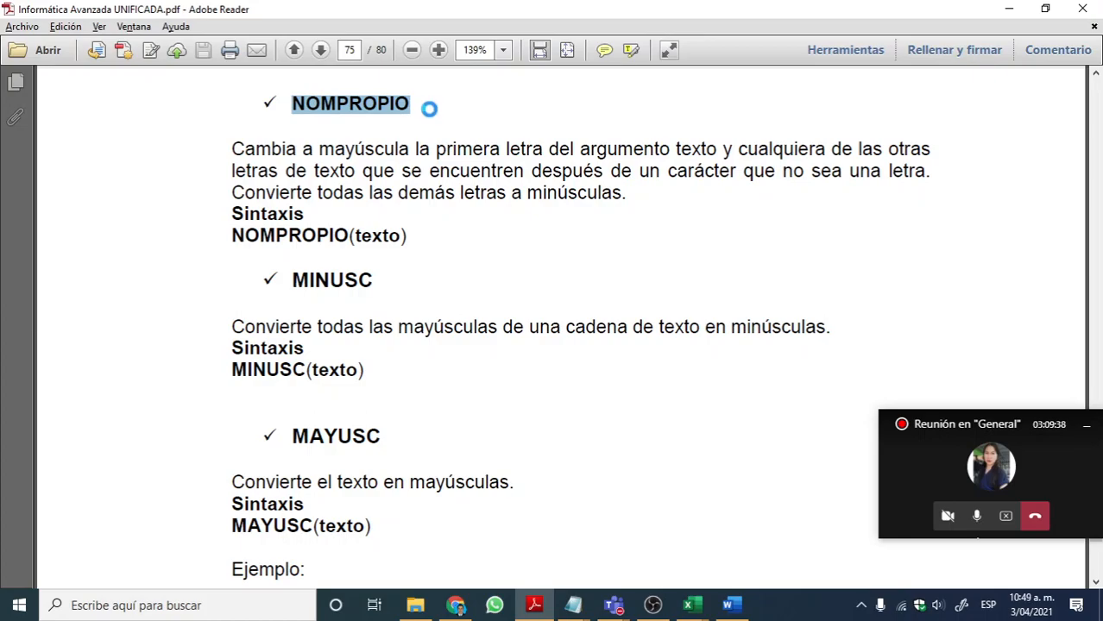
{"action": "key", "text": "alt+Tab"}
{"action": "double_click", "coordinate": [102, 262]}
{"action": "key", "text": "ctrl+v"}
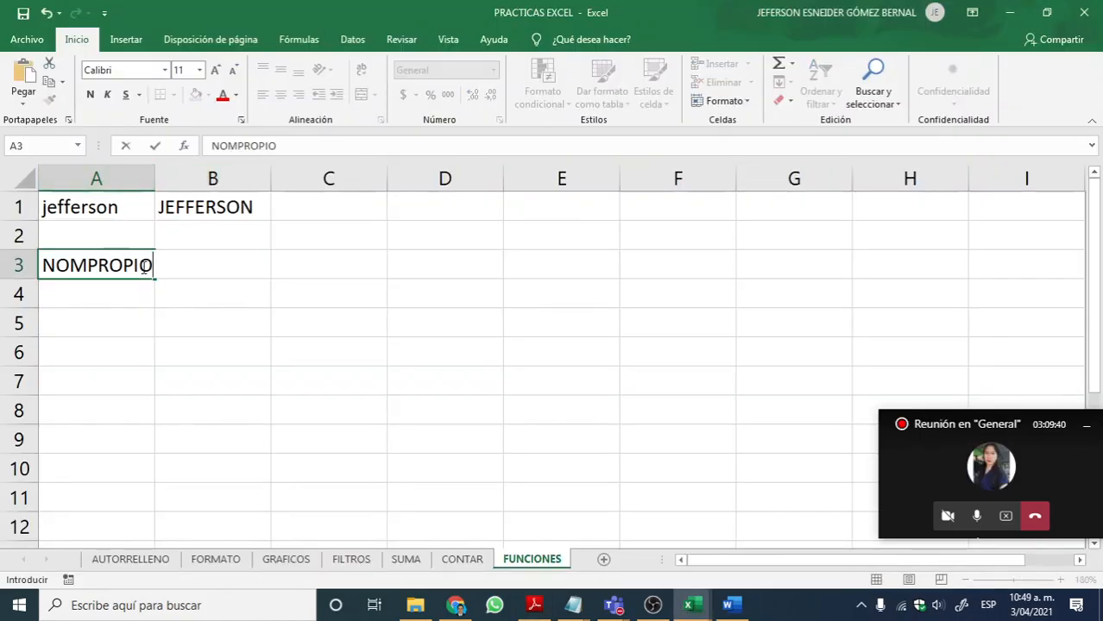
Step: Enter the formula =NOMPROPIO(A1) in B3 and compare its result with the lowercase name in A1
{"action": "left_click", "coordinate": [230, 267]}
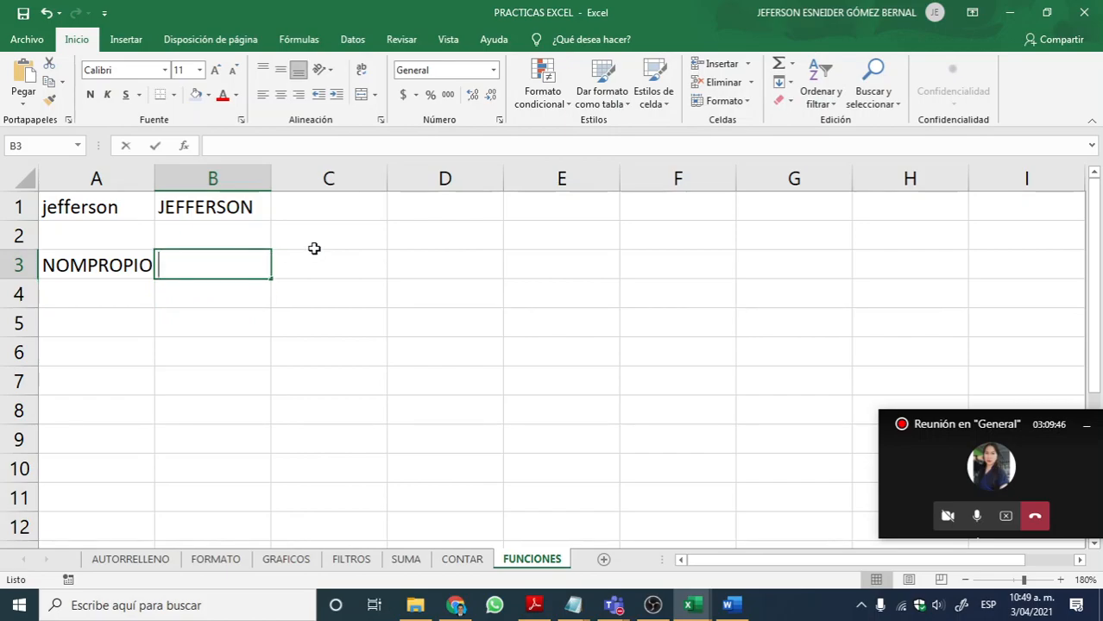
{"action": "type", "text": "=NOM"}
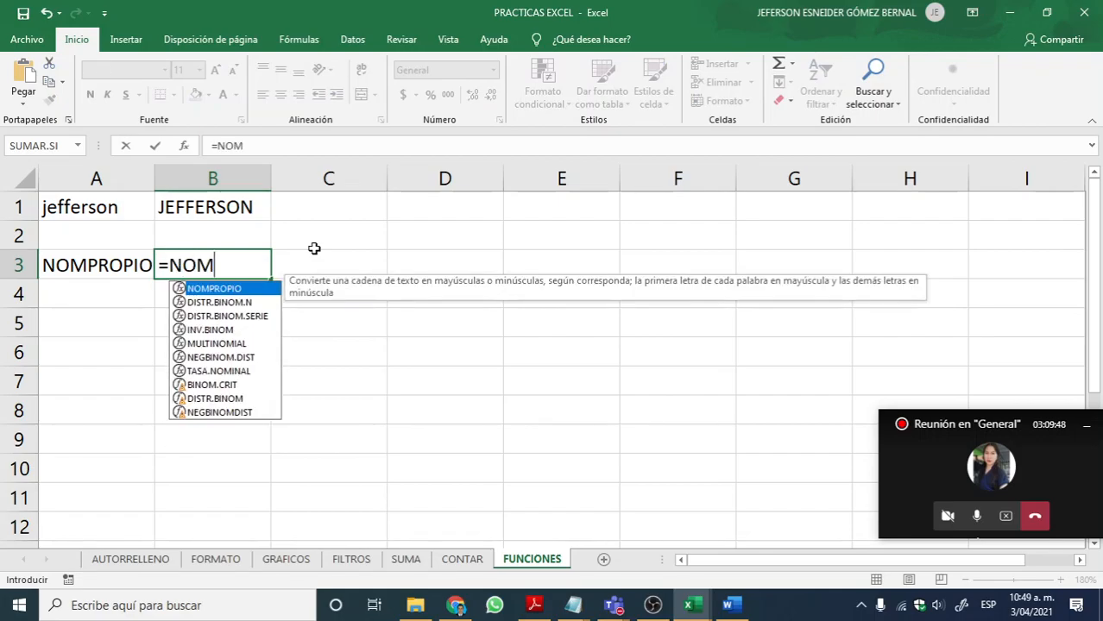
{"action": "type", "text": "PROI"}
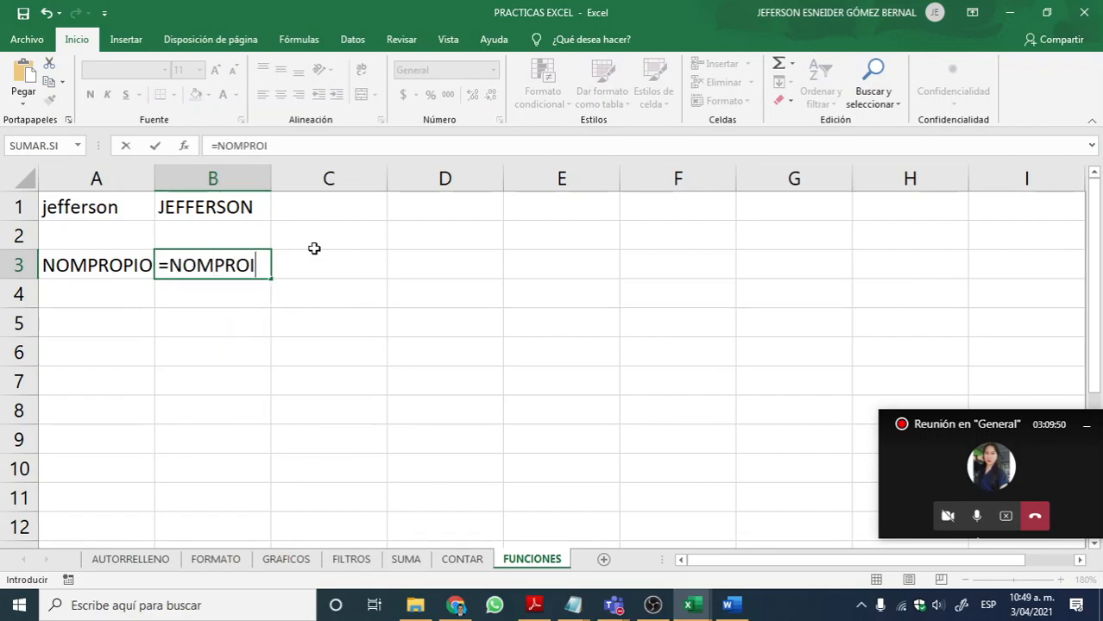
{"action": "key", "text": "BackSpace"}
{"action": "type", "text": "PIO"}
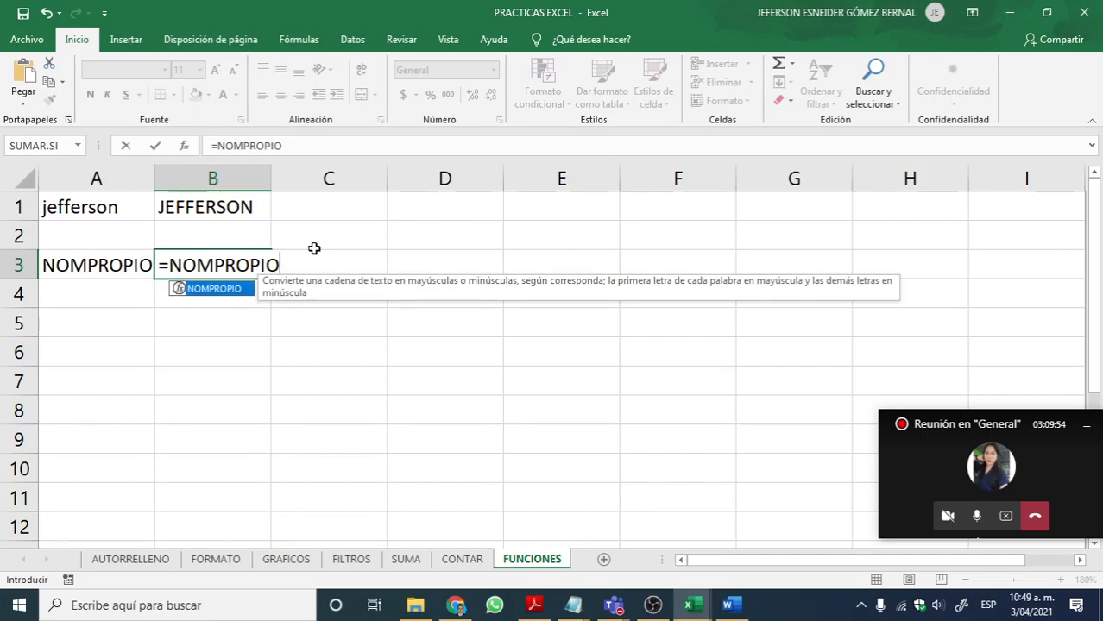
{"action": "type", "text": "("}
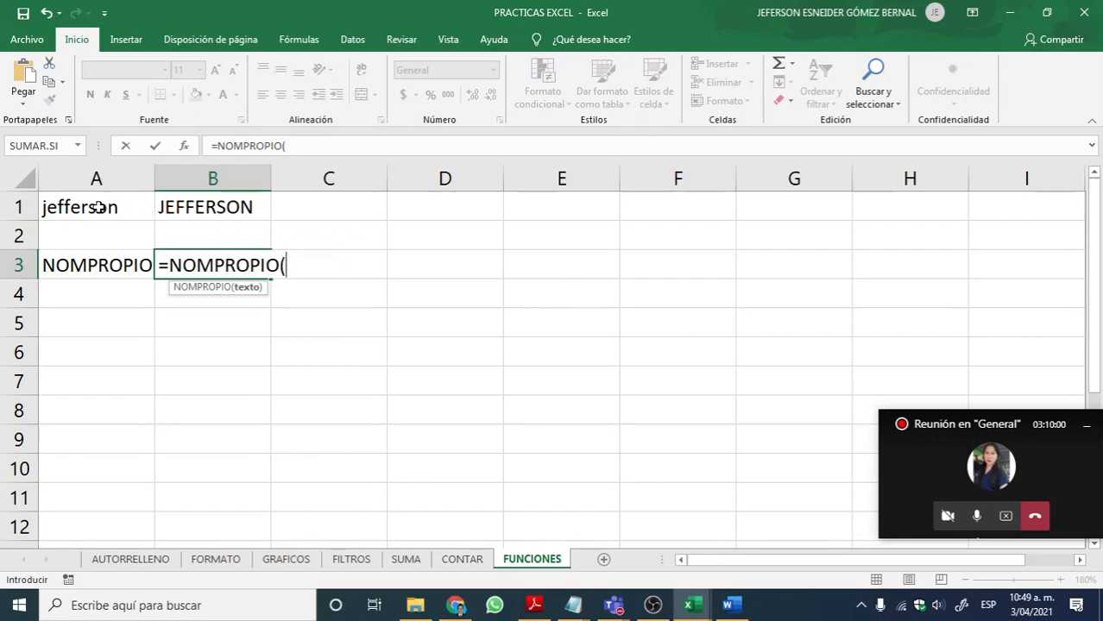
{"action": "left_click", "coordinate": [101, 208]}
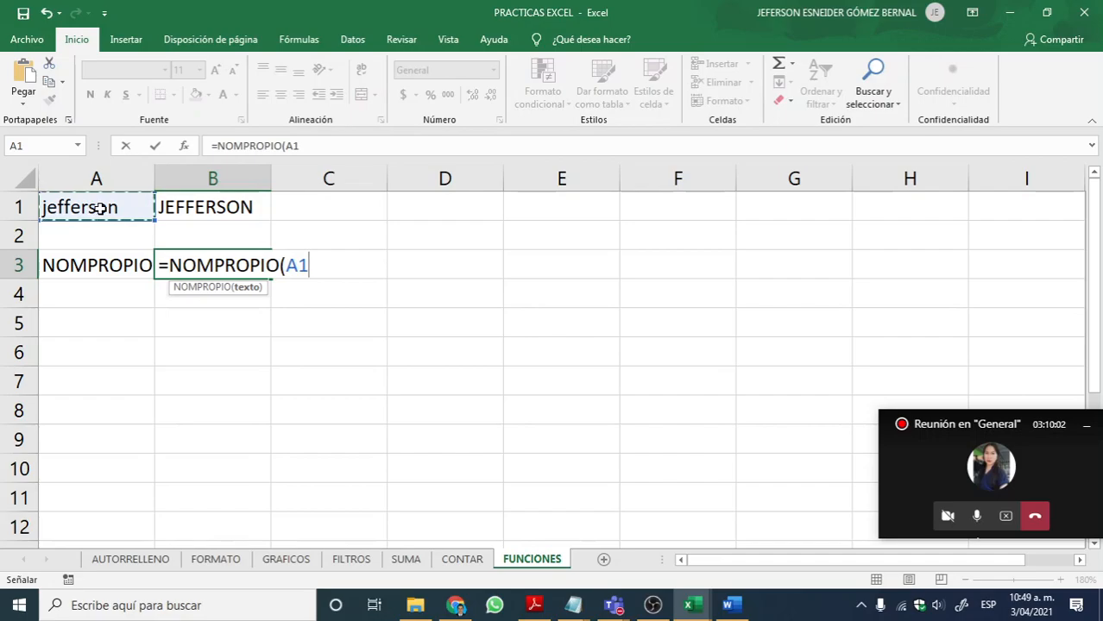
{"action": "type", "text": ")"}
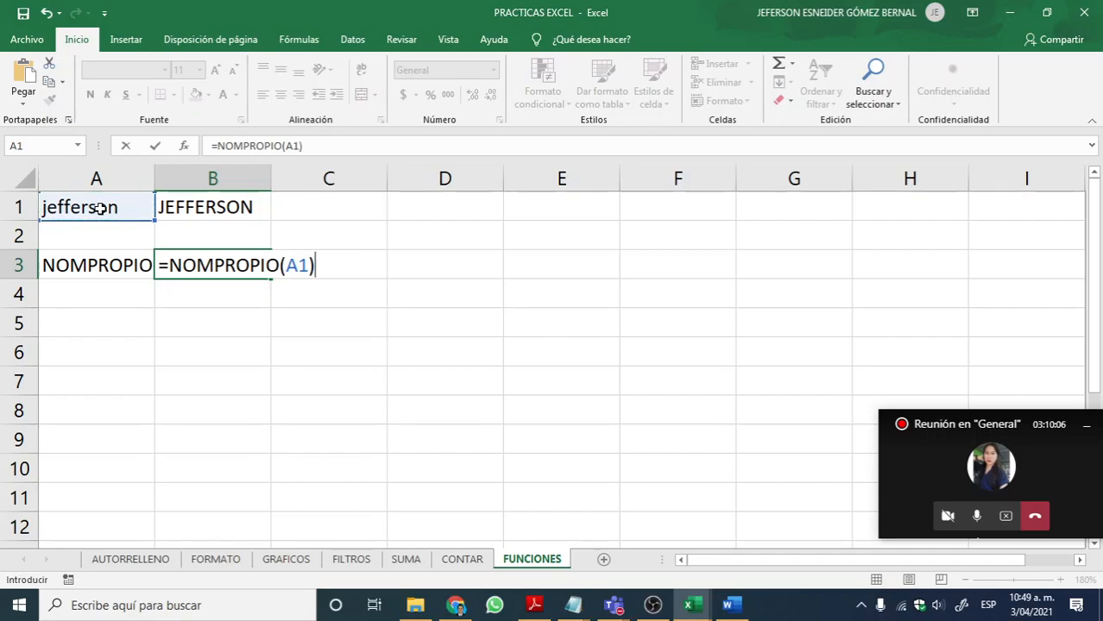
{"action": "key", "text": "Return"}
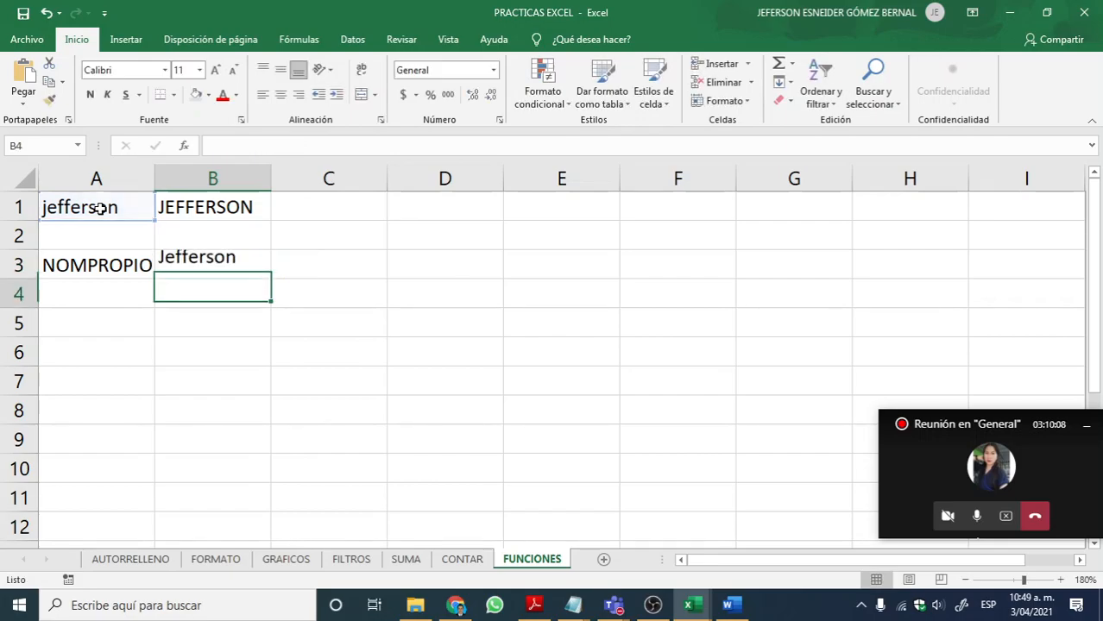
{"action": "left_click", "coordinate": [97, 209]}
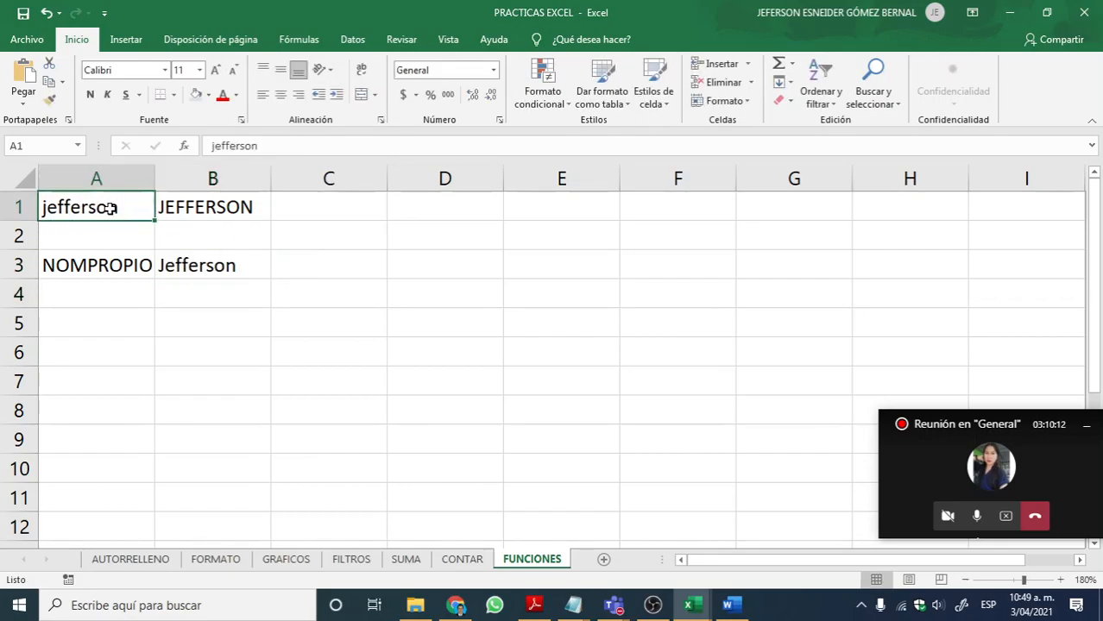
{"action": "left_click", "coordinate": [220, 267]}
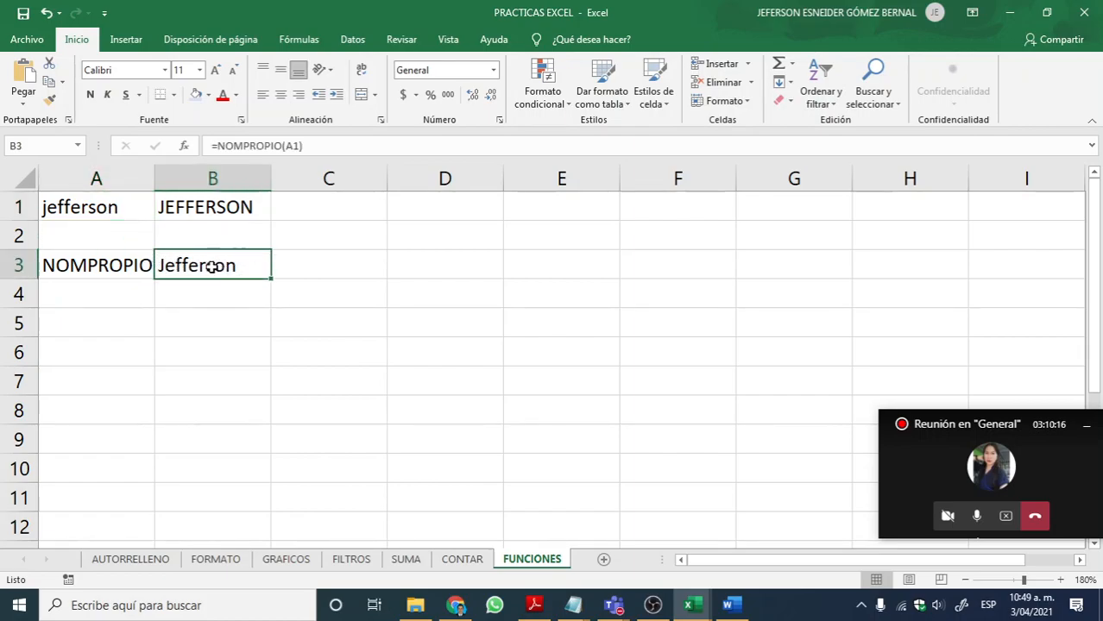
Step: Look up the MINUSC heading in the Adobe Reader PDF and enter MINUSC as the label in cell A4 in Excel
{"action": "key", "text": "alt+Tab"}
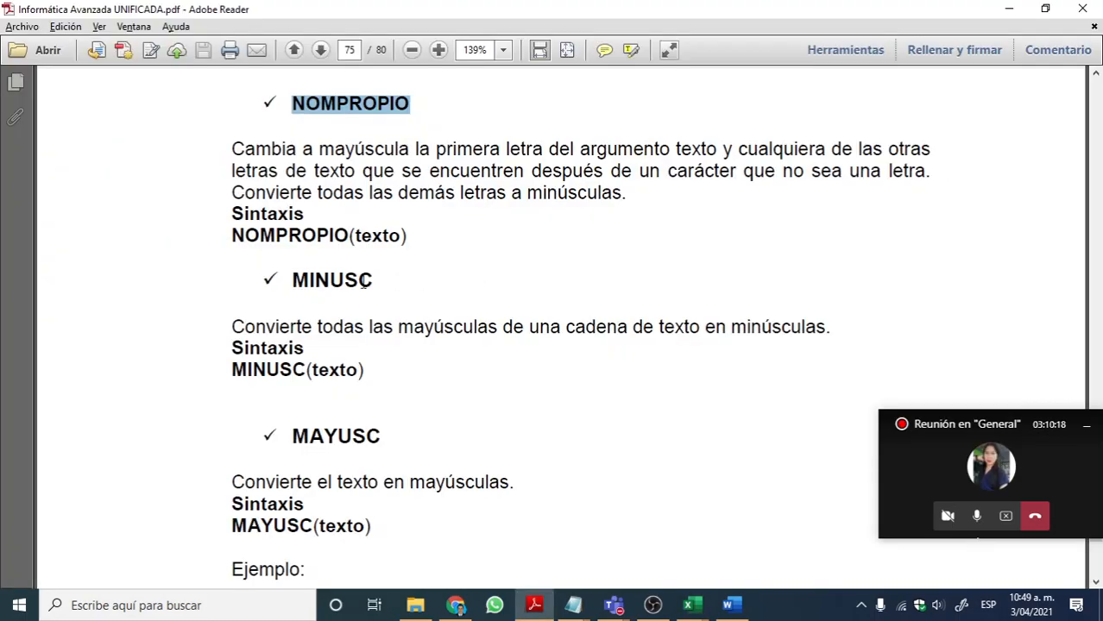
{"action": "left_click_drag", "start_coordinate": [387, 279], "coordinate": [311, 287]}
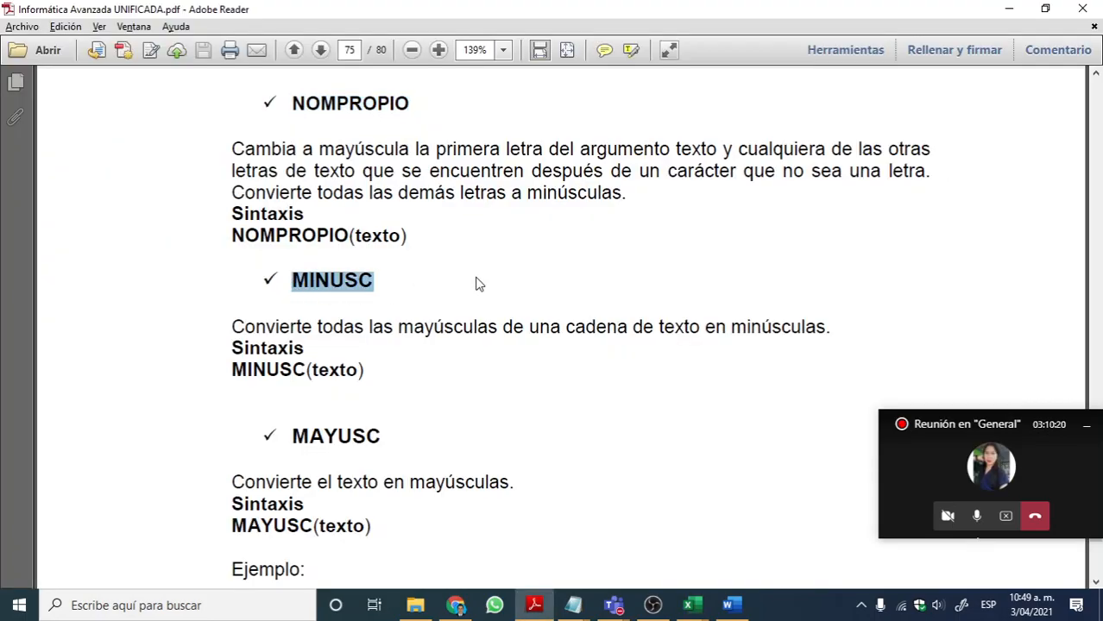
{"action": "key", "text": "alt+Tab"}
{"action": "left_click", "coordinate": [130, 300]}
{"action": "double_click", "coordinate": [136, 300]}
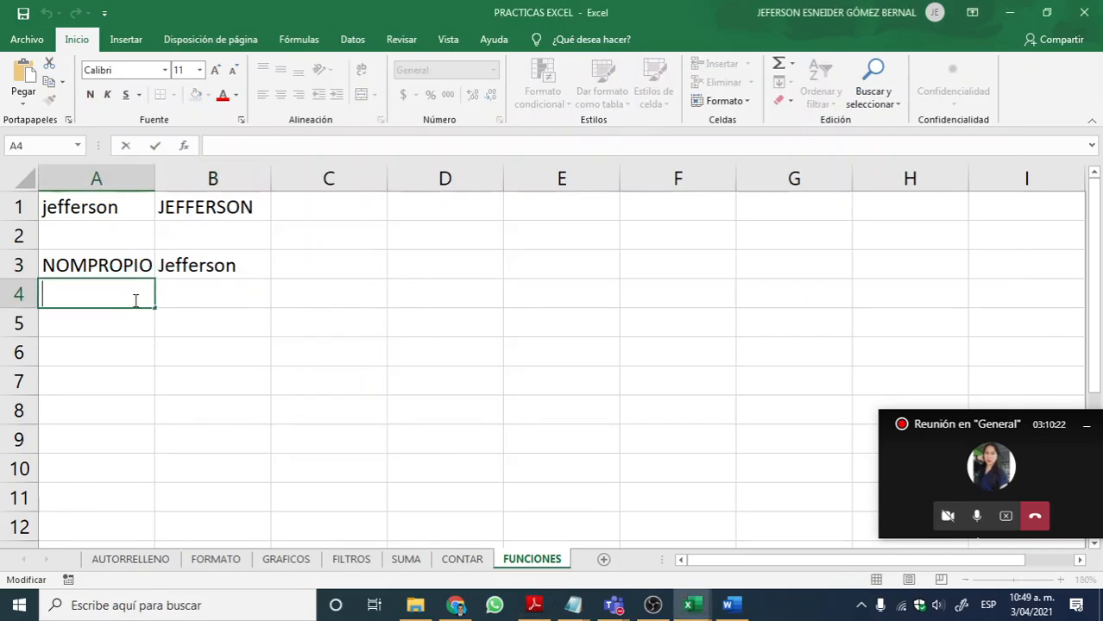
{"action": "type", "text": "MINUSC"}
Step: Enter the formula =MINUSC(B1) in B4 and compare its result with the uppercase name in B1
{"action": "left_click", "coordinate": [231, 289]}
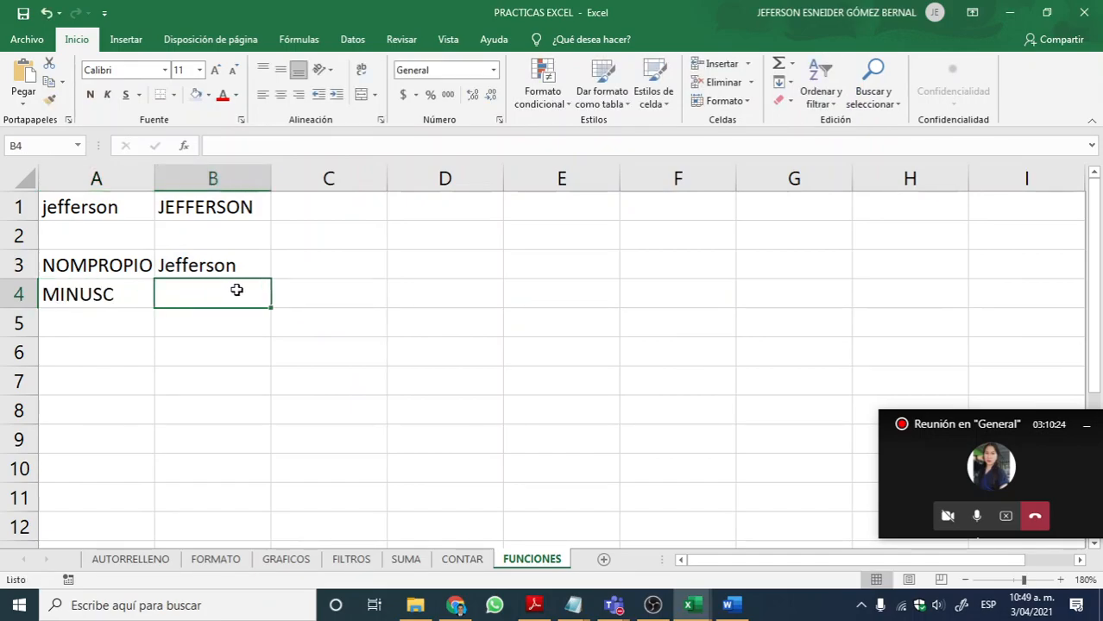
{"action": "type", "text": "=MIN"}
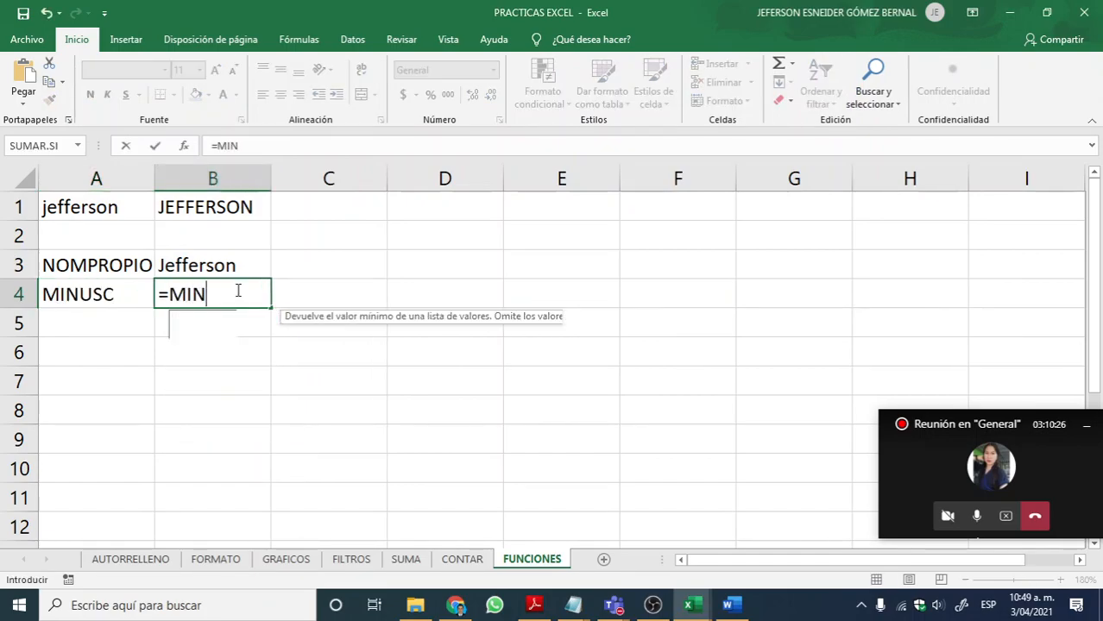
{"action": "type", "text": "USC"}
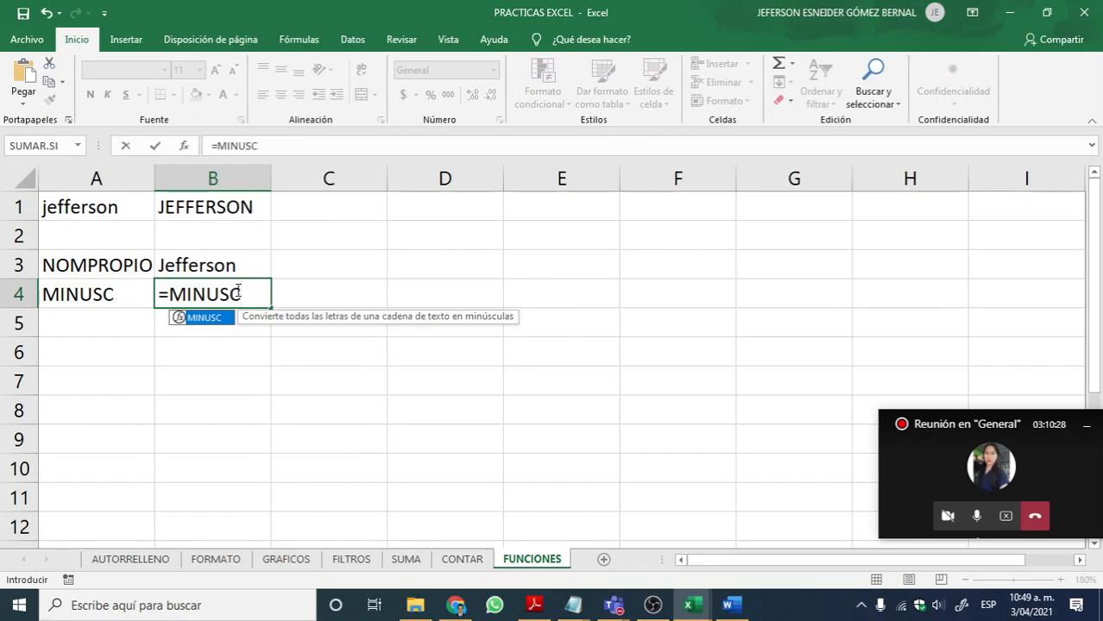
{"action": "type", "text": "("}
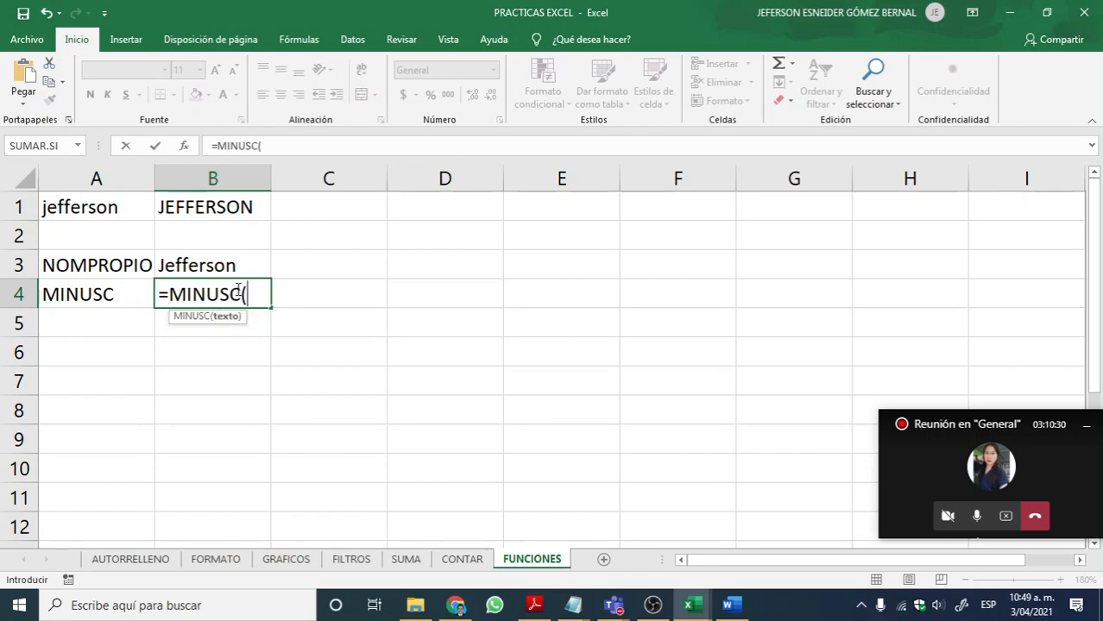
{"action": "left_click", "coordinate": [244, 207]}
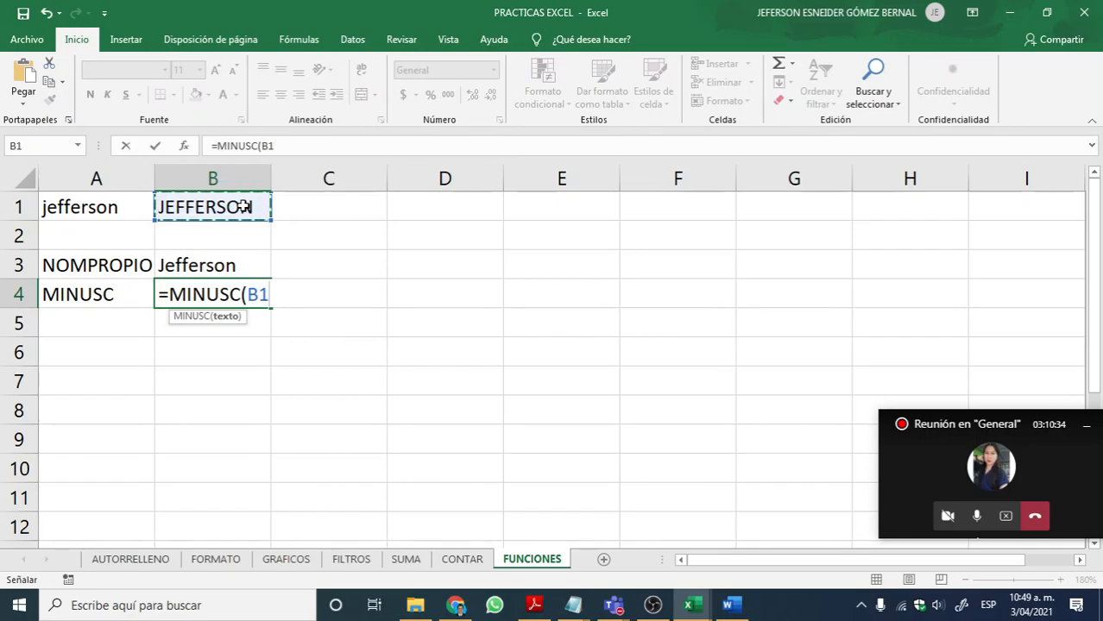
{"action": "type", "text": ")"}
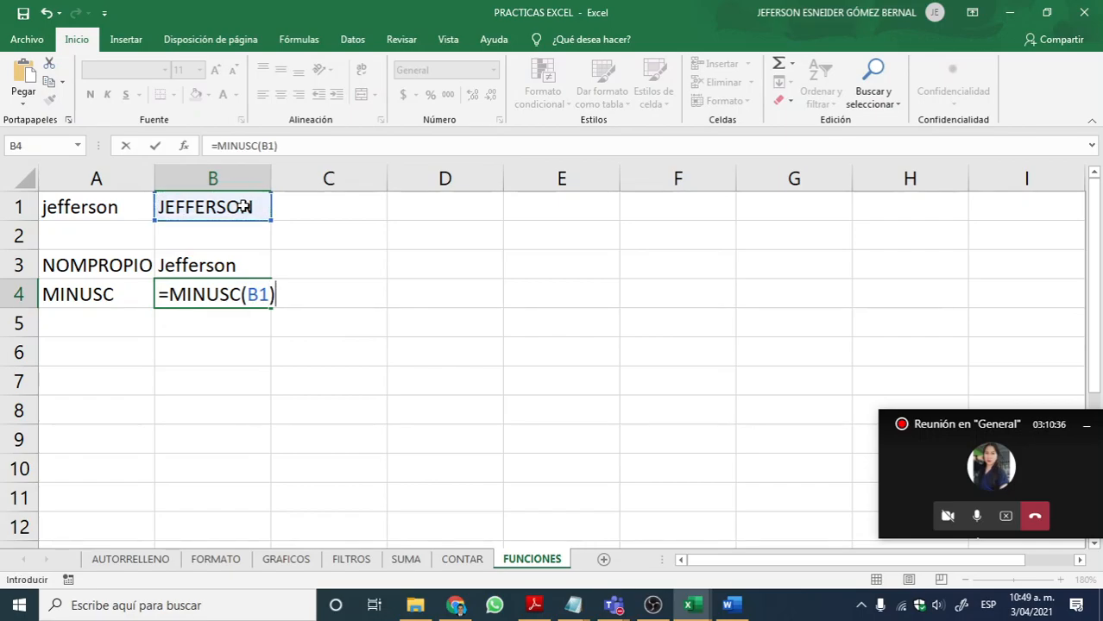
{"action": "key", "text": "Return"}
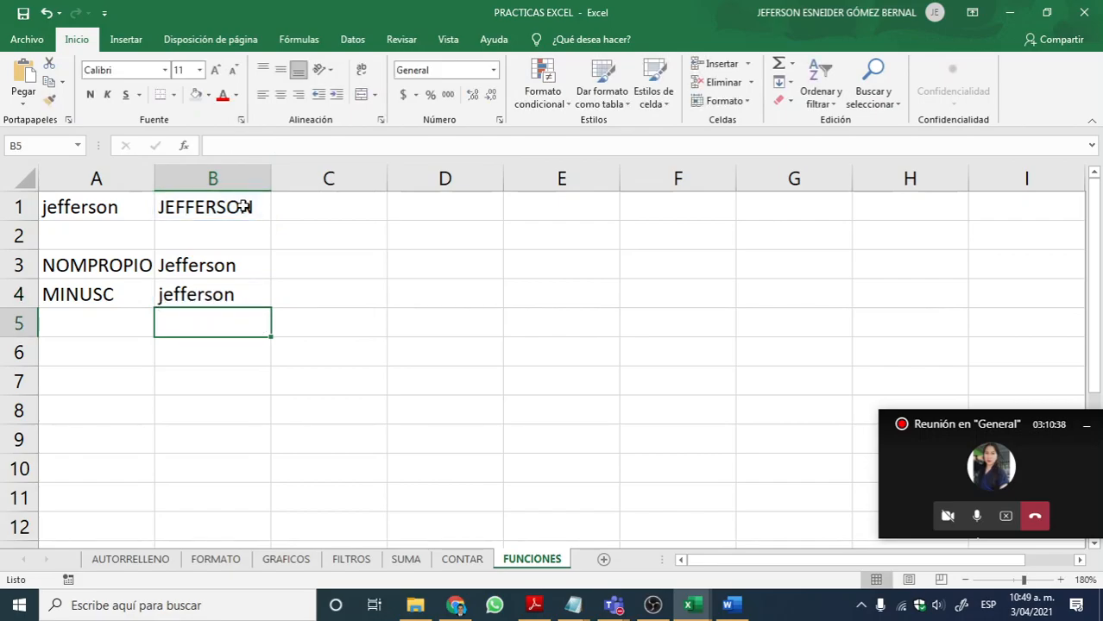
{"action": "left_click", "coordinate": [233, 210]}
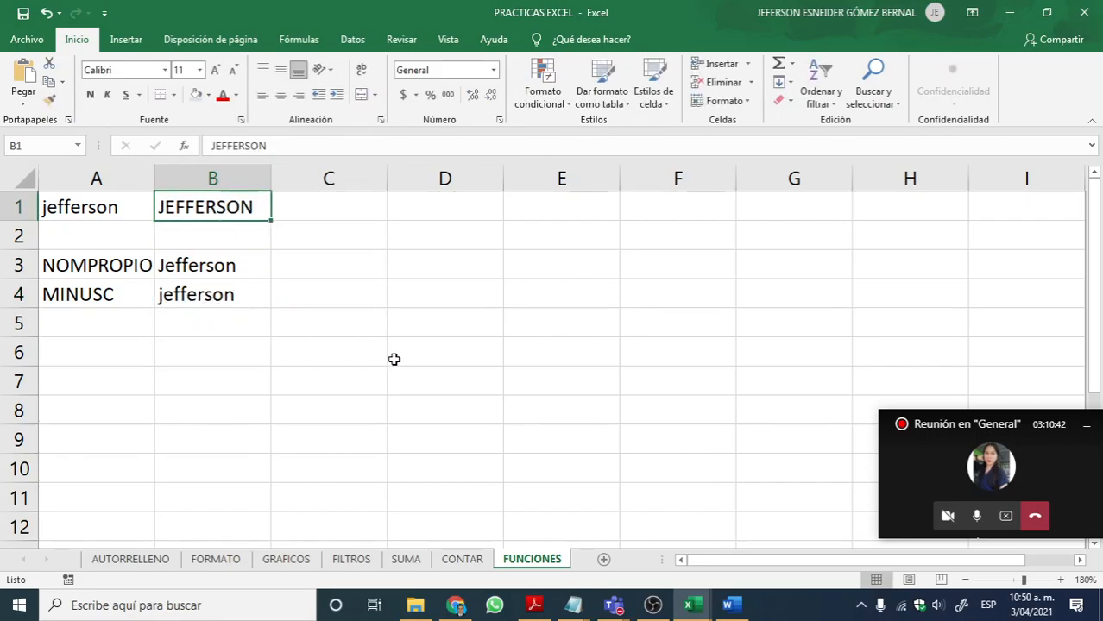
Step: Copy the heading MAYUSC from page 75 of the PDF in Adobe Reader into cell A5 of the FUNCIONES sheet in Excel
{"action": "left_click", "coordinate": [534, 605]}
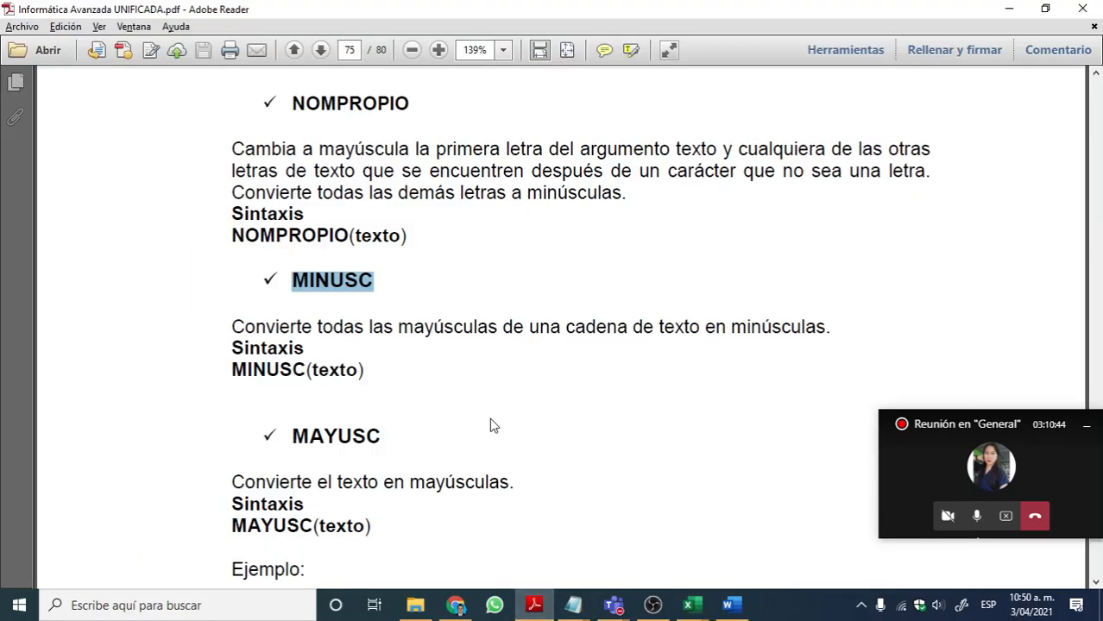
{"action": "scroll", "coordinate": [362, 344], "scroll_direction": "down", "scroll_amount": 3}
{"action": "left_click_drag", "start_coordinate": [394, 322], "coordinate": [287, 321]}
{"action": "key", "text": "ctrl+c"}
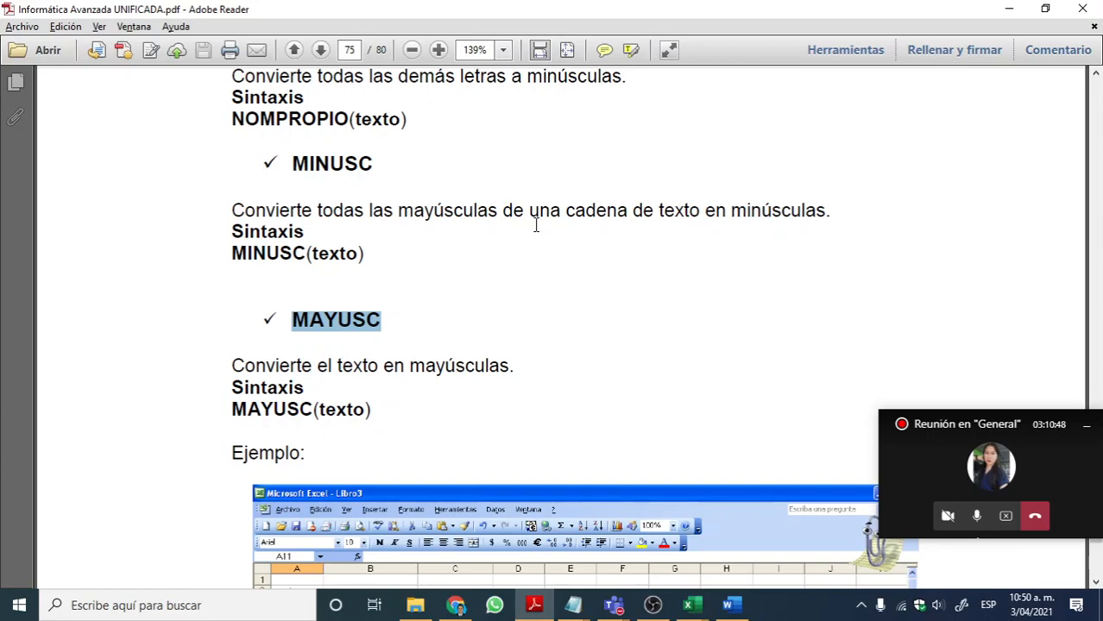
{"action": "key", "text": "alt+Tab"}
{"action": "left_click", "coordinate": [111, 323]}
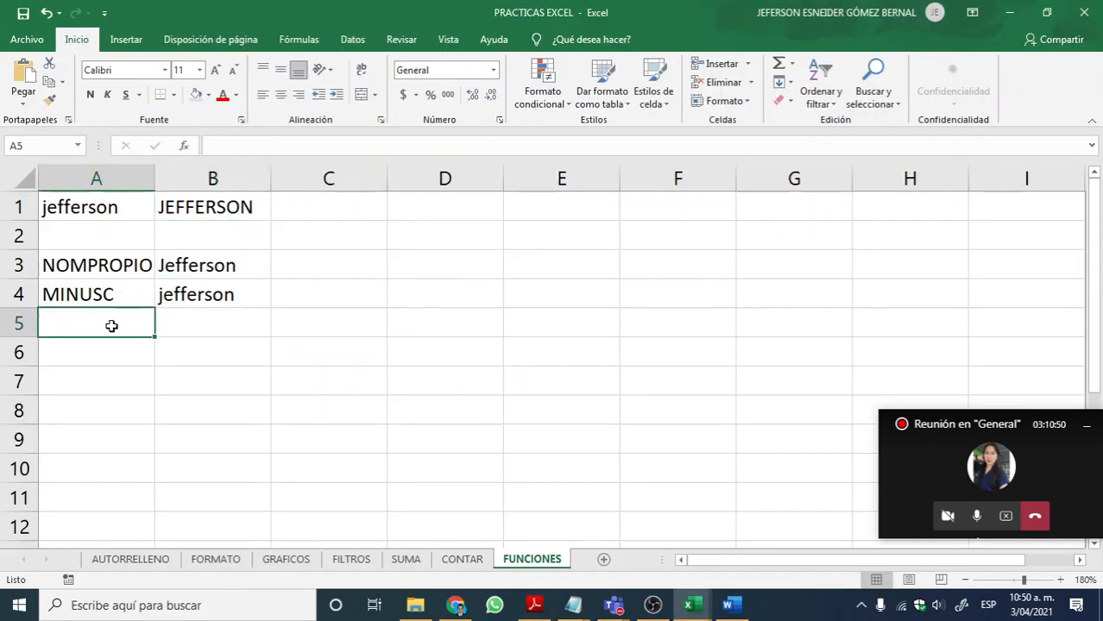
{"action": "key", "text": "ctrl+v"}
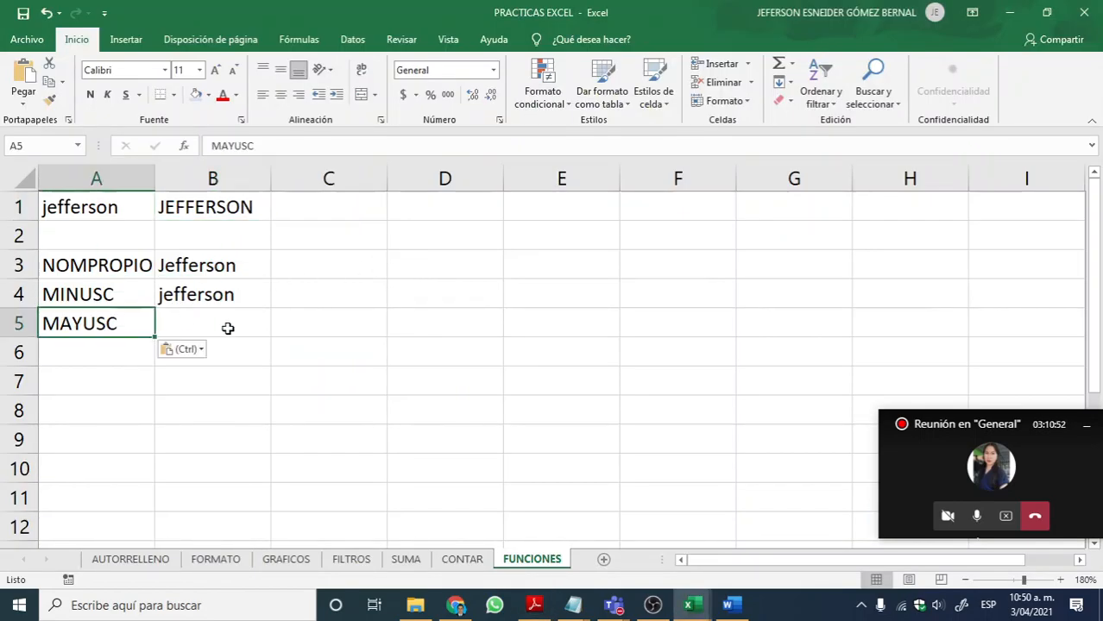
Step: Enter the formula =MAYUSC(A1) in B5 and check the finished formula
{"action": "double_click", "coordinate": [228, 327]}
{"action": "type", "text": "=M"}
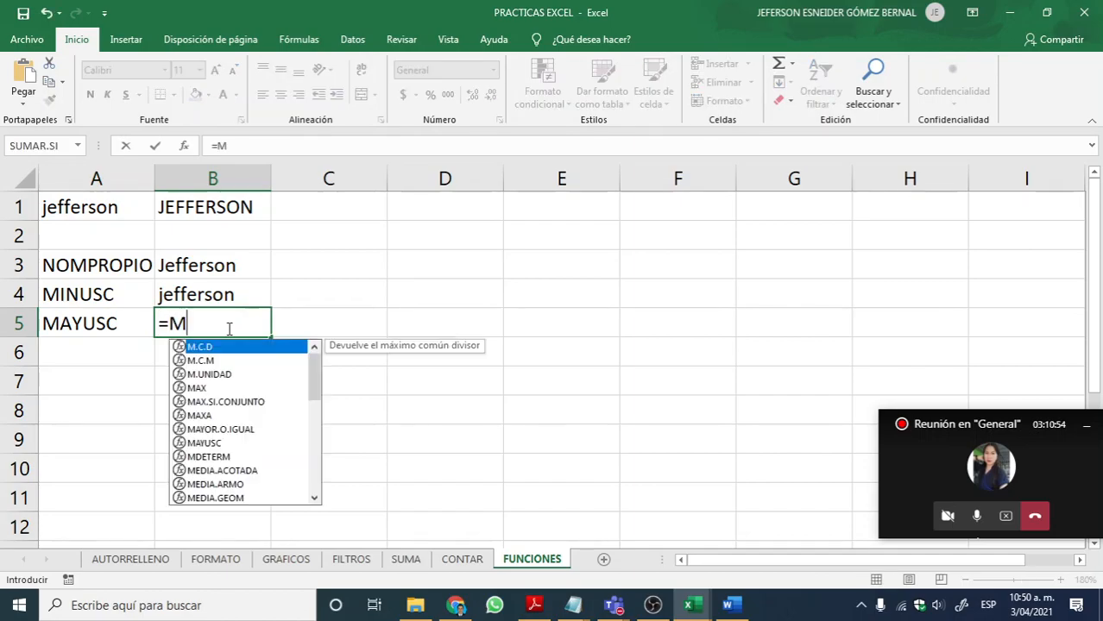
{"action": "type", "text": "AYUSC"}
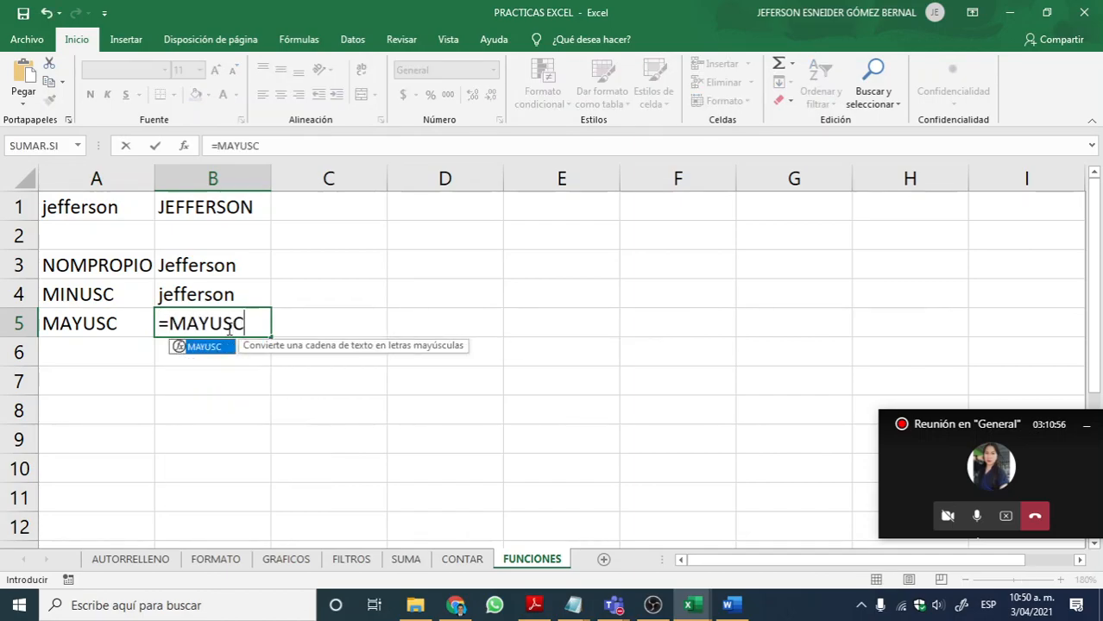
{"action": "type", "text": "("}
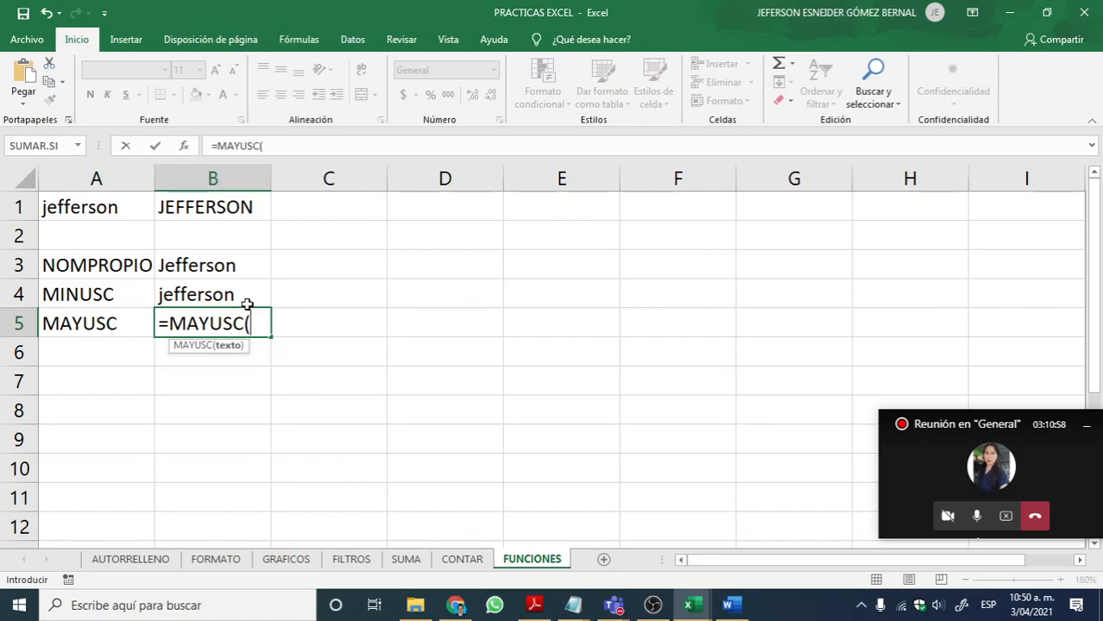
{"action": "left_click", "coordinate": [74, 207]}
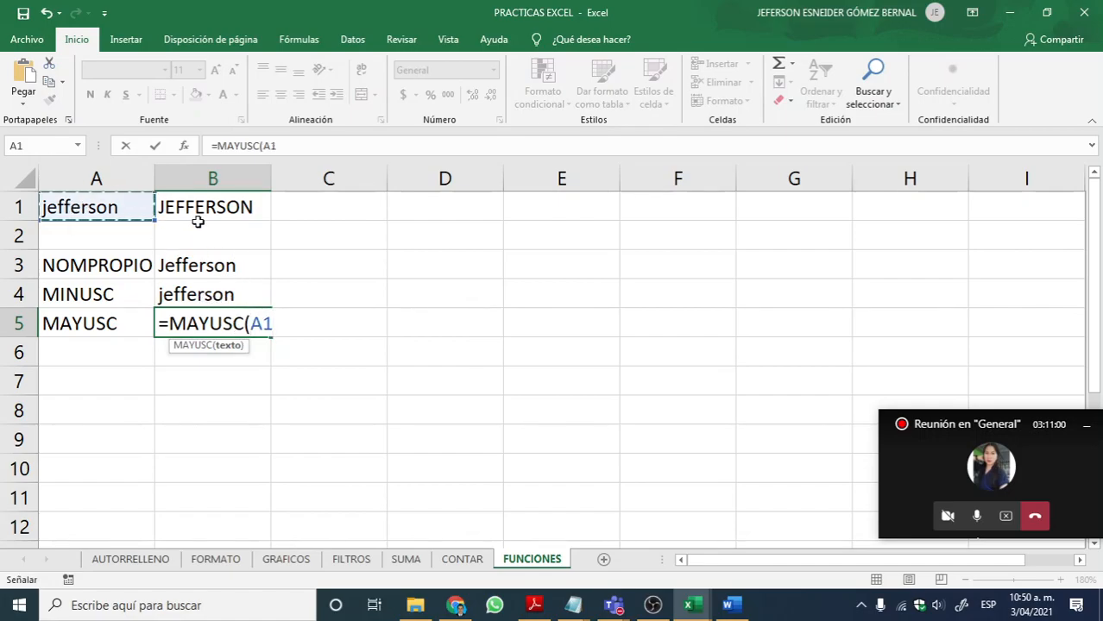
{"action": "key", "text": "Return"}
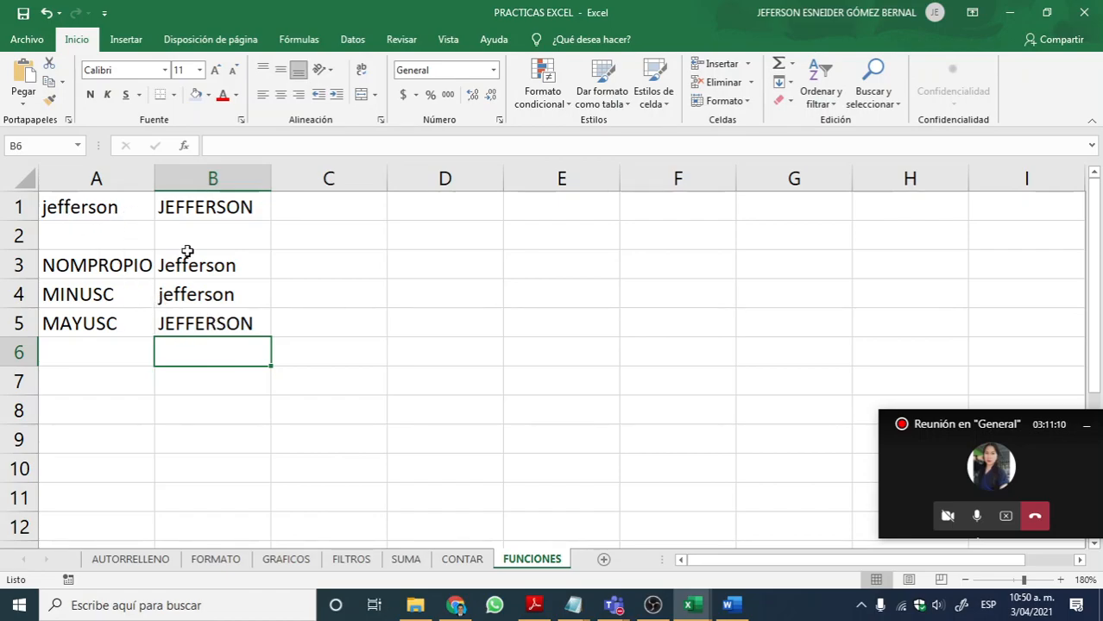
{"action": "left_click", "coordinate": [233, 321]}
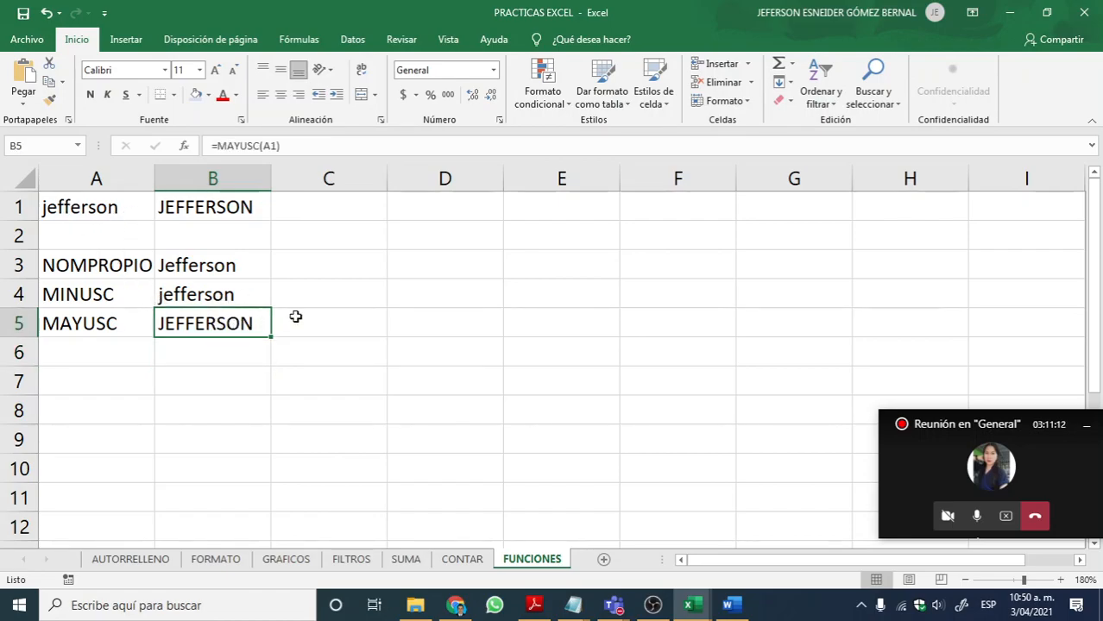
Step: Look up the next text function in the Adobe Reader PDF and enter REPETIR as the label in cell A6 in Excel
{"action": "key", "text": "alt+Tab"}
{"action": "scroll", "coordinate": [293, 319], "scroll_direction": "down", "scroll_amount": 10}
{"action": "scroll", "coordinate": [336, 331], "scroll_direction": "down", "scroll_amount": 8}
{"action": "key", "text": "alt+Tab"}
{"action": "key", "text": "Down"}
{"action": "key", "text": "Left"}
{"action": "type", "text": "R"}
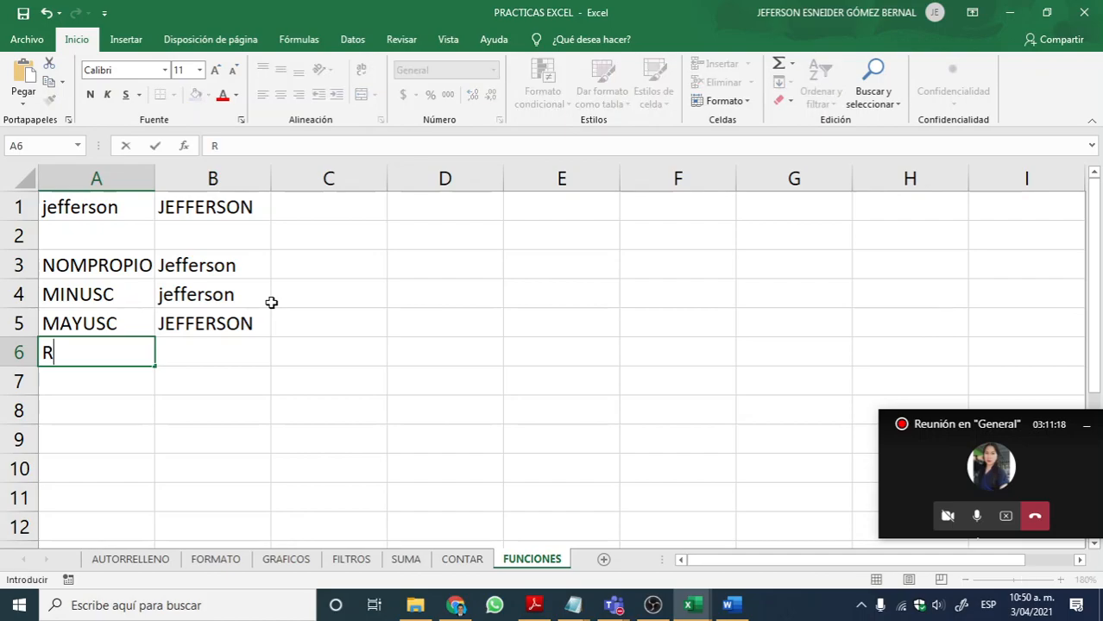
{"action": "type", "text": "EPETIR"}
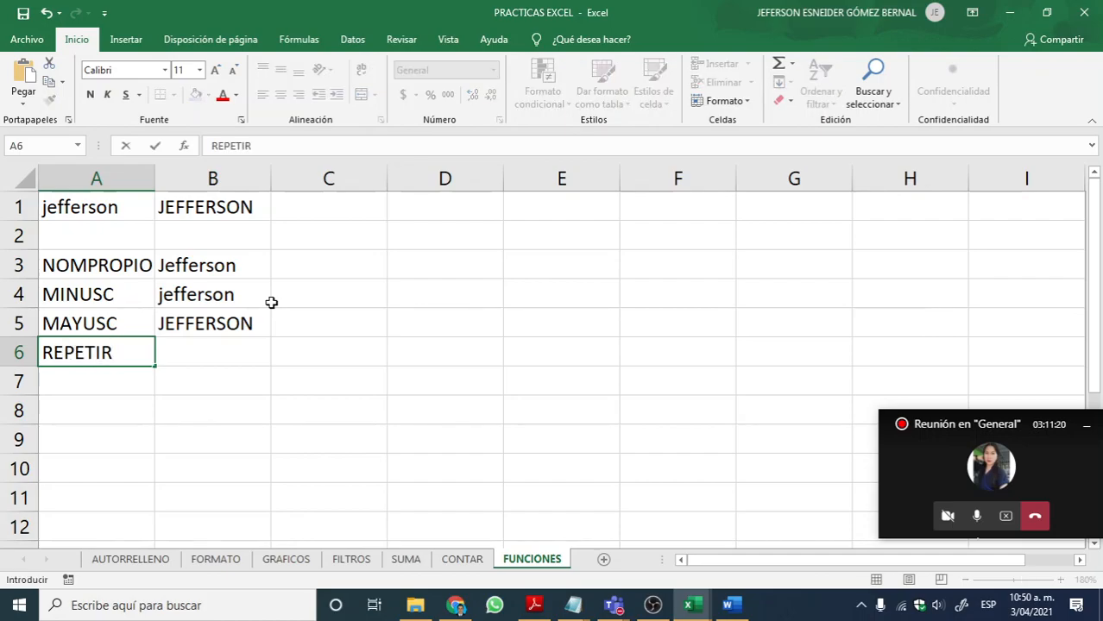
{"action": "key", "text": "Tab"}
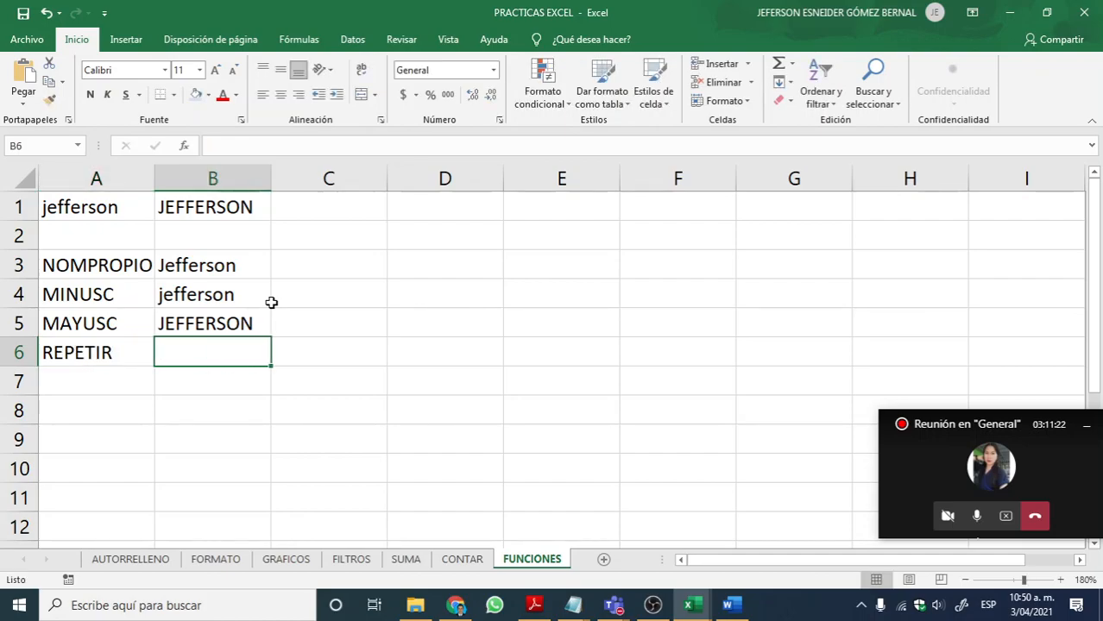
Step: Enter the formula =REPETIR(A1;5) in B6 to repeat the lowercase name five times
{"action": "type", "text": "=RE"}
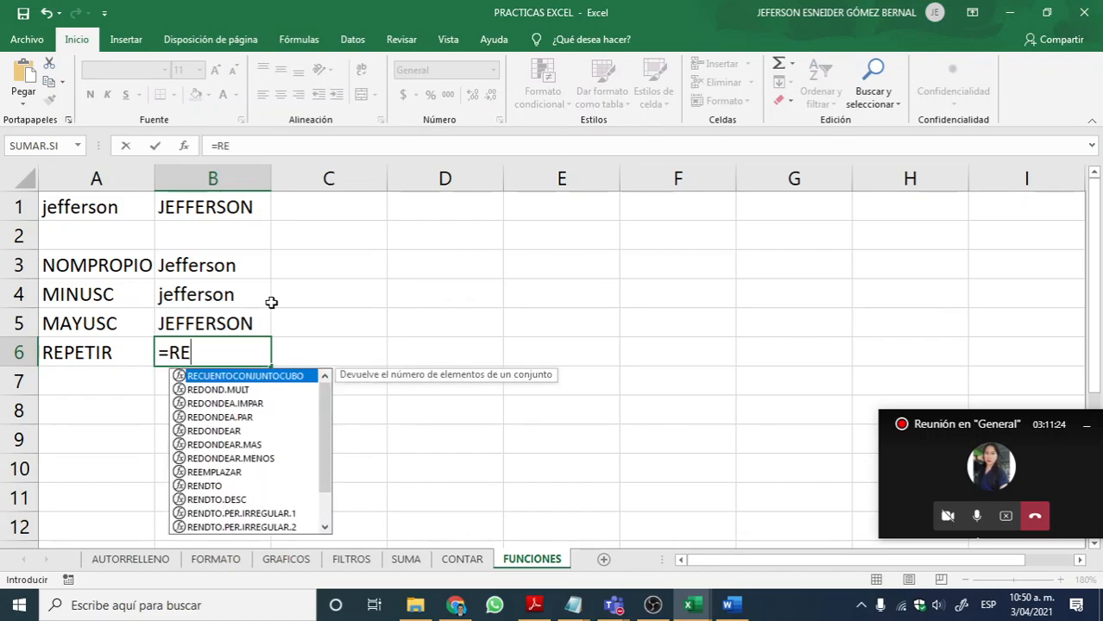
{"action": "type", "text": "PETIR"}
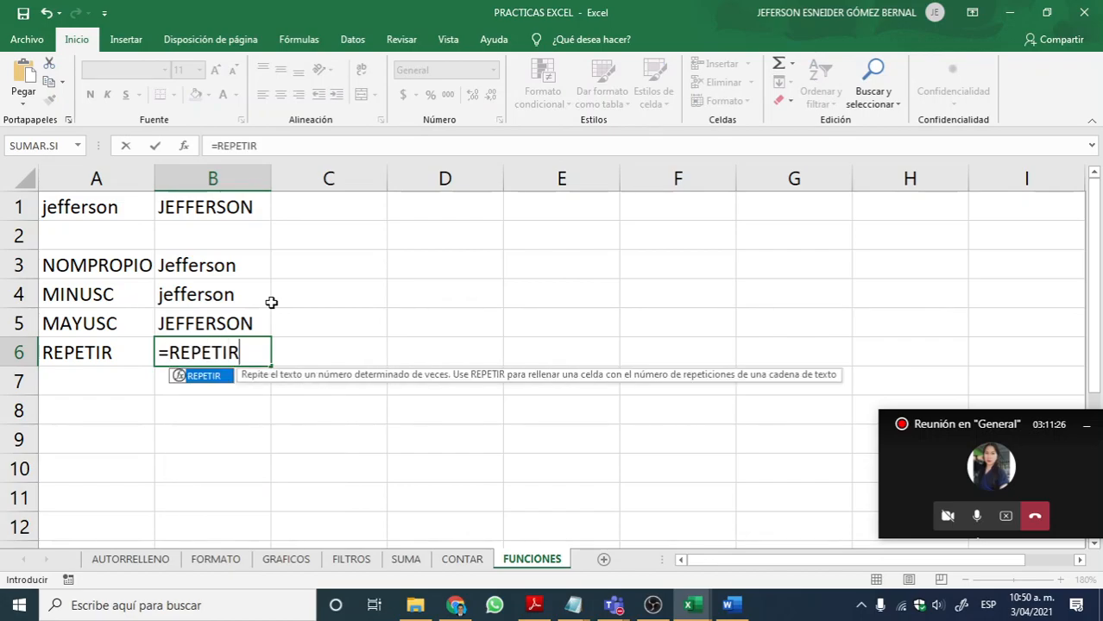
{"action": "type", "text": "("}
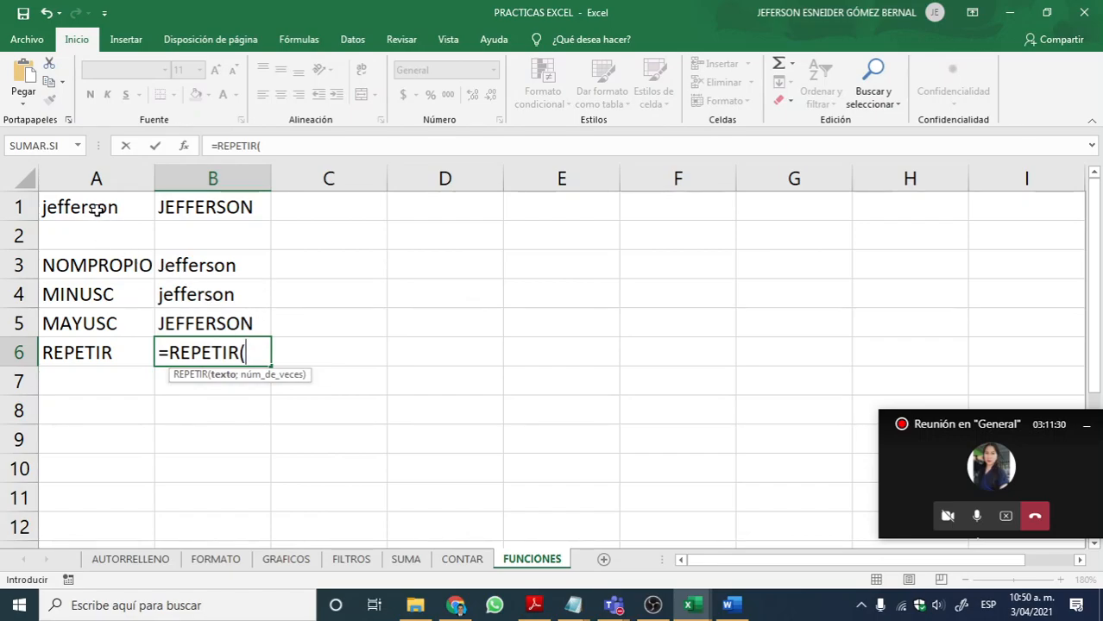
{"action": "left_click", "coordinate": [89, 212]}
{"action": "type", "text": ";"}
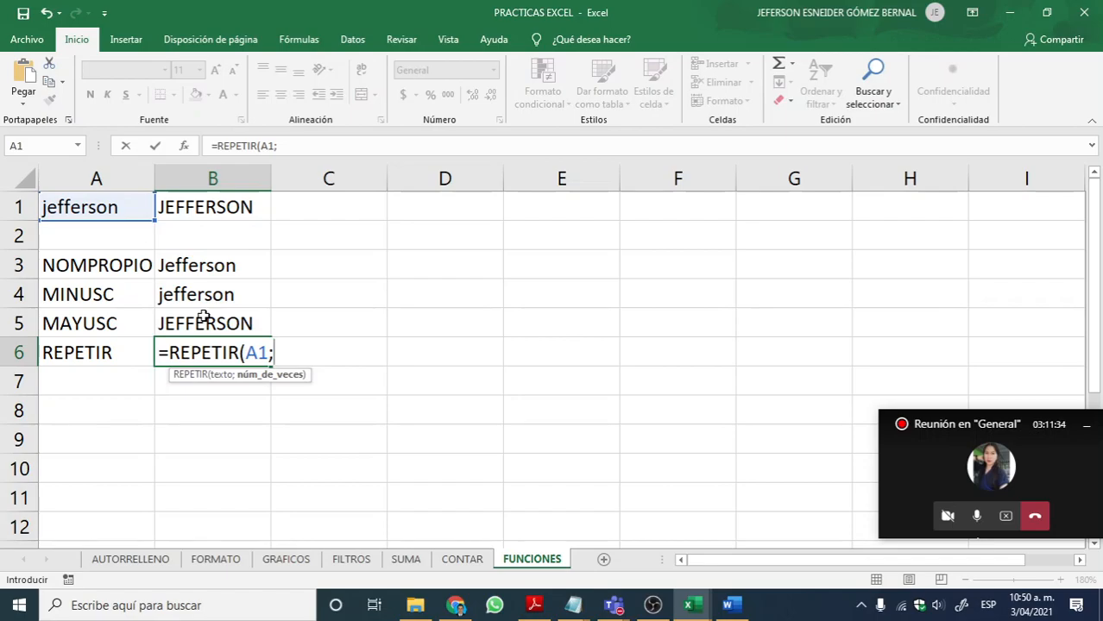
{"action": "type", "text": "5)"}
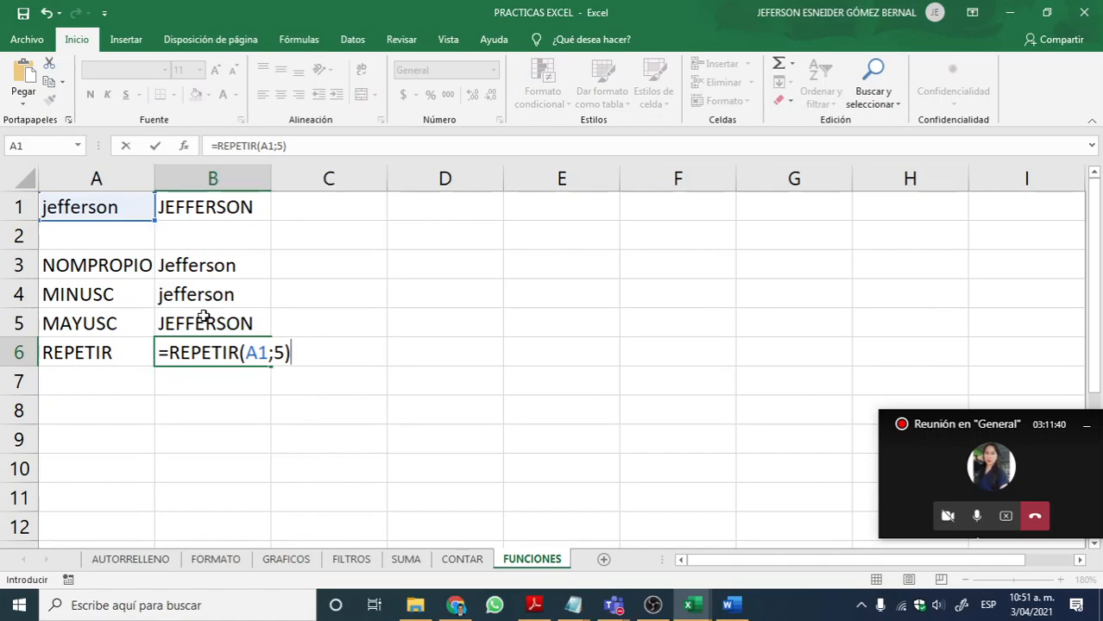
{"action": "key", "text": "Return"}
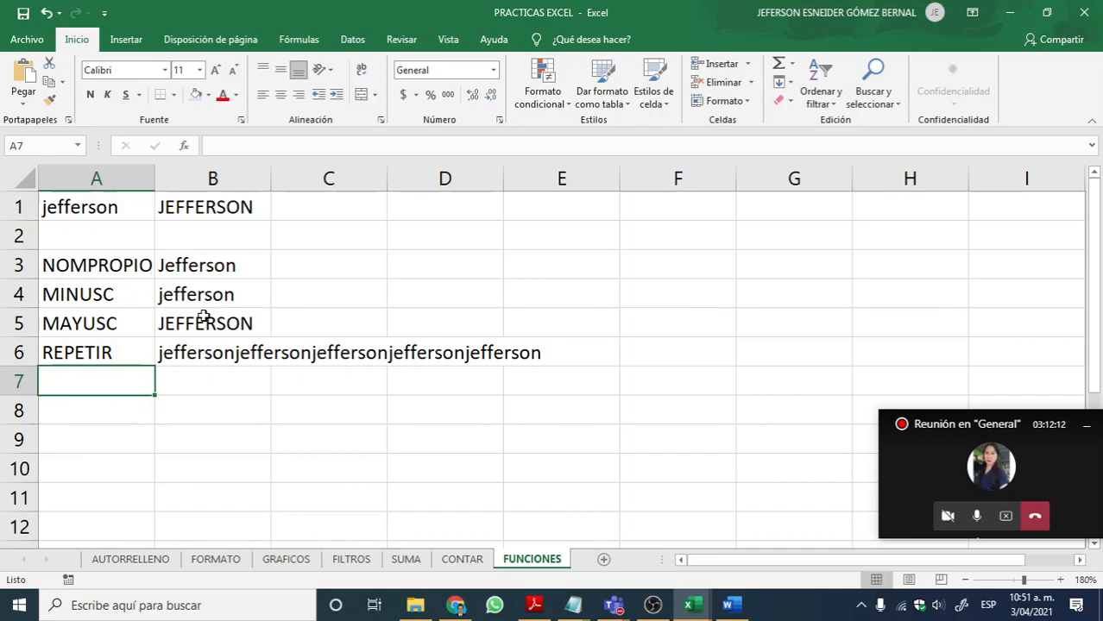
Step: Review the remaining function descriptions in the Adobe Reader PDF up to page 78, and return to Excel
{"action": "left_click", "coordinate": [534, 604]}
{"action": "scroll", "coordinate": [555, 371], "scroll_direction": "down", "scroll_amount": 15}
{"action": "scroll", "coordinate": [555, 371], "scroll_direction": "down", "scroll_amount": 9}
{"action": "scroll", "coordinate": [311, 258], "scroll_direction": "down", "scroll_amount": 9}
{"action": "scroll", "coordinate": [392, 244], "scroll_direction": "down", "scroll_amount": 10}
{"action": "scroll", "coordinate": [351, 268], "scroll_direction": "down", "scroll_amount": 10}
{"action": "scroll", "coordinate": [386, 291], "scroll_direction": "down", "scroll_amount": 5}
{"action": "scroll", "coordinate": [396, 291], "scroll_direction": "up", "scroll_amount": 14}
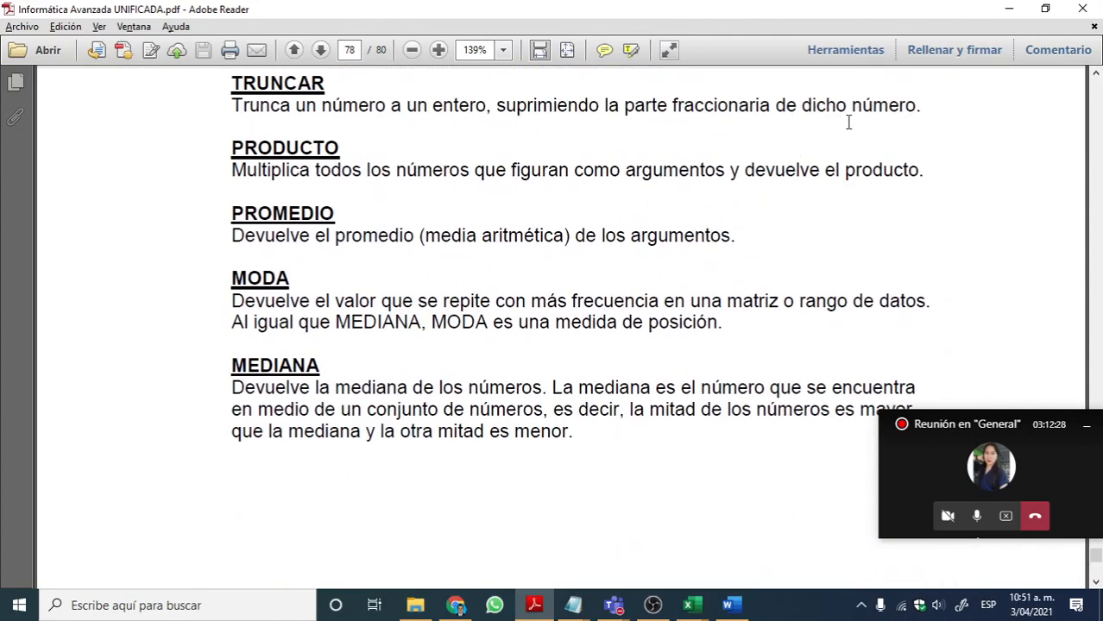
{"action": "left_click", "coordinate": [1009, 9]}
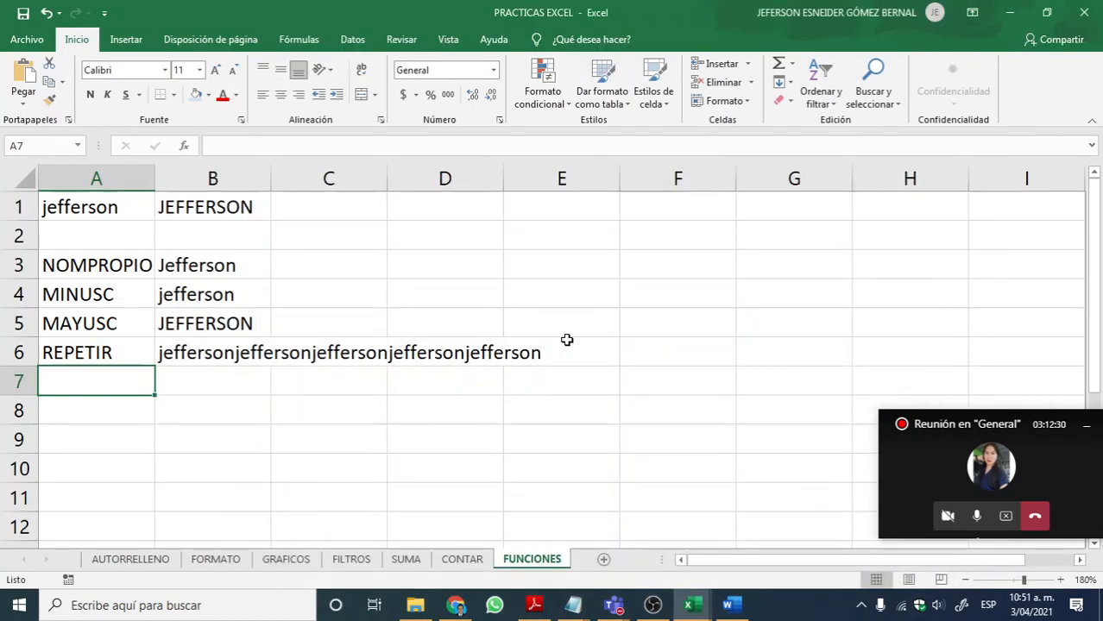
Step: Add a new worksheet after FUNCIONES, name it SI, and select its cell A1
{"action": "left_click", "coordinate": [600, 560]}
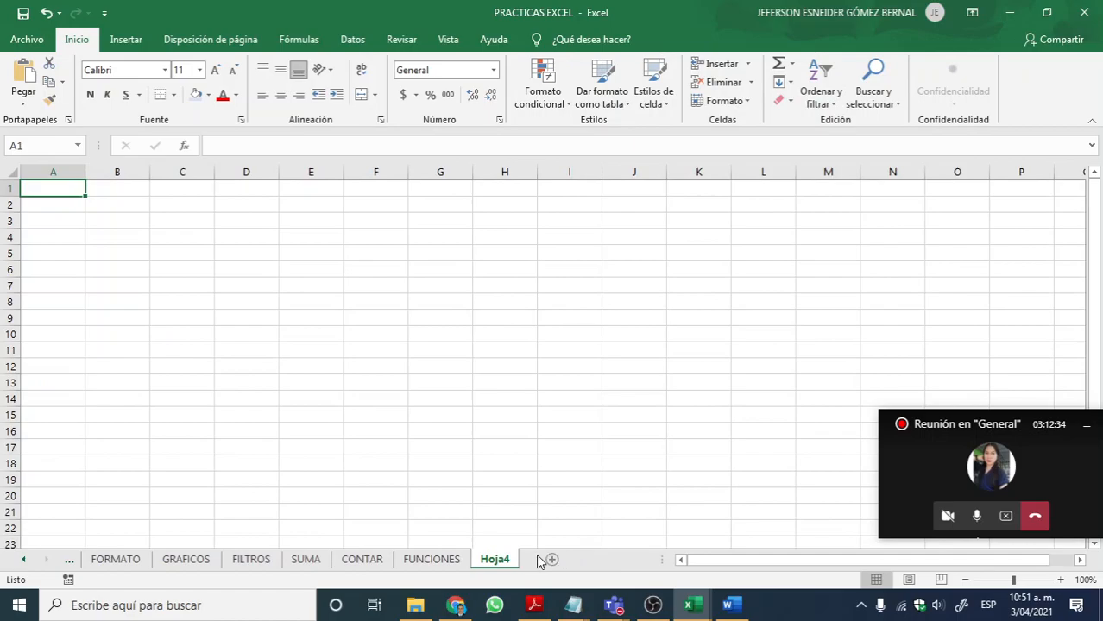
{"action": "double_click", "coordinate": [494, 559]}
{"action": "type", "text": "SI"}
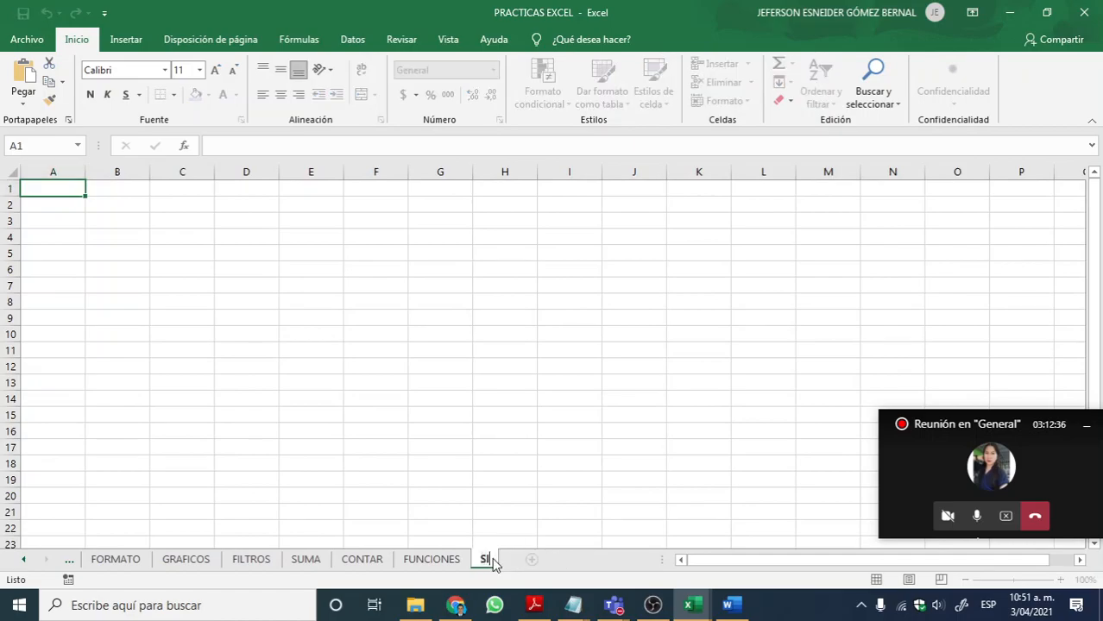
{"action": "key", "text": "Return"}
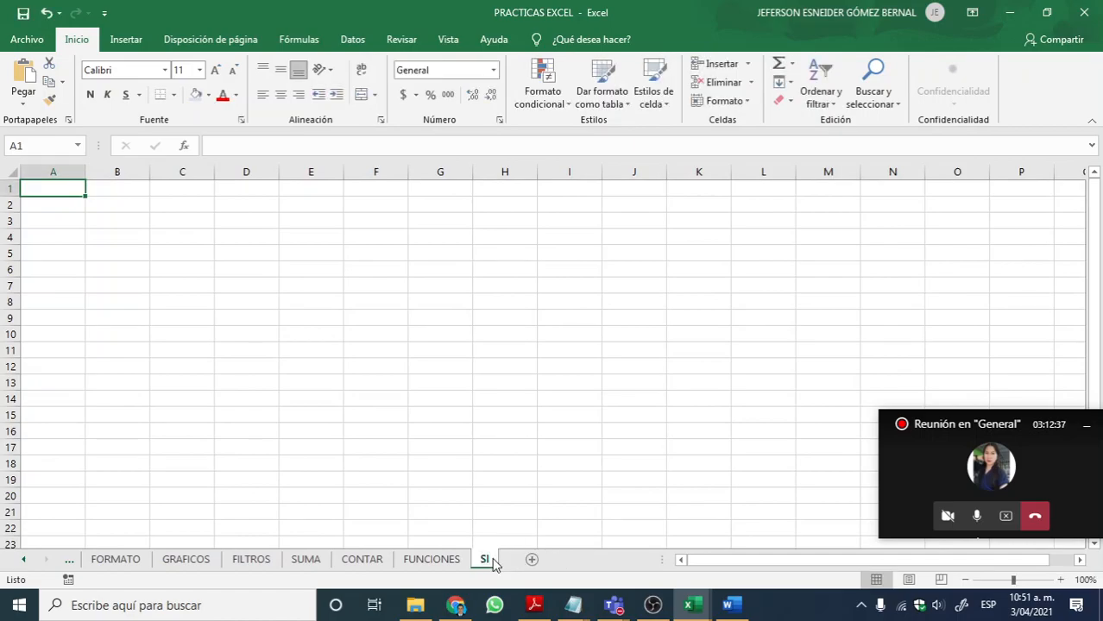
{"action": "left_click", "coordinate": [455, 370]}
{"action": "left_click", "coordinate": [55, 192]}
Step: Switch to the INFORMATICA AVANZADA folder in File Explorer to examine the course files
{"action": "mouse_move", "coordinate": [564, 602]}
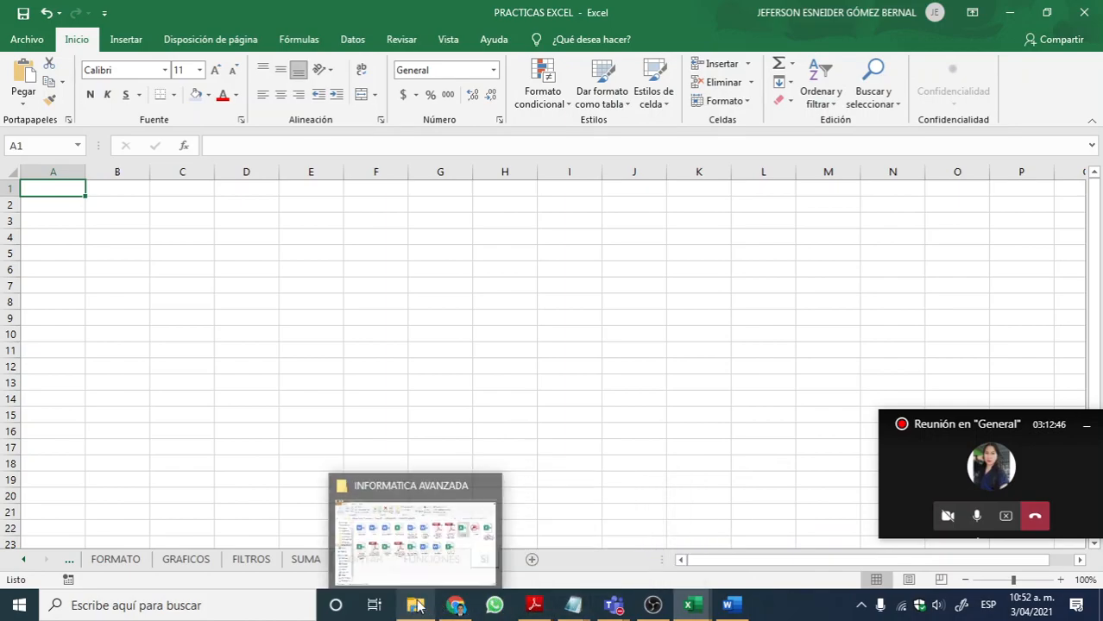
{"action": "mouse_move", "coordinate": [613, 604]}
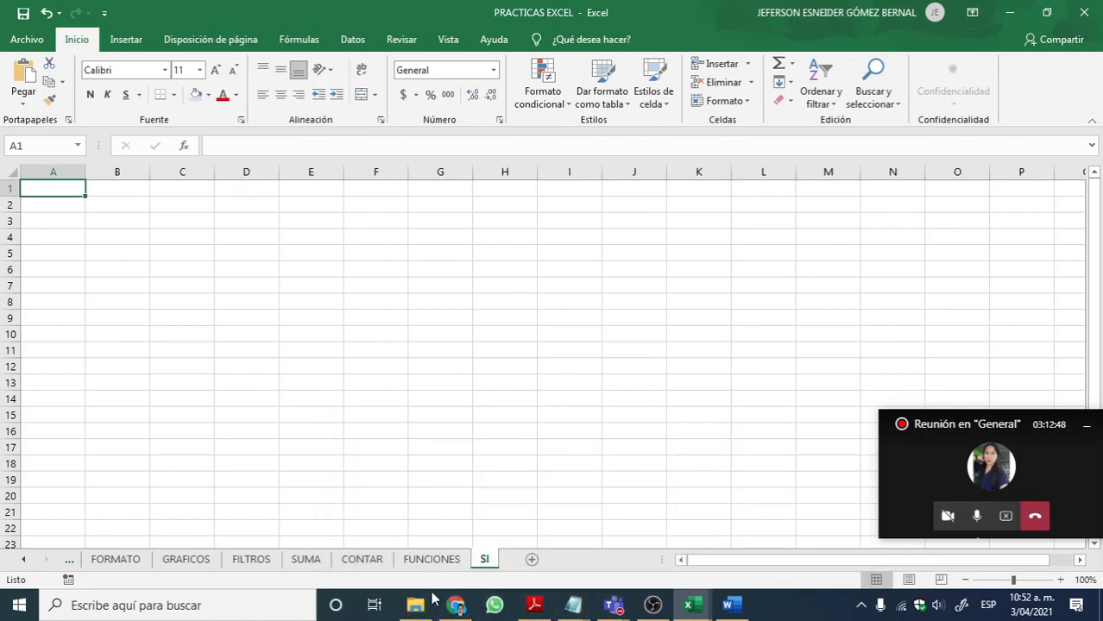
{"action": "left_click", "coordinate": [415, 605]}
{"action": "left_click", "coordinate": [527, 447]}
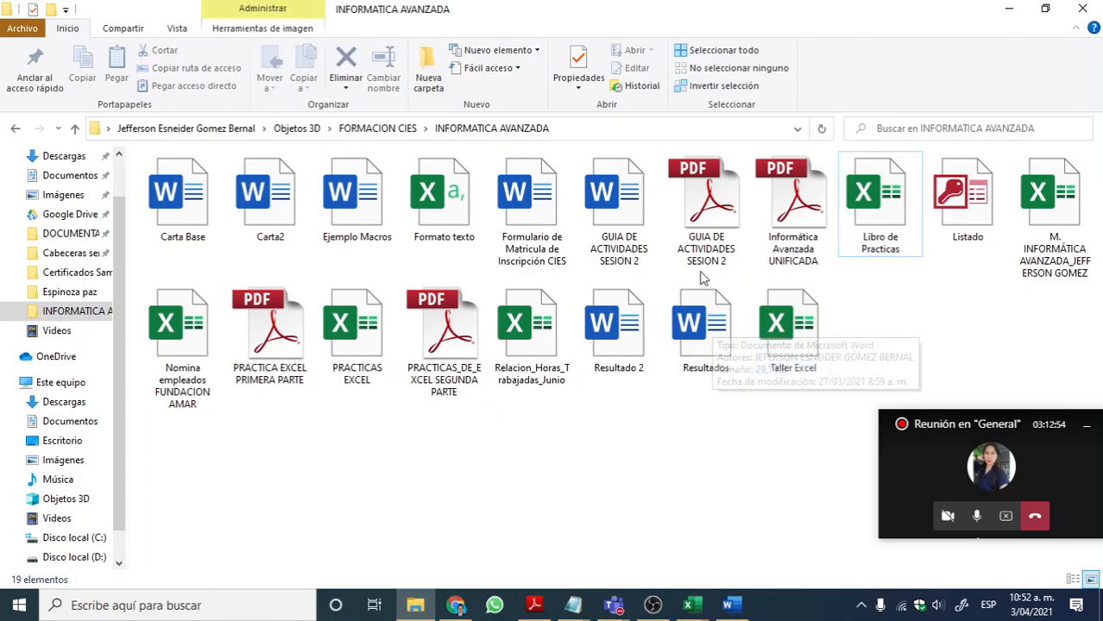
Step: Switch to the Libro de Practicas workbook in Excel and open the Ejercicio 7(18) sheet with the NOTAS table
{"action": "left_click", "coordinate": [462, 203]}
{"action": "left_click", "coordinate": [496, 233]}
{"action": "left_click", "coordinate": [449, 226]}
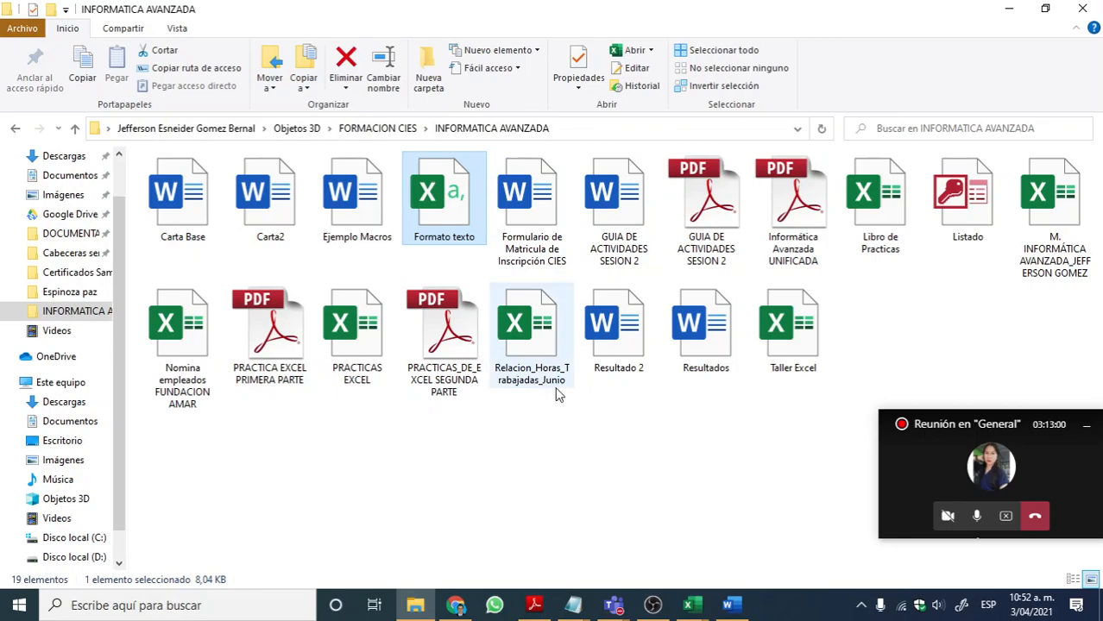
{"action": "left_click", "coordinate": [704, 609]}
{"action": "left_click", "coordinate": [954, 535]}
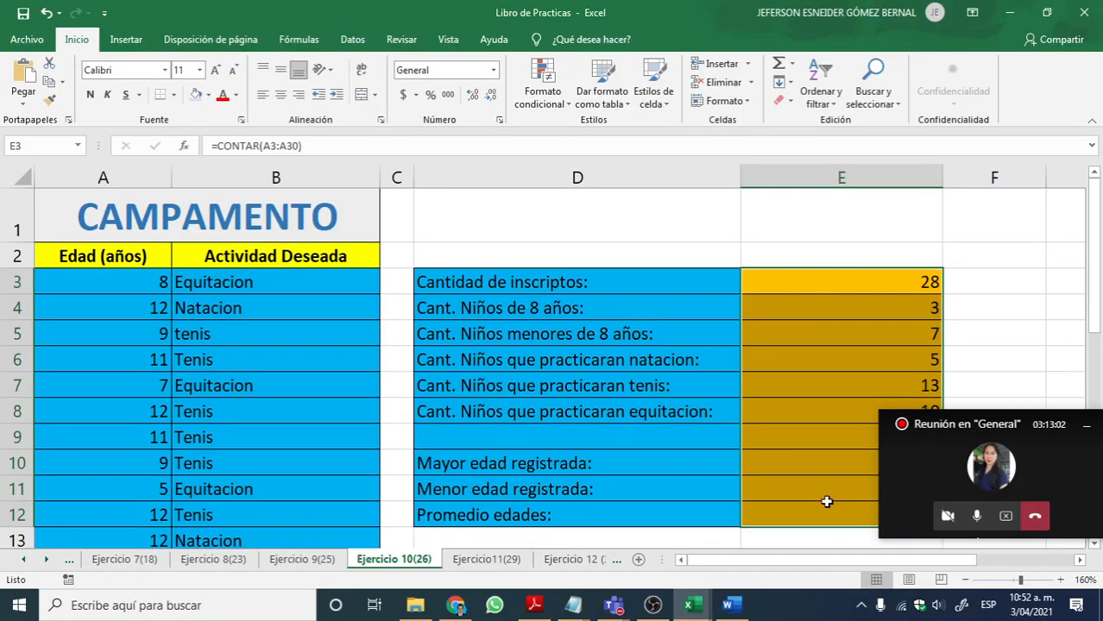
{"action": "left_click", "coordinate": [302, 560]}
{"action": "left_click", "coordinate": [213, 559]}
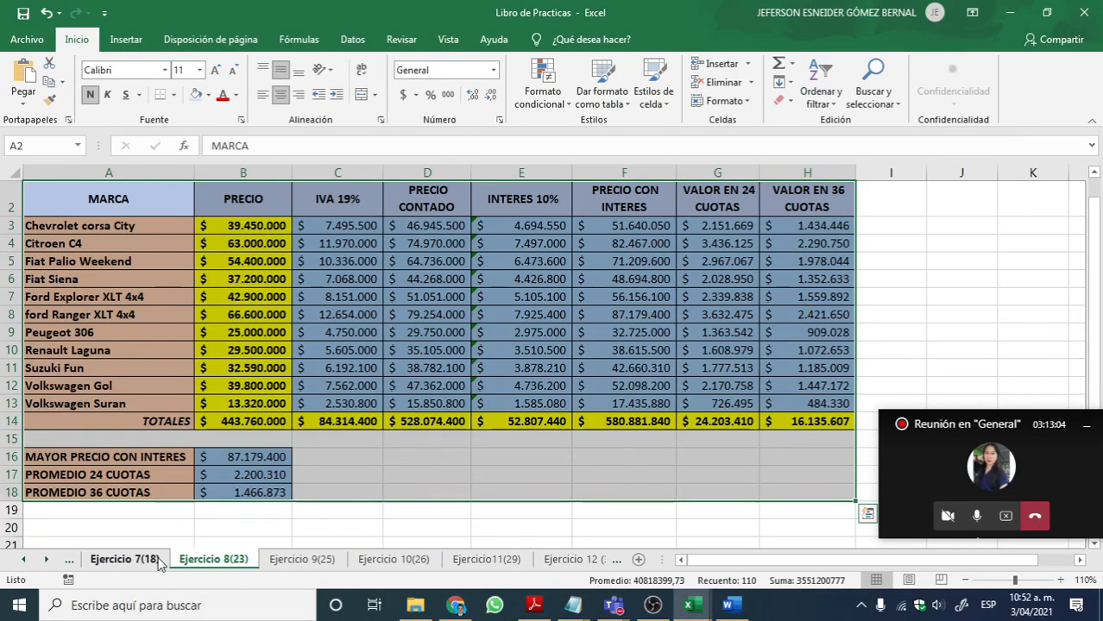
{"action": "left_click", "coordinate": [129, 559]}
Step: Copy the NOTAS table in A1:F12, from its title through the NOTA FINAL column
{"action": "scroll", "coordinate": [502, 382], "scroll_direction": "down", "scroll_amount": 2}
{"action": "scroll", "coordinate": [503, 382], "scroll_direction": "up", "scroll_amount": 2}
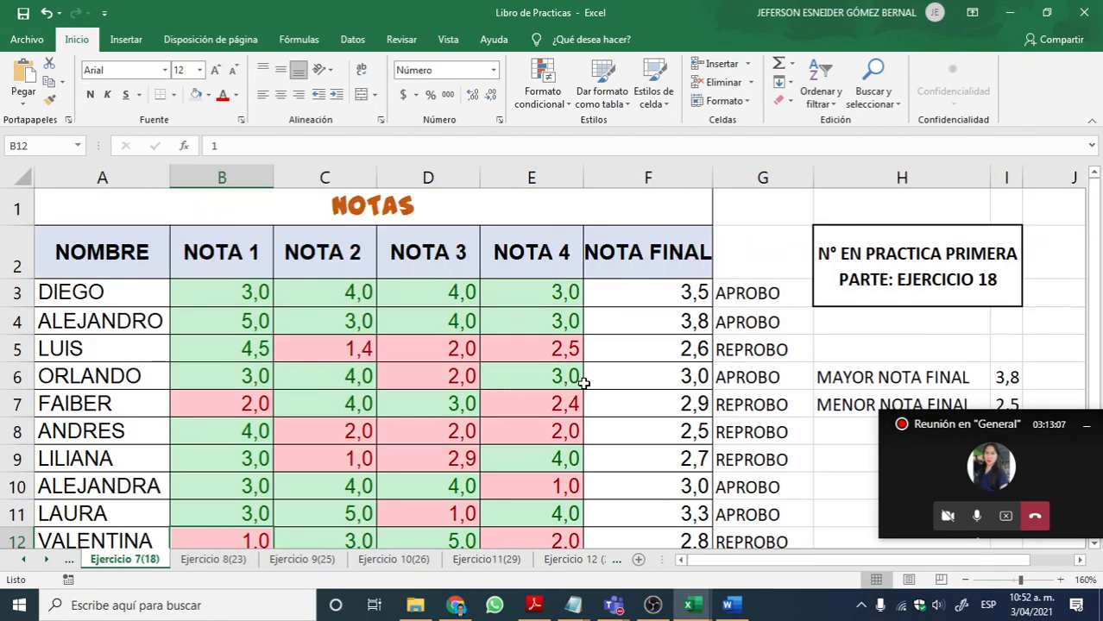
{"action": "left_click", "coordinate": [966, 580]}
{"action": "left_click", "coordinate": [966, 579]}
{"action": "left_click", "coordinate": [967, 580]}
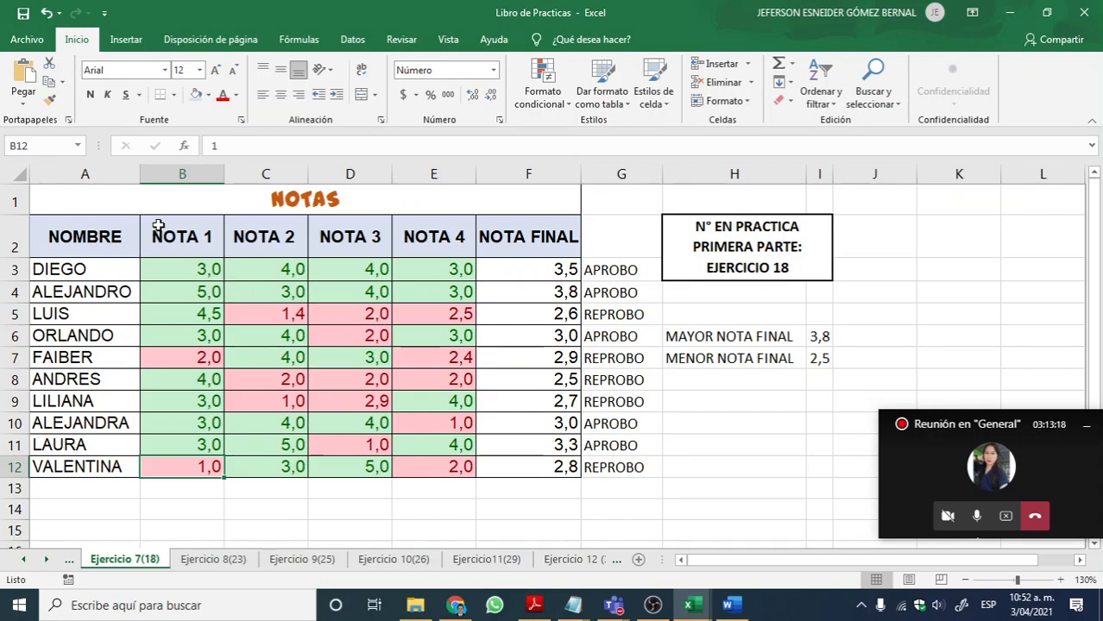
{"action": "left_click_drag", "start_coordinate": [143, 199], "coordinate": [467, 468]}
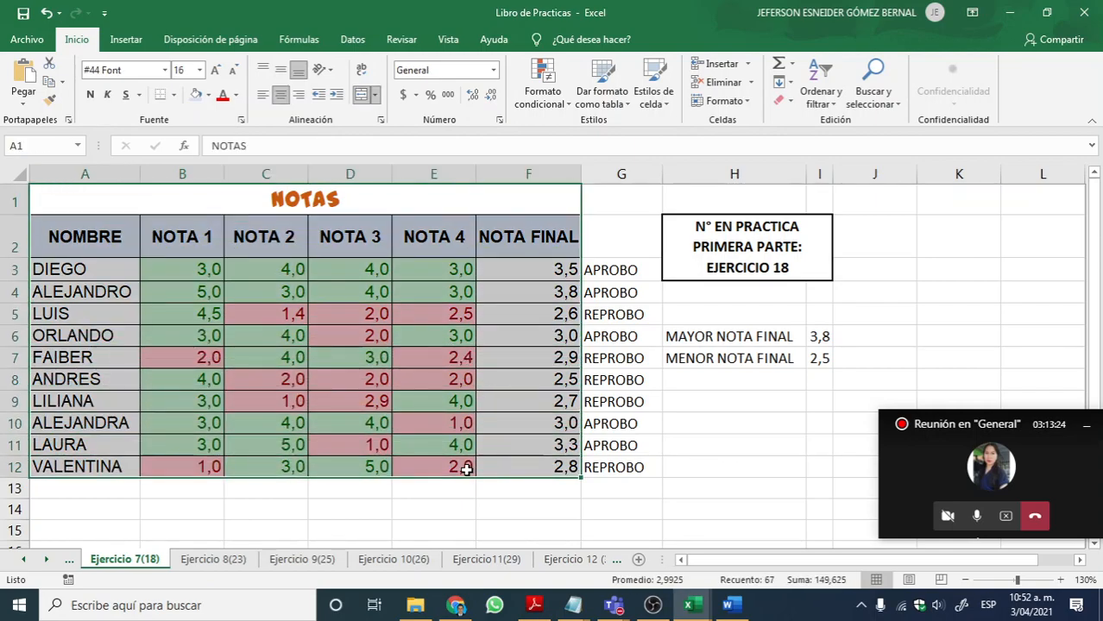
{"action": "key", "text": "ctrl+c"}
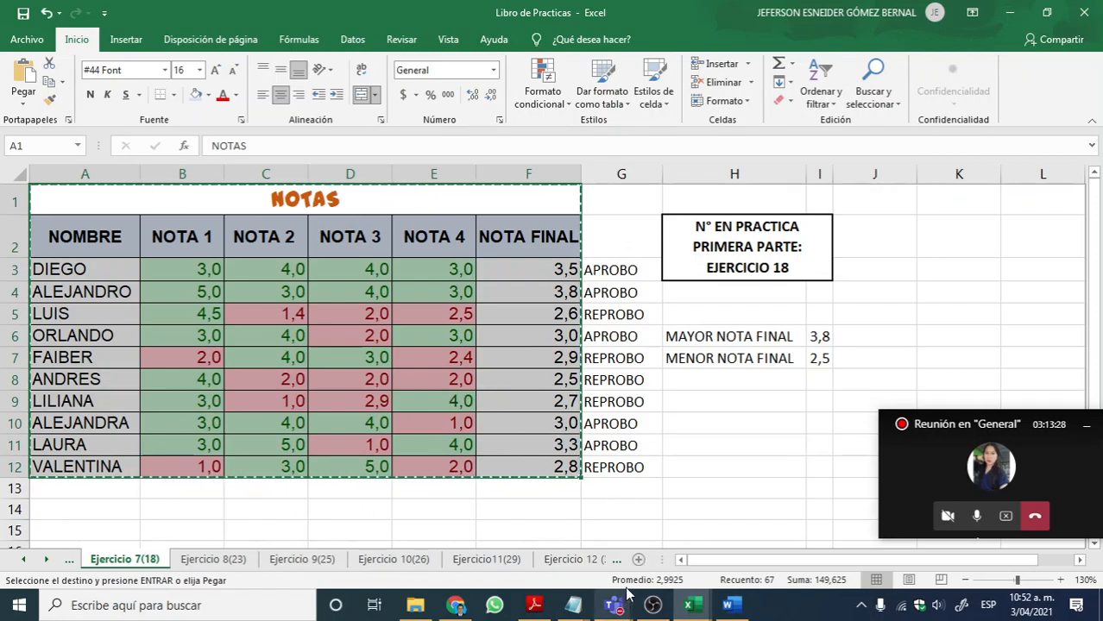
Step: Return to the PRACTICAS EXCEL workbook and paste the copied NOTAS table at A1 of the SI sheet
{"action": "mouse_move", "coordinate": [688, 604]}
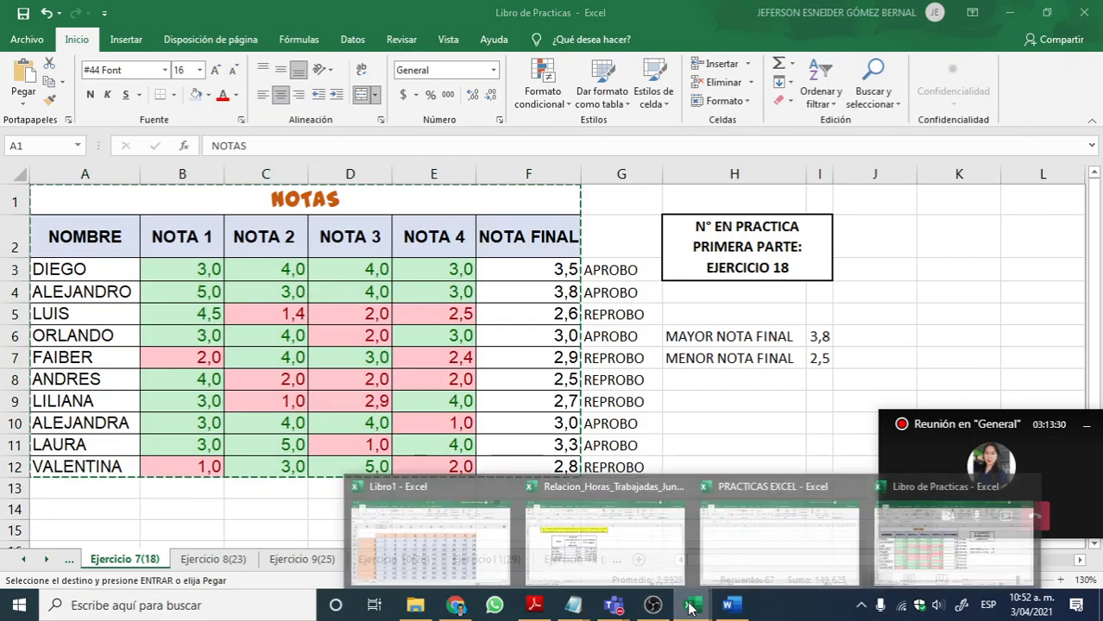
{"action": "left_click", "coordinate": [912, 544]}
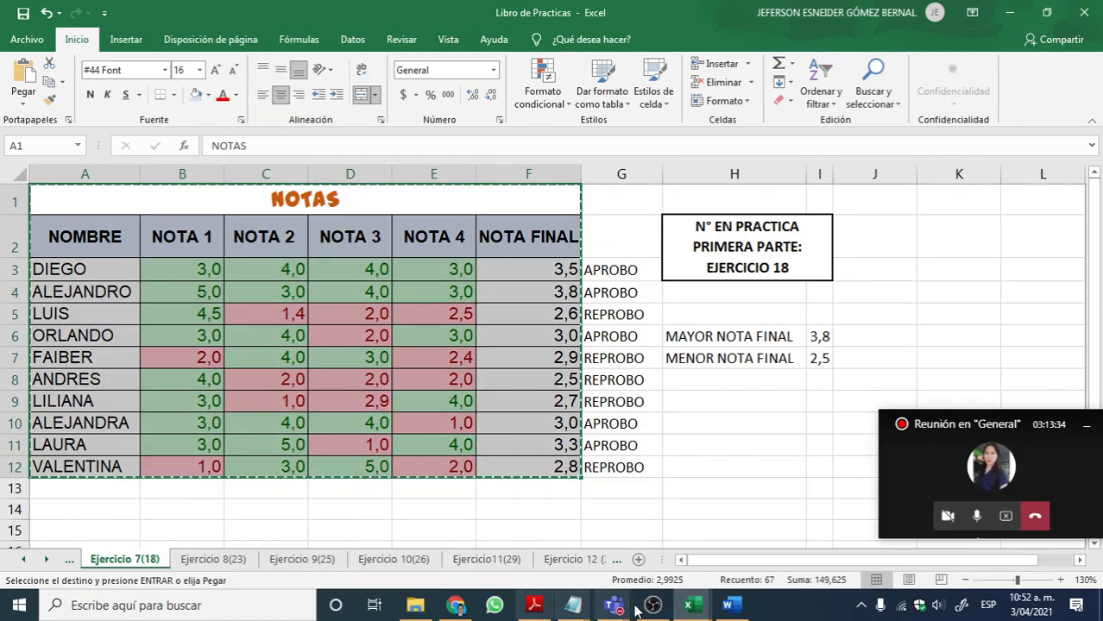
{"action": "left_click", "coordinate": [691, 607]}
{"action": "left_click", "coordinate": [694, 605]}
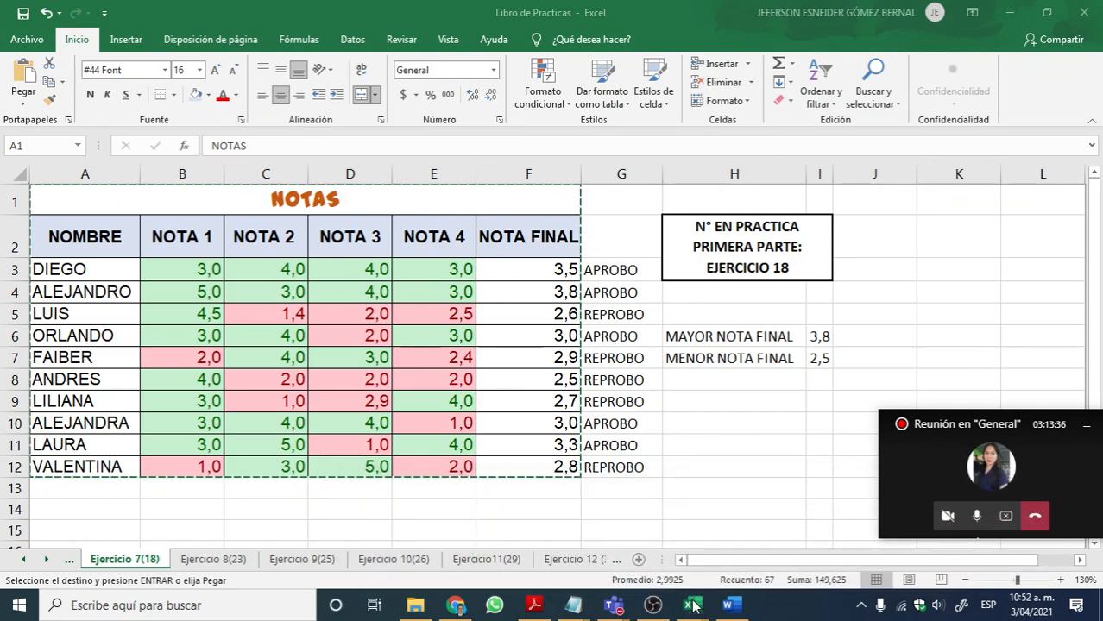
{"action": "mouse_move", "coordinate": [691, 607]}
{"action": "left_click", "coordinate": [622, 557]}
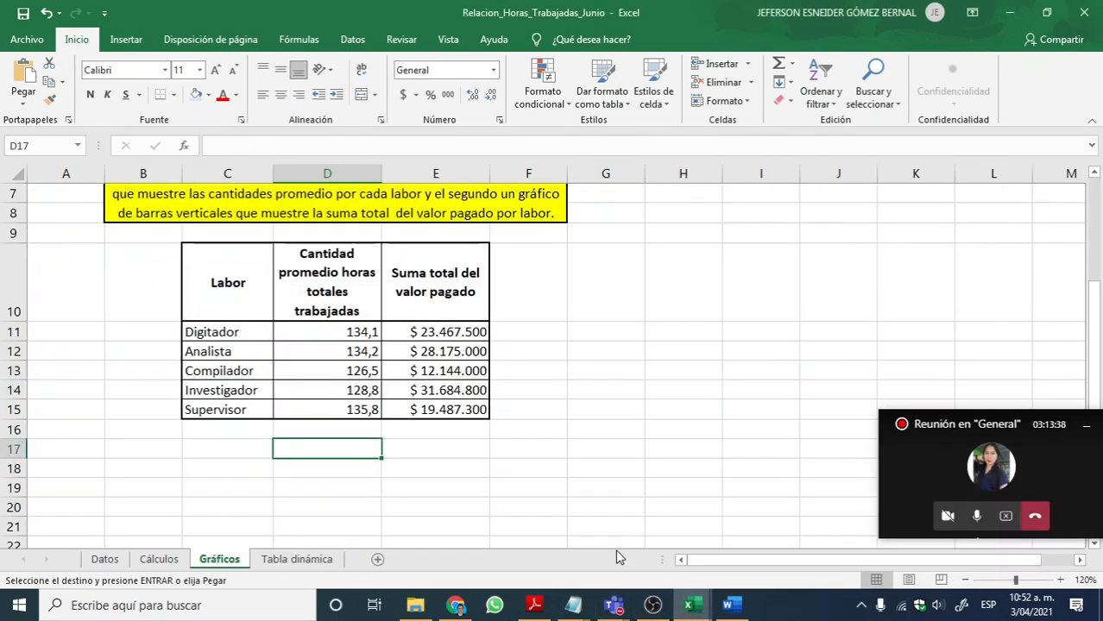
{"action": "left_click", "coordinate": [688, 609]}
{"action": "left_click", "coordinate": [621, 530]}
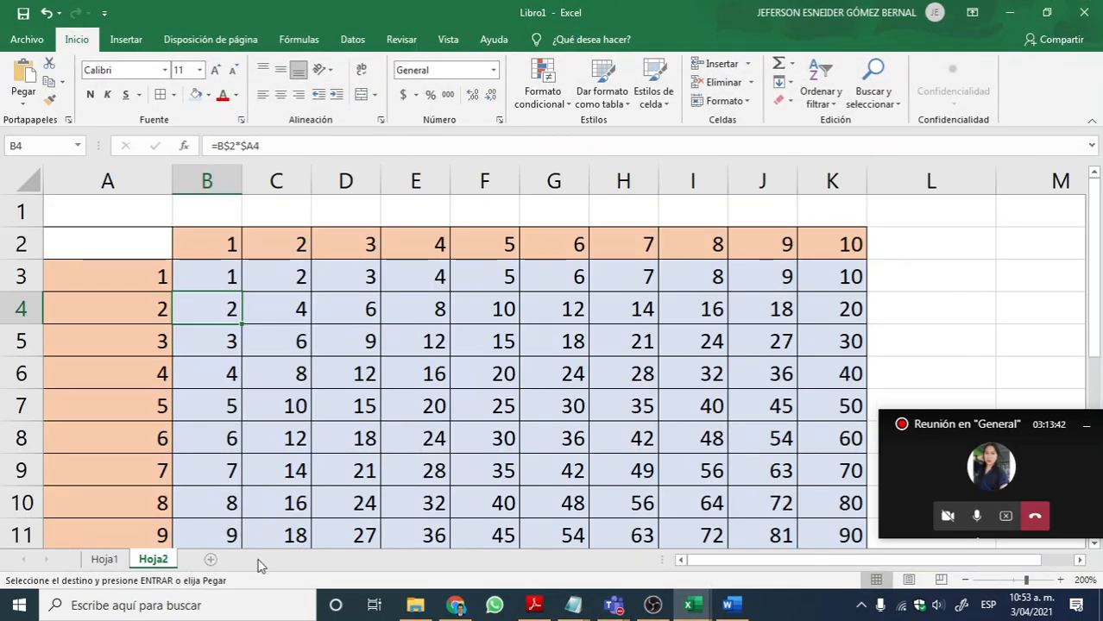
{"action": "left_click", "coordinate": [691, 606]}
{"action": "left_click", "coordinate": [784, 542]}
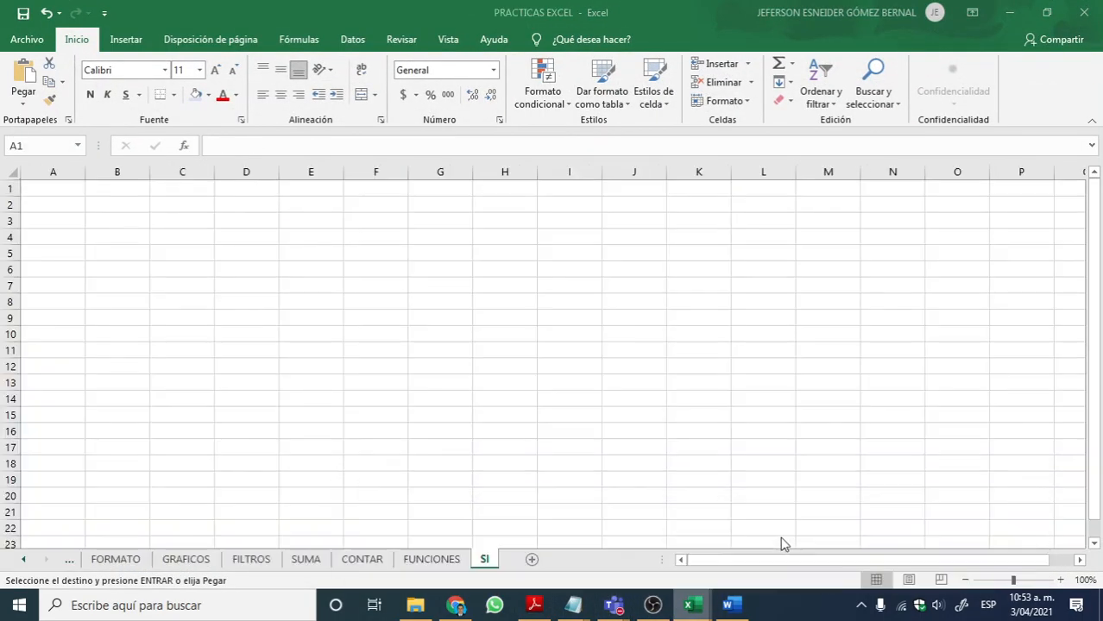
{"action": "right_click", "coordinate": [41, 187]}
{"action": "left_click", "coordinate": [79, 262]}
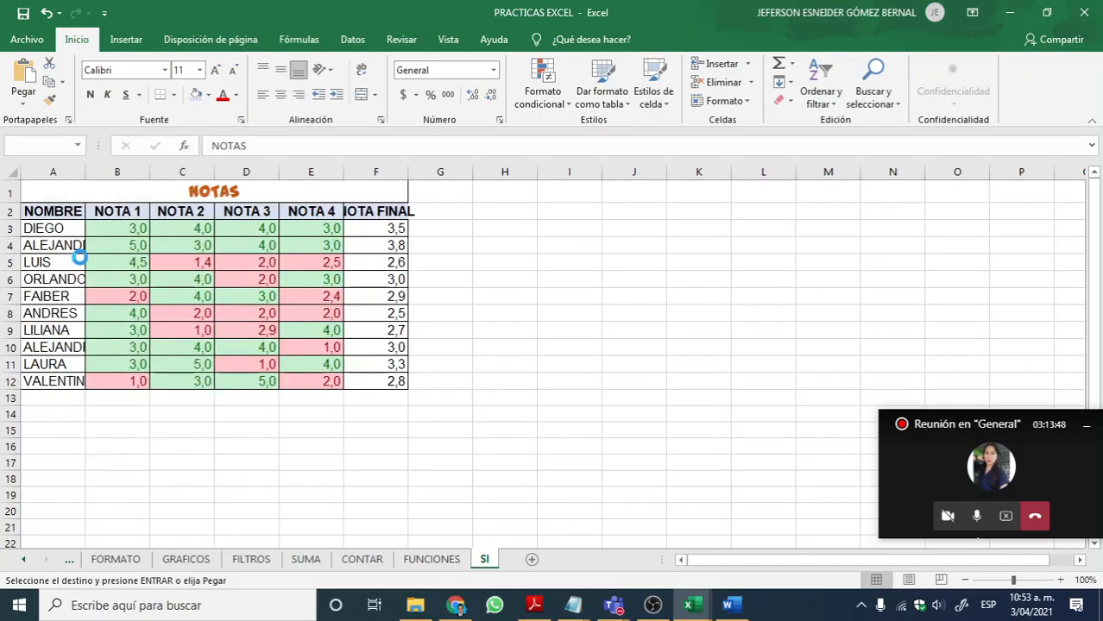
Step: Clear the final grades in F3:F12 and remove the conditional formatting rules from the grades in B3:E12
{"action": "left_click_drag", "start_coordinate": [366, 228], "coordinate": [364, 378]}
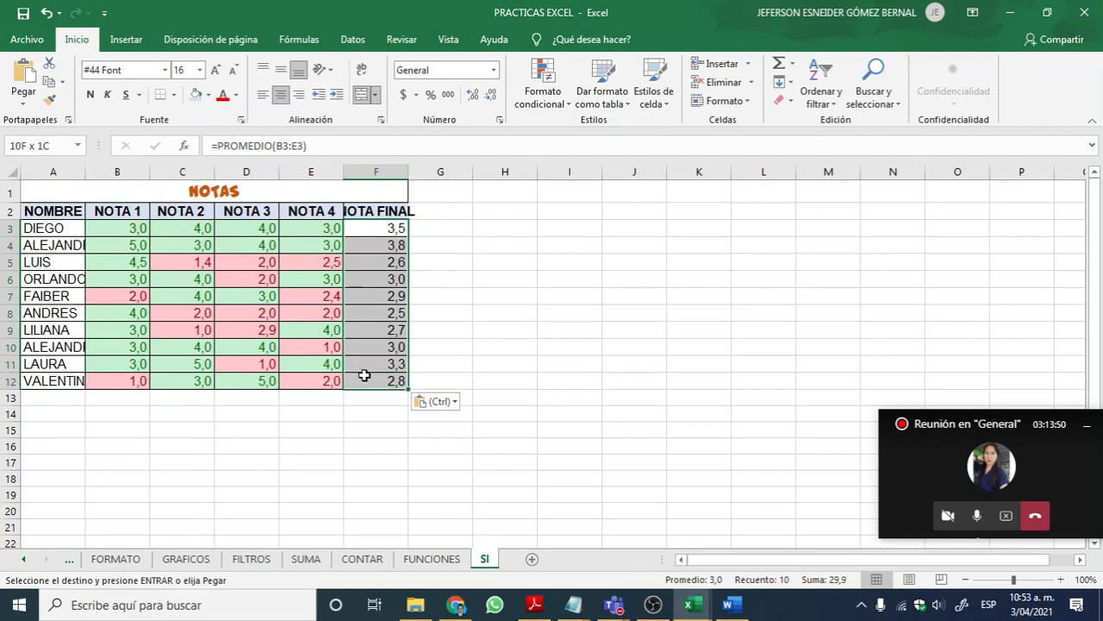
{"action": "key", "text": "Delete"}
{"action": "left_click_drag", "start_coordinate": [113, 228], "coordinate": [328, 383]}
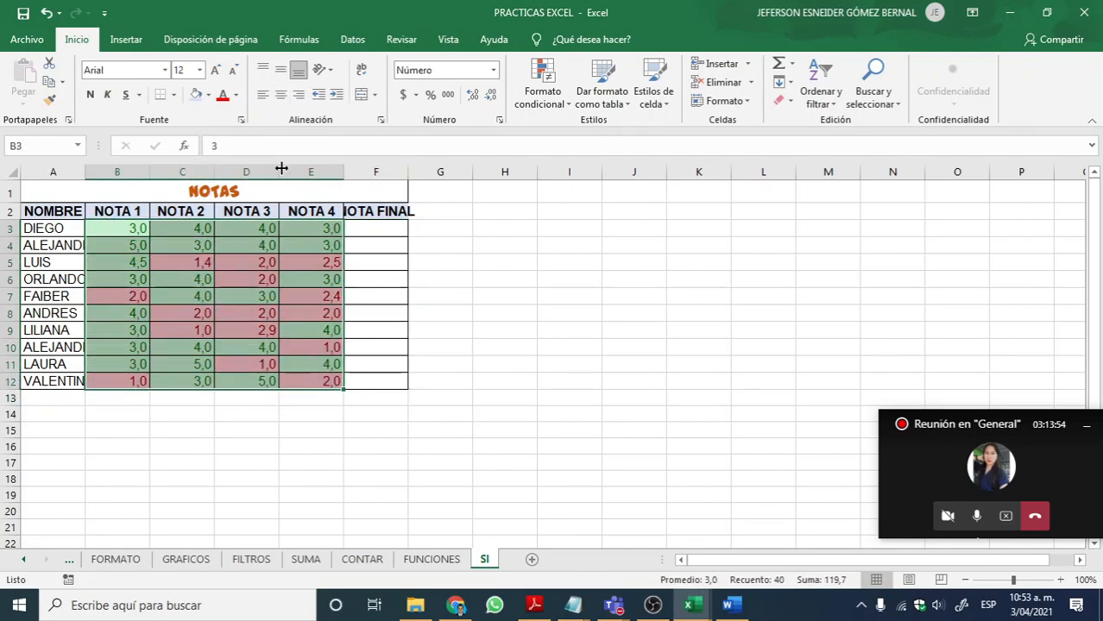
{"action": "left_click", "coordinate": [543, 86]}
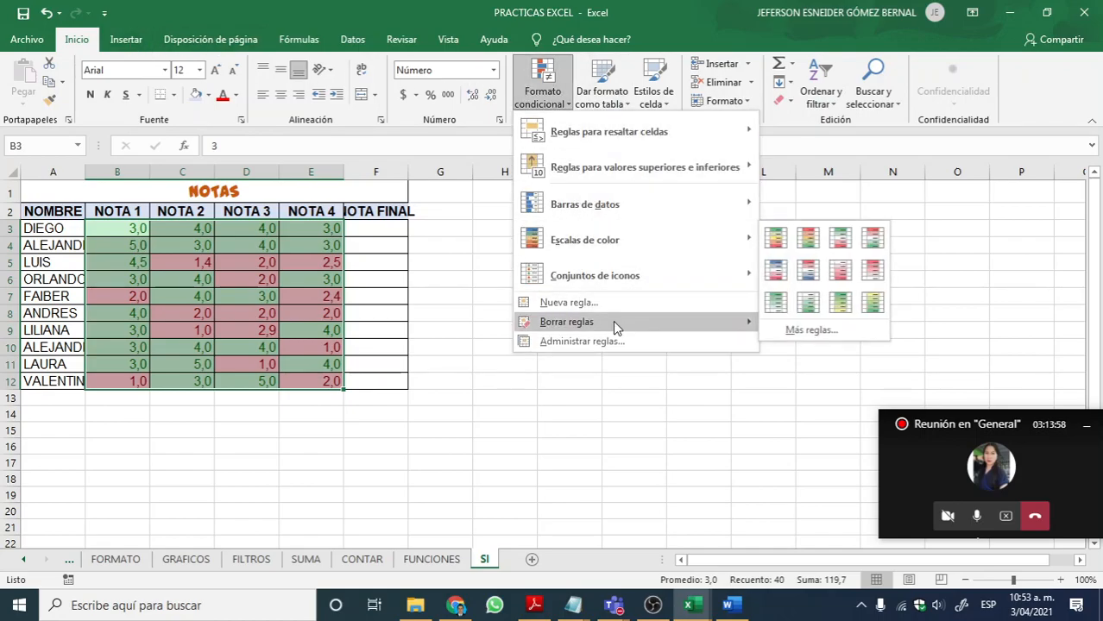
{"action": "mouse_move", "coordinate": [611, 319]}
{"action": "left_click", "coordinate": [822, 323]}
{"action": "left_click", "coordinate": [440, 277]}
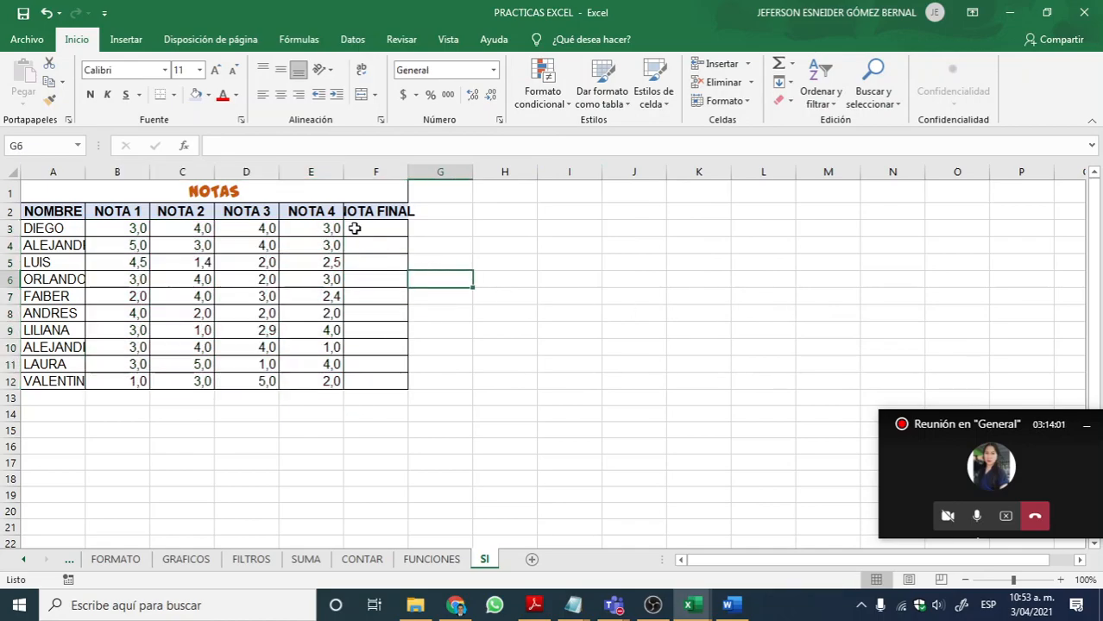
Step: AutoFit the widths of columns A through F to the contents of the NOTAS table
{"action": "double_click", "coordinate": [84, 177]}
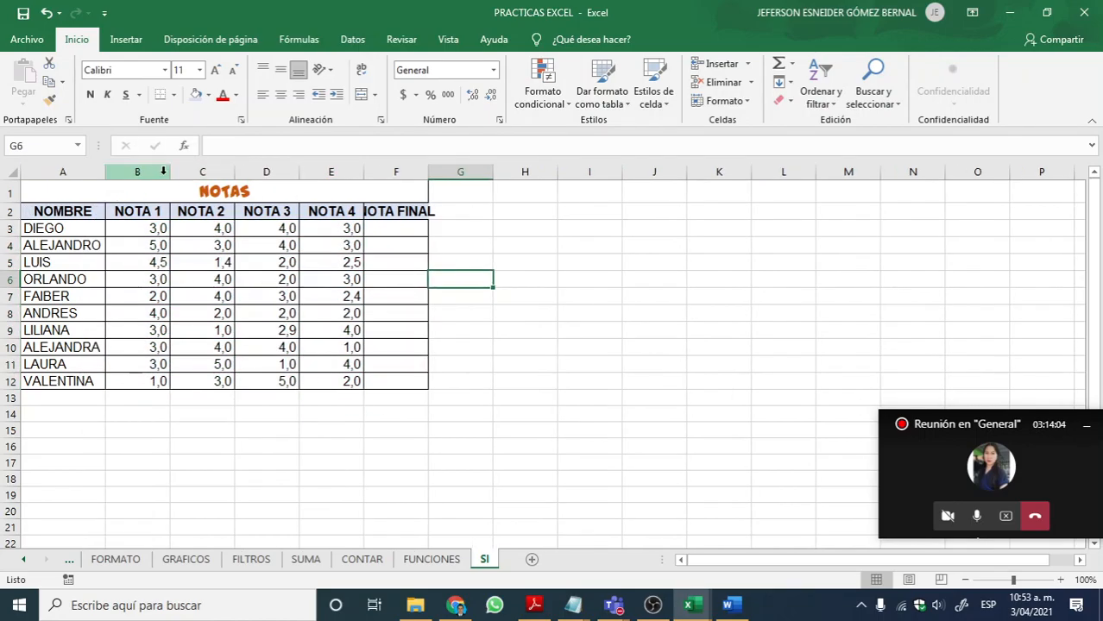
{"action": "left_click", "coordinate": [162, 171]}
{"action": "double_click", "coordinate": [169, 173]}
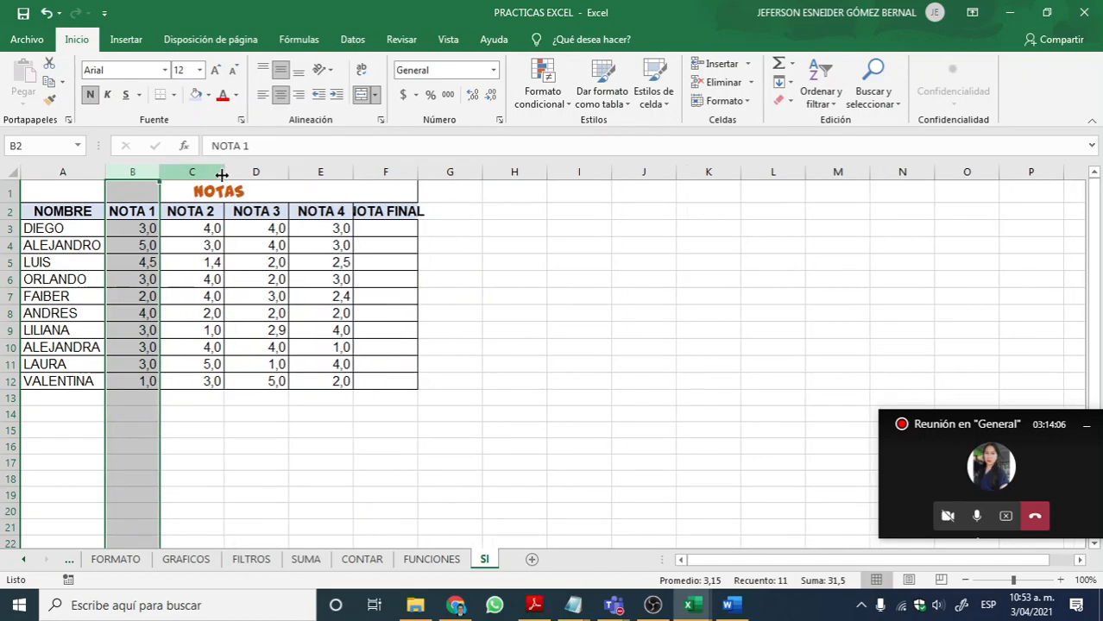
{"action": "double_click", "coordinate": [221, 175]}
{"action": "double_click", "coordinate": [281, 175]}
{"action": "left_click", "coordinate": [284, 173]}
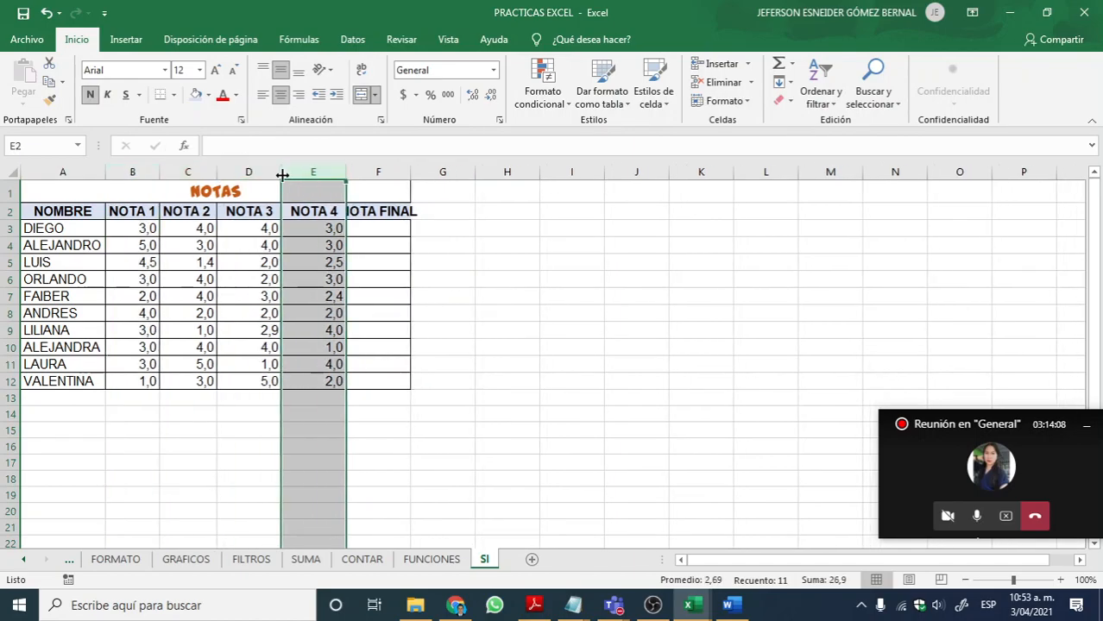
{"action": "double_click", "coordinate": [282, 175]}
{"action": "double_click", "coordinate": [326, 173]}
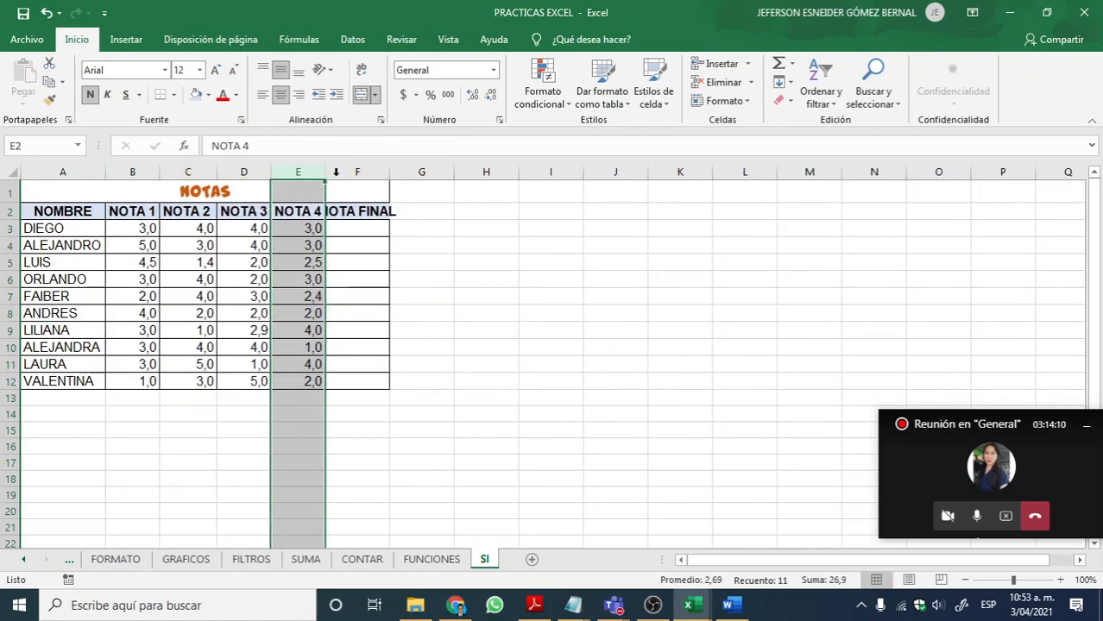
{"action": "double_click", "coordinate": [389, 172]}
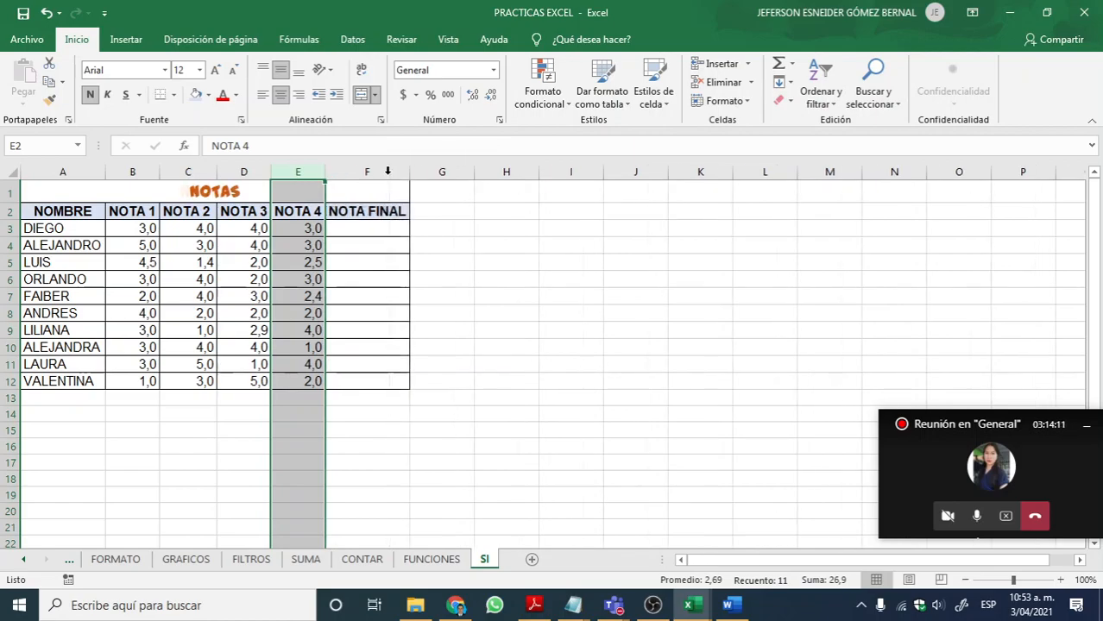
Step: Enter =PROMEDIO(B3:E3) in F3 and fill the formula down through F12 for every student's final grade
{"action": "left_click", "coordinate": [382, 225]}
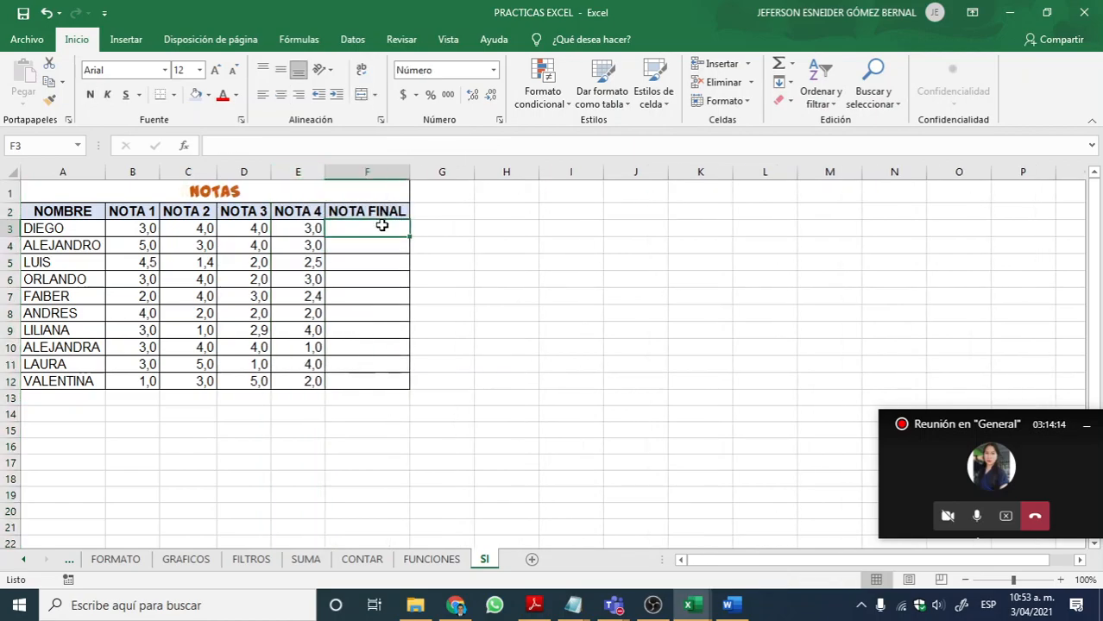
{"action": "type", "text": "=PRO"}
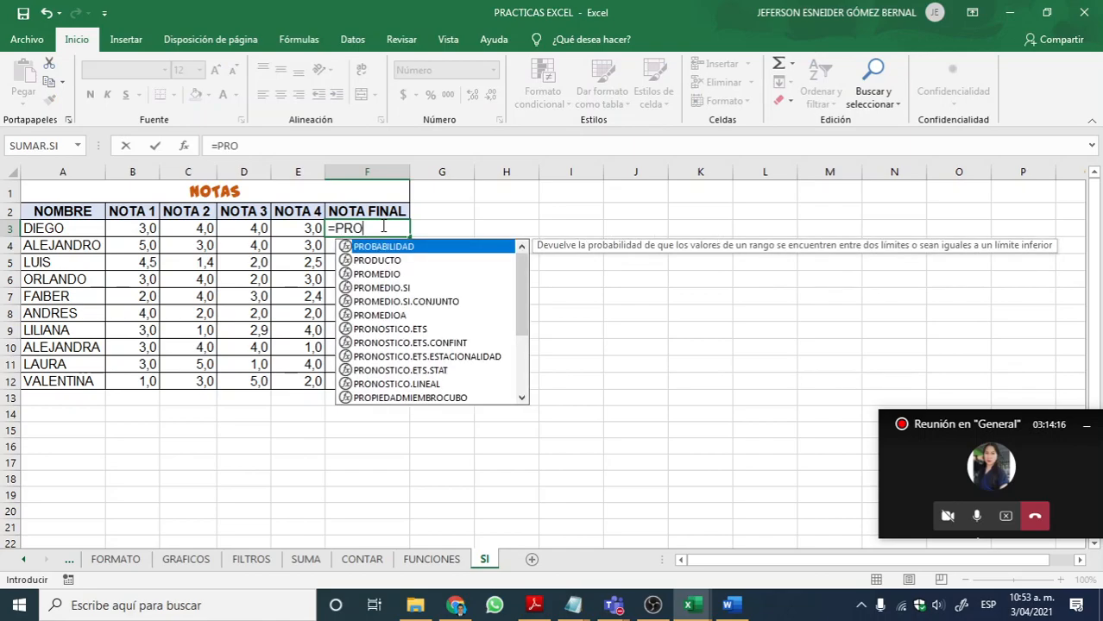
{"action": "type", "text": "MEDIO("}
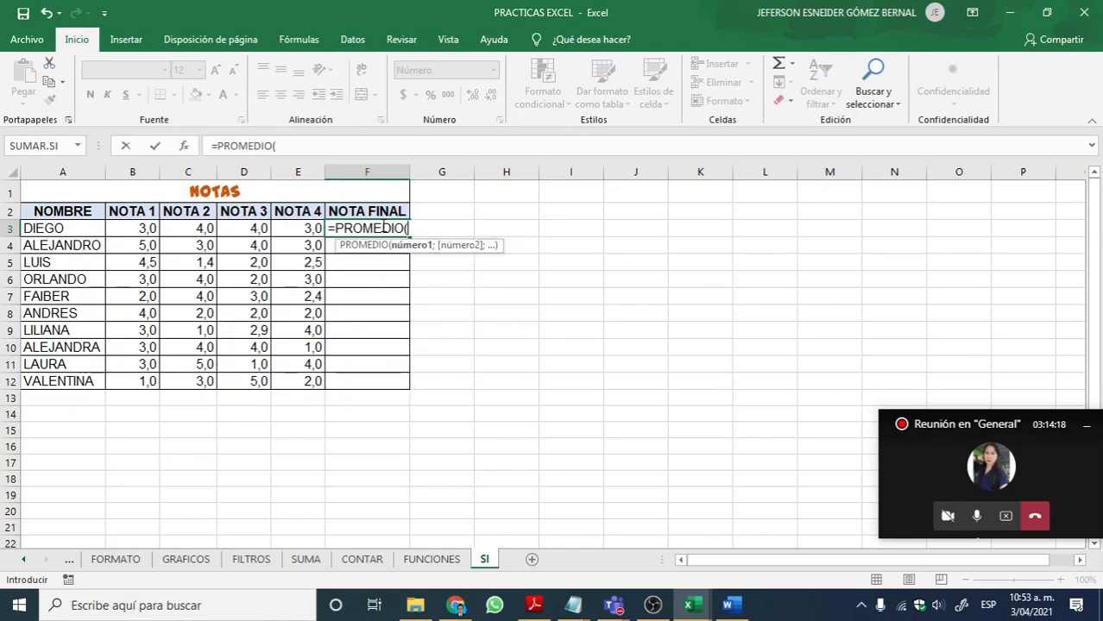
{"action": "left_click_drag", "start_coordinate": [132, 230], "coordinate": [287, 231]}
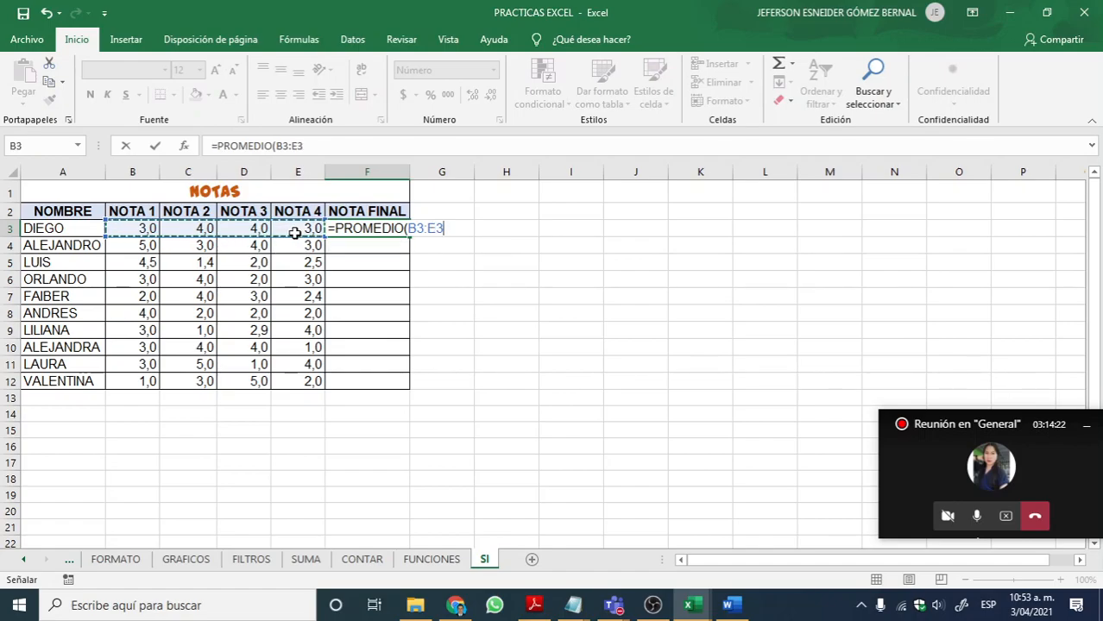
{"action": "key", "text": "Return"}
{"action": "left_click", "coordinate": [398, 228]}
{"action": "left_click_drag", "start_coordinate": [411, 236], "coordinate": [397, 391]}
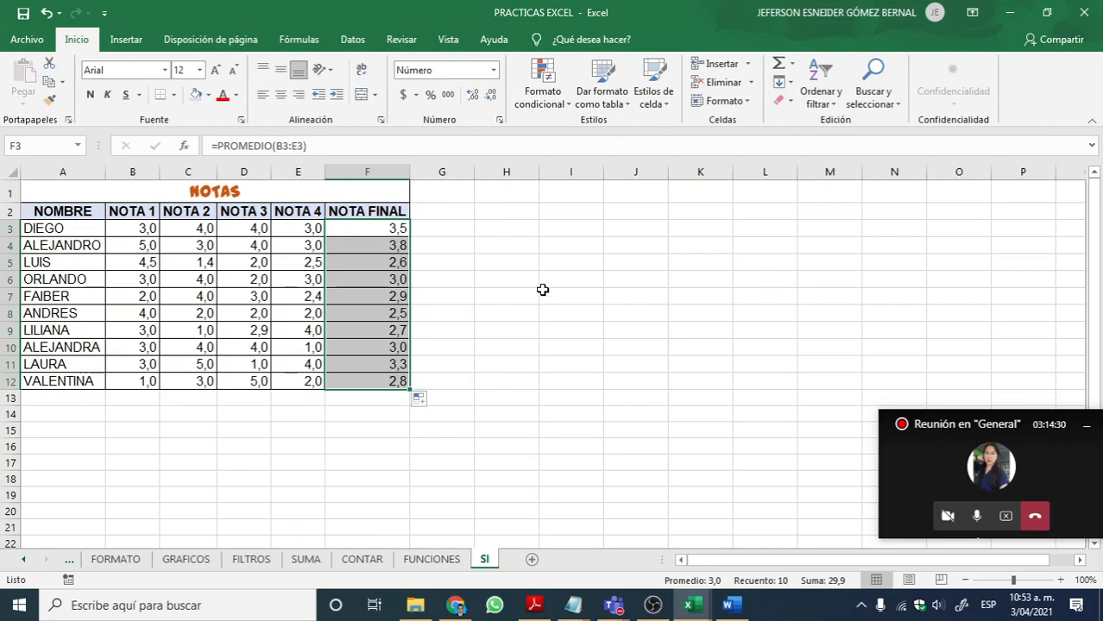
Step: Select cell G3 beside the first student's final grade
{"action": "left_click", "coordinate": [1061, 580]}
{"action": "left_click", "coordinate": [1061, 580]}
{"action": "left_click", "coordinate": [1062, 581]}
{"action": "left_click", "coordinate": [1061, 581]}
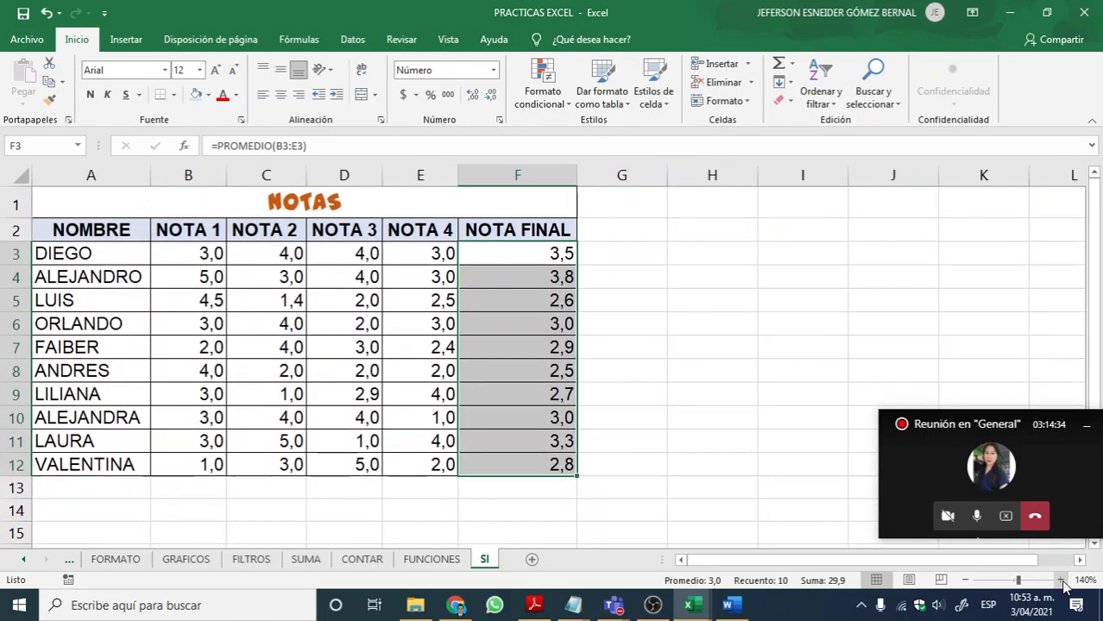
{"action": "left_click", "coordinate": [614, 252]}
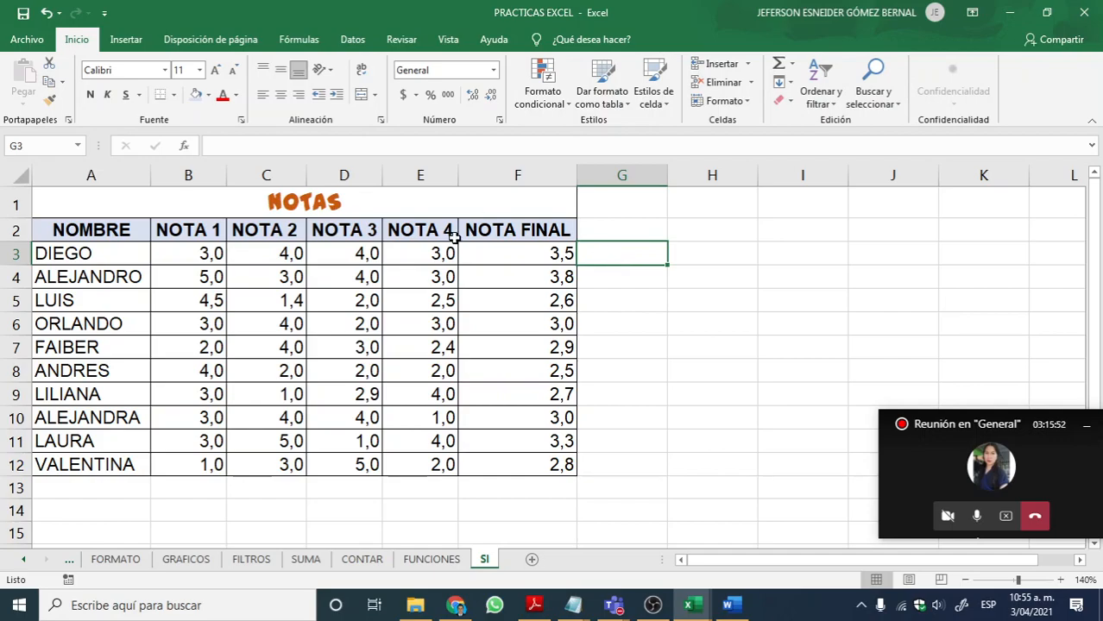
Step: Insert the logical function SI in G3 and set its logical test to F3>=3
{"action": "double_click", "coordinate": [607, 254]}
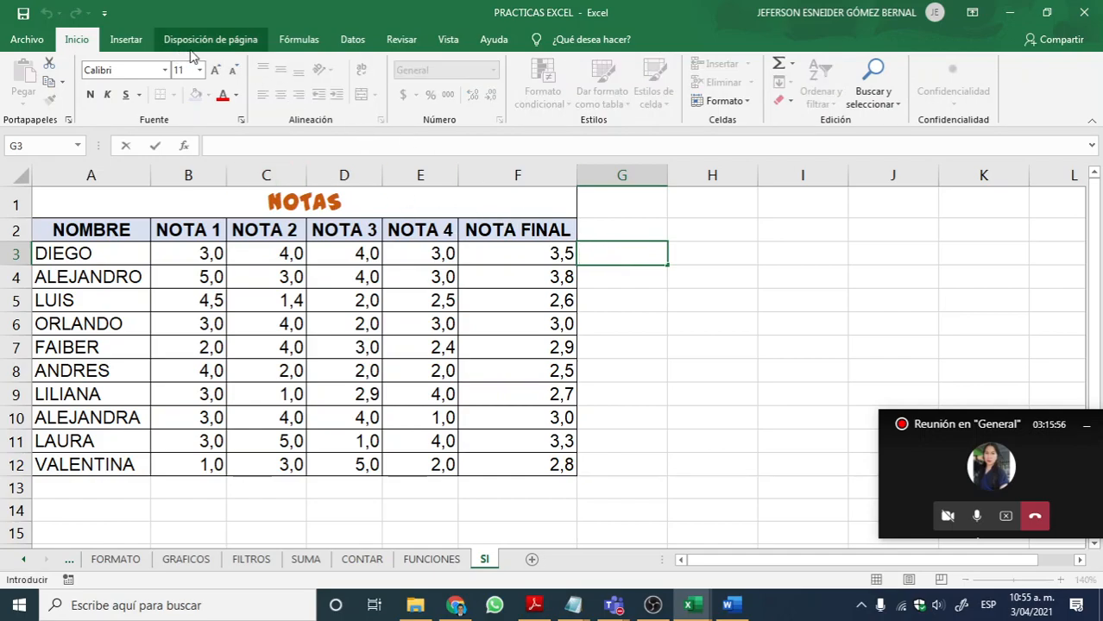
{"action": "left_click", "coordinate": [299, 40]}
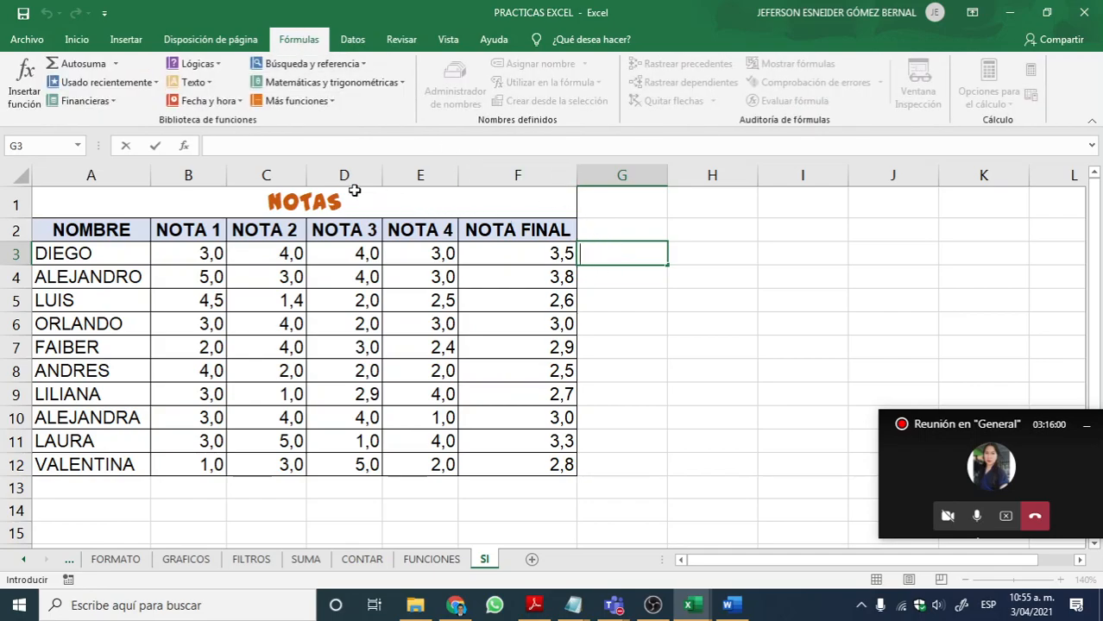
{"action": "left_click", "coordinate": [208, 69]}
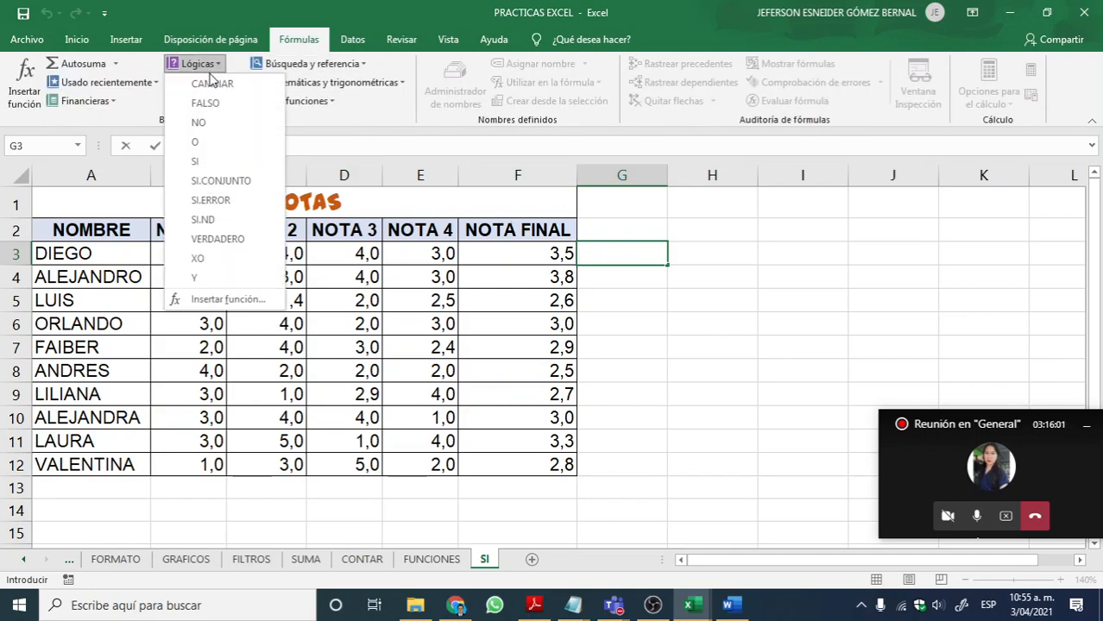
{"action": "left_click", "coordinate": [214, 162]}
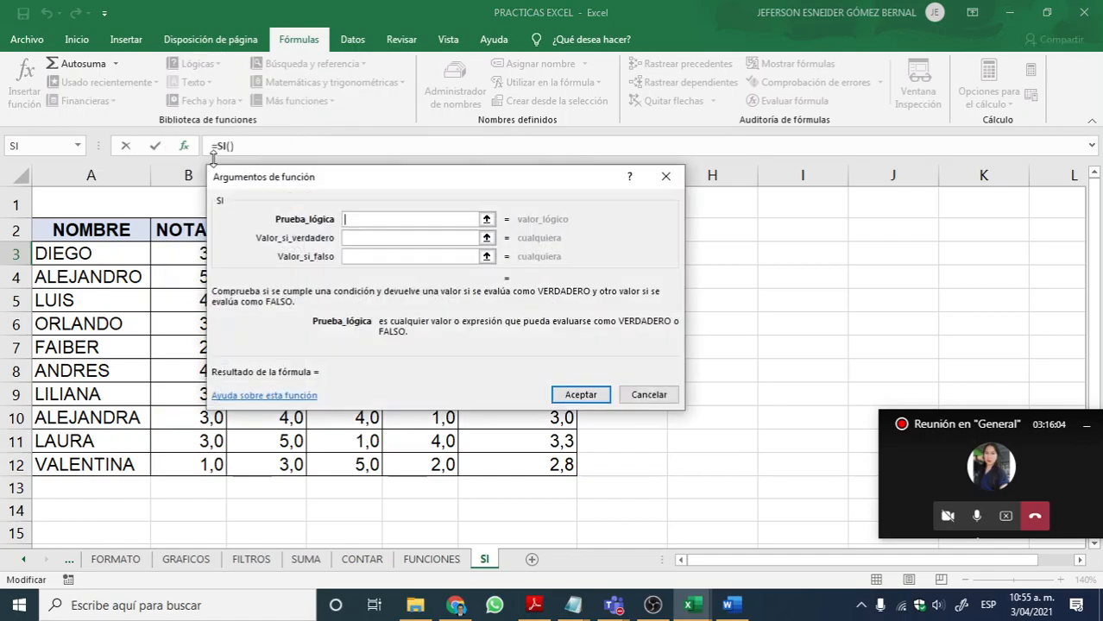
{"action": "left_click_drag", "start_coordinate": [426, 183], "coordinate": [701, 294]}
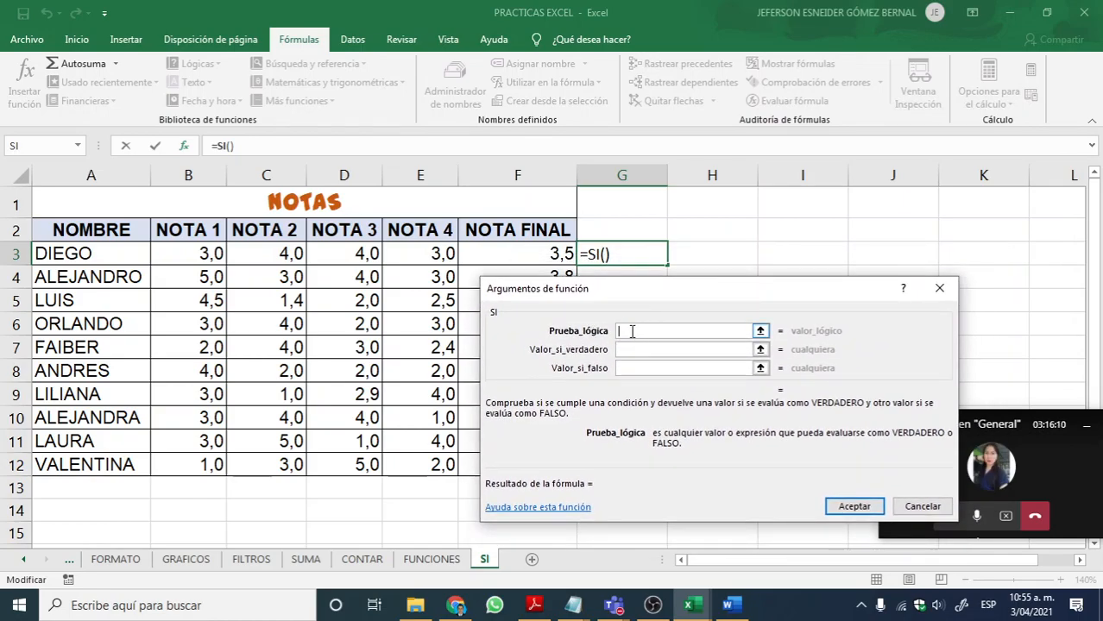
{"action": "left_click", "coordinate": [654, 349]}
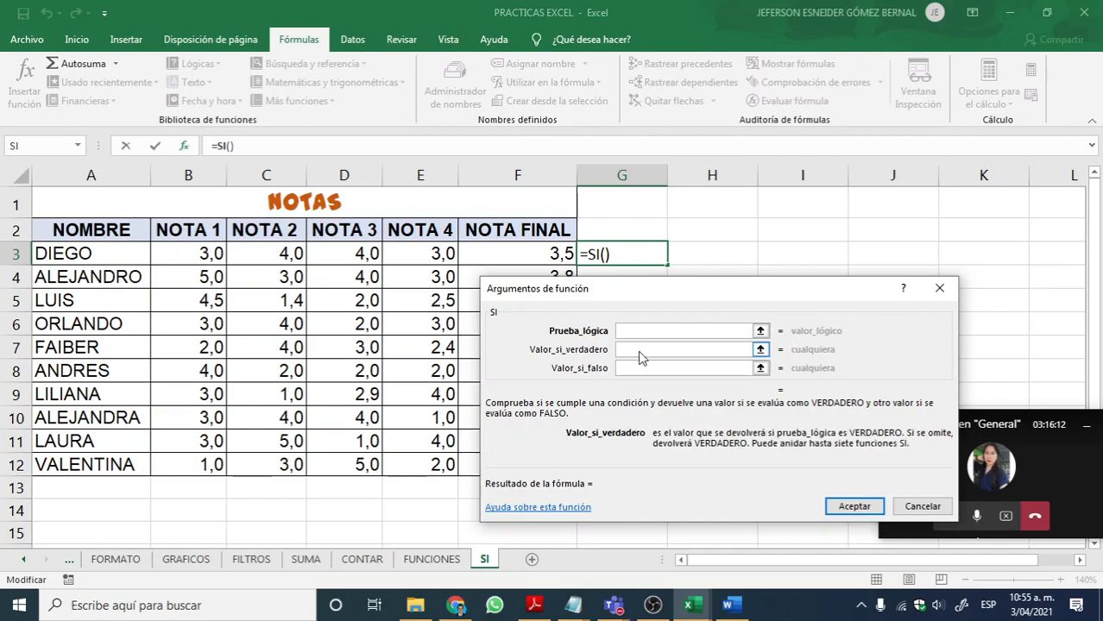
{"action": "left_click", "coordinate": [634, 369]}
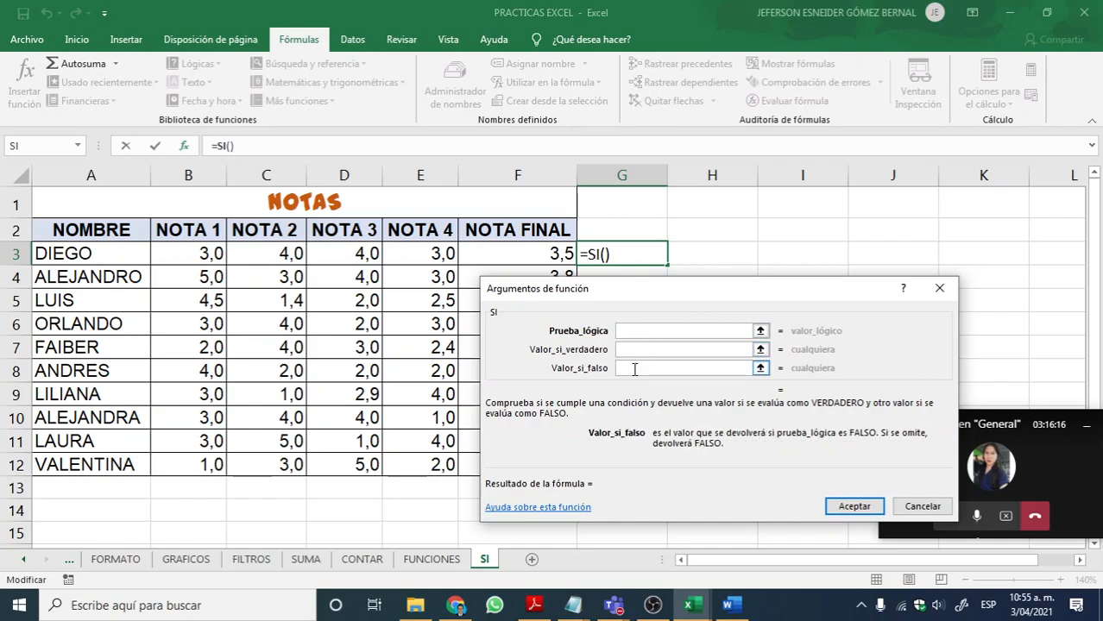
{"action": "left_click", "coordinate": [638, 331]}
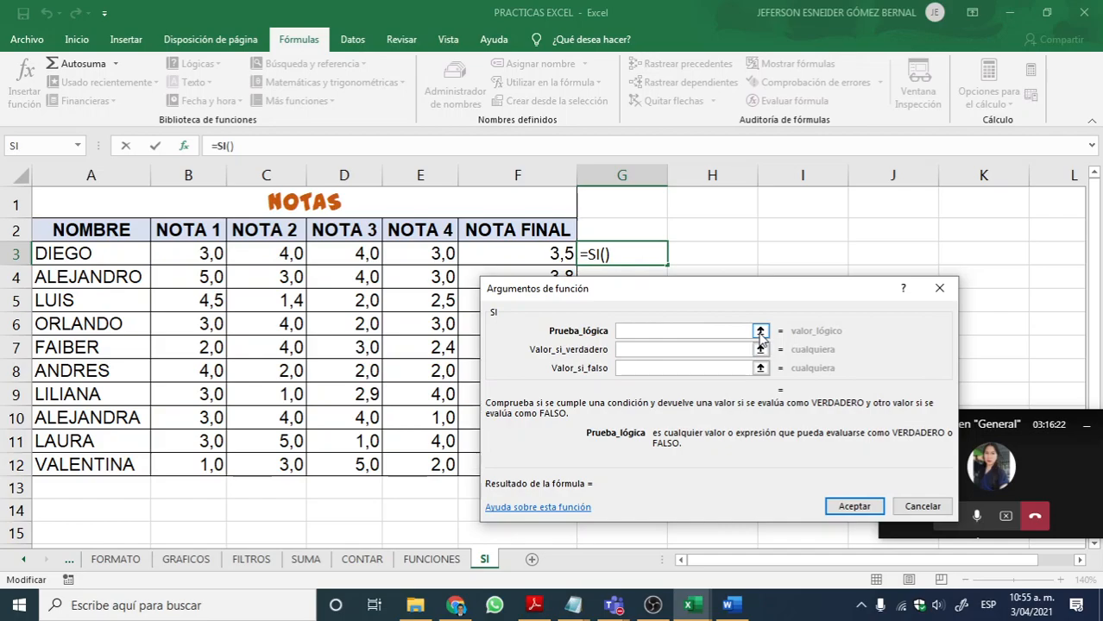
{"action": "left_click", "coordinate": [535, 253]}
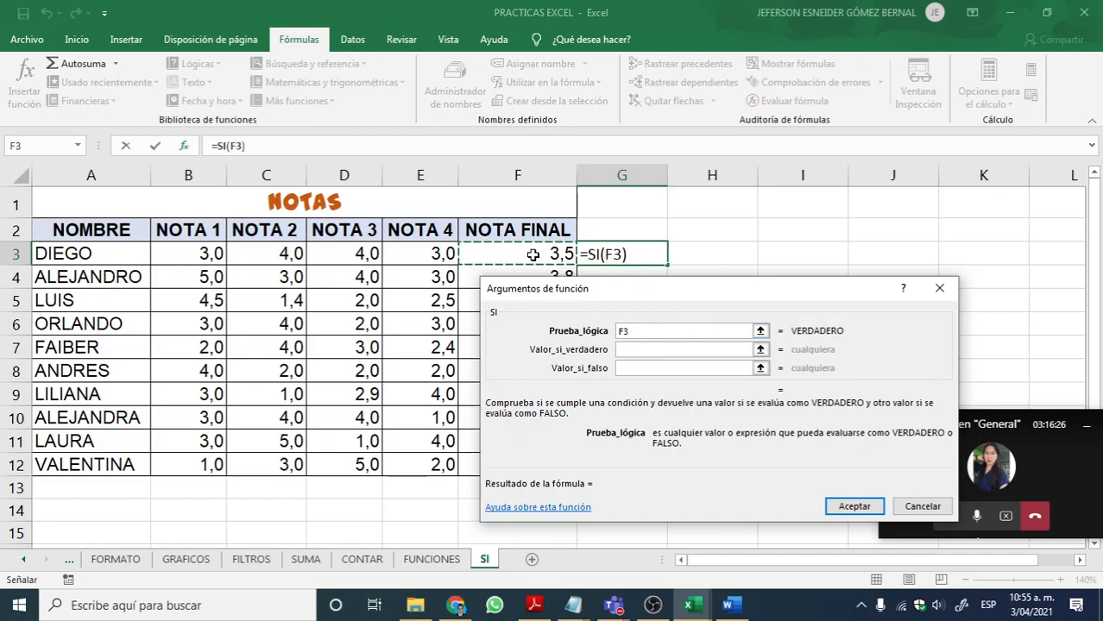
{"action": "type", "text": ">=3"}
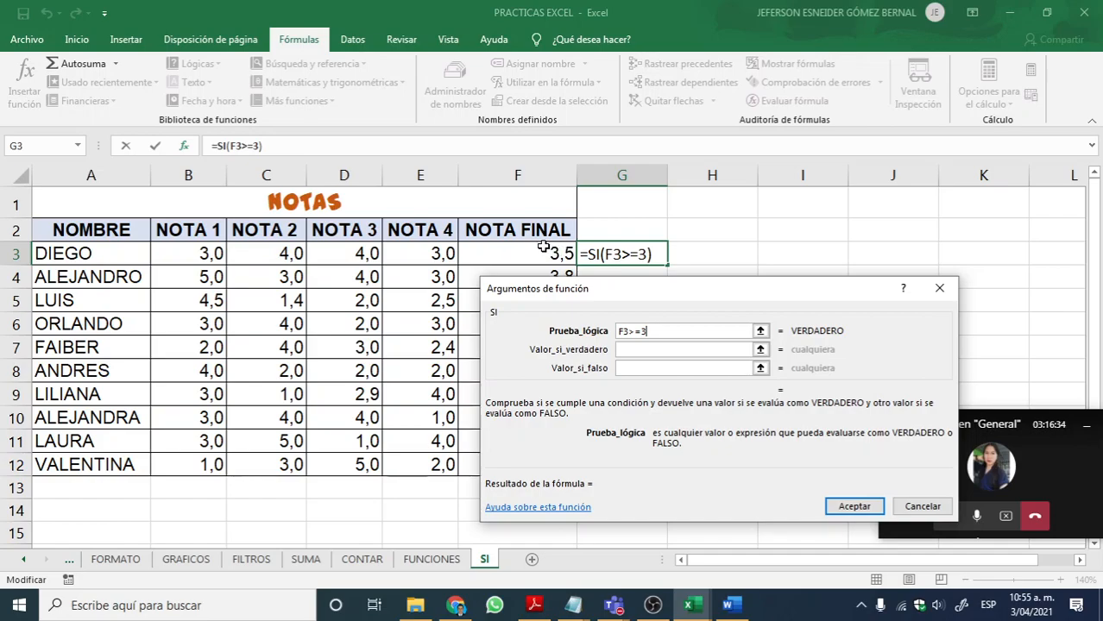
Step: Set the SI function's value-if-true argument to APROBO
{"action": "left_click", "coordinate": [647, 346]}
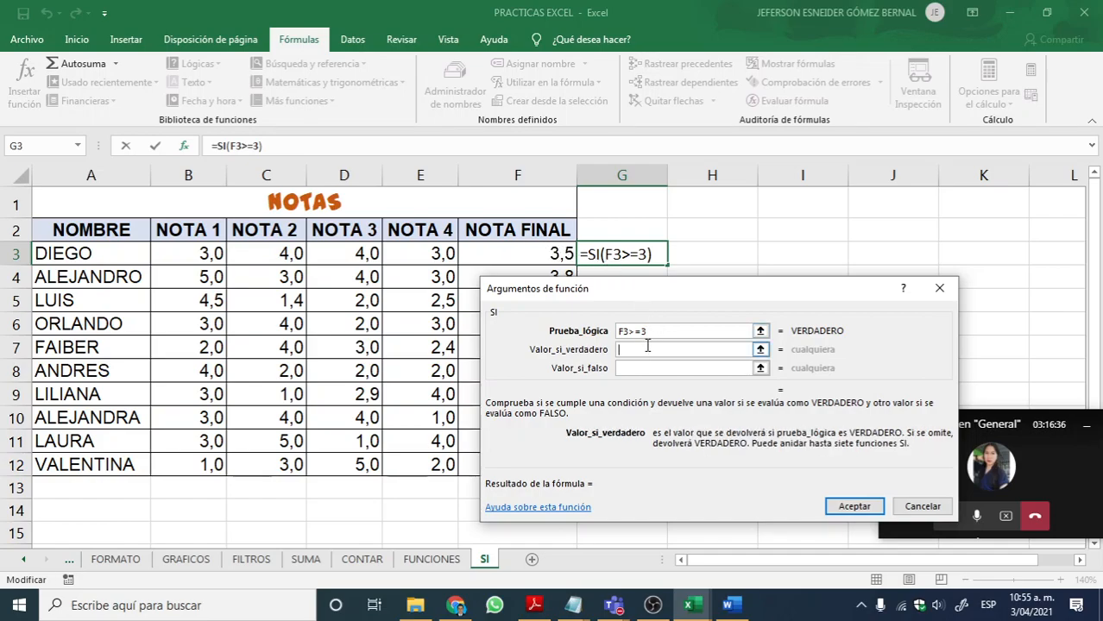
{"action": "type", "text": "a"}
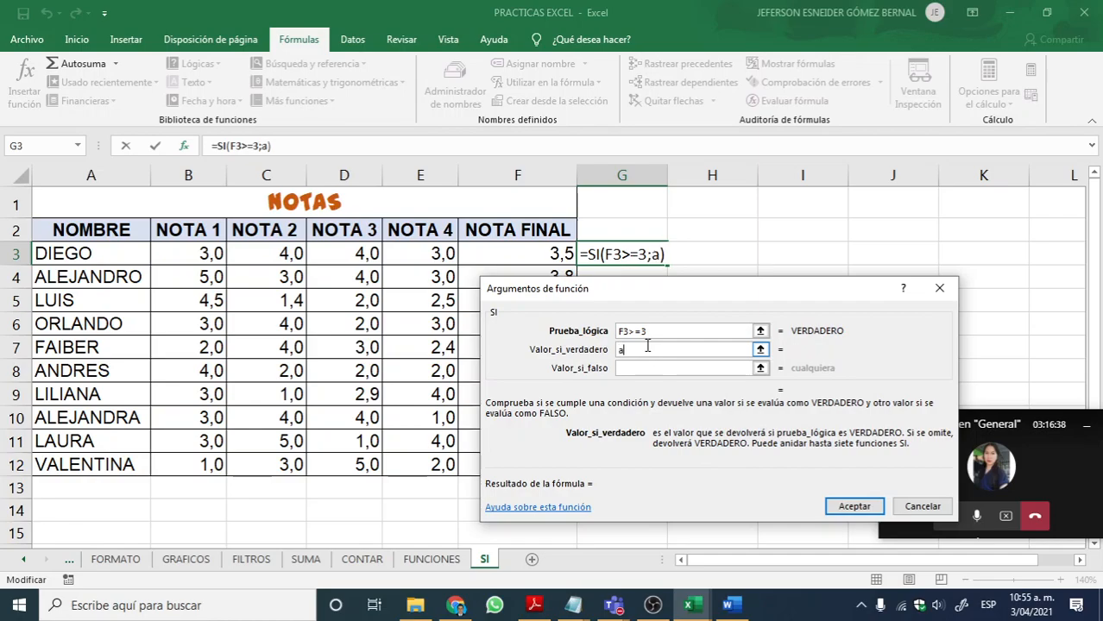
{"action": "type", "text": "PROBO"}
{"action": "key", "text": "BackSpace"}
{"action": "key", "text": "BackSpace"}
{"action": "key", "text": "BackSpace"}
{"action": "key", "text": "BackSpace"}
{"action": "key", "text": "BackSpace"}
{"action": "key", "text": "BackSpace"}
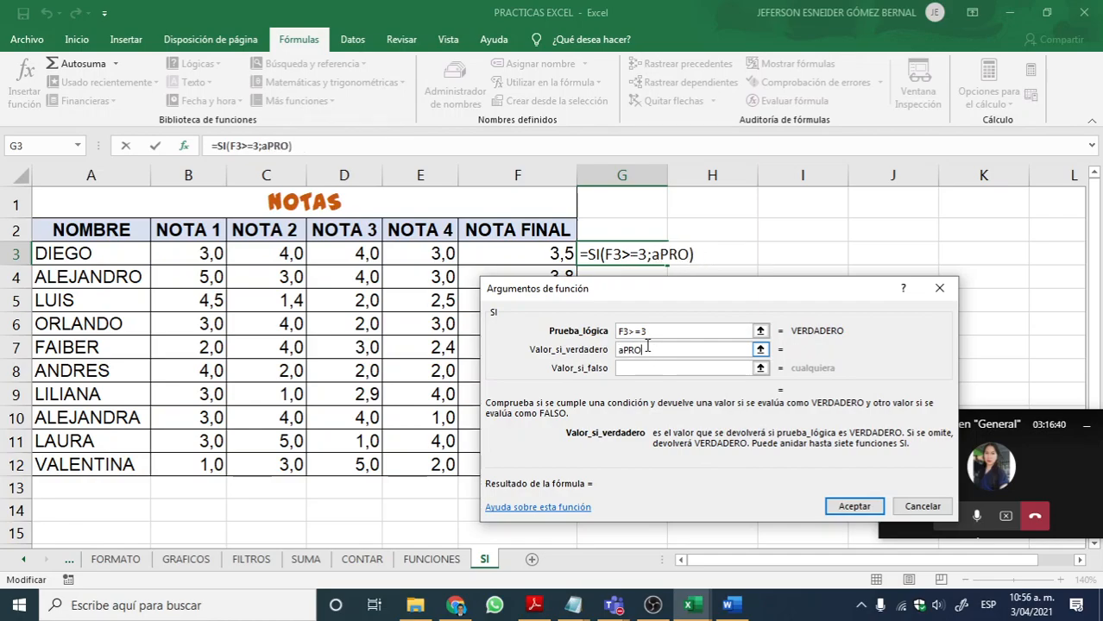
{"action": "type", "text": "aa"}
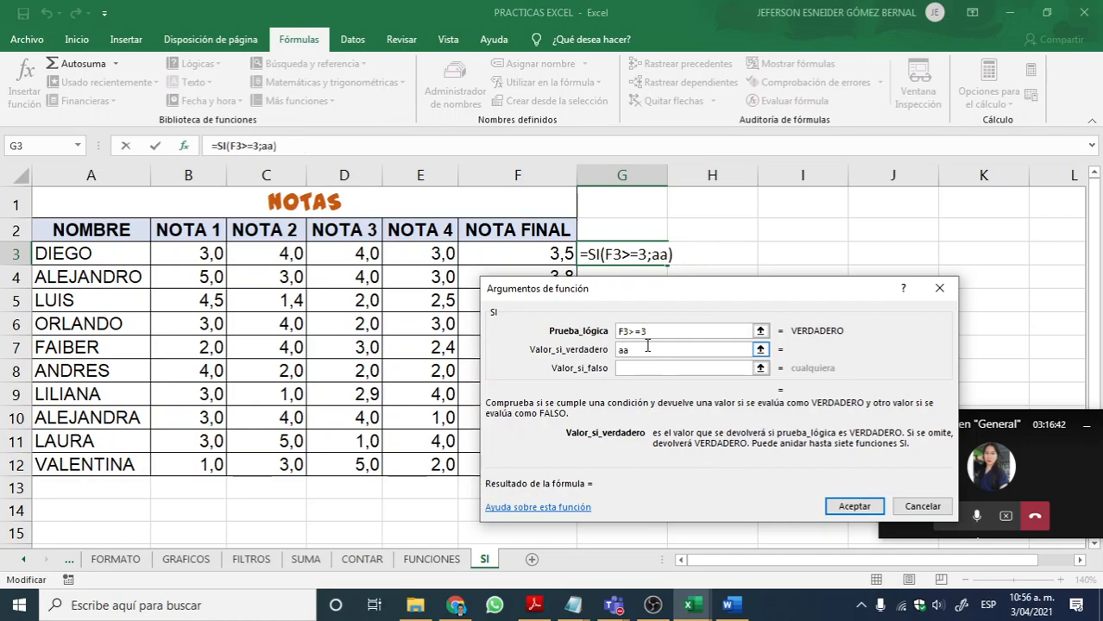
{"action": "key", "text": "BackSpace"}
{"action": "key", "text": "BackSpace"}
{"action": "type", "text": "APROBO"}
Step: Set the value-if-false argument to NO APROBO, accept the function, and fill the formula from G3 down through G12
{"action": "left_click", "coordinate": [637, 369]}
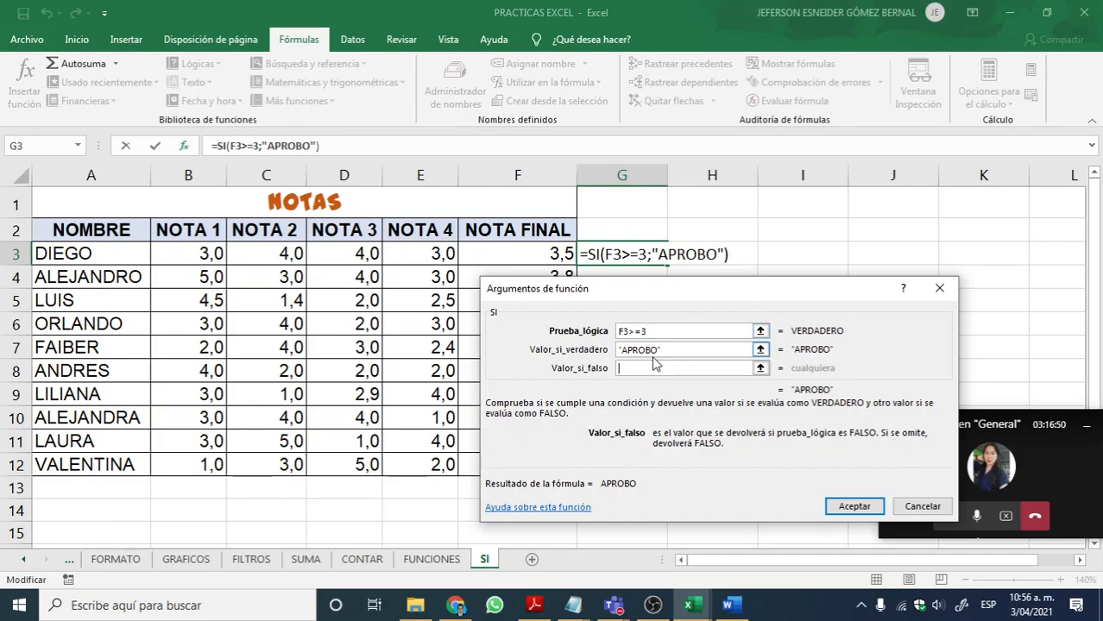
{"action": "type", "text": "NO APROBO"}
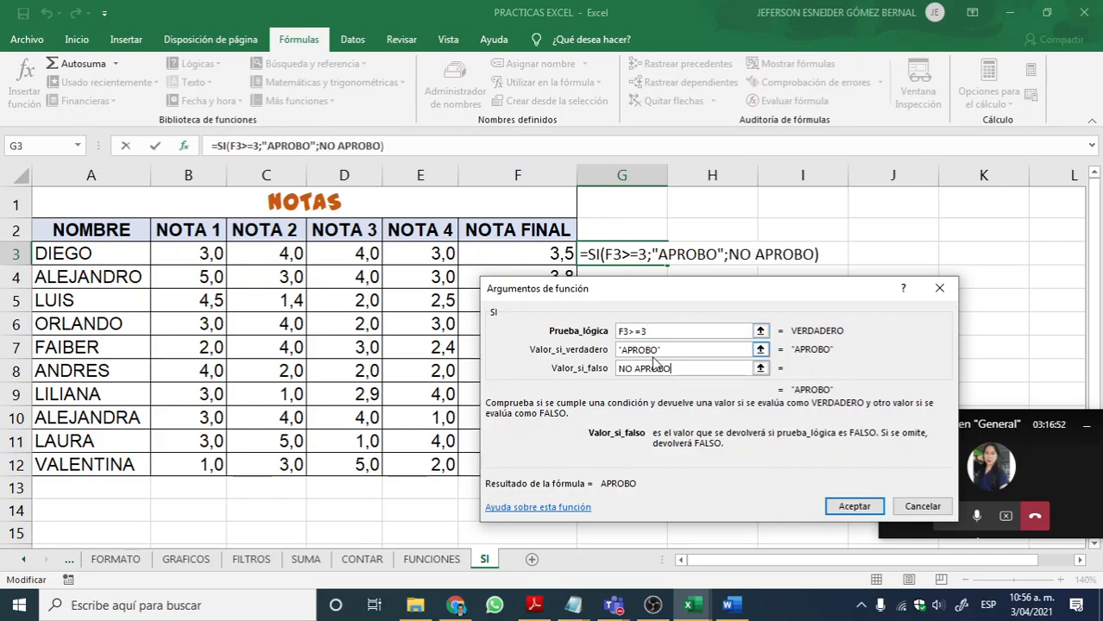
{"action": "left_click", "coordinate": [666, 350]}
{"action": "left_click", "coordinate": [683, 331]}
{"action": "left_click_drag", "start_coordinate": [683, 330], "coordinate": [617, 330]}
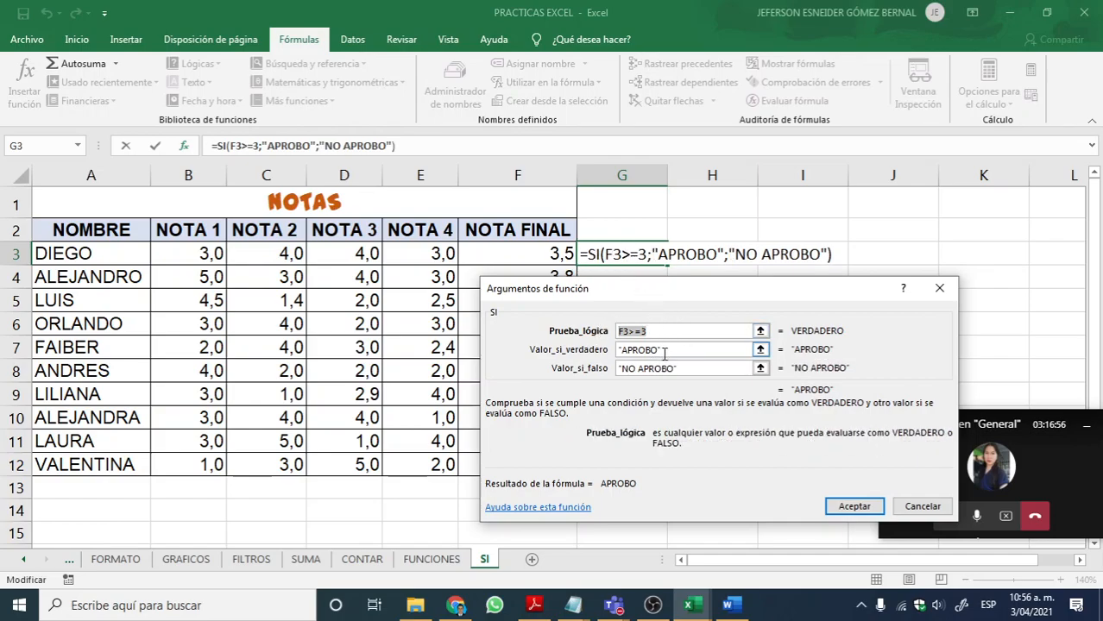
{"action": "key", "text": "Tab"}
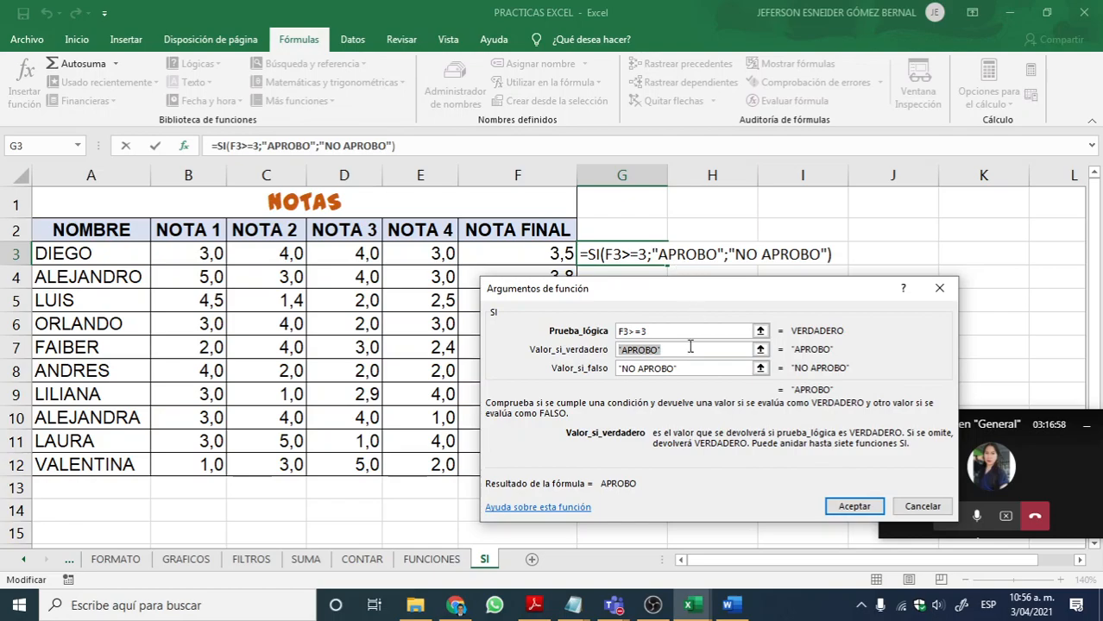
{"action": "key", "text": "Tab"}
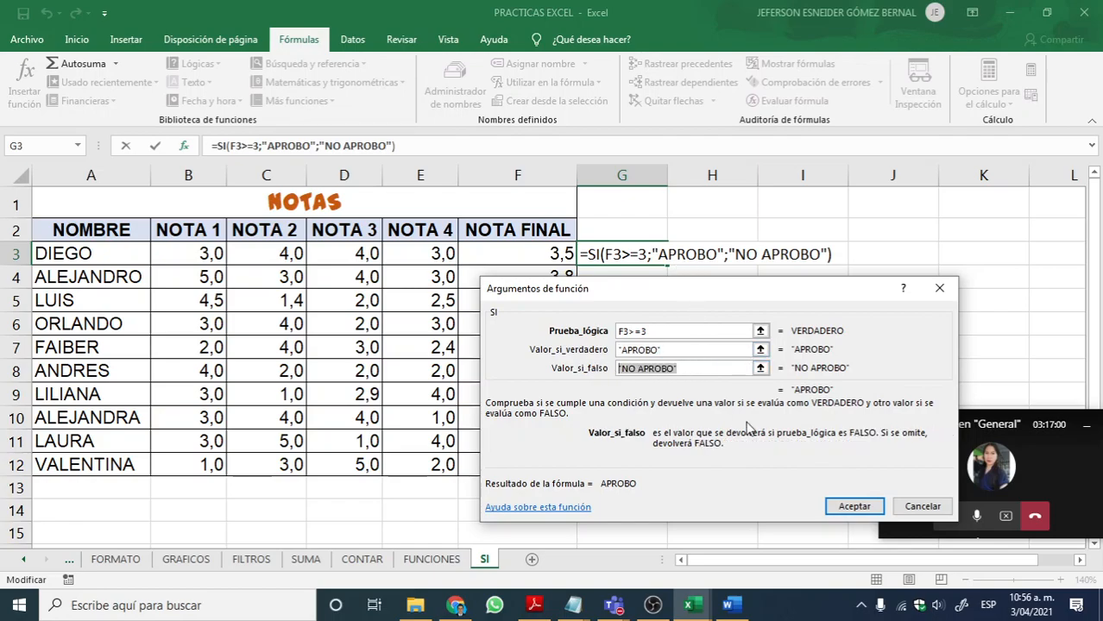
{"action": "left_click", "coordinate": [850, 507]}
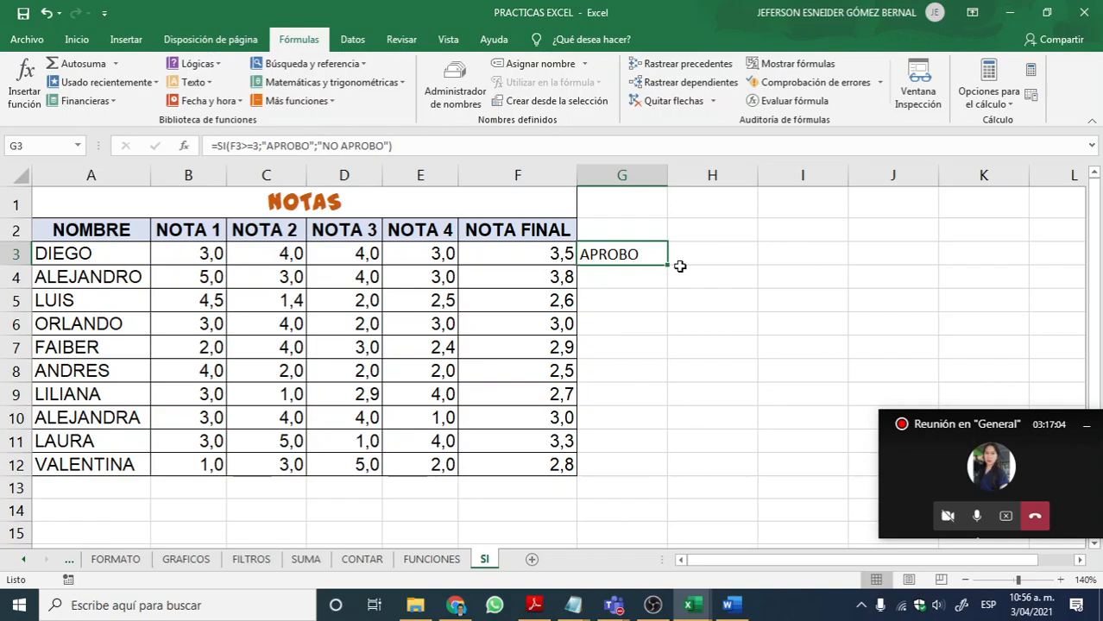
{"action": "left_click_drag", "start_coordinate": [666, 266], "coordinate": [653, 479]}
Step: Review the filled SI formulas for the first four students in G3:G6
{"action": "left_click", "coordinate": [651, 302]}
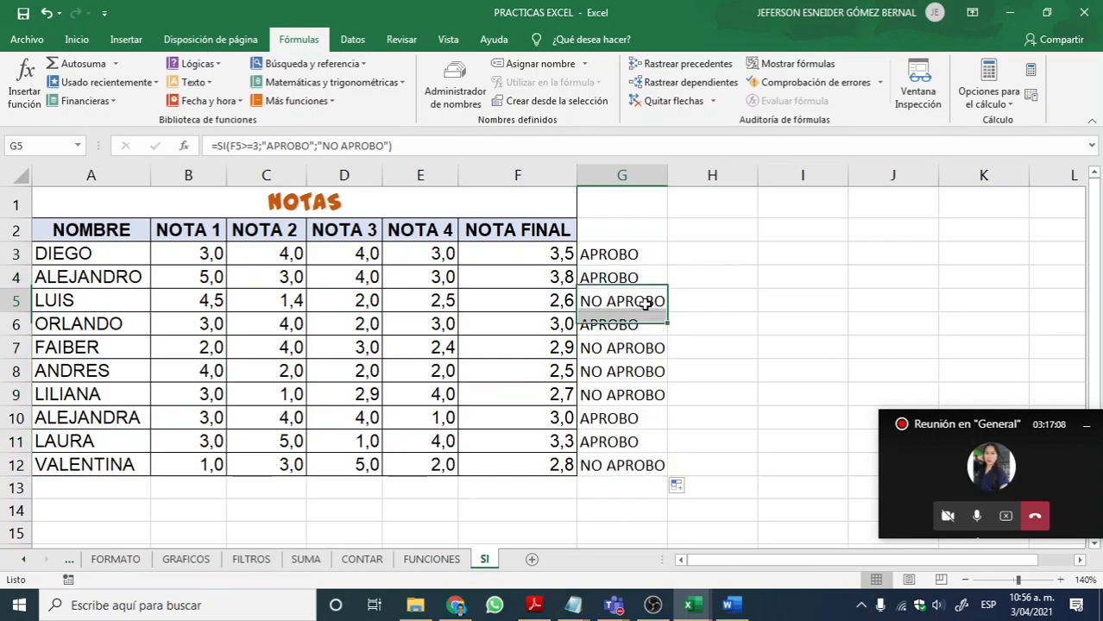
{"action": "left_click", "coordinate": [620, 258]}
{"action": "left_click", "coordinate": [624, 280]}
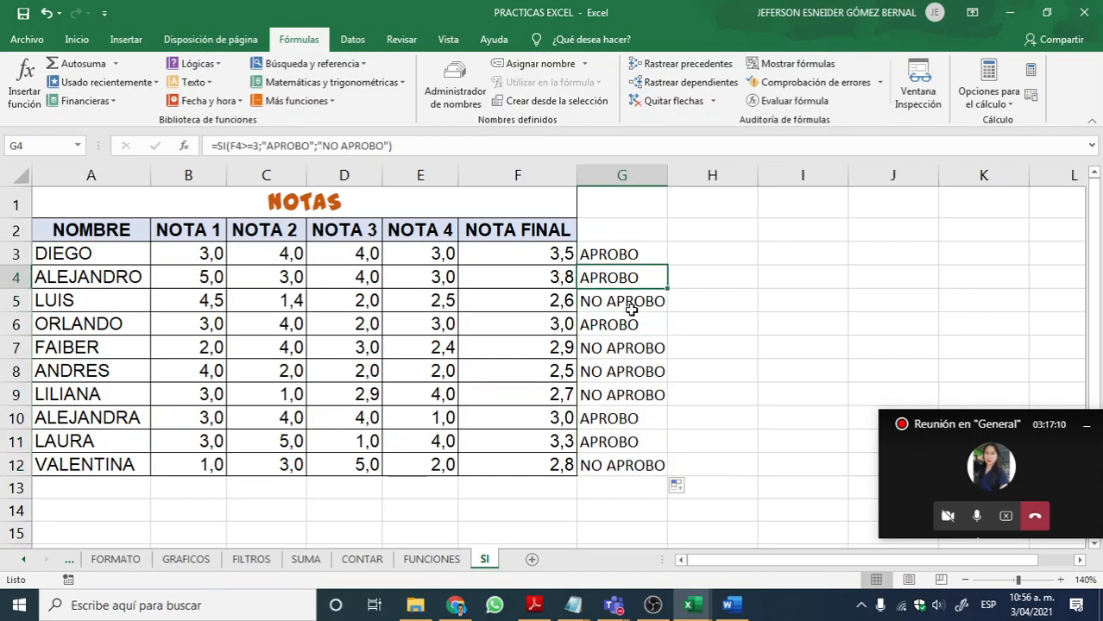
{"action": "left_click", "coordinate": [627, 306]}
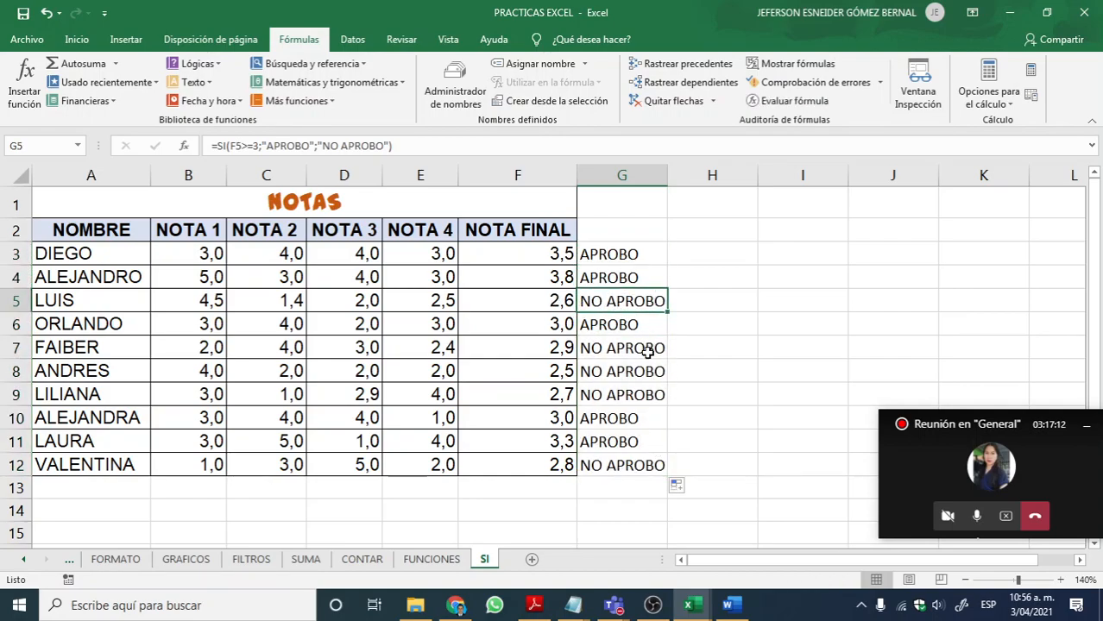
{"action": "left_click", "coordinate": [630, 324]}
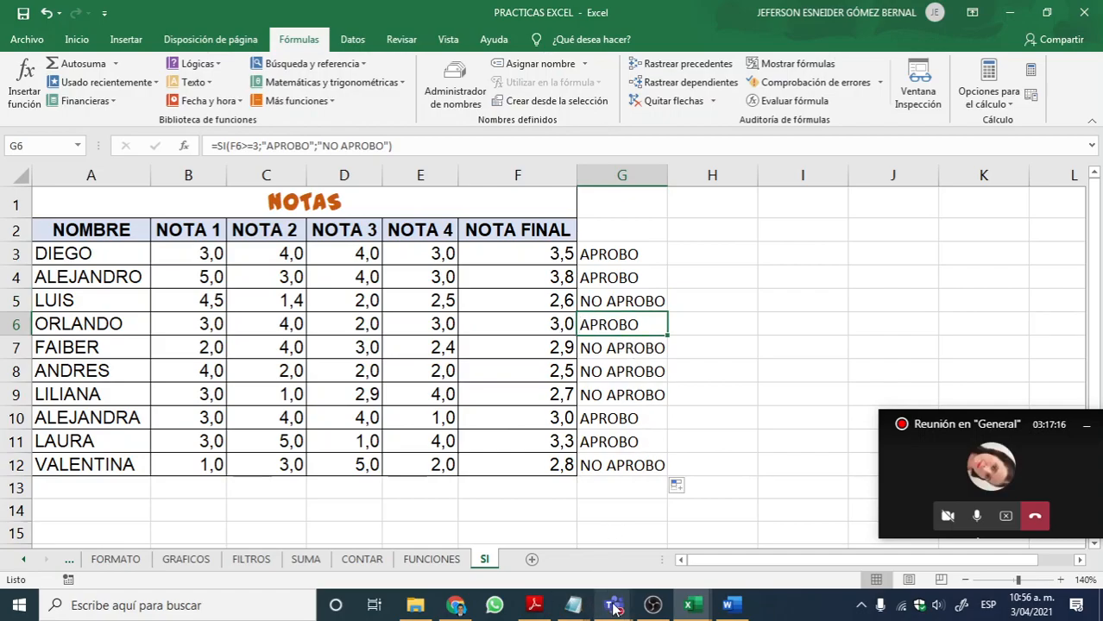
Step: Switch to the Microsoft Teams meeting and start presenting the screen showing the workbook
{"action": "mouse_move", "coordinate": [615, 606]}
{"action": "left_click", "coordinate": [637, 493]}
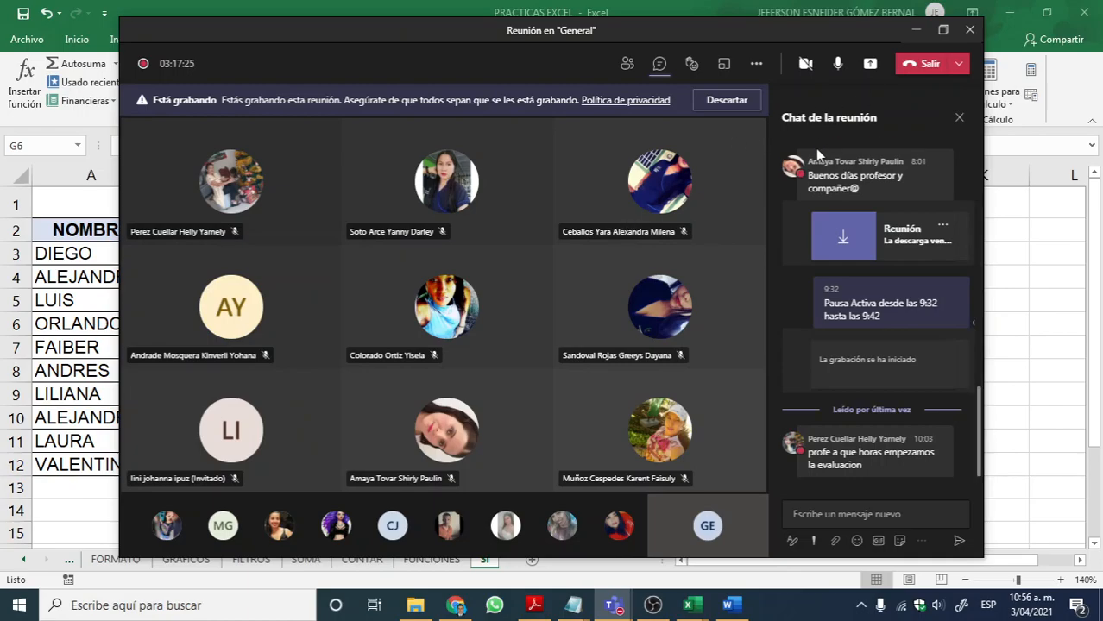
{"action": "left_click", "coordinate": [871, 67]}
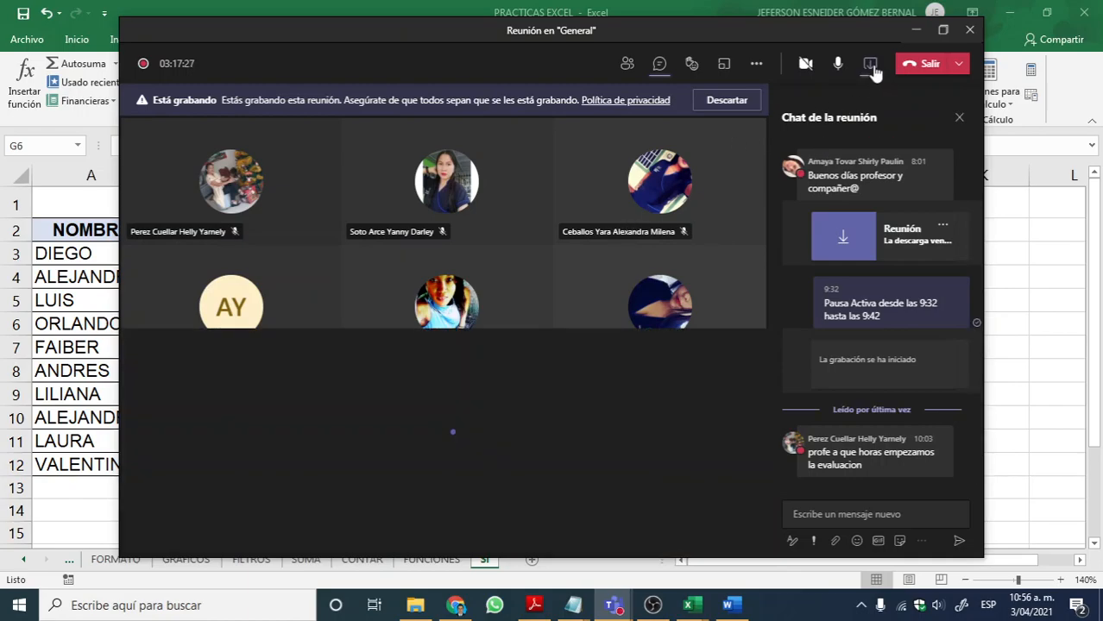
{"action": "left_click", "coordinate": [305, 423]}
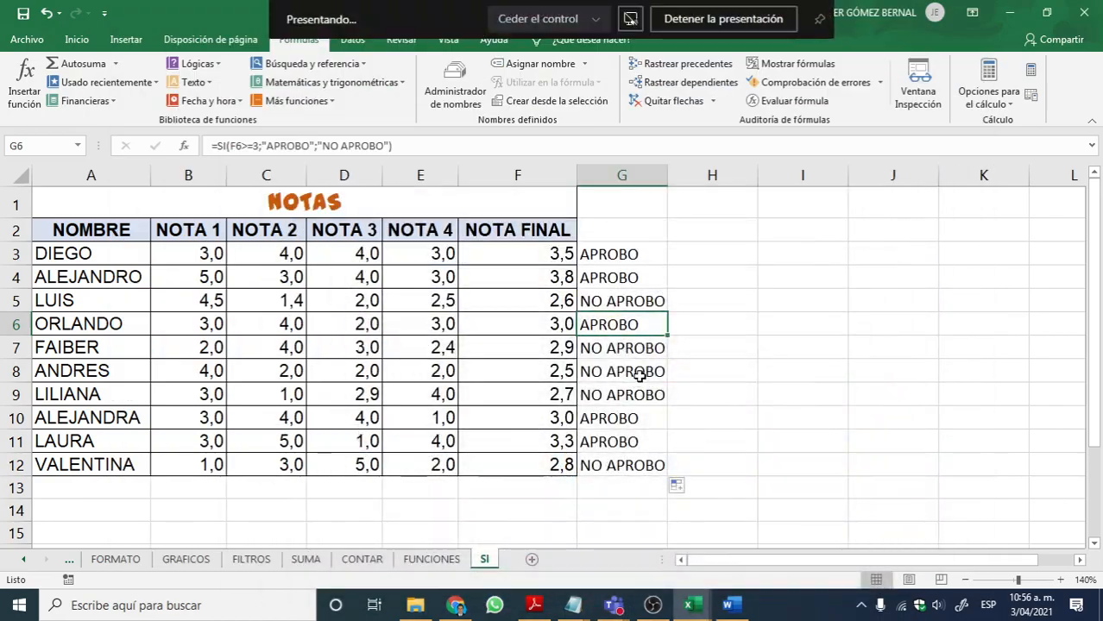
Step: Clear the SI formulas from G3:G12
{"action": "left_click_drag", "start_coordinate": [621, 254], "coordinate": [609, 464]}
{"action": "key", "text": "Delete"}
{"action": "left_click", "coordinate": [715, 317]}
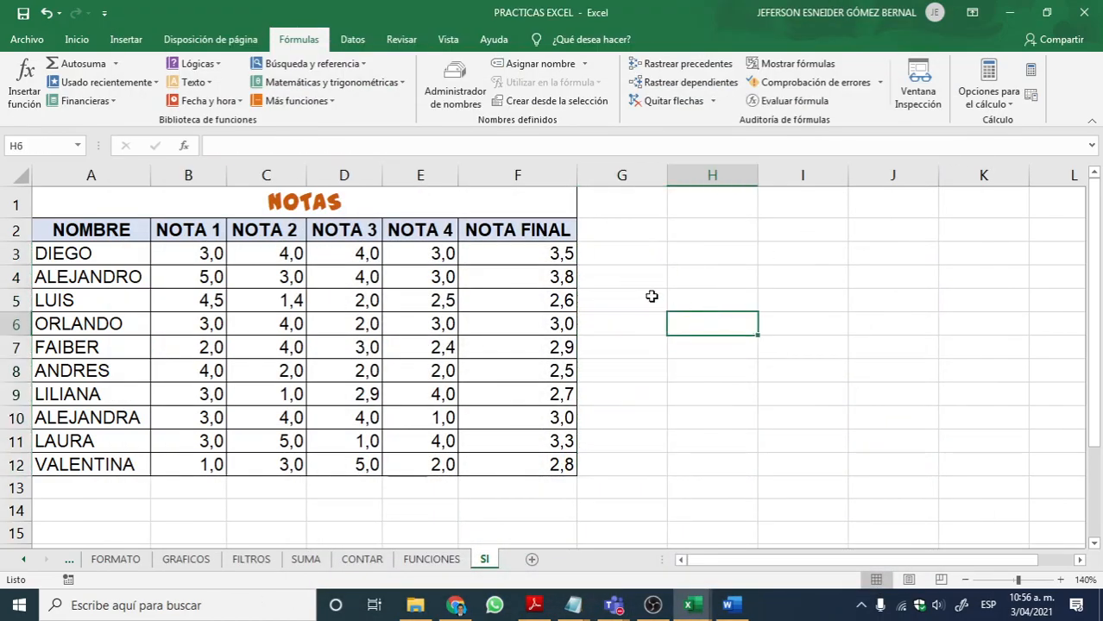
Step: Insert the SI function again in G3 with the logical test F3>=3
{"action": "left_click", "coordinate": [641, 252]}
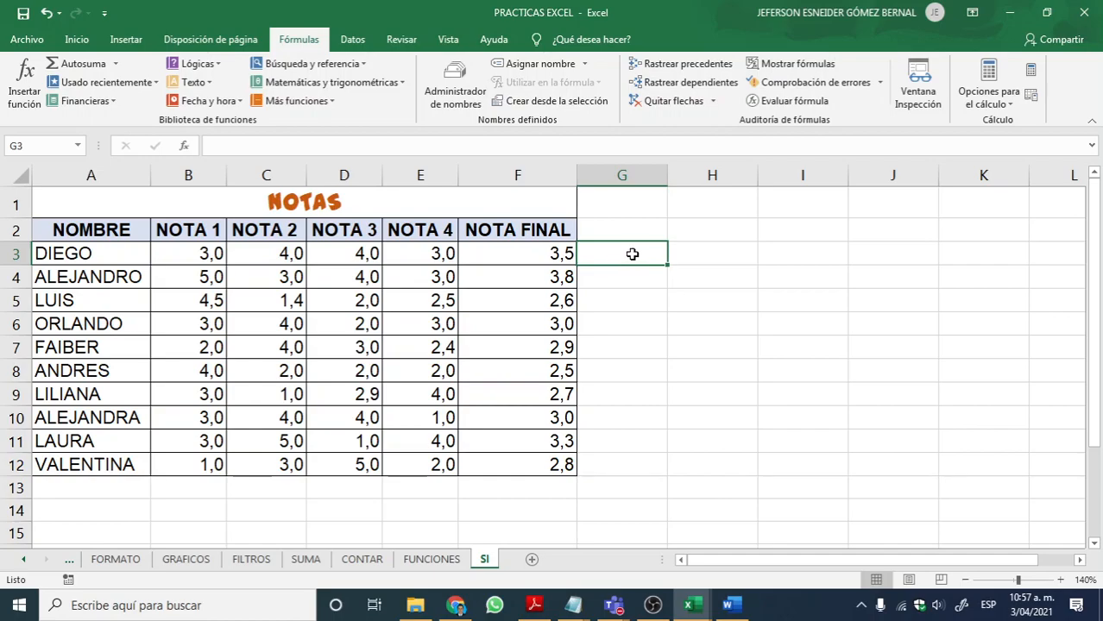
{"action": "left_click", "coordinate": [198, 64]}
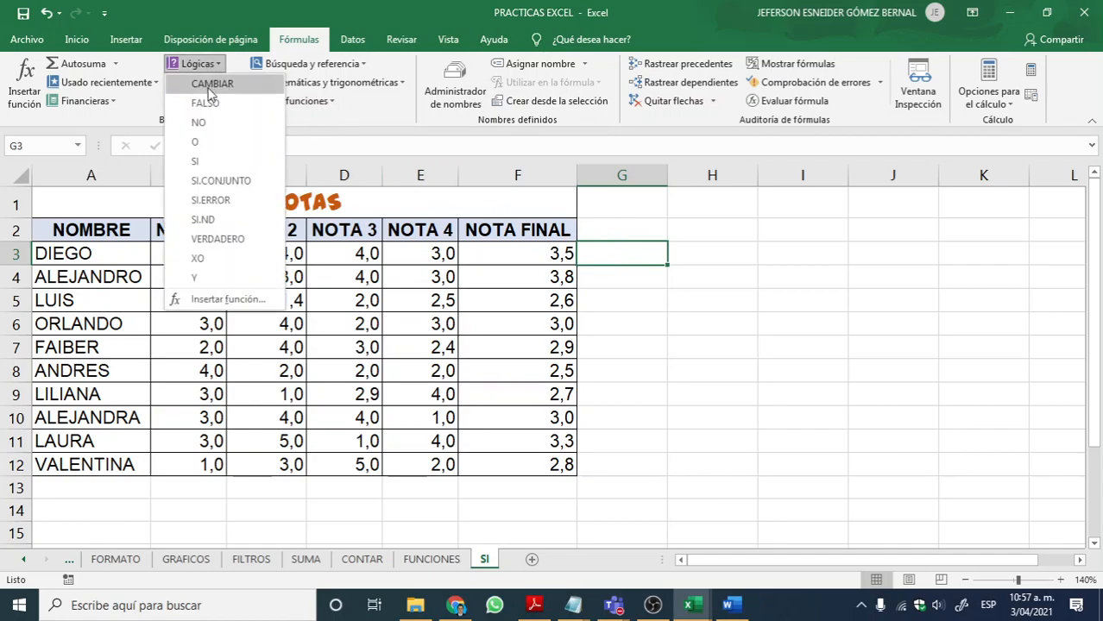
{"action": "left_click", "coordinate": [213, 160]}
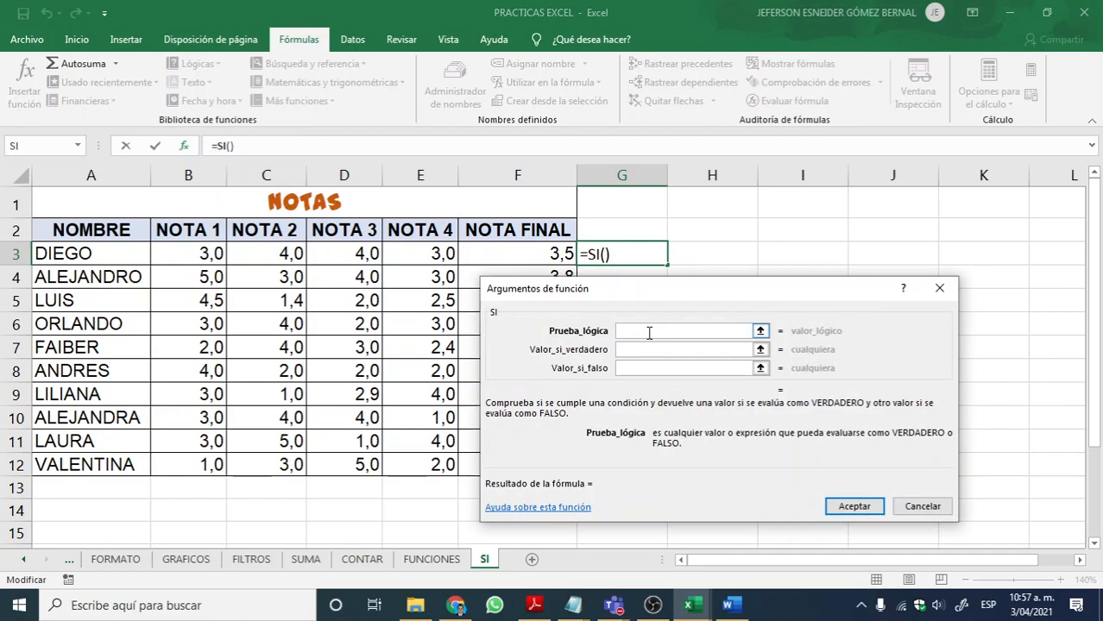
{"action": "left_click", "coordinate": [537, 253]}
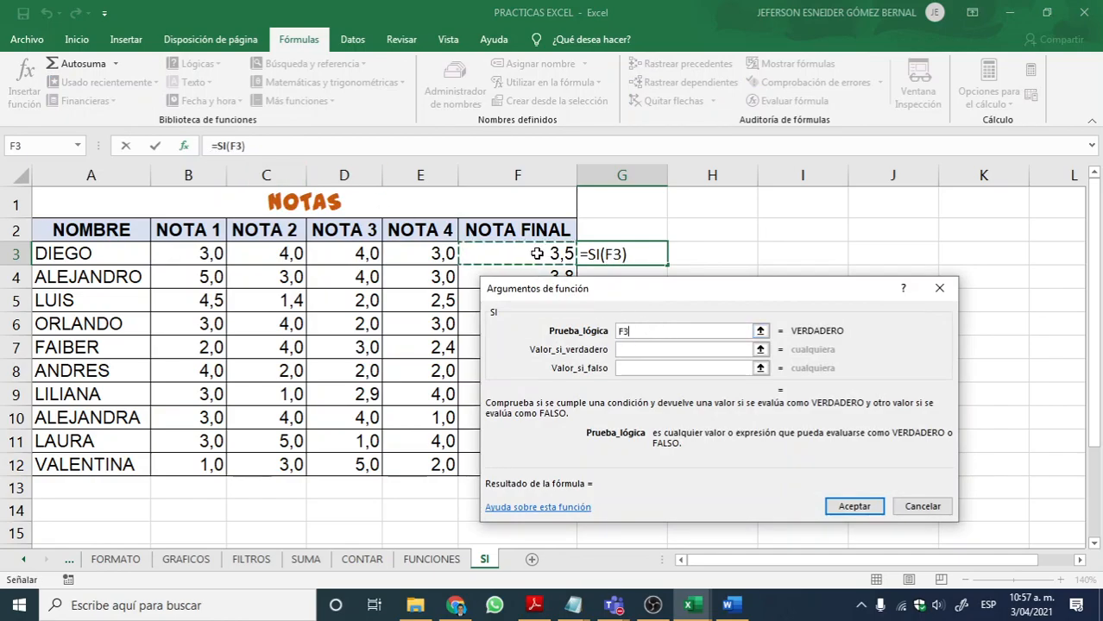
{"action": "type", "text": "<"}
{"action": "key", "text": "BackSpace"}
{"action": "type", "text": ">=3"}
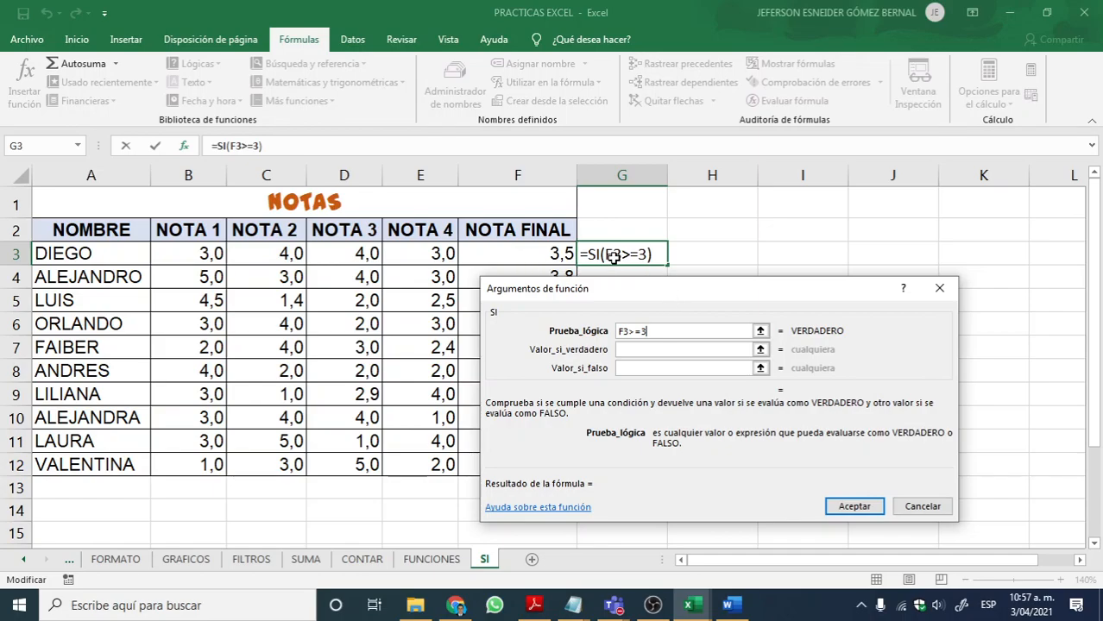
Step: Complete the SI function in G3 with "APROBO" as the true value and "NO APROBO" as the false value
{"action": "left_click", "coordinate": [647, 348]}
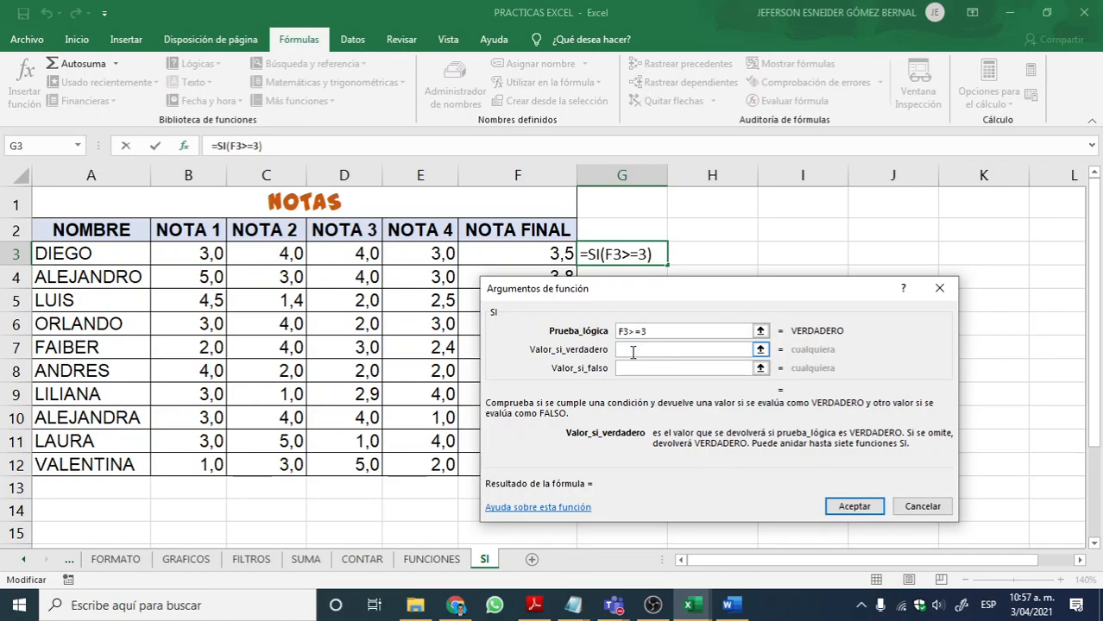
{"action": "type", "text": "APROBO"}
{"action": "left_click", "coordinate": [654, 368]}
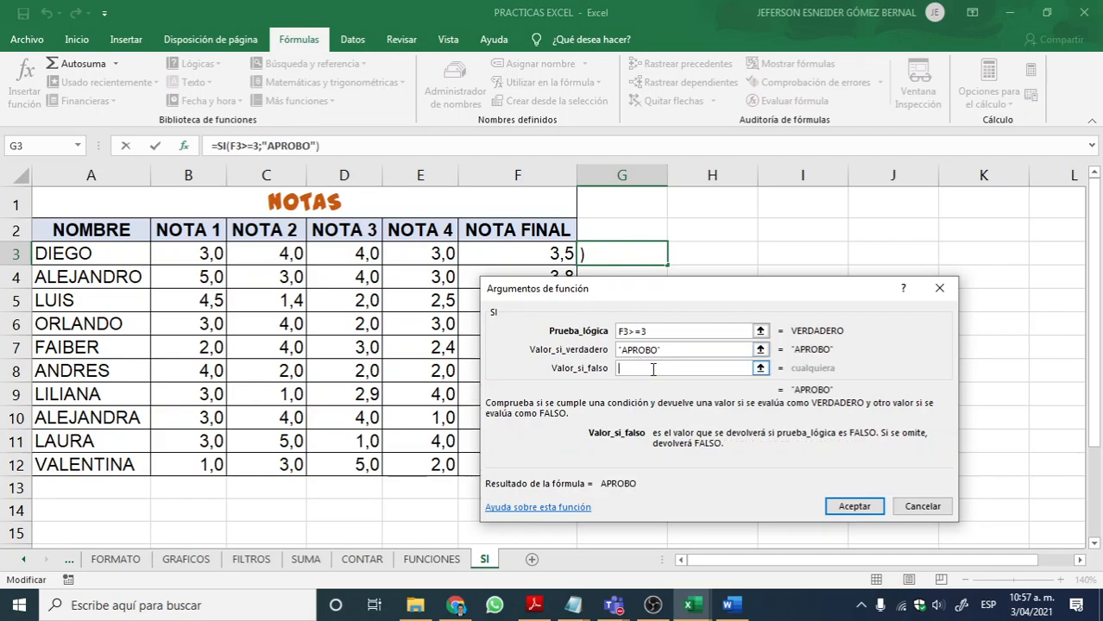
{"action": "type", "text": "NO APRIBO"}
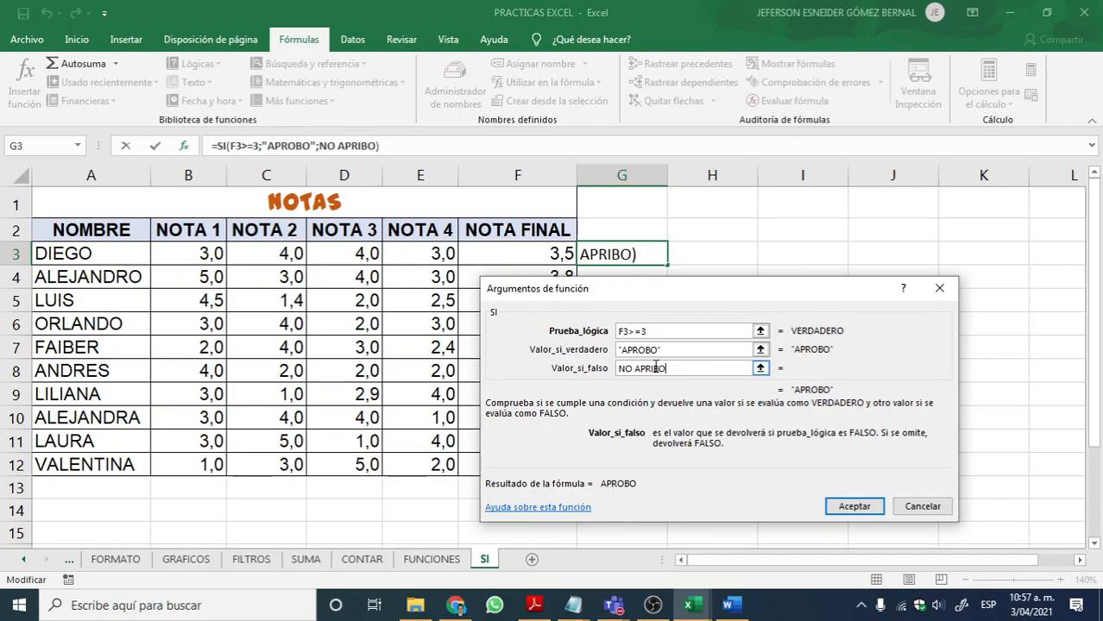
{"action": "left_click", "coordinate": [653, 368]}
{"action": "key", "text": "BackSpace"}
{"action": "type", "text": "O"}
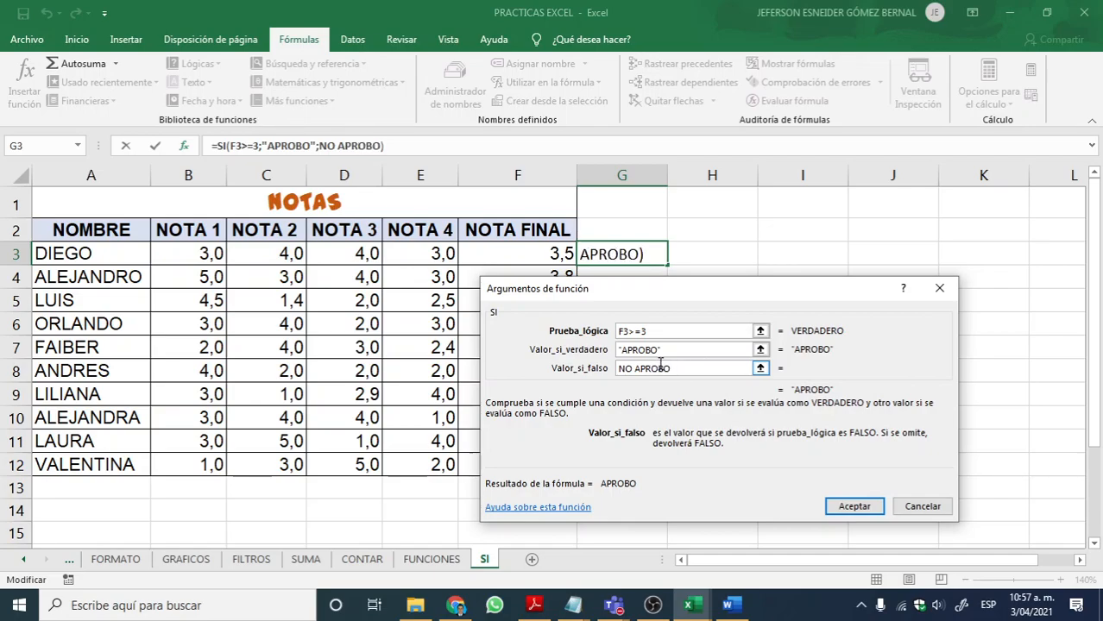
{"action": "left_click", "coordinate": [853, 508]}
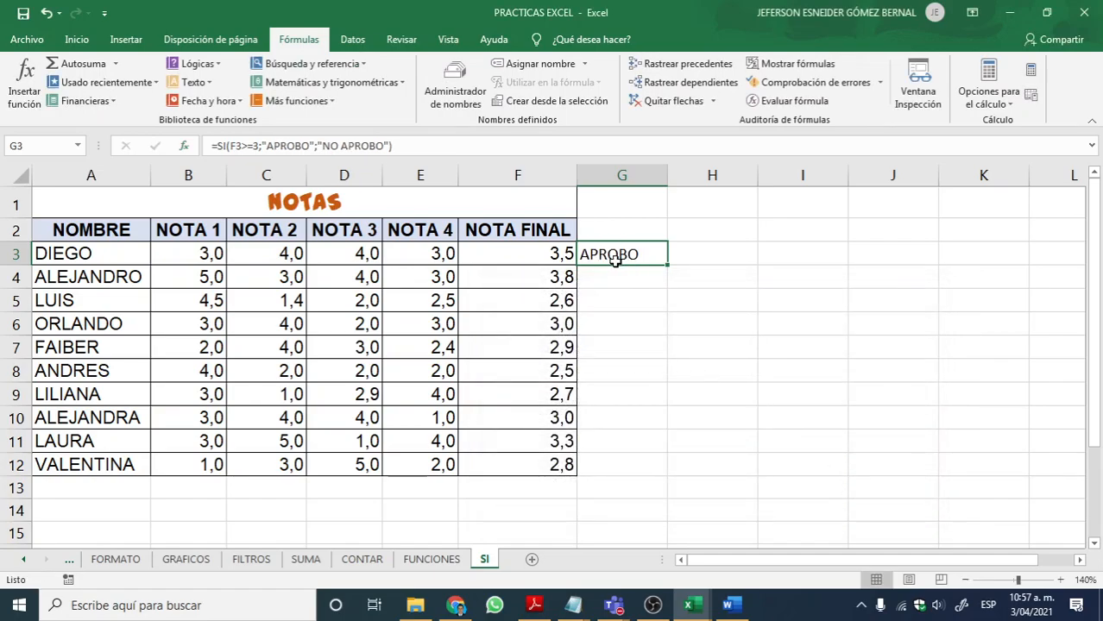
Step: Fill the SI formula from G3 down to G12 for all the students
{"action": "left_click_drag", "start_coordinate": [623, 253], "coordinate": [598, 259]}
{"action": "left_click", "coordinate": [521, 248]}
{"action": "left_click", "coordinate": [639, 258]}
{"action": "left_click_drag", "start_coordinate": [668, 266], "coordinate": [649, 471]}
Step: Examine the filled SI formulas in G3:G12, checking which final grade cell each one tests
{"action": "left_click", "coordinate": [618, 254]}
{"action": "left_click", "coordinate": [618, 278]}
{"action": "left_click", "coordinate": [618, 302]}
{"action": "left_click", "coordinate": [619, 324]}
{"action": "left_click", "coordinate": [623, 349]}
{"action": "left_click", "coordinate": [629, 370]}
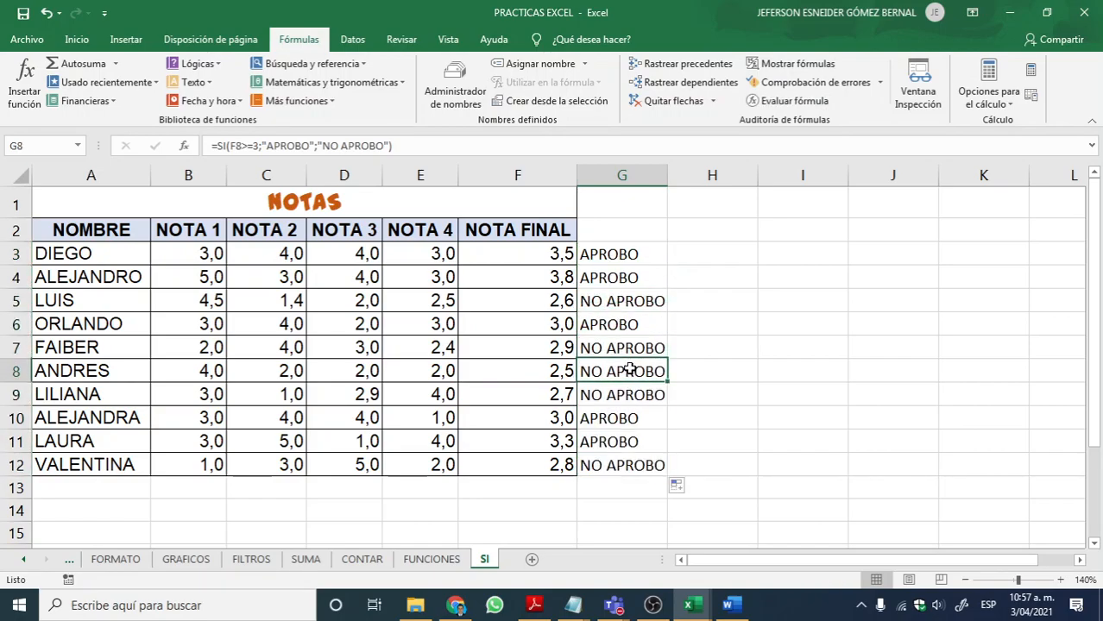
{"action": "left_click", "coordinate": [634, 396]}
{"action": "left_click", "coordinate": [635, 420]}
{"action": "left_click", "coordinate": [636, 467]}
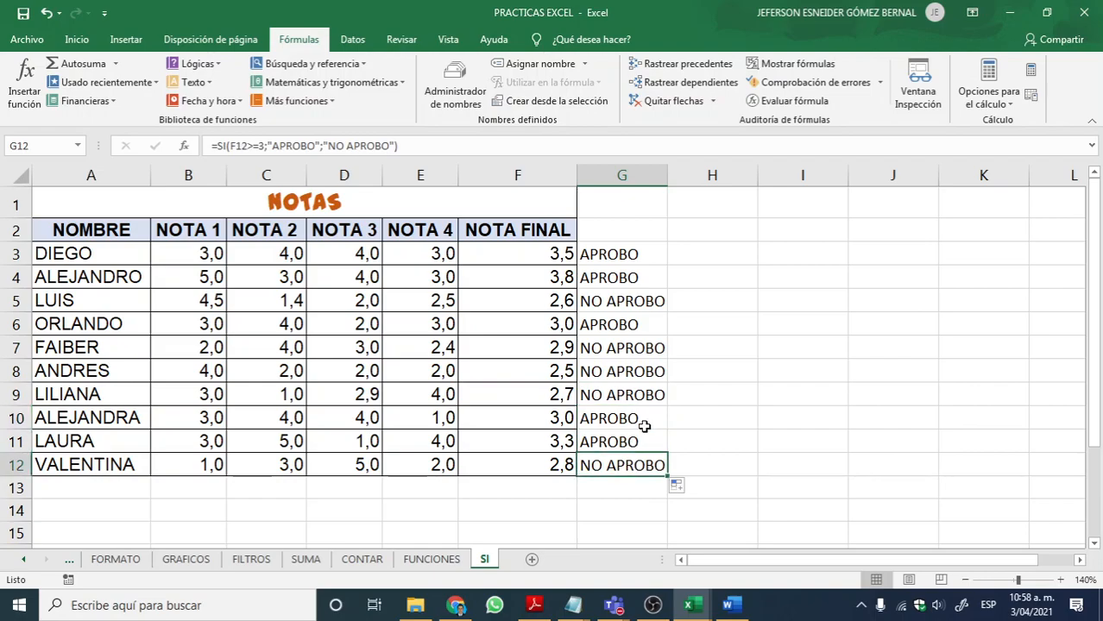
{"action": "left_click", "coordinate": [709, 398]}
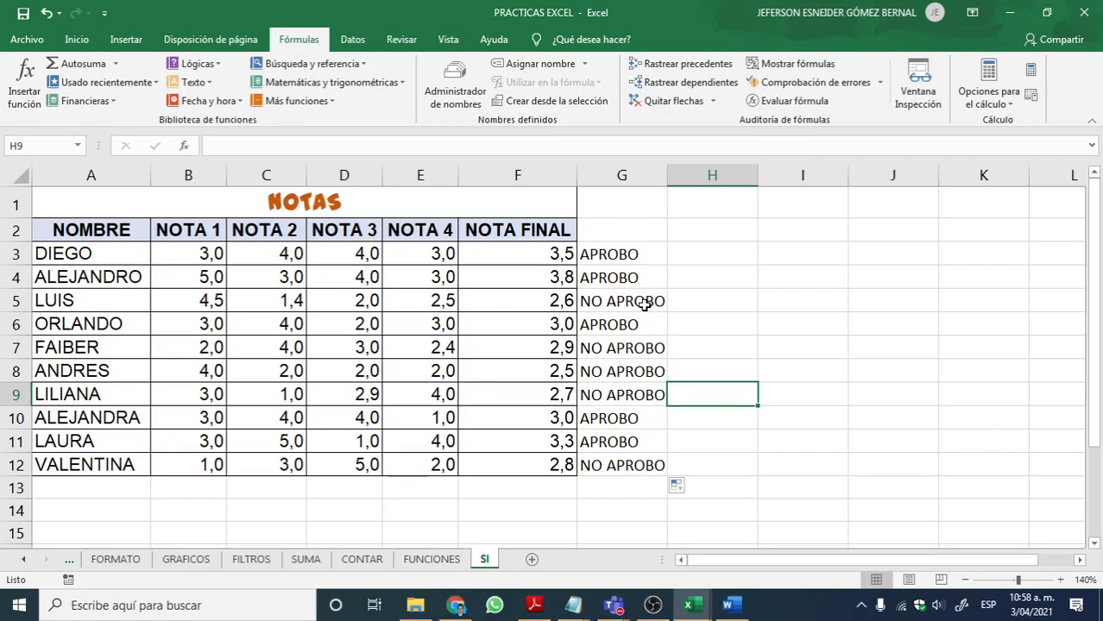
{"action": "left_click", "coordinate": [622, 259]}
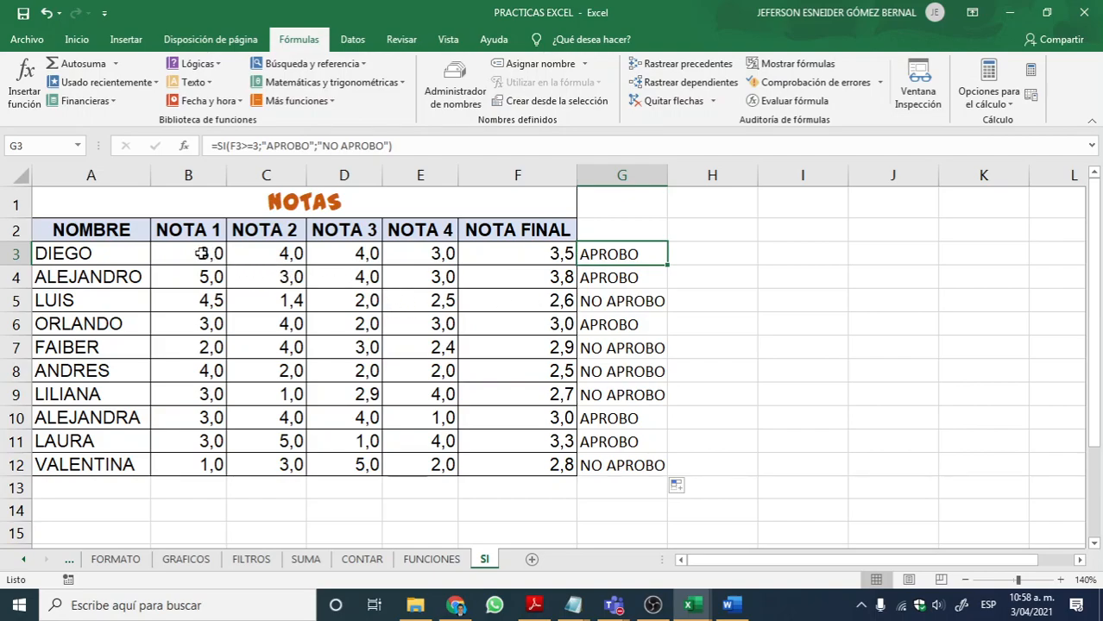
Step: Start a conditional formatting rule of the type Es mayor que for the grades in B3:E12
{"action": "left_click_drag", "start_coordinate": [197, 252], "coordinate": [397, 465]}
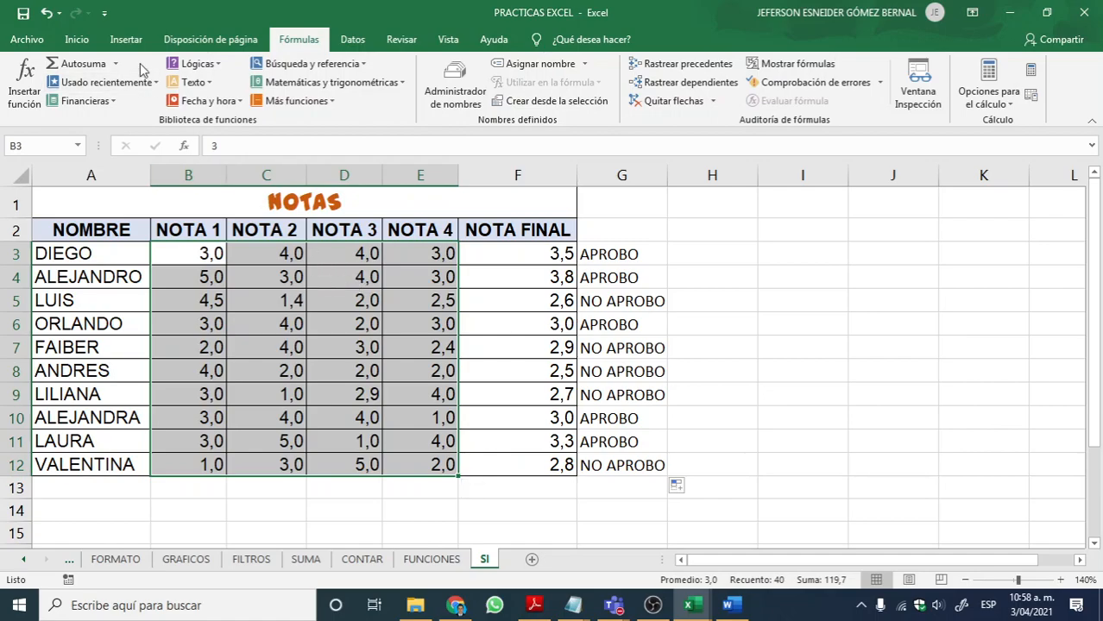
{"action": "left_click", "coordinate": [76, 38]}
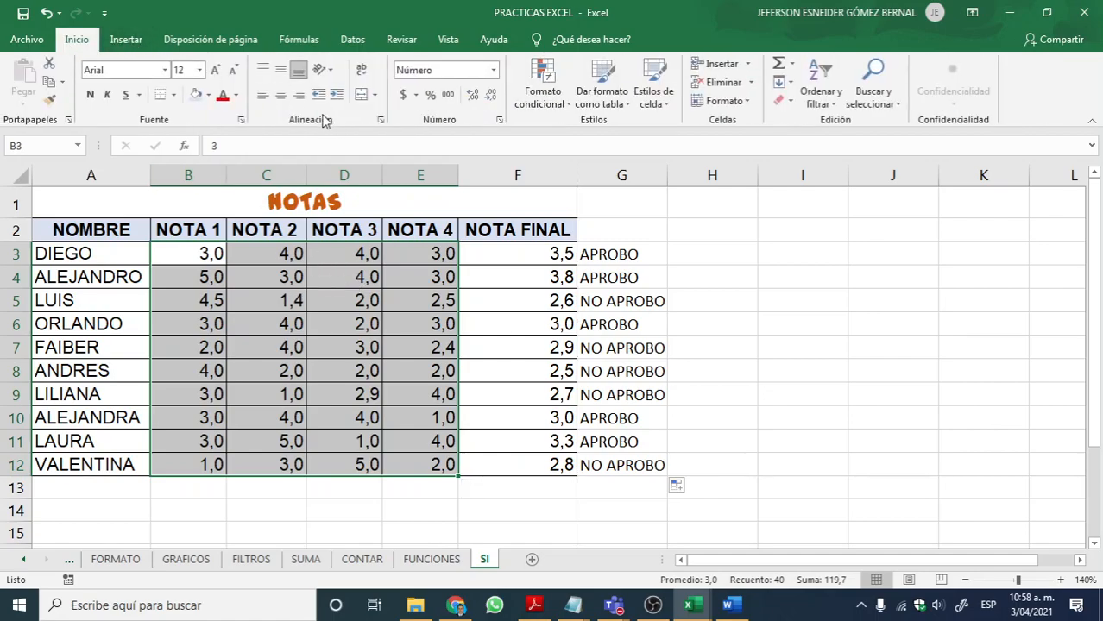
{"action": "left_click", "coordinate": [550, 97]}
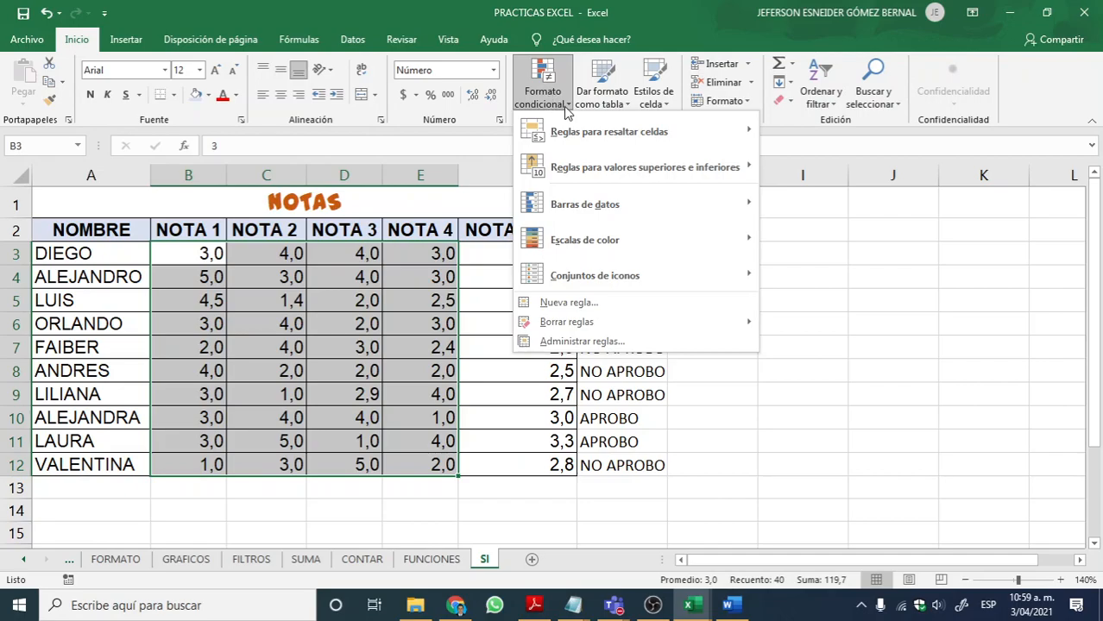
{"action": "mouse_move", "coordinate": [615, 204]}
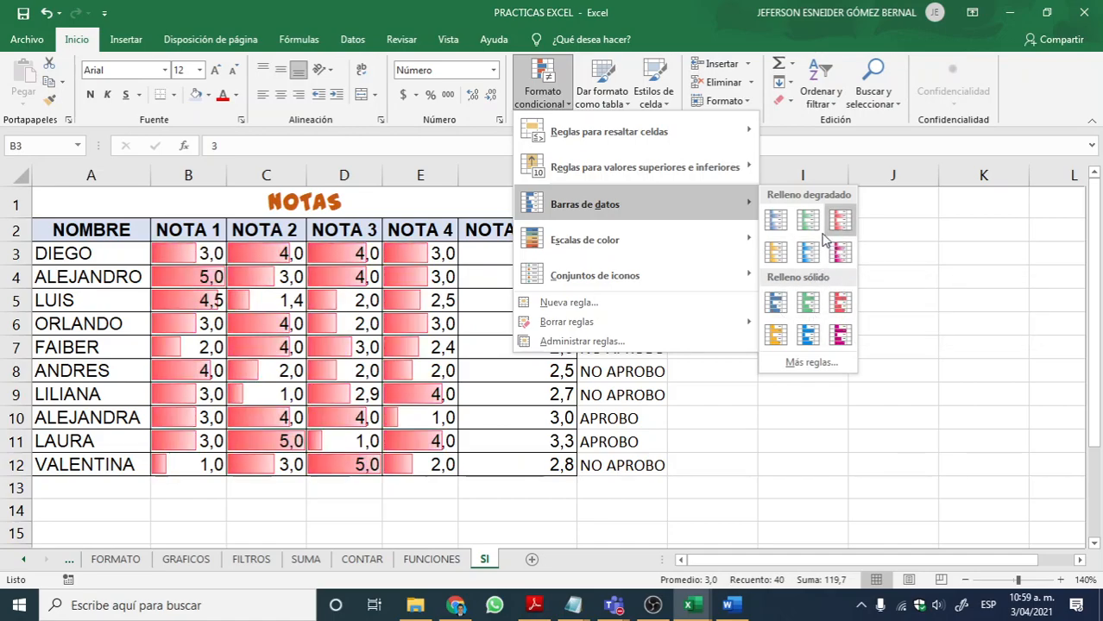
{"action": "mouse_move", "coordinate": [739, 239]}
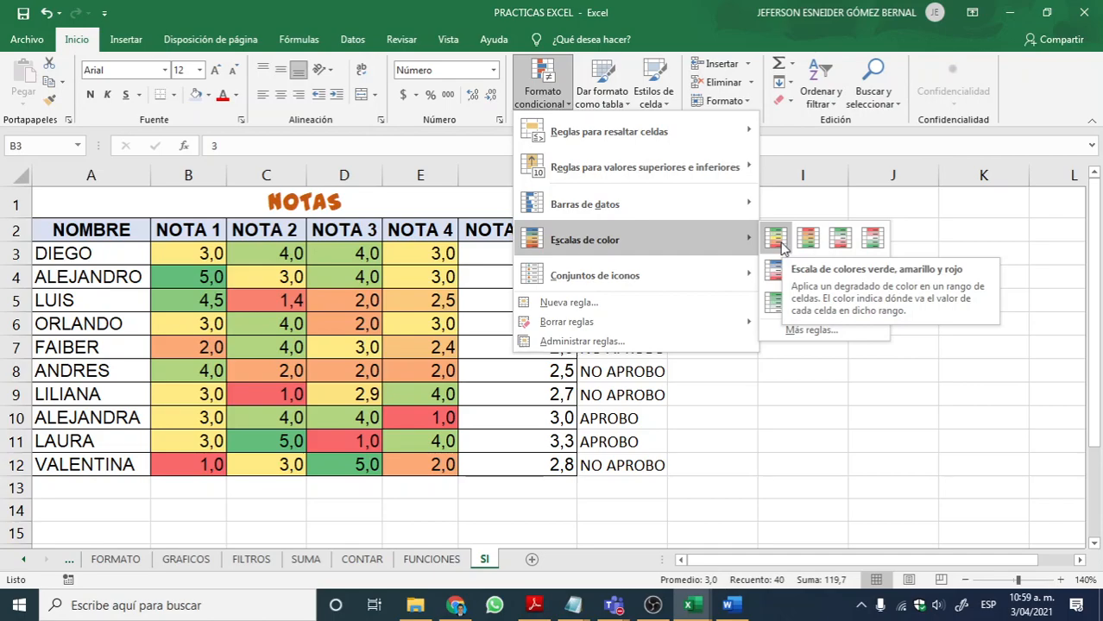
{"action": "mouse_move", "coordinate": [665, 205]}
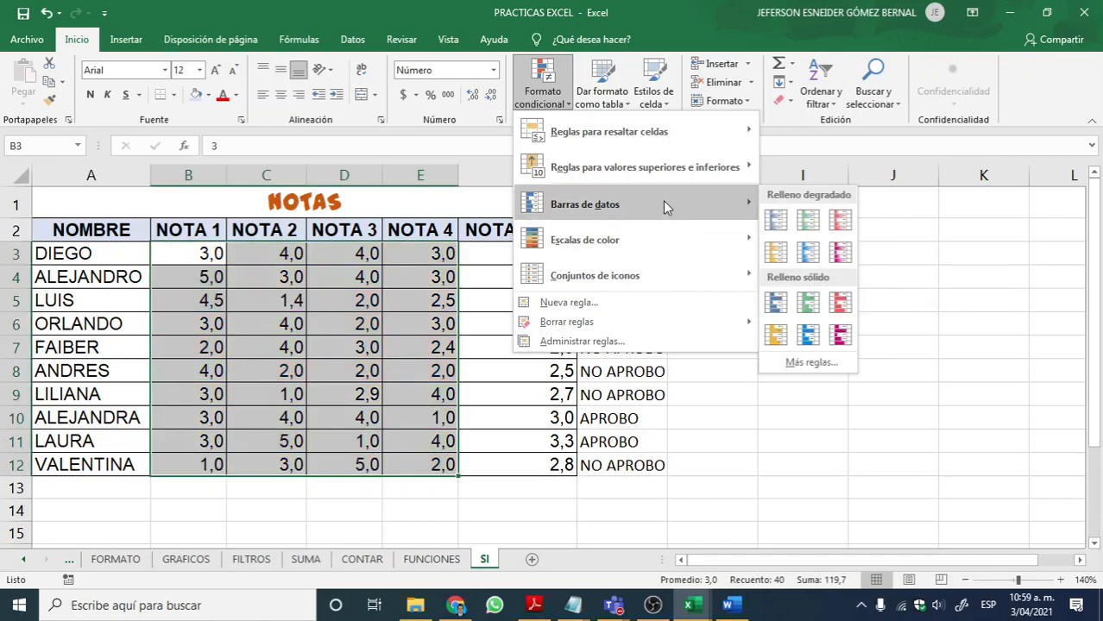
{"action": "mouse_move", "coordinate": [652, 140]}
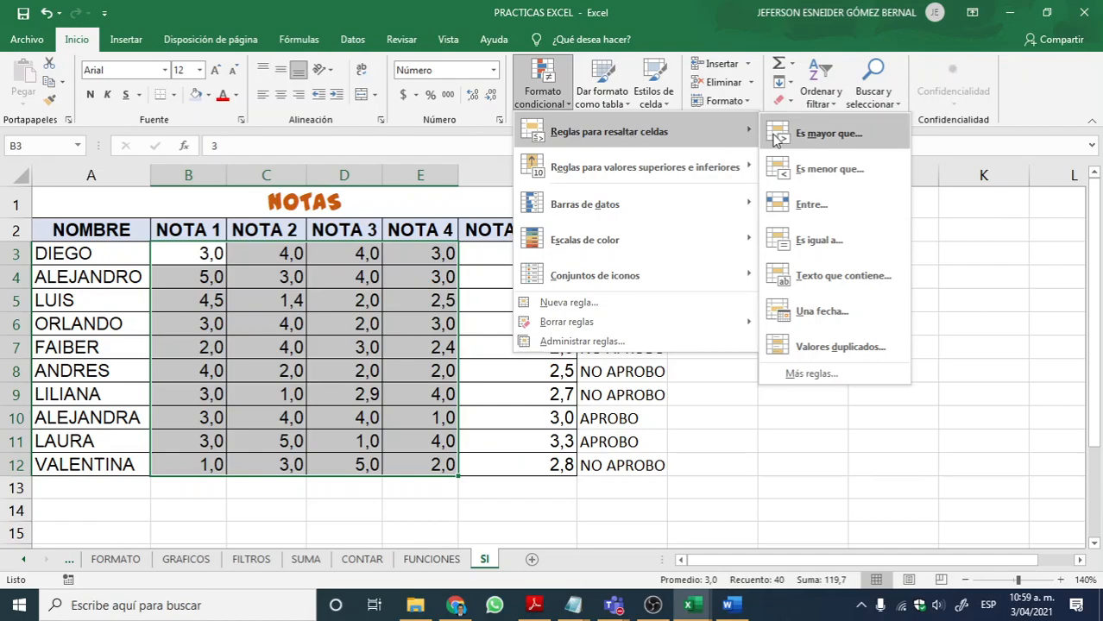
{"action": "left_click", "coordinate": [823, 136]}
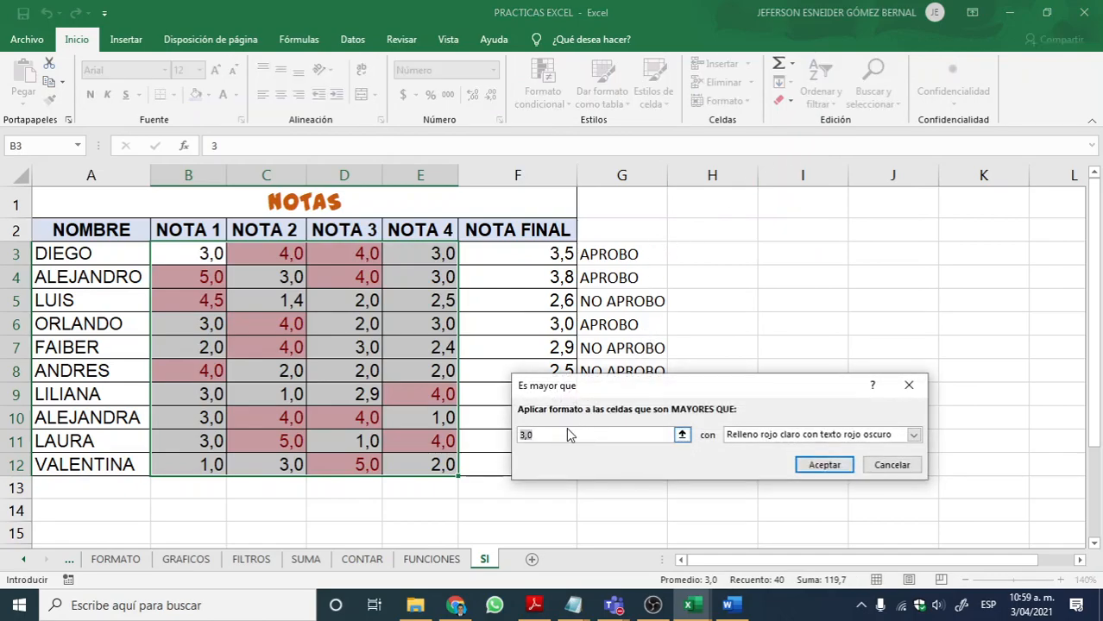
Step: Format grades greater than 2,9 with Relleno verde con texto verde oscuro and apply the rule
{"action": "key", "text": "BackSpace"}
{"action": "type", "text": ".9"}
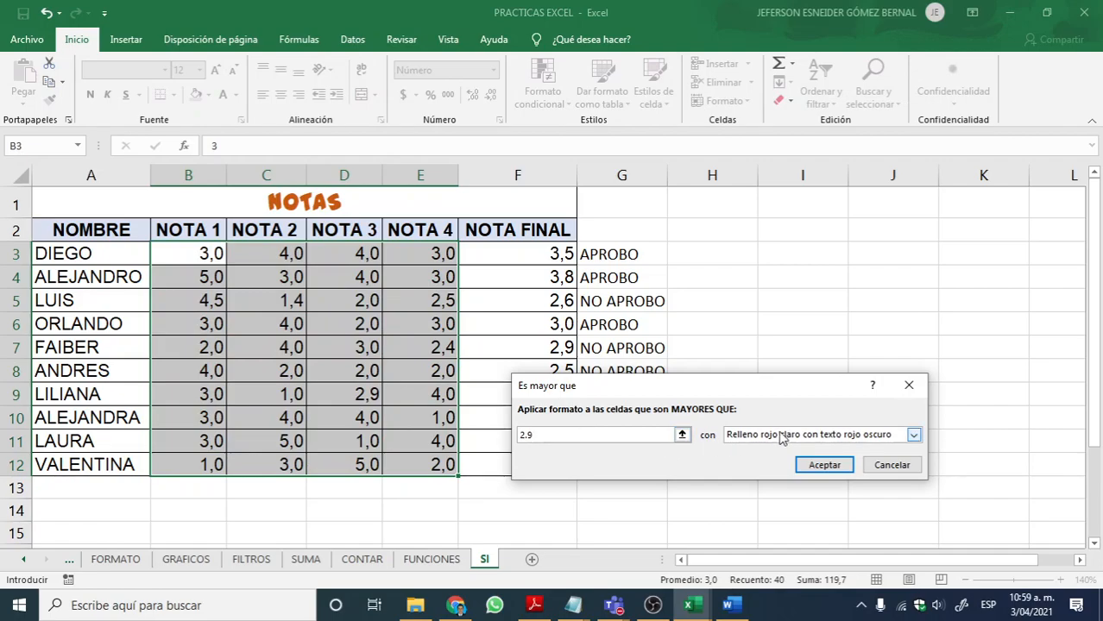
{"action": "key", "text": "BackSpace"}
{"action": "key", "text": "BackSpace"}
{"action": "type", "text": ",9"}
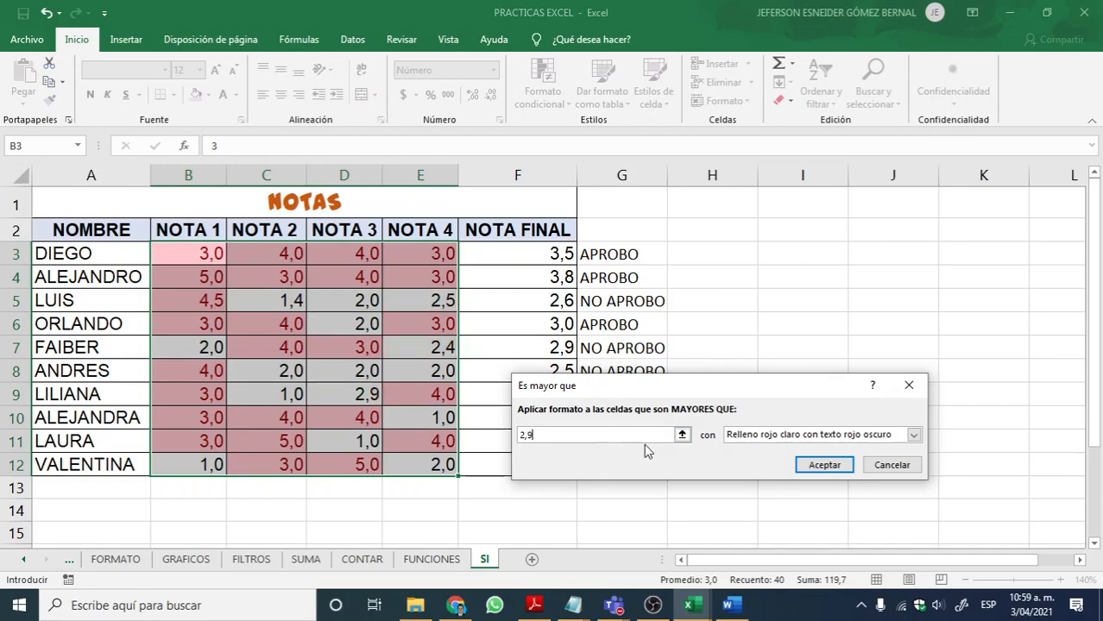
{"action": "left_click", "coordinate": [861, 435]}
{"action": "left_click", "coordinate": [835, 472]}
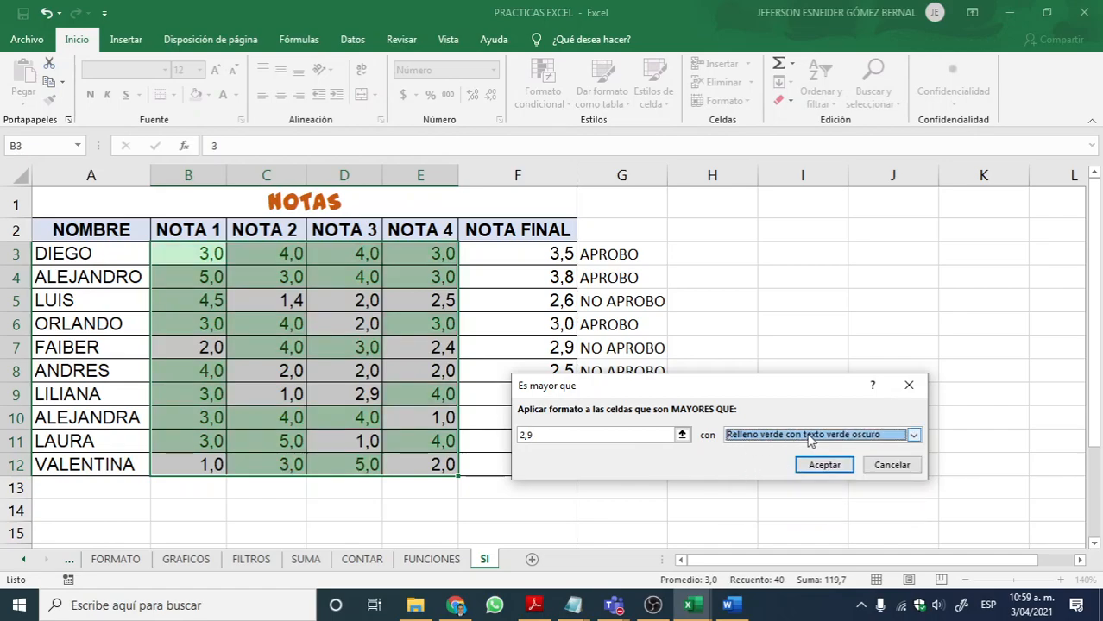
{"action": "left_click", "coordinate": [570, 431]}
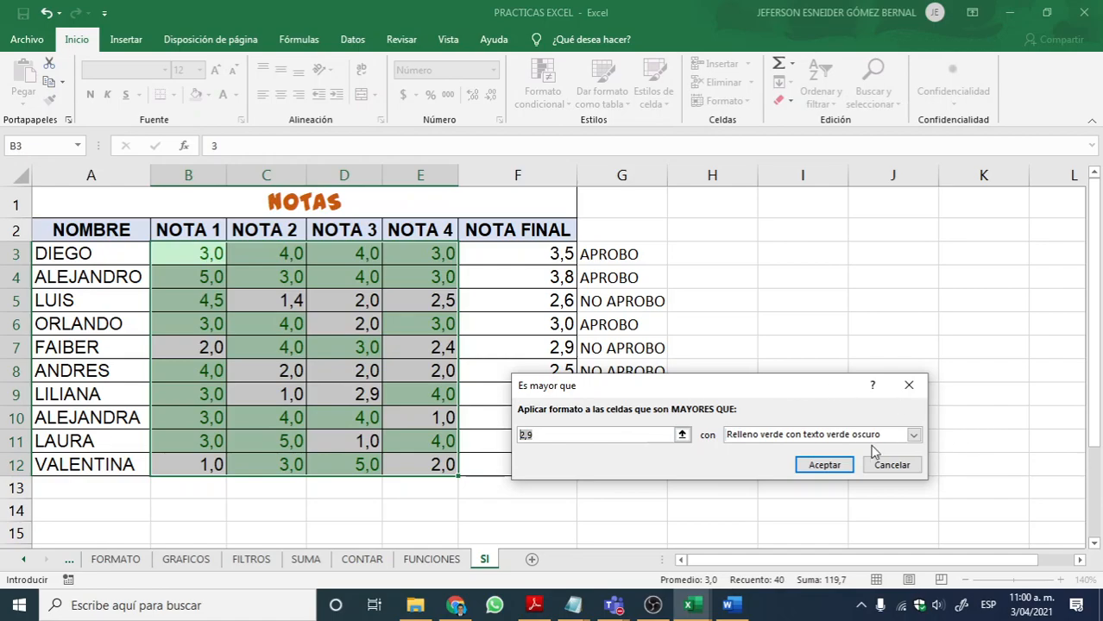
{"action": "left_click", "coordinate": [826, 472]}
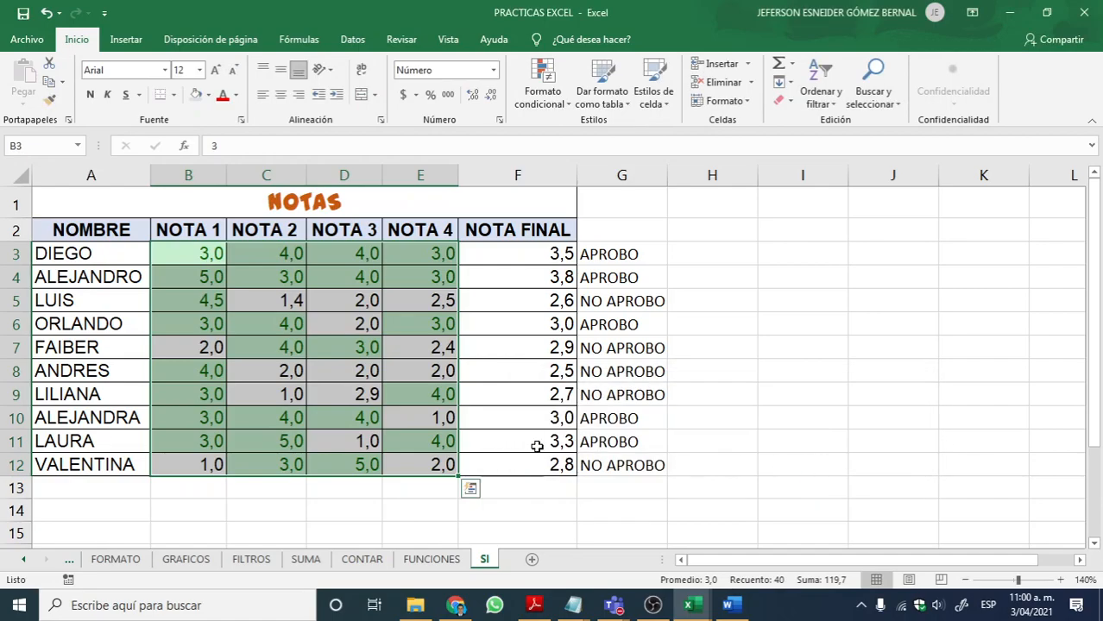
{"action": "left_click", "coordinate": [535, 461]}
{"action": "left_click_drag", "start_coordinate": [195, 239], "coordinate": [186, 460]}
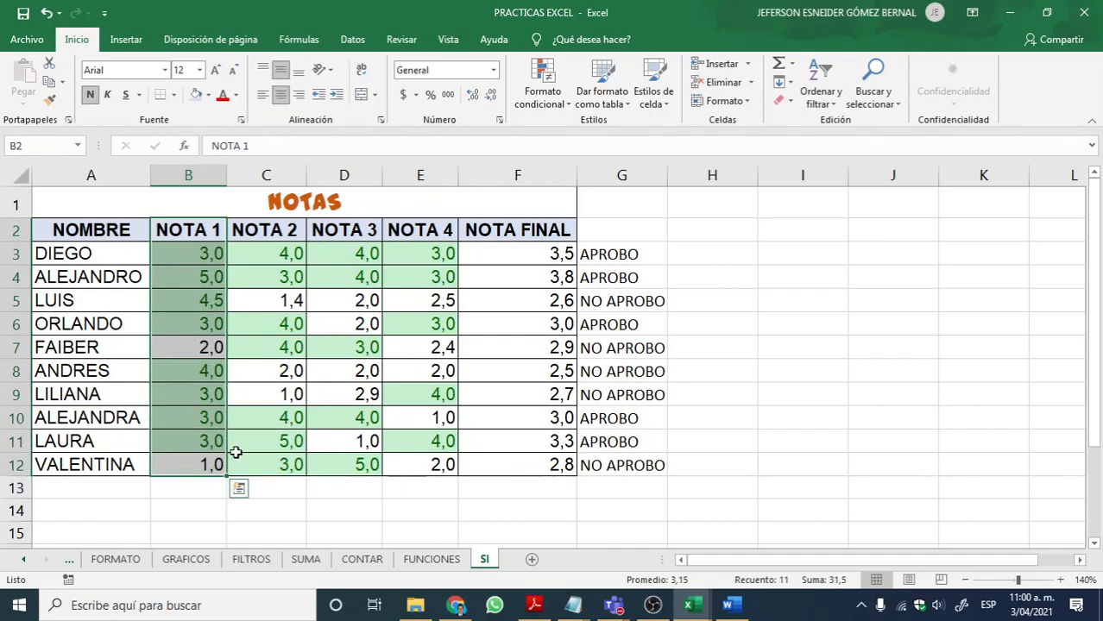
{"action": "left_click", "coordinate": [318, 370]}
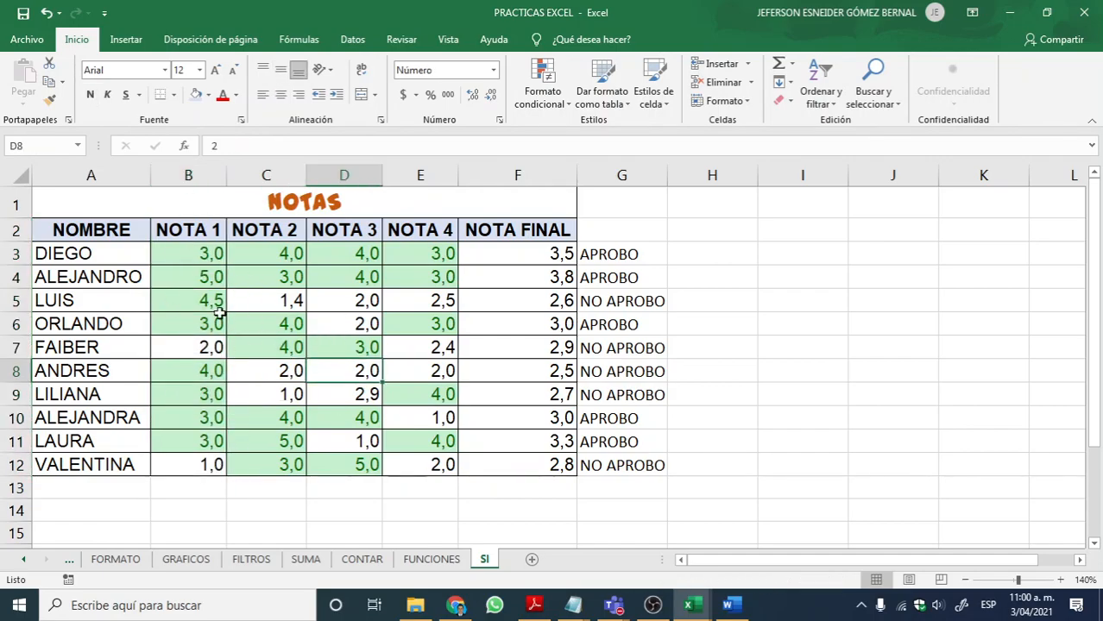
Step: Add an Es menor que rule to B3:E12 that formats grades below 3,0 with Relleno rojo claro con texto rojo oscuro
{"action": "left_click_drag", "start_coordinate": [181, 257], "coordinate": [402, 462]}
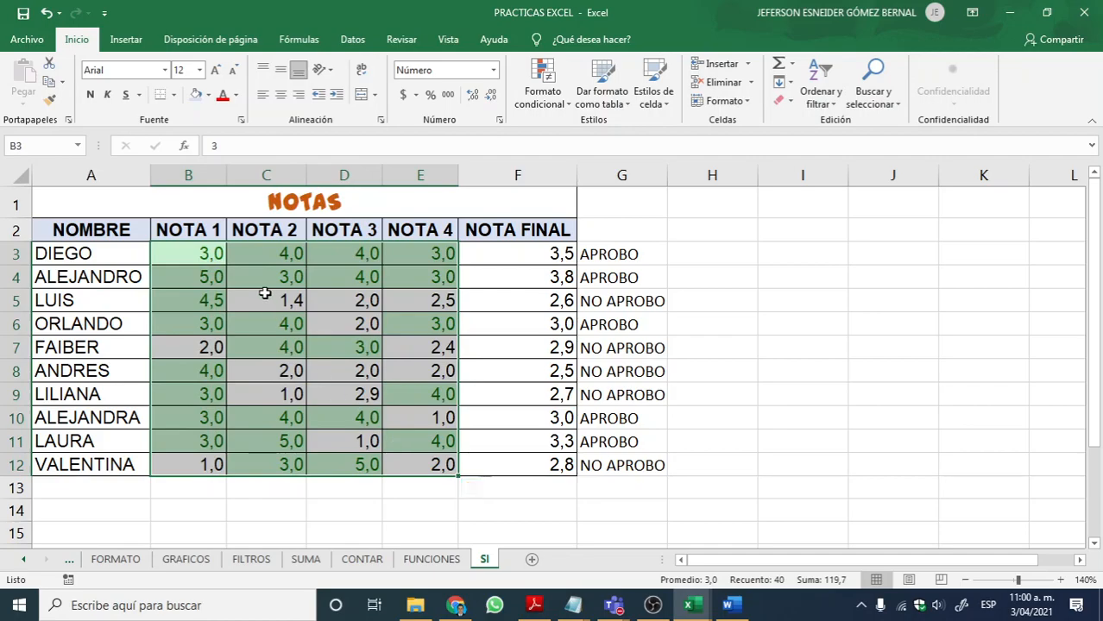
{"action": "left_click", "coordinate": [125, 39]}
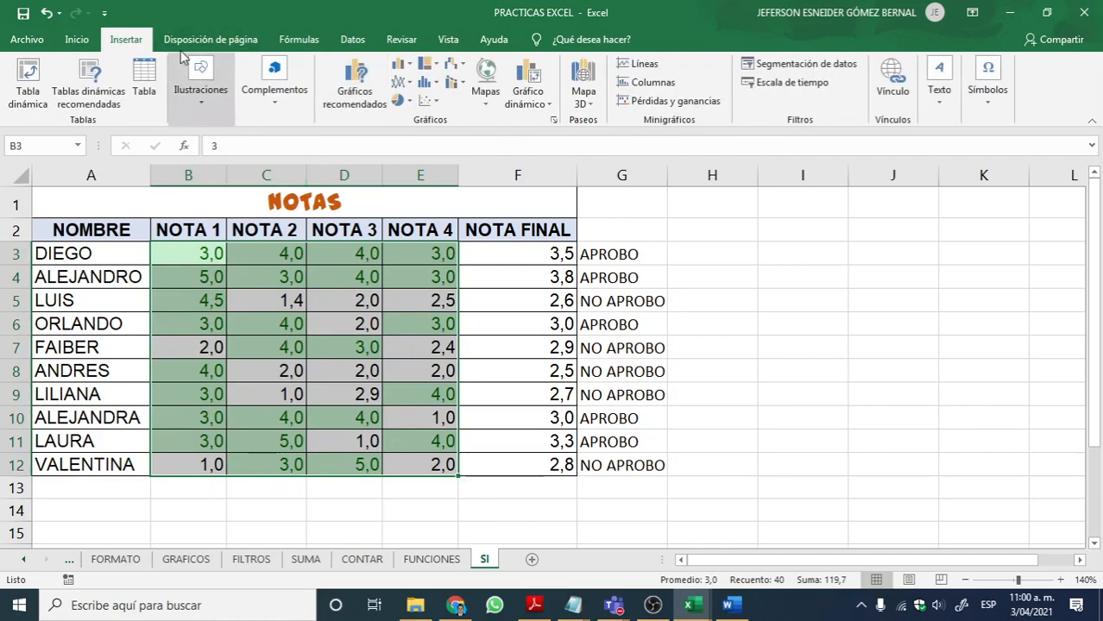
{"action": "left_click", "coordinate": [78, 40]}
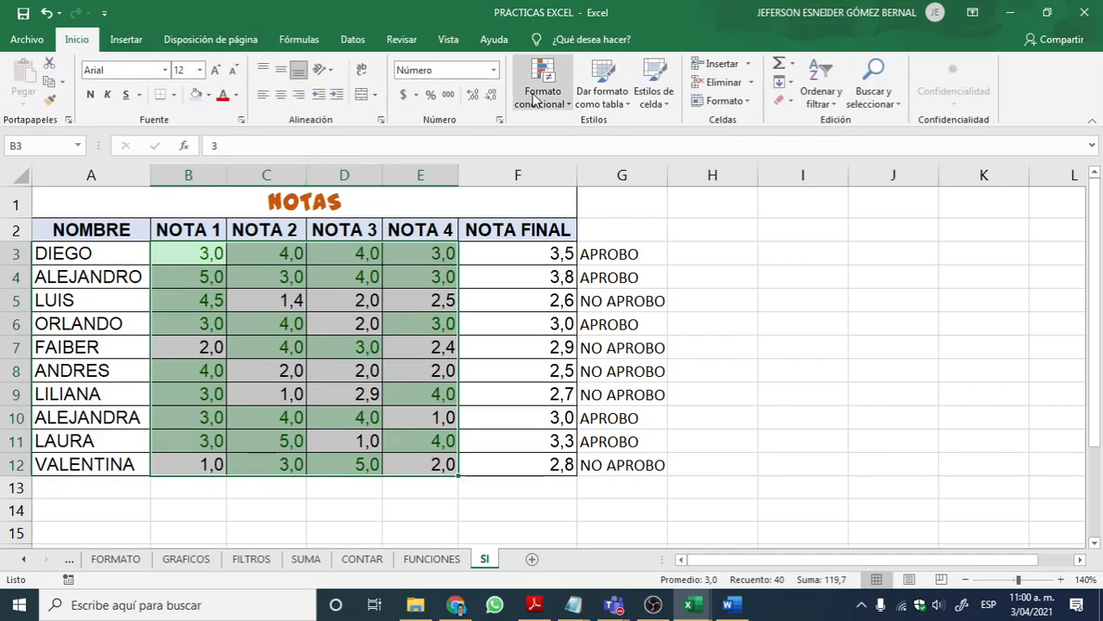
{"action": "left_click", "coordinate": [534, 101]}
{"action": "mouse_move", "coordinate": [624, 141]}
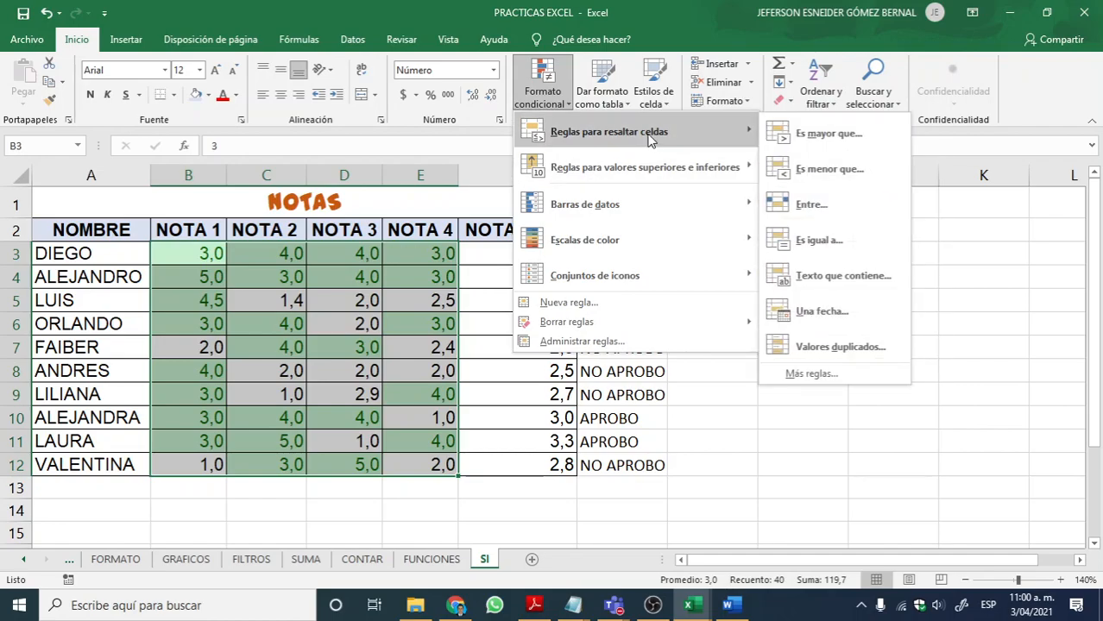
{"action": "left_click", "coordinate": [841, 173]}
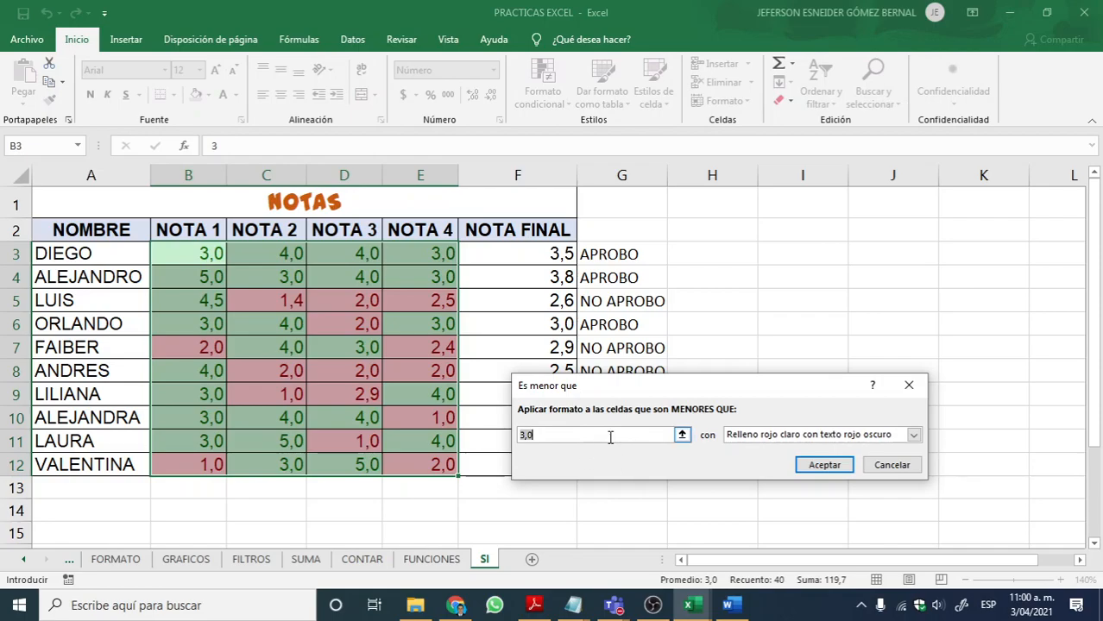
{"action": "left_click", "coordinate": [782, 436]}
{"action": "left_click", "coordinate": [777, 448]}
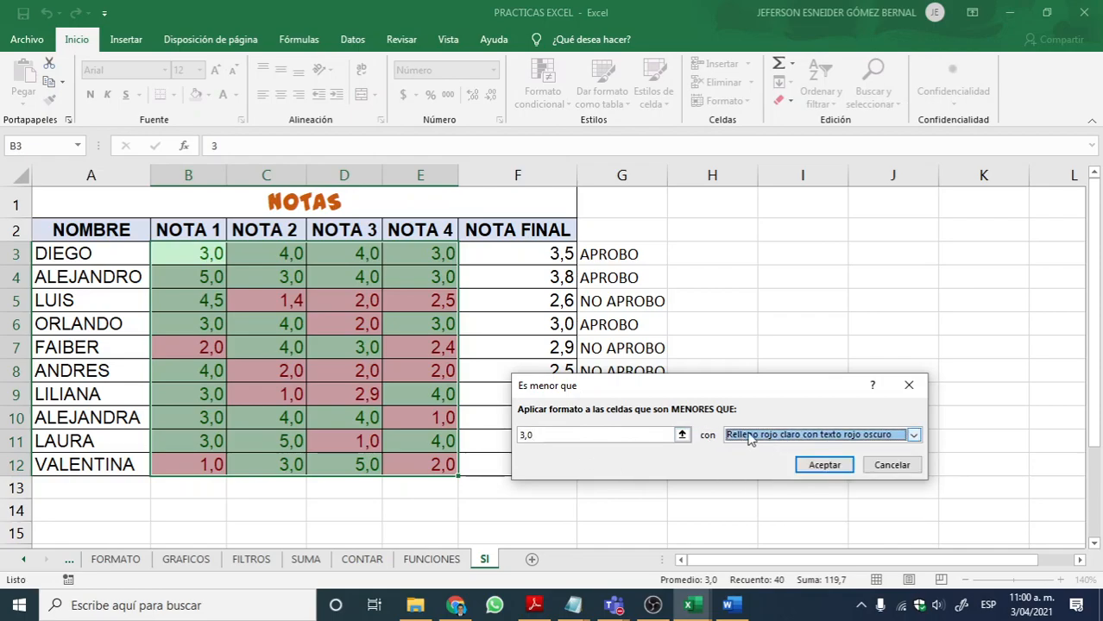
{"action": "left_click", "coordinate": [824, 465]}
Step: Examine the green and red conditional formatting across the grades in B3:E12
{"action": "left_click_drag", "start_coordinate": [499, 397], "coordinate": [500, 381]}
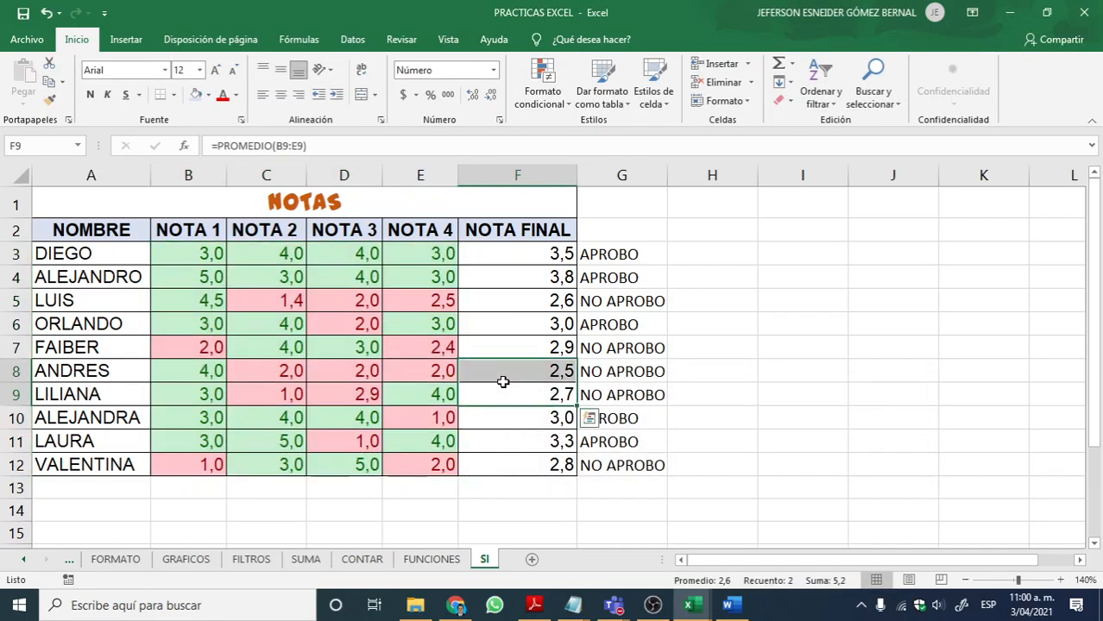
{"action": "left_click", "coordinate": [321, 440]}
{"action": "left_click", "coordinate": [304, 272]}
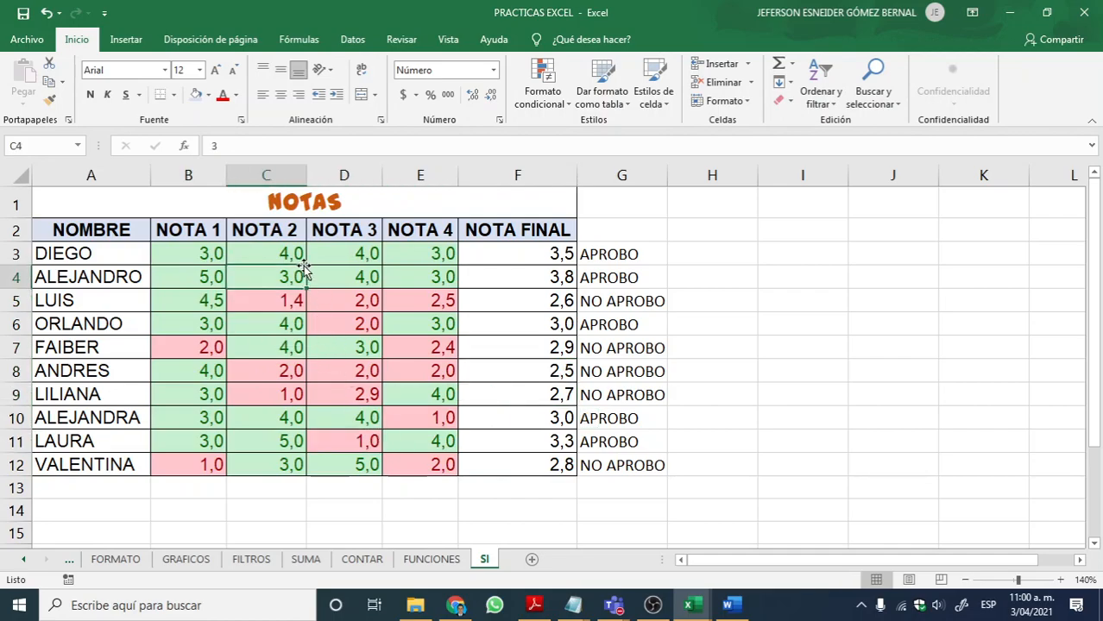
{"action": "left_click", "coordinate": [284, 249]}
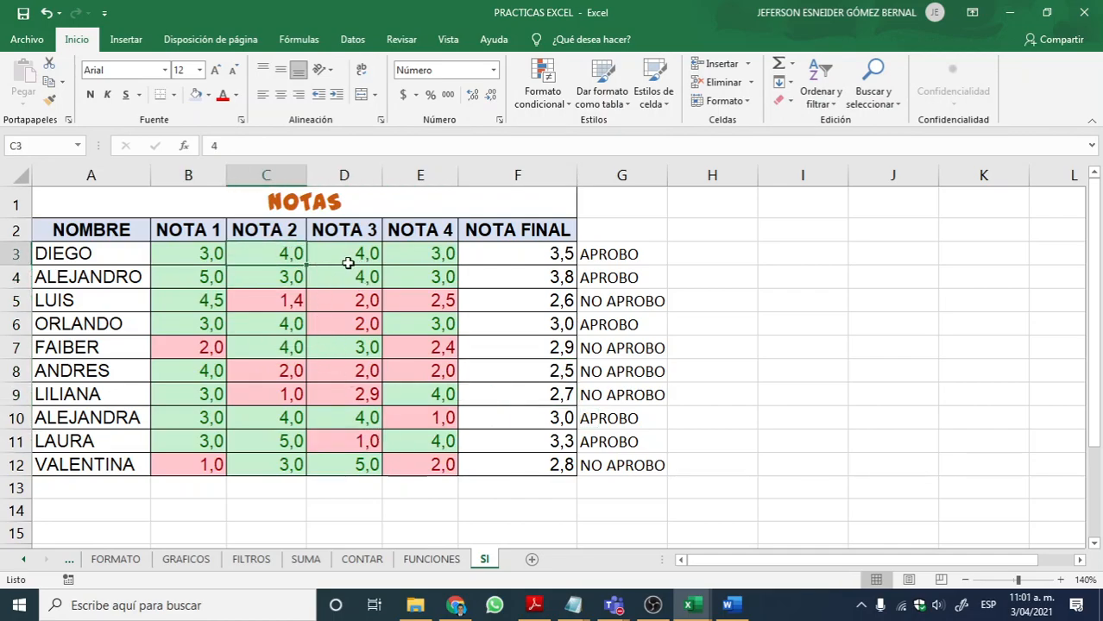
{"action": "left_click", "coordinate": [342, 318]}
{"action": "left_click", "coordinate": [357, 300]}
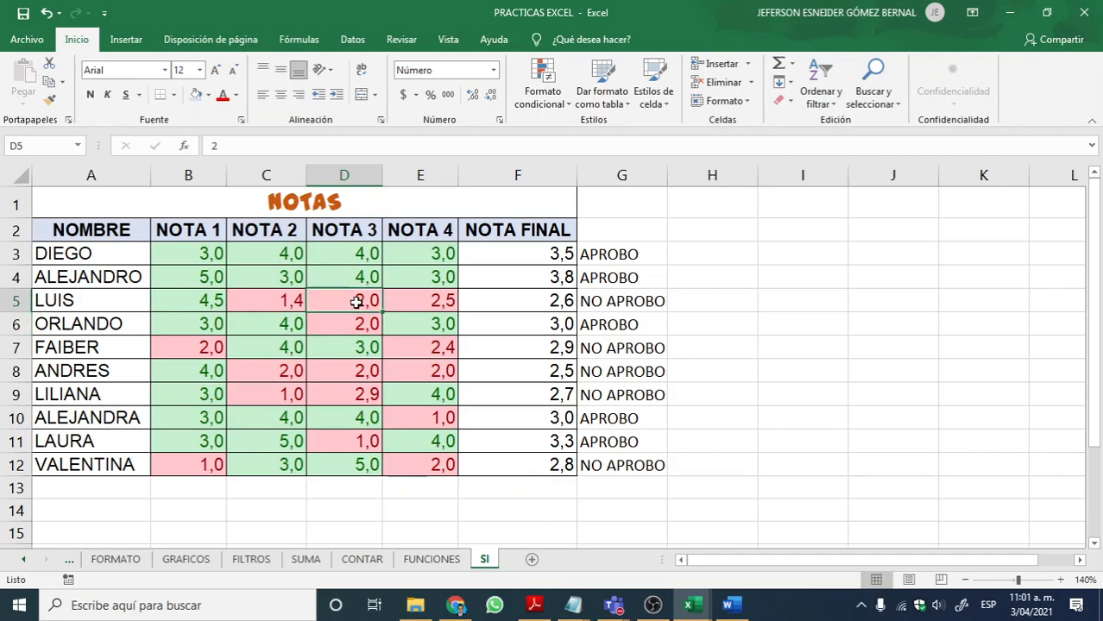
{"action": "left_click", "coordinate": [325, 279]}
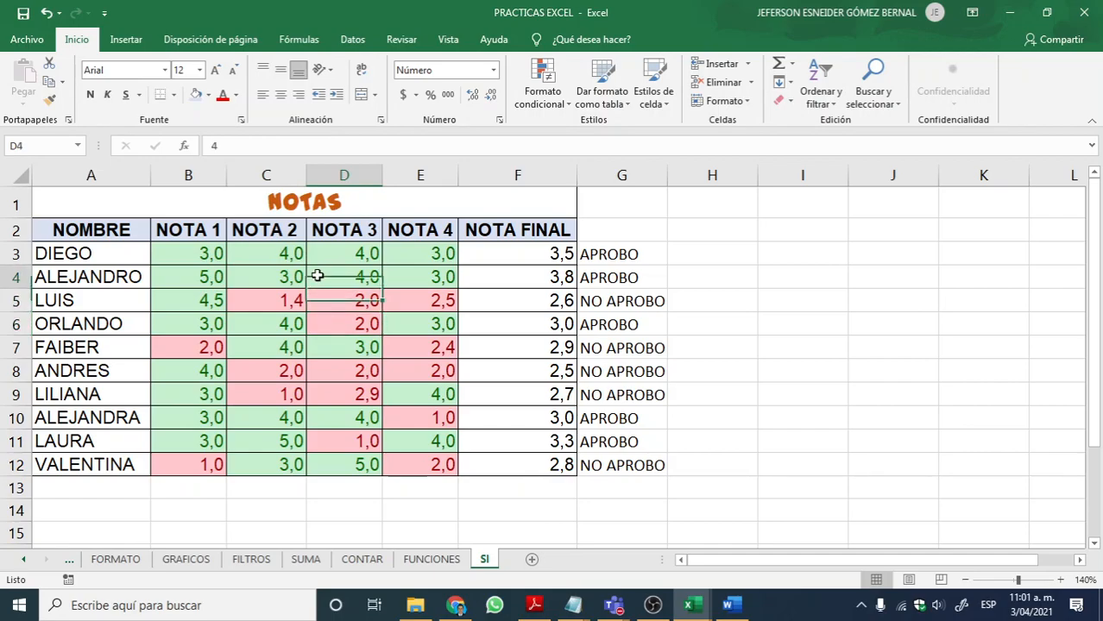
{"action": "left_click", "coordinate": [349, 320]}
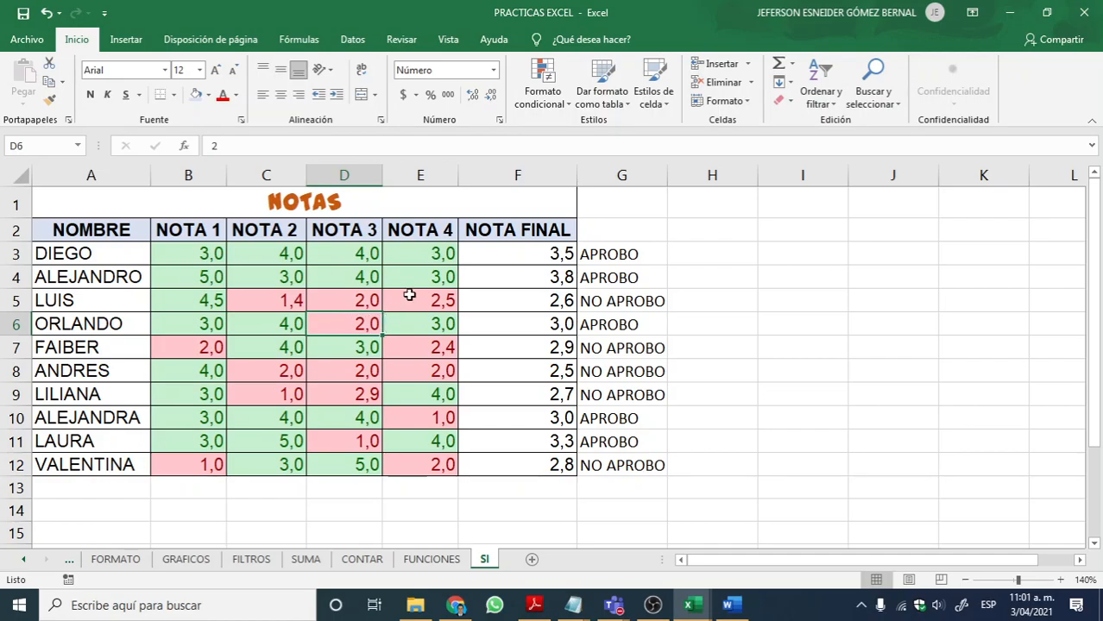
{"action": "left_click_drag", "start_coordinate": [195, 258], "coordinate": [361, 464]}
{"action": "left_click", "coordinate": [347, 428]}
{"action": "left_click_drag", "start_coordinate": [291, 300], "coordinate": [429, 466]}
{"action": "left_click", "coordinate": [369, 367]}
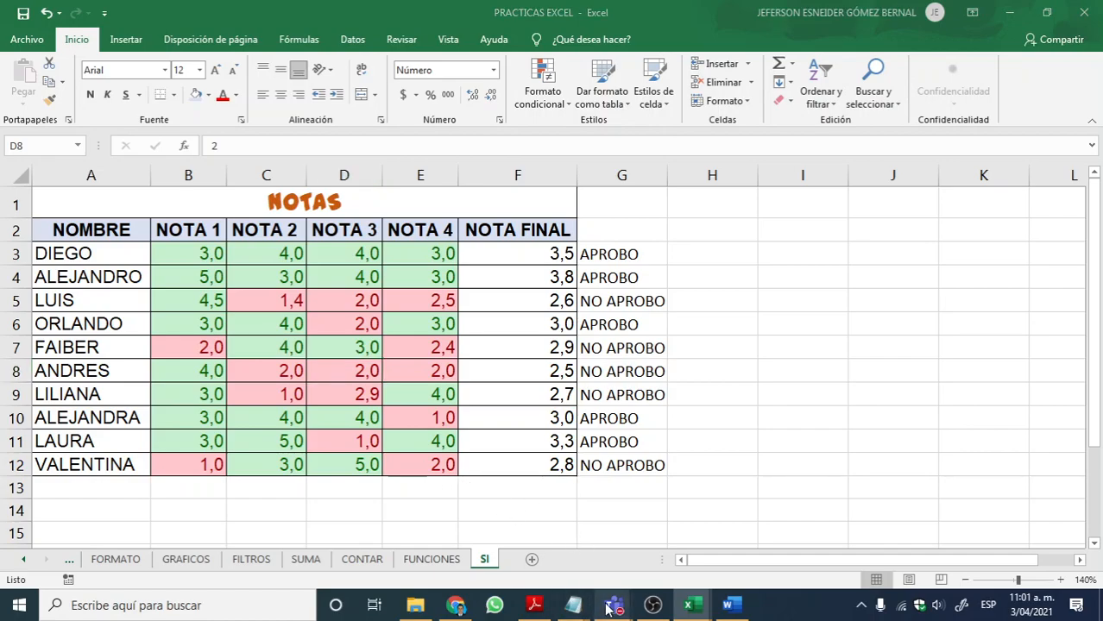
Step: Switch to the Microsoft Teams meeting and request to stop its recording
{"action": "mouse_move", "coordinate": [612, 605]}
{"action": "left_click", "coordinate": [606, 513]}
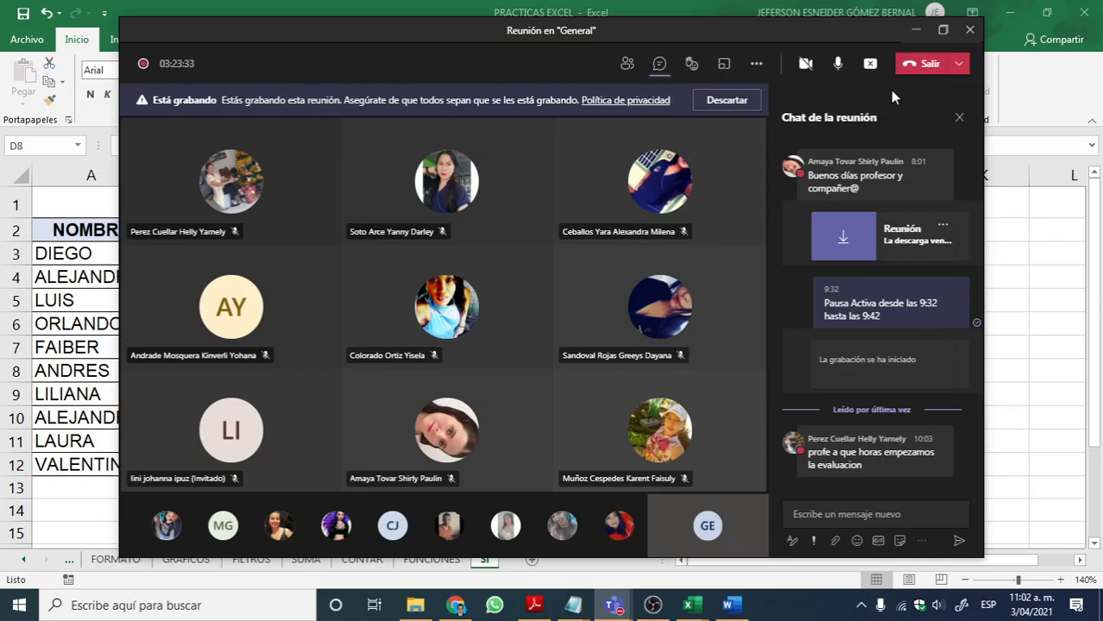
{"action": "left_click", "coordinate": [756, 65]}
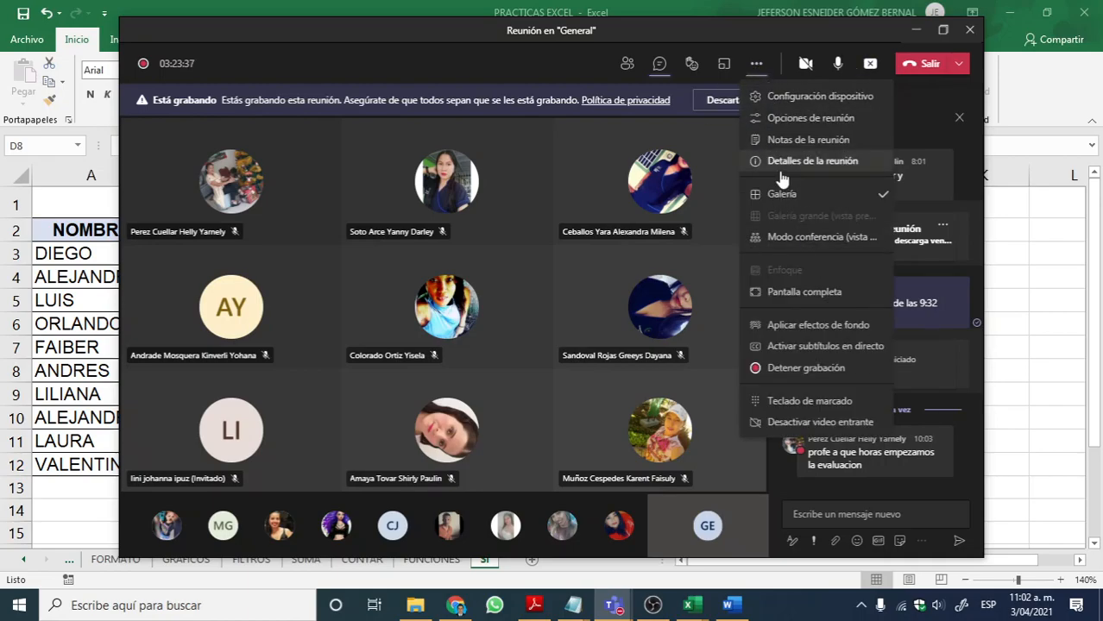
{"action": "left_click", "coordinate": [798, 368]}
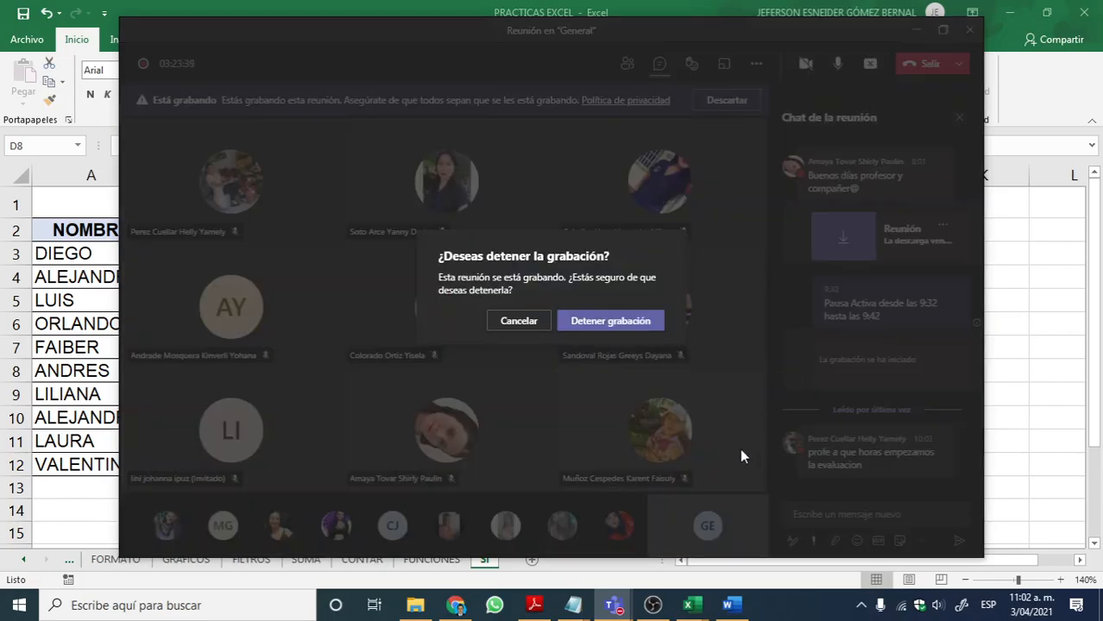